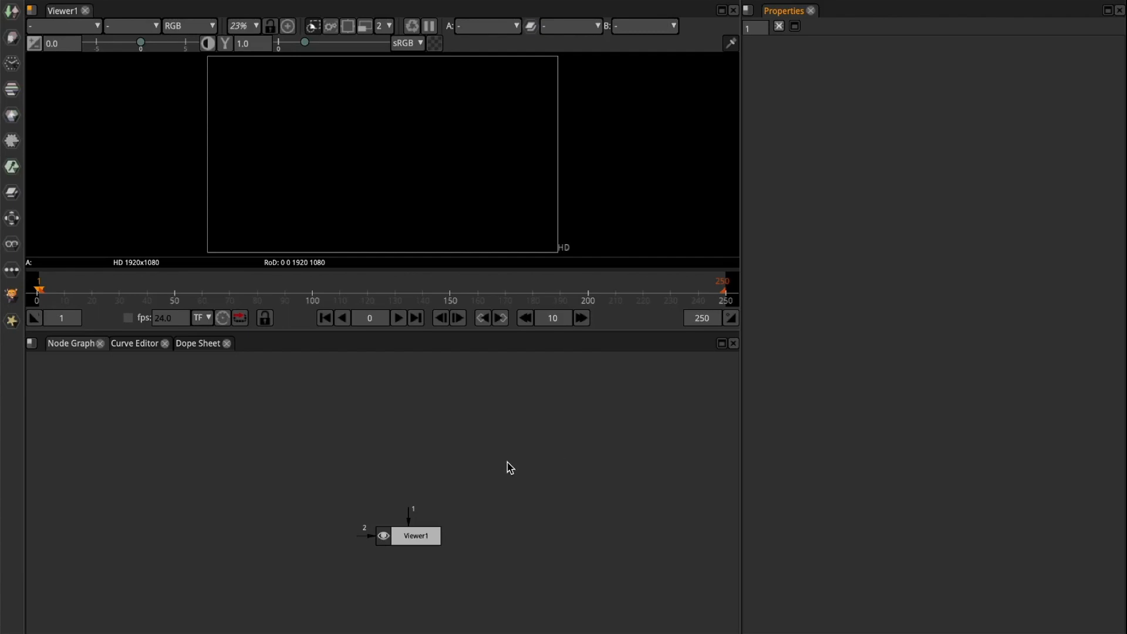
- Create a new project output format of 800 by 800 pixels named "800px SQ"
key("s")
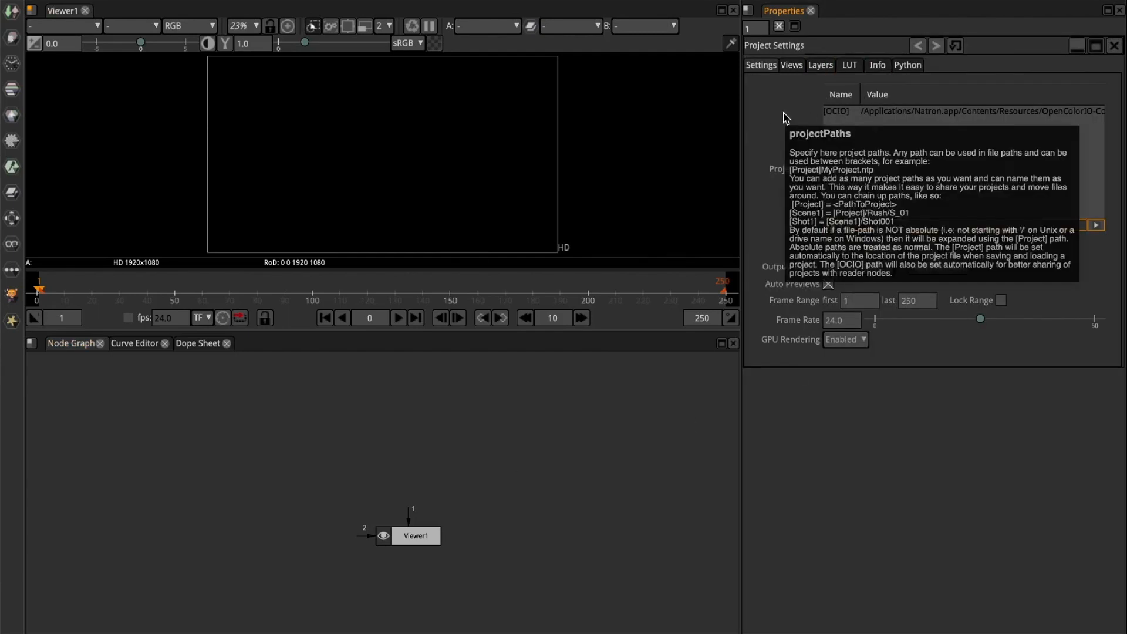
left_click(853, 299)
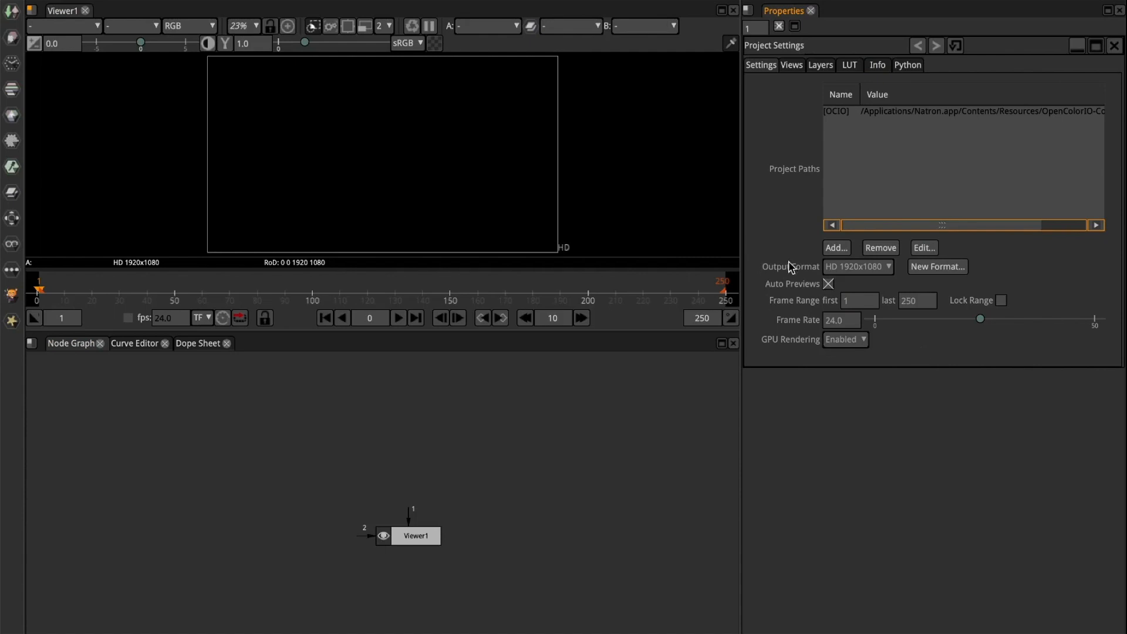
left_click(870, 267)
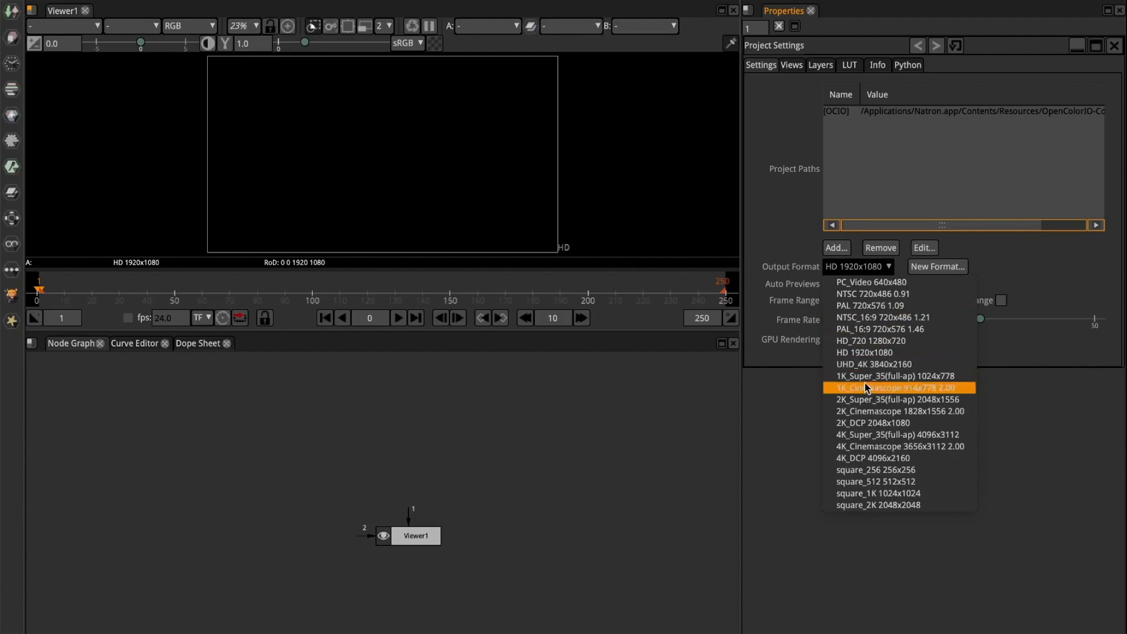
left_click(1001, 277)
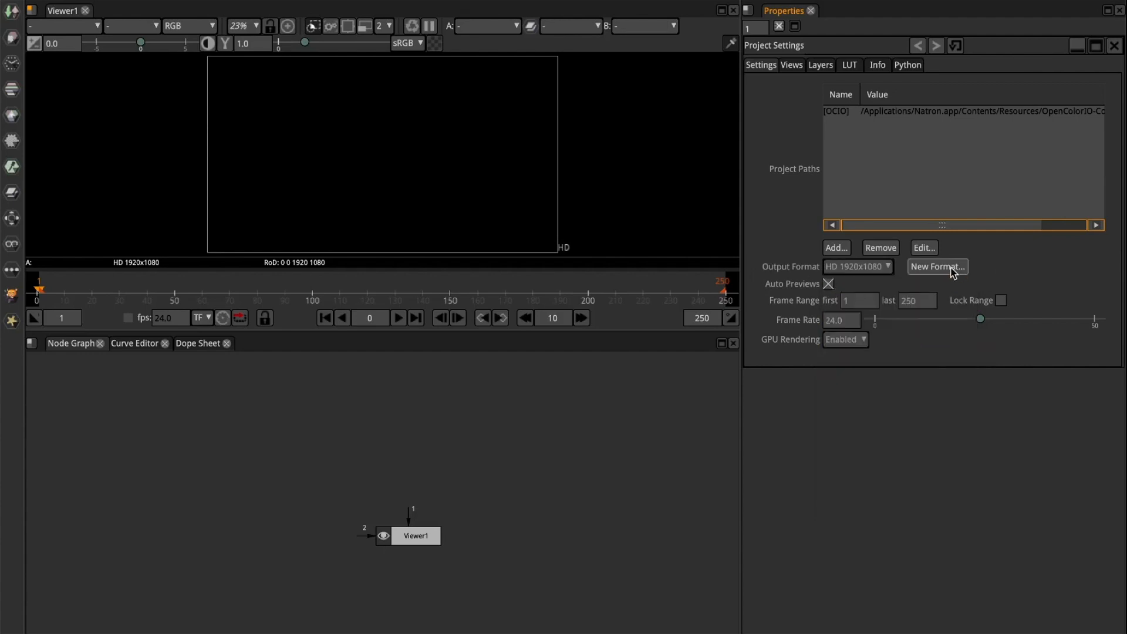
left_click(953, 272)
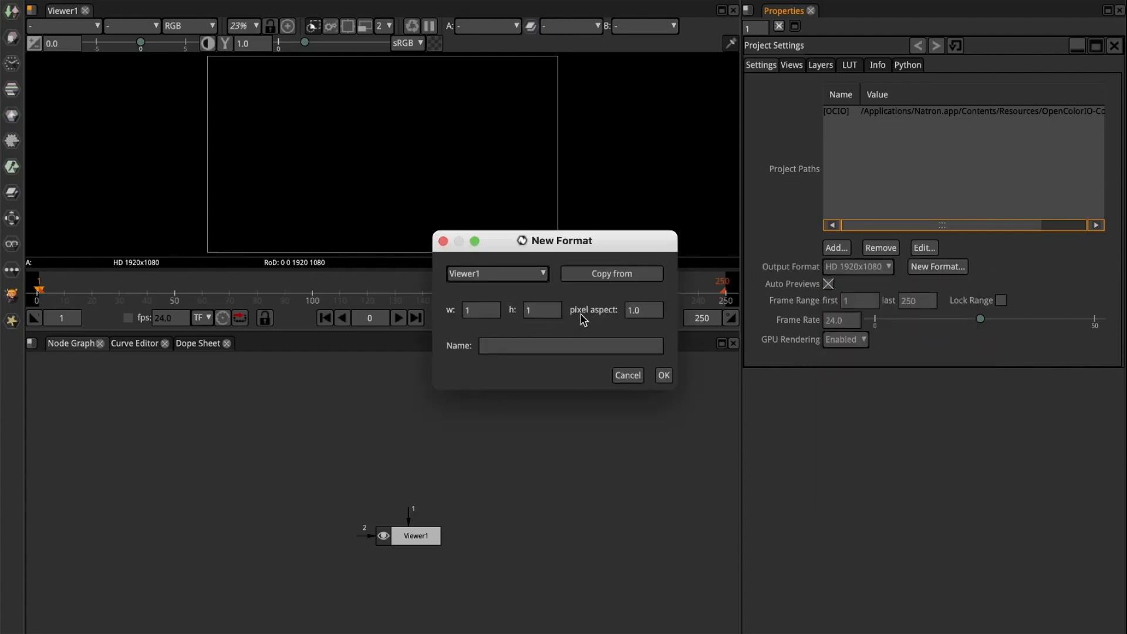
double_click(472, 308)
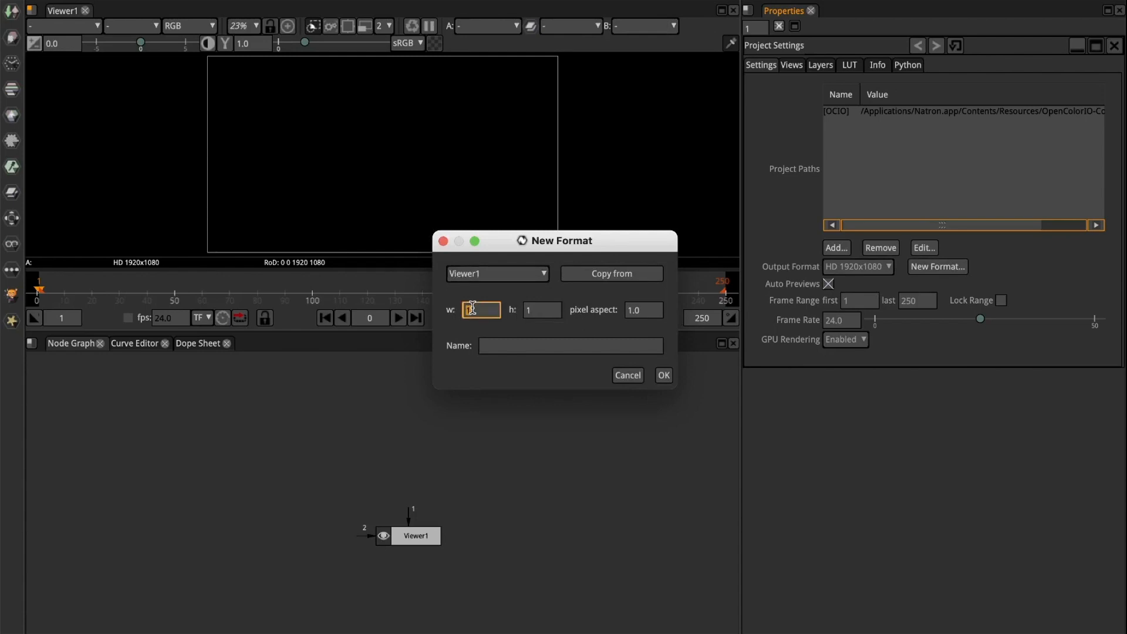
type("800")
left_click(552, 309)
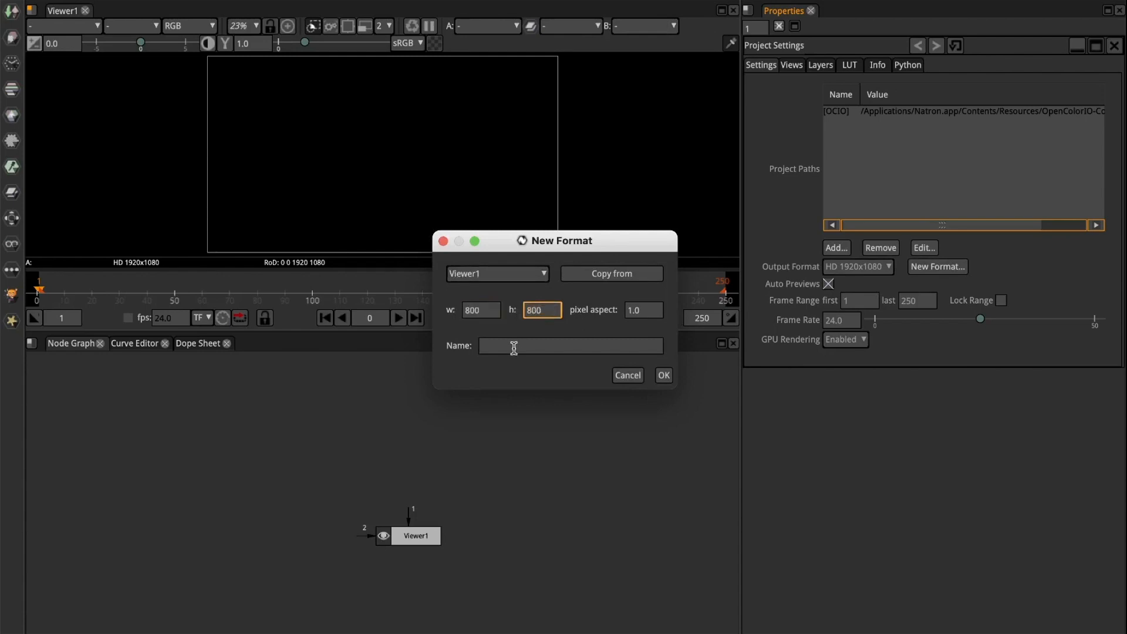
left_click(514, 346)
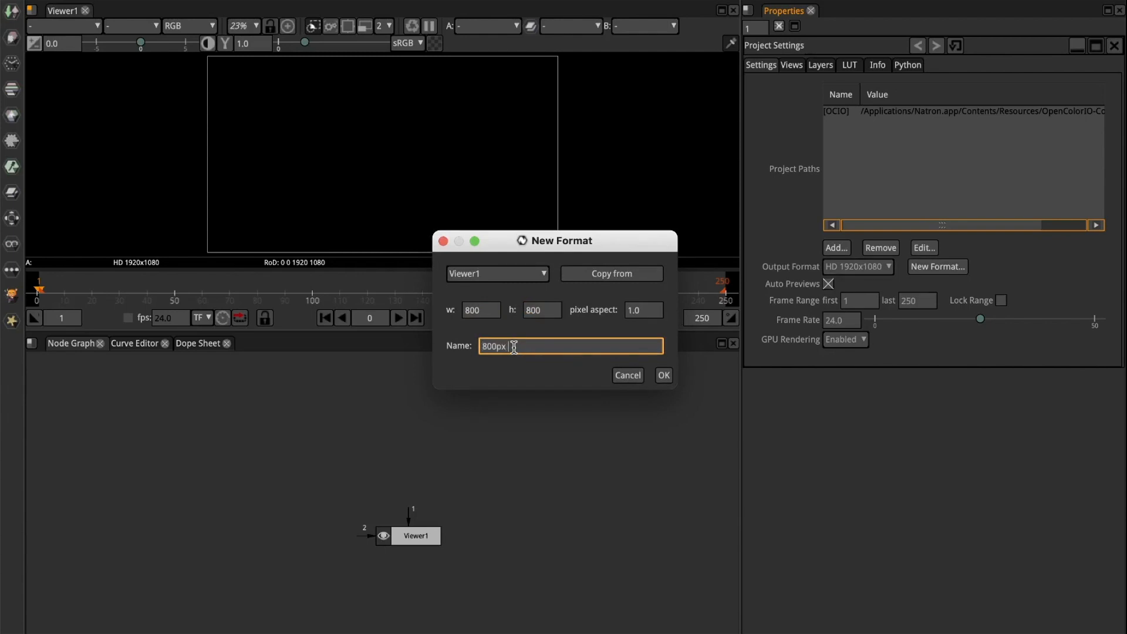
left_click(663, 375)
- Set the project frame rate to 25 and the frame range to 0–75, and close the project settings
double_click(845, 321)
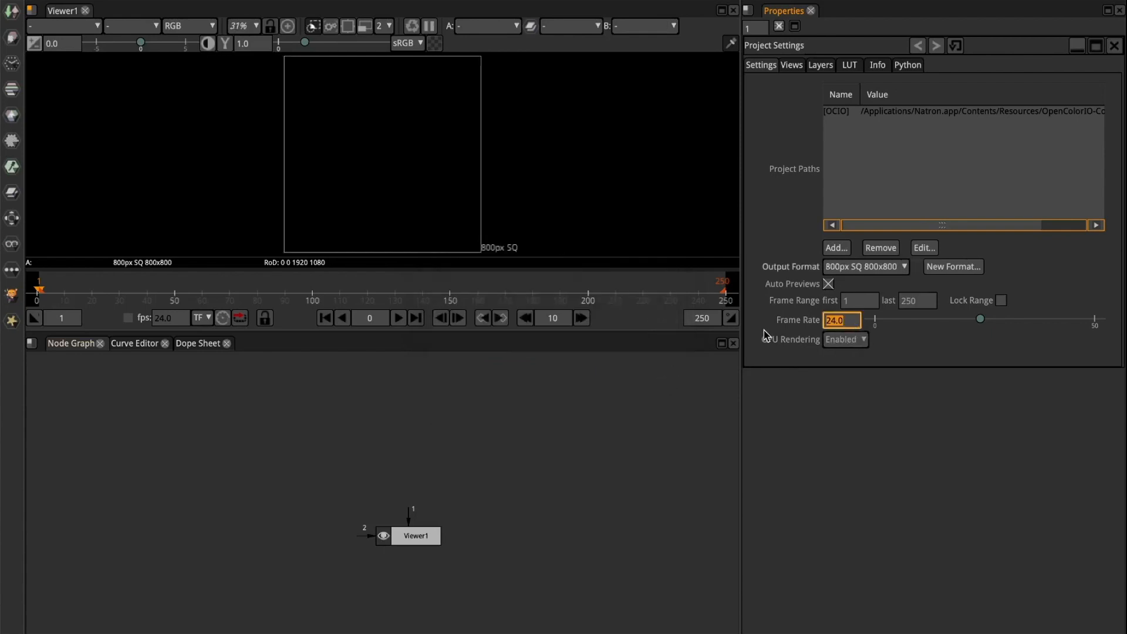
type("25")
key("Return")
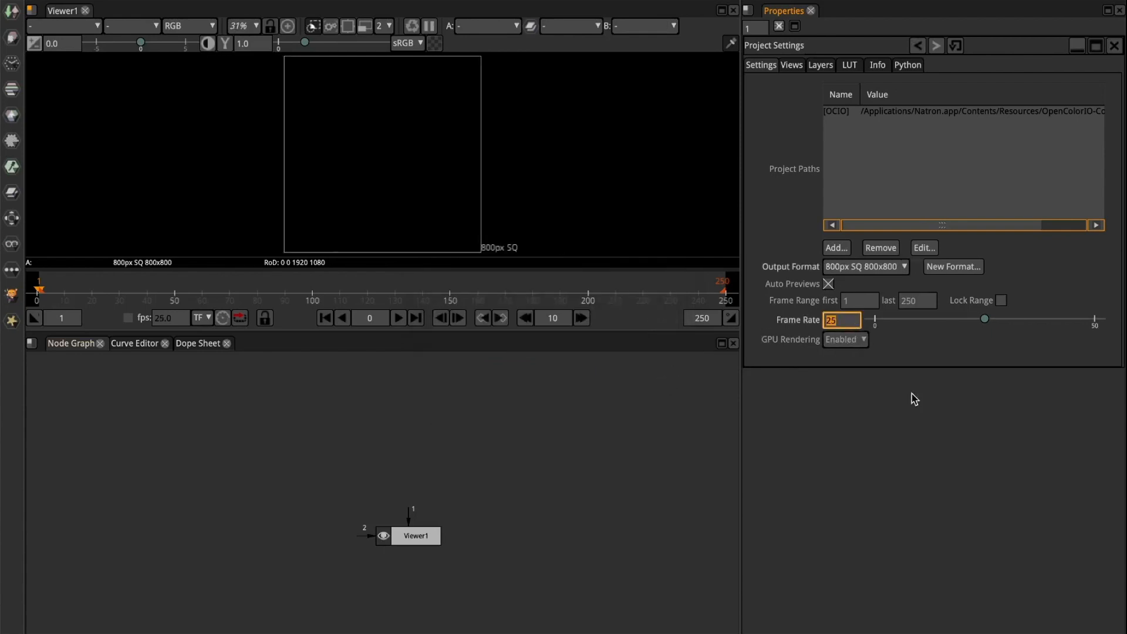
left_click(871, 301)
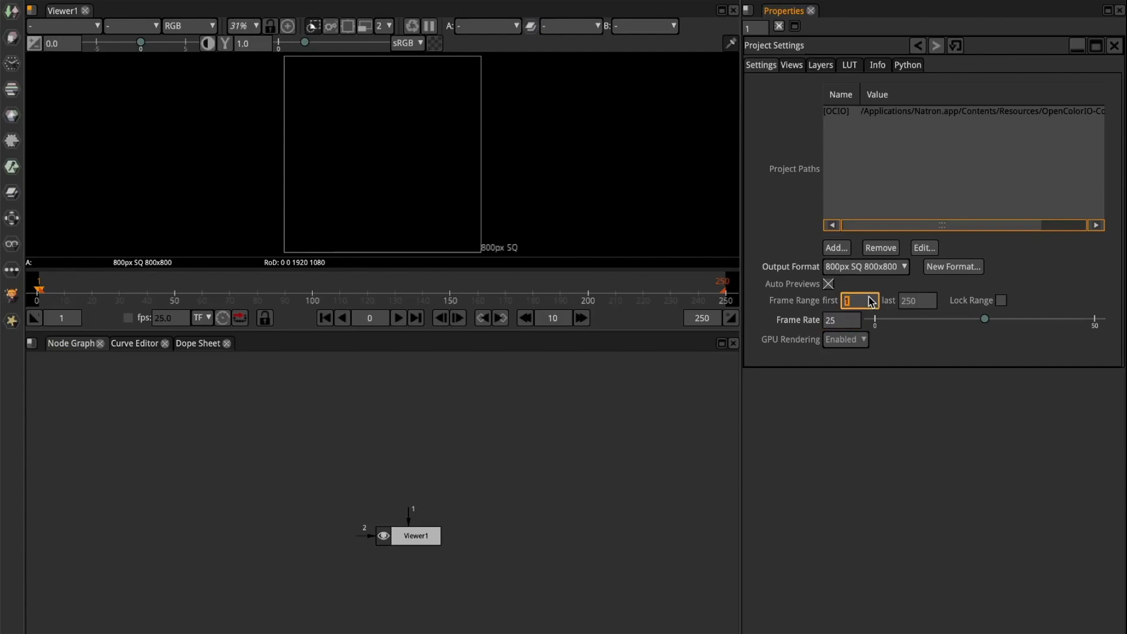
type("0")
left_click(932, 303)
type("75")
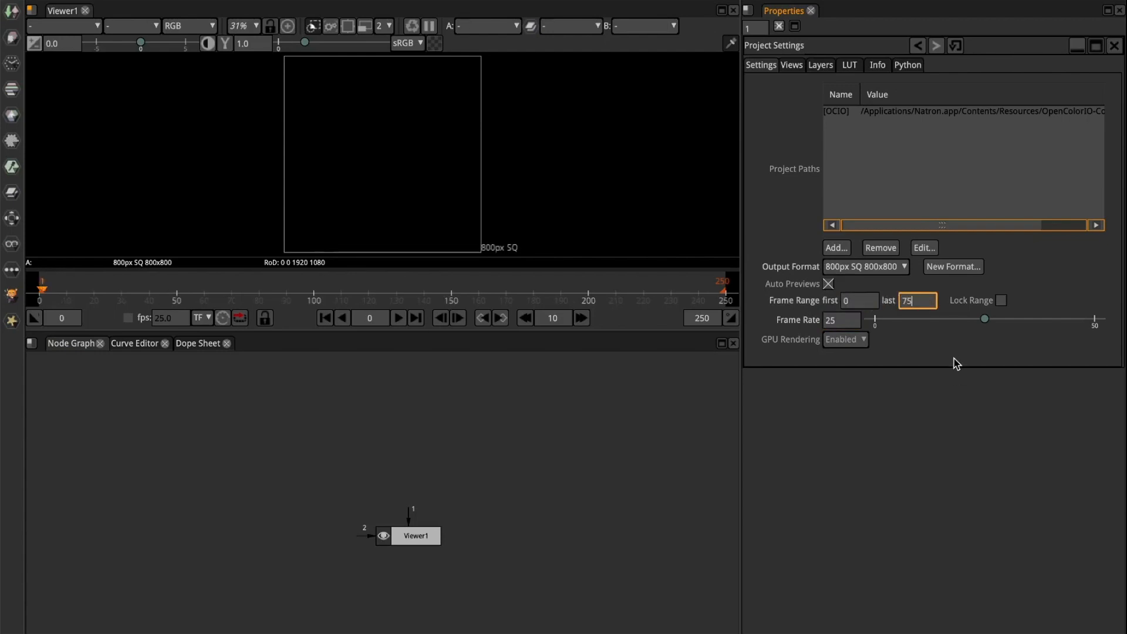
key("Return")
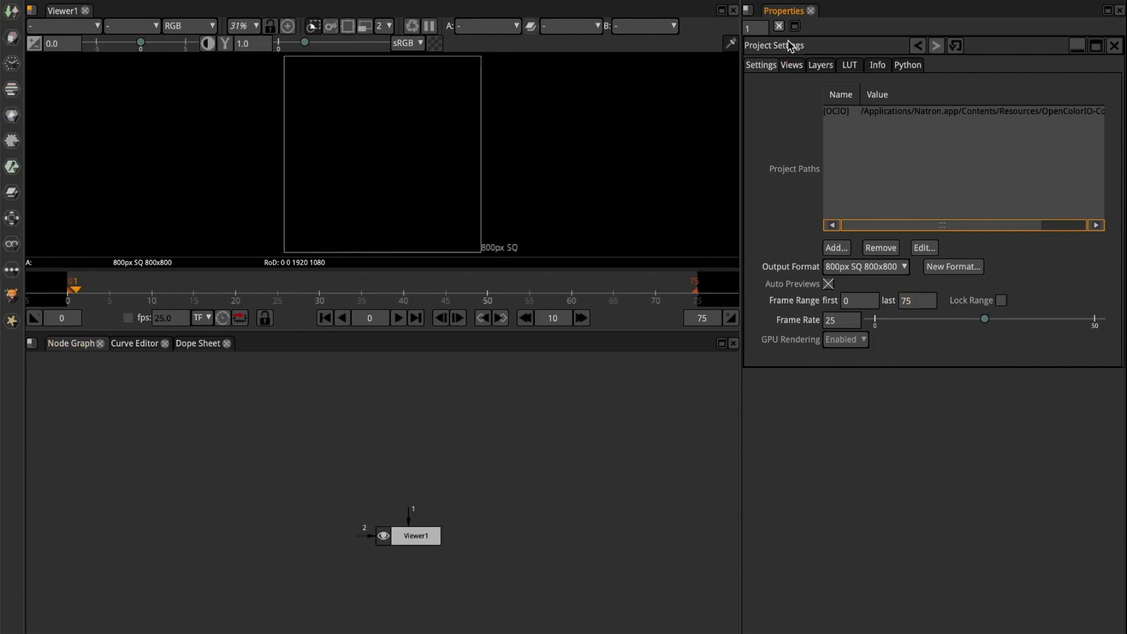
left_click(779, 27)
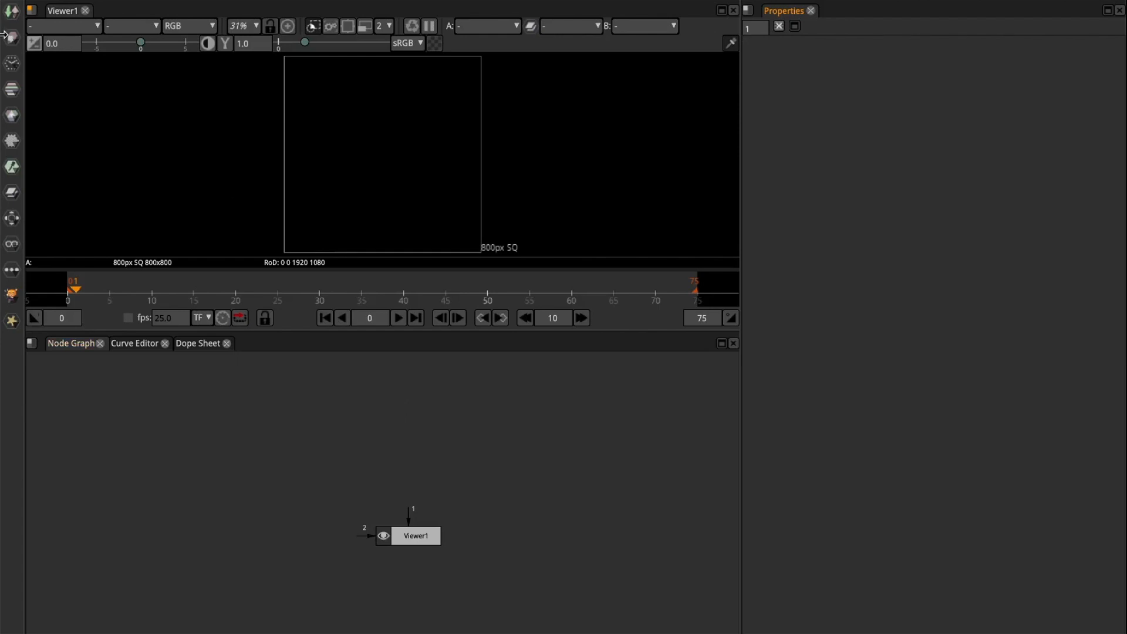
- Add a Noise node above the viewer node, connect the viewer's first input to it, and enlarge the viewer area
left_click(12, 38)
left_click(59, 52)
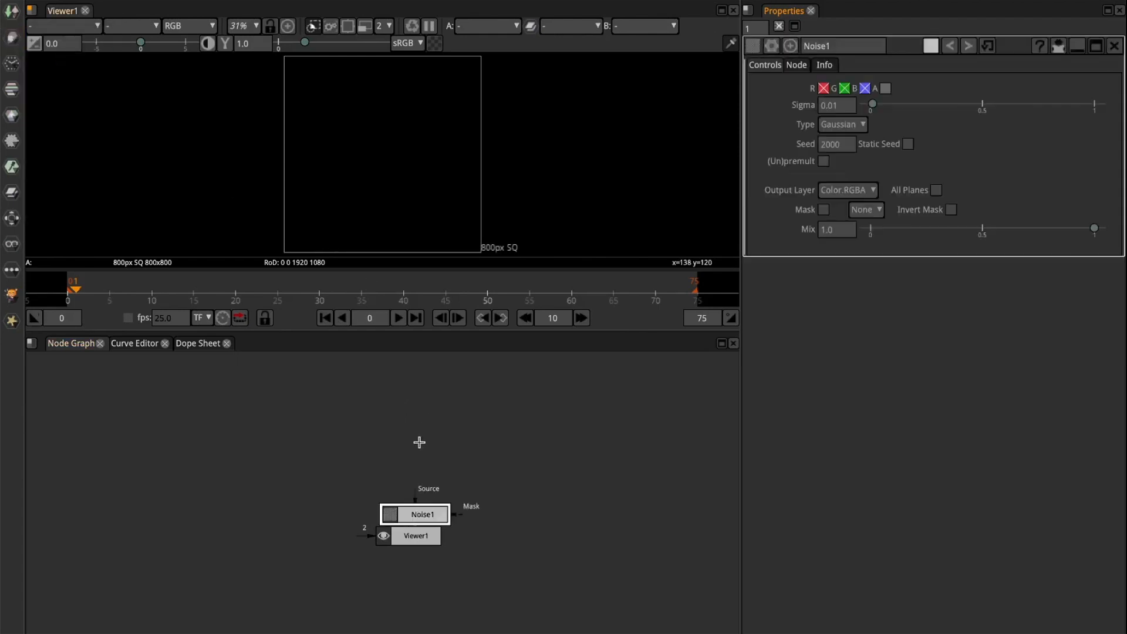
left_click_drag(423, 512, 429, 415)
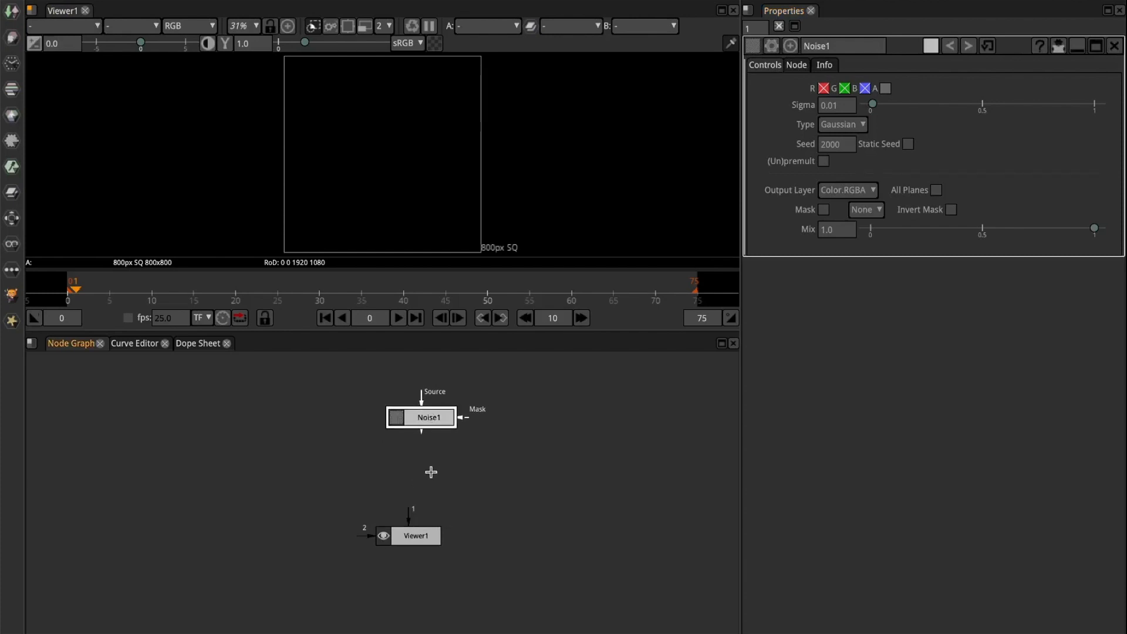
left_click_drag(409, 514, 418, 419)
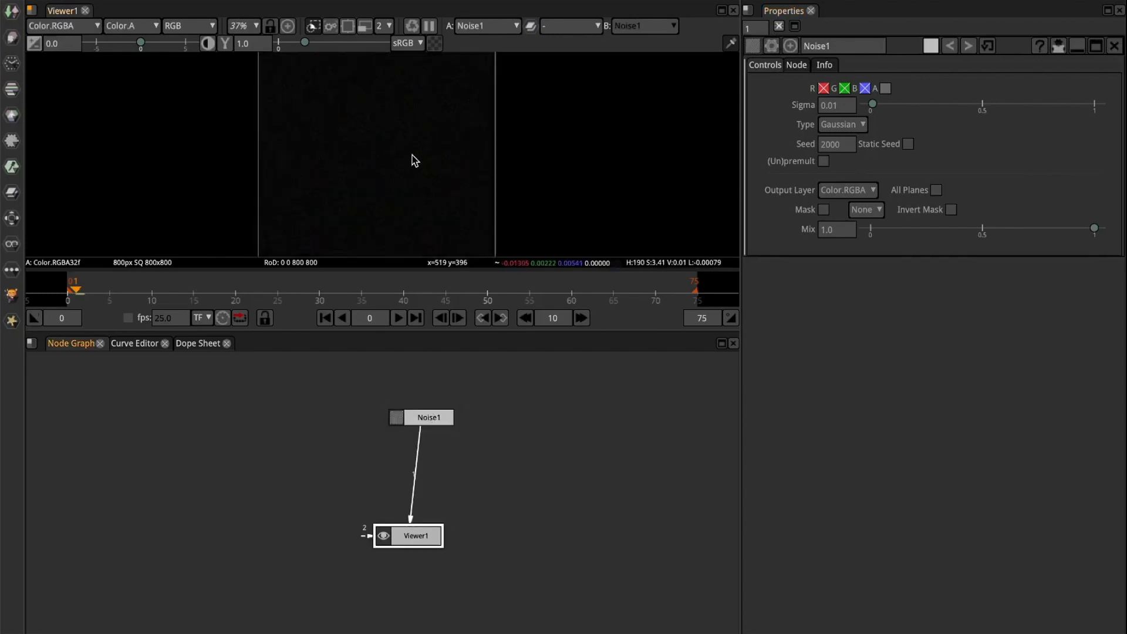
scroll(415, 162, "up", 5)
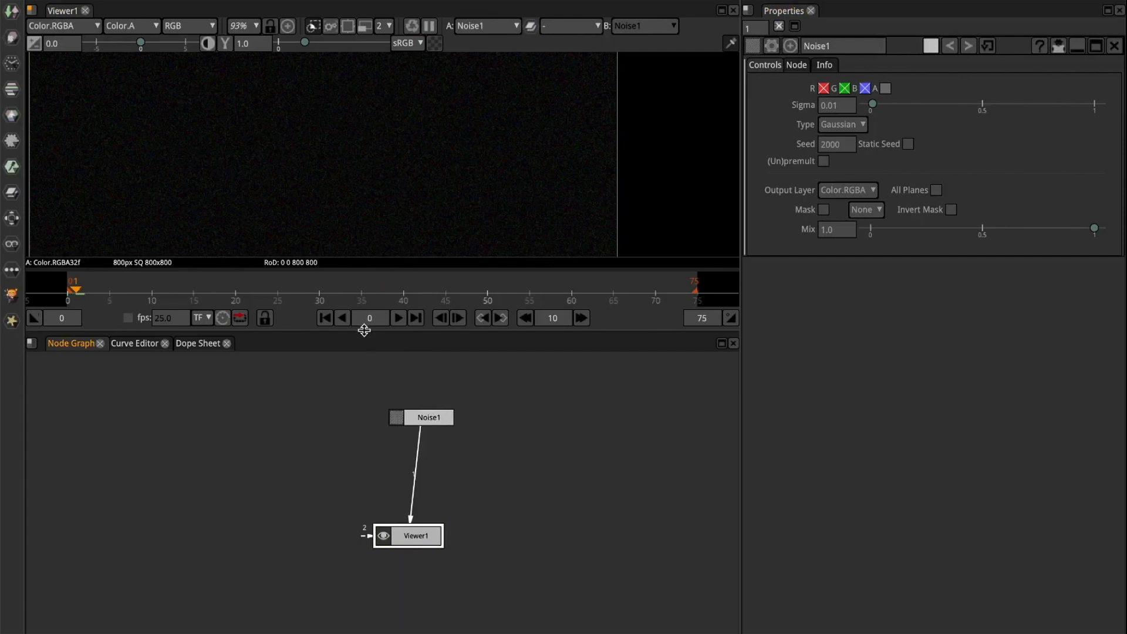
left_click_drag(364, 331, 362, 405)
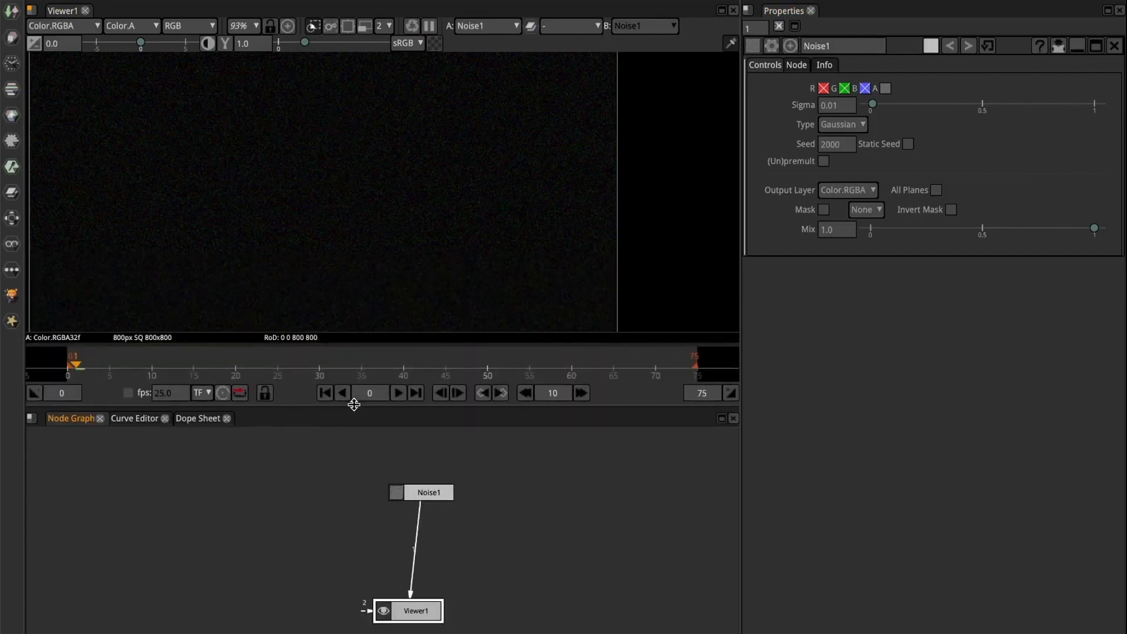
- Change the noise type of the Noise node to Salt Pepper
left_click(853, 128)
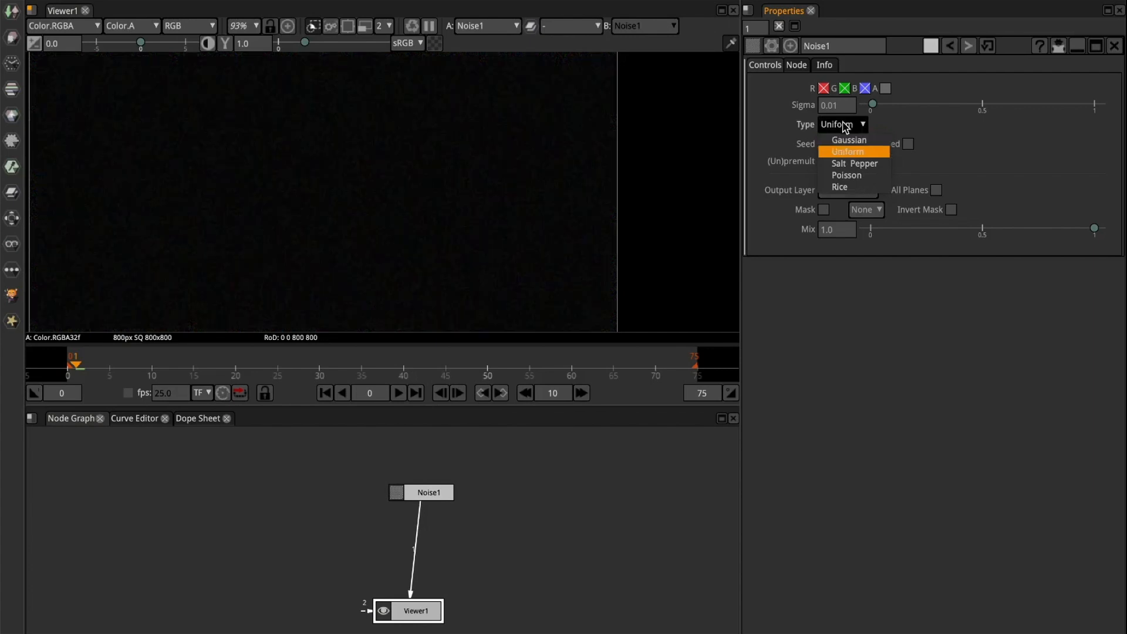
left_click(854, 164)
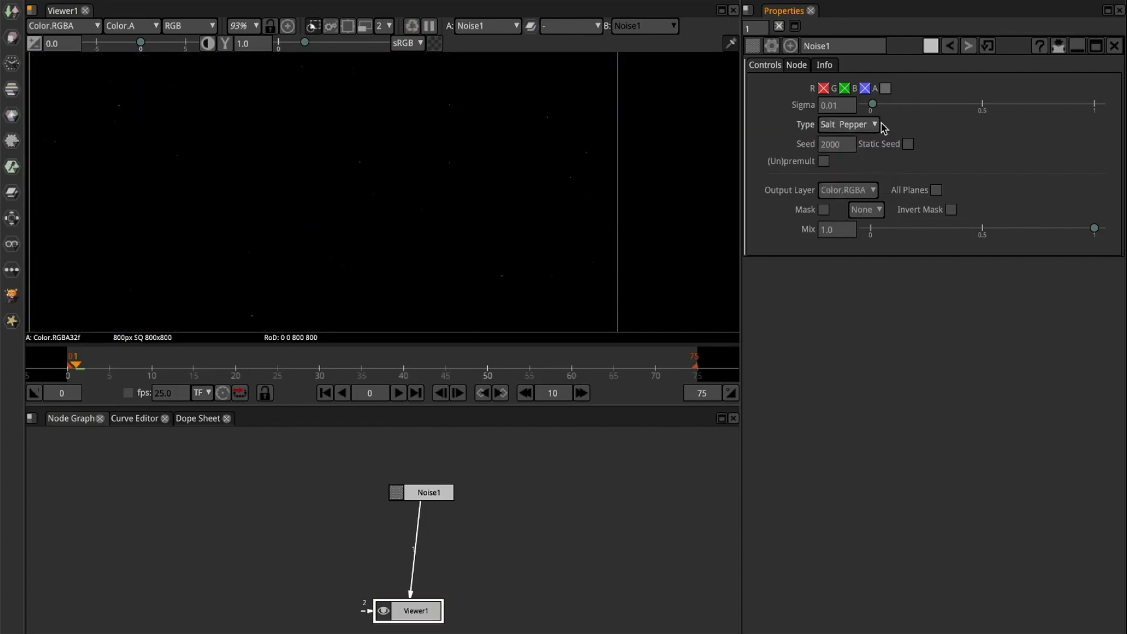
scroll(420, 171, "up", 5)
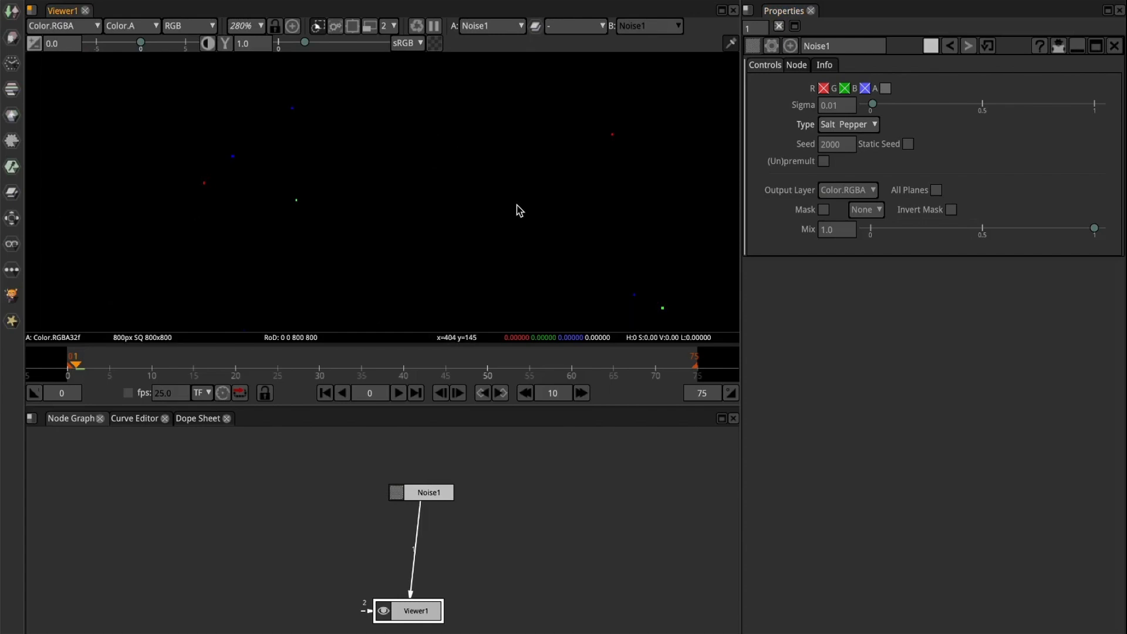
scroll(517, 206, "down", 2)
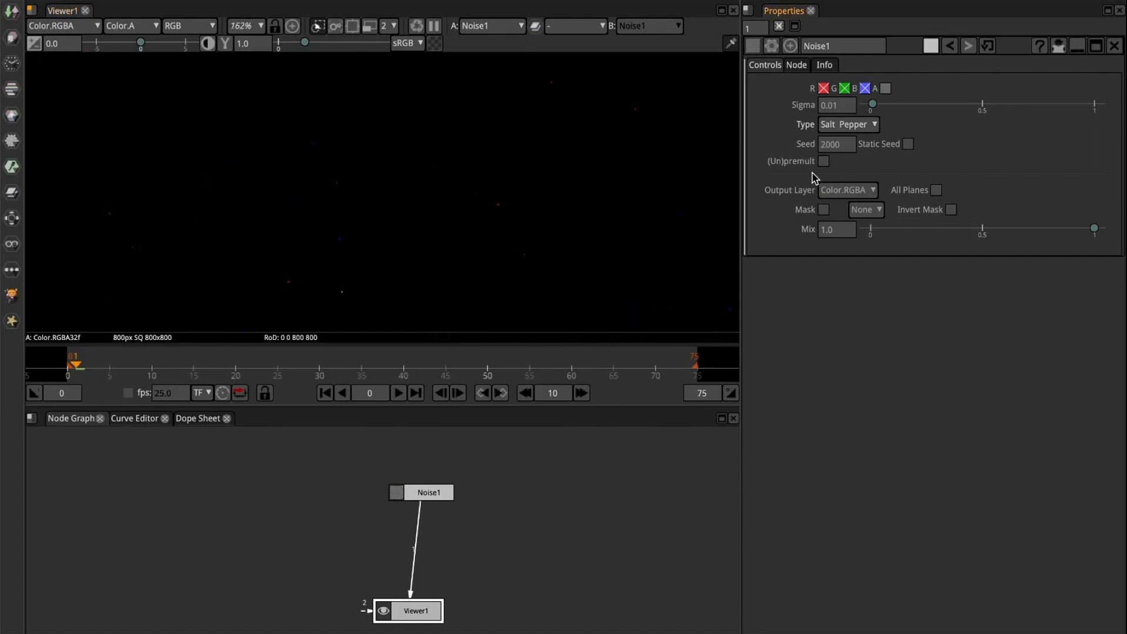
- Try a higher Sigma of 0.177 on the Noise node, and set Sigma to 0.02
left_click_drag(875, 108, 909, 109)
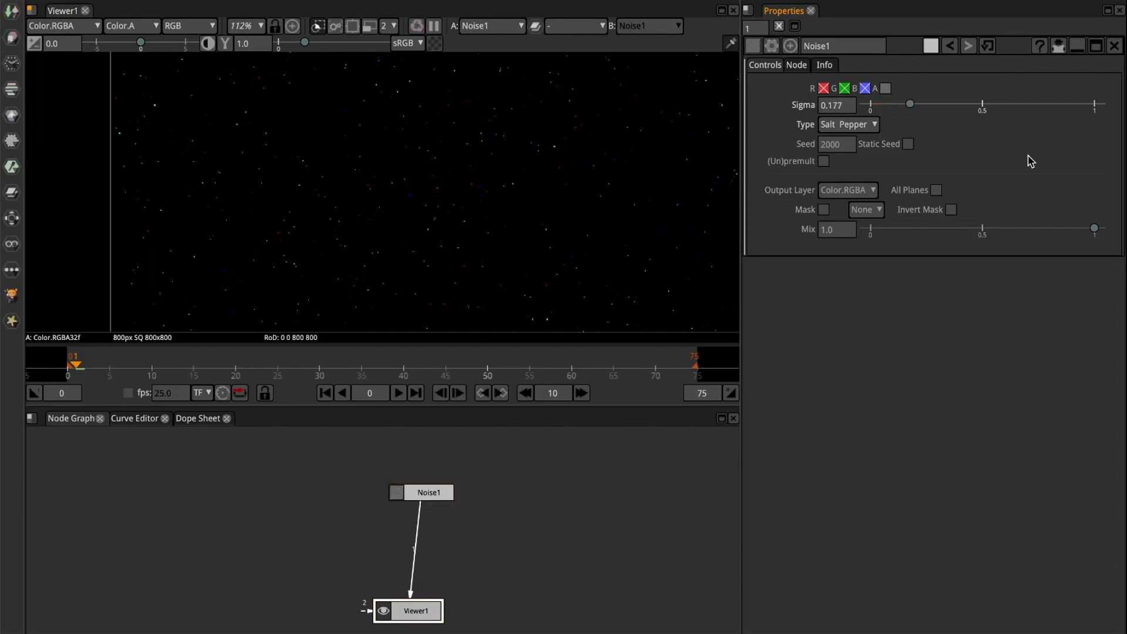
scroll(409, 211, "up", 4)
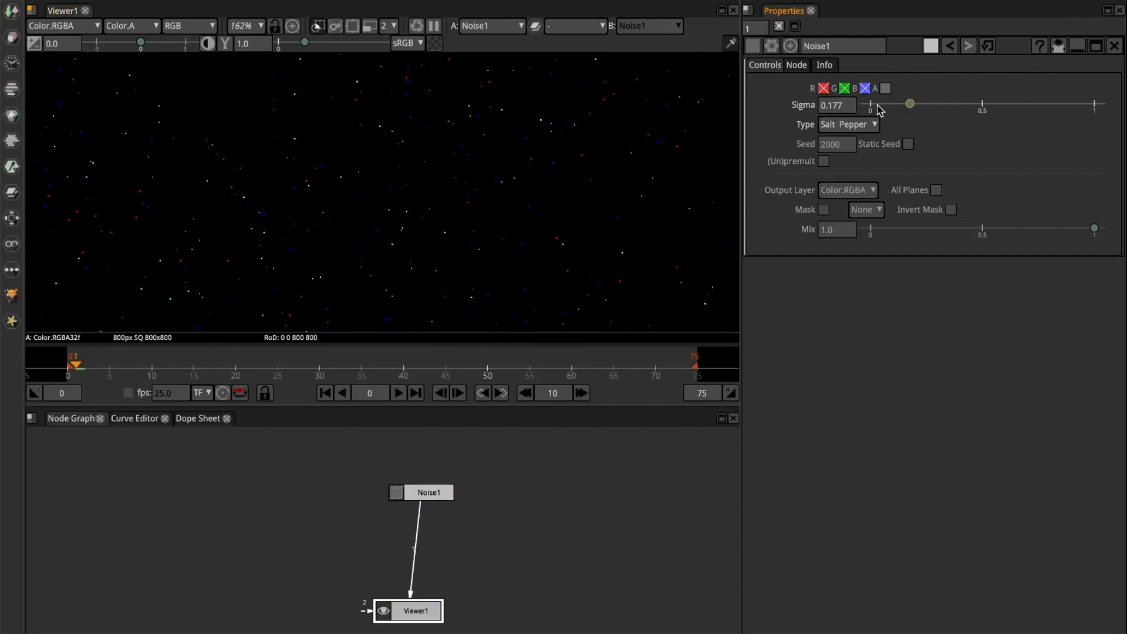
double_click(850, 106)
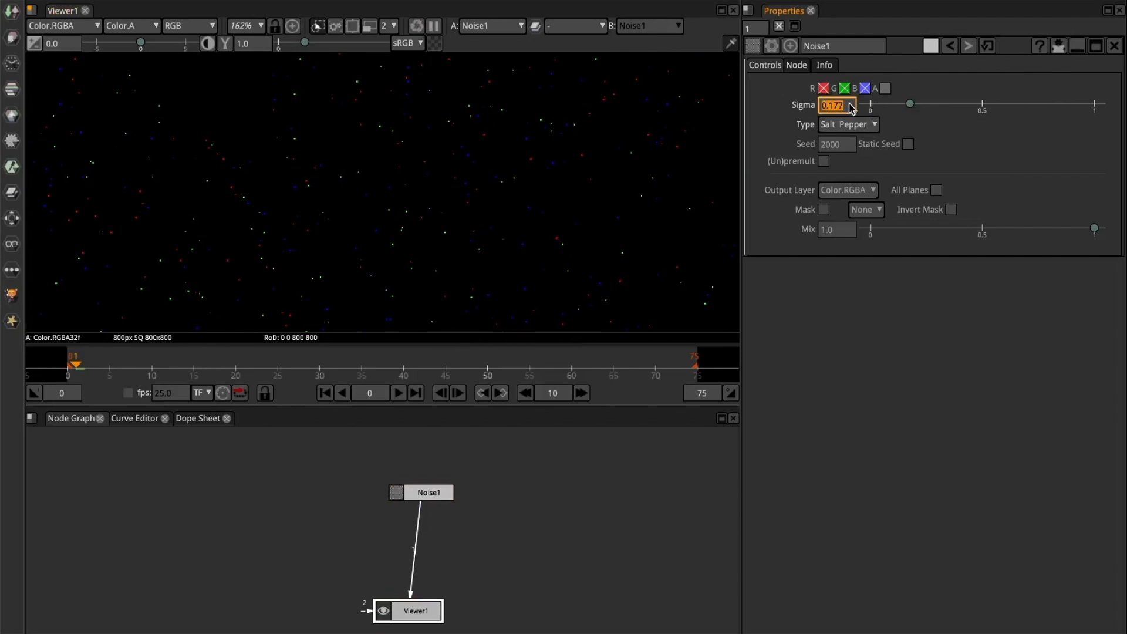
type("0.02")
key("Return")
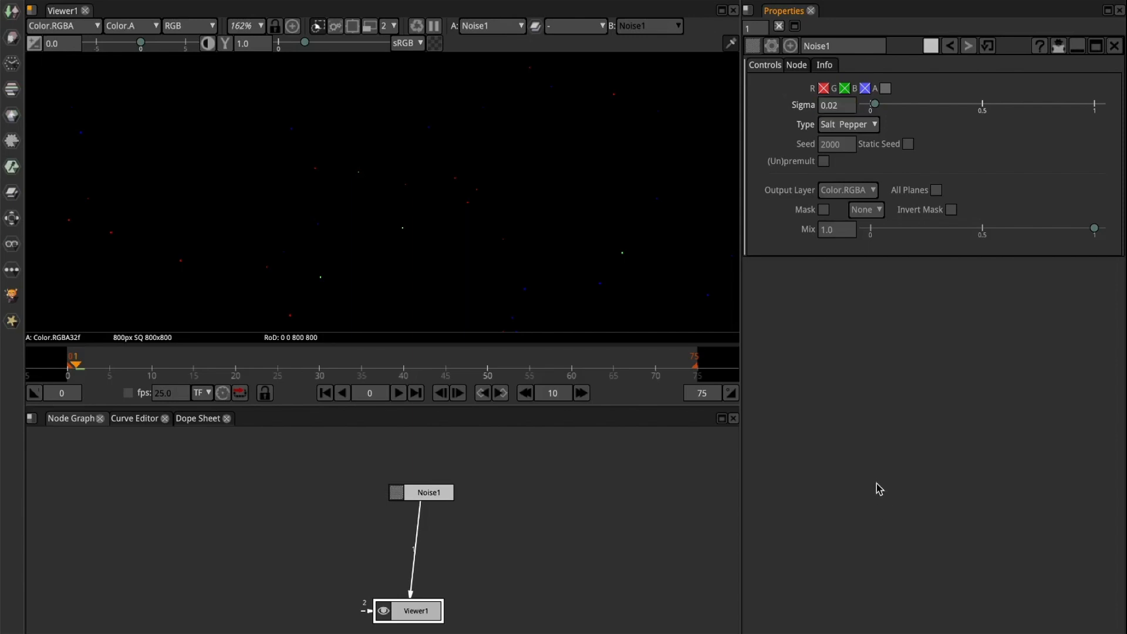
- Scrub the timeline and play the animation to examine how the noise specks change from frame to frame
scroll(390, 158, "down", 3)
scroll(387, 153, "down", 1)
middle_click_drag(502, 168, 394, 228)
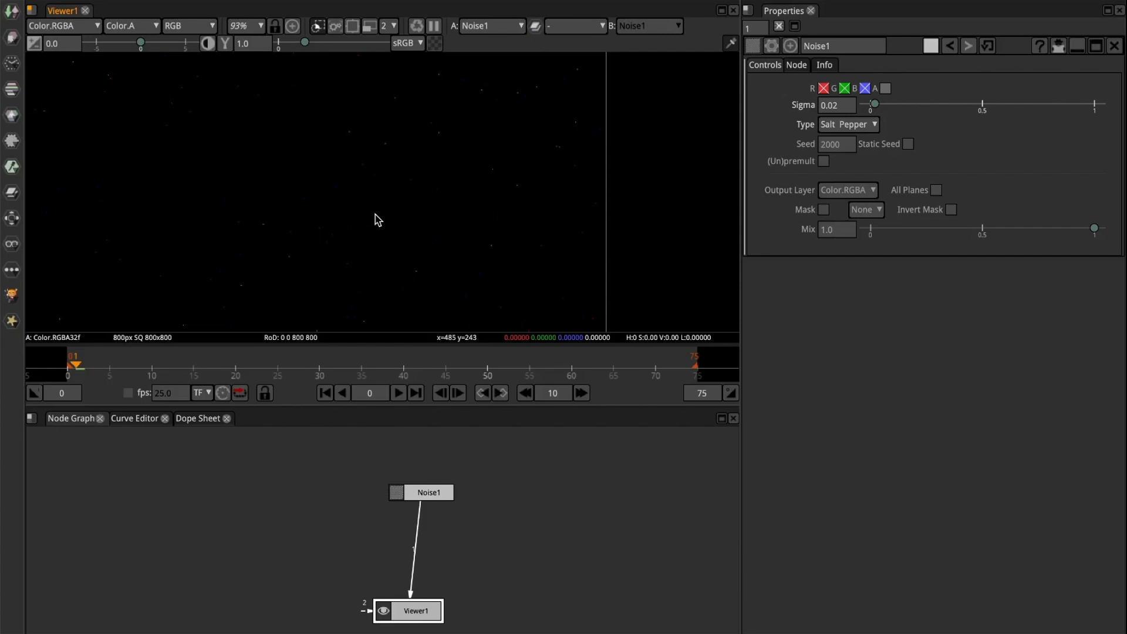
scroll(316, 207, "up", 3)
left_click_drag(119, 368, 253, 366)
left_click(397, 392)
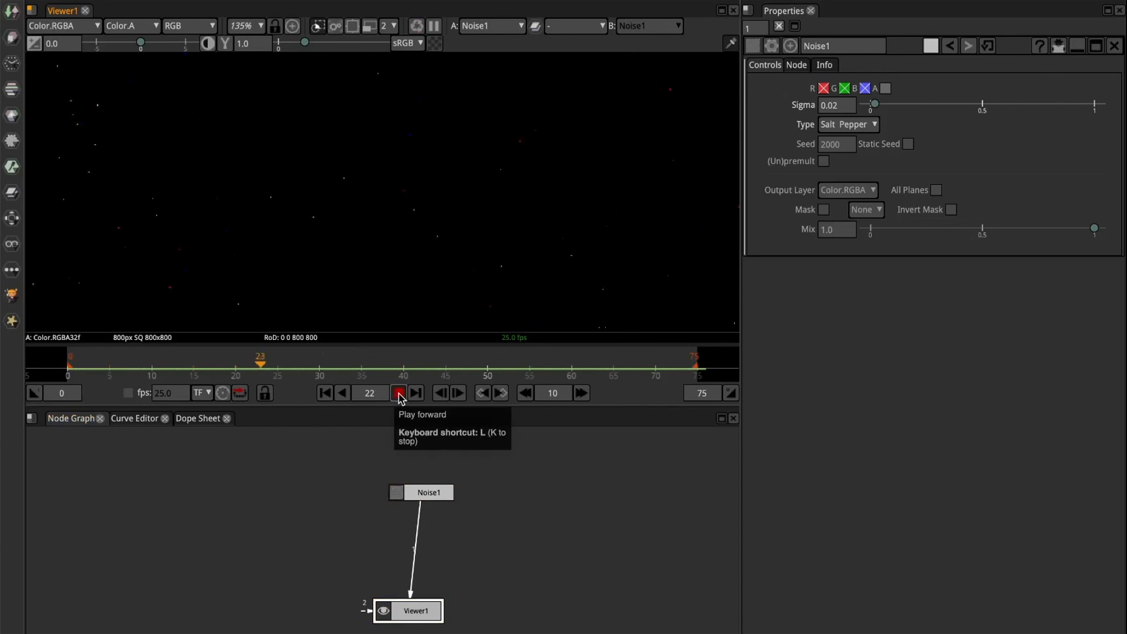
left_click(398, 395)
left_click_drag(233, 367, 210, 374)
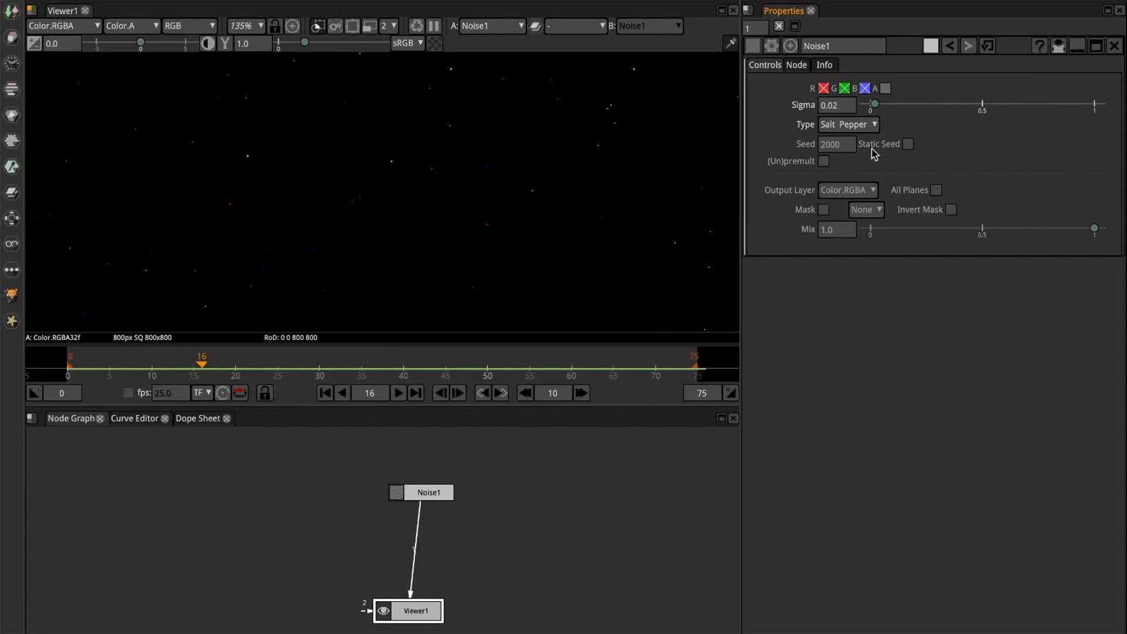
- Enable Static Seed on the Noise node and check the result by playing the animation
left_click(908, 145)
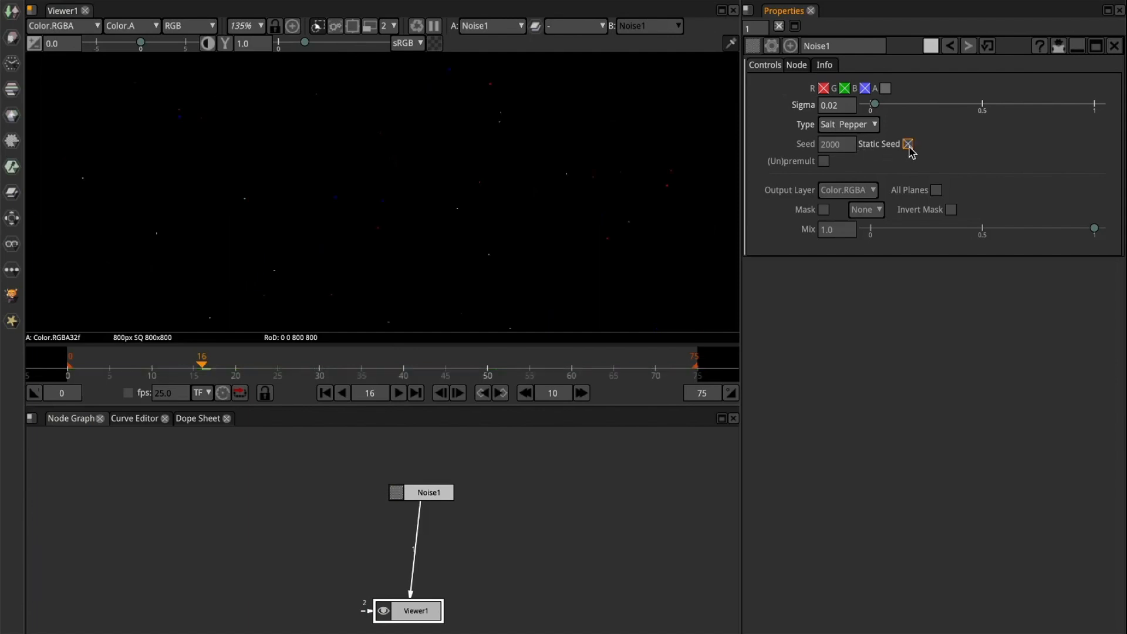
left_click(398, 393)
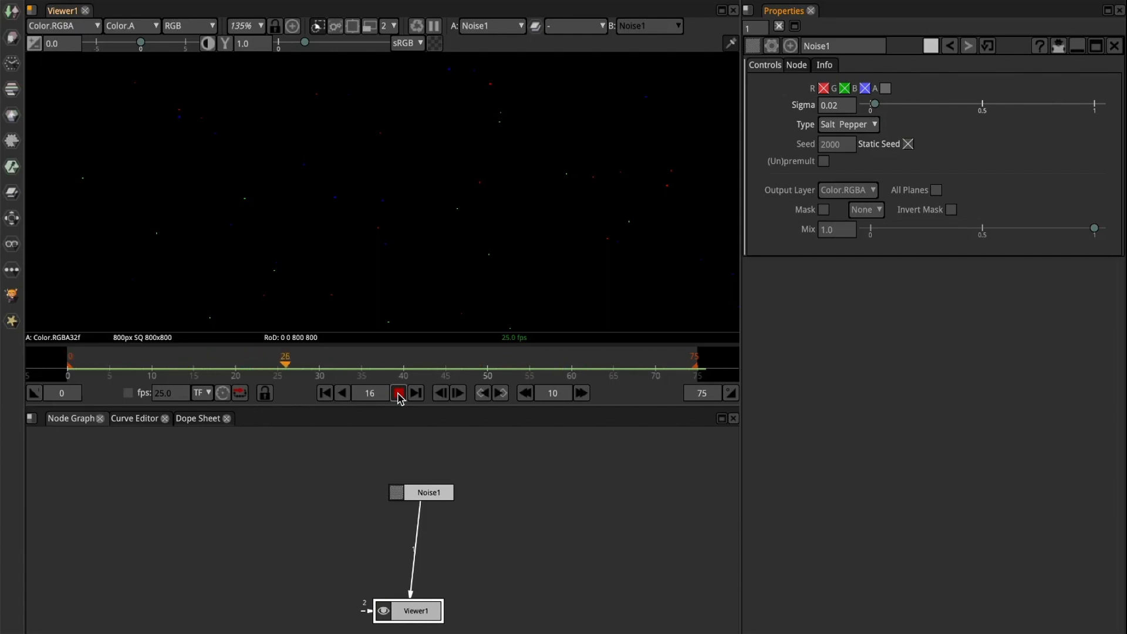
left_click(398, 394)
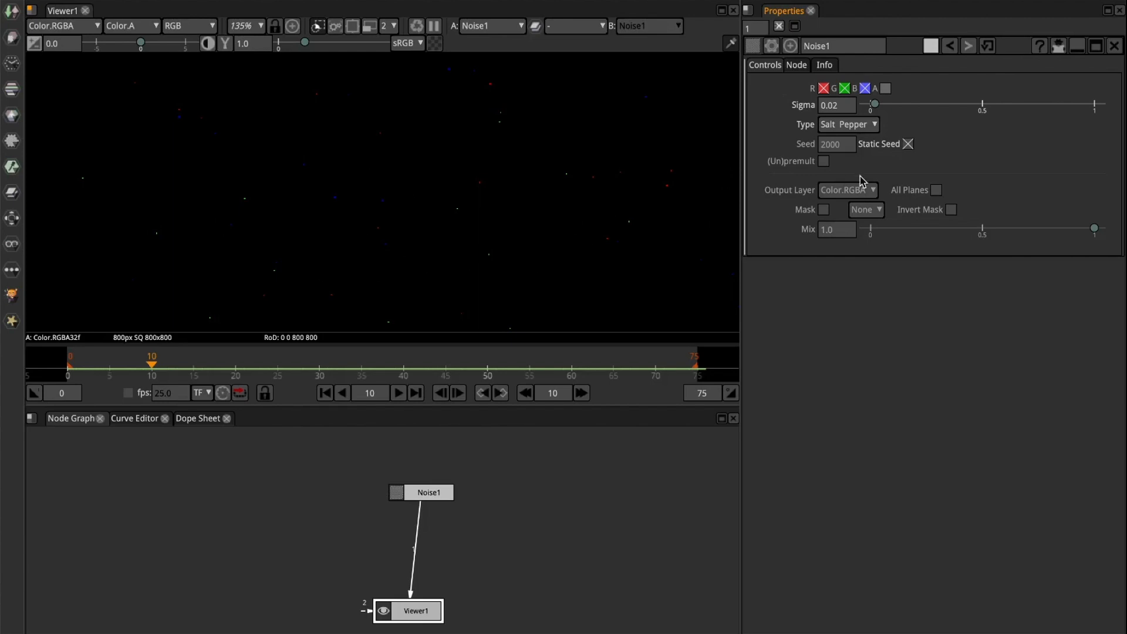
- Set the random seed of the Noise node to 1993
double_click(845, 144)
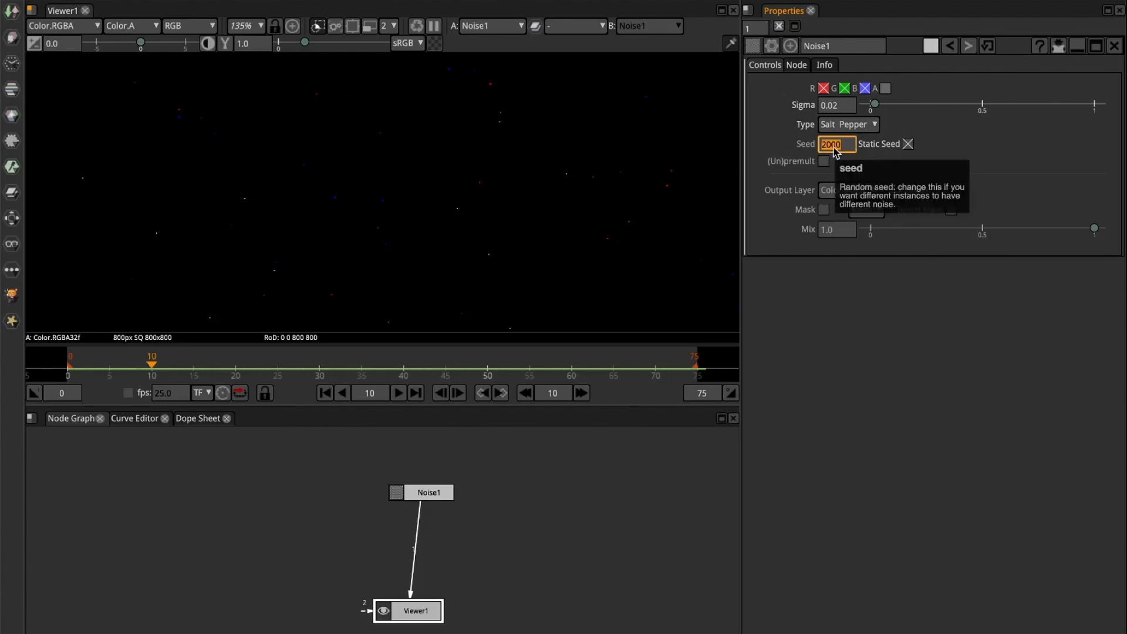
type("1993")
key("Return")
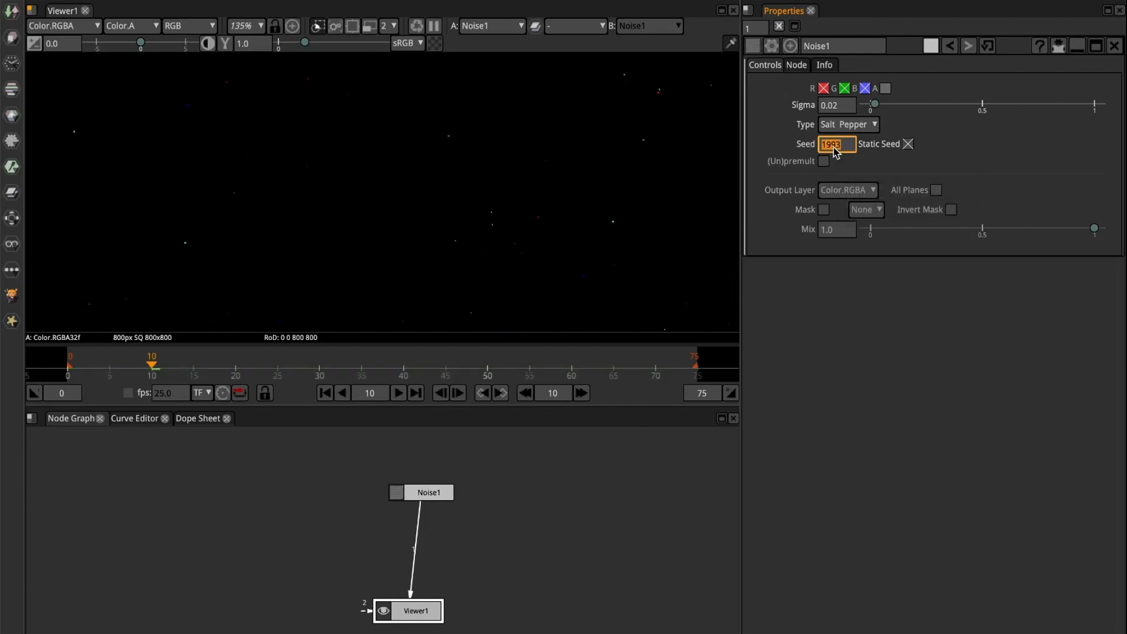
- Try other random seeds on the Noise node to get a different speck distribution
scroll(834, 147, "up", 1)
key("Up")
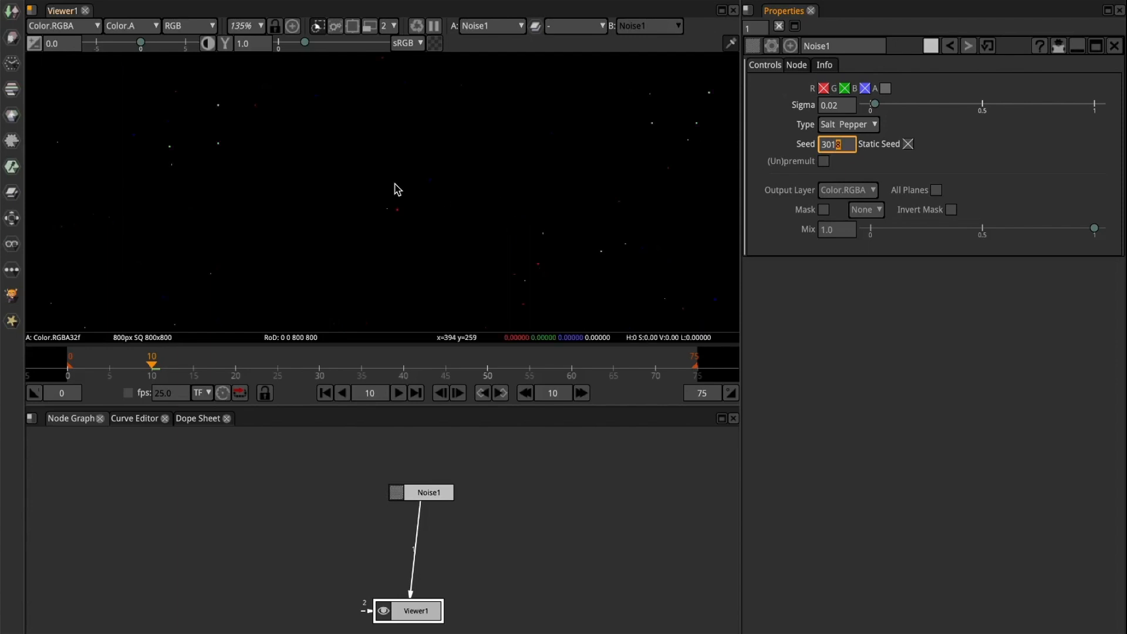
key("Return")
- Insert an EdgeExtend node between the Noise node and the Viewer
left_click(513, 567)
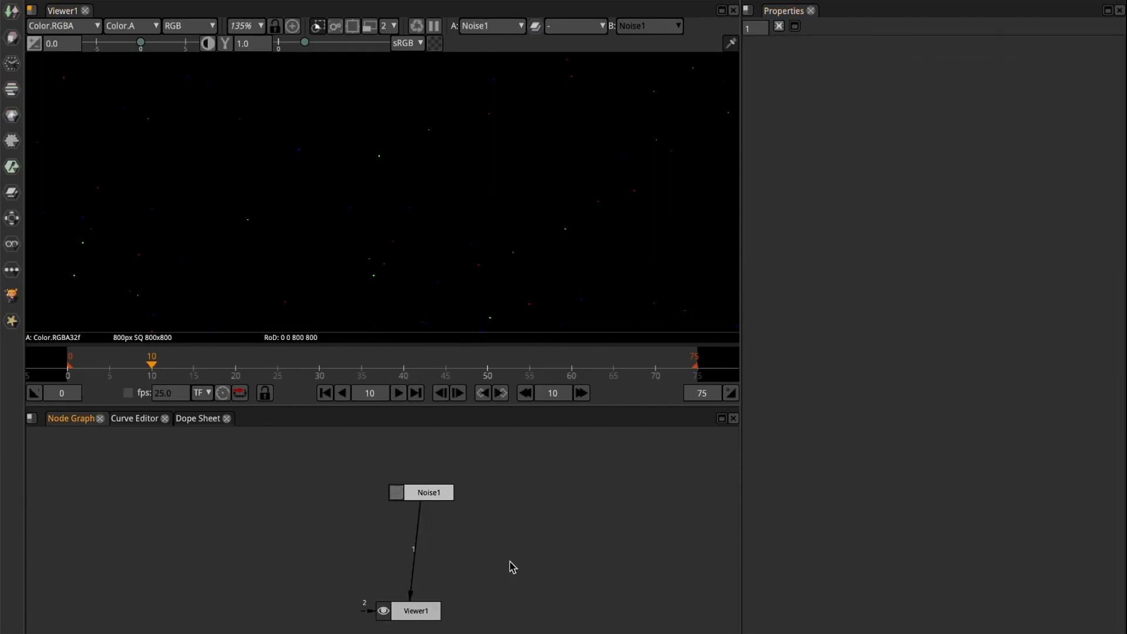
left_click(11, 141)
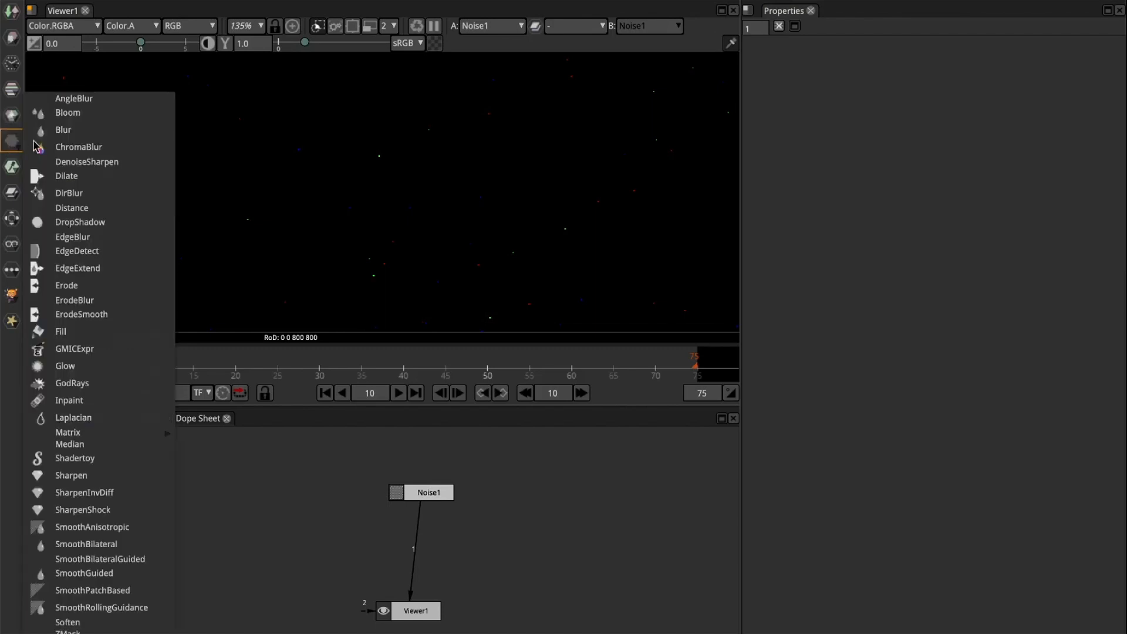
left_click(102, 269)
left_click_drag(415, 523, 473, 555)
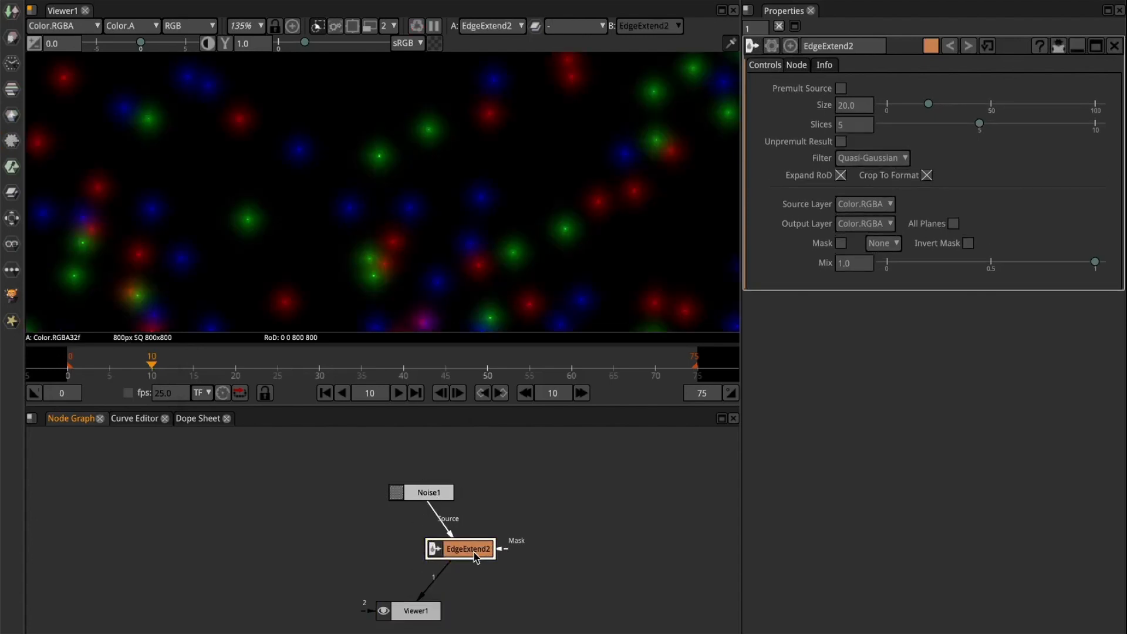
- Try Size values of about 30.7 and 16 on the EdgeExtend node
left_click_drag(958, 103, 974, 104)
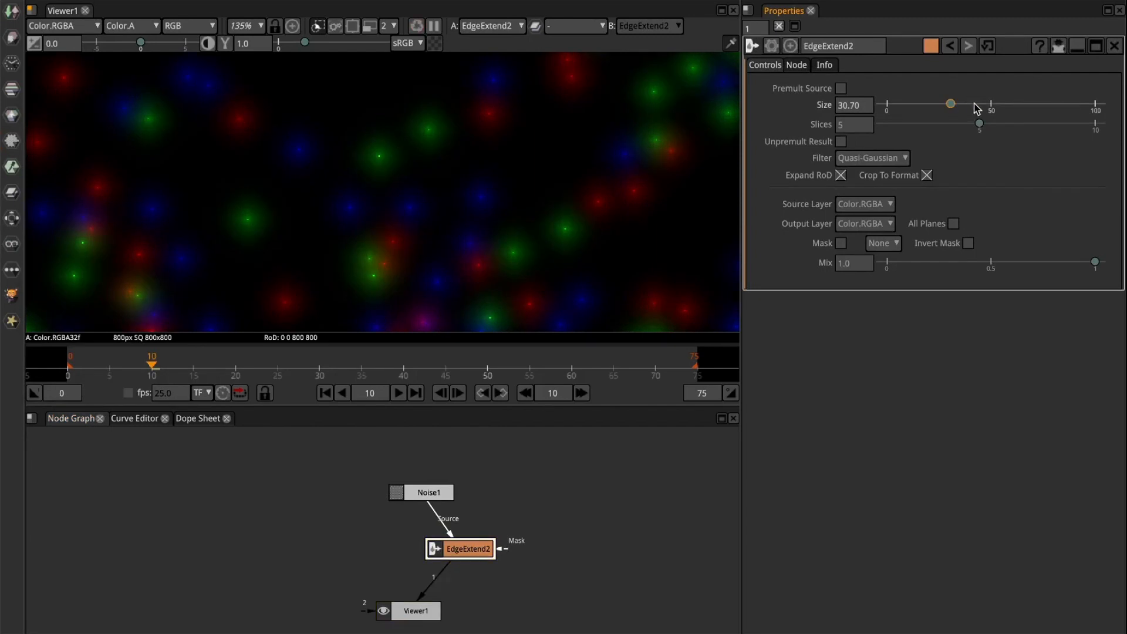
left_click(919, 104)
left_click_drag(910, 123, 944, 126)
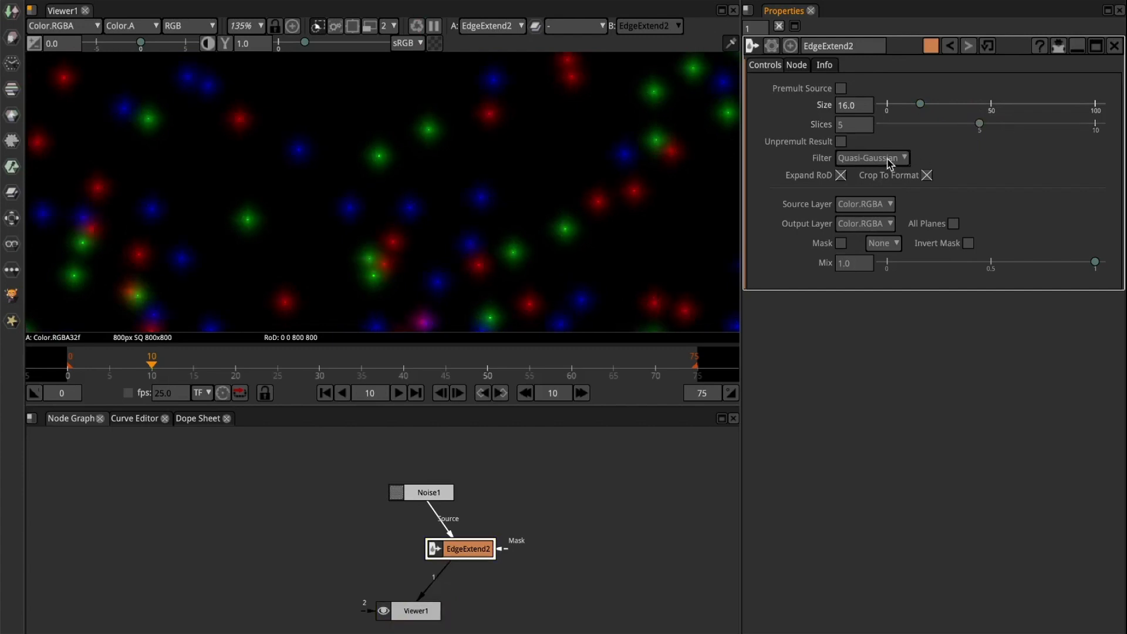
- Try the Gaussian and Triangle filters on the EdgeExtend node, and set its Filter to Quadratic
left_click(888, 159)
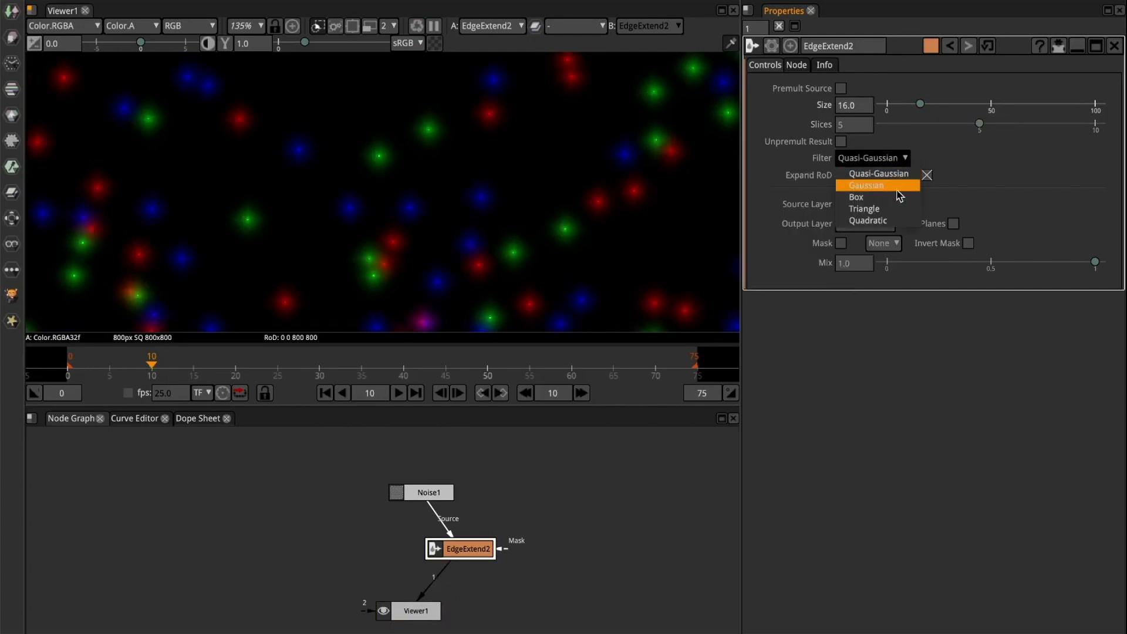
left_click(898, 185)
left_click(886, 159)
left_click(873, 209)
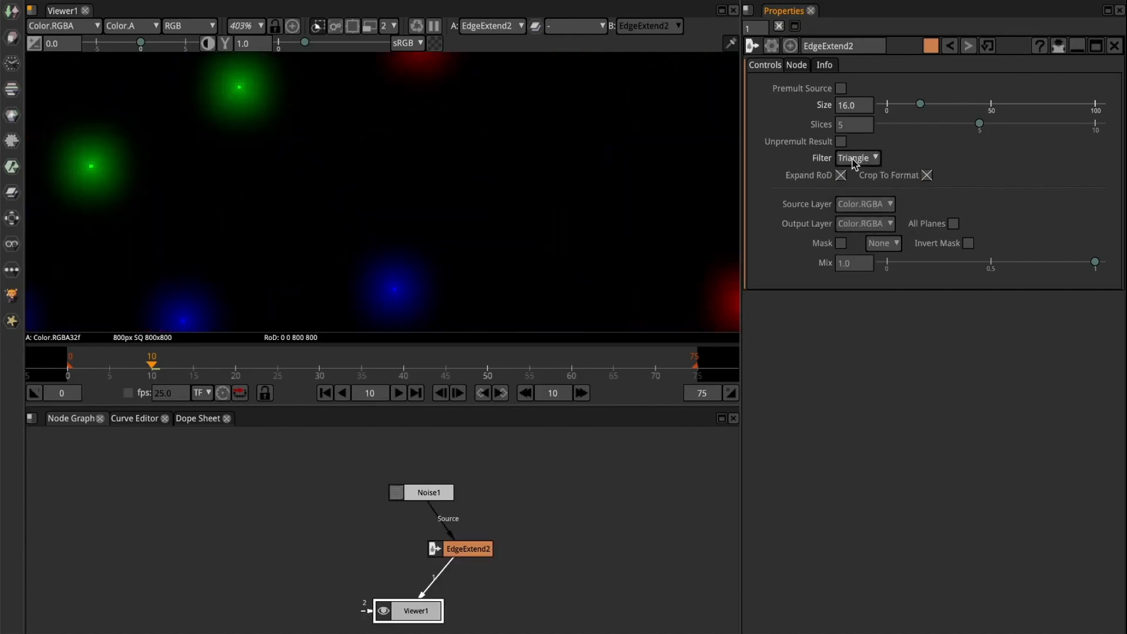
left_click(868, 158)
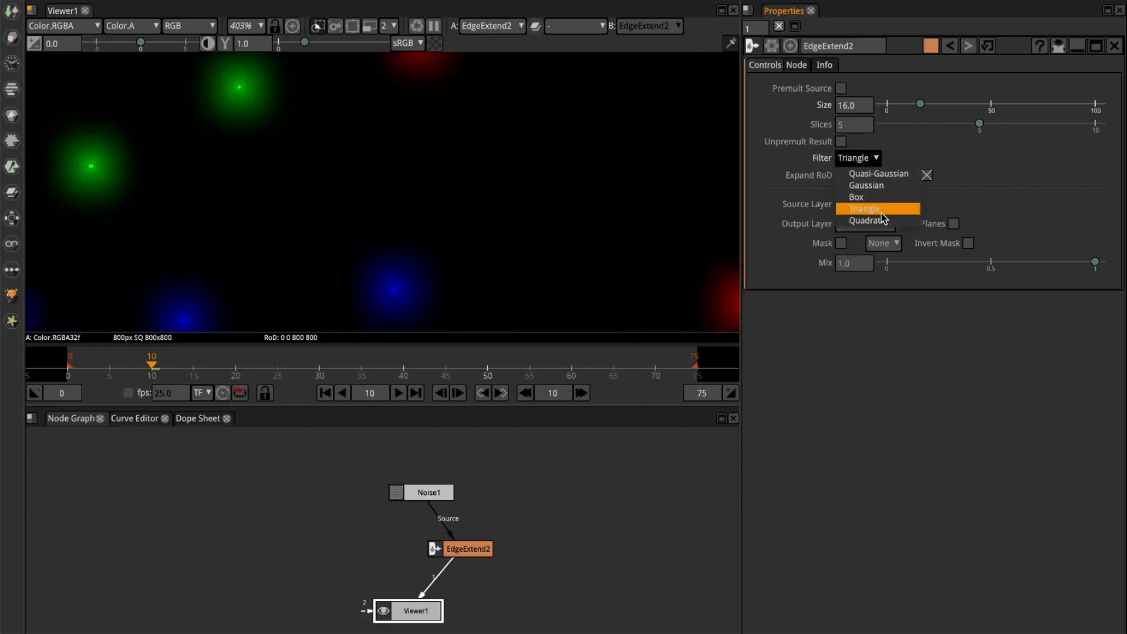
left_click(874, 222)
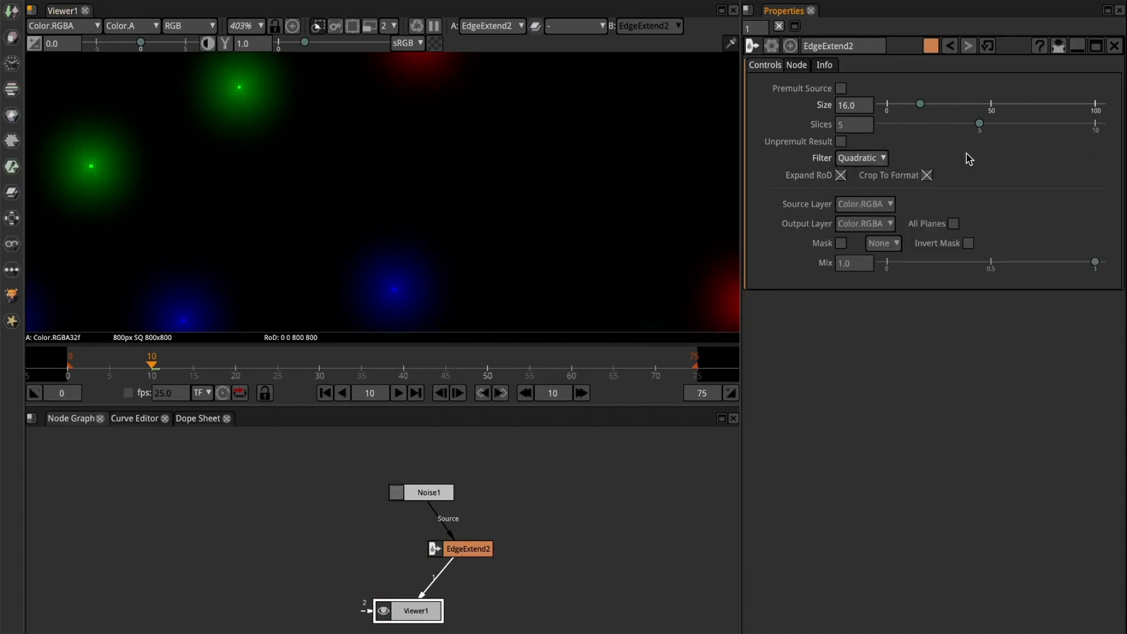
- Set the EdgeExtend node's Size to 3 and Slices to 10, and check the resulting dots in the viewer
mouse_move(871, 163)
left_click(858, 106)
type("3")
key("Return")
key("Tab")
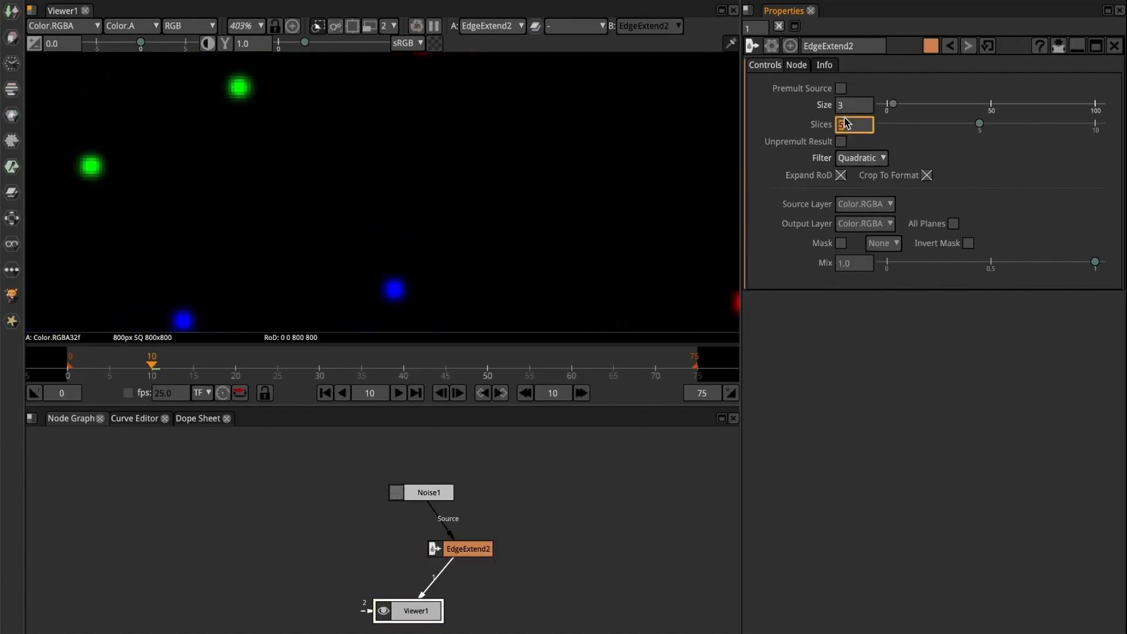
key("Return")
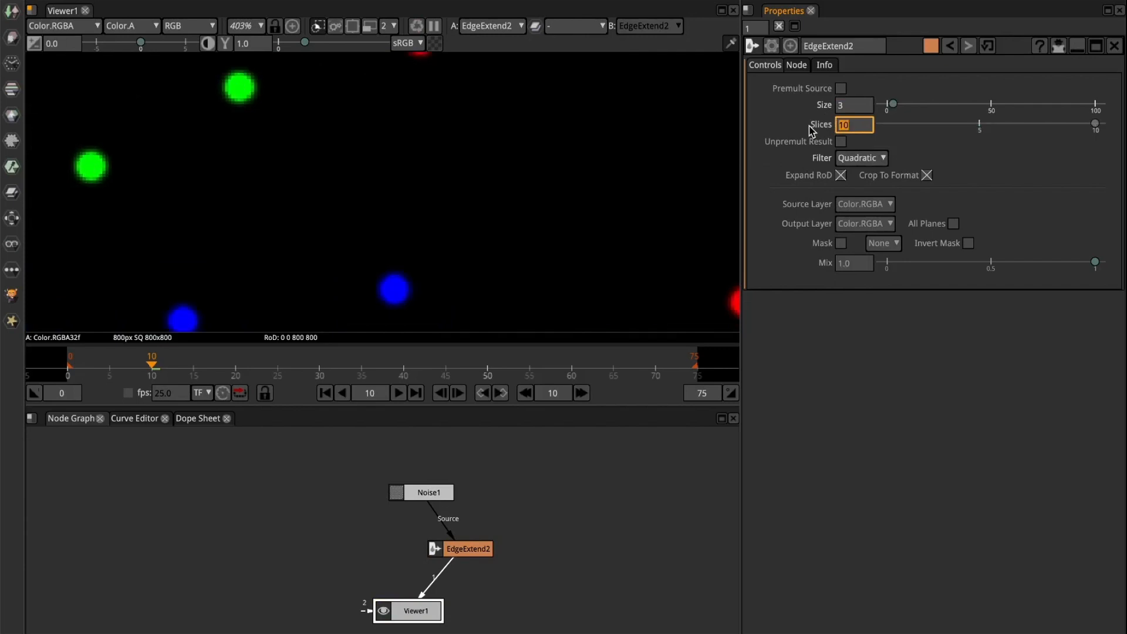
left_click(394, 284)
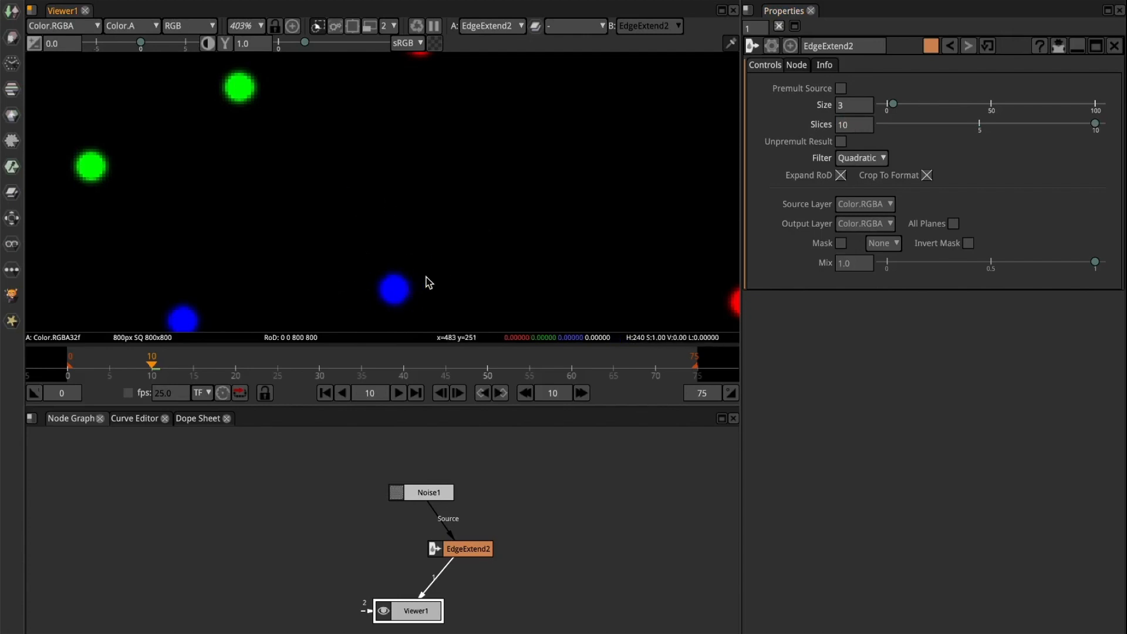
scroll(428, 283, "down", 15)
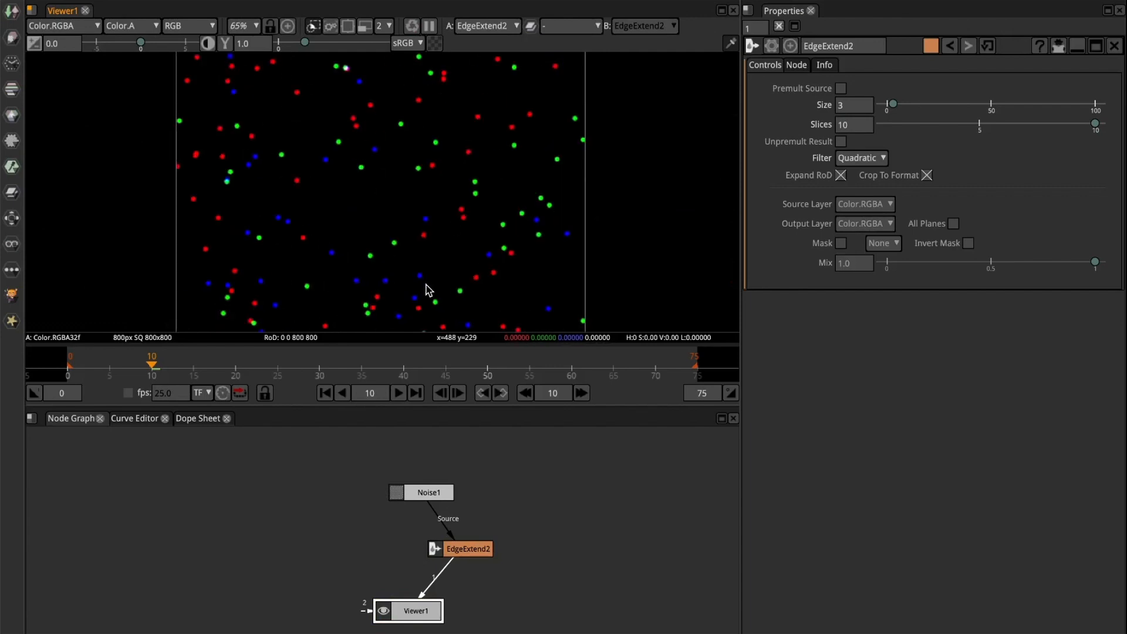
middle_click_drag(428, 289, 432, 276)
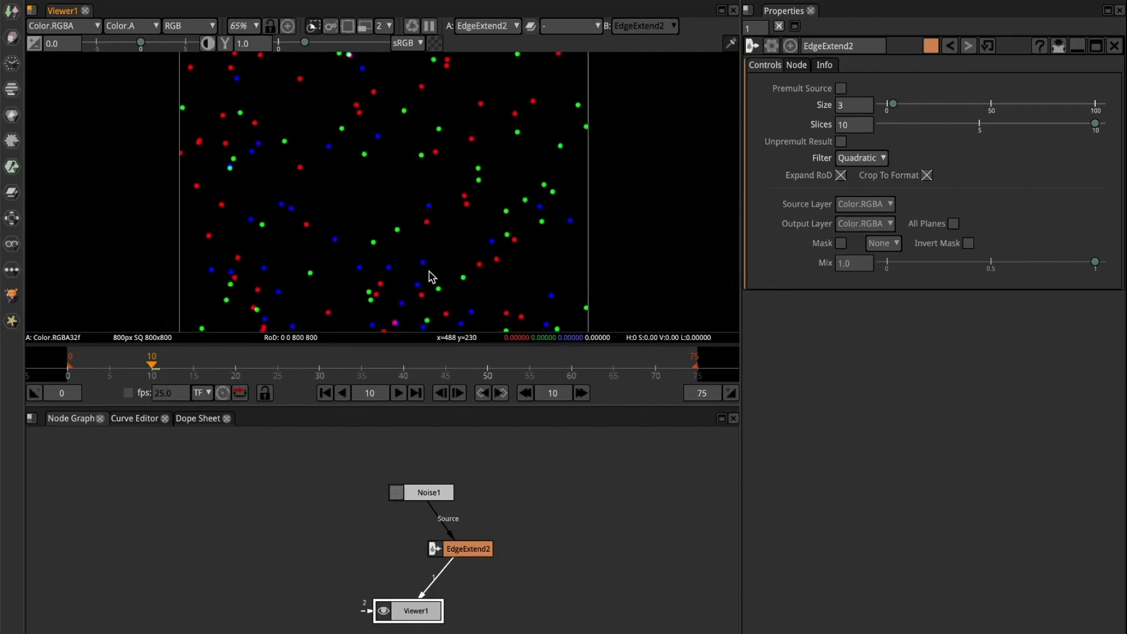
scroll(388, 111, "up", 6)
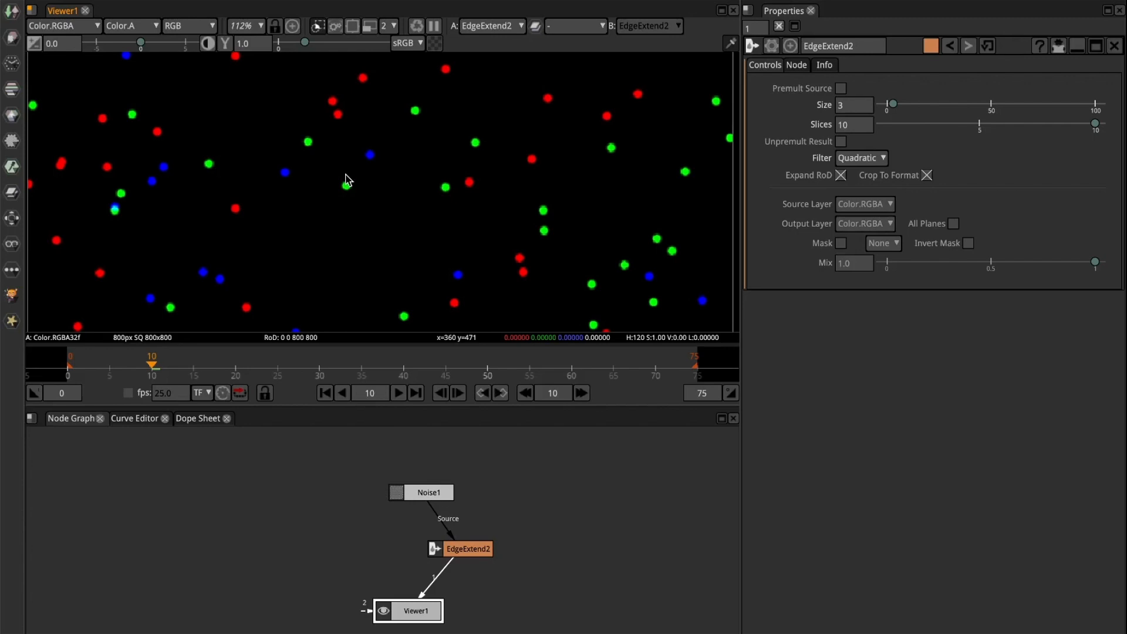
- Add an unconnected Solid node beside the EdgeExtend node and show its black output in the viewer
left_click(555, 511)
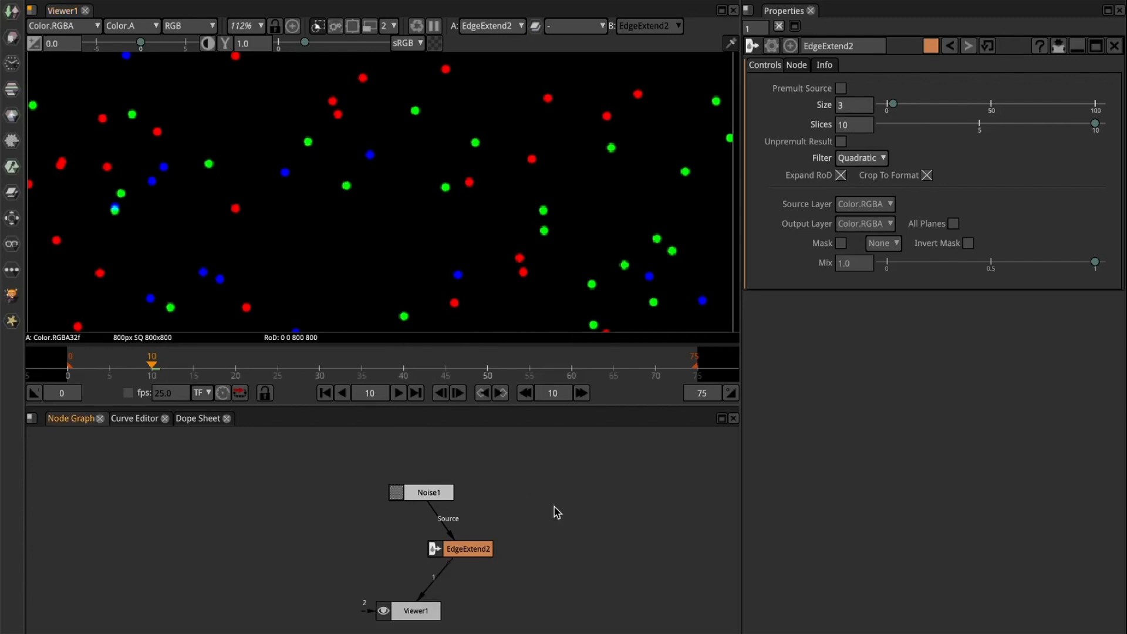
left_click(13, 18)
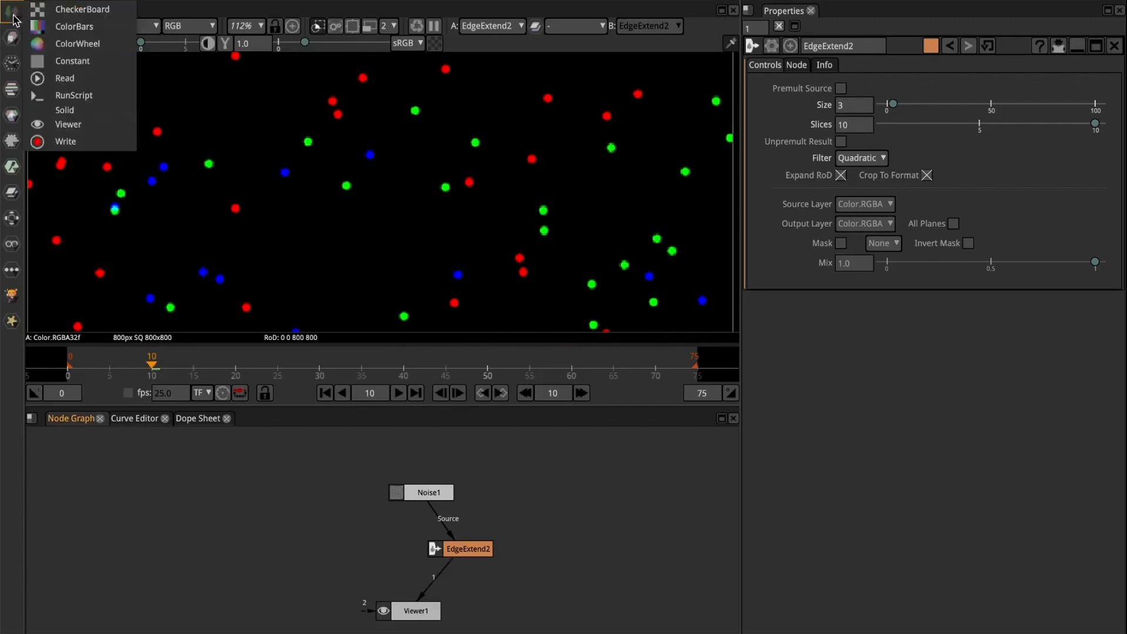
left_click(96, 111)
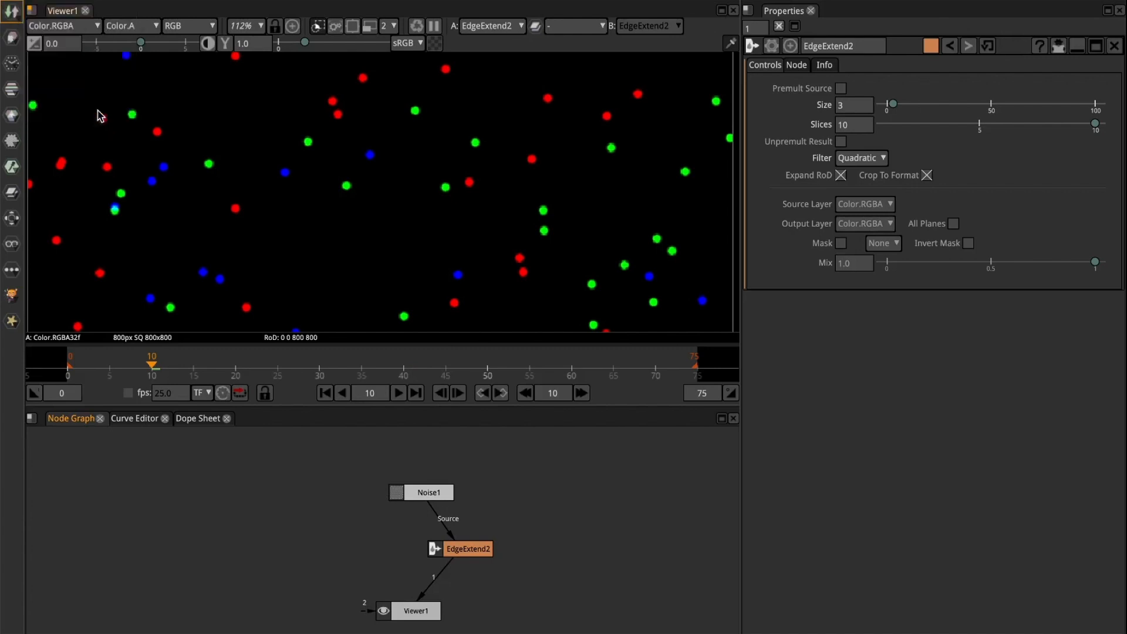
left_click_drag(421, 549, 599, 515)
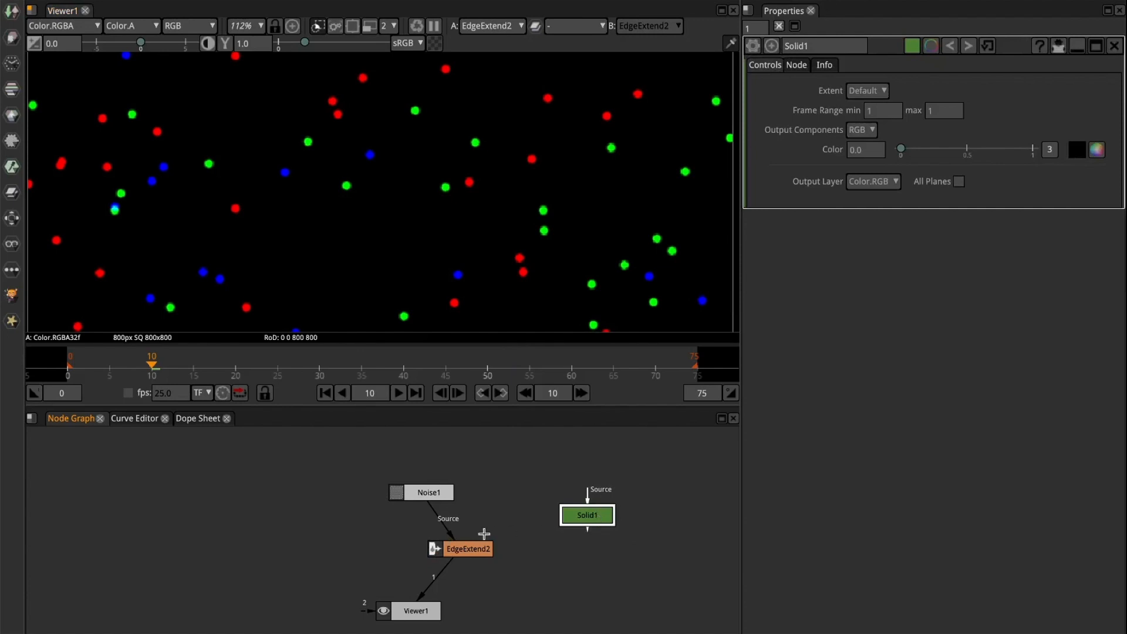
left_click(466, 552)
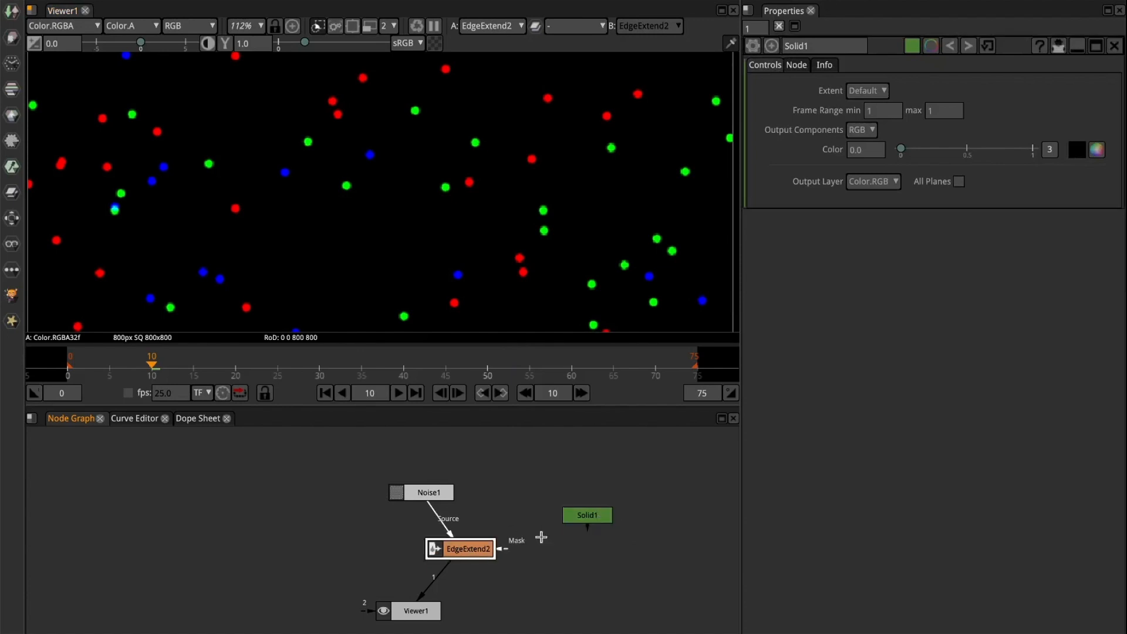
left_click(583, 516)
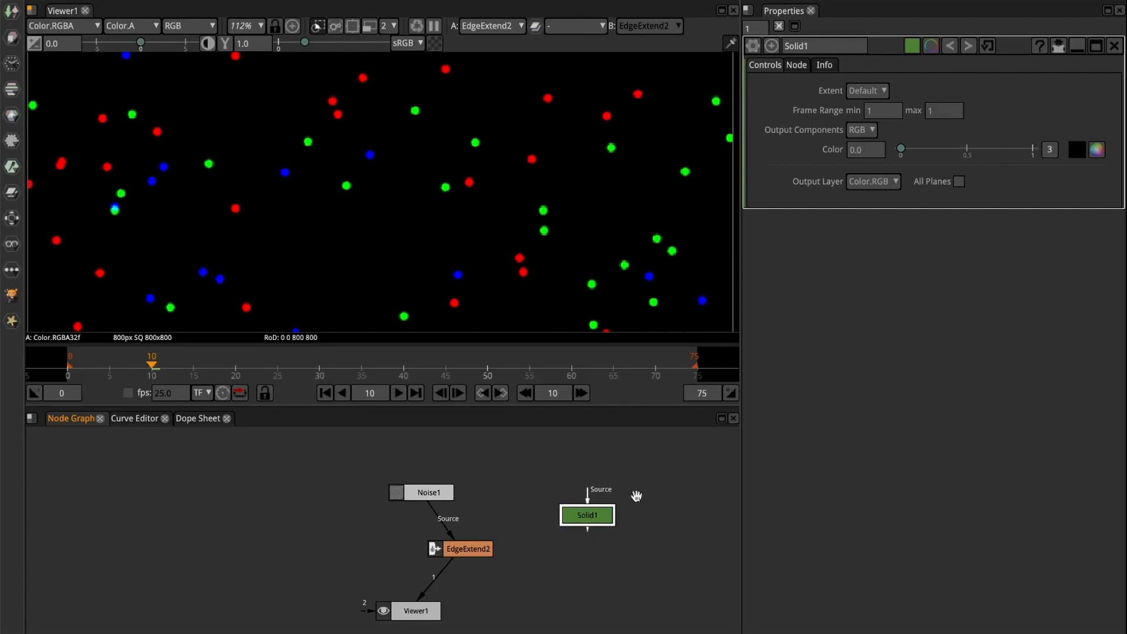
key("1")
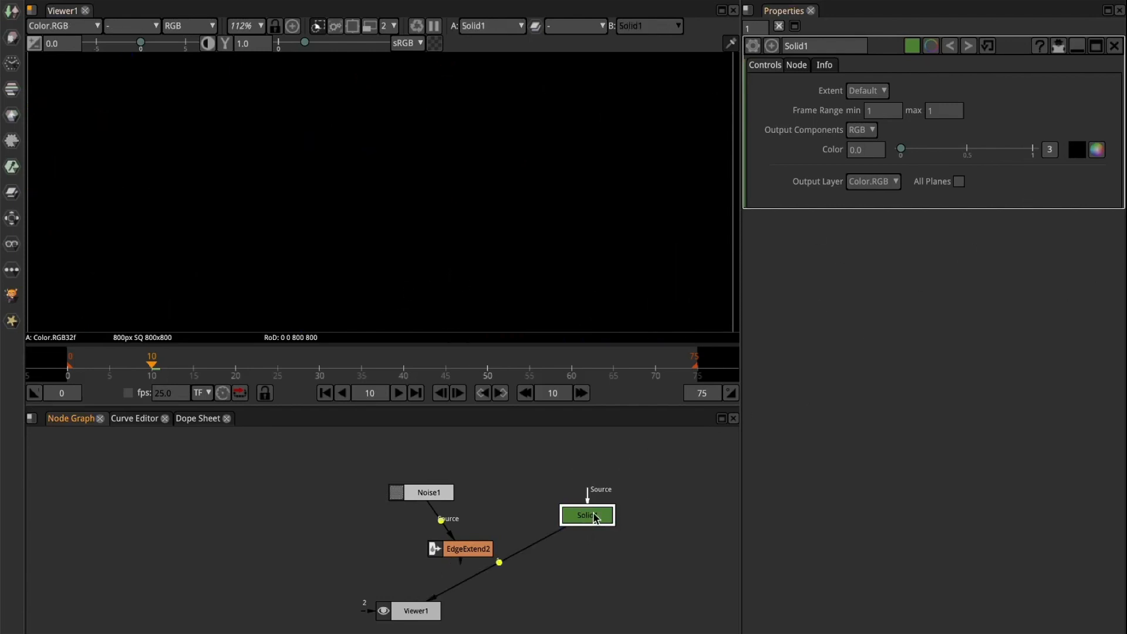
- Duplicate the Solid node, place the copy beside the original, and show the copy in the viewer
key("ctrl+v")
left_click_drag(610, 521, 645, 517)
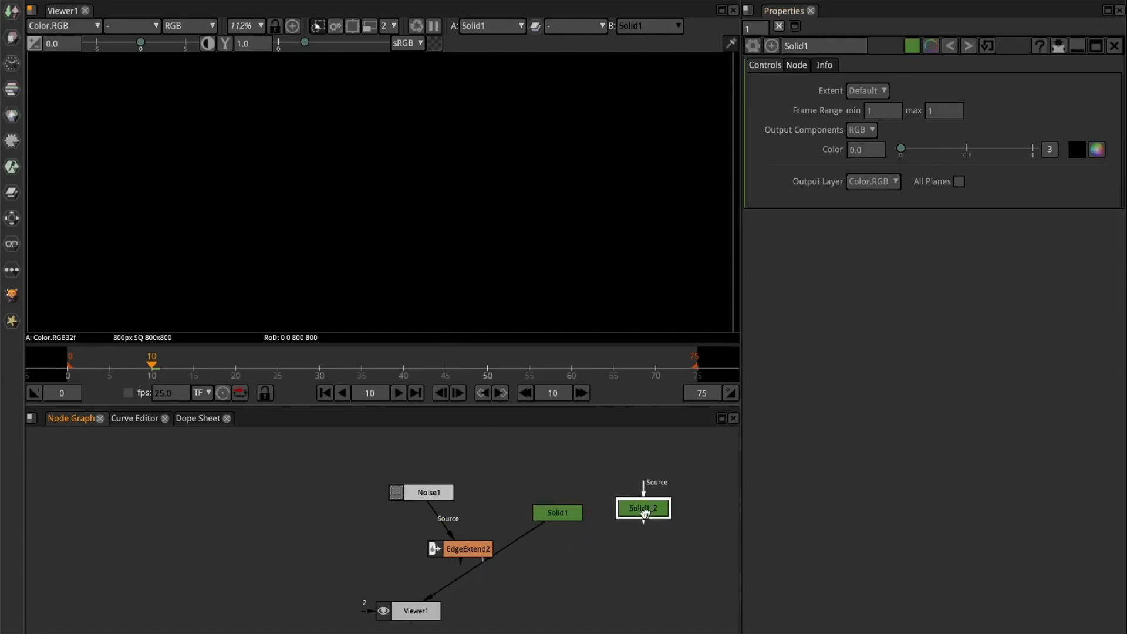
double_click(646, 516)
key("1")
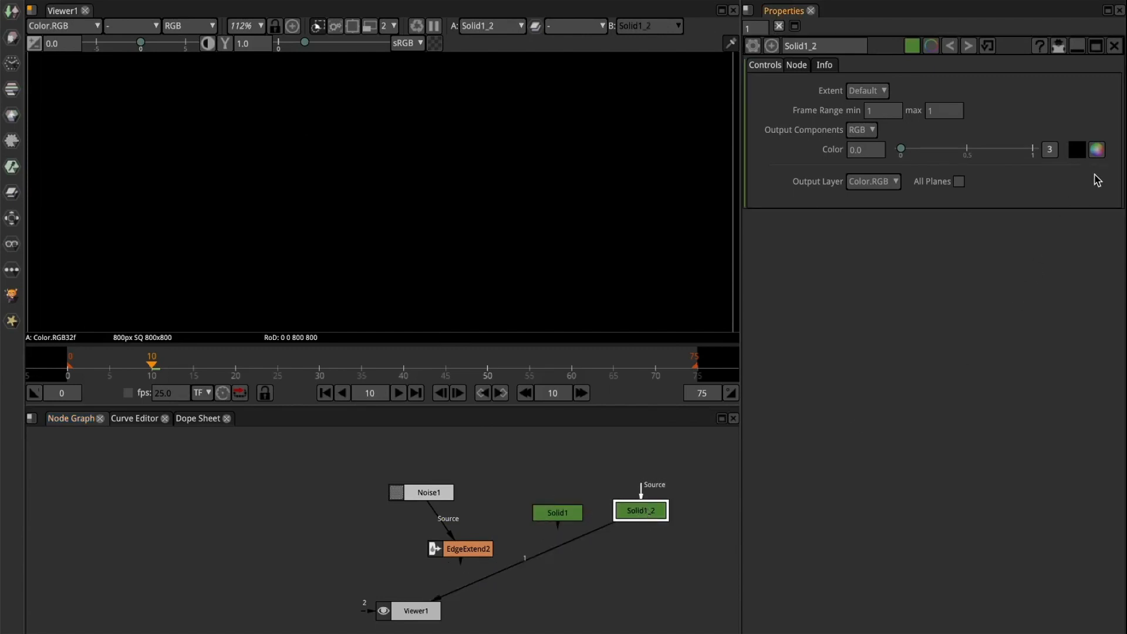
- Set the color of the duplicated Solid node to white
left_click(1096, 150)
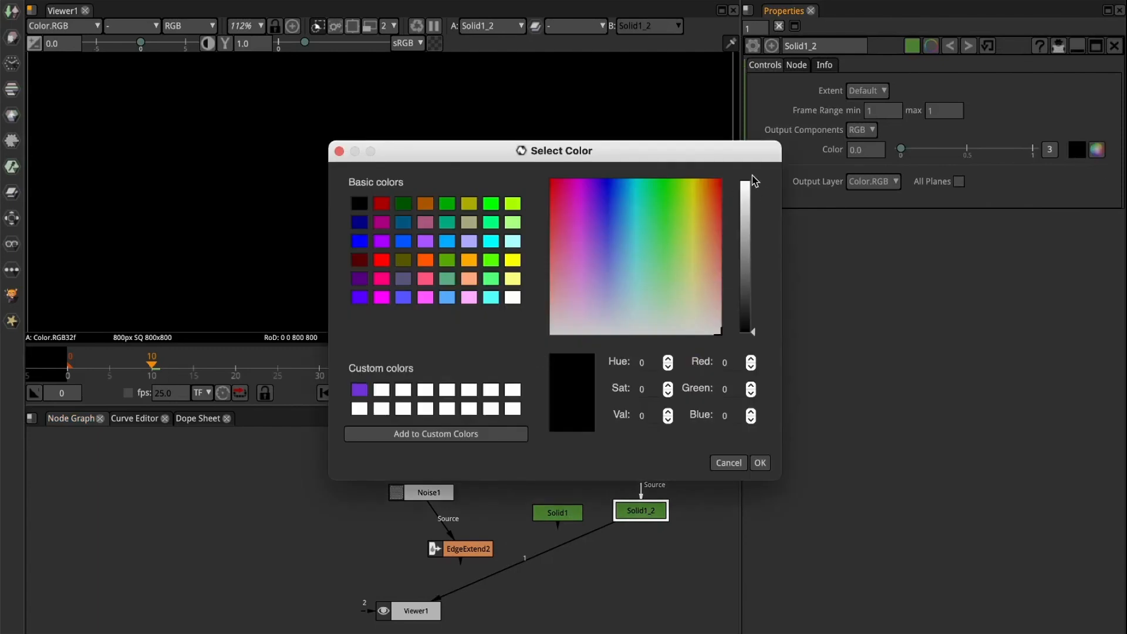
left_click(755, 183)
left_click(760, 463)
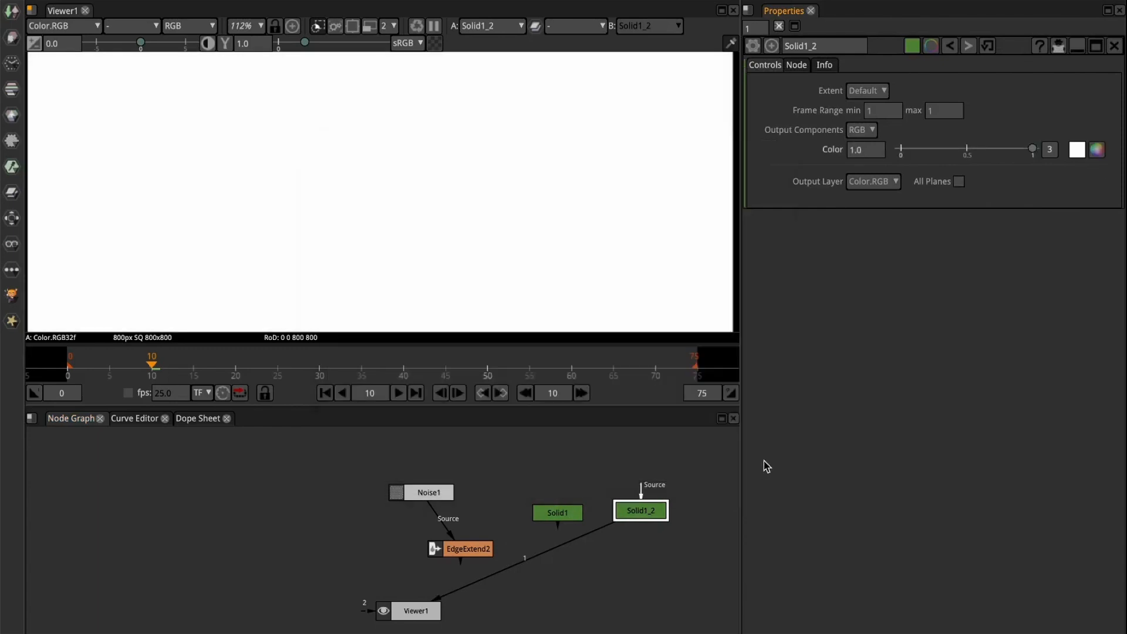
- Arrange the black and white Solid nodes side by side in the node graph, level with the Noise node
left_click_drag(640, 510, 658, 503)
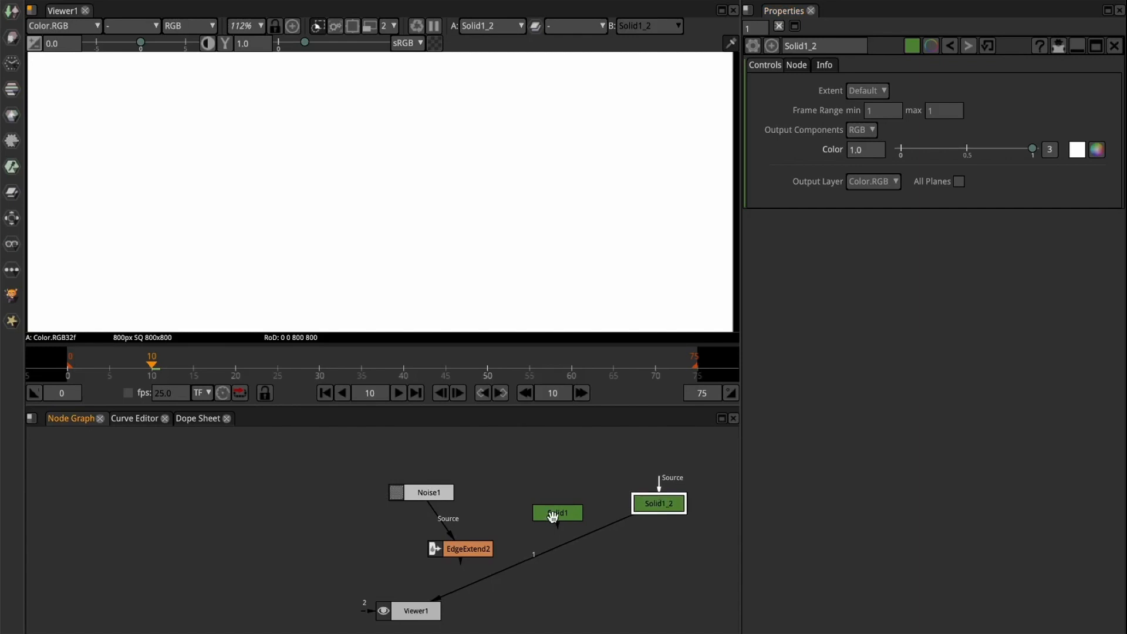
left_click_drag(553, 516, 583, 497)
mouse_move(653, 504)
left_mouse_down()
mouse_move(665, 482)
mouse_move(662, 493)
left_mouse_up()
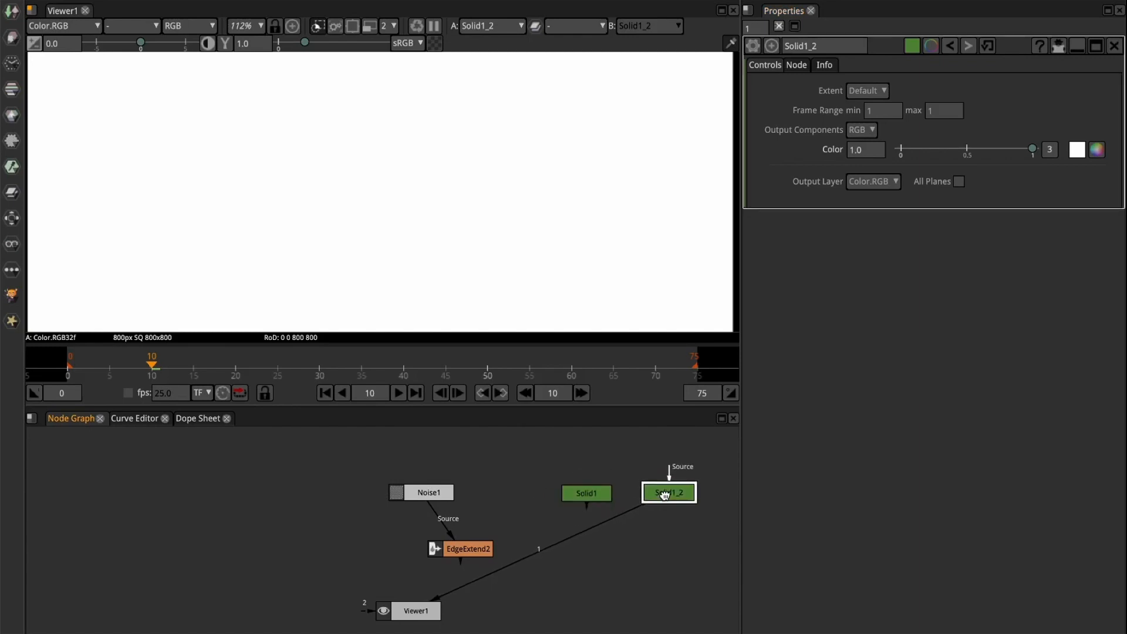
- Add a Merge node and connect its B input to the black Solid and its A input to the white Solid
left_click(643, 547)
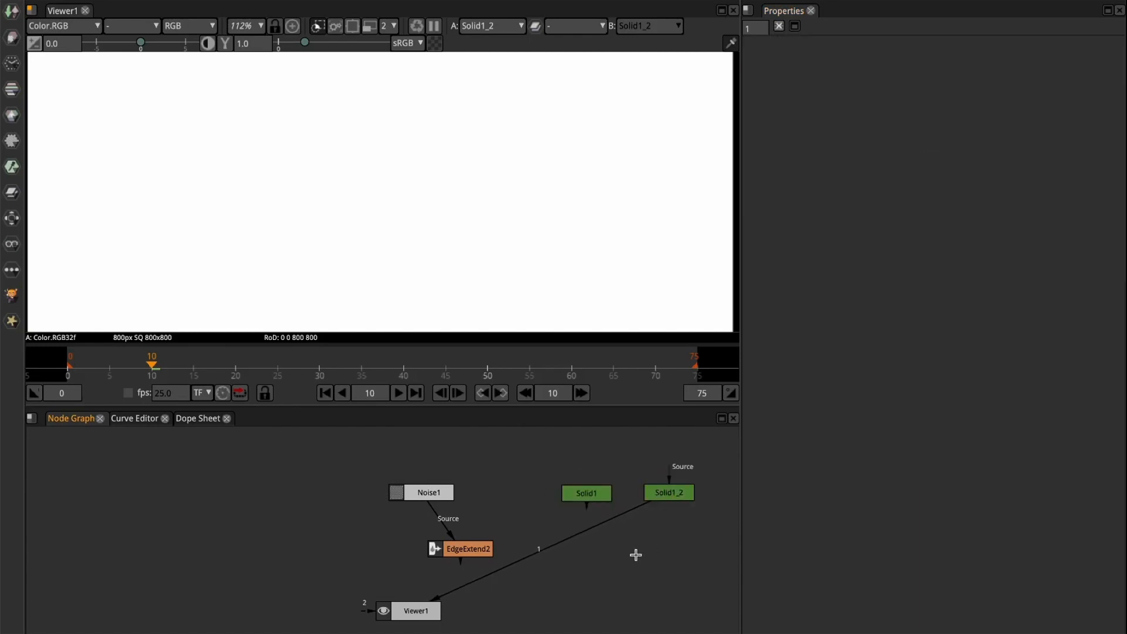
key("m")
left_click_drag(687, 542, 584, 496)
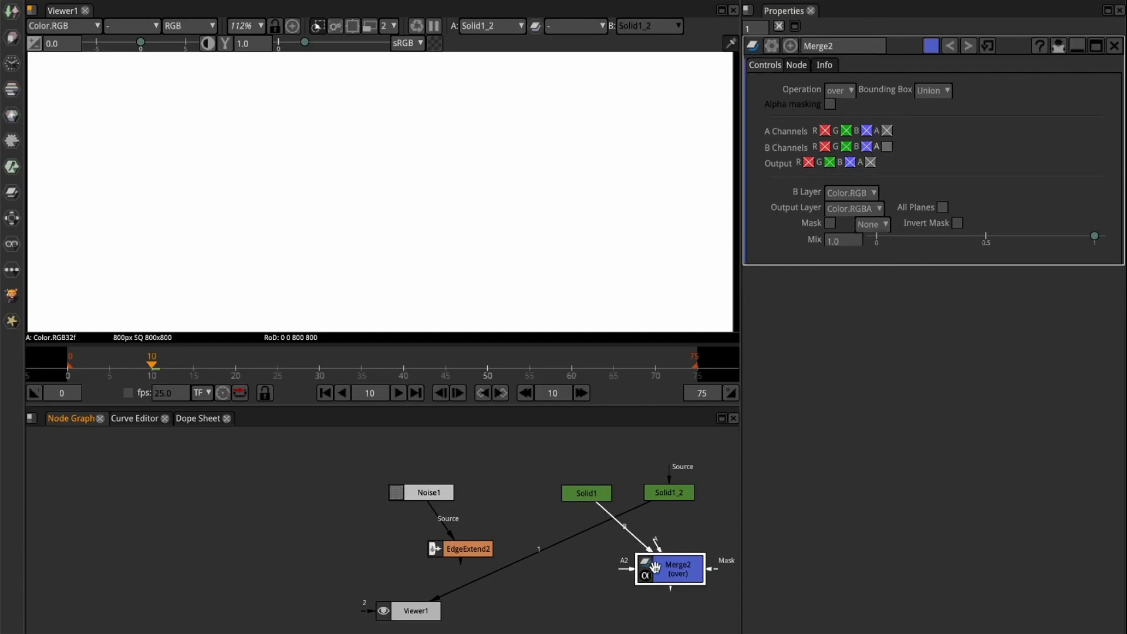
left_click_drag(658, 545, 669, 496)
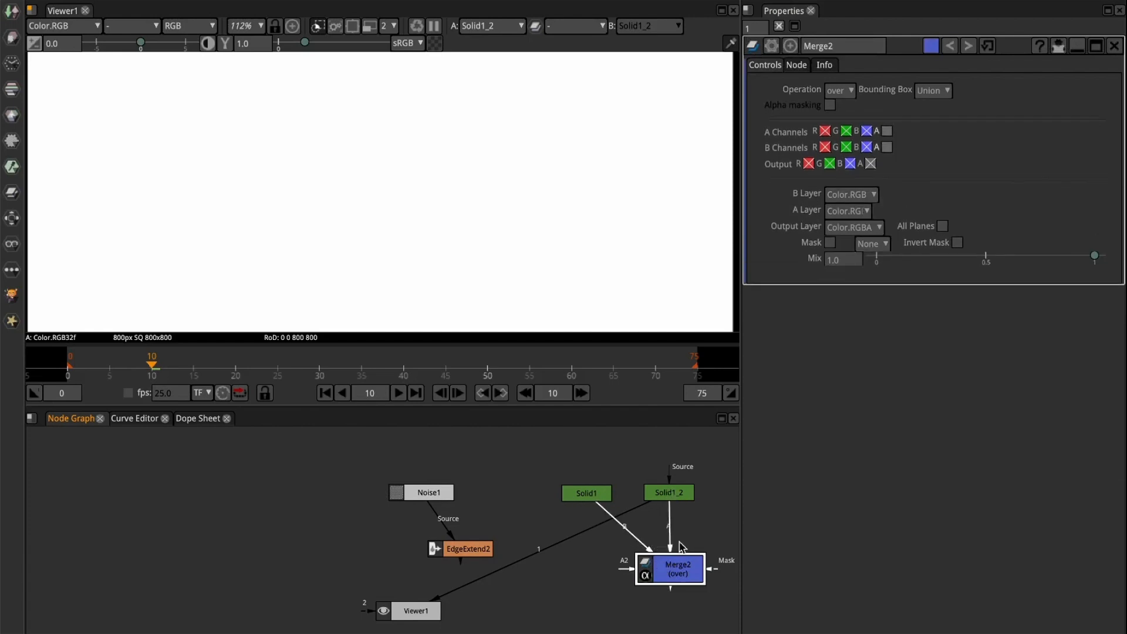
- Connect the Merge node's Mask input to the EdgeExtend node and show the Merge result in the viewer
left_click_drag(676, 568, 467, 548)
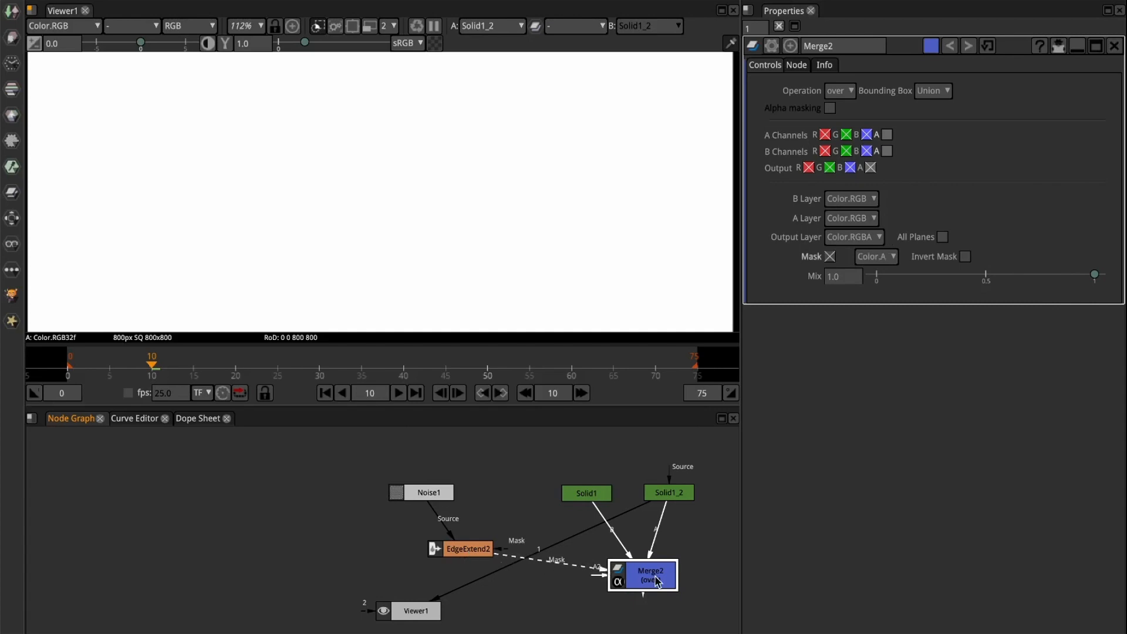
key("1")
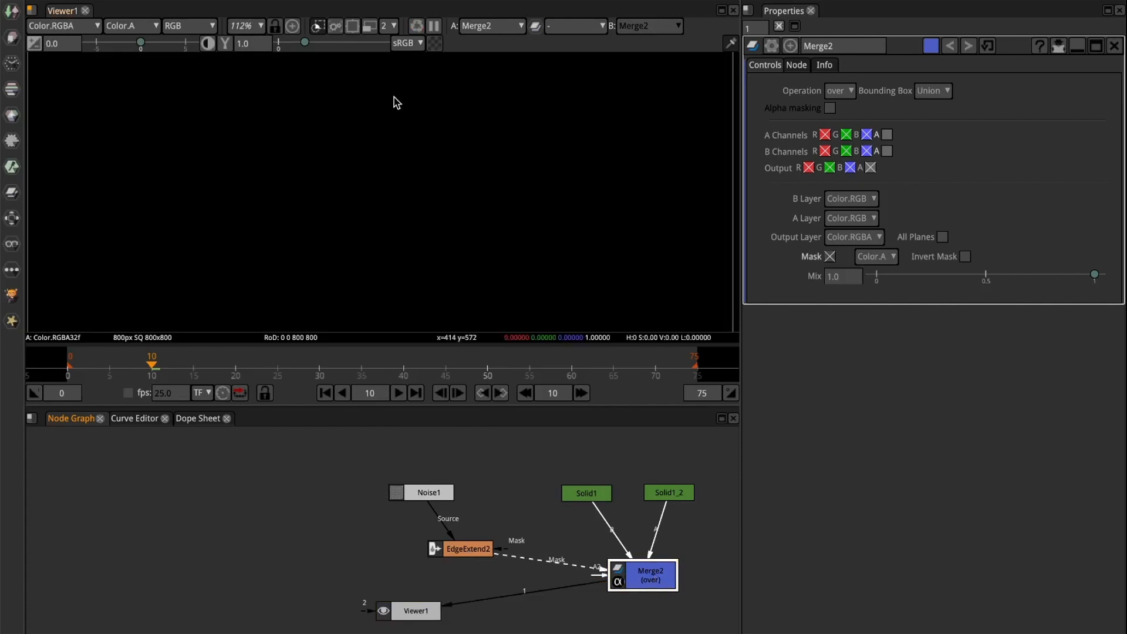
scroll(412, 143, "up", 2)
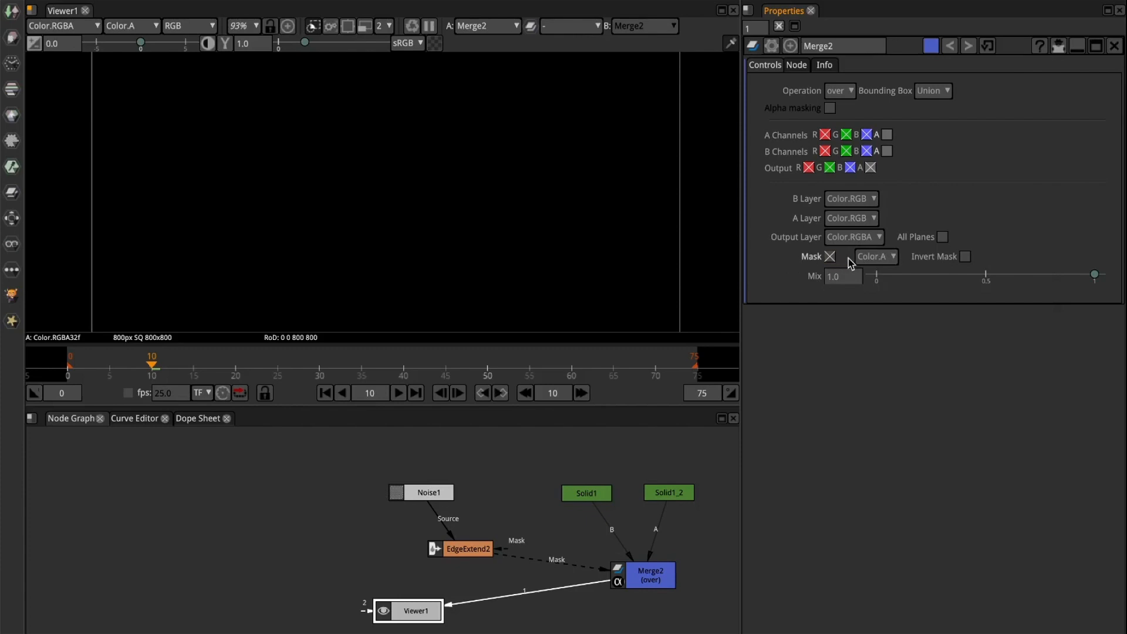
- Check the Merge node's mask channel options and display the EdgeExtend output's alpha channel in the viewer
left_click(875, 256)
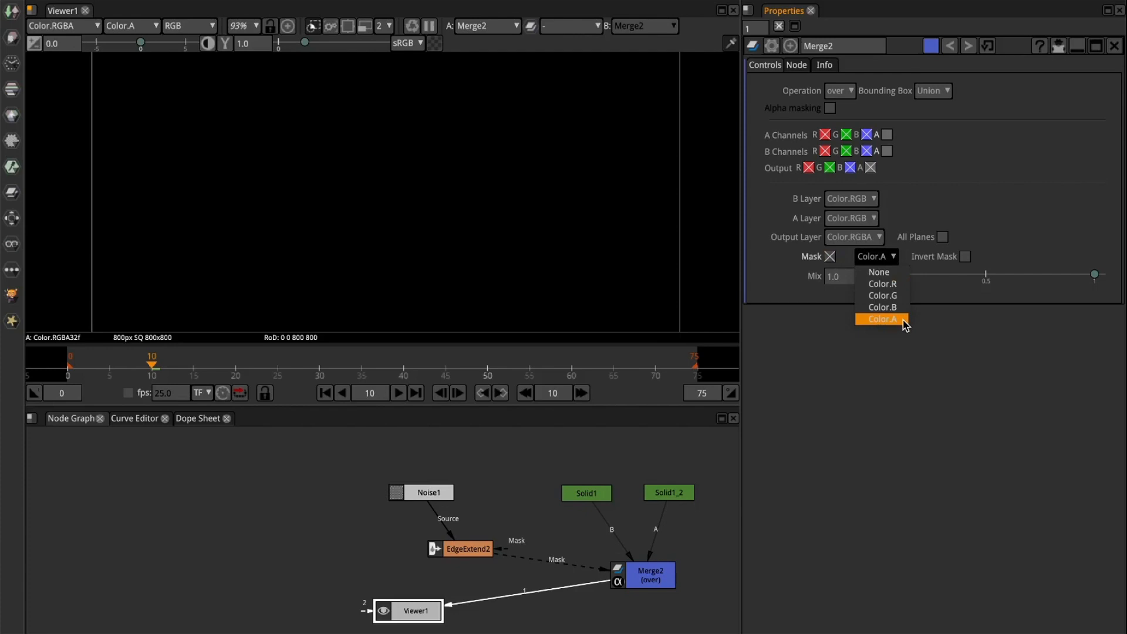
left_click(470, 550)
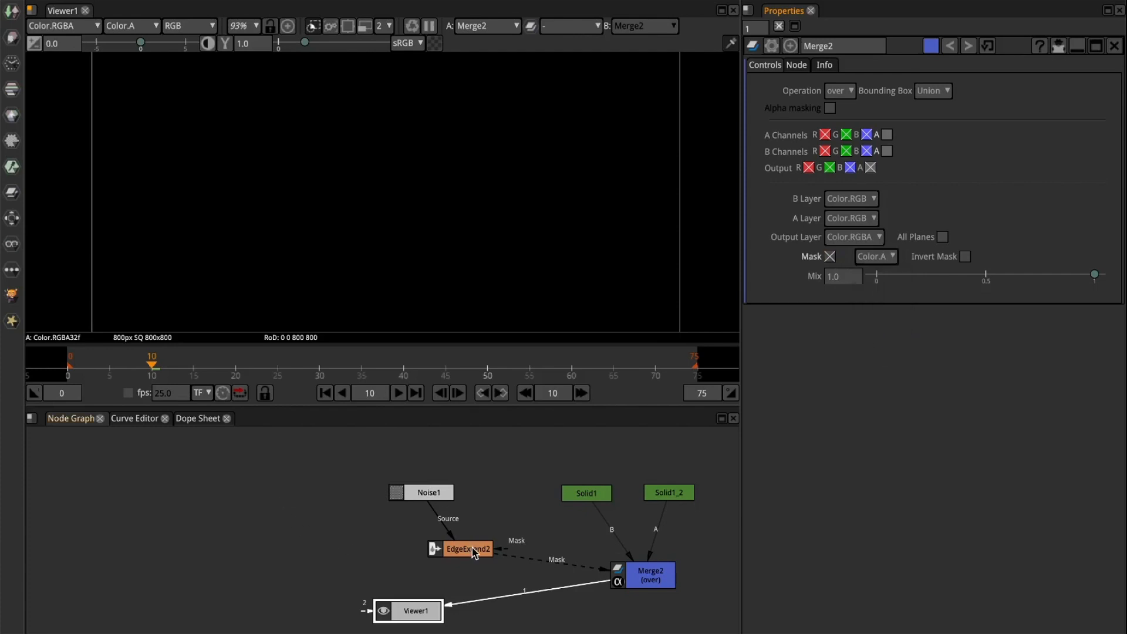
left_click(473, 549)
key("1")
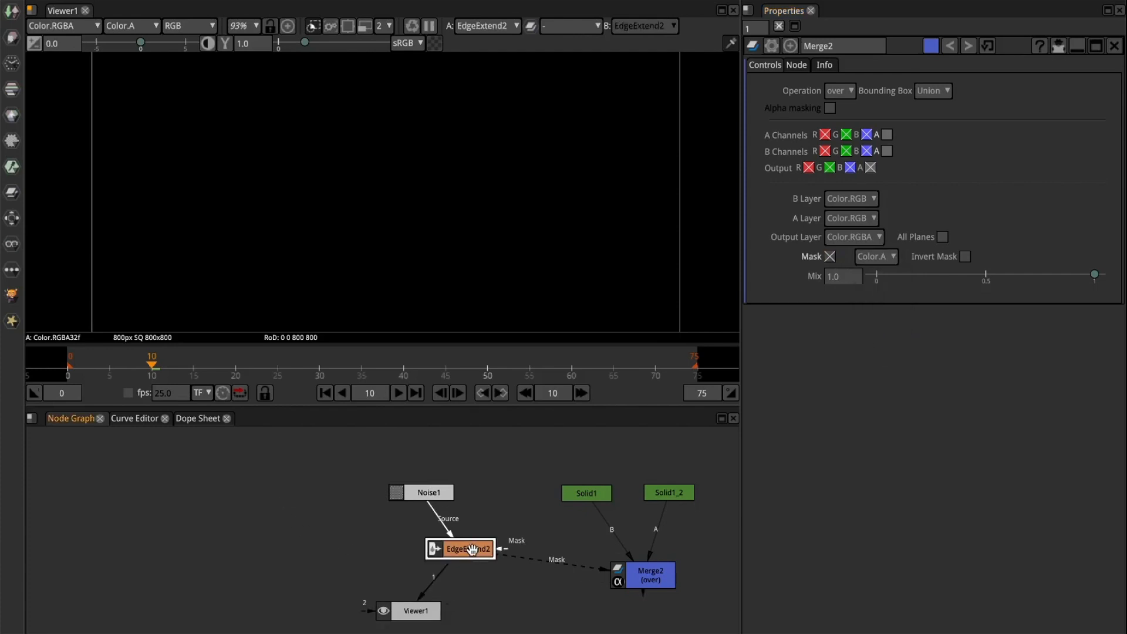
left_click(192, 30)
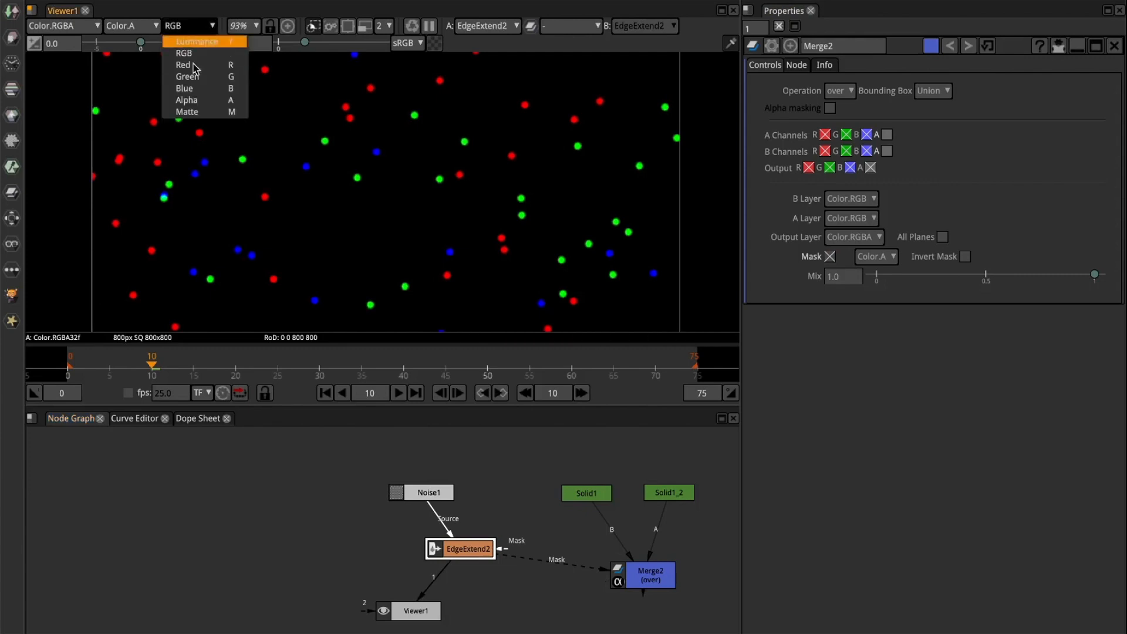
left_click(198, 104)
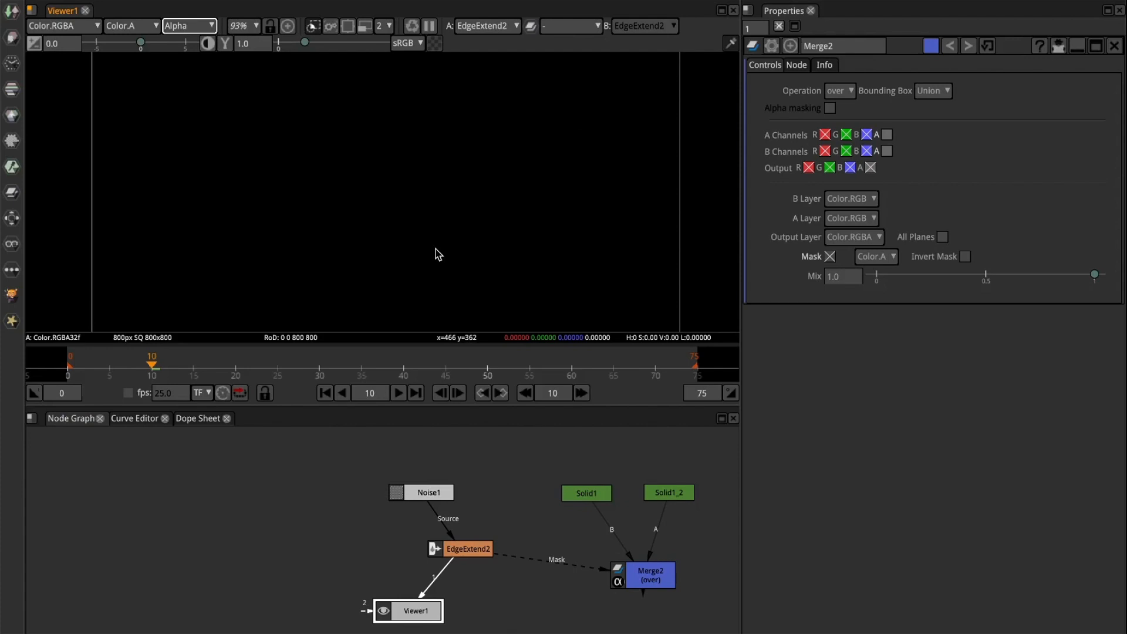
- Enable the alpha channel in the Noise node's settings and return the viewer display to RGB
left_click(416, 496)
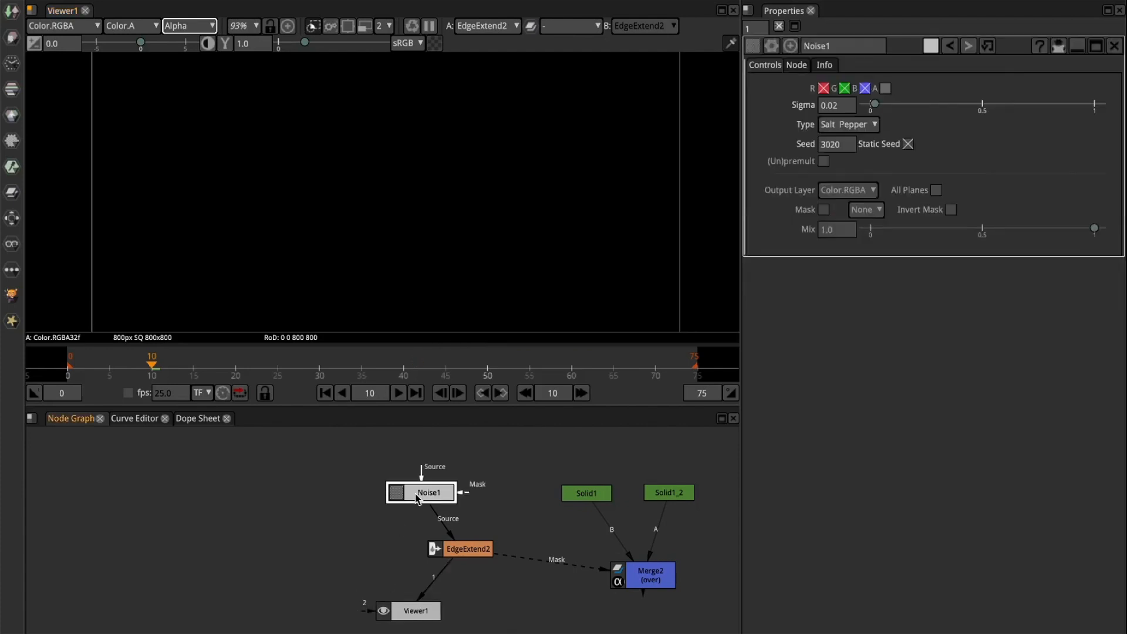
left_click(182, 27)
left_click(187, 53)
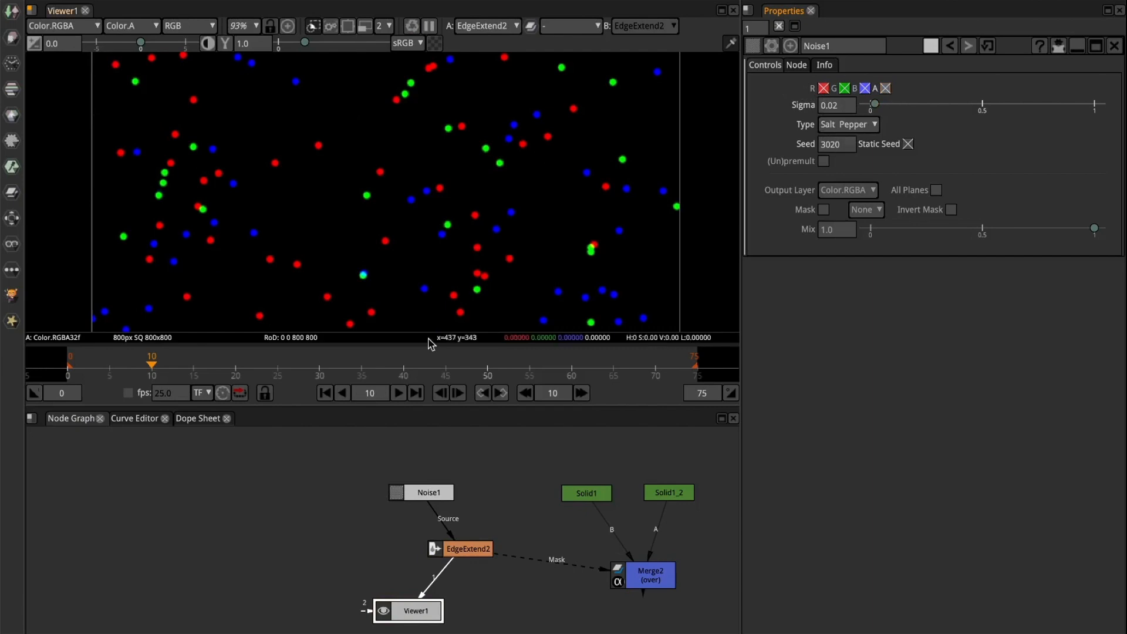
- Compare the EdgeExtend output's alpha, luminance and RGB displays in the viewer
left_click(480, 551)
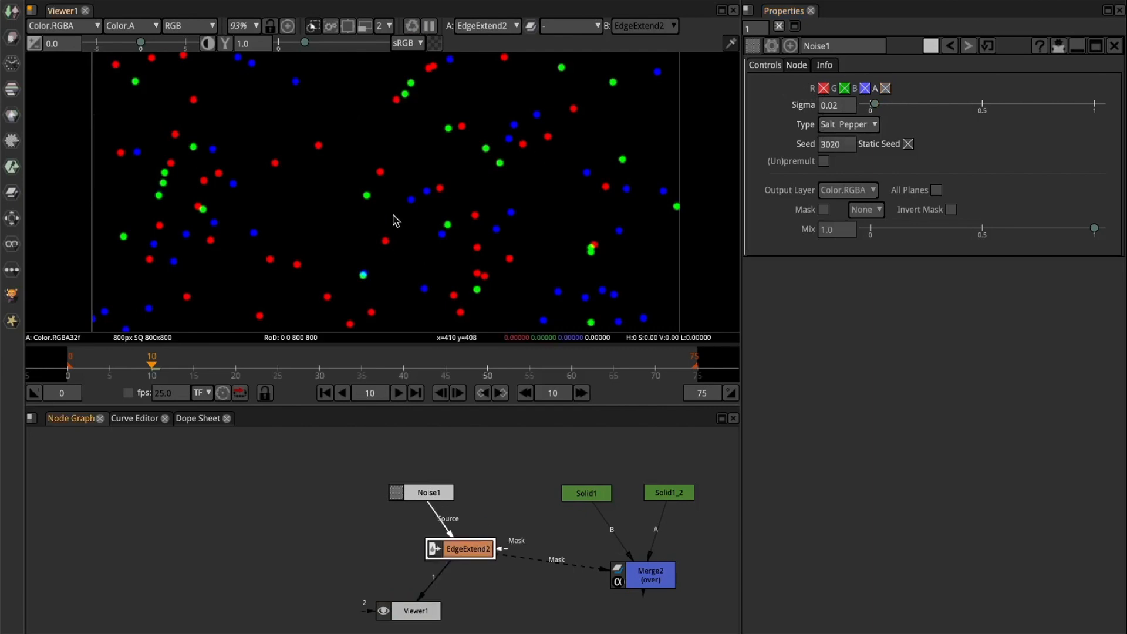
key("a")
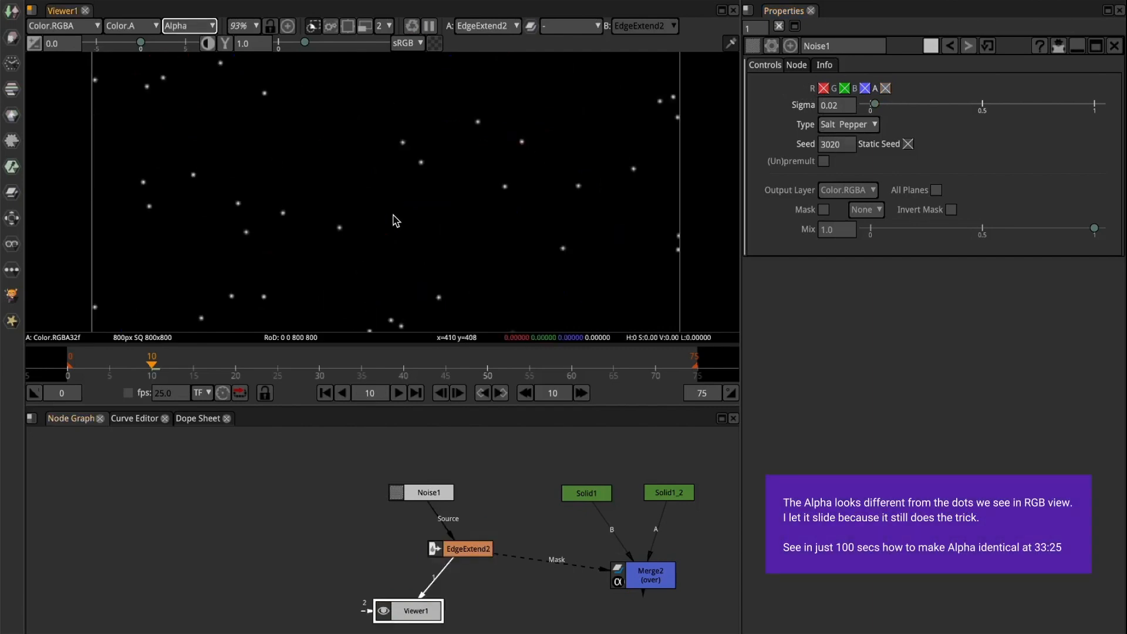
key("a")
key("a")
key("a")
left_click(200, 26)
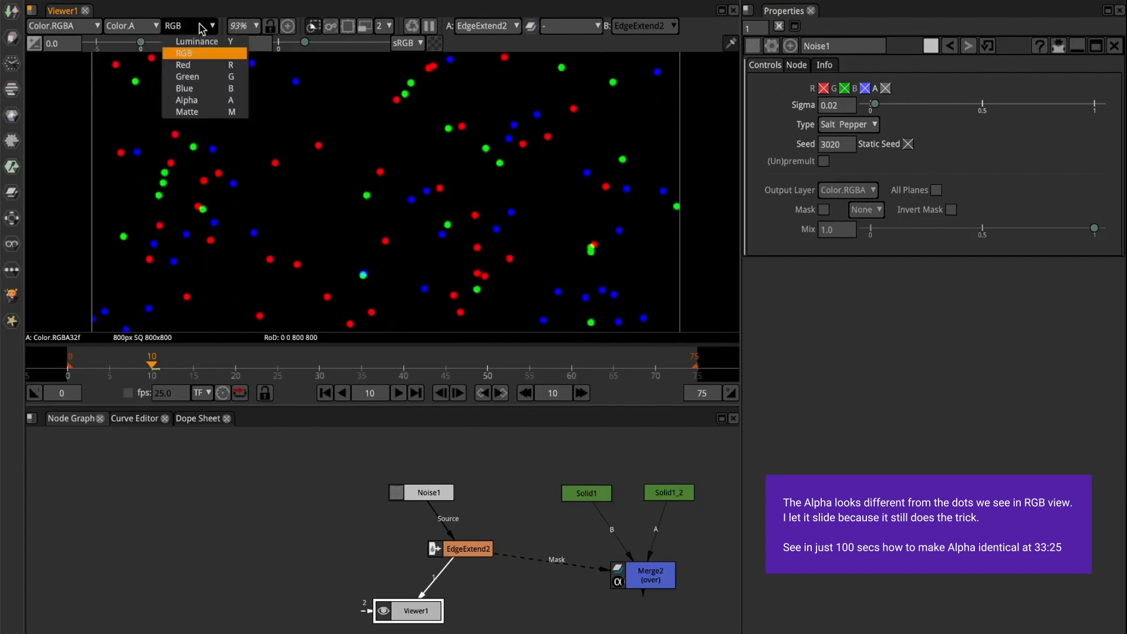
left_click(198, 106)
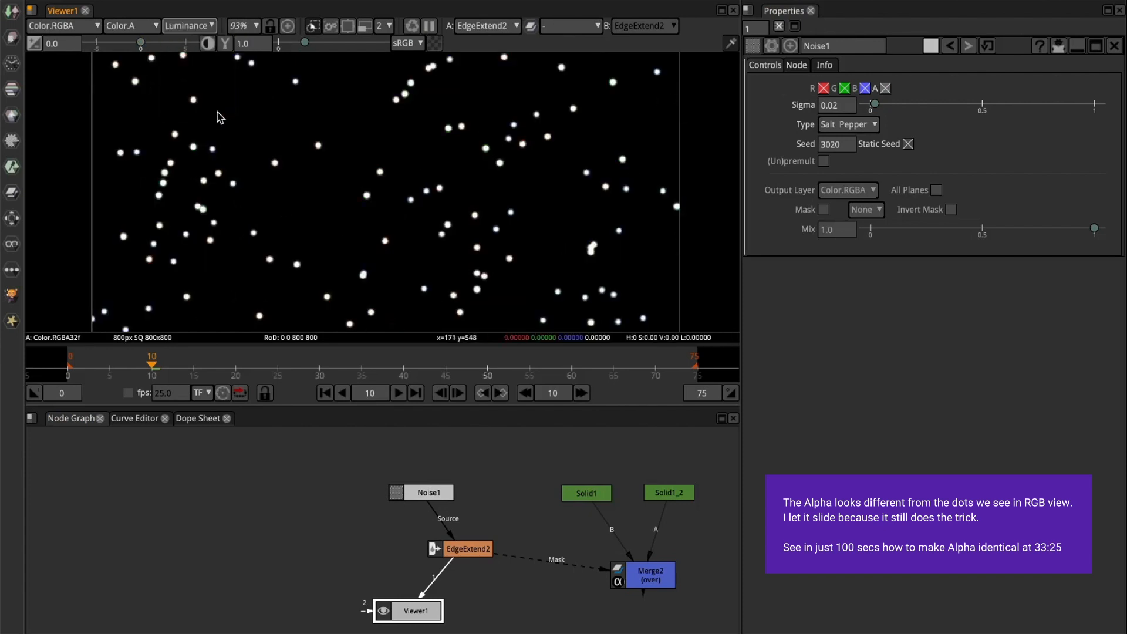
left_click(200, 27)
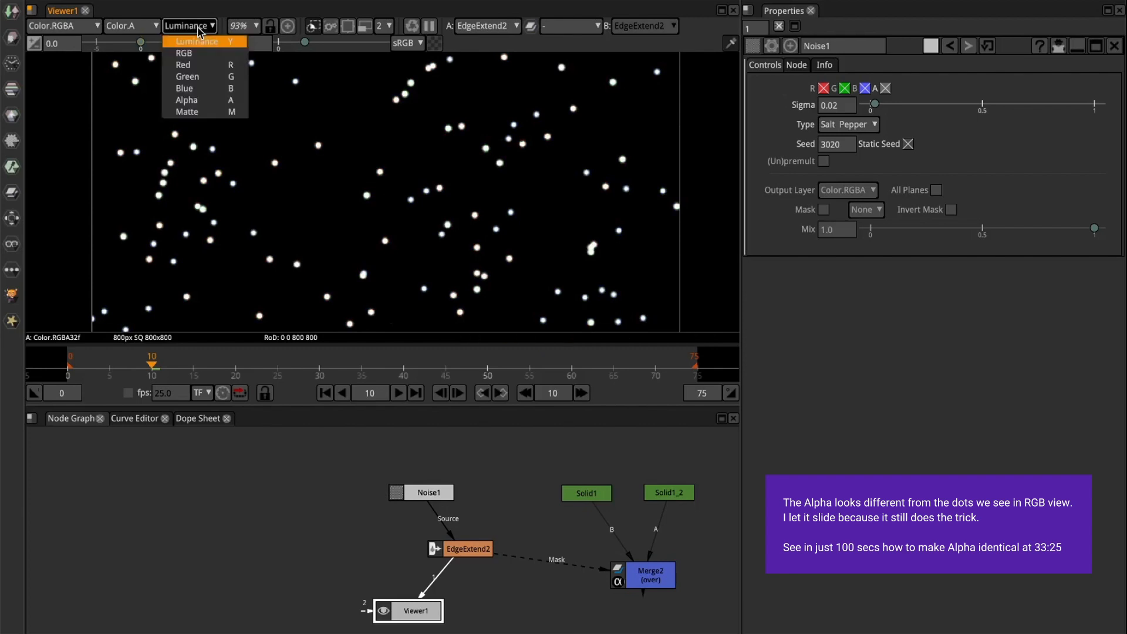
left_click(209, 101)
key("a")
key("a")
key("a")
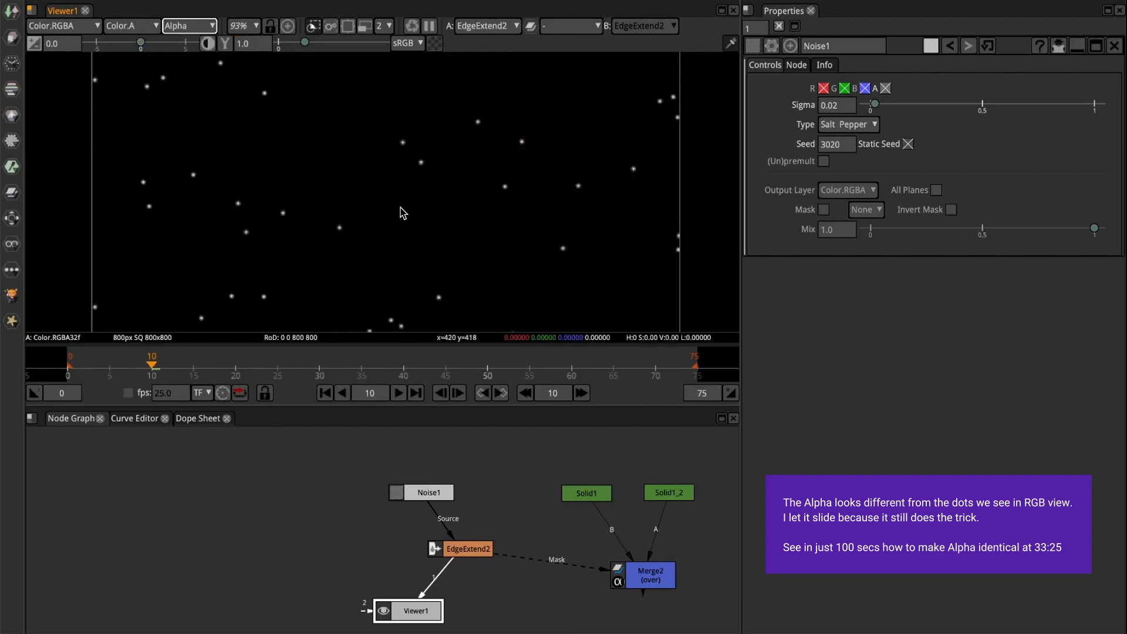
- Connect the Merge node to the viewer and inspect the masked star pattern
left_click(642, 570)
key("3")
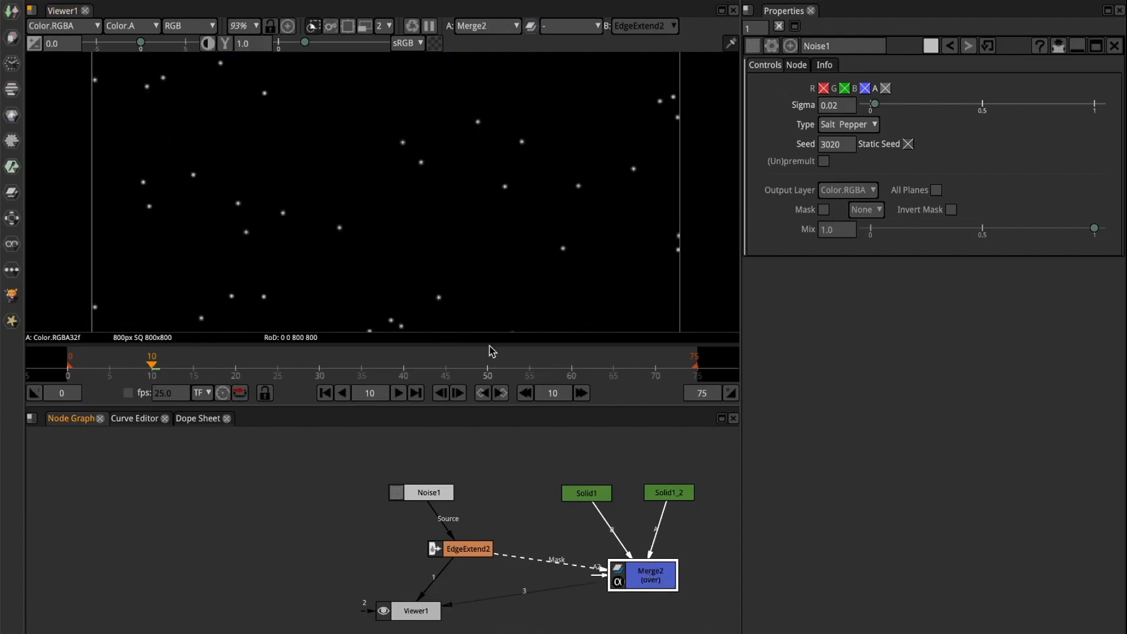
scroll(387, 163, "up", 5)
scroll(387, 162, "down", 8)
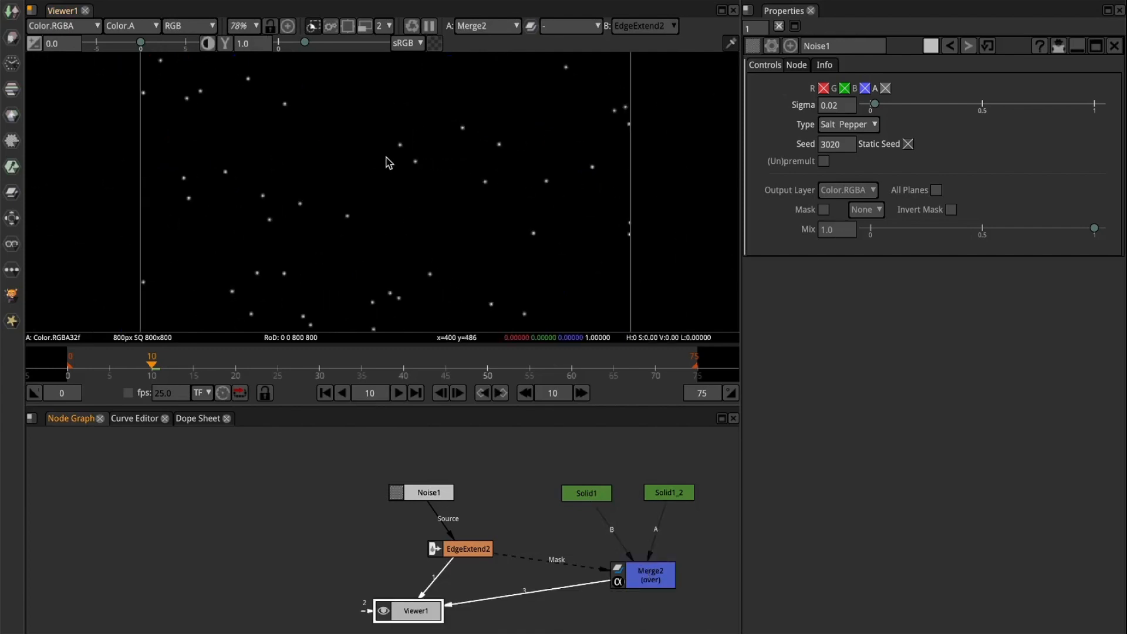
scroll(388, 163, "up", 3)
scroll(388, 162, "up", 3)
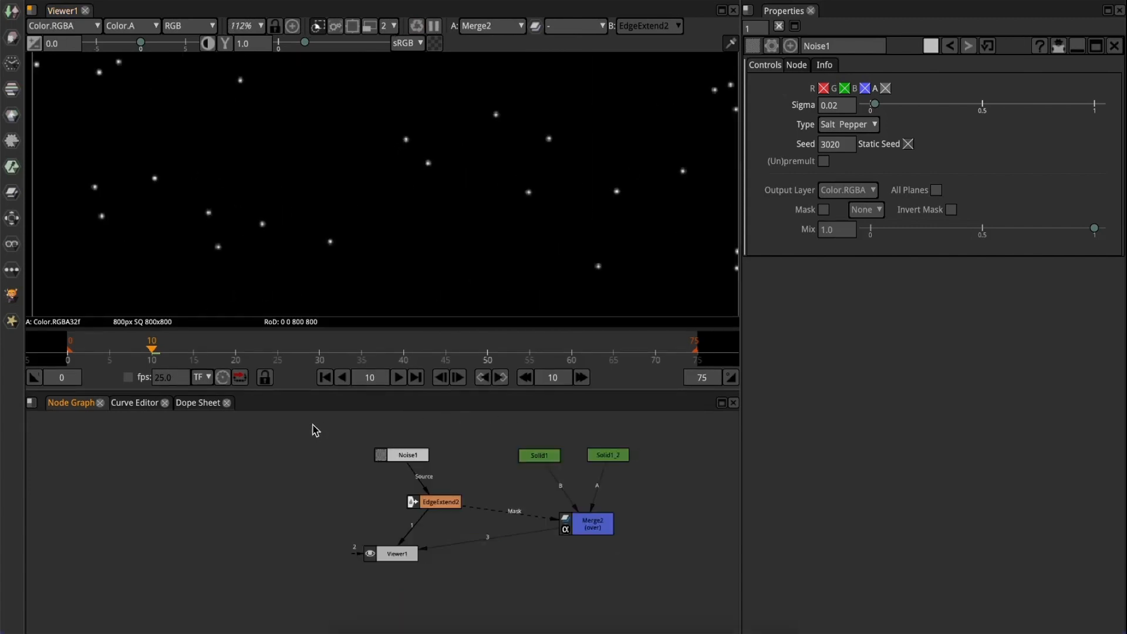
- Add a Backdrop around the Noise, EdgeExtend, Solid and Merge nodes, and move the Viewer node outside it
left_click_drag(315, 425, 665, 558)
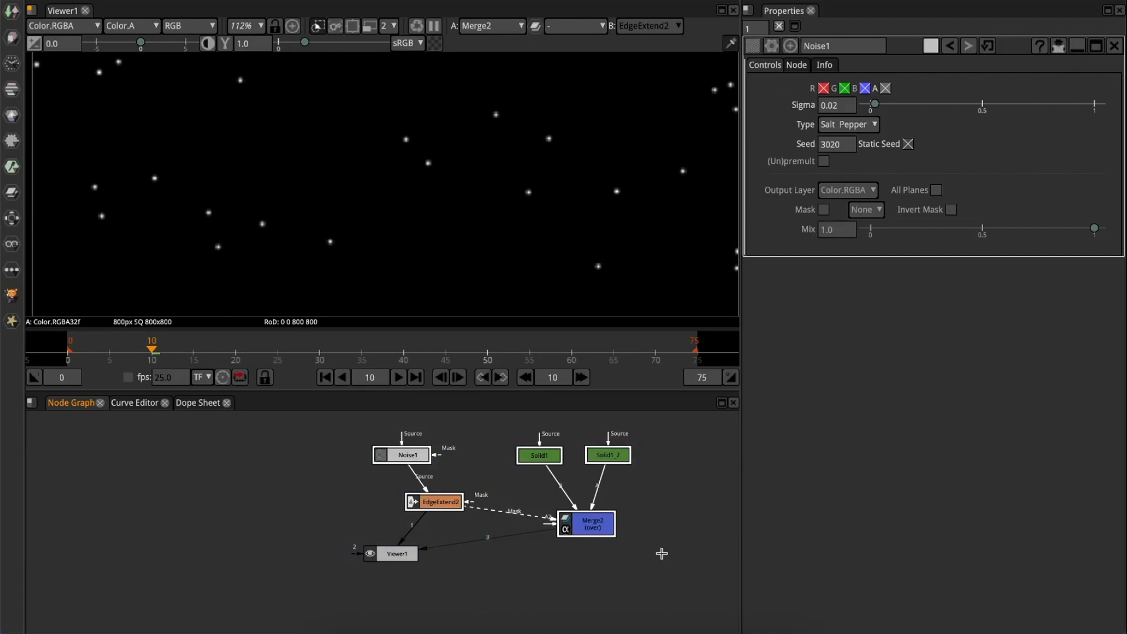
left_click(13, 271)
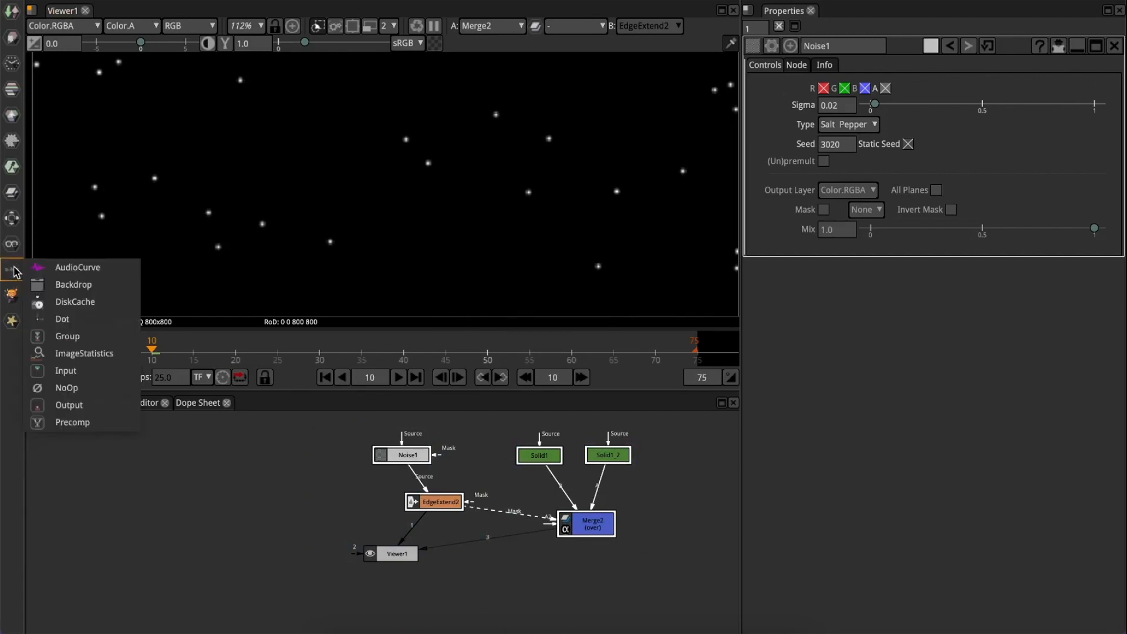
left_click(76, 286)
left_click_drag(497, 472, 485, 523)
middle_click_drag(486, 523, 483, 529)
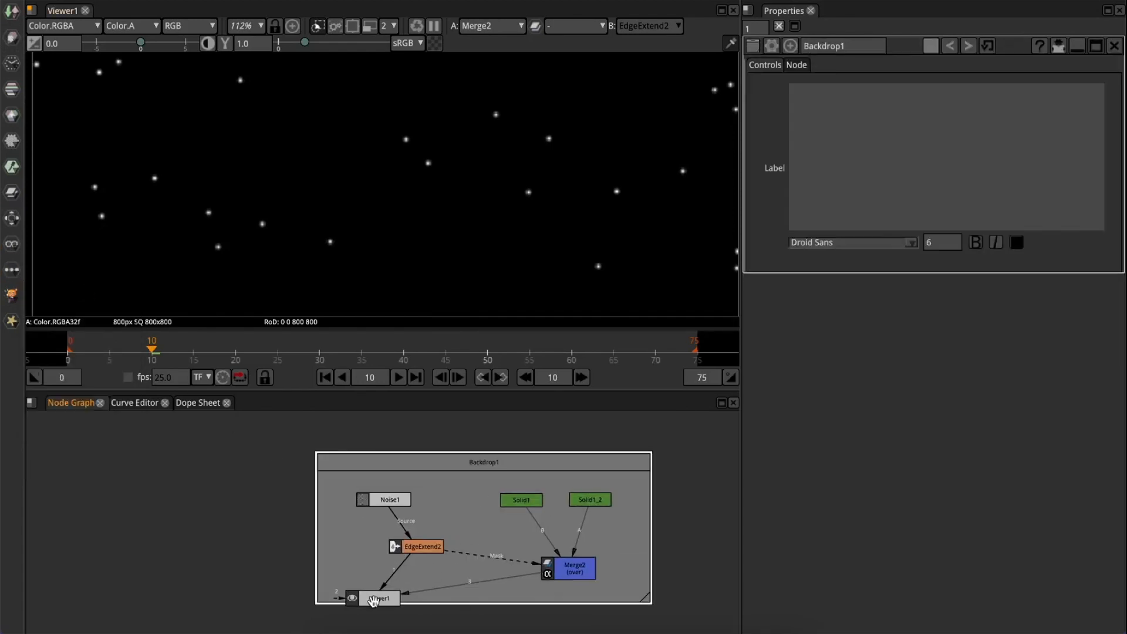
left_click_drag(373, 601, 239, 633)
- Rename the Backdrop around the star nodes as STARS
left_click(509, 461)
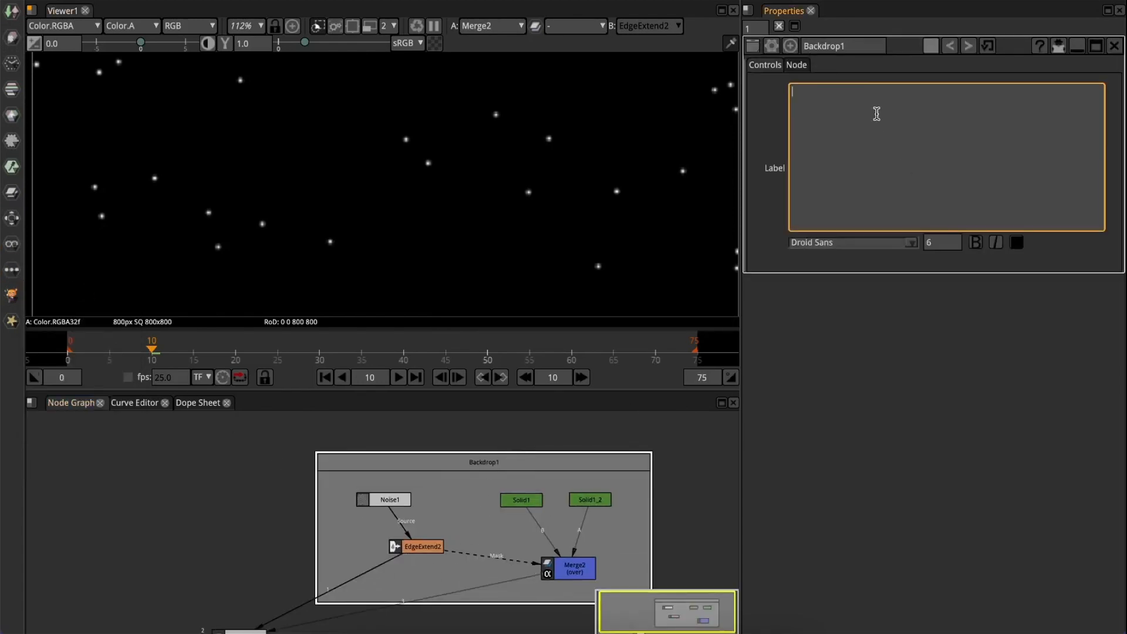
double_click(867, 45)
type("STARS")
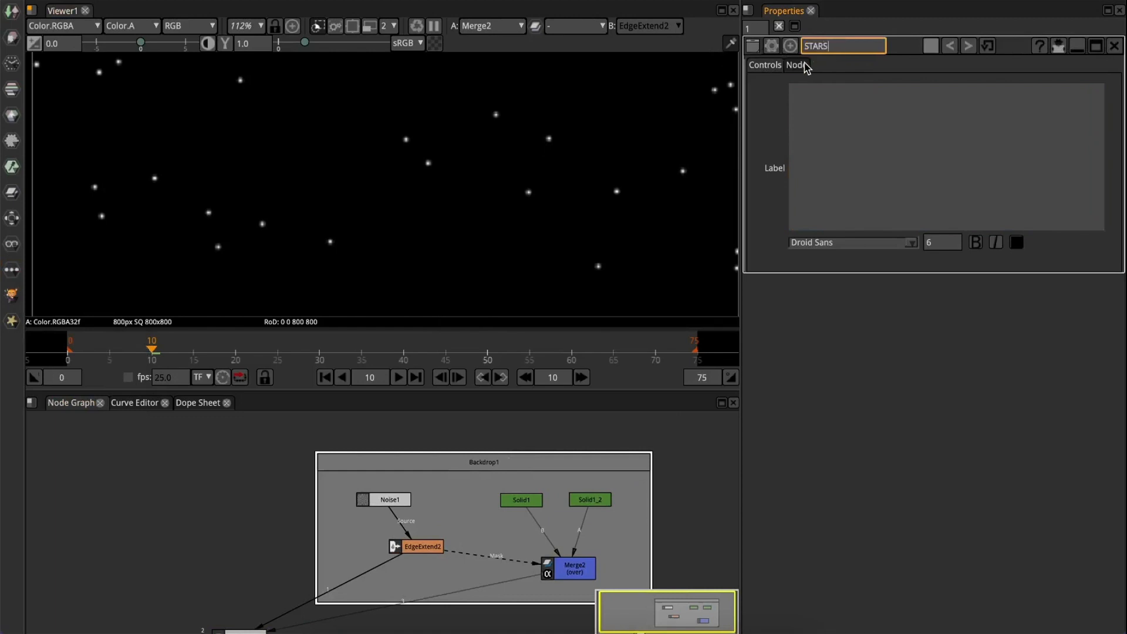
- Make the STARS Backdrop's name label bold with font size 10
left_click(804, 63)
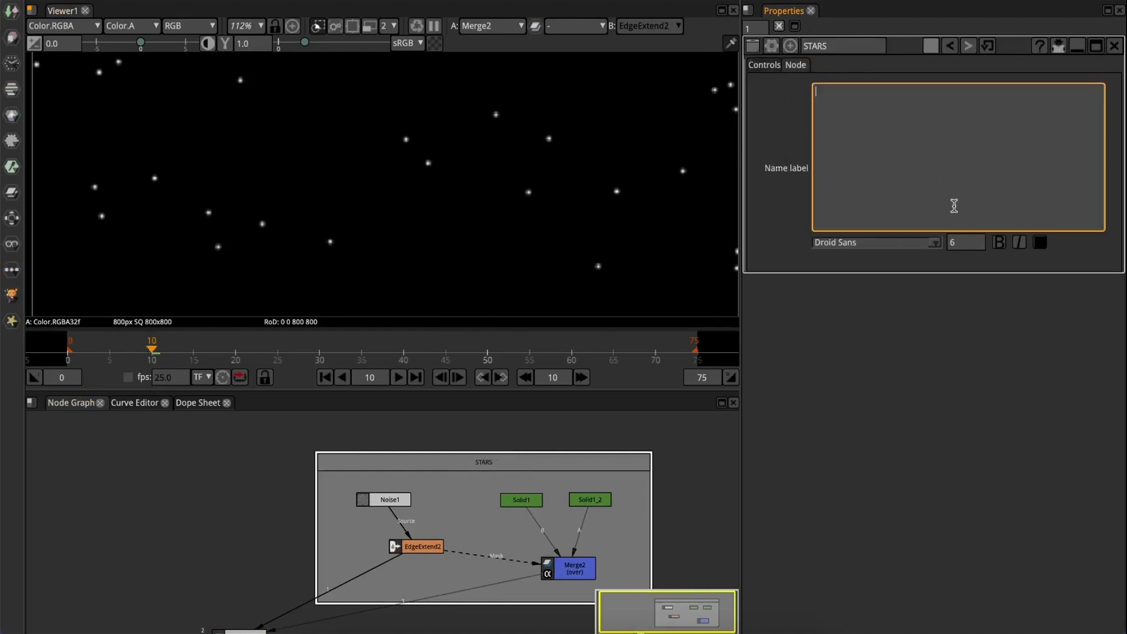
left_click(1003, 242)
left_click_drag(973, 244, 905, 244)
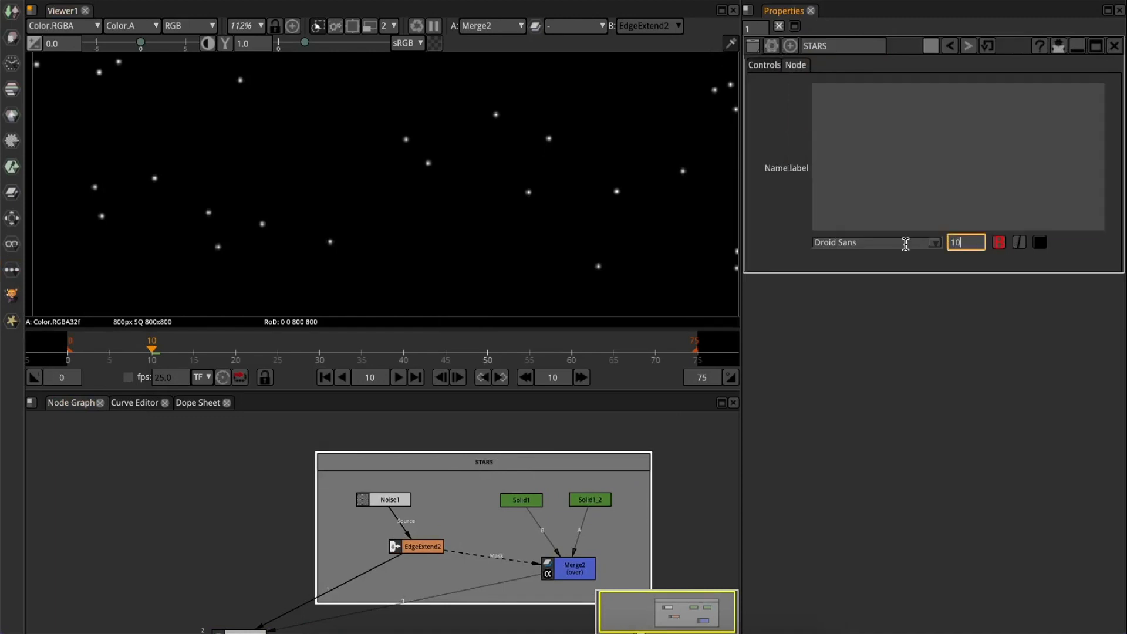
type("10")
key("Return")
left_click(697, 464)
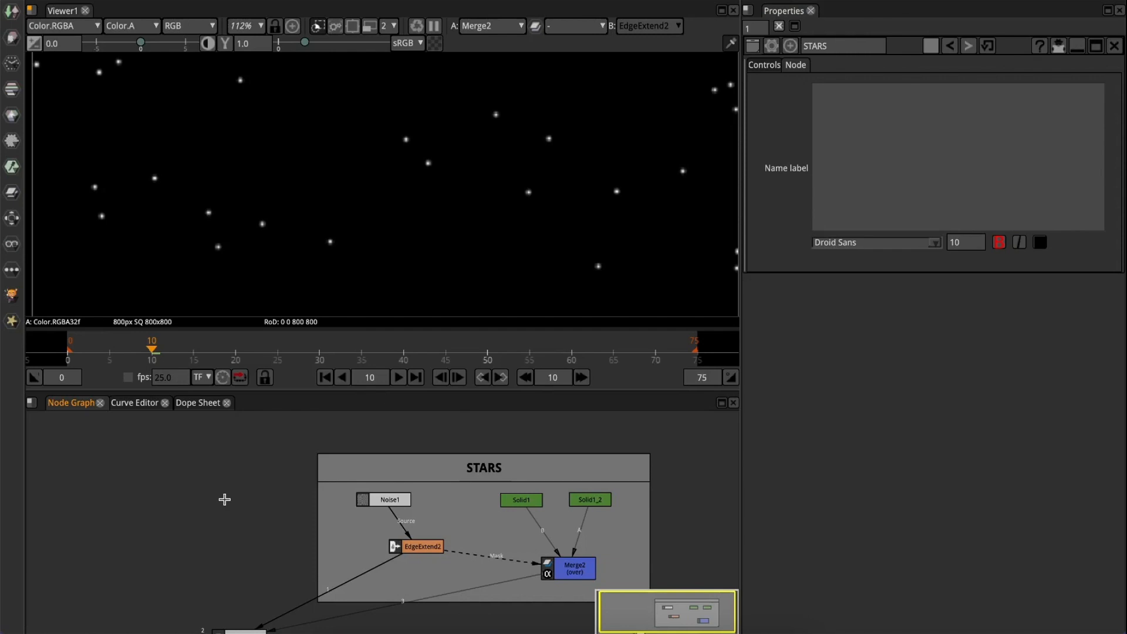
- Add a new Solid node in the empty area beside the STARS Backdrop and show it in the viewer
middle_click_drag(225, 503, 599, 462)
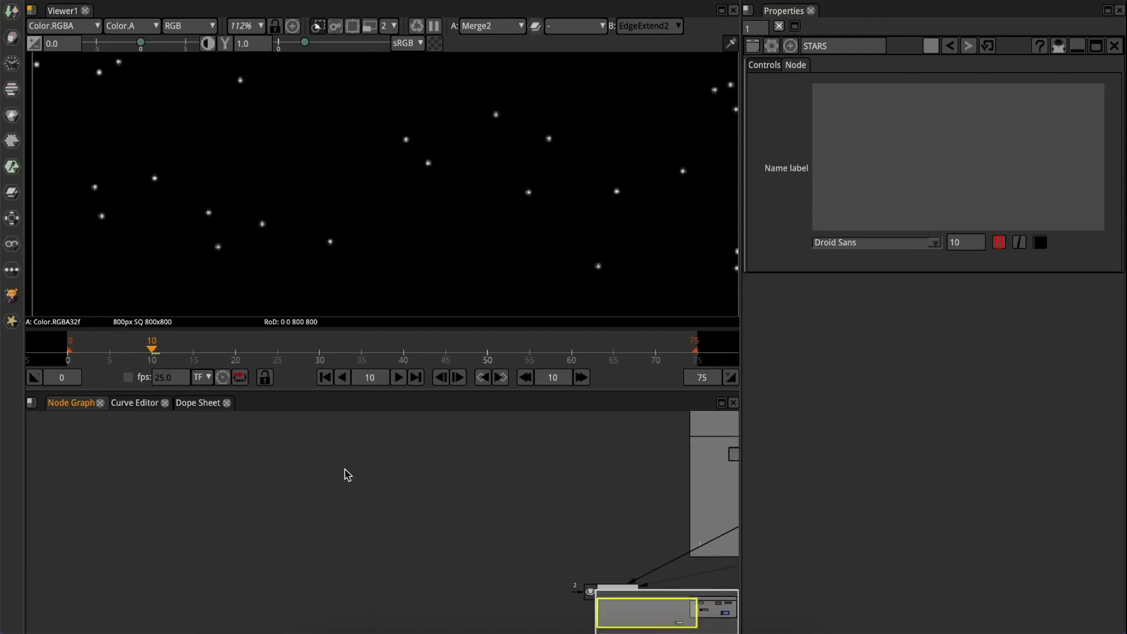
key("Tab")
type("soli")
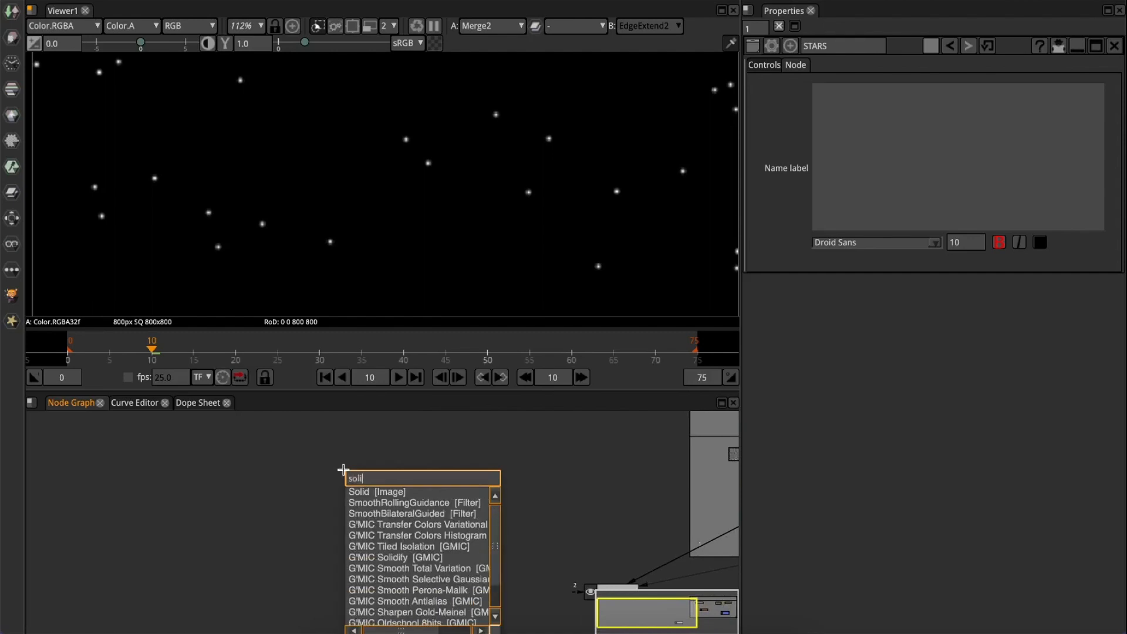
key("Down")
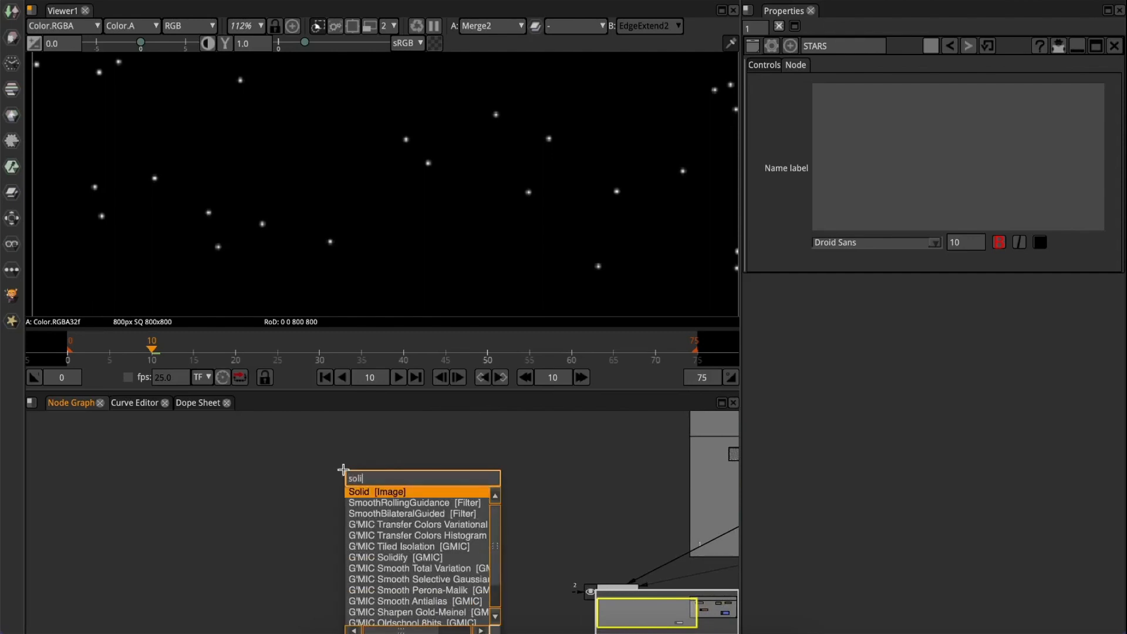
key("Return")
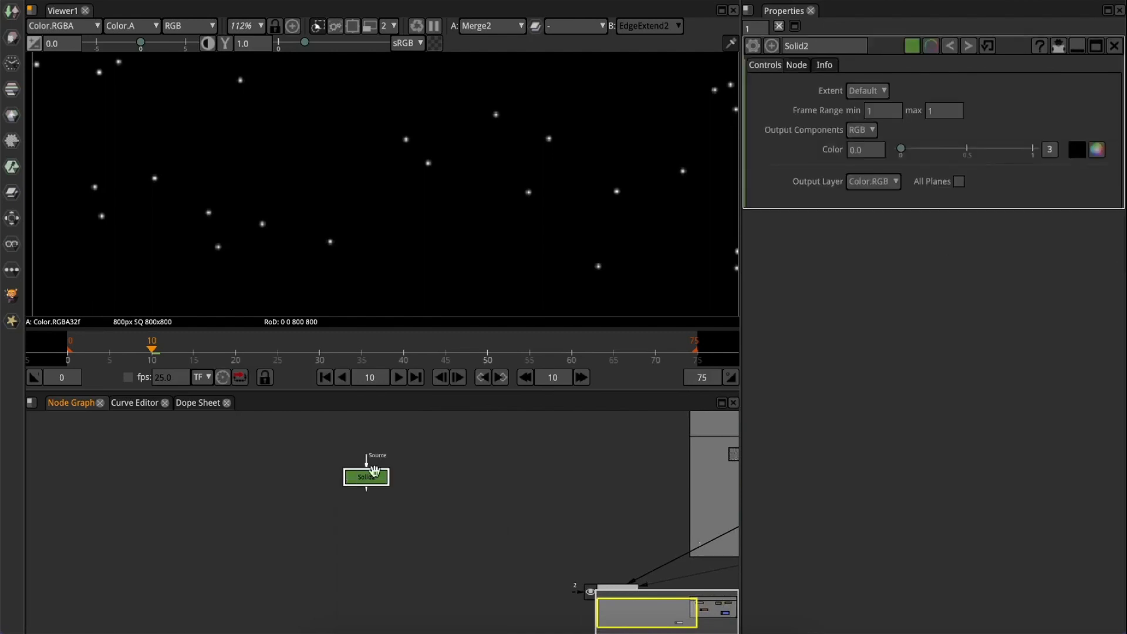
left_click_drag(387, 479, 591, 584)
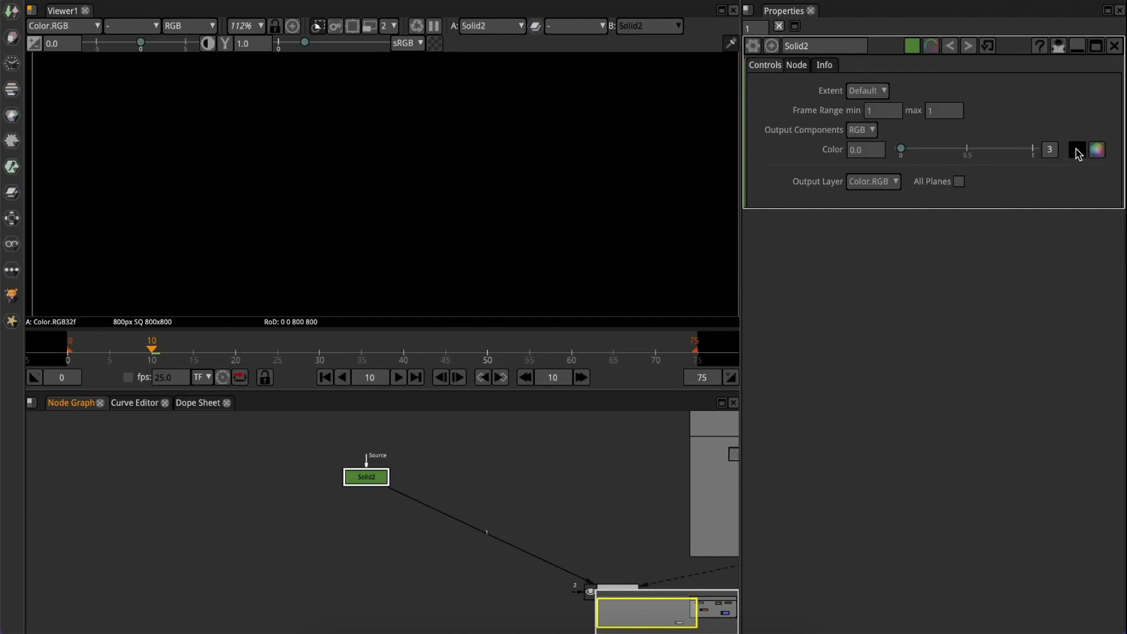
- Set the new Solid's color to the basic pure blue and fit the image in the viewer
left_click(1077, 151)
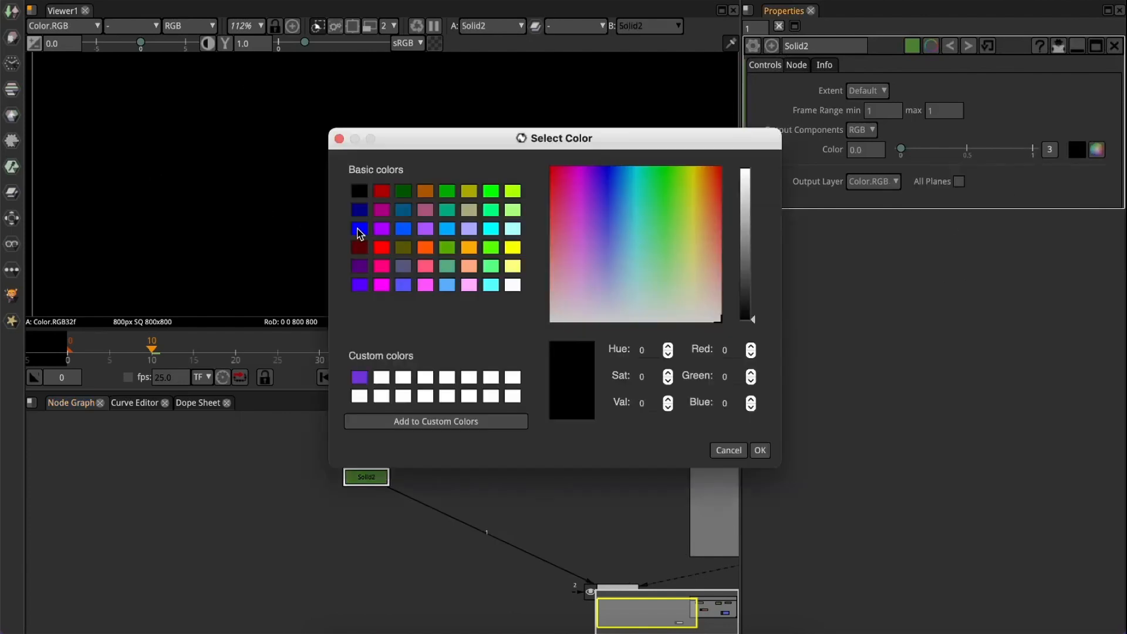
left_click(360, 228)
left_click(760, 450)
key("f")
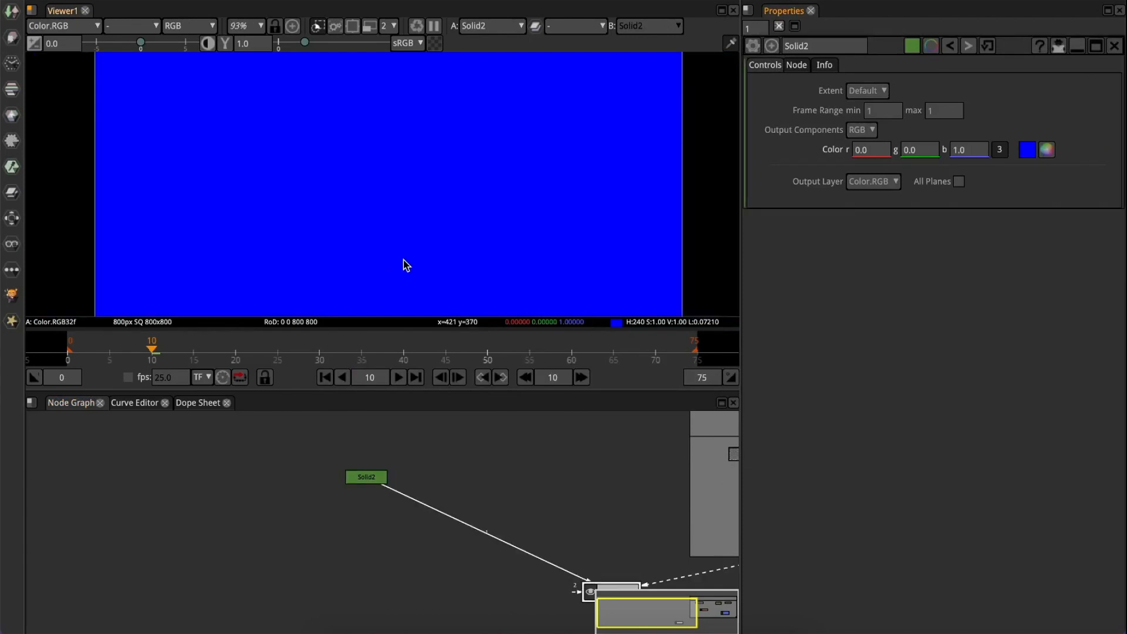
- Add a Roto node after the blue Solid and place it directly below that node
left_click(368, 477)
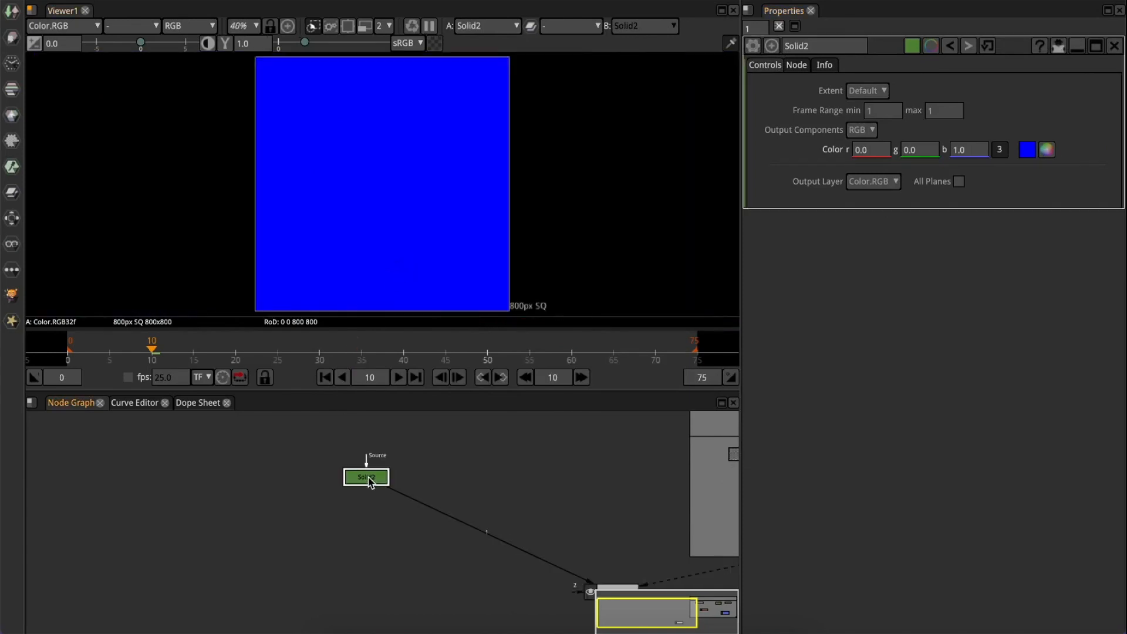
key("Tab")
type("roto")
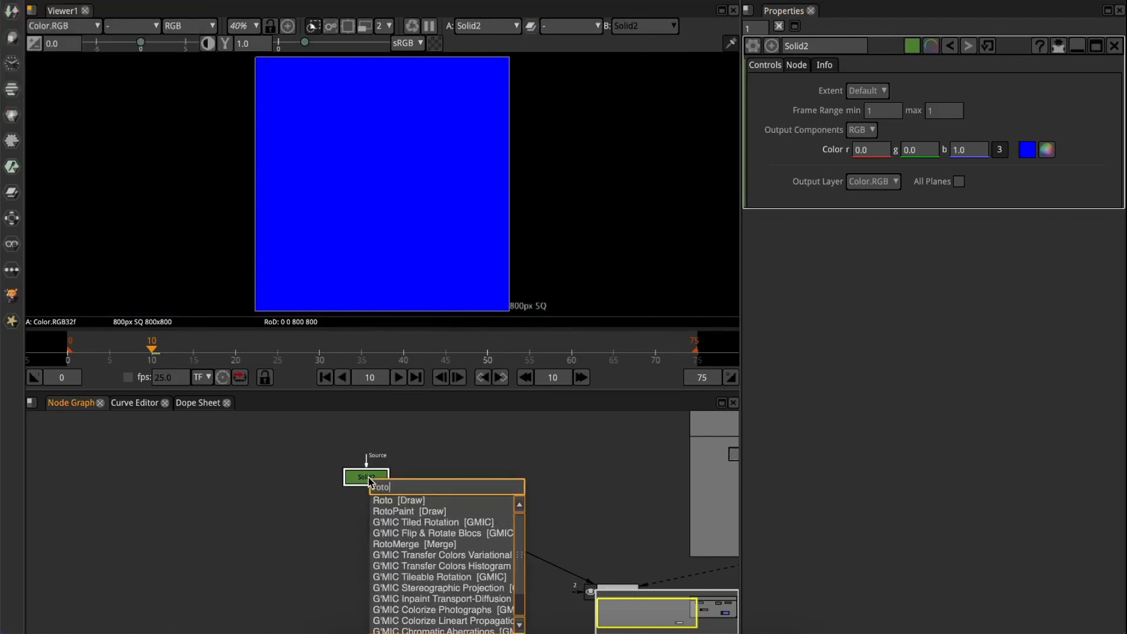
key("Return")
left_click_drag(364, 524, 365, 527)
- Draw a circle with the Roto Ellipse tool from the frame's center, nearly filling the 800x800 image
left_click(39, 136)
left_click(76, 169)
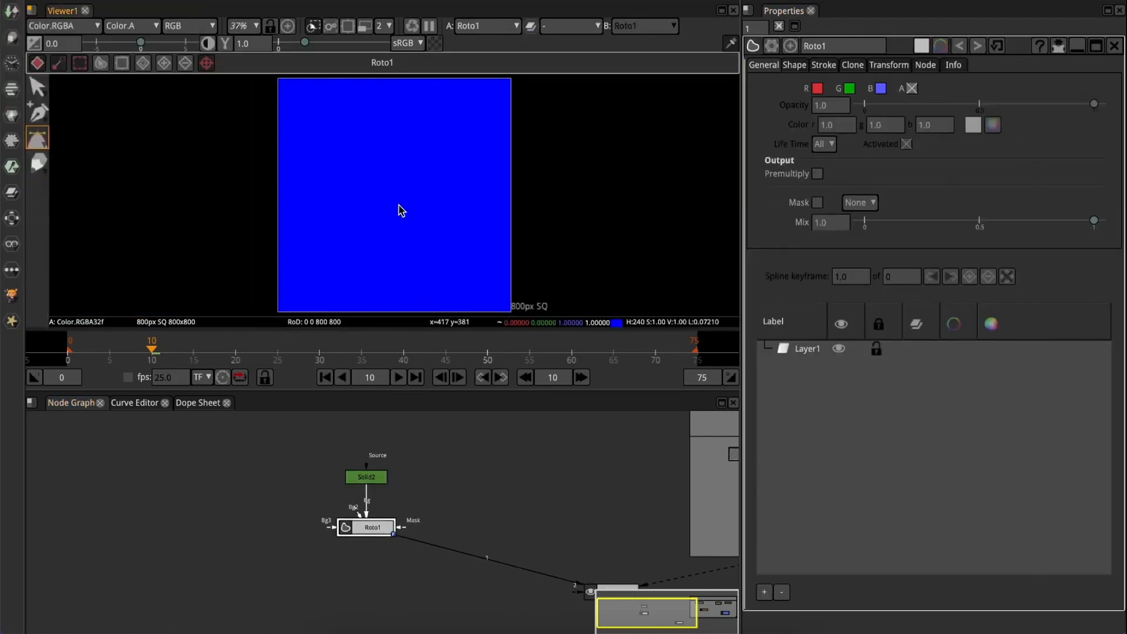
left_click_drag(396, 202, 250, 94, "ctrl+shift")
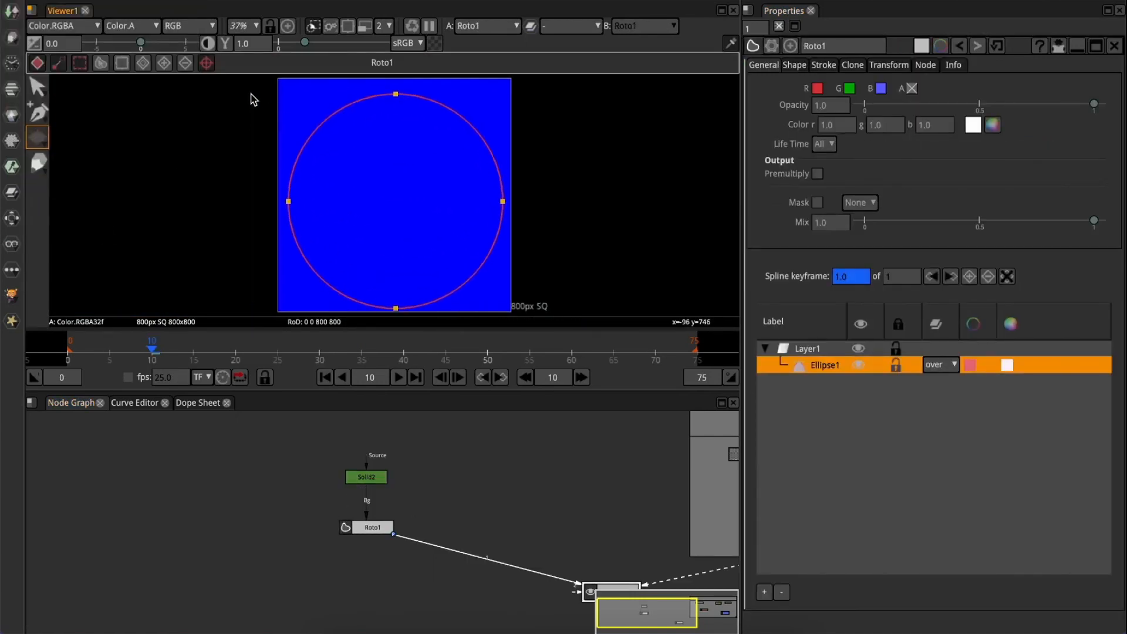
- Scale the Roto circle up to the frame's size and center it over the 800x800 image
left_click(396, 94)
left_click(404, 203)
key("space")
double_click(506, 134)
left_click_drag(374, 116, 356, 101)
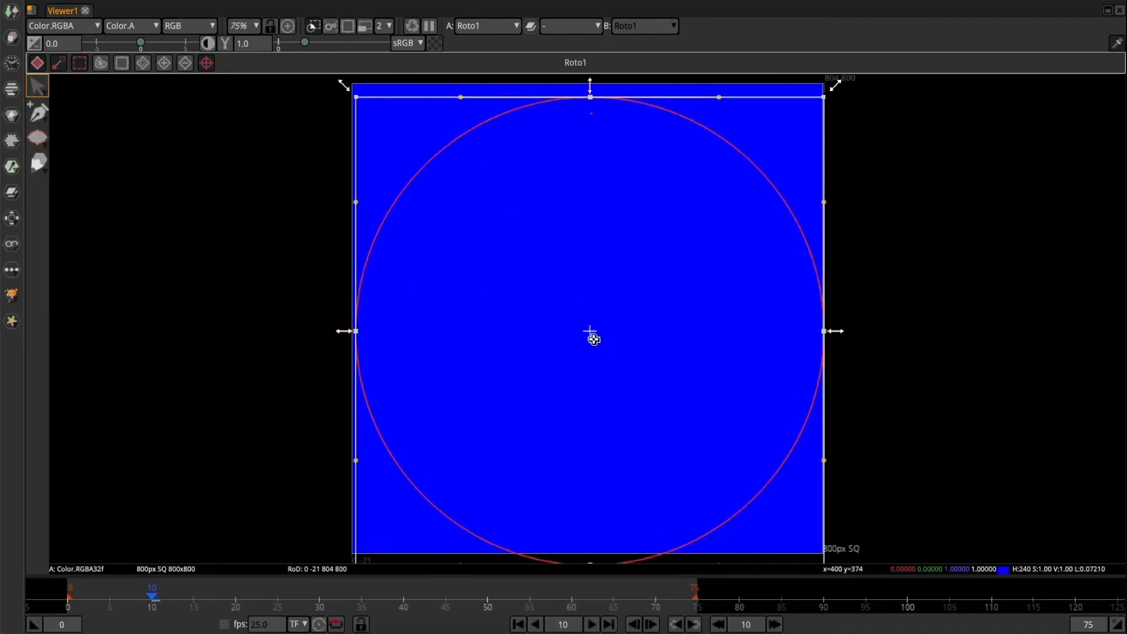
left_click_drag(589, 333, 585, 323)
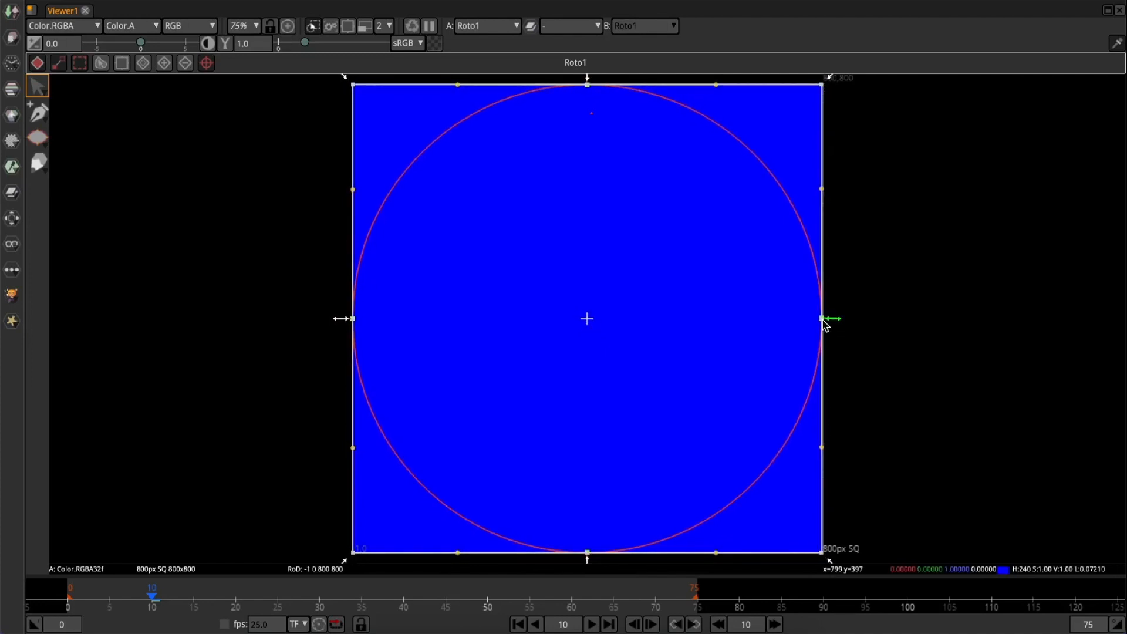
- Nudge the right and left sides of the circle slightly outward to meet the frame edges
left_click_drag(822, 319, 823, 320)
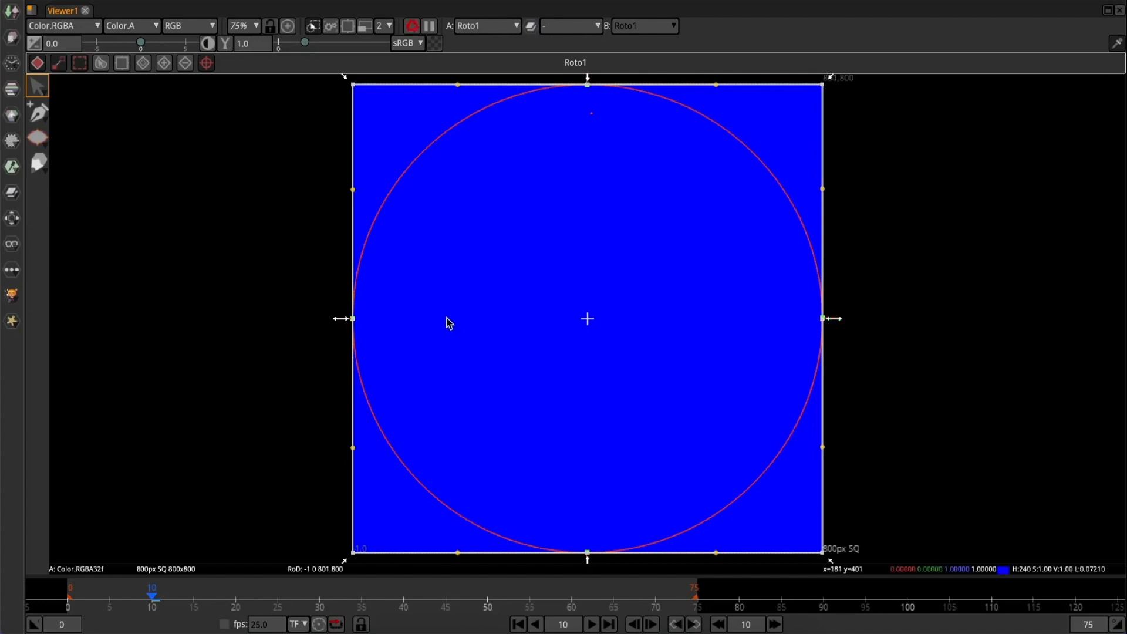
scroll(839, 326, "up", 6)
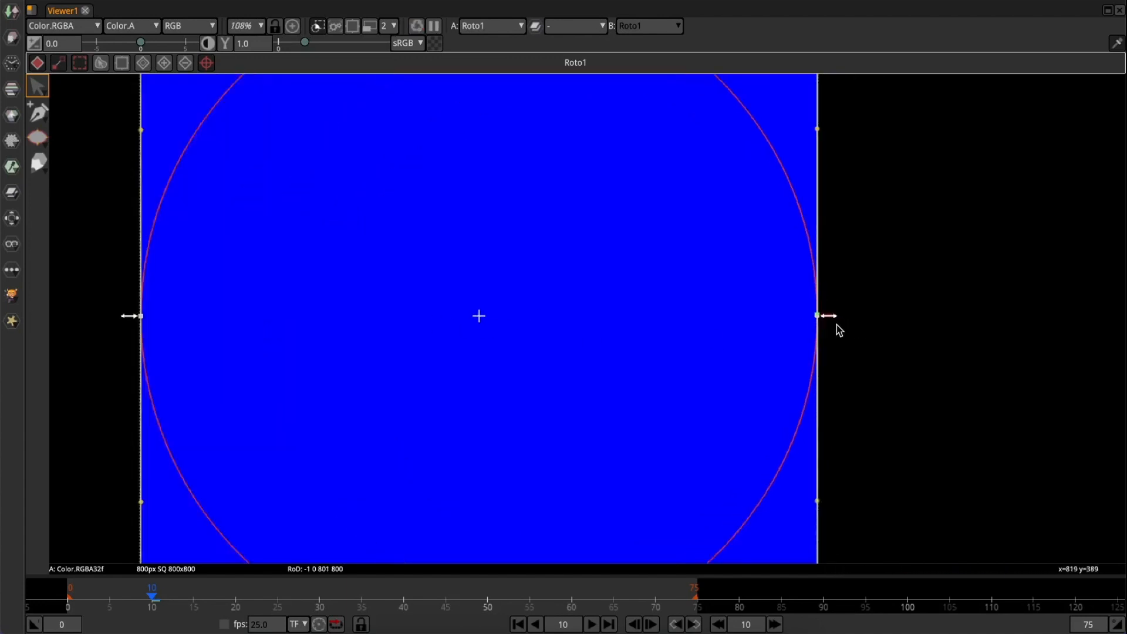
scroll(804, 320, "down", 3)
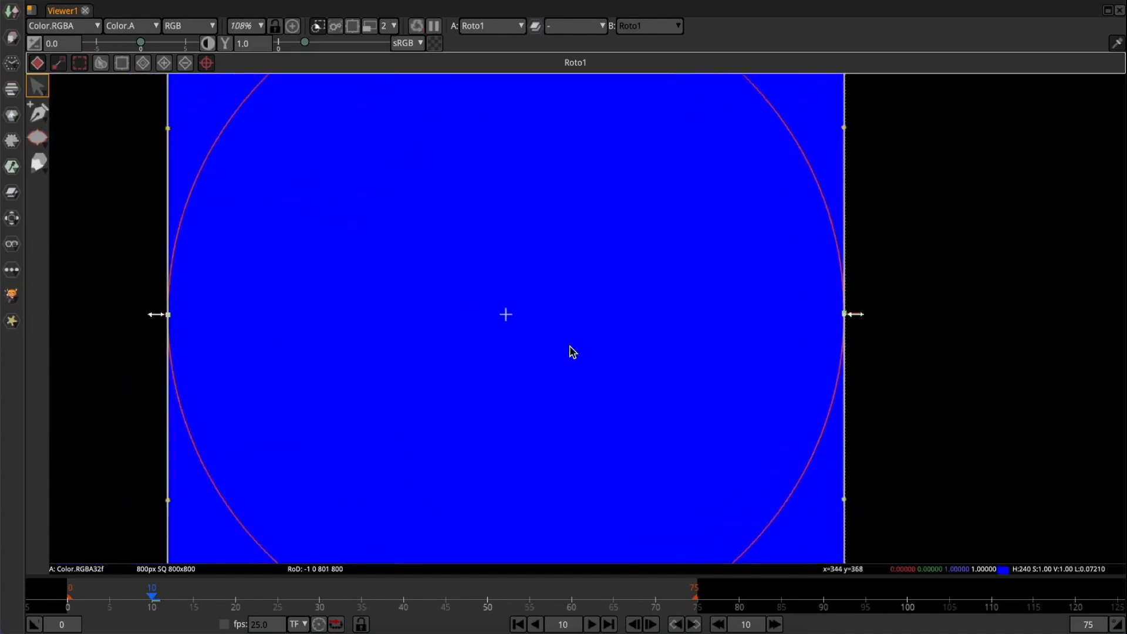
scroll(360, 306, "up", 8)
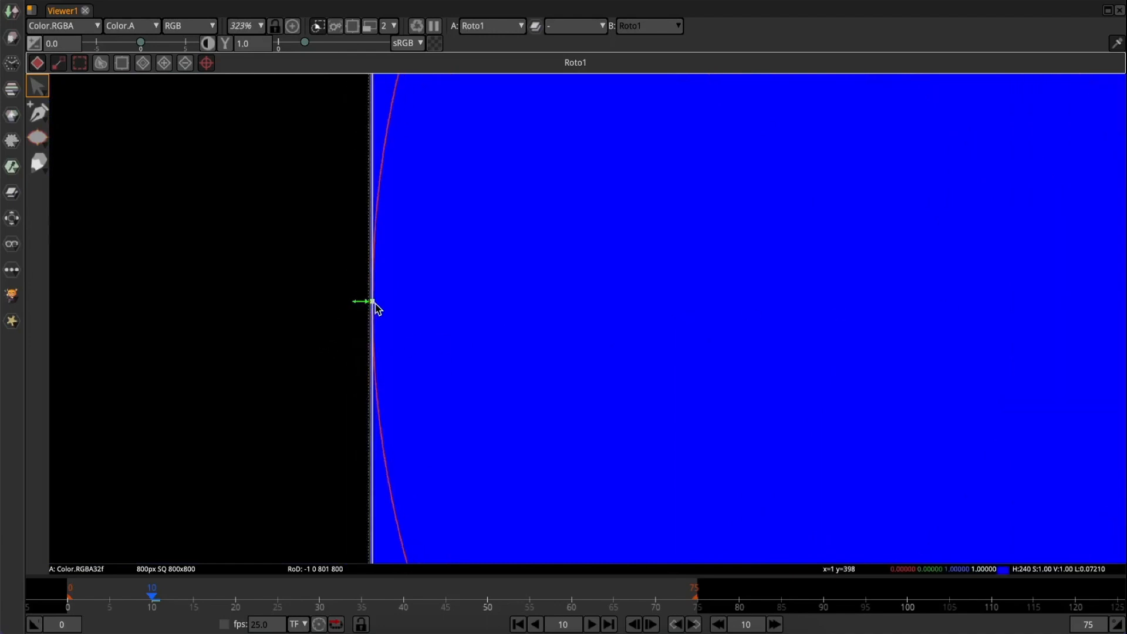
left_click_drag(365, 304, 364, 304)
scroll(528, 347, "down", 9)
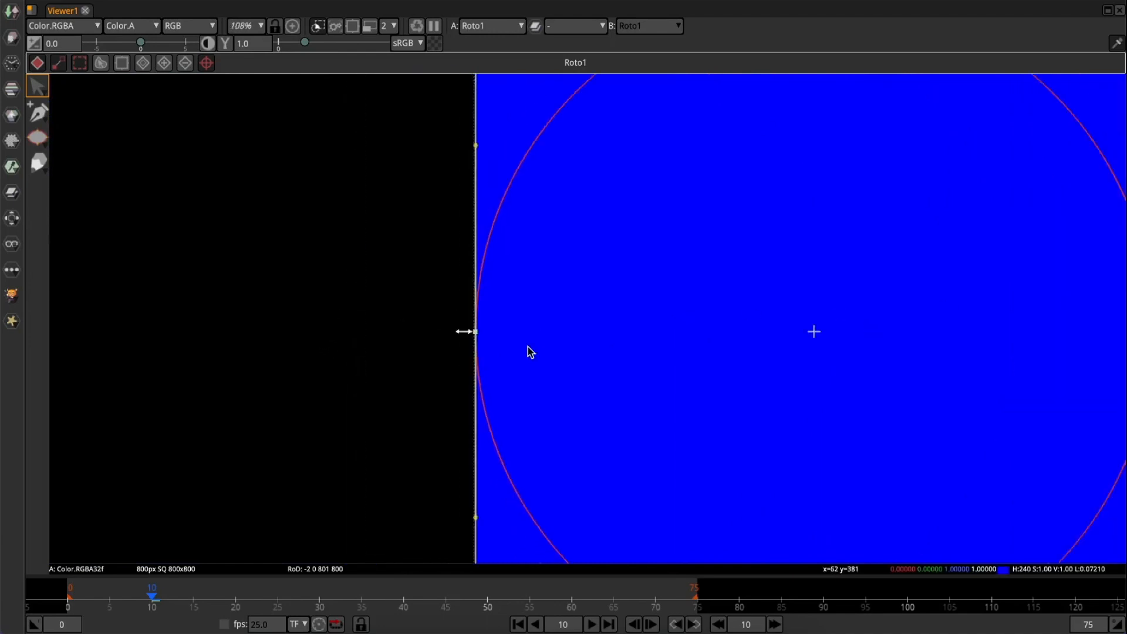
middle_click_drag(752, 334, 604, 337)
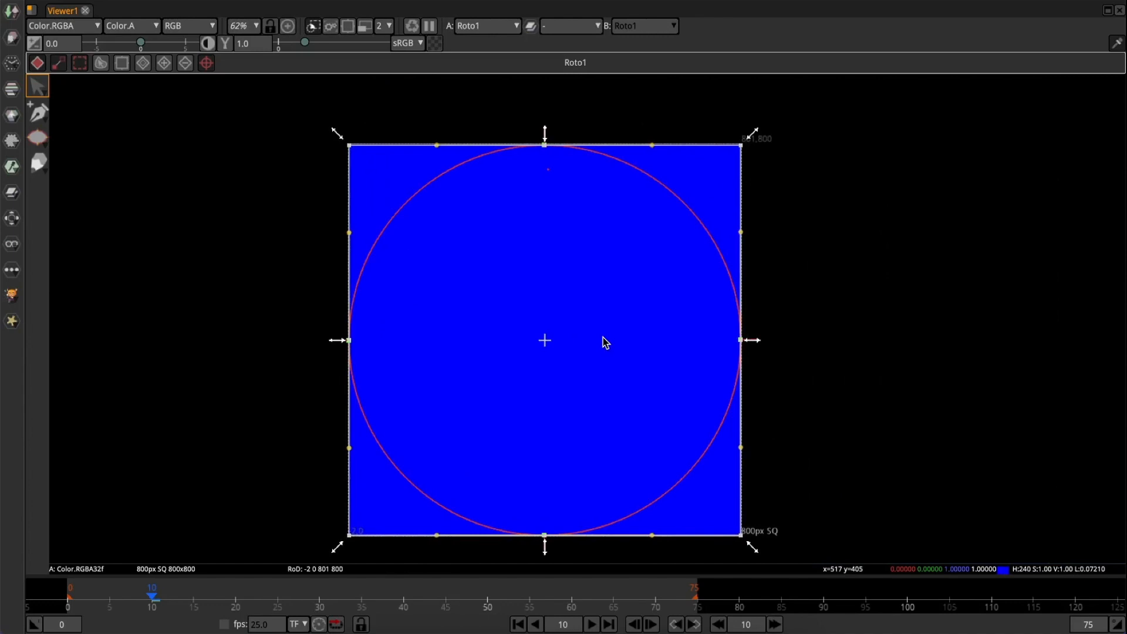
- Enable Premultiply on the Roto node, close its properties and align the node below the blue Solid
key("space")
left_click(817, 174)
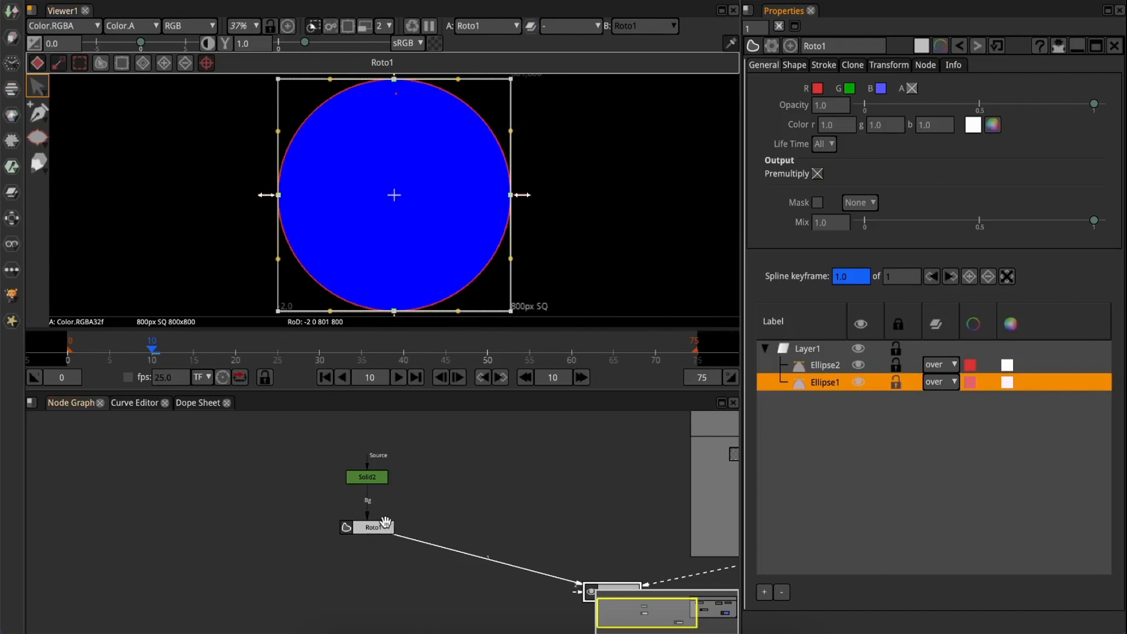
left_click(381, 525)
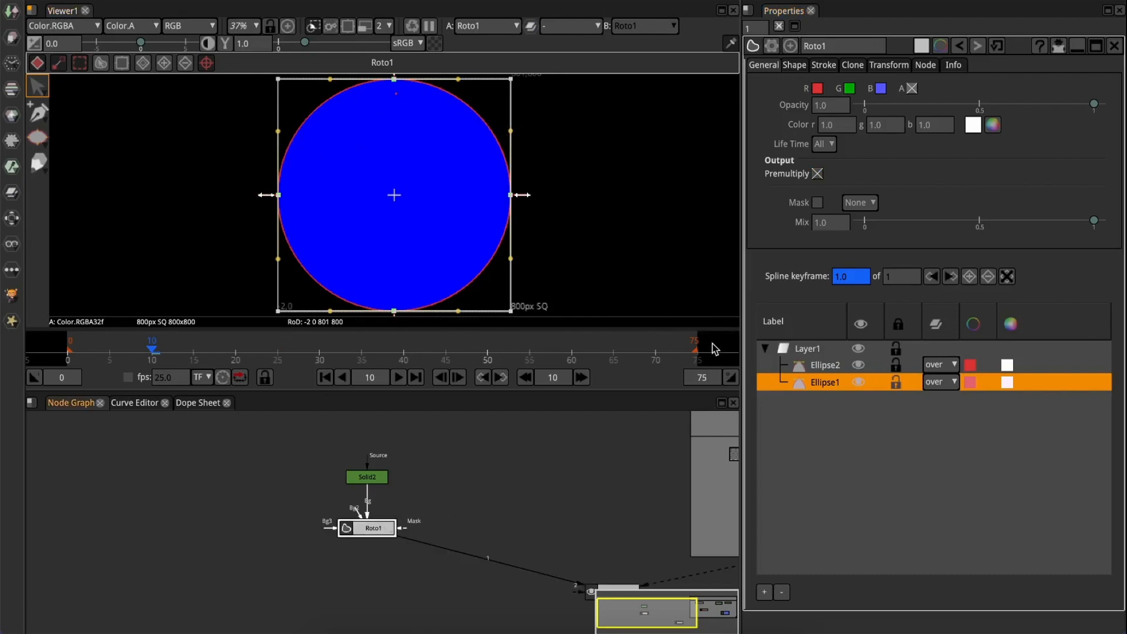
left_click(779, 27)
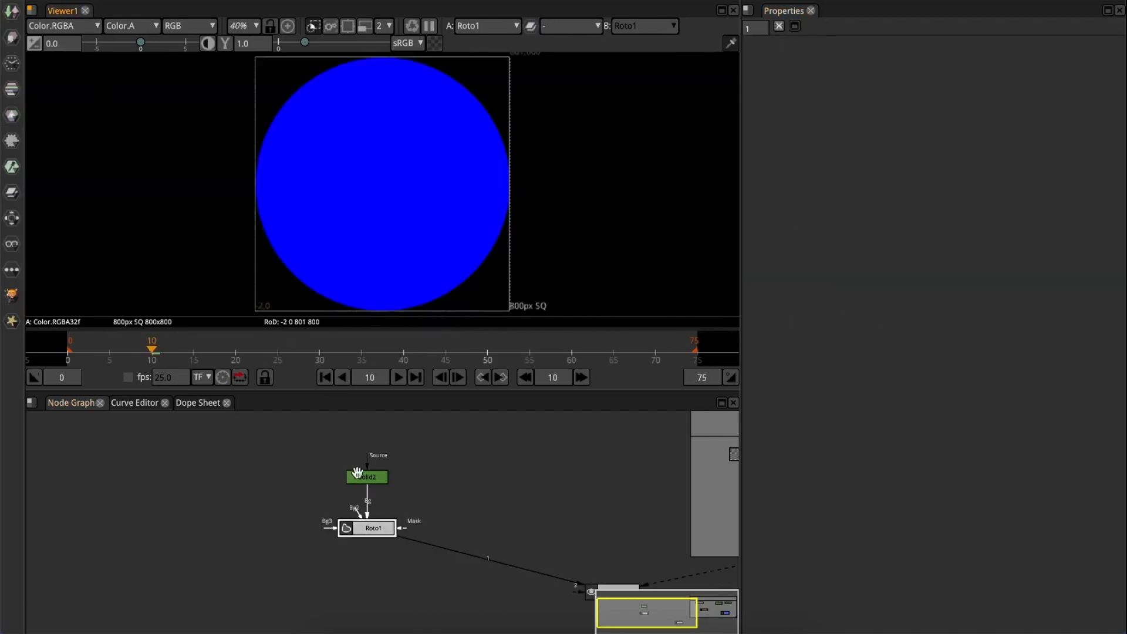
left_click_drag(370, 530, 371, 524)
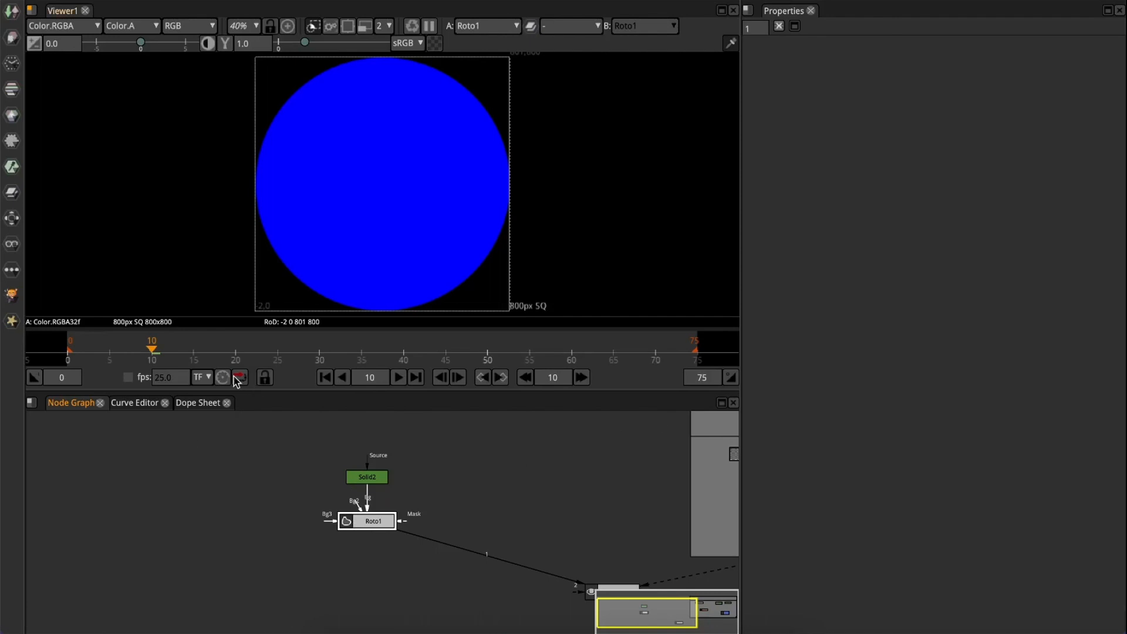
- Add a Tile node after the Roto node and place it directly below that node
left_click(13, 271)
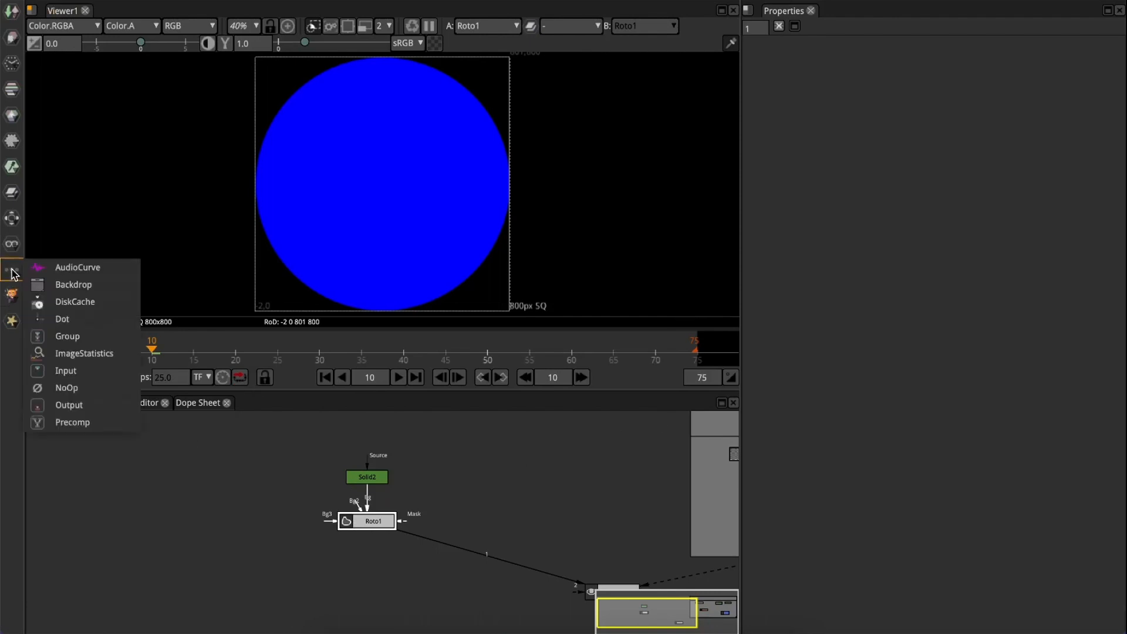
left_click(11, 323)
left_click(10, 324)
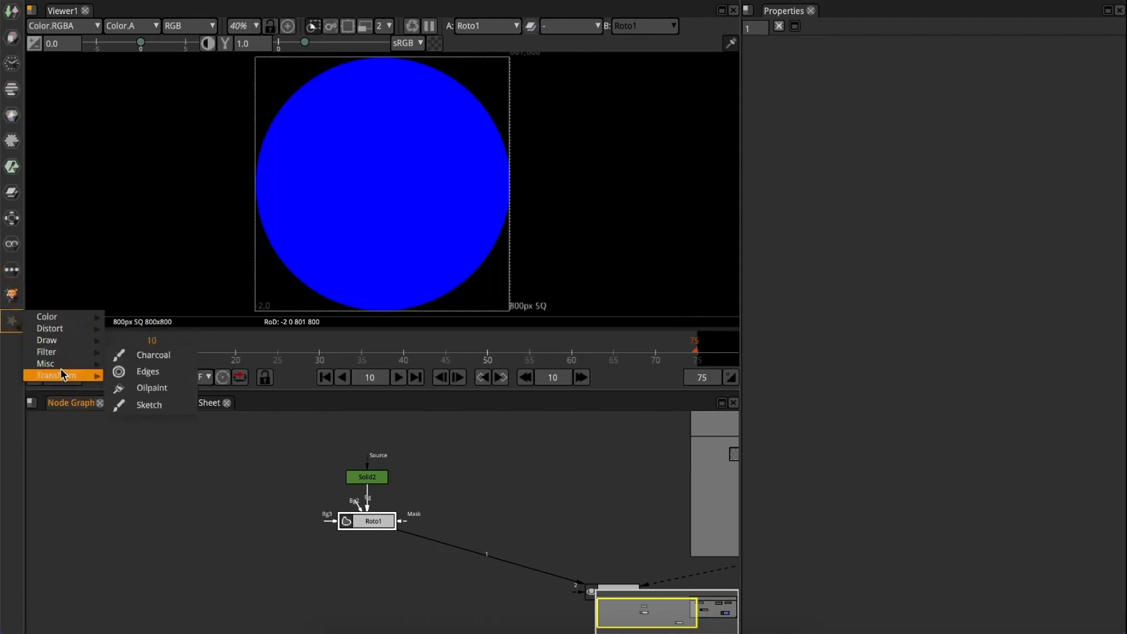
mouse_move(65, 375)
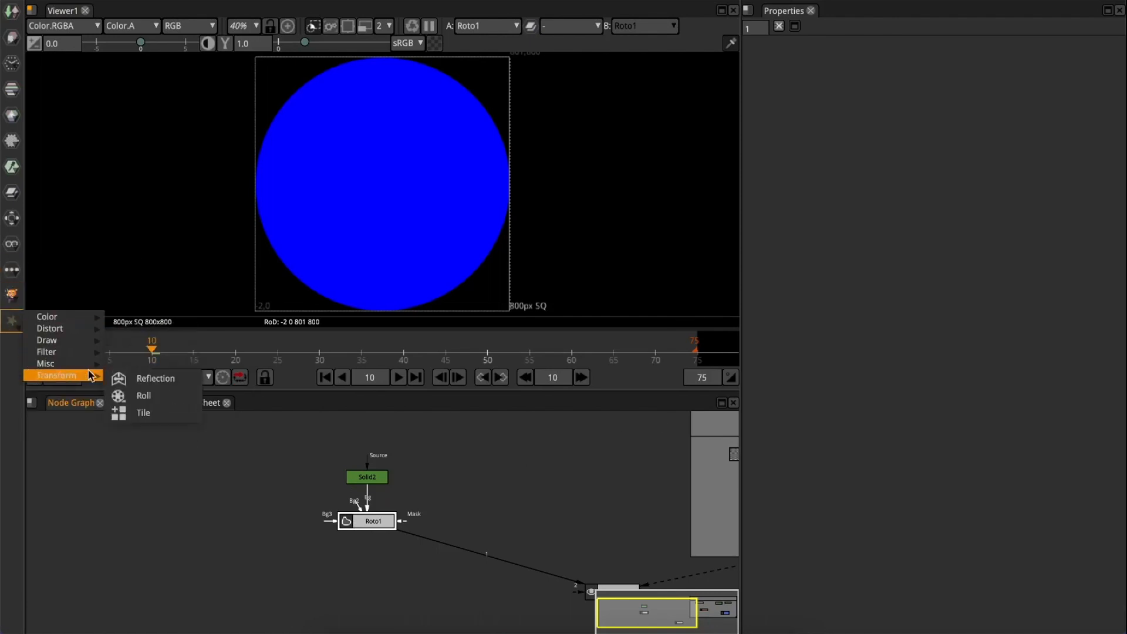
left_click(177, 416)
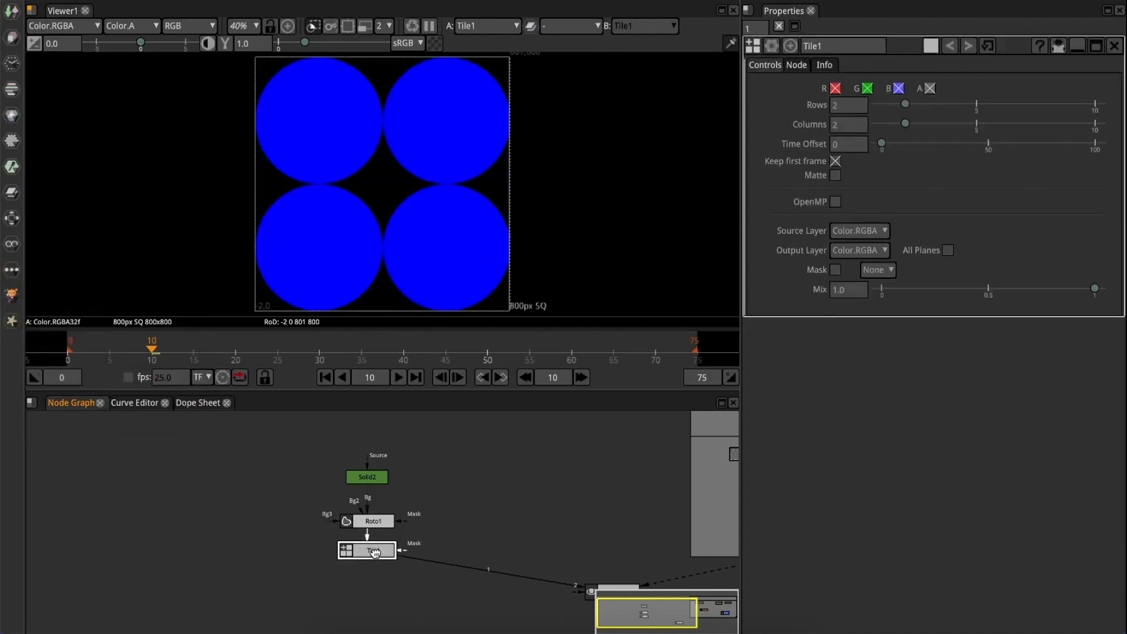
left_click_drag(375, 552, 375, 570)
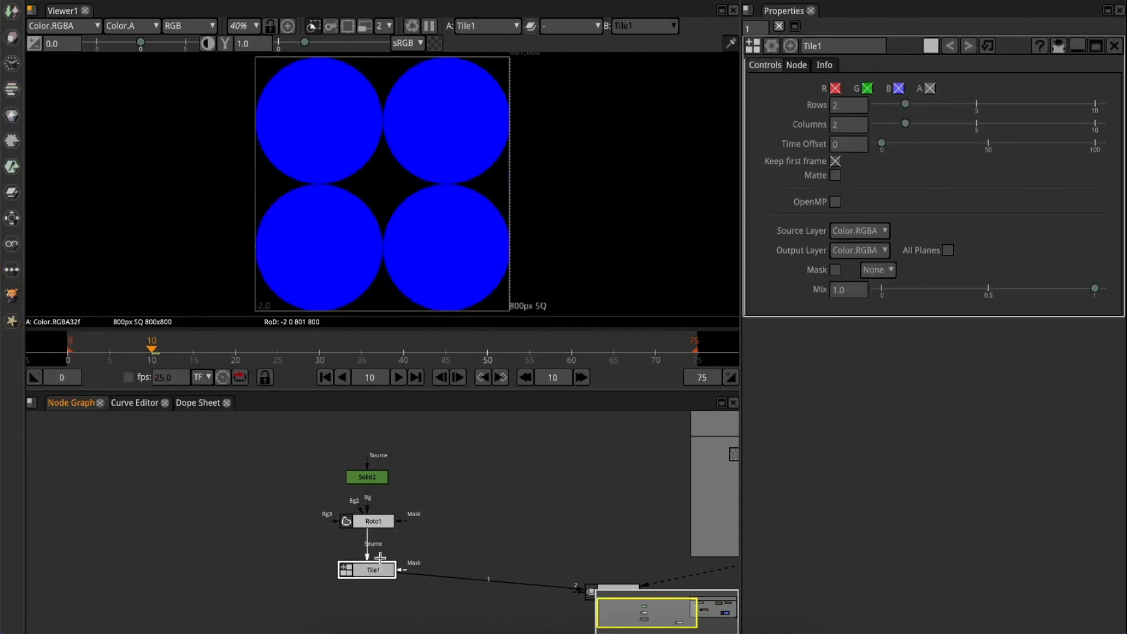
- Try a tile grid with Rows and Columns both set to 5
left_click(919, 105)
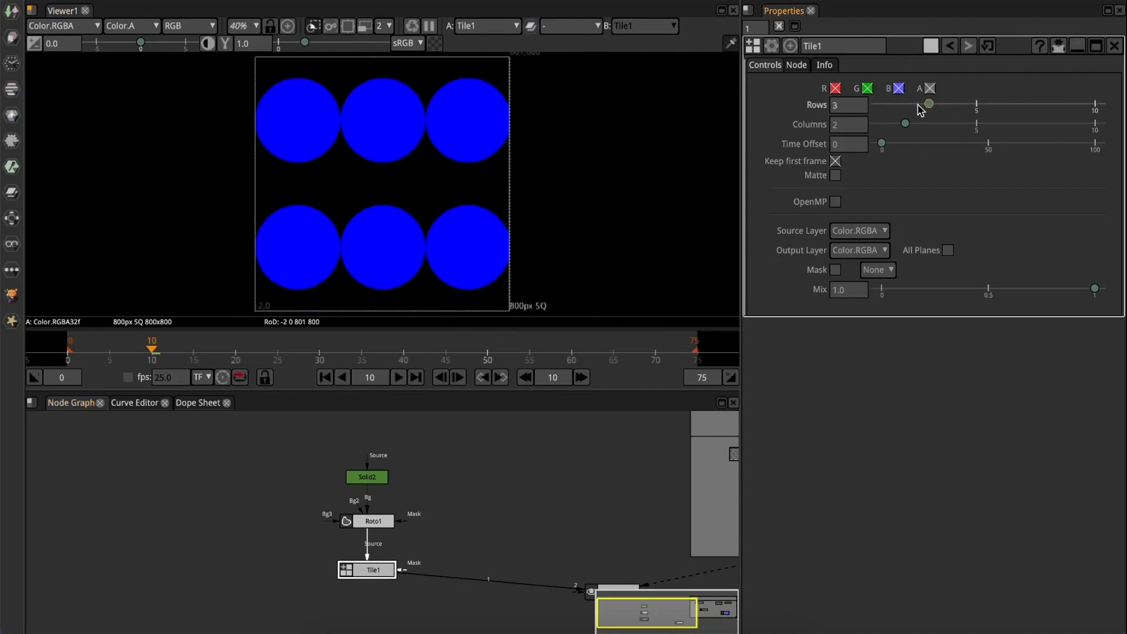
left_click(950, 106)
left_click(926, 124)
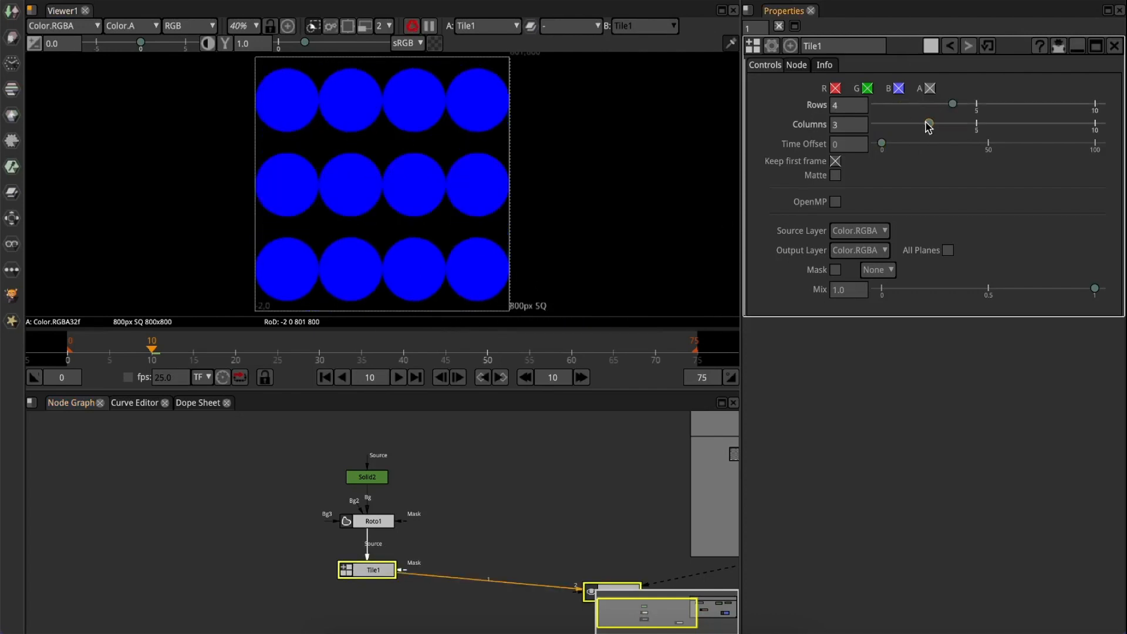
left_click(973, 125)
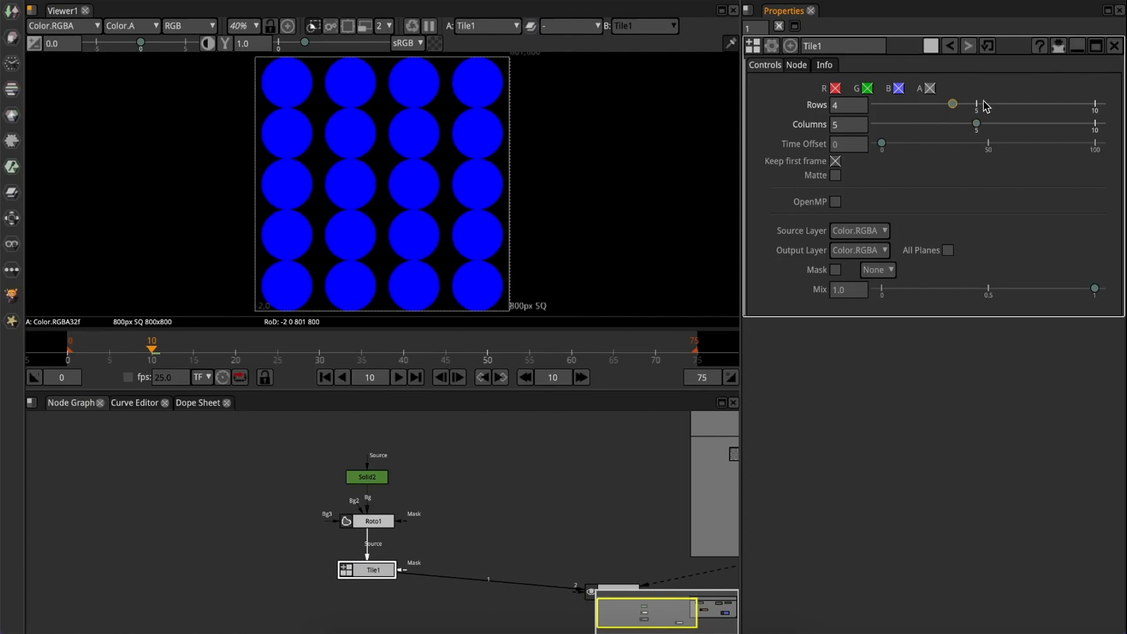
left_click(977, 105)
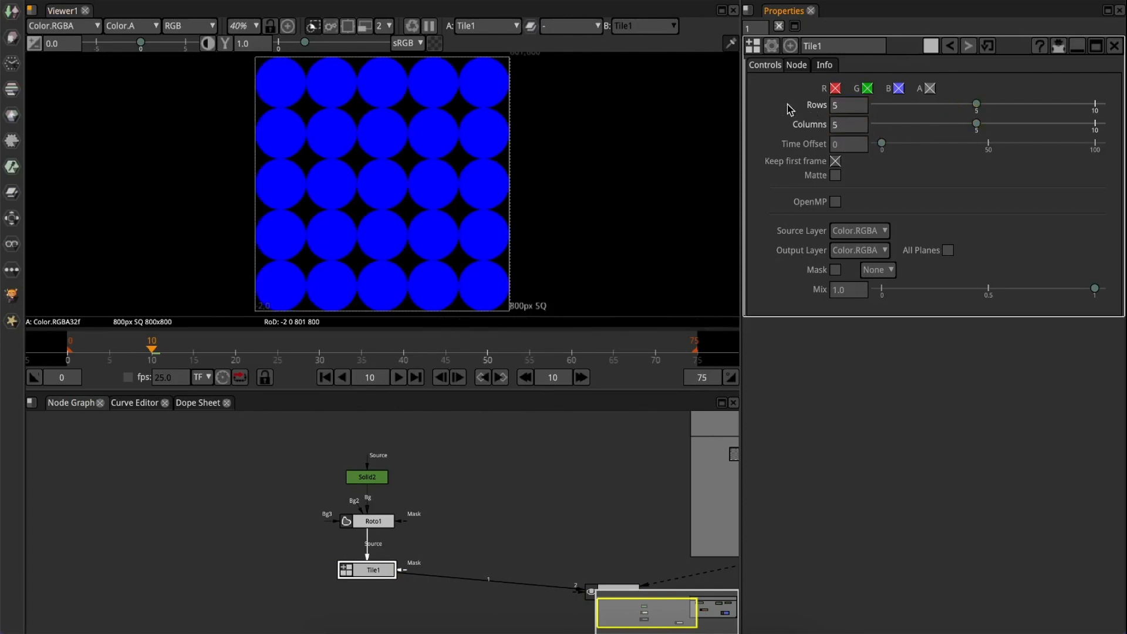
- Set the Tile node's Rows and Columns to produce a single horizontal line of four circles, with Columns at 1
left_click(904, 106)
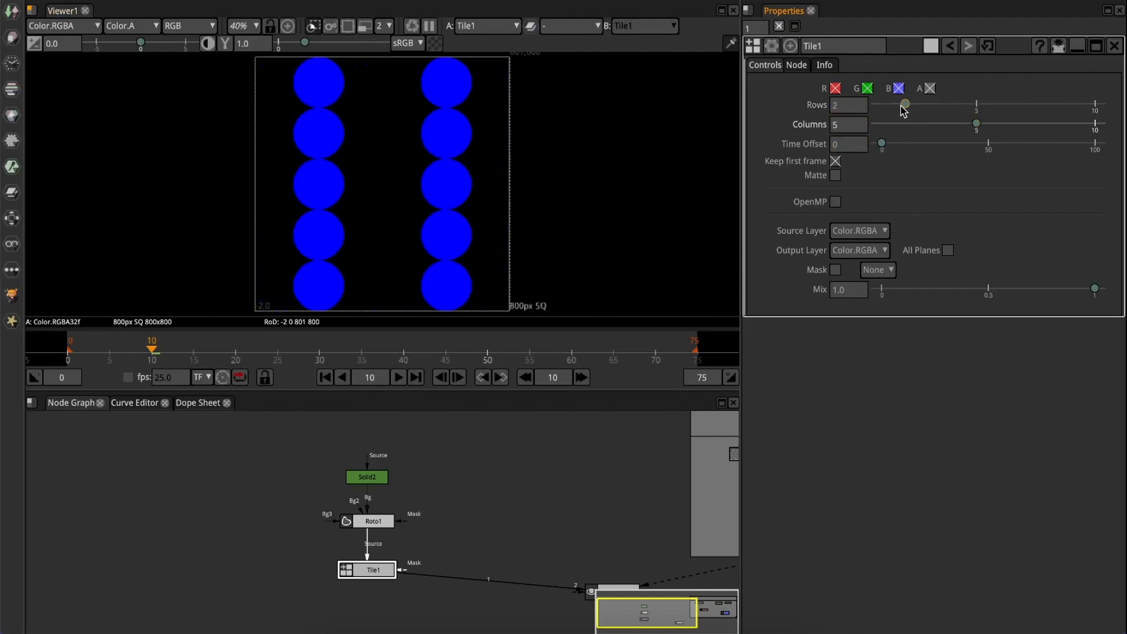
left_click_drag(930, 110, 881, 104)
left_click(949, 124)
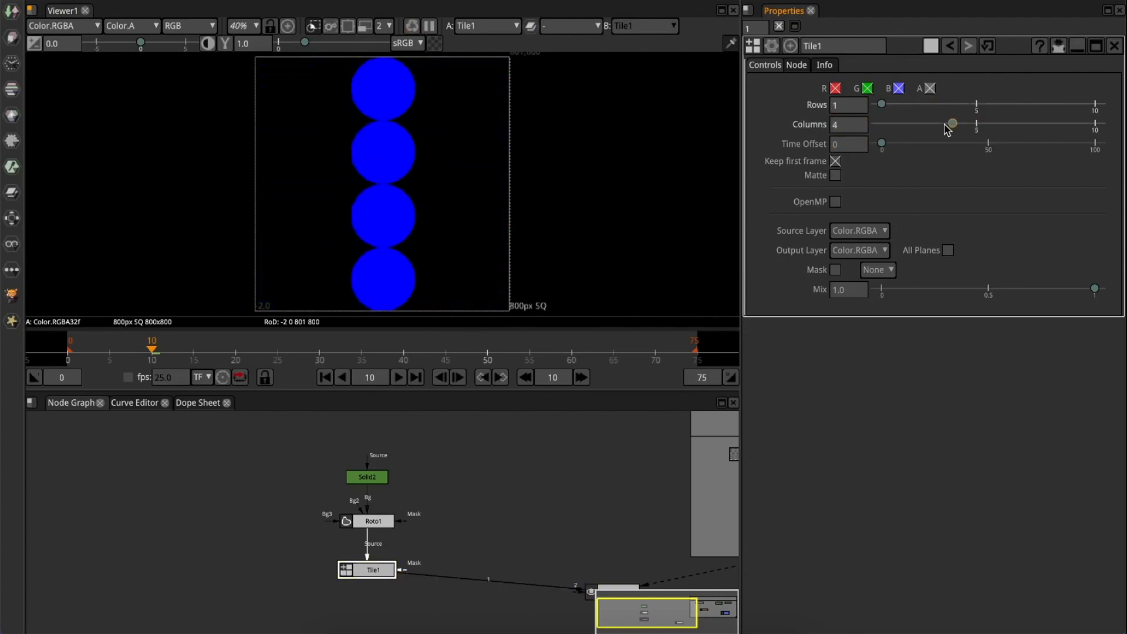
left_click(852, 108)
key("Tab")
type("1")
left_click(856, 109)
key("Return")
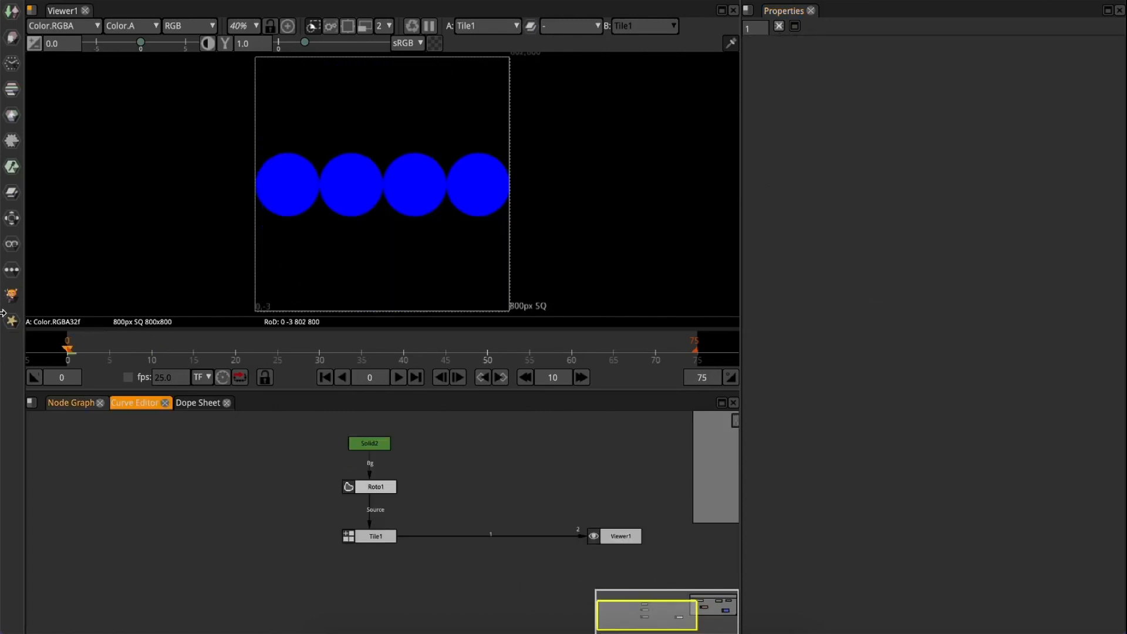
- Add a Roll node and connect it directly below the Tile node
left_click(12, 321)
mouse_move(58, 375)
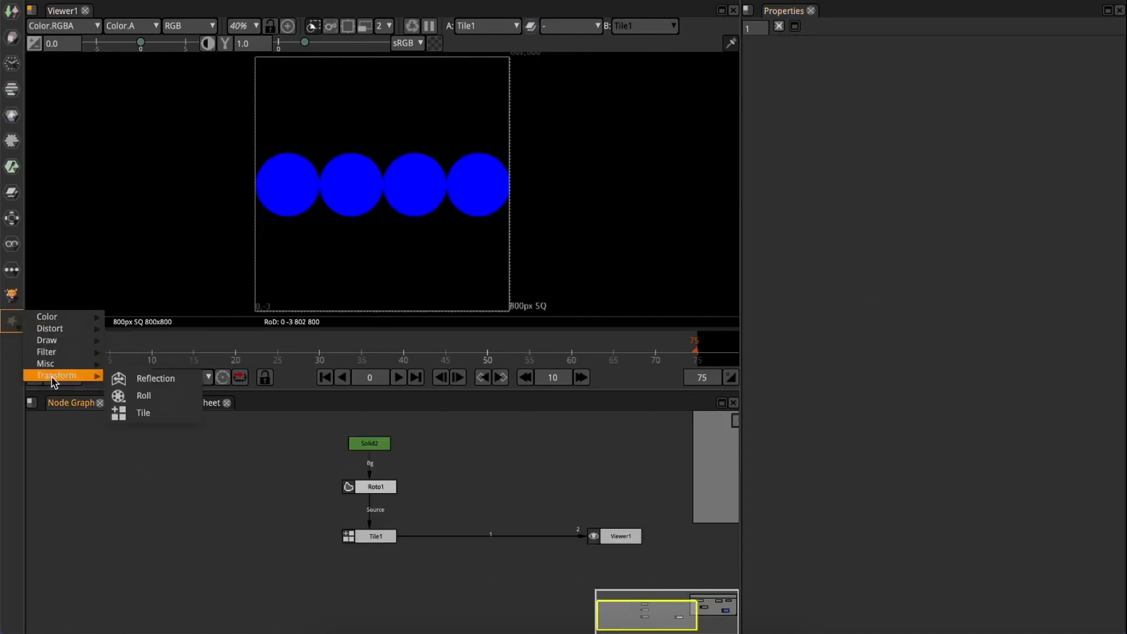
left_click(144, 396)
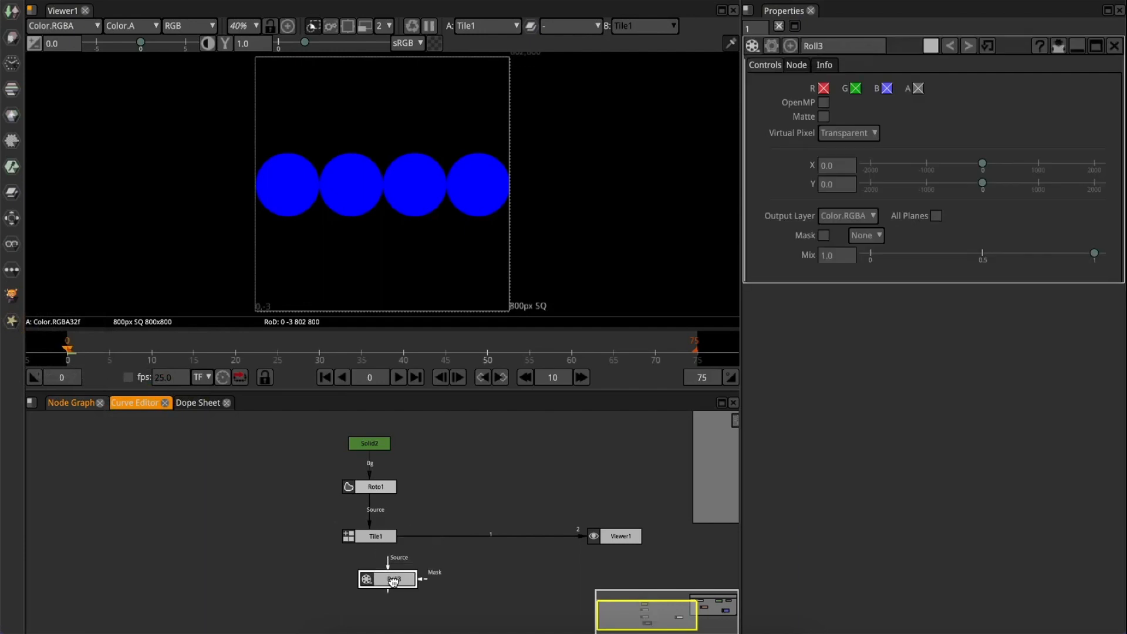
left_click_drag(385, 580, 376, 566)
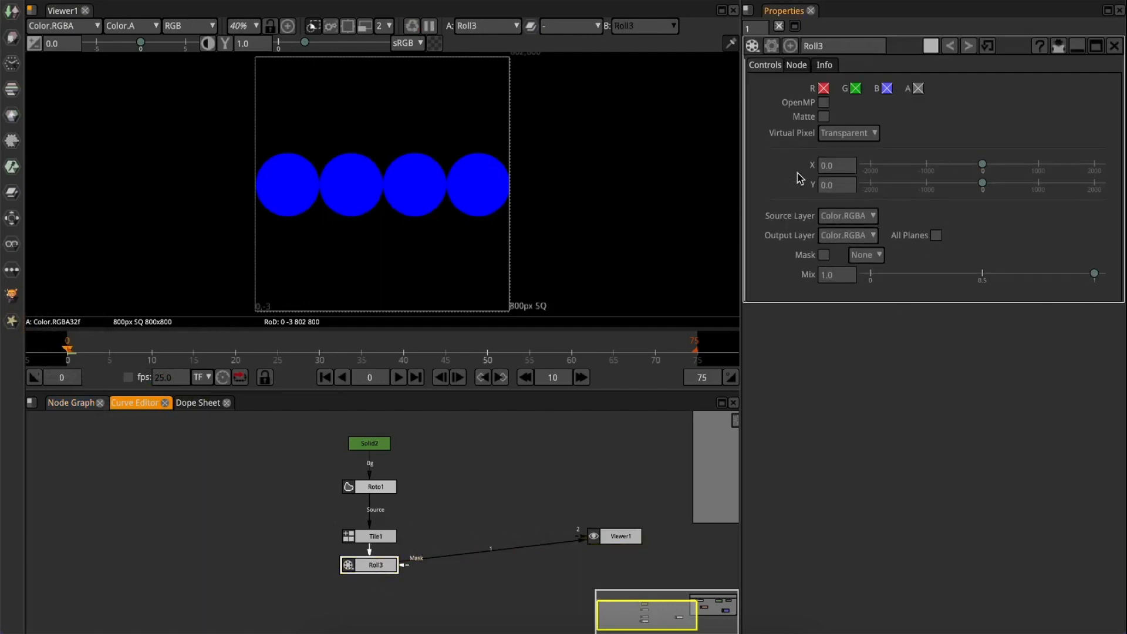
- Try out the Roll node's X and Y offsets, then reset both to 0
left_click_drag(982, 165, 938, 184)
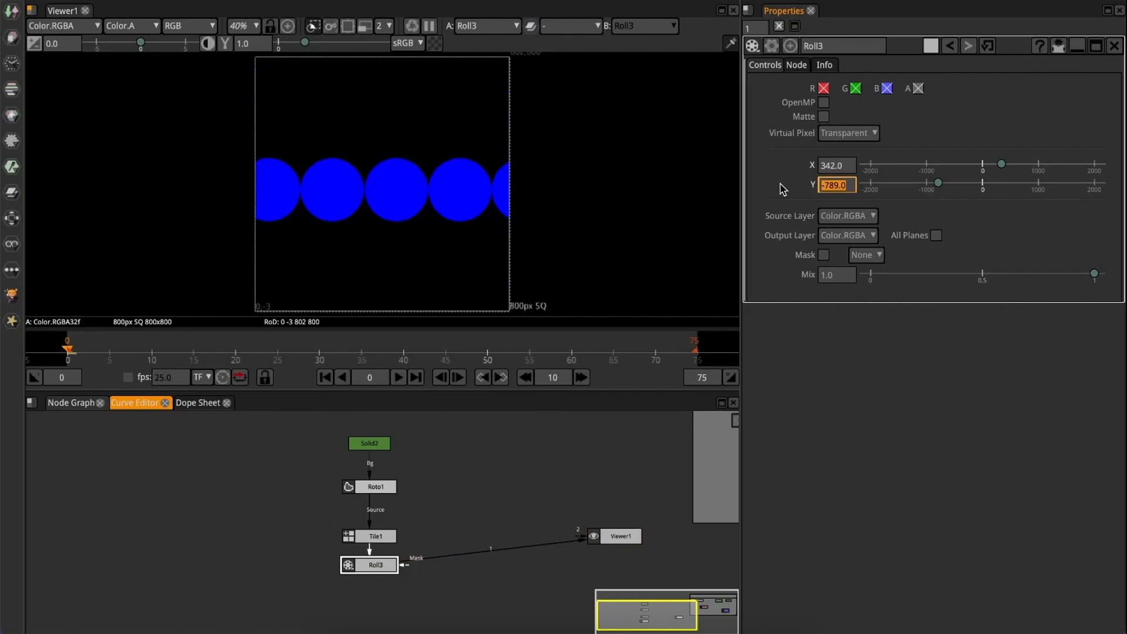
type("0")
key("shift+Tab")
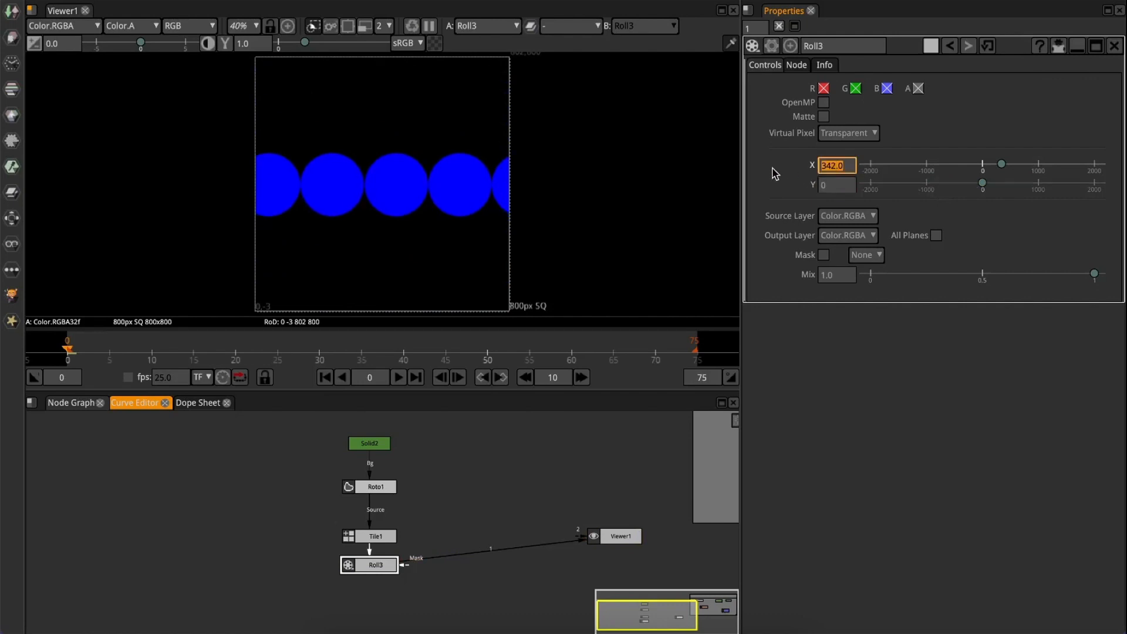
type("0")
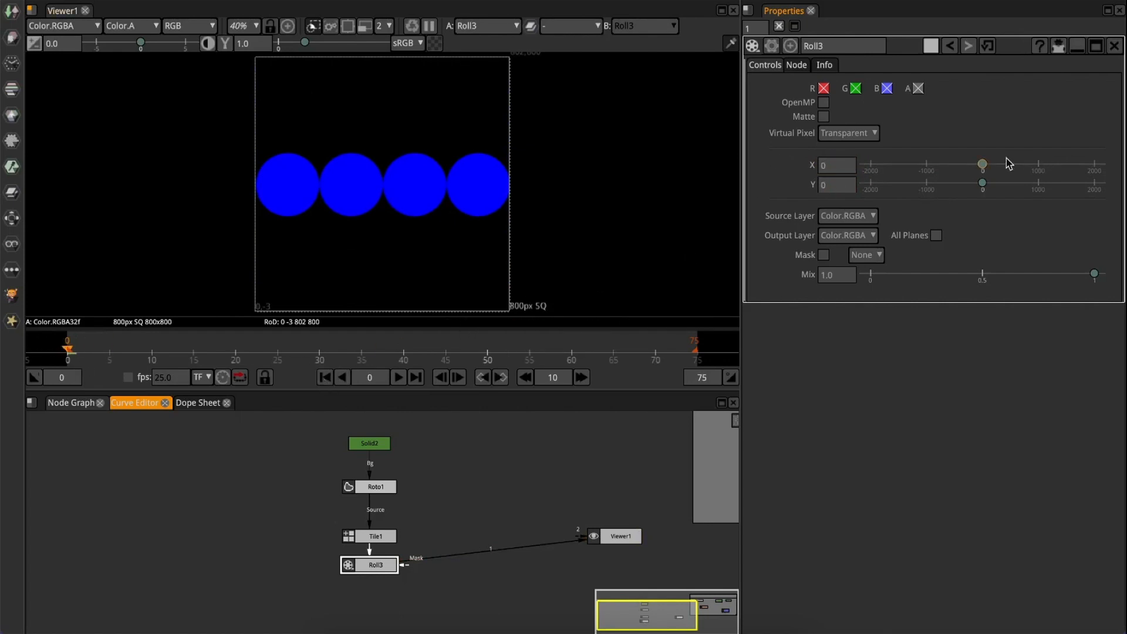
- Keyframe the Roll node's X at 0 on frame 0 and -800 on frame 75, and open the Dope Sheet
right_click(828, 169)
left_click(842, 176)
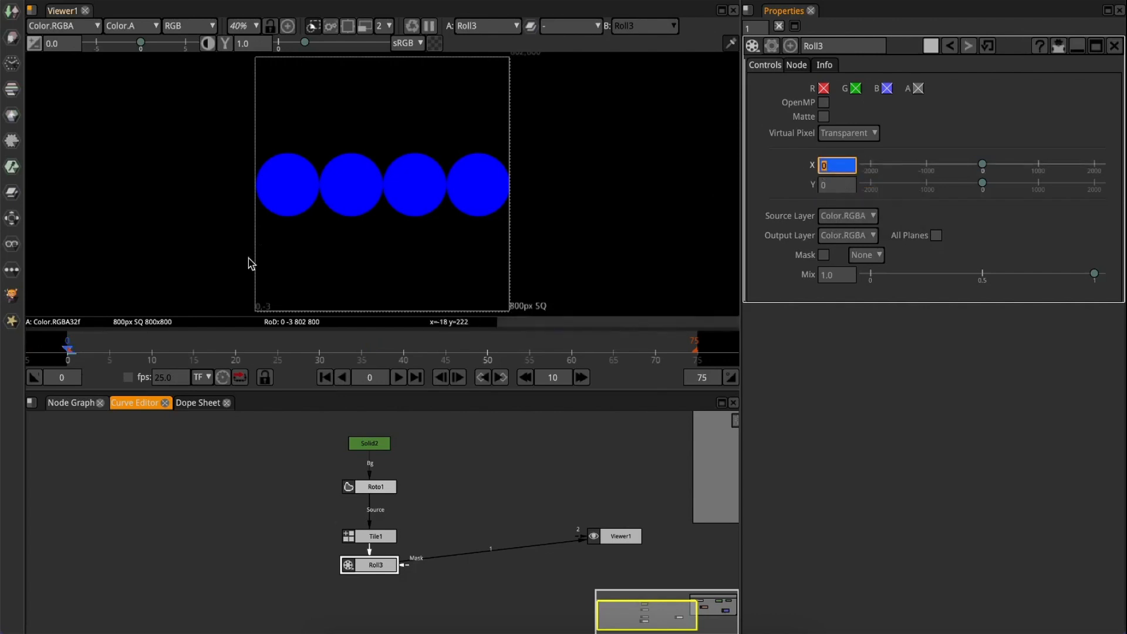
left_click(415, 378)
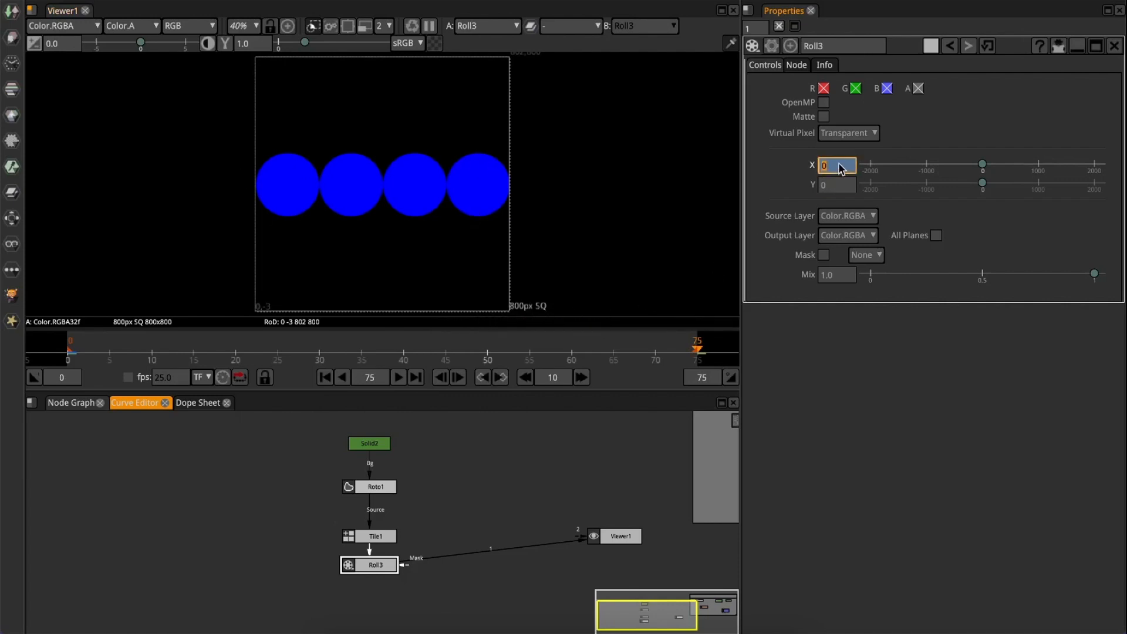
left_click_drag(981, 169, 959, 168)
left_click(825, 168)
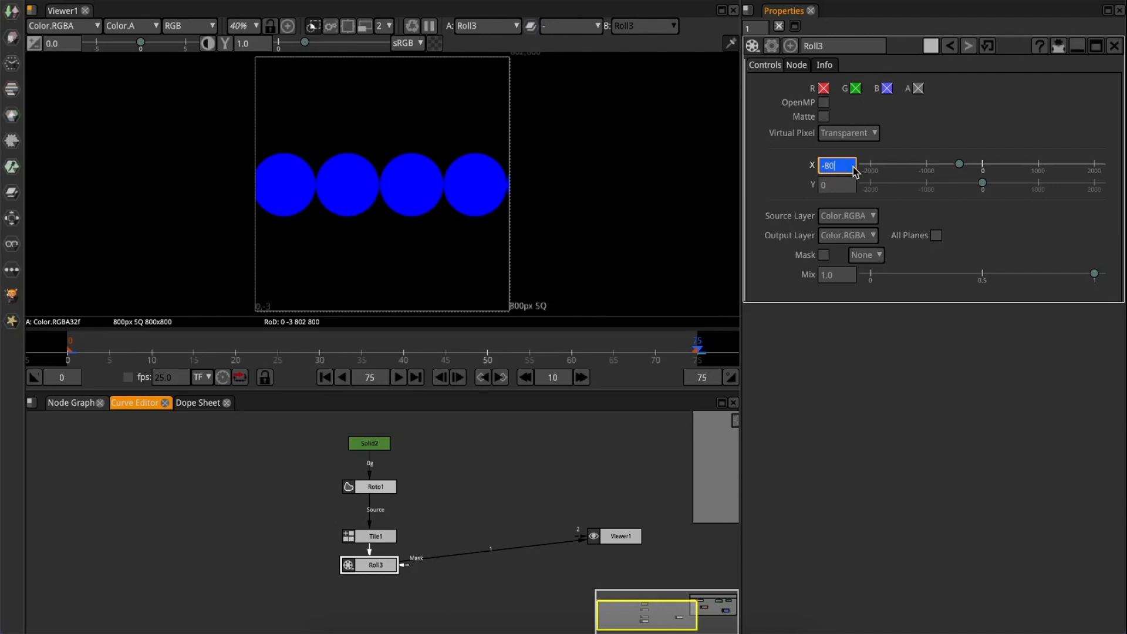
type("-800")
key("Return")
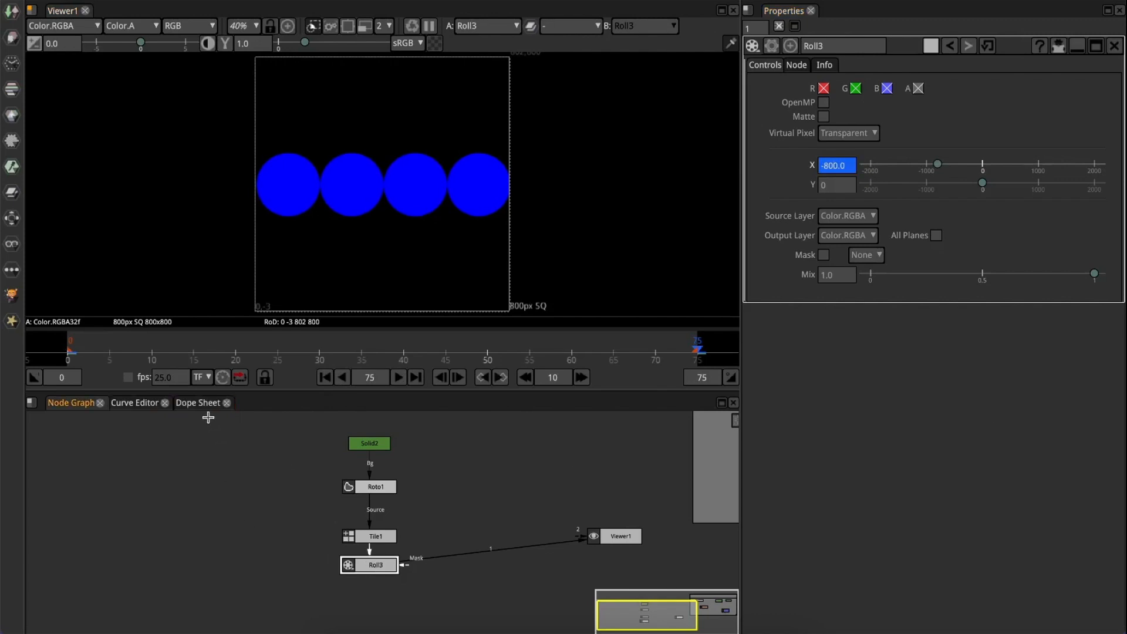
left_click(210, 402)
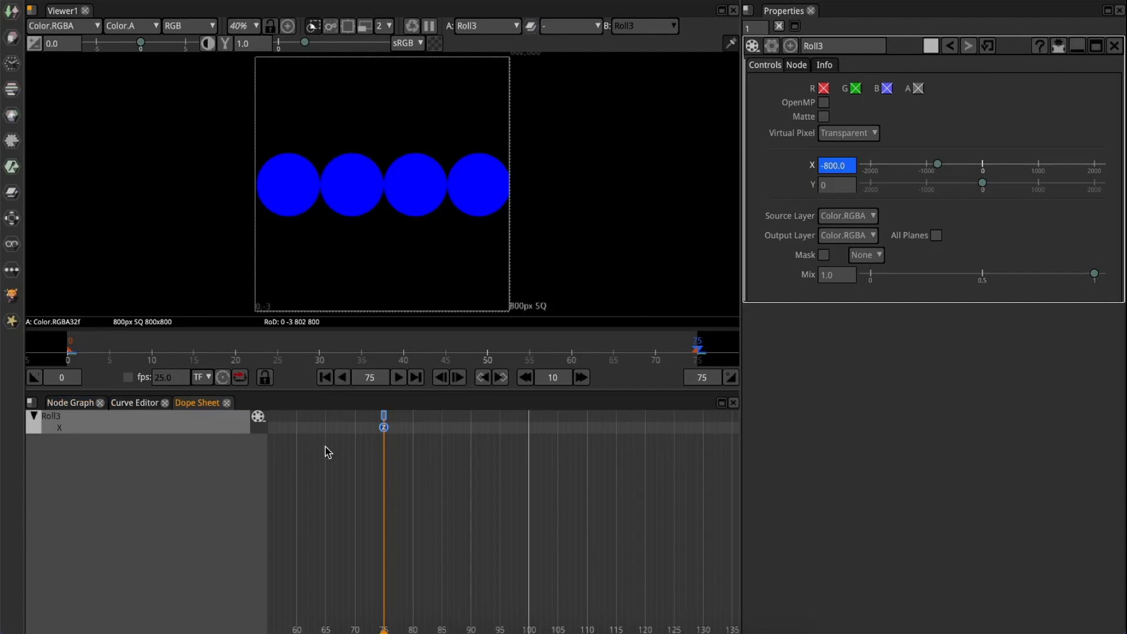
- Move the Roll node's last X keyframe from frame 75 to frame 76 in the Dope Sheet
key("f")
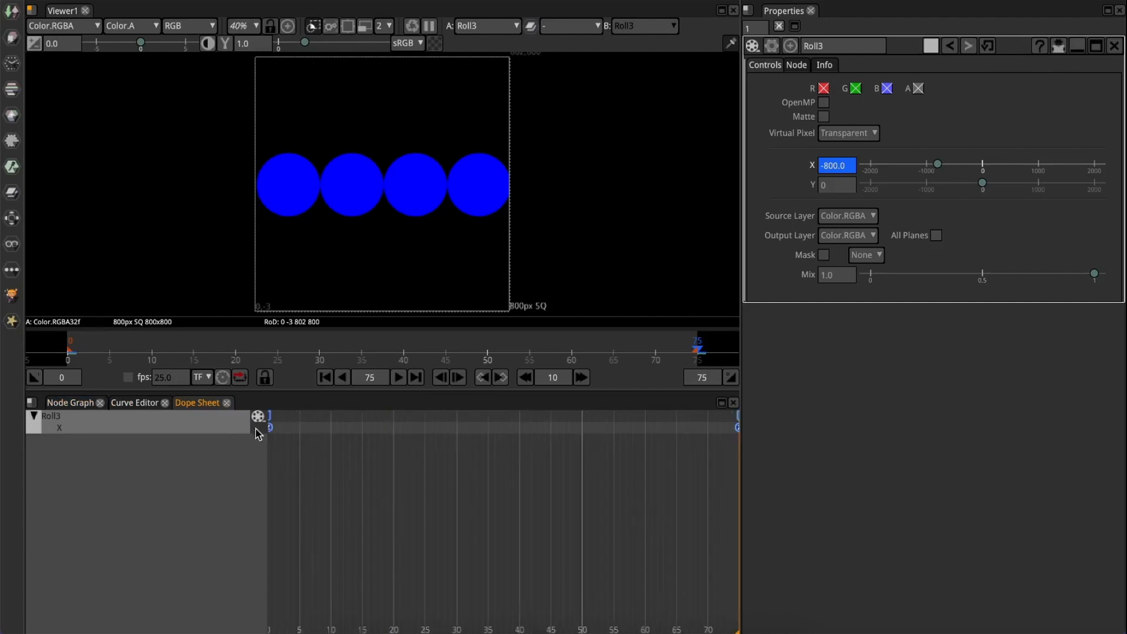
middle_click_drag(725, 472, 620, 473)
scroll(677, 429, "down", 1)
scroll(681, 427, "up", 2)
scroll(651, 429, "up", 8)
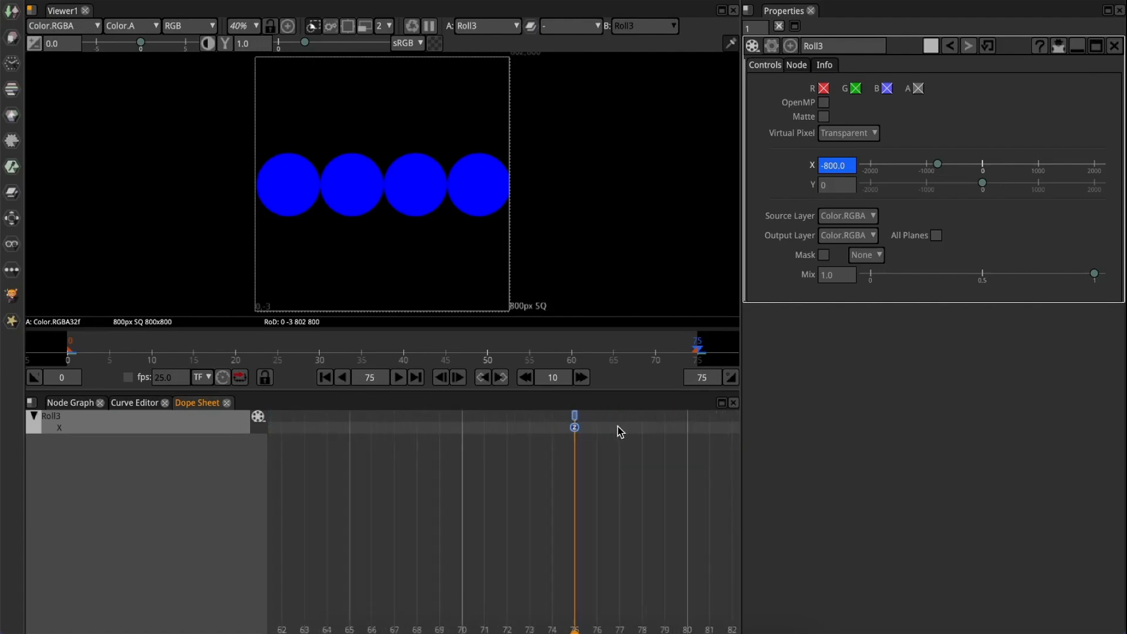
left_click_drag(566, 457, 482, 404)
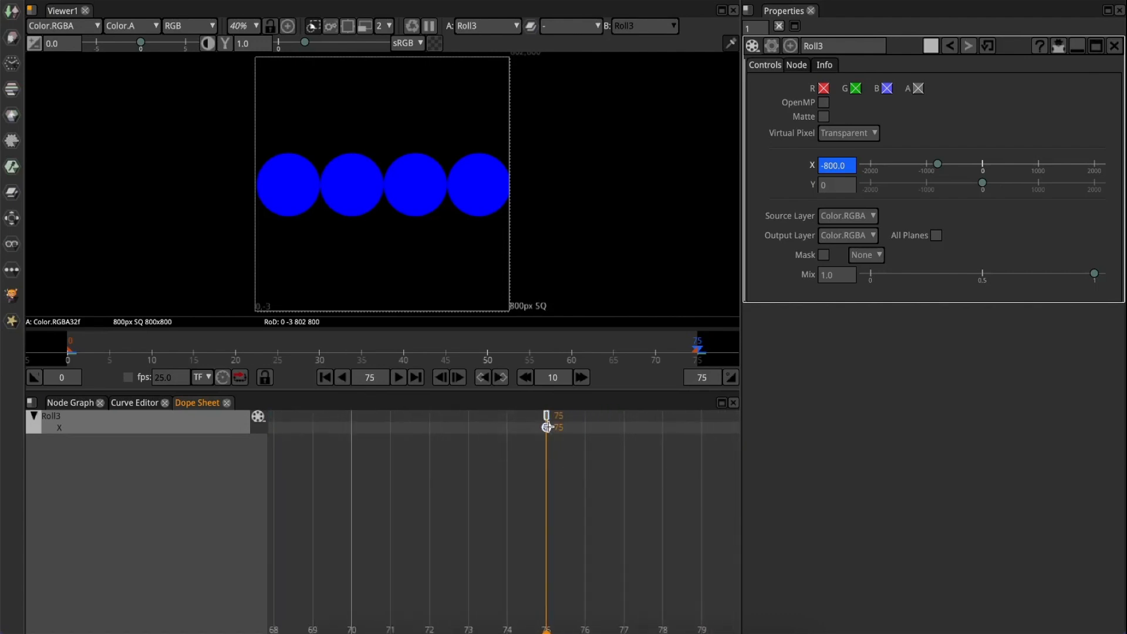
left_click_drag(565, 427, 600, 419)
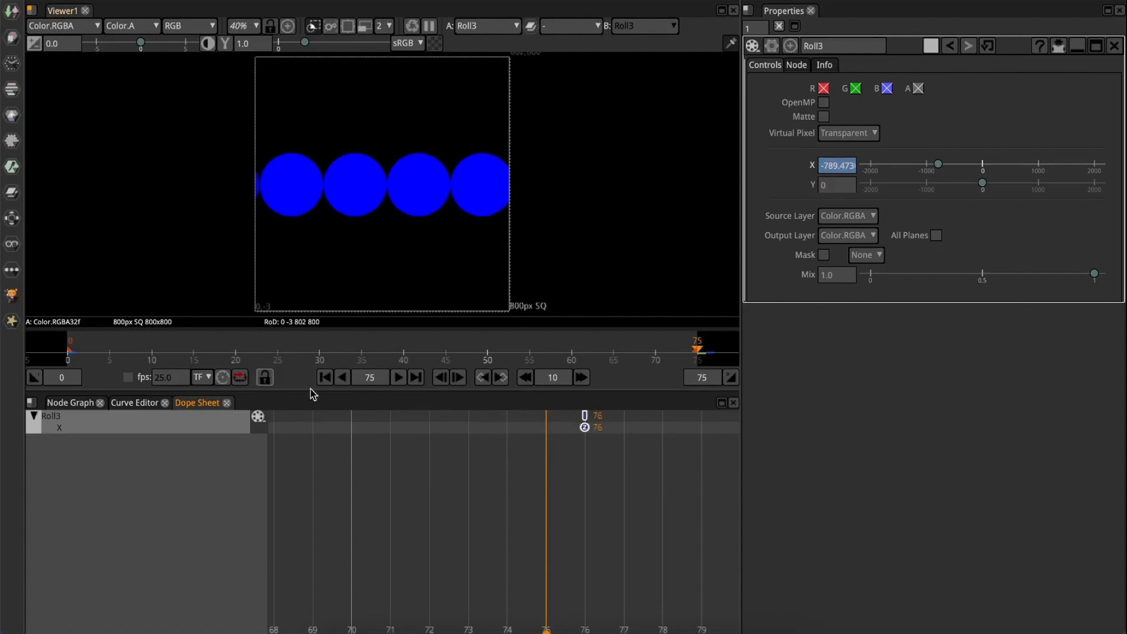
- Scrub the timeline between frames 0 and 76 and play it to check that the rolling circles loop seamlessly
left_click(68, 352)
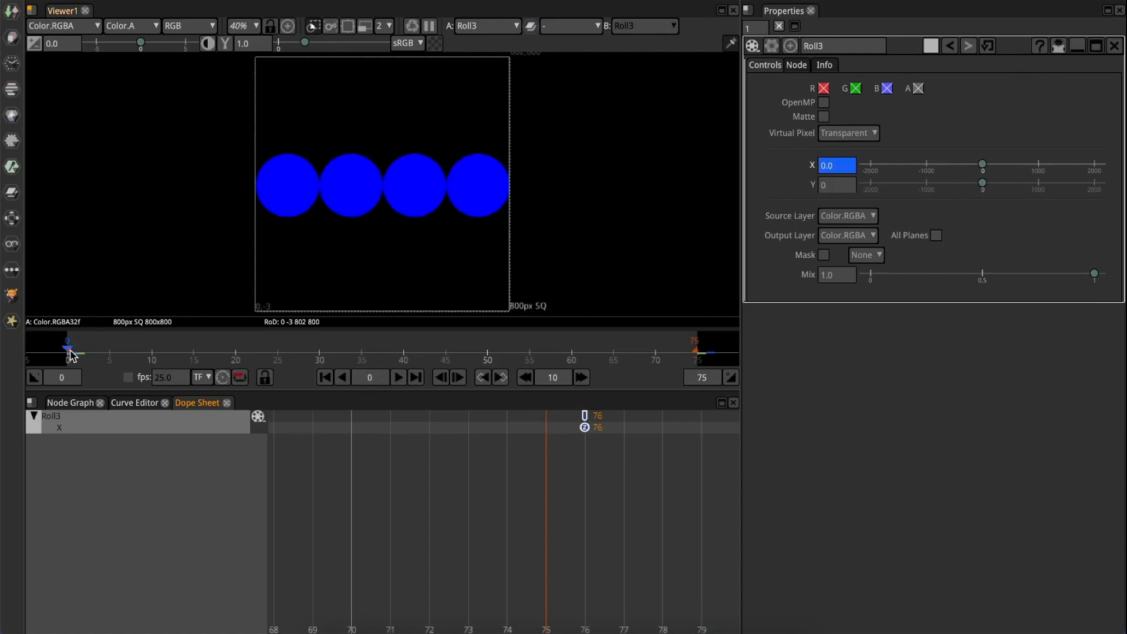
left_click_drag(74, 358, 689, 364)
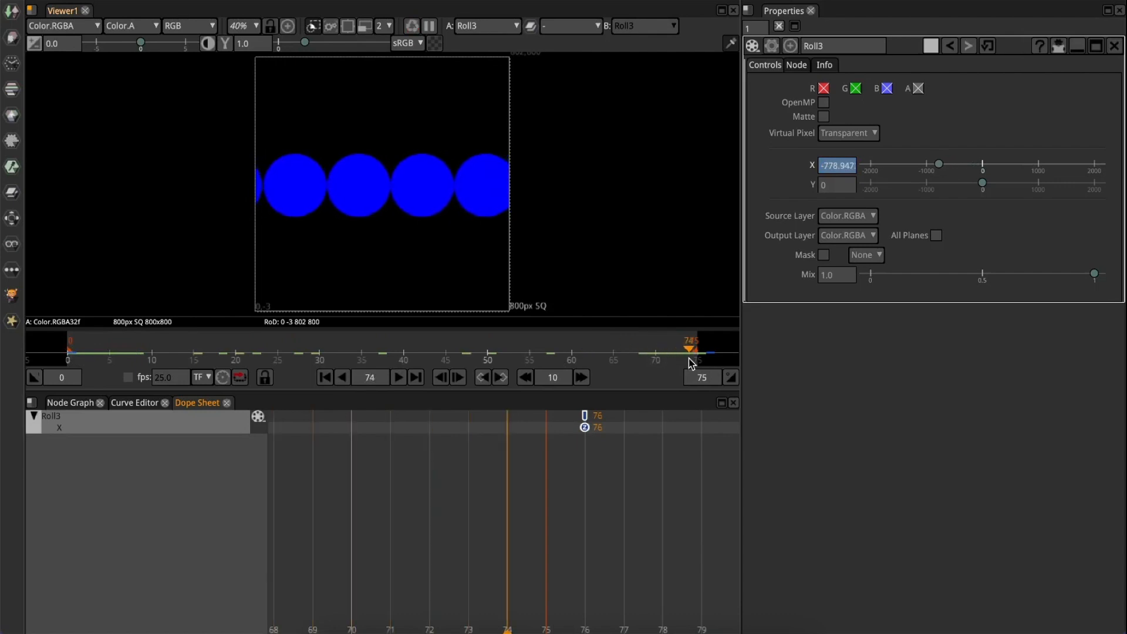
left_click(696, 361)
left_click_drag(696, 355, 694, 353)
left_click_drag(596, 366, 709, 363)
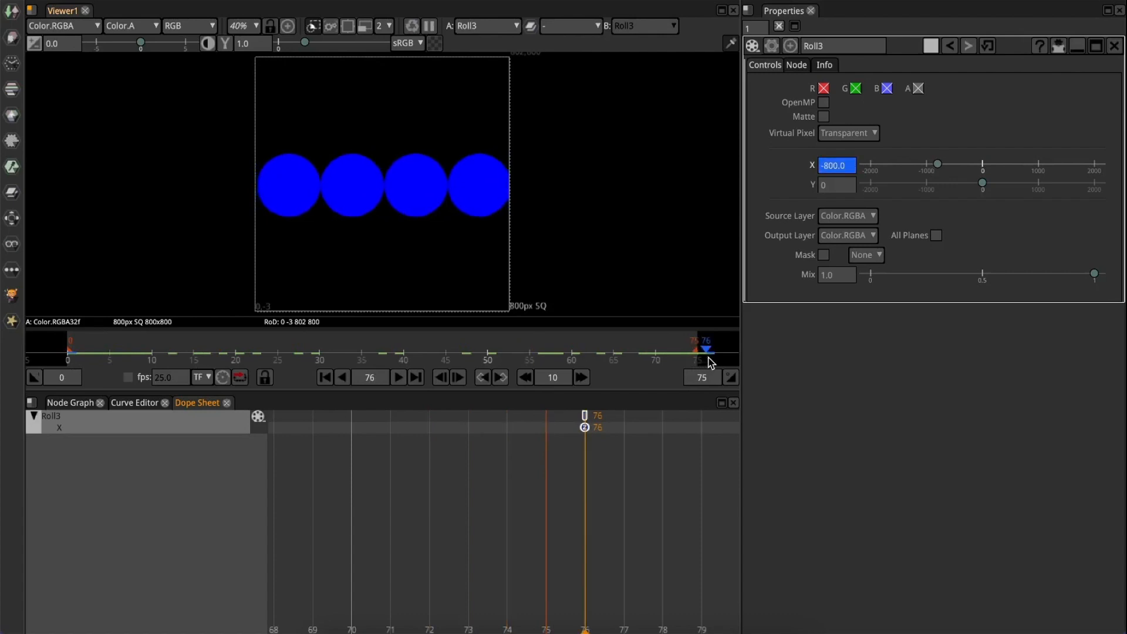
left_click(68, 352)
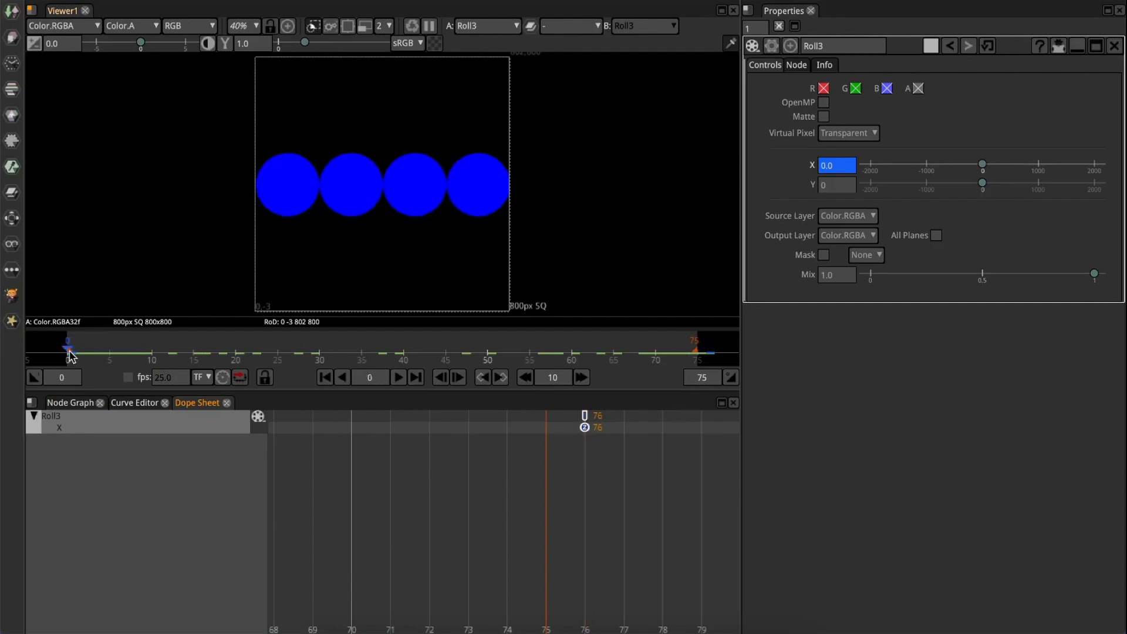
left_click_drag(69, 352, 444, 352)
left_click(393, 379)
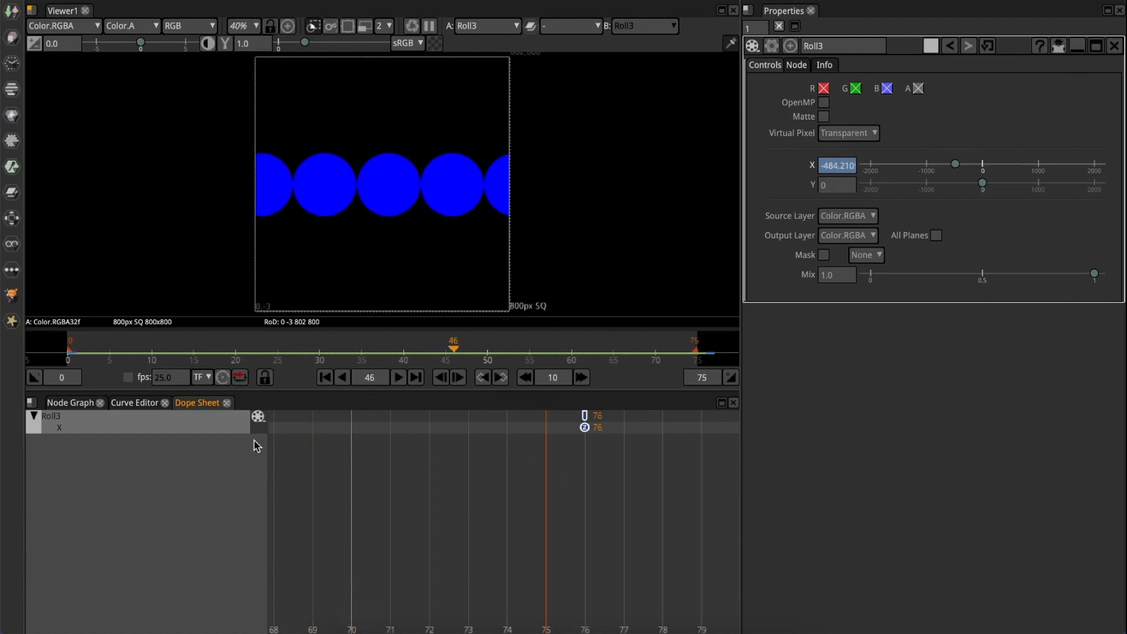
- Return to the node graph, open the Roto node's properties and view its output
left_click(62, 405)
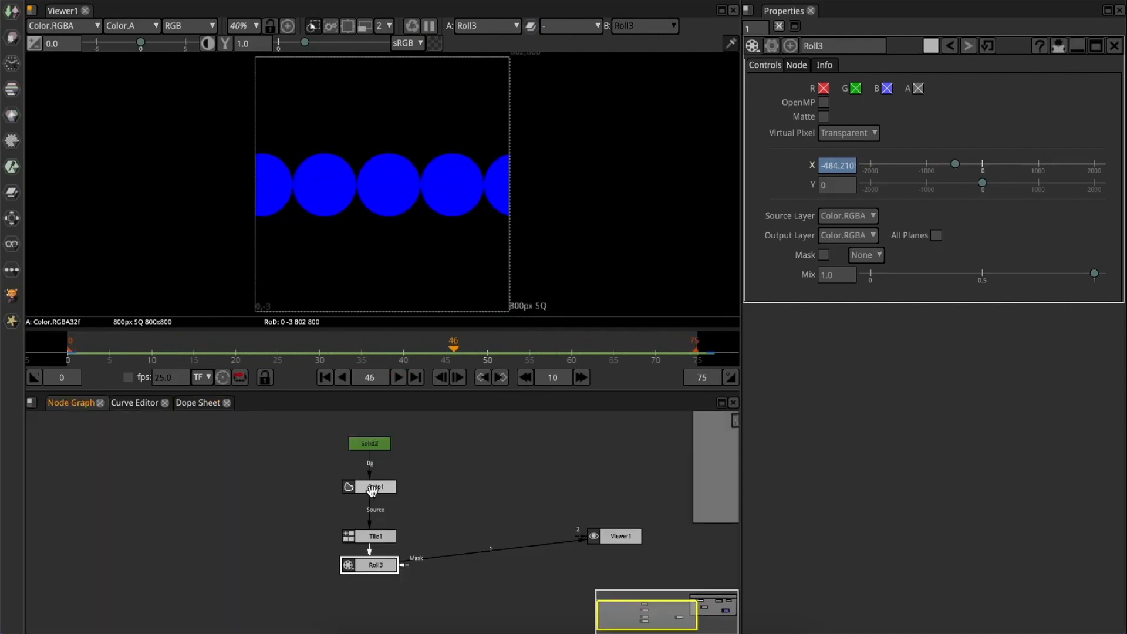
double_click(377, 490)
key("1")
scroll(379, 176, "up", 2)
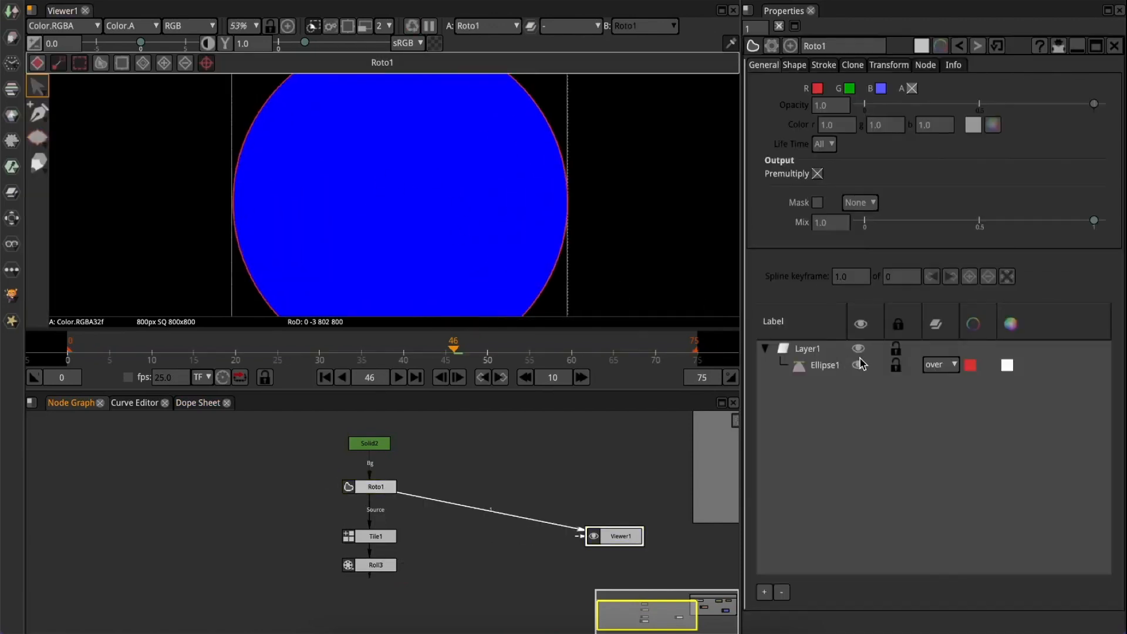
- Reshape Ellipse1 by moving its top point down and to the left and tilting its tangent steeply toward the lower right
left_click(827, 365)
middle_click_drag(458, 300, 441, 358)
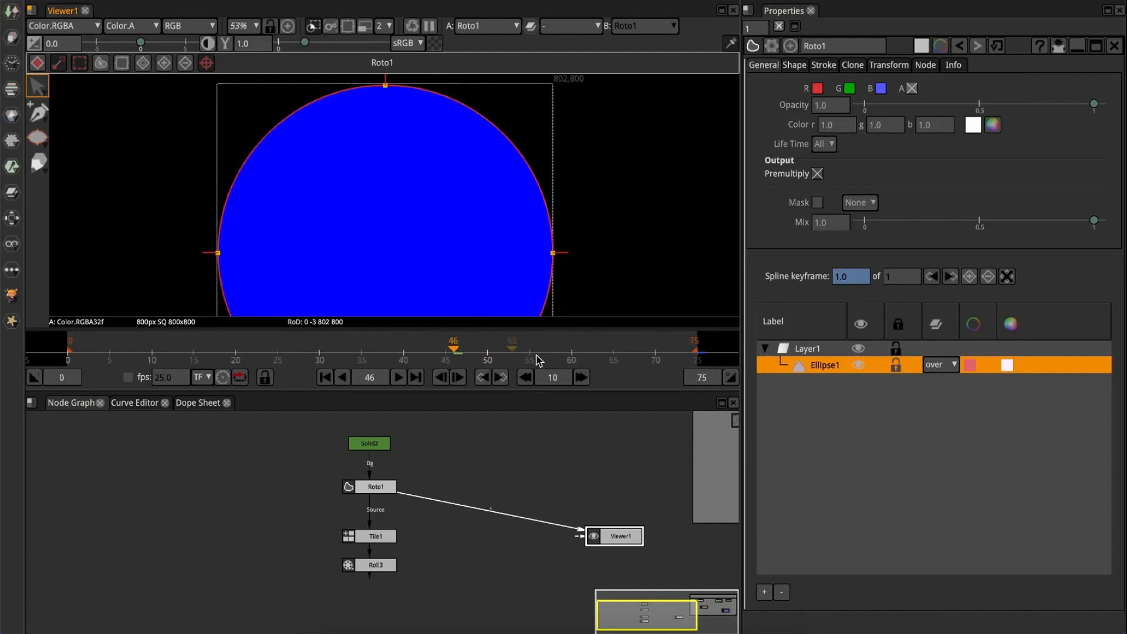
left_click(385, 86)
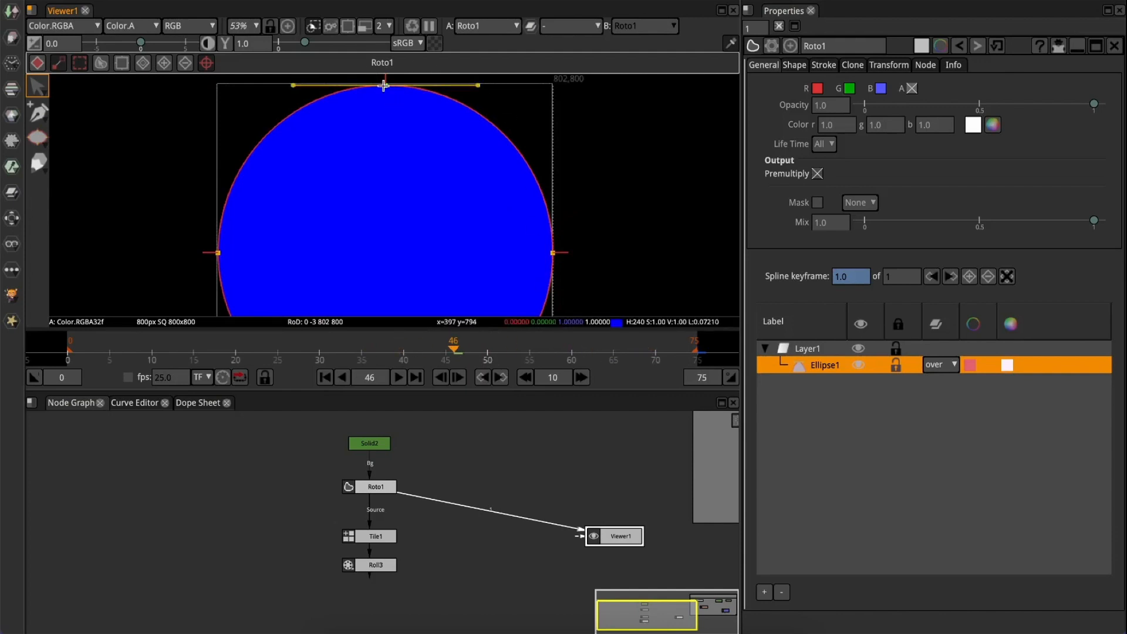
left_click_drag(383, 85, 338, 94)
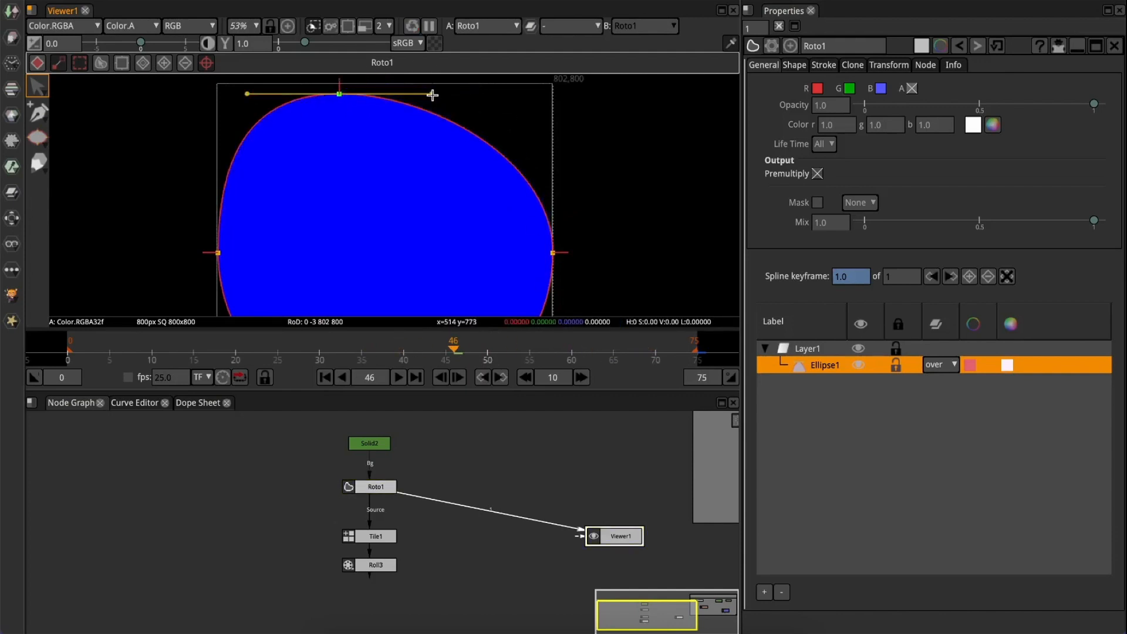
left_click_drag(433, 95, 421, 120)
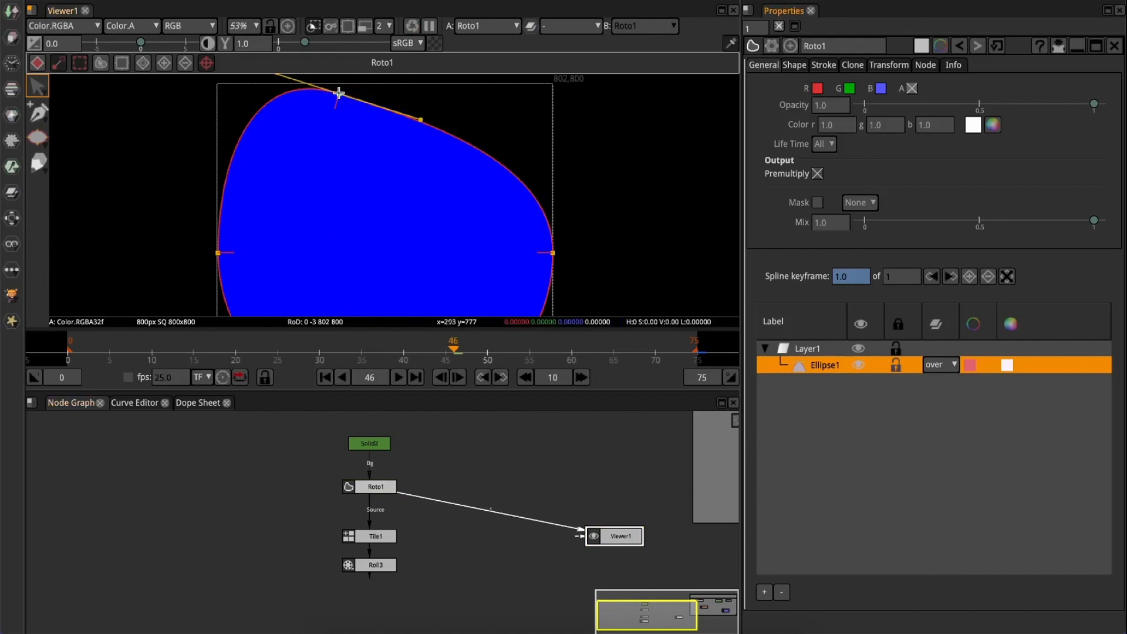
left_click_drag(339, 94, 342, 112)
left_click_drag(421, 125, 455, 200)
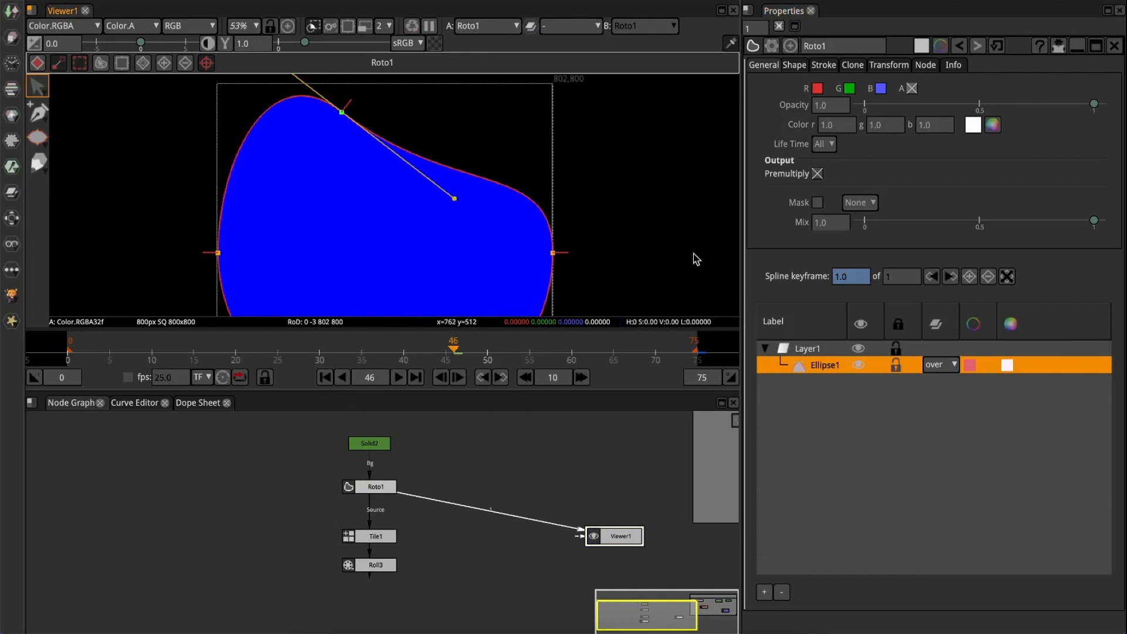
left_click(1011, 281)
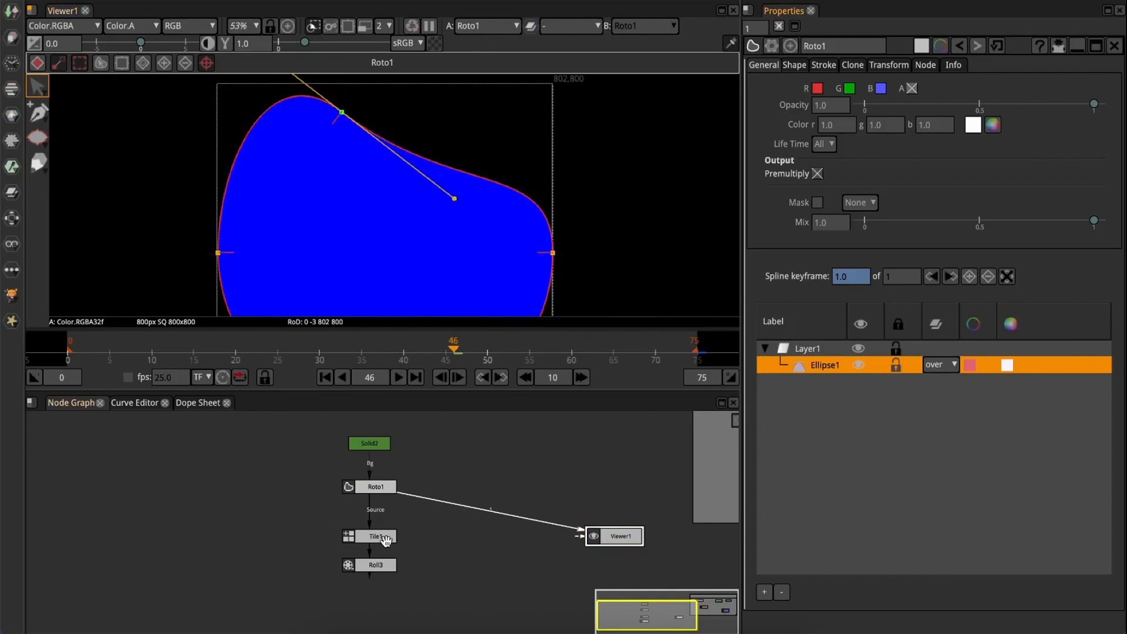
- View the Roll node's output with all node properties closed, and play back the reshaped scrolling pattern
left_click(370, 564)
key("3")
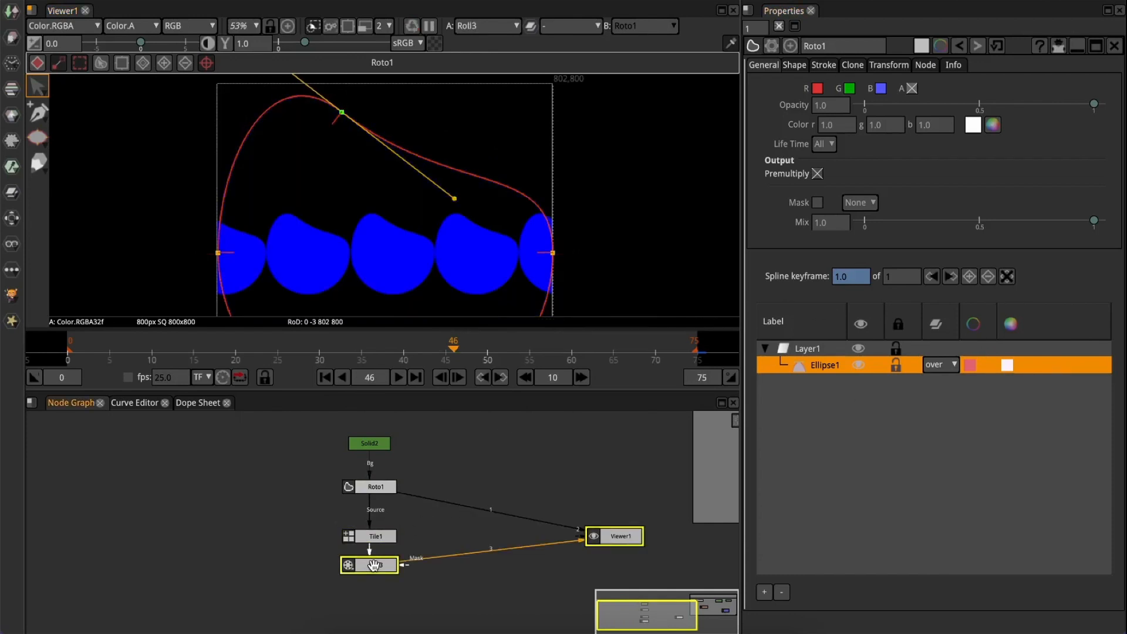
left_click(778, 27)
key("f")
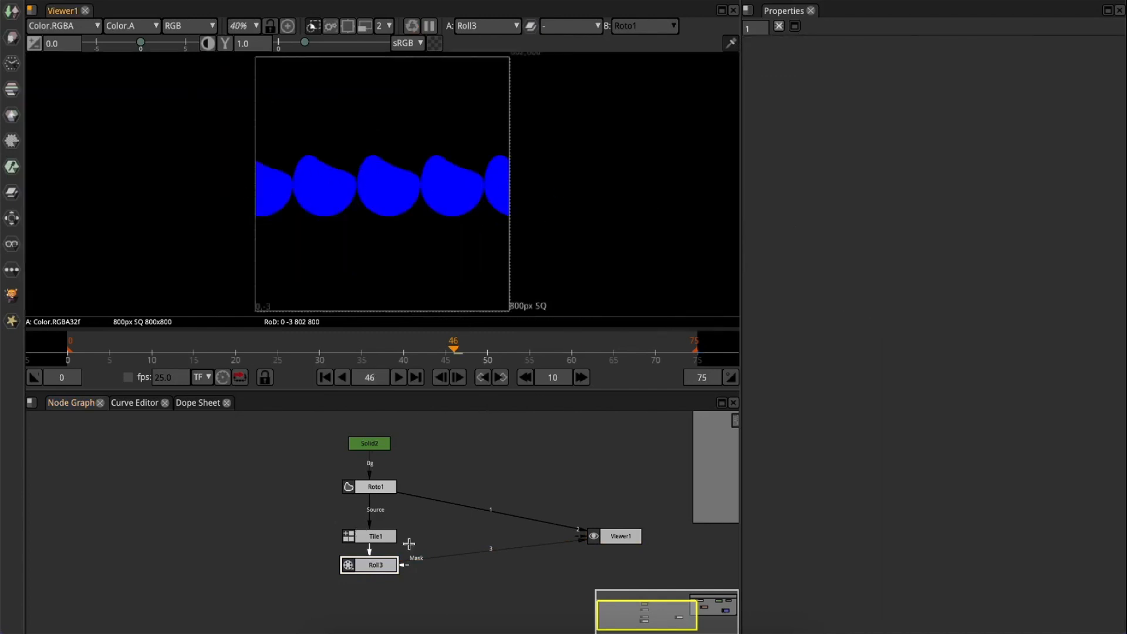
left_click(399, 377)
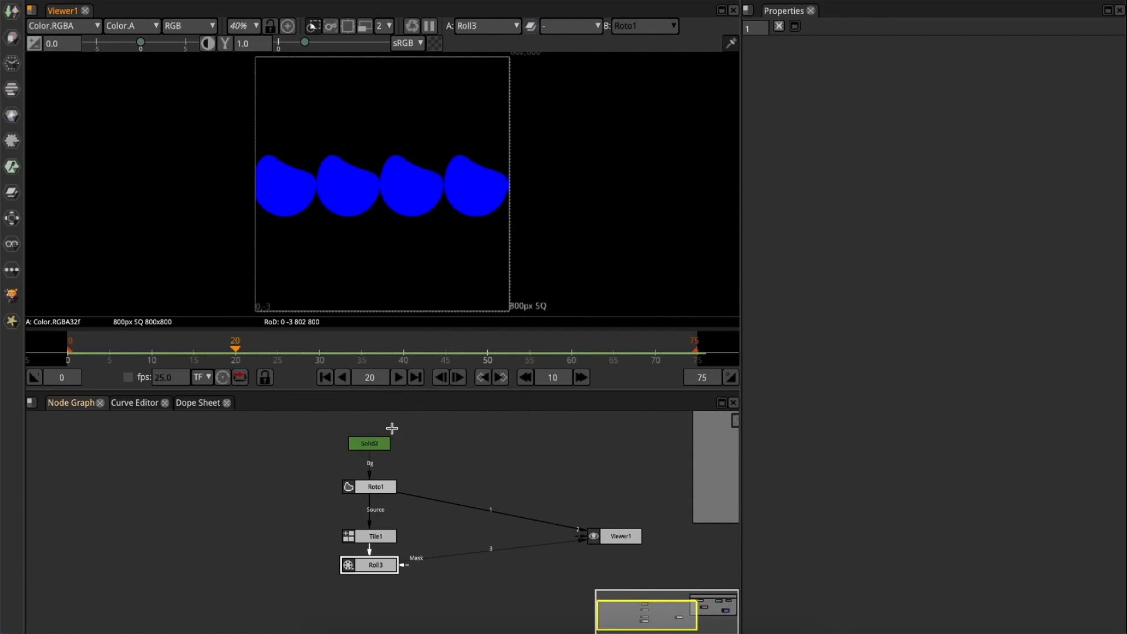
- Add an unconnected Solid node to the left of the Roto node and set its color to blue (0, 0, 1)
left_click(272, 469)
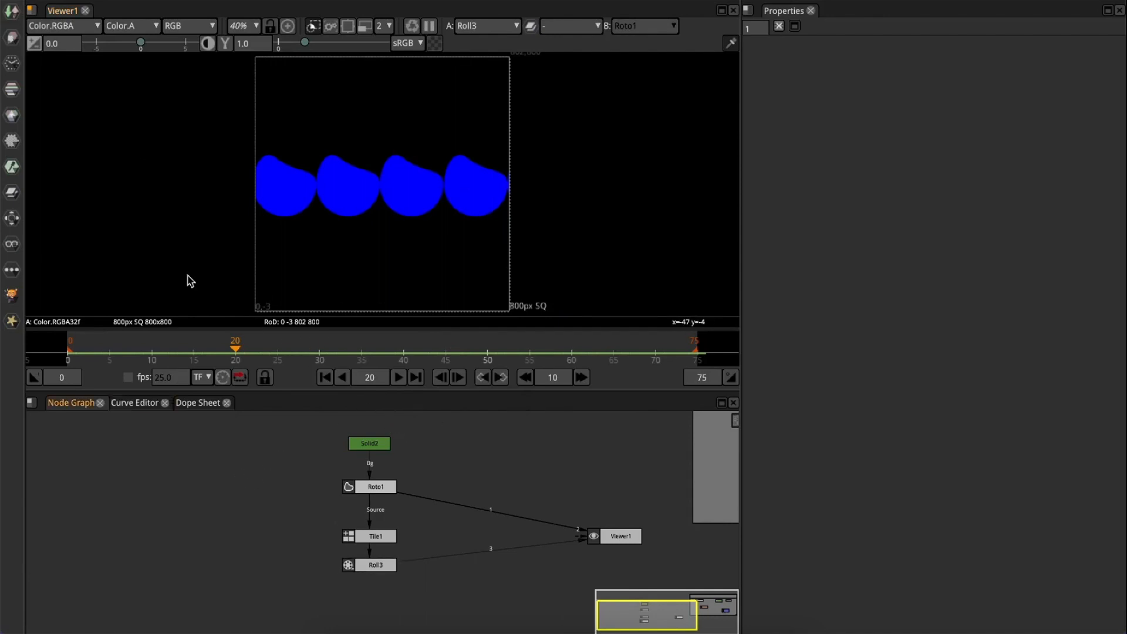
left_click(10, 19)
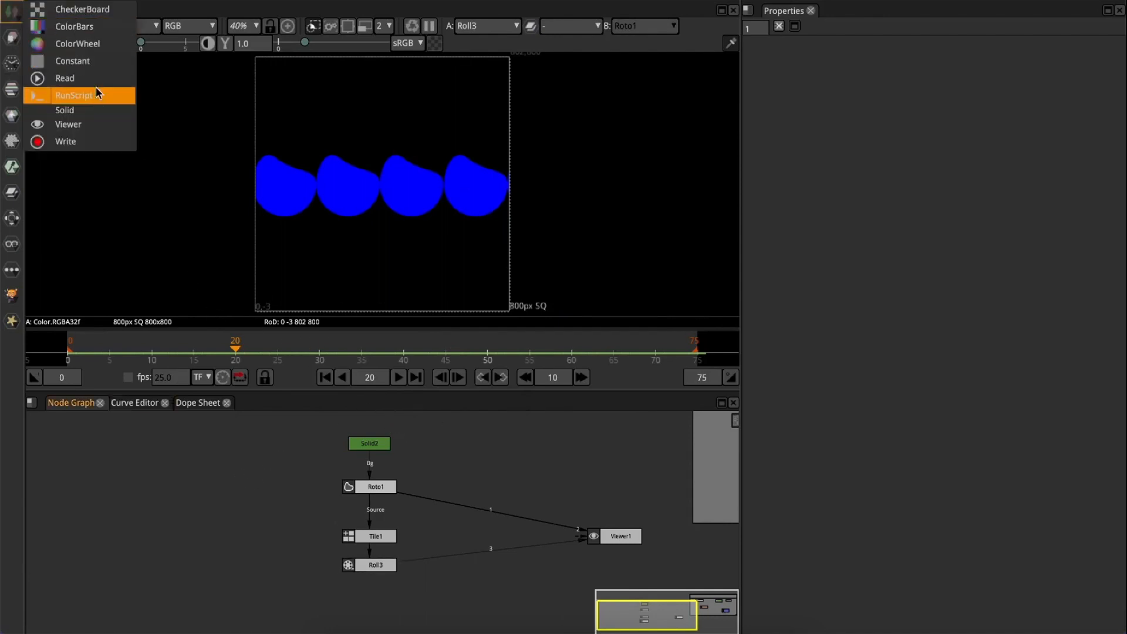
left_click(160, 159)
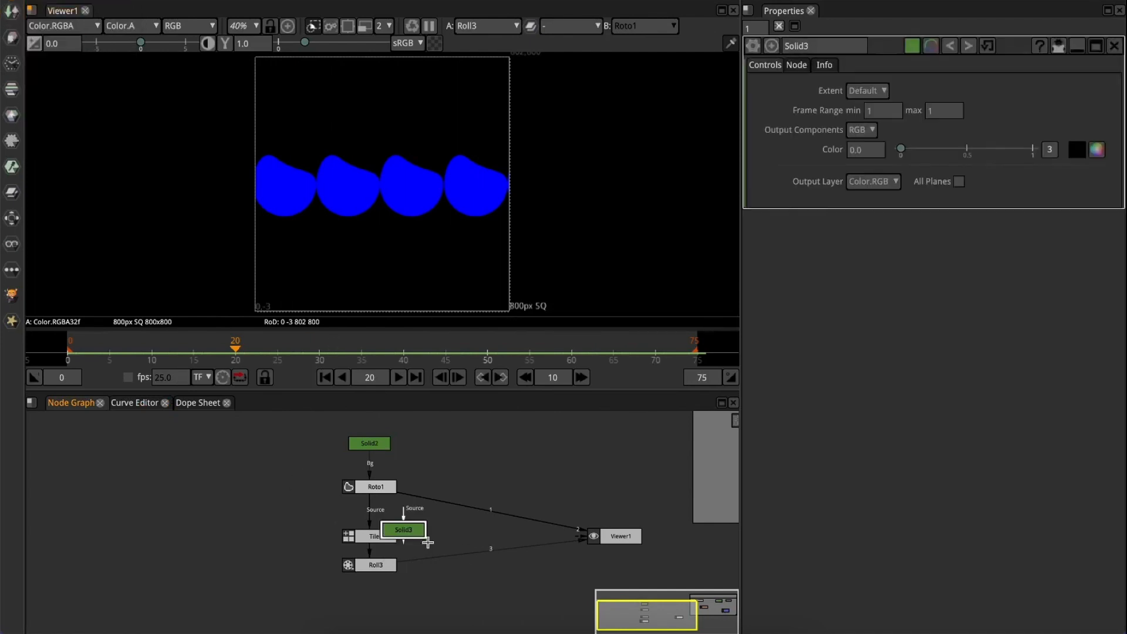
left_click_drag(401, 530, 252, 493)
left_click(1095, 151)
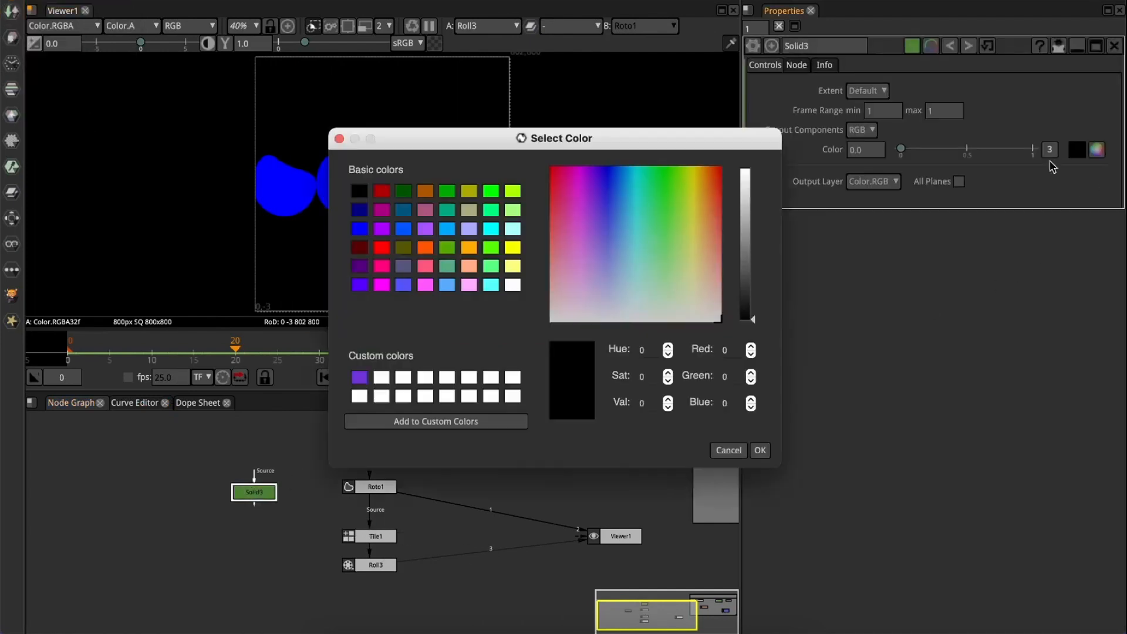
left_click(358, 230)
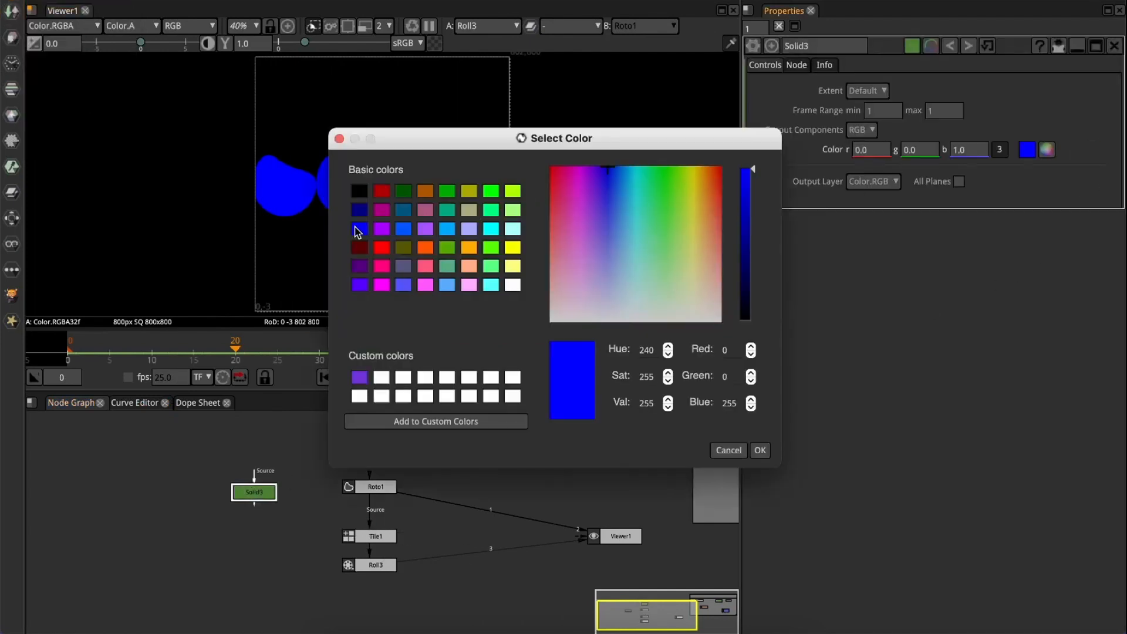
left_click(760, 450)
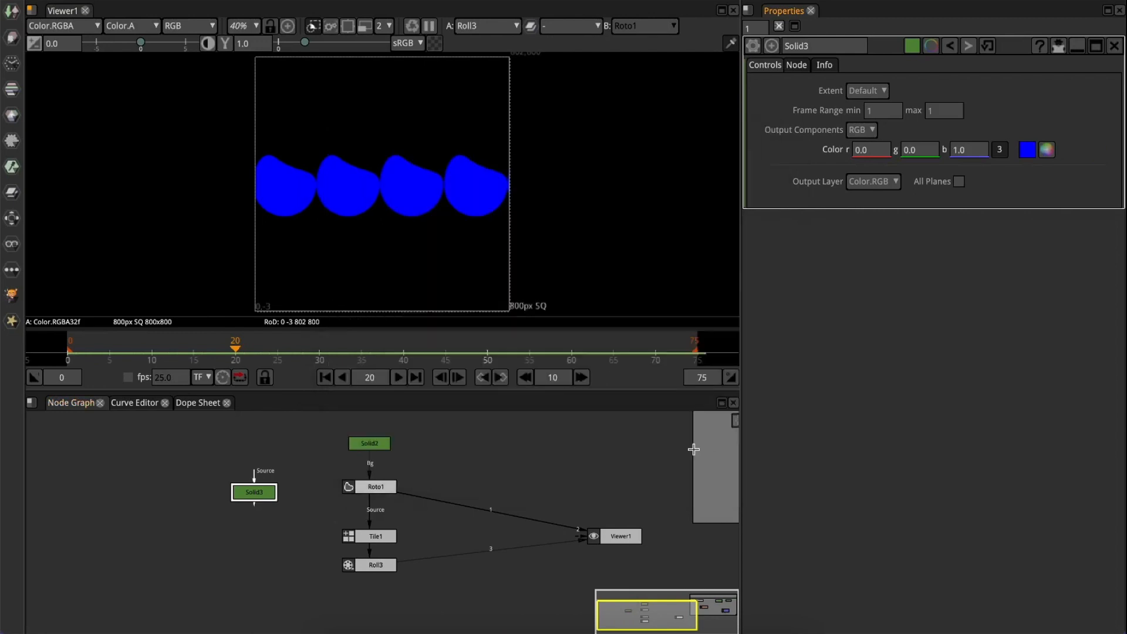
- Add a Merge node with input B from the Roll node and A from the new Solid, and view its output
left_click(259, 557)
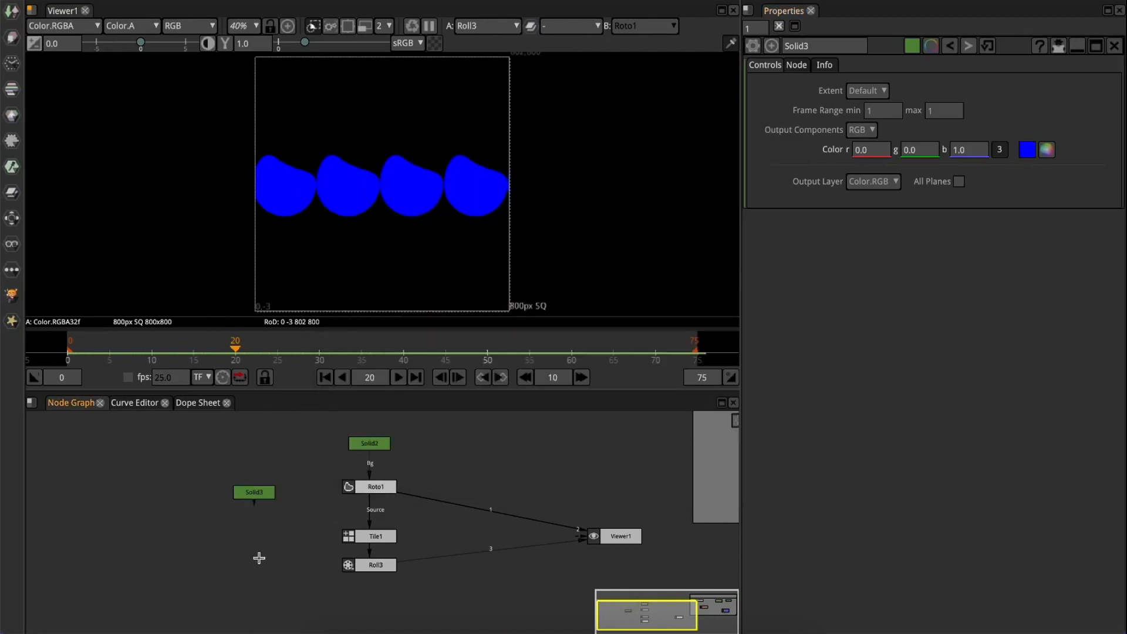
key("m")
left_click_drag(300, 570, 373, 578)
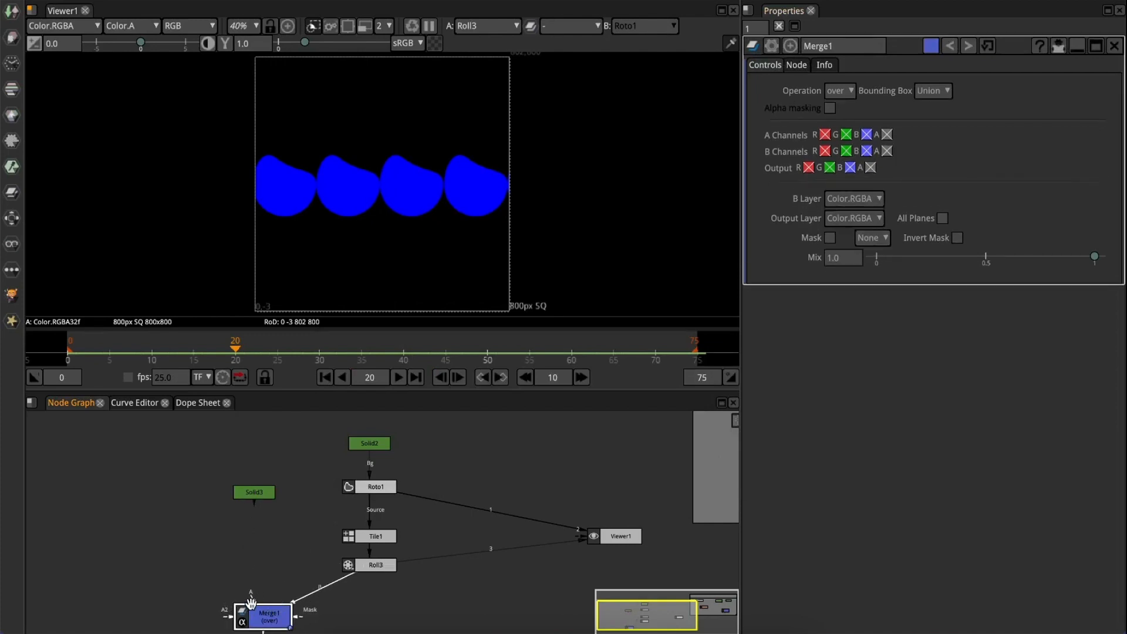
left_click_drag(250, 493, 252, 493)
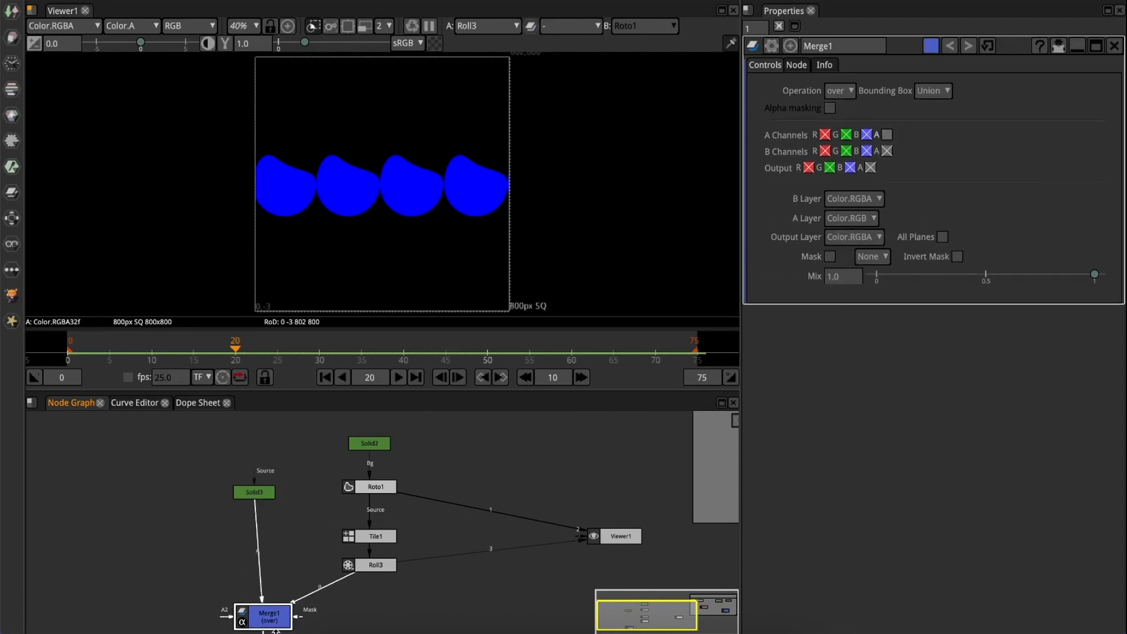
left_click_drag(272, 613, 288, 614)
key("1")
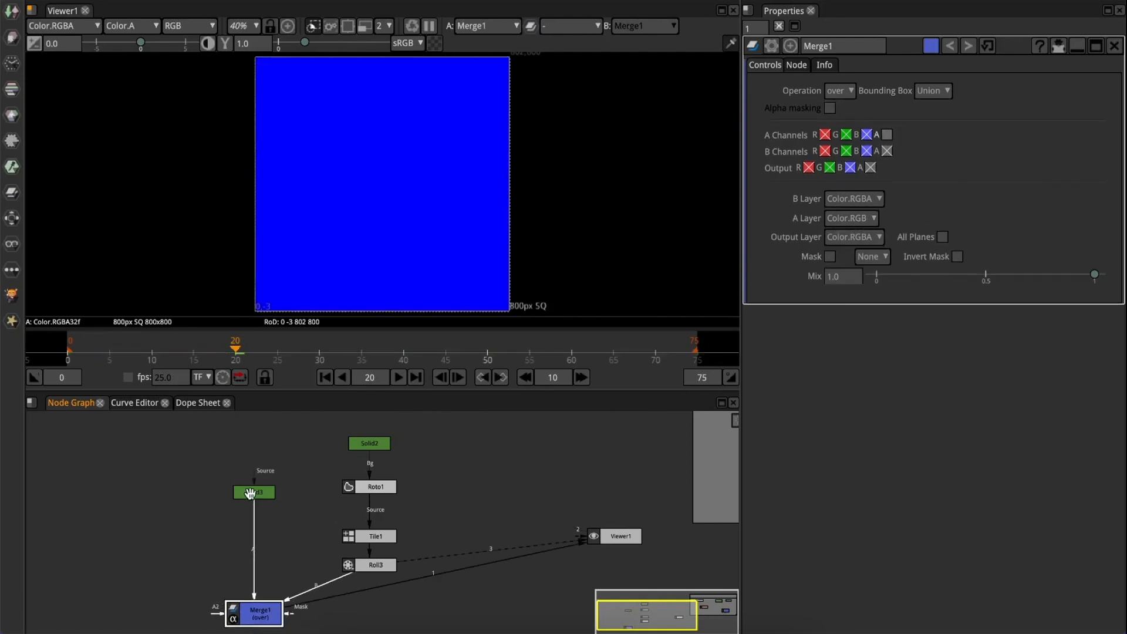
- Insert a Transform node below the new Solid and set its vertical scale alone to 0.3
left_click(250, 493)
key("t")
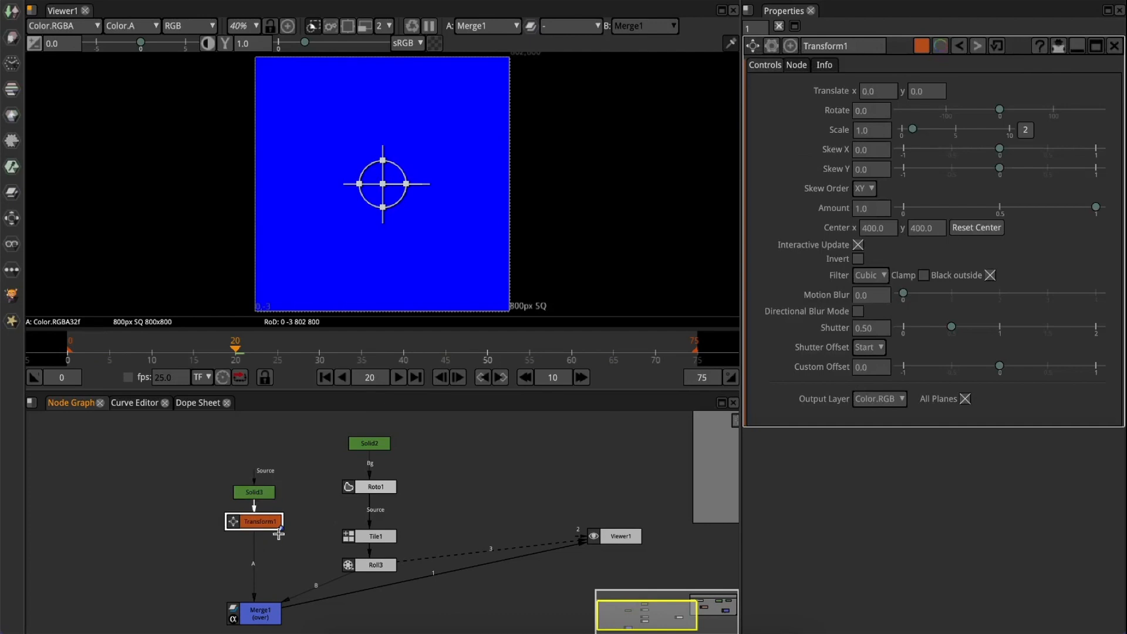
scroll(254, 537, "up", 3)
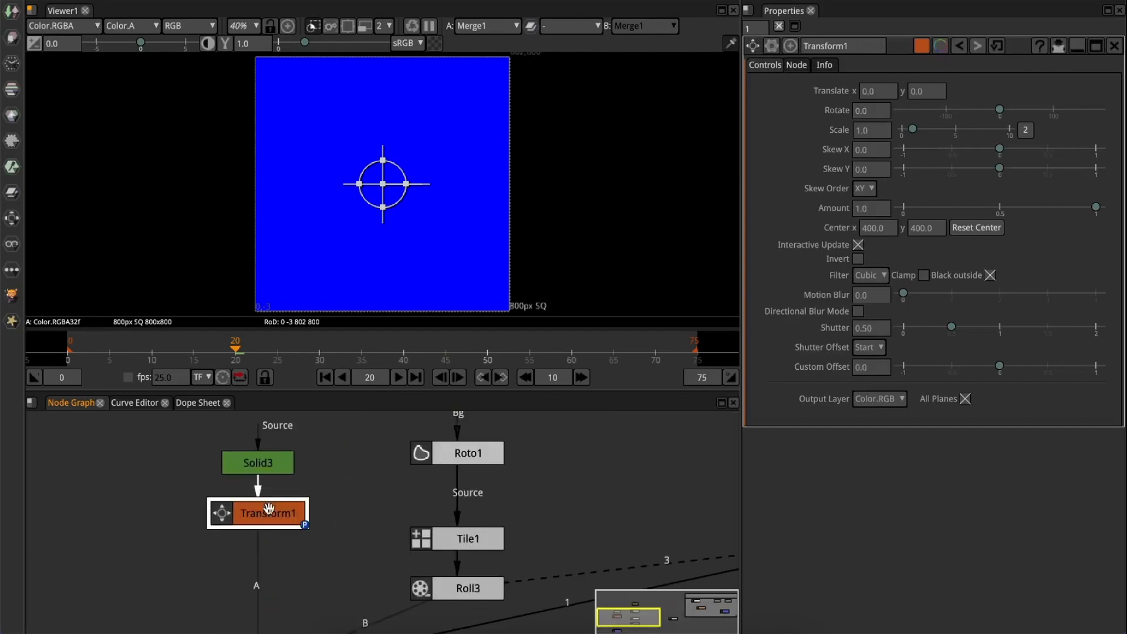
left_click(873, 131)
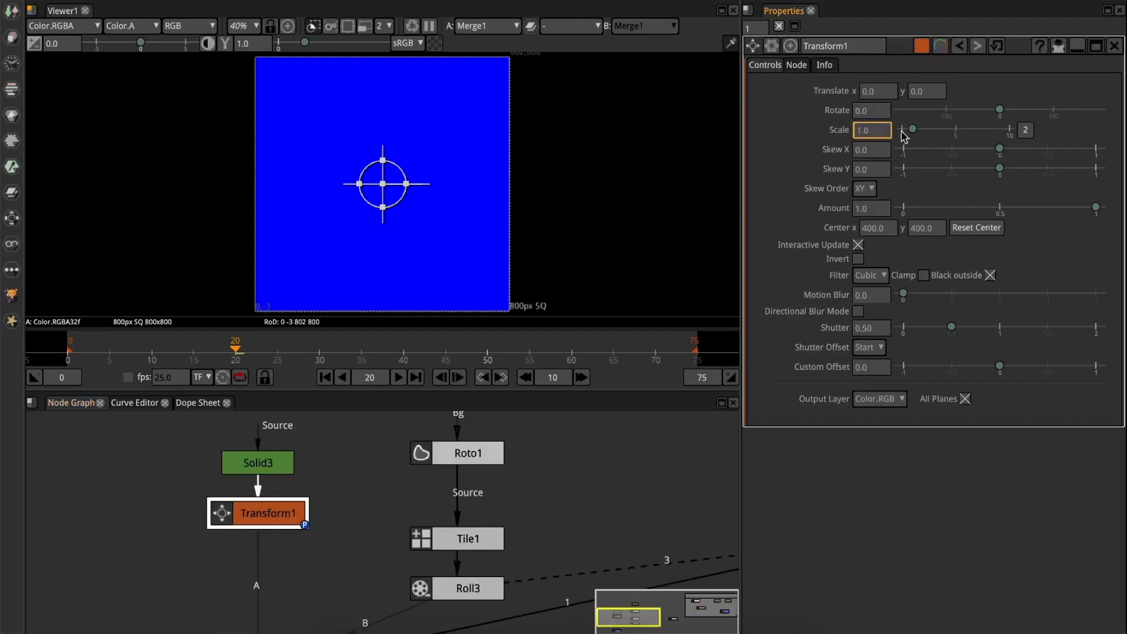
left_click(1026, 129)
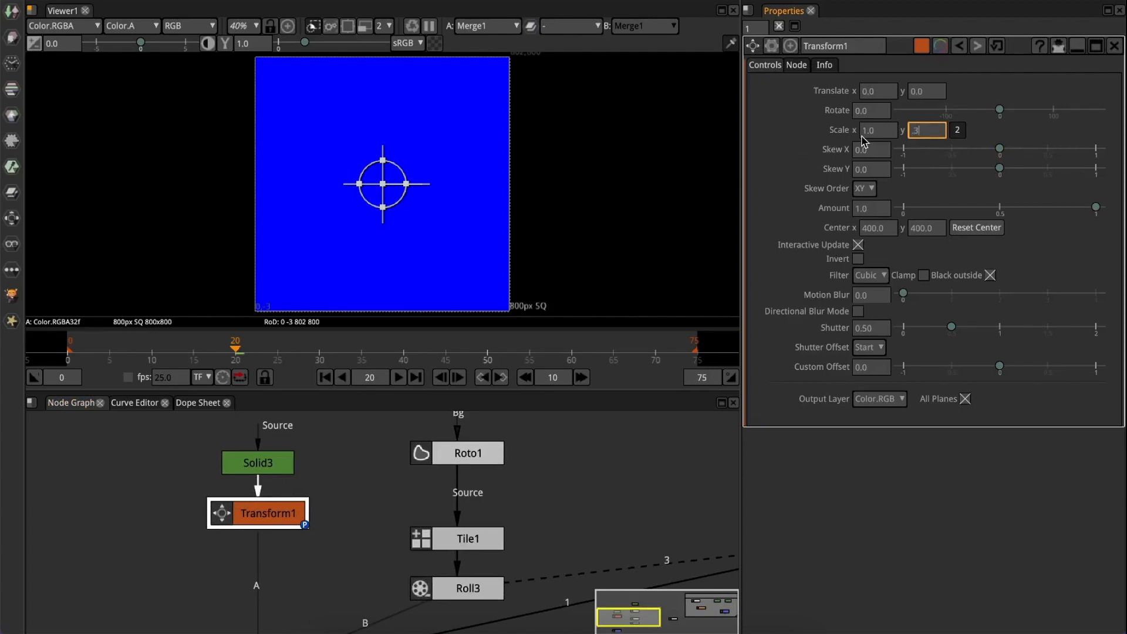
type(".3")
key("Return")
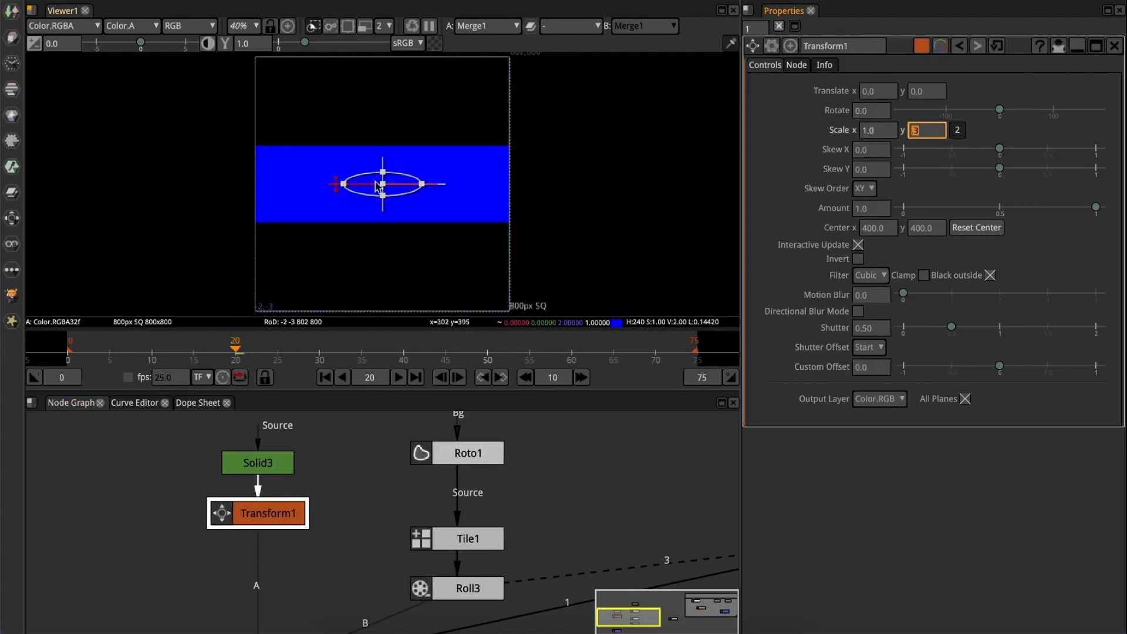
- Move the blue band down to a vertical translation of about -281 and insert a Transform node after the Roll node
left_click_drag(383, 184, 382, 273)
middle_click_drag(486, 592, 491, 477)
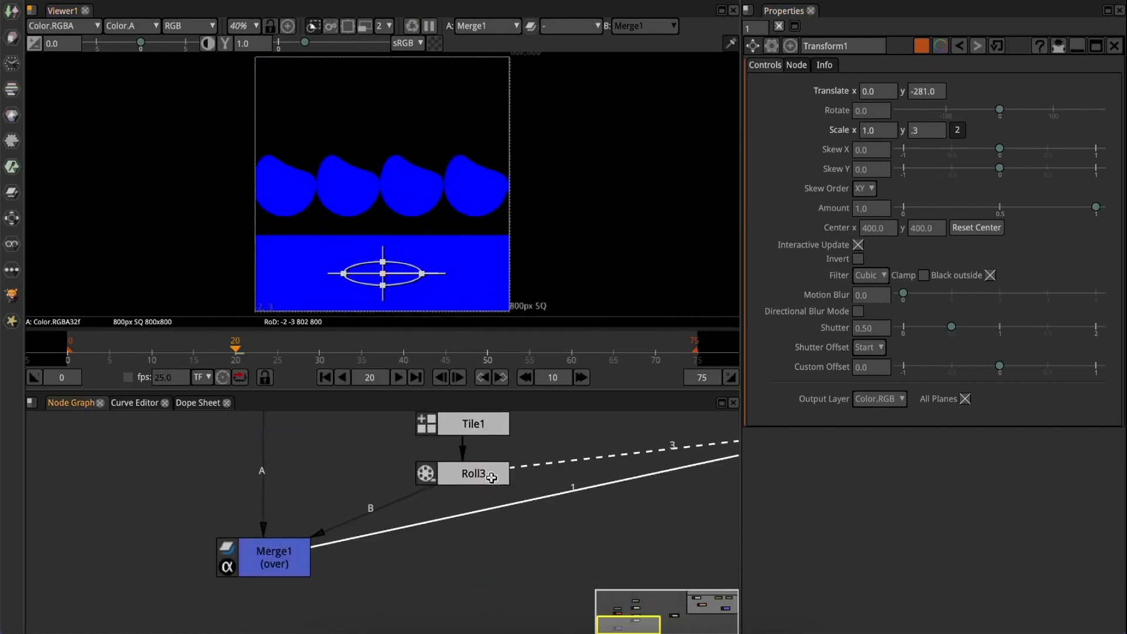
left_click(468, 474)
key("t")
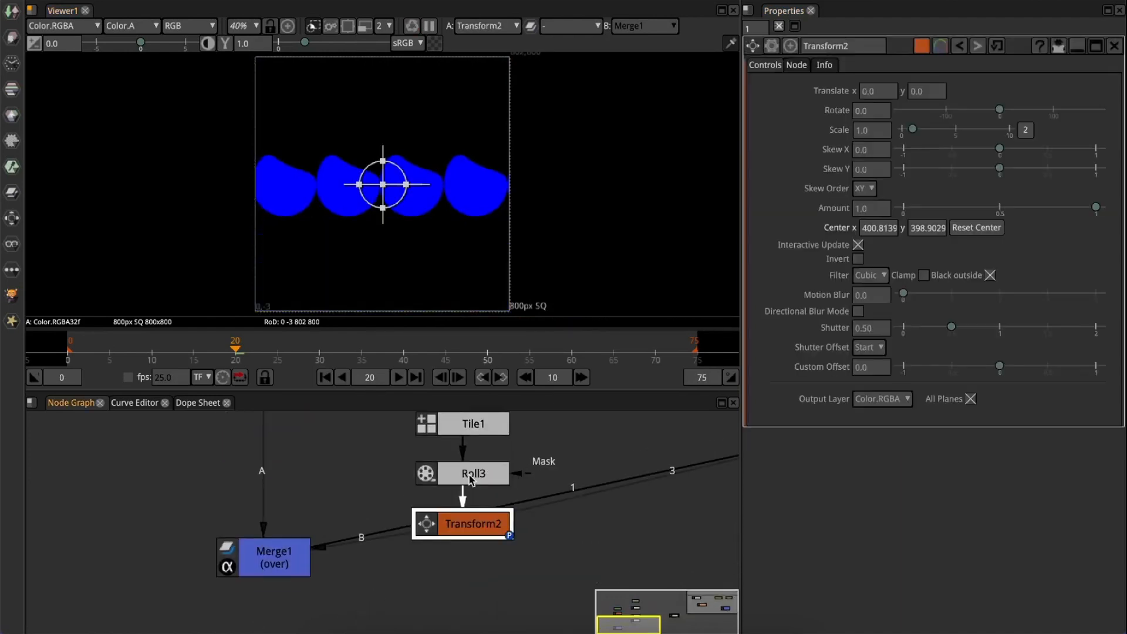
- Move the Merge node further down, view its output, and lower the tiled shapes to a vertical translation of about -168
left_click_drag(280, 610, 280, 620)
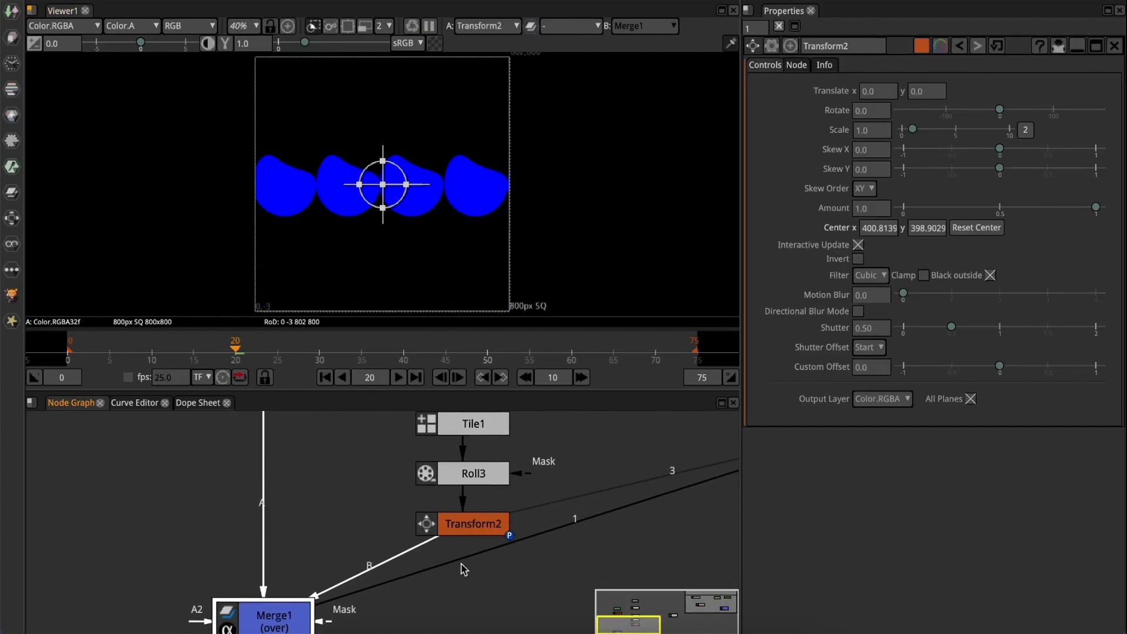
scroll(360, 522, "down", 2)
key("1")
left_click(444, 523)
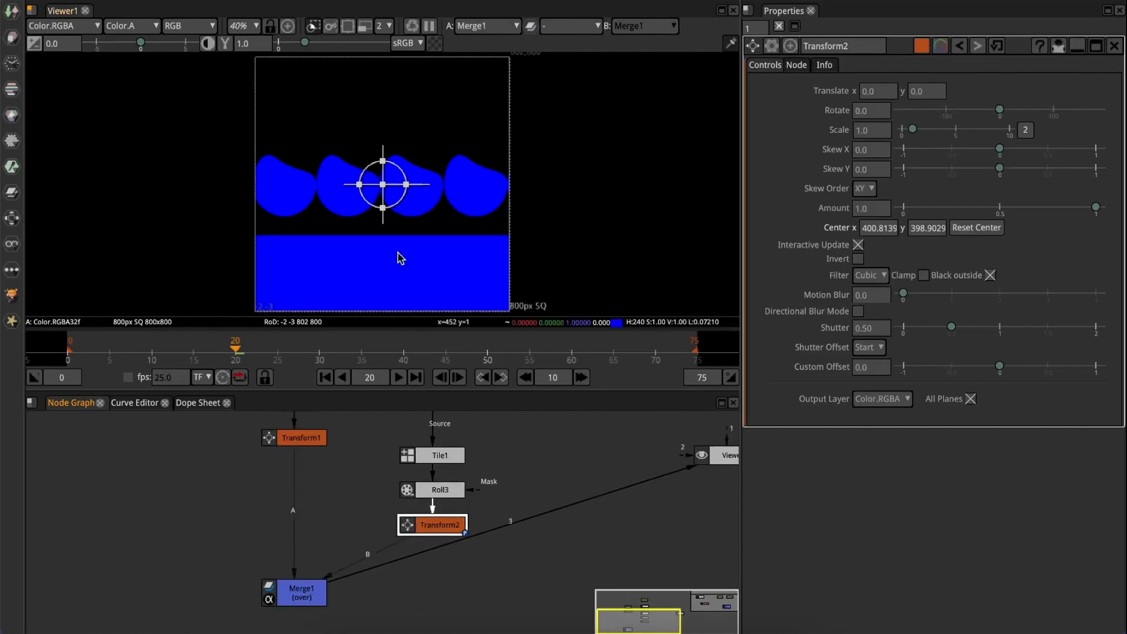
left_click_drag(383, 186, 379, 244)
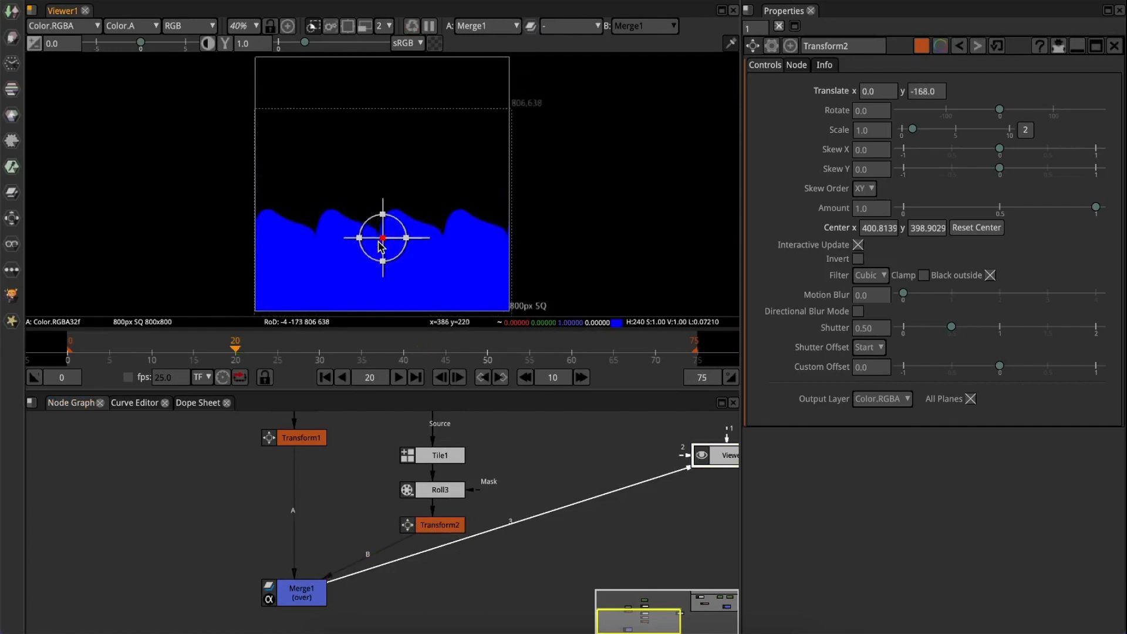
- Close all node properties and play back the merged wave animation in the maximized, fitted viewer
left_click(779, 25)
middle_click_drag(581, 211, 596, 209)
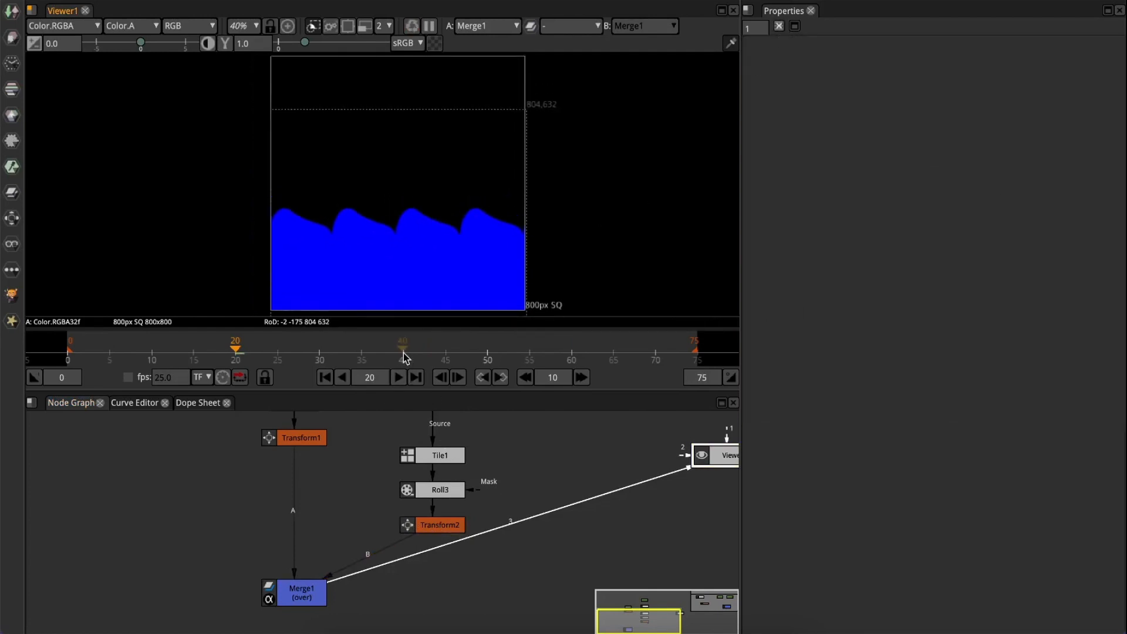
key("space")
key("f")
left_click(591, 624)
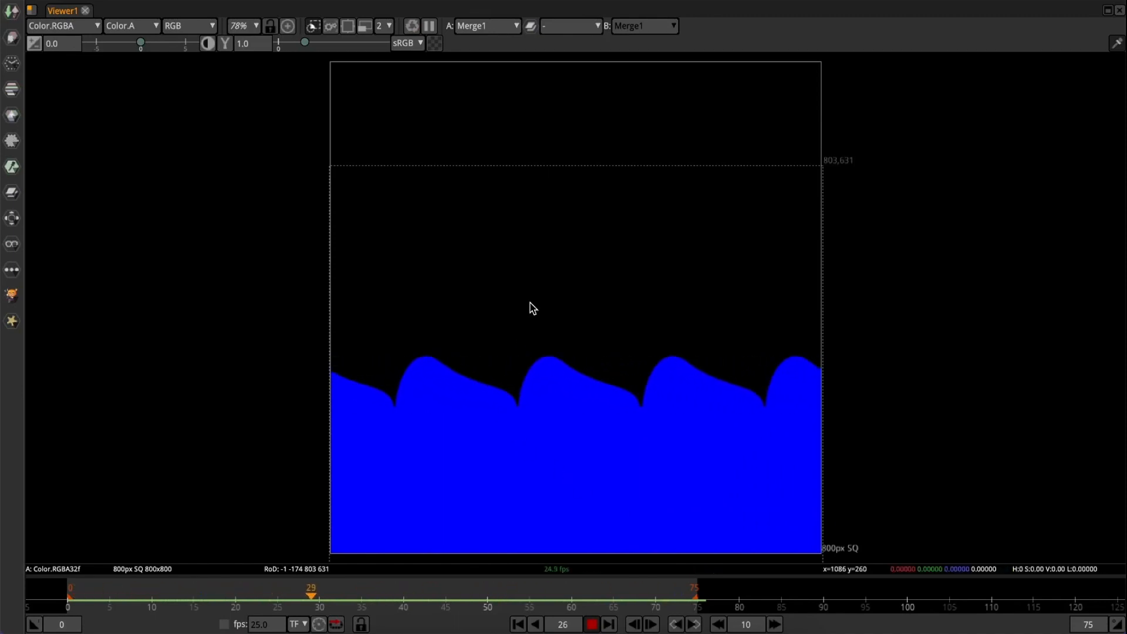
key("space")
left_click(400, 378)
- Add a Backdrop around all the nodes that build the blue hills, including their Merge node
scroll(356, 475, "down", 4)
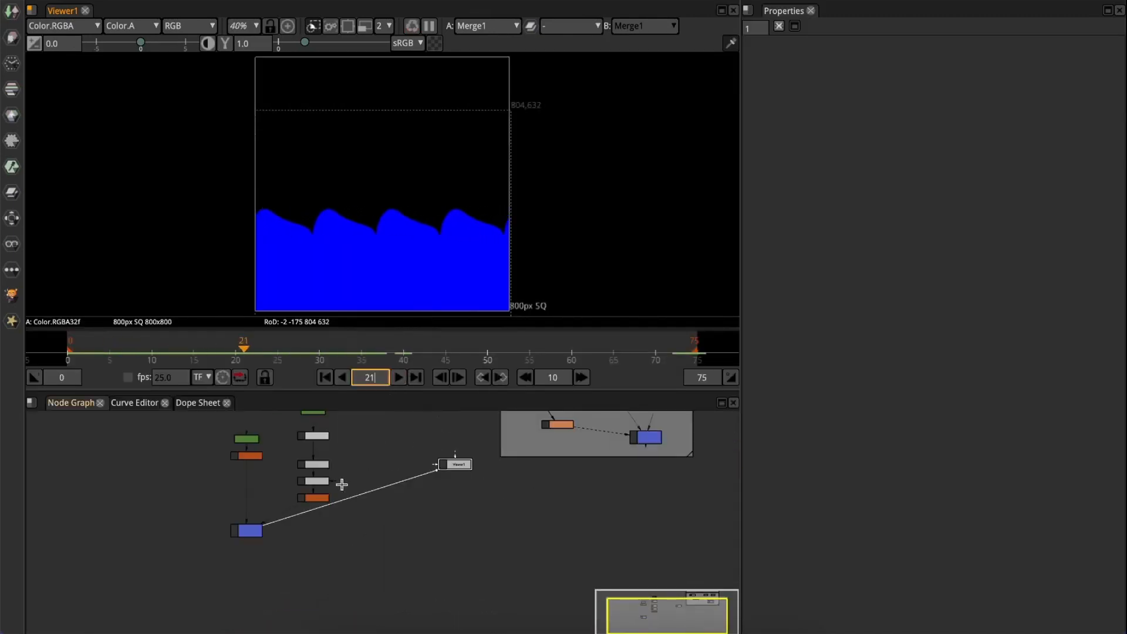
middle_click_drag(364, 509, 405, 565)
left_click_drag(237, 434, 417, 620)
left_click(12, 271)
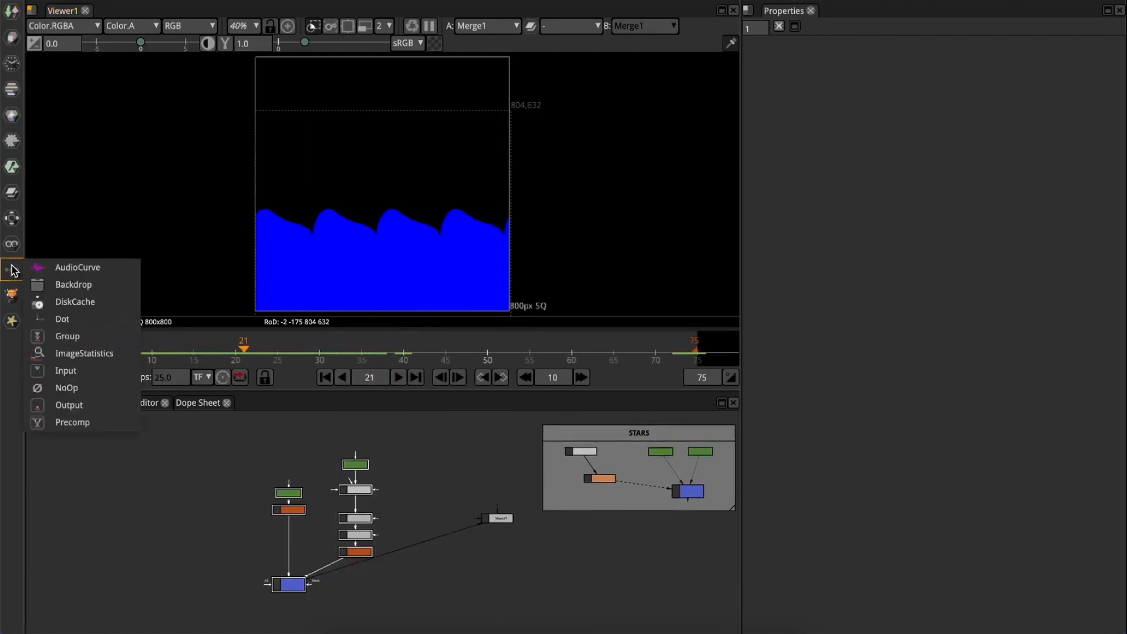
left_click(76, 285)
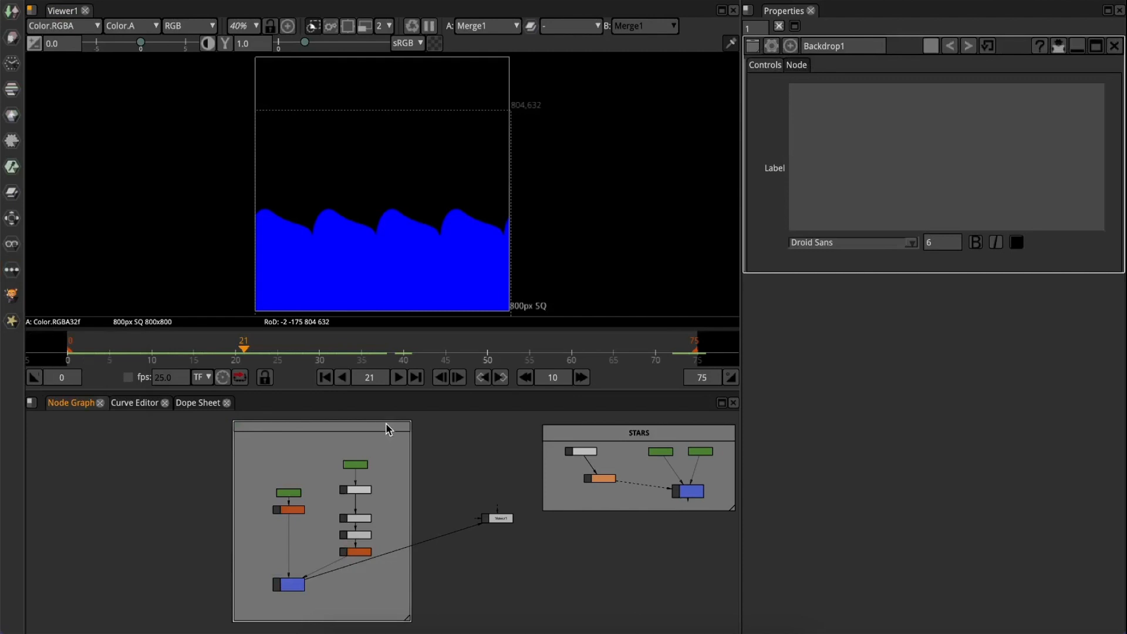
- Name the new Backdrop HILLS and make its name label bold at size 10
double_click(844, 46)
type("HILLS")
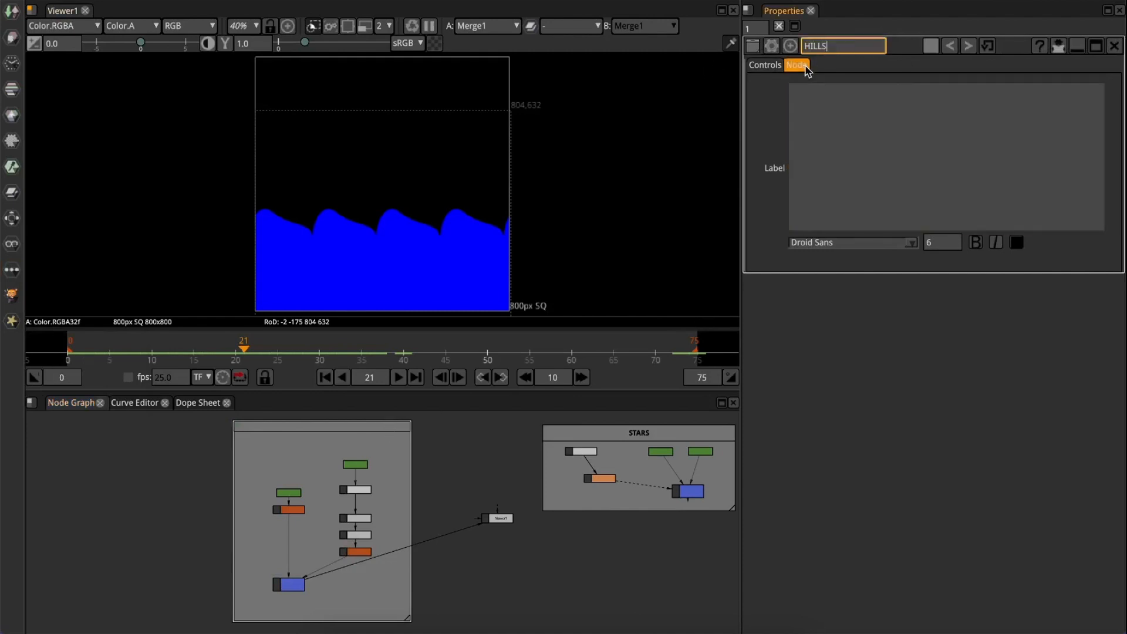
key("Return")
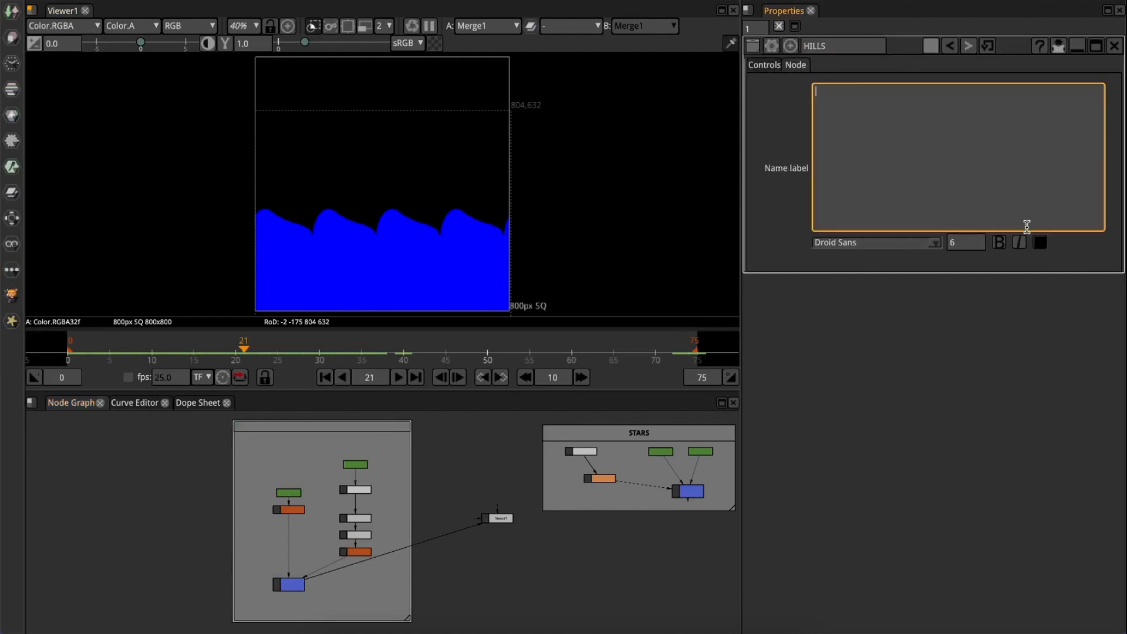
left_click(999, 242)
type("10")
key("Return")
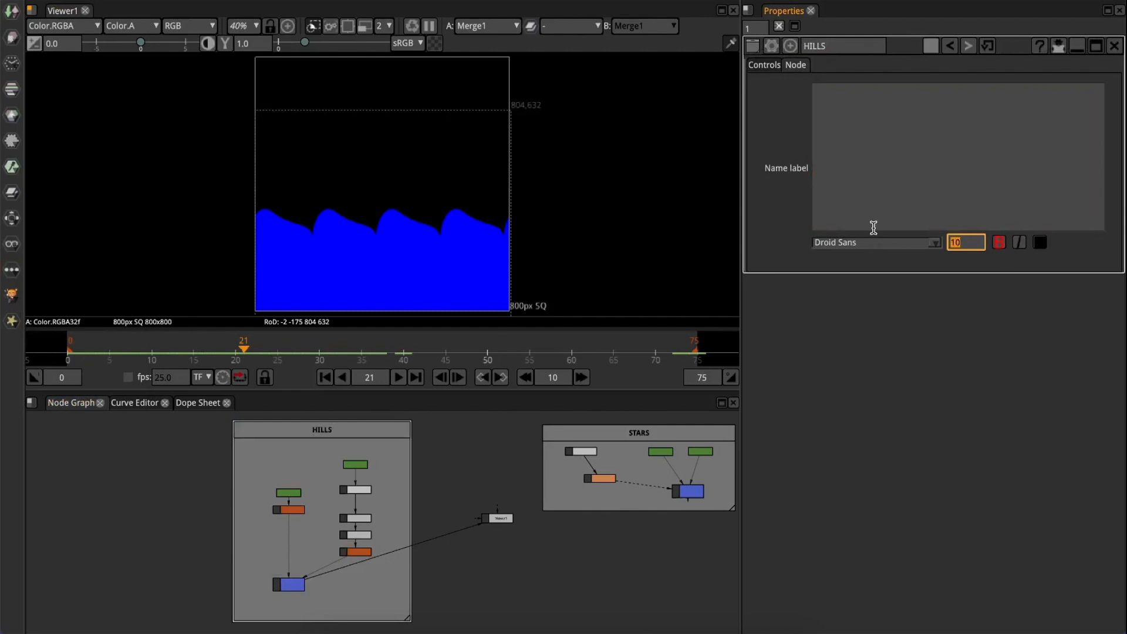
left_click(467, 473)
key("l")
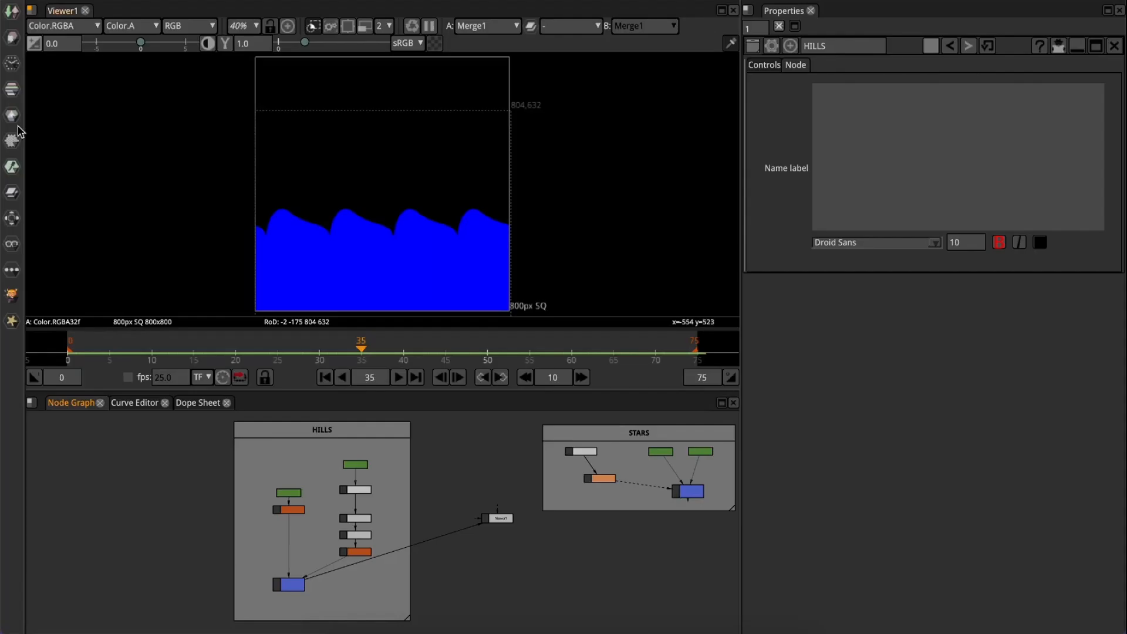
- Add a Read node that loads rock.png from the alexost_Natron_LoopAnimation folder
left_click(12, 12)
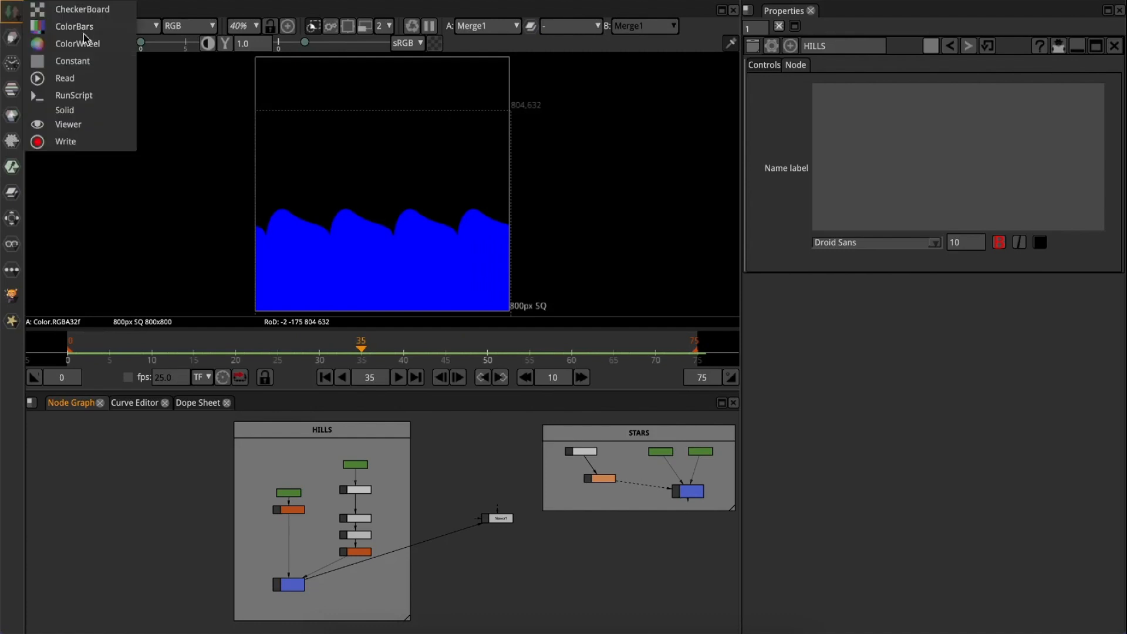
left_click(85, 82)
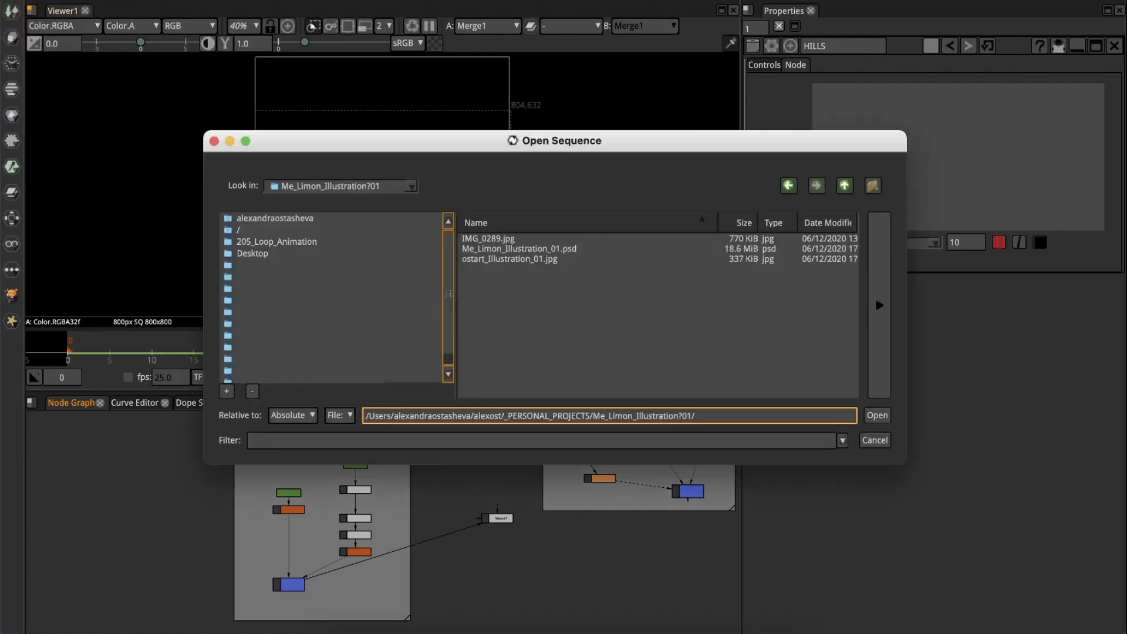
left_click(280, 248)
double_click(472, 248)
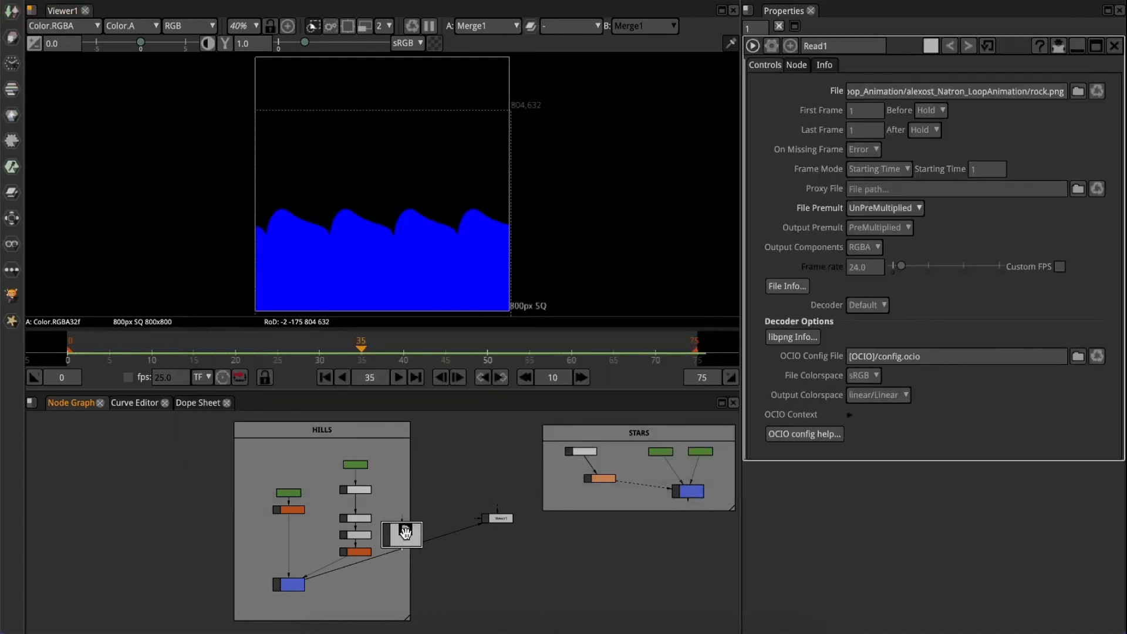
- Place the rock.png Read node to the right of the STARS backdrop and give the Node Graph more height
left_click_drag(405, 532, 177, 465)
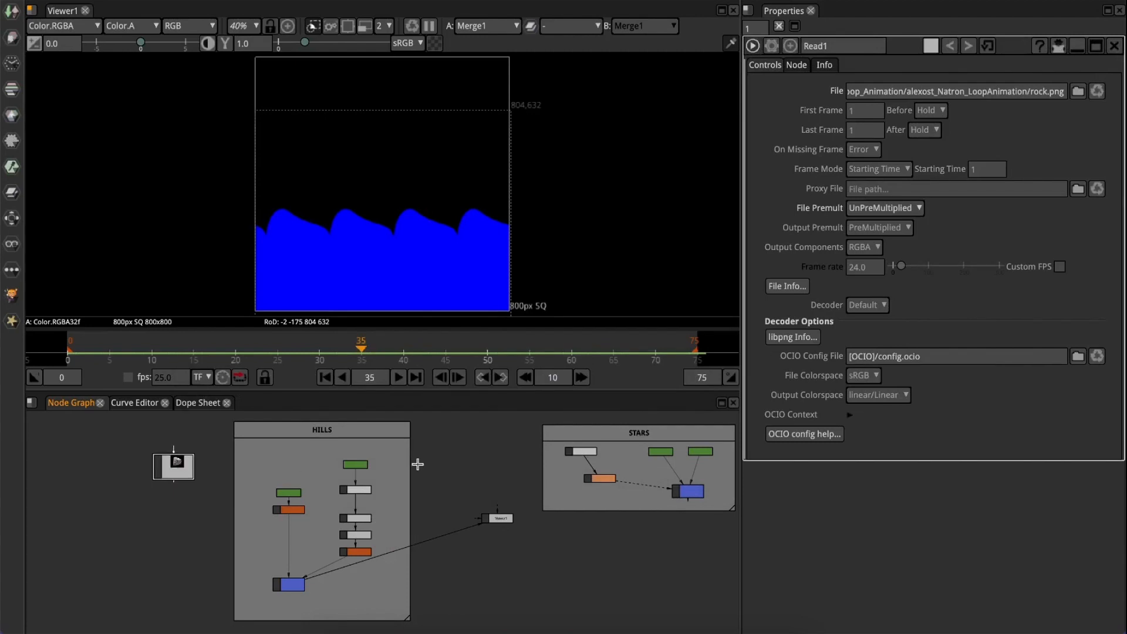
scroll(418, 464, "up", 1)
middle_click_drag(417, 465, 282, 484)
left_click_drag(305, 390, 308, 304)
middle_click_drag(365, 395, 445, 418)
left_click_drag(66, 417, 571, 412)
middle_click_drag(538, 426, 194, 479)
left_click_drag(228, 459, 554, 416)
scroll(579, 452, "down", 1)
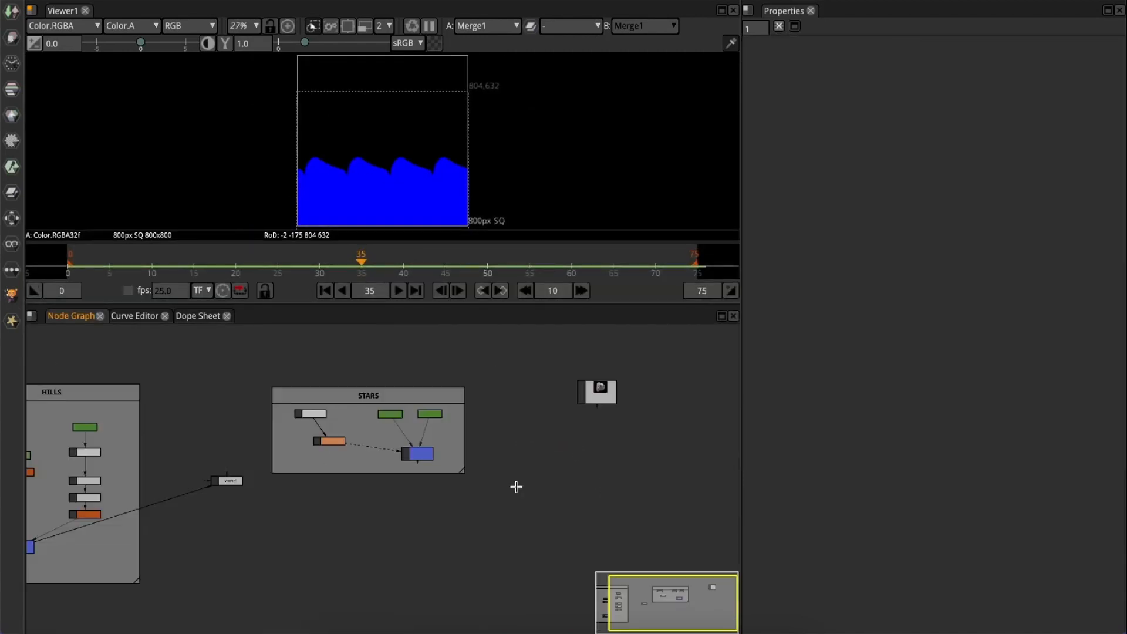
- Add a Merge node below the rock Read node with B from the HILLS Merge and A from the rock image, and view its output
key("space")
scroll(488, 372, "up", 2)
middle_click_drag(495, 379, 699, 532)
key("m")
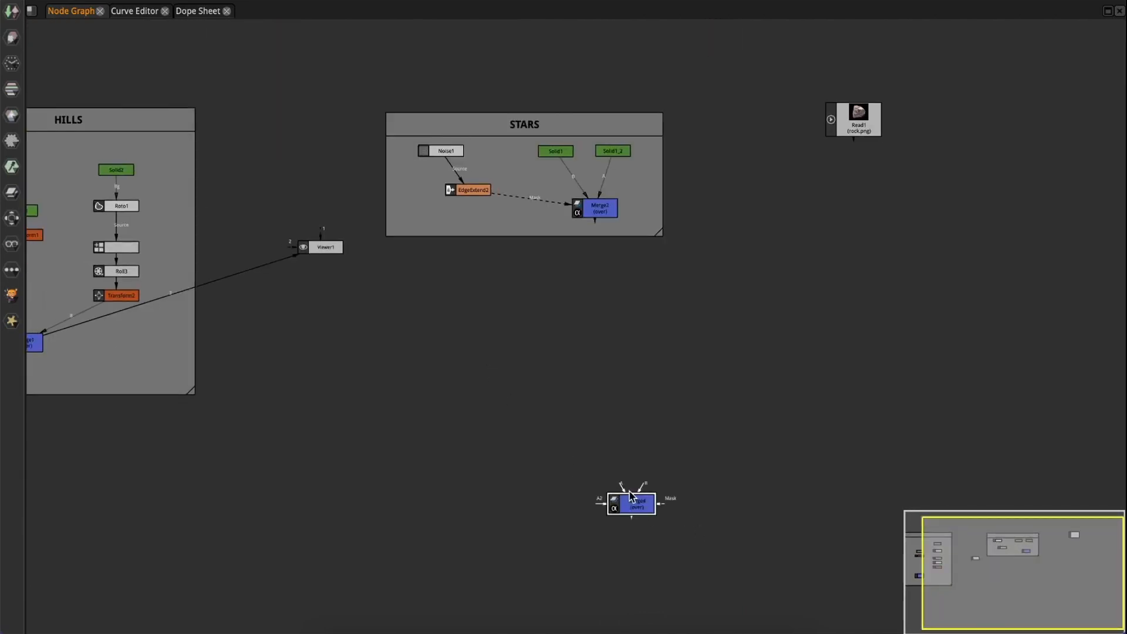
left_click_drag(644, 489, 37, 342)
left_click_drag(791, 286, 876, 122)
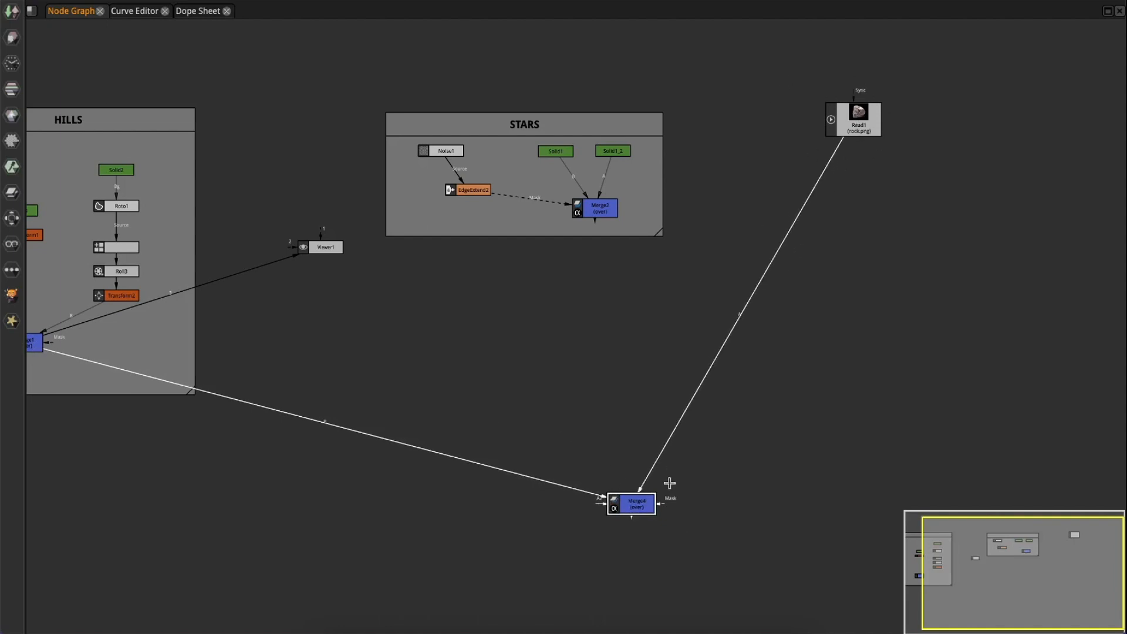
left_click_drag(630, 502, 821, 446)
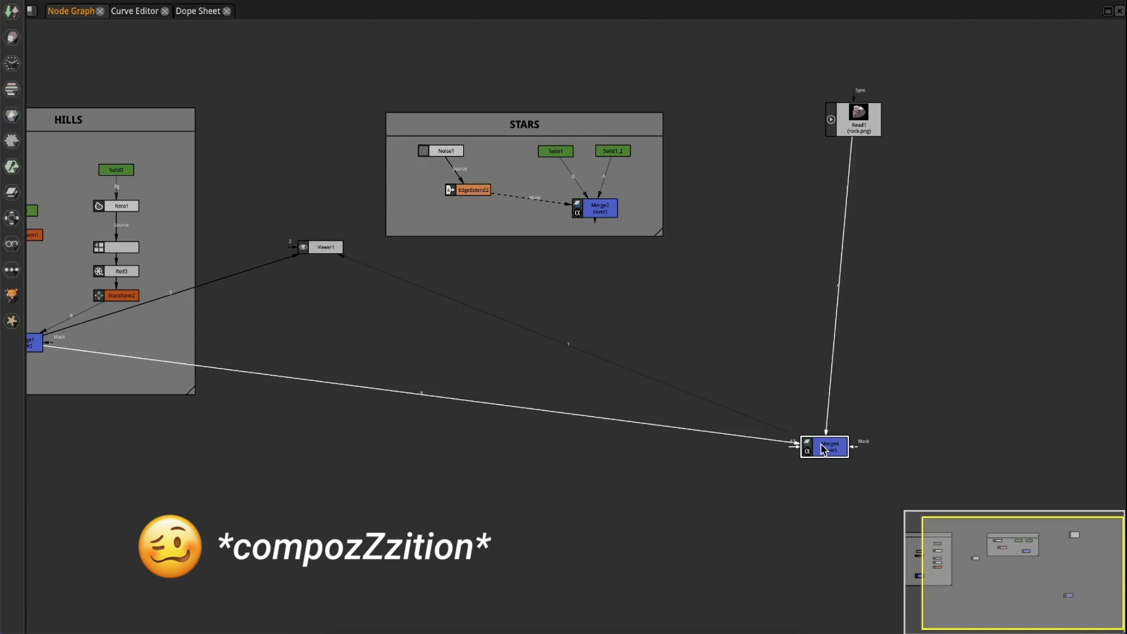
key("space")
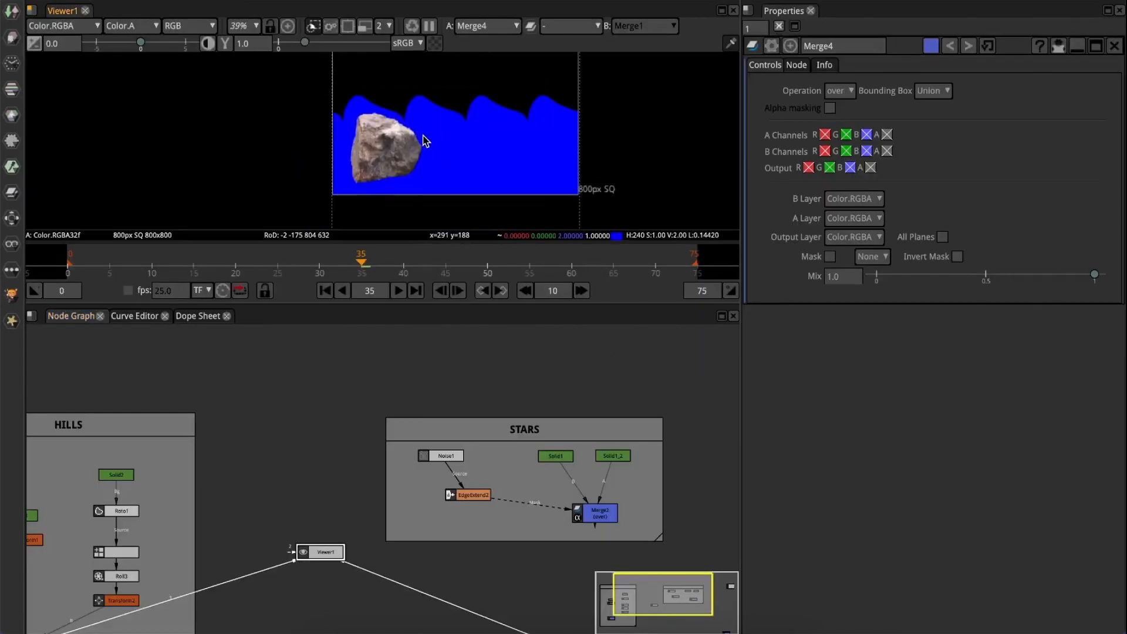
- Insert a Roll node directly below the rock Read node and set its X offset to about 1627
scroll(425, 141, "up", 3)
middle_click_drag(583, 553, 455, 569)
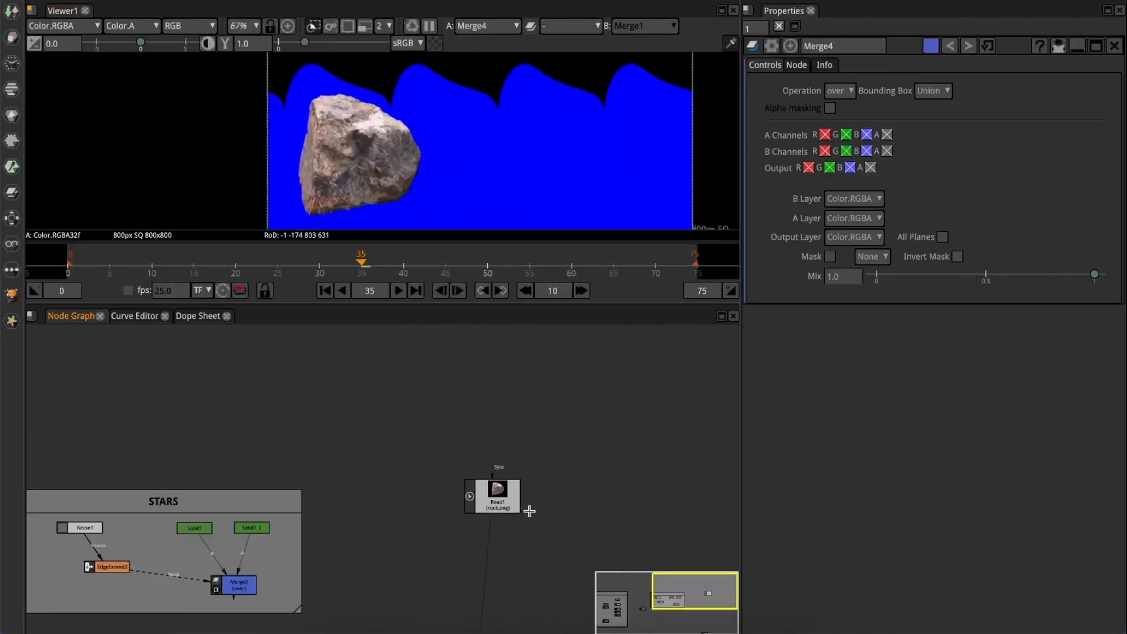
left_click(499, 500)
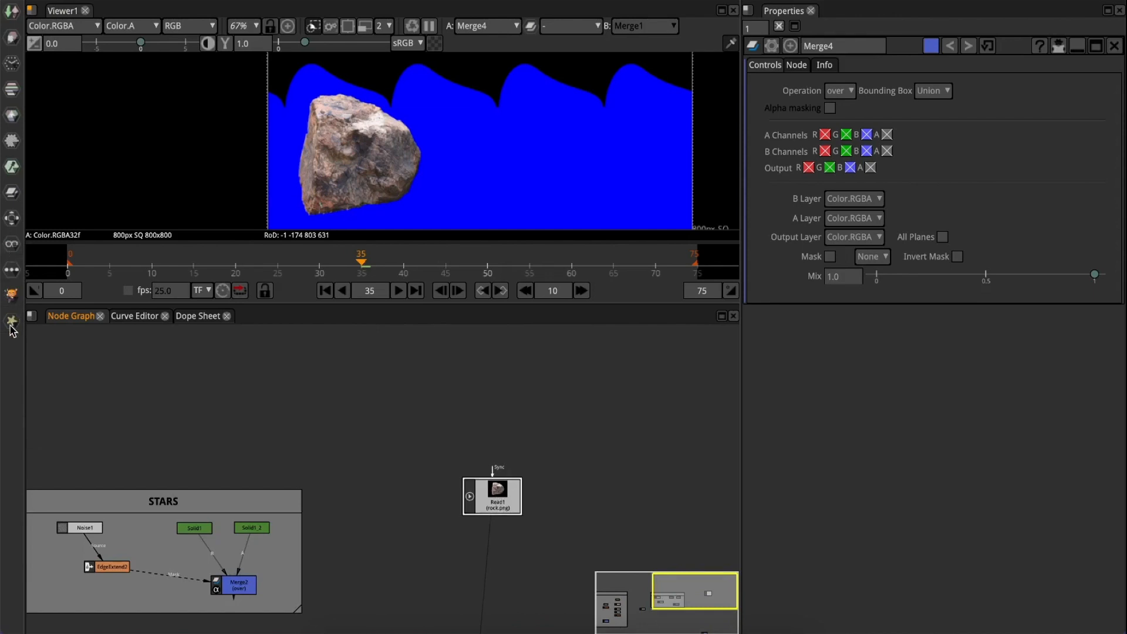
left_click(10, 325)
mouse_move(64, 382)
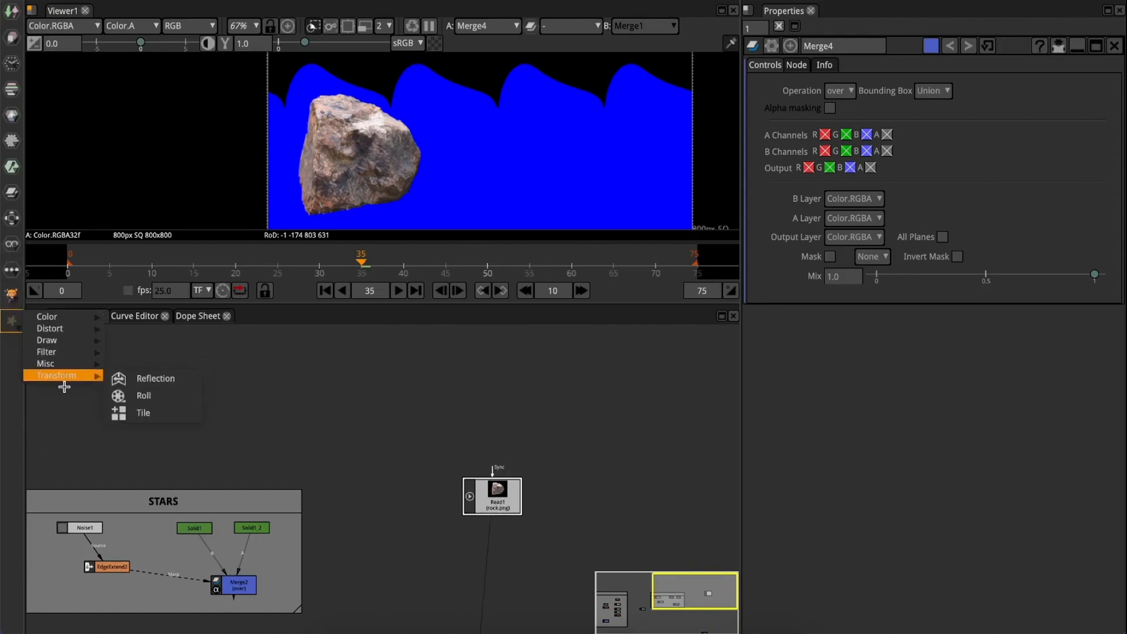
left_click(164, 395)
left_click_drag(499, 533, 501, 551)
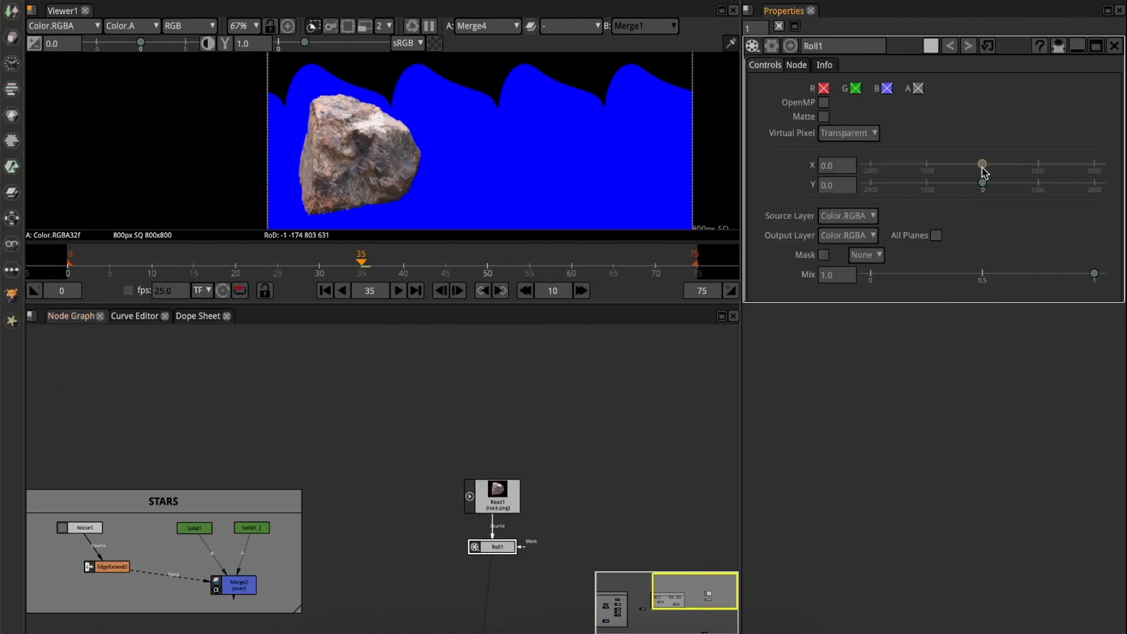
left_click_drag(981, 164, 1074, 166)
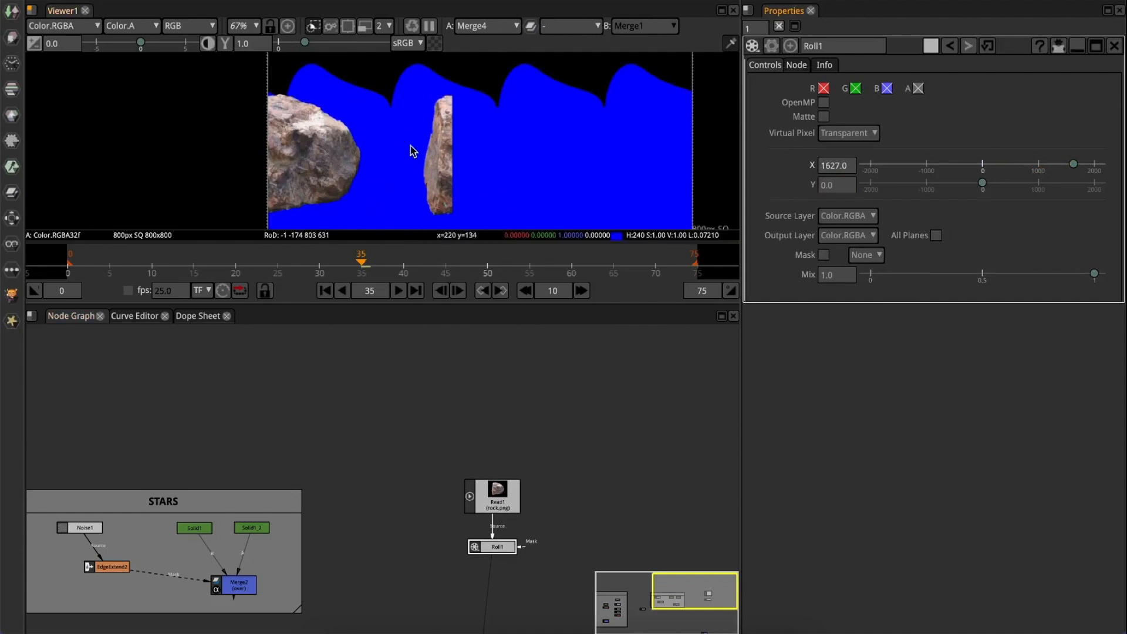
- Open the rock Read node's properties and examine how the rolled rock is cut off within the 800px frame
double_click(503, 497)
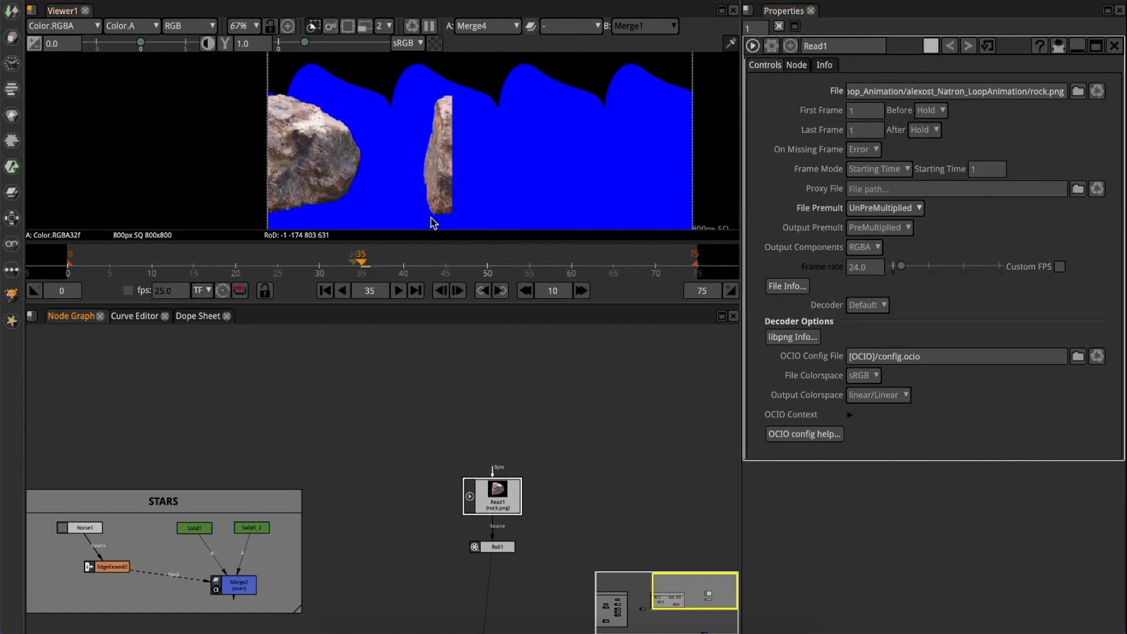
scroll(382, 136, "down", 4)
scroll(383, 137, "down", 3)
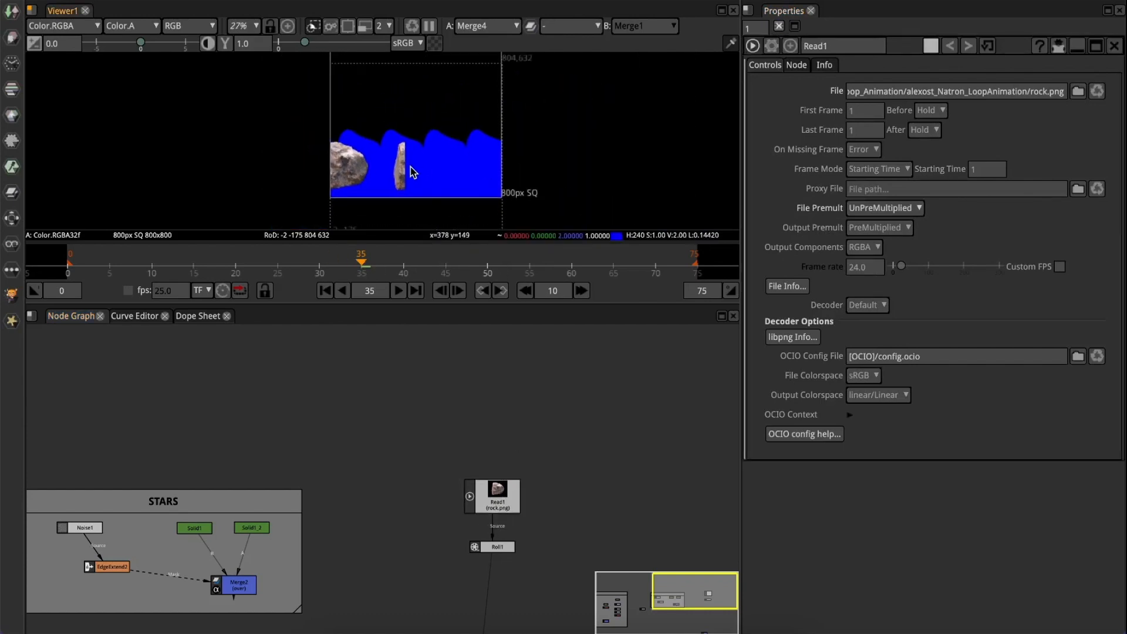
scroll(411, 171, "up", 6)
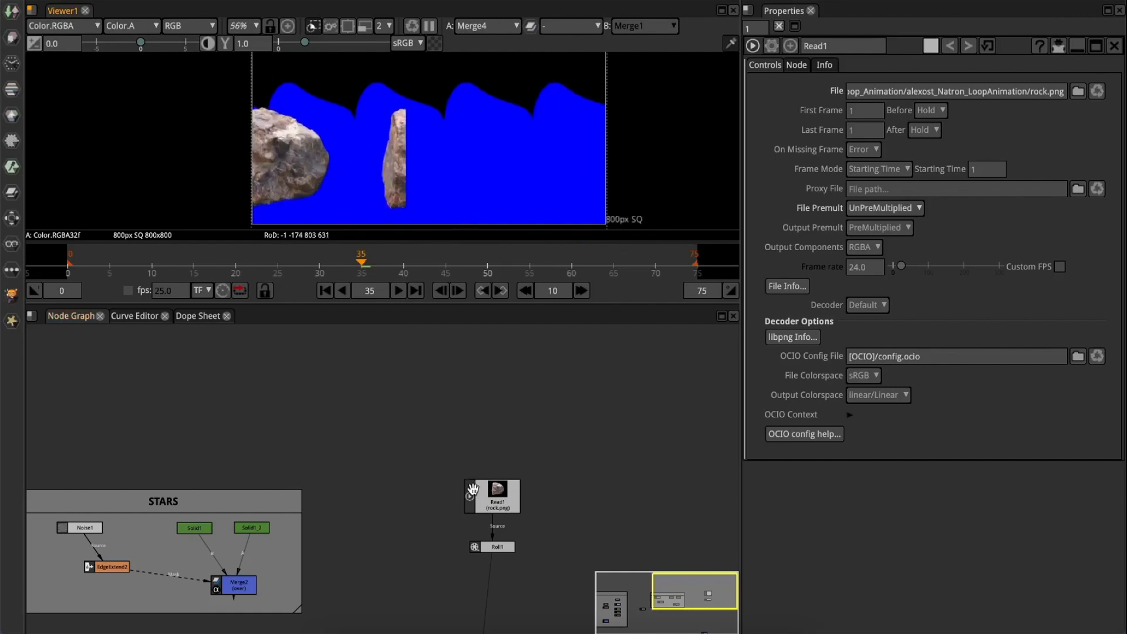
double_click(472, 489)
- Move the rock's Roll node down to make room and add an unconnected Solid node to the right of the Read node
middle_click_drag(618, 519, 611, 406)
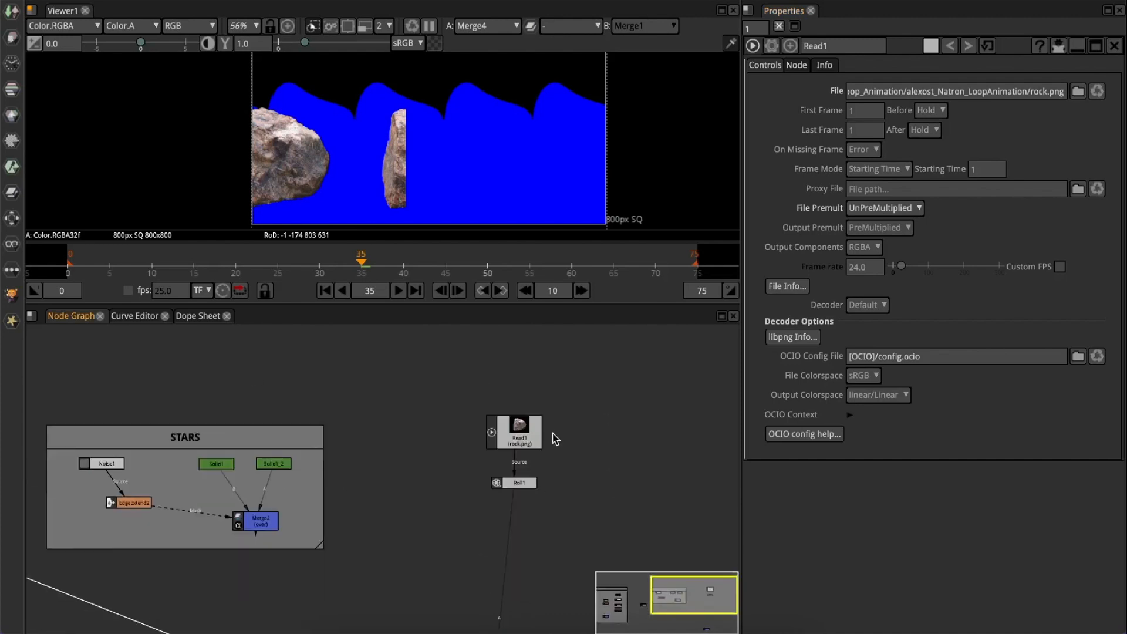
left_click_drag(520, 486, 520, 536)
left_click(623, 471)
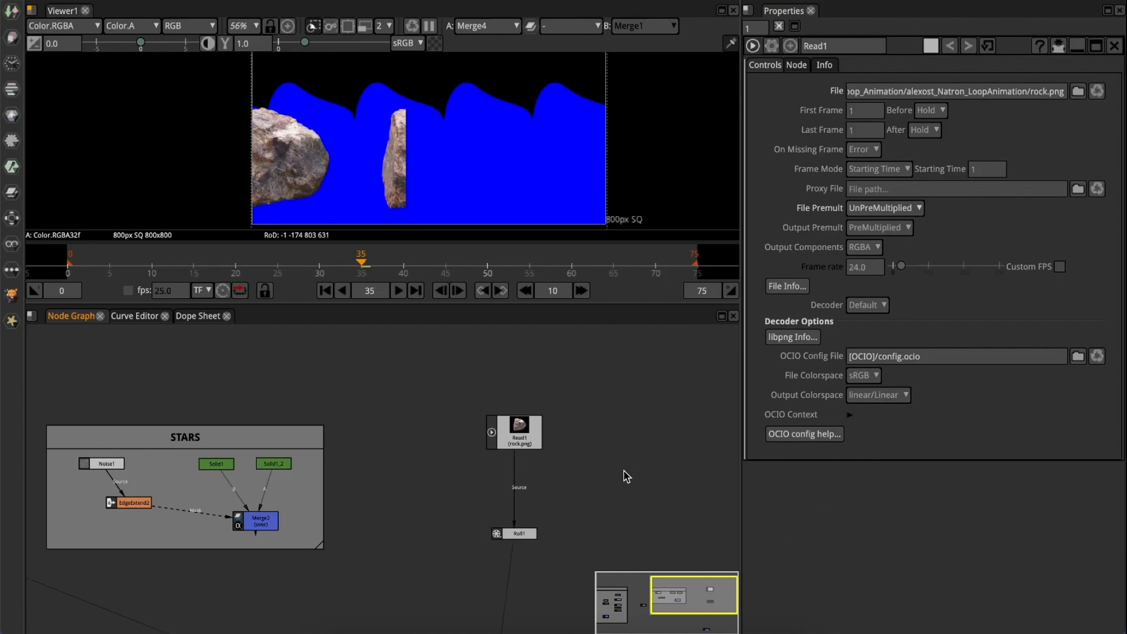
key("Tab")
type("Soli")
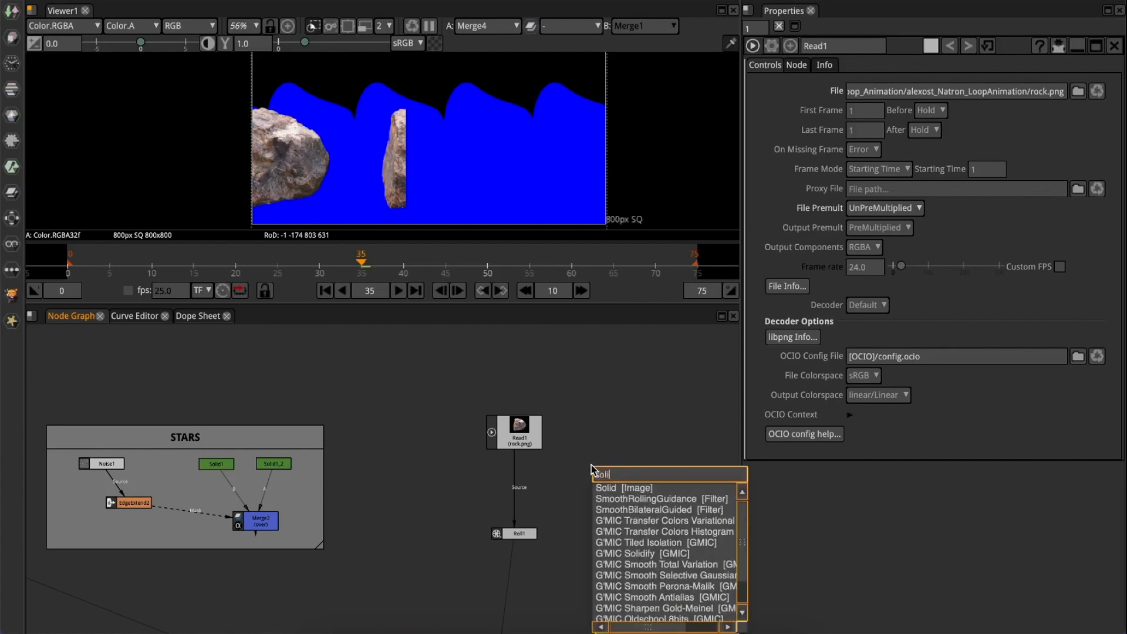
key("Down")
key("Return")
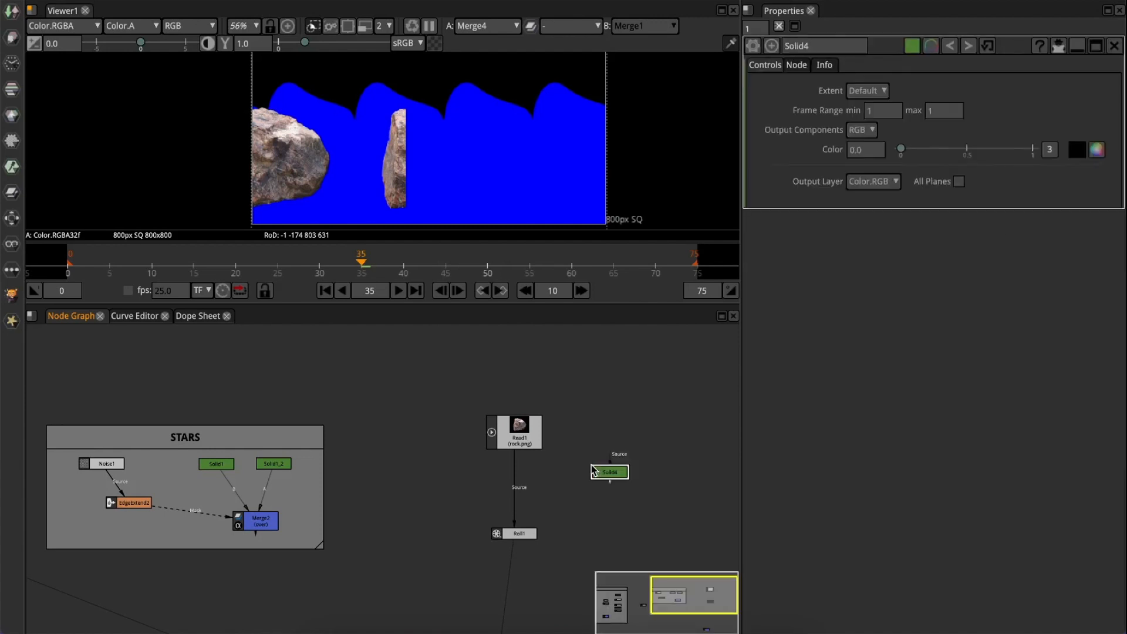
- Insert a Merge node between the rock Read node and its Roll node, with B from the Read and A from the Solid
left_click_drag(604, 474, 511, 569)
key("m")
left_click_drag(548, 504, 509, 489)
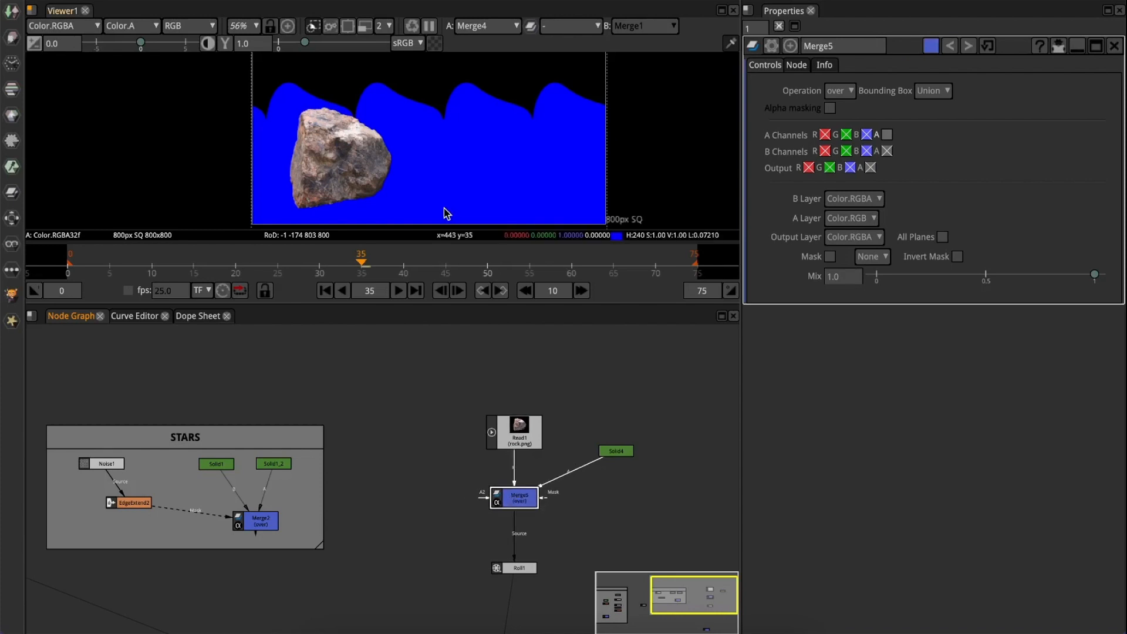
scroll(445, 212, "down", 3)
- Set the rock Roll node's X offset to about 91
left_click(517, 567)
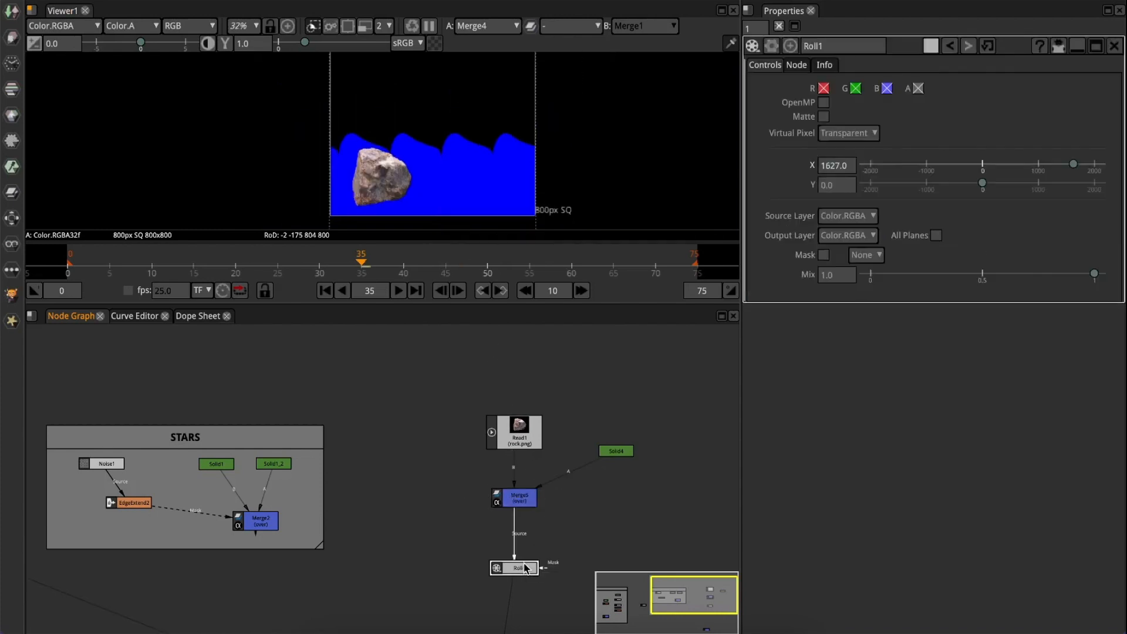
left_click_drag(888, 172, 993, 171)
scroll(525, 590, "up", 2)
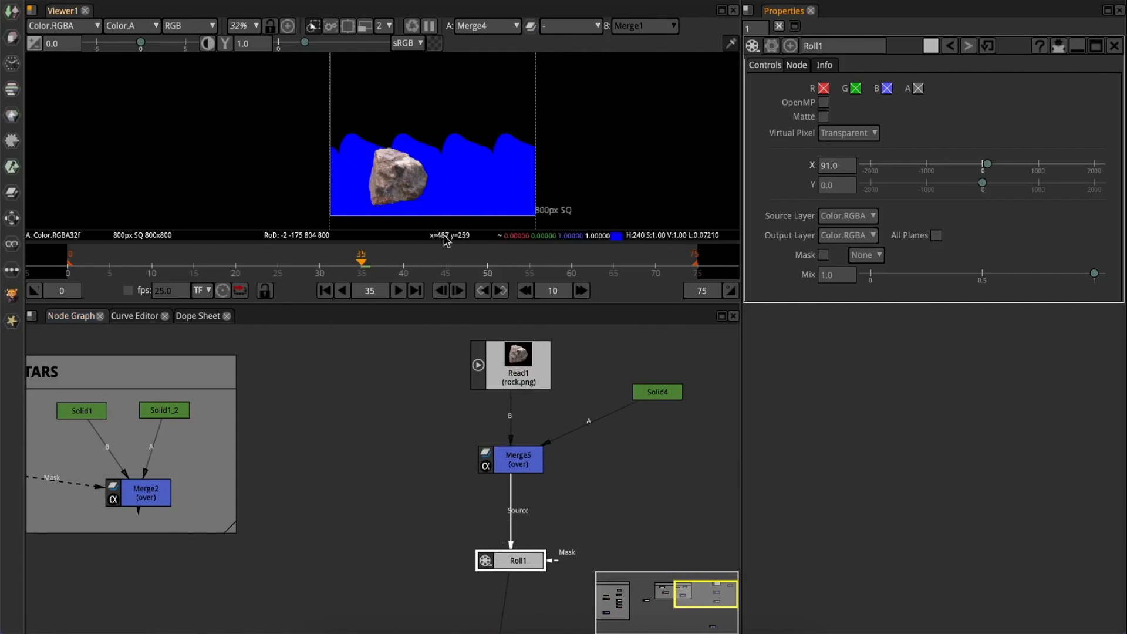
- Align the Solid node beside its Merge and insert a Transform node with scale 0.7 below the rock Read node
left_click_drag(657, 391, 634, 459)
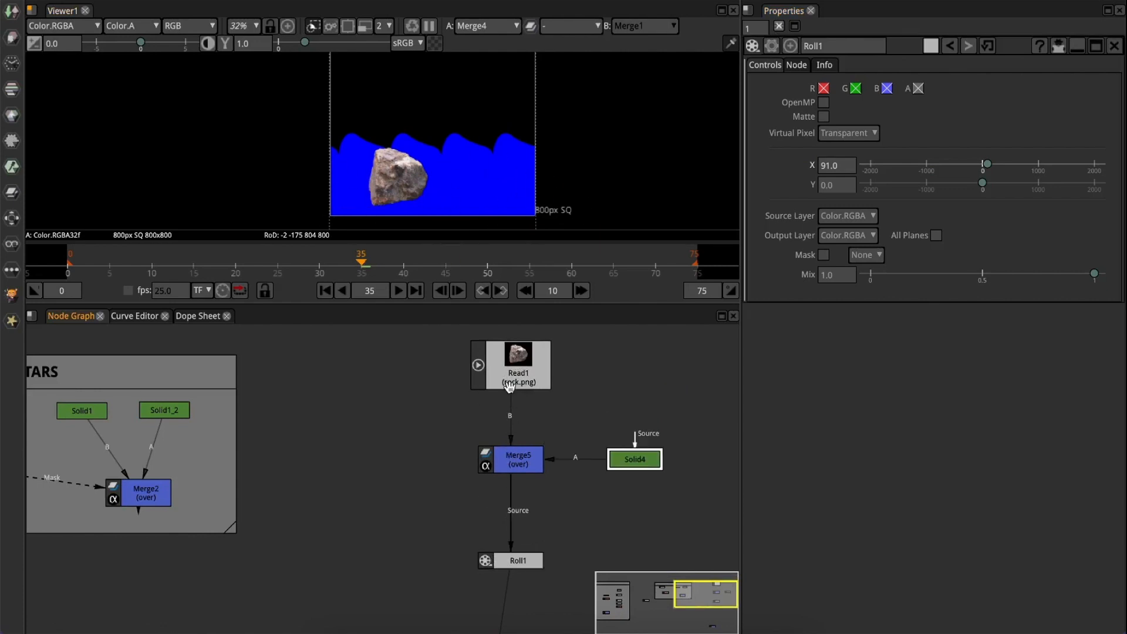
left_click_drag(509, 386, 516, 357)
key("t")
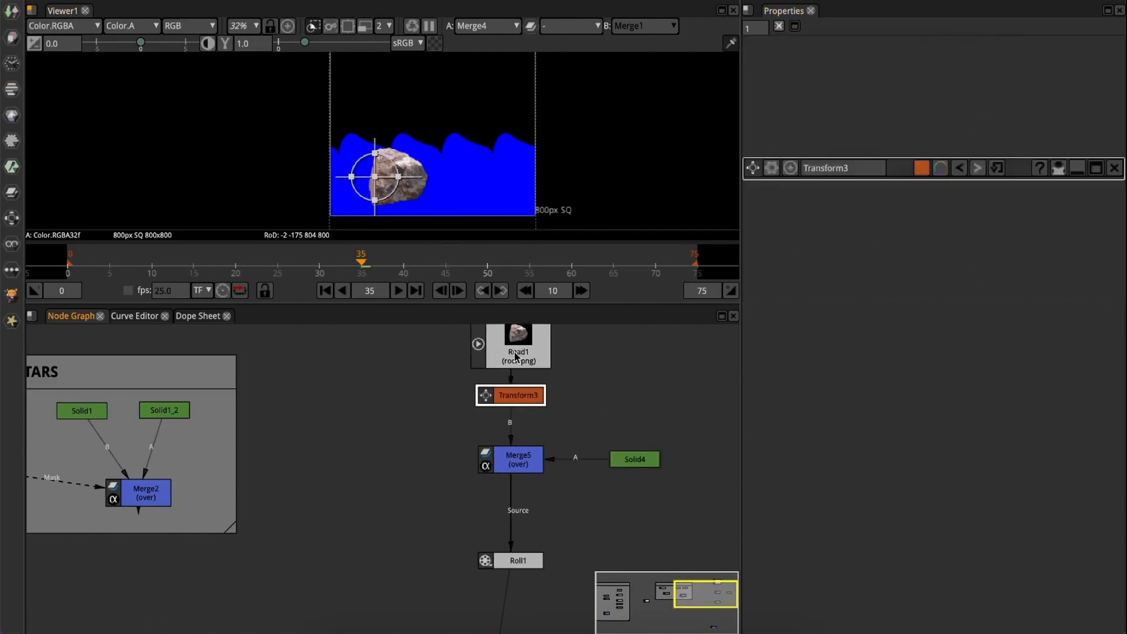
left_click(883, 132)
type(".7")
key("Return")
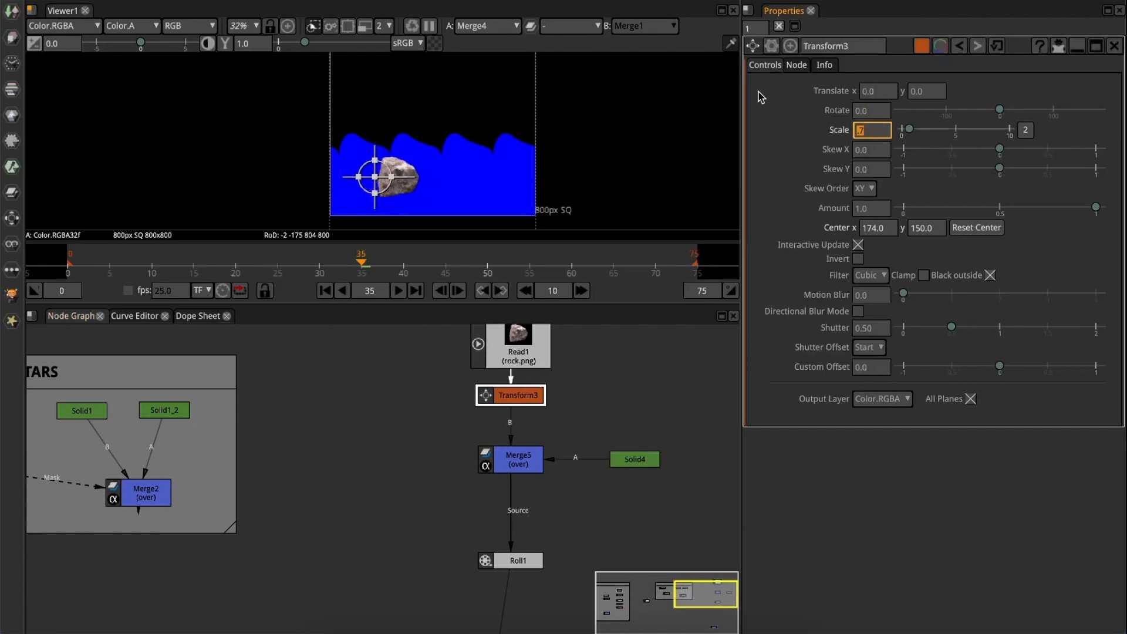
left_click(779, 26)
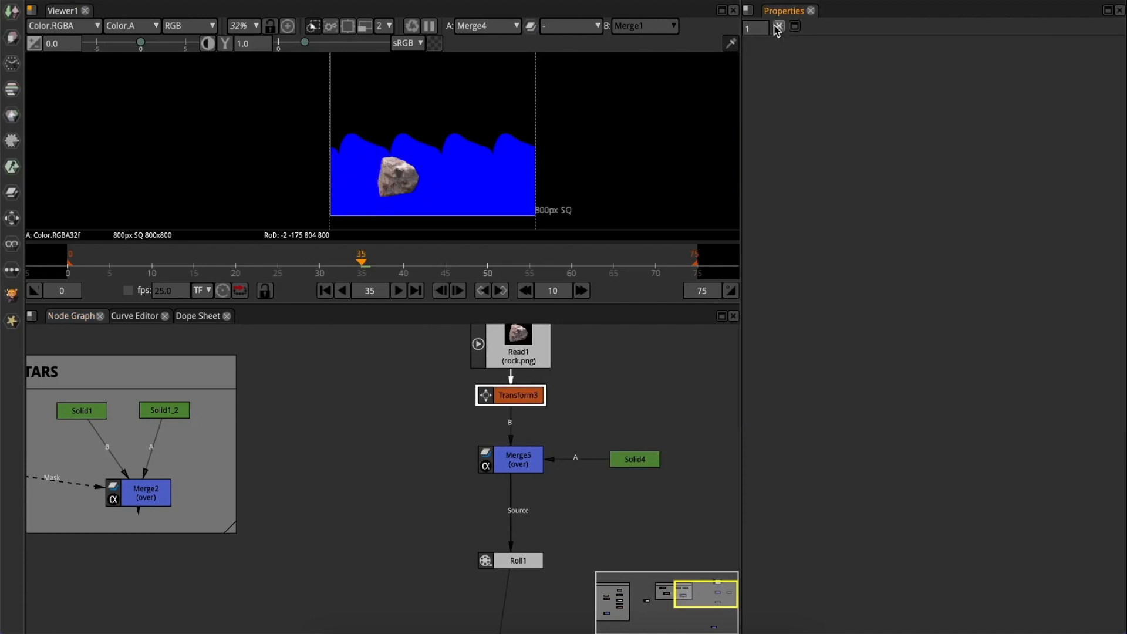
- Set the rock Roll node's X offset to 0 and keyframe it at frame 0
double_click(513, 556)
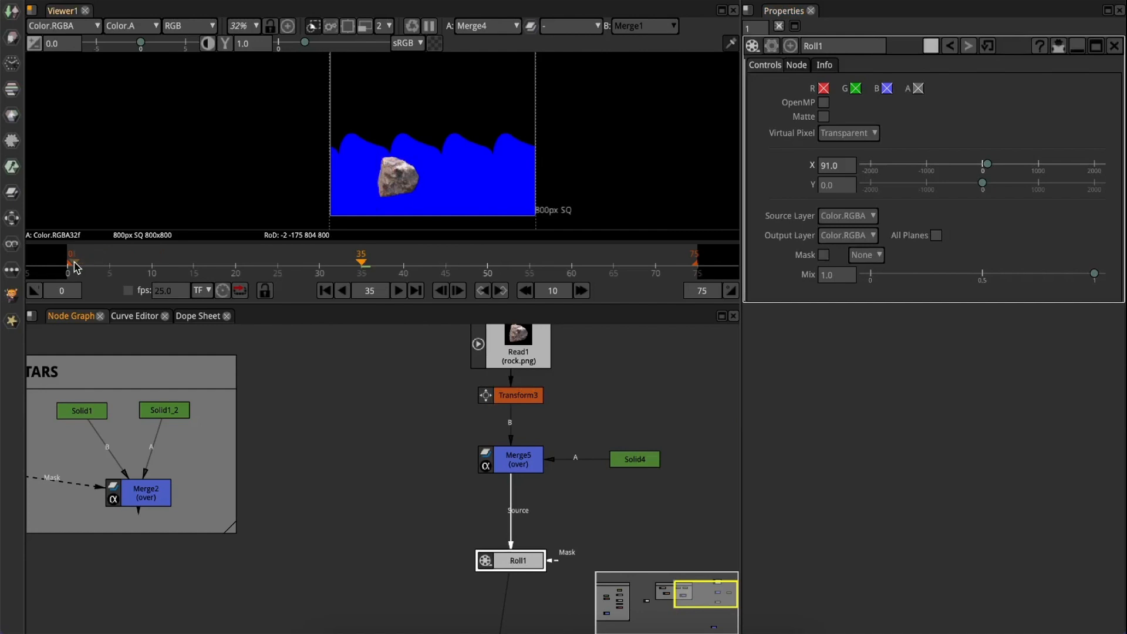
left_click_drag(75, 267, 327, 267)
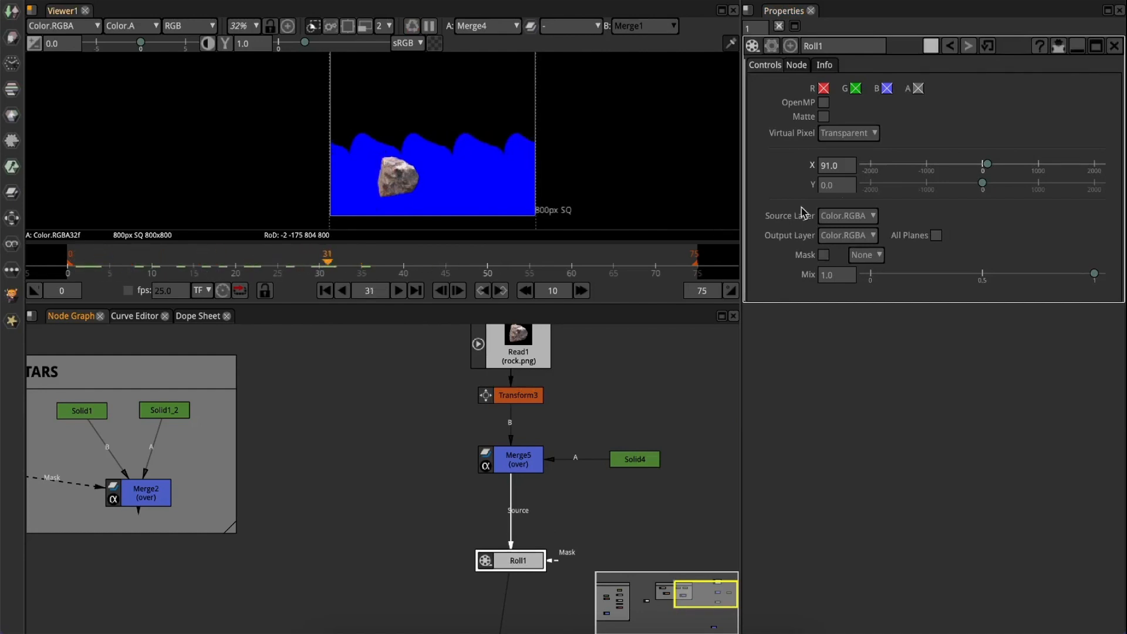
left_click(845, 184)
left_click(847, 169)
type("0")
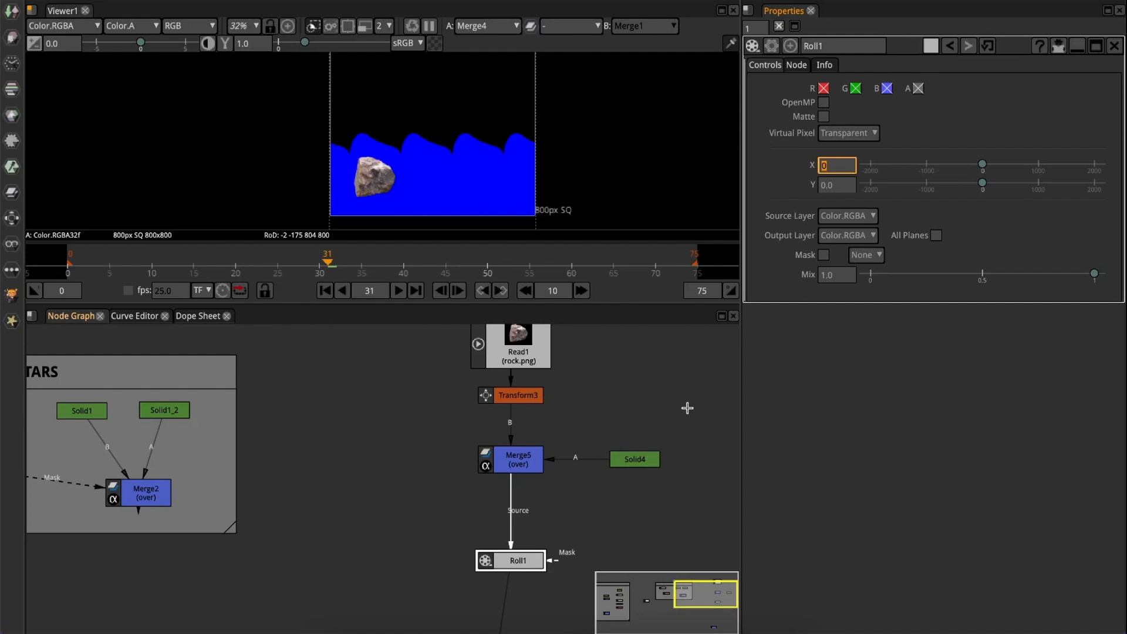
left_click(324, 290)
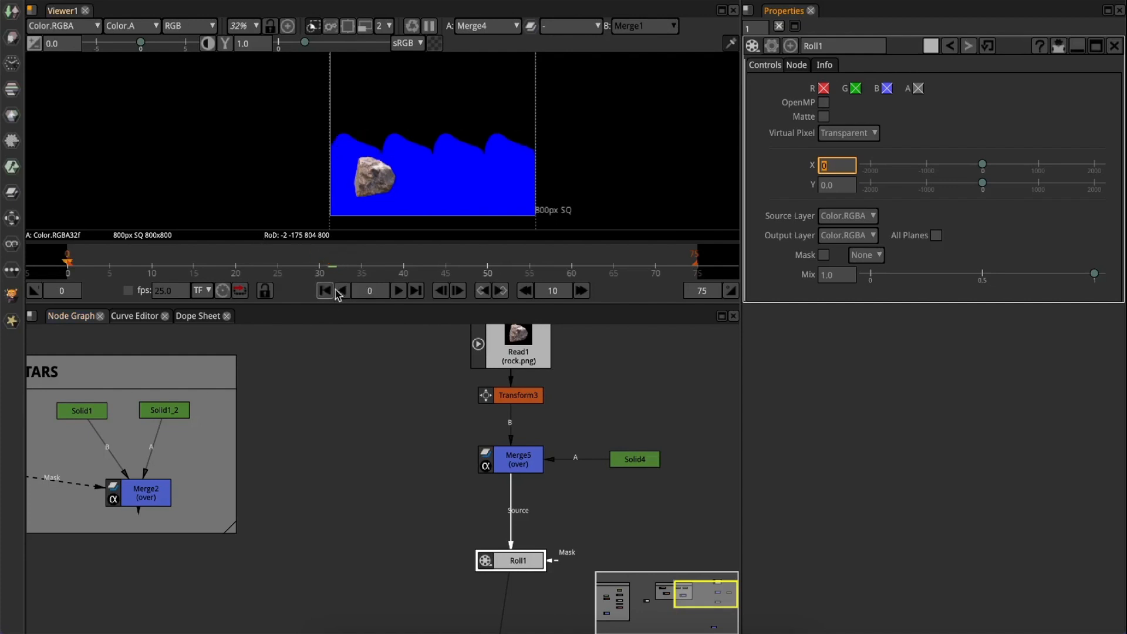
right_click(849, 169)
left_click(866, 171)
- Set the Roll node's X offset to -1600 at frame 75 and compare the rock's position at the first and last frames
left_click(416, 290)
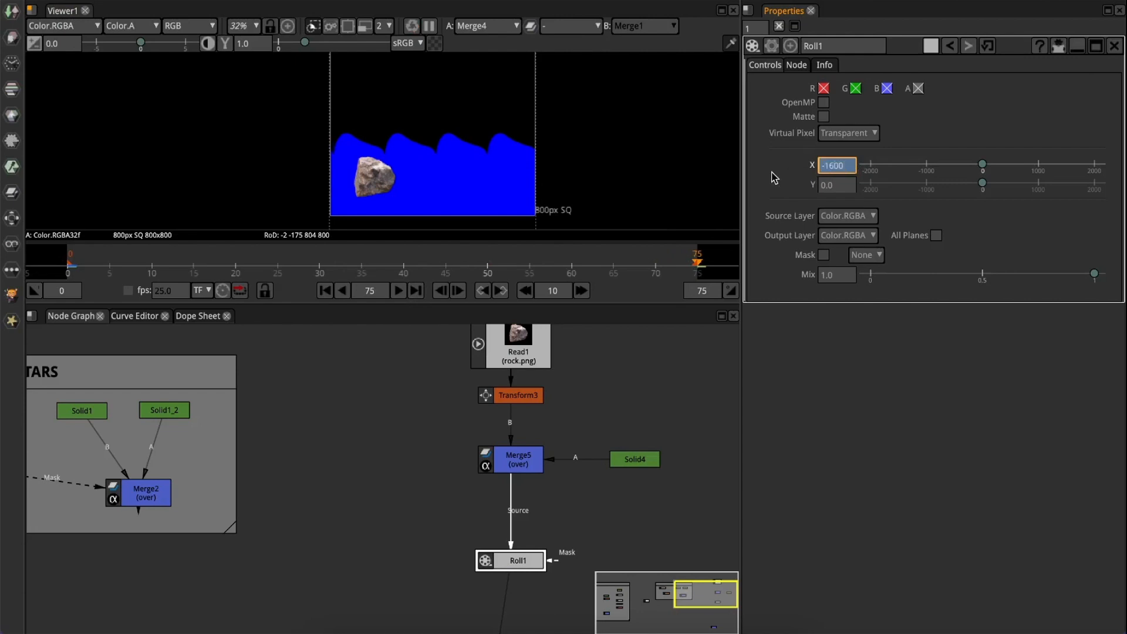
type("-1600")
key("Return")
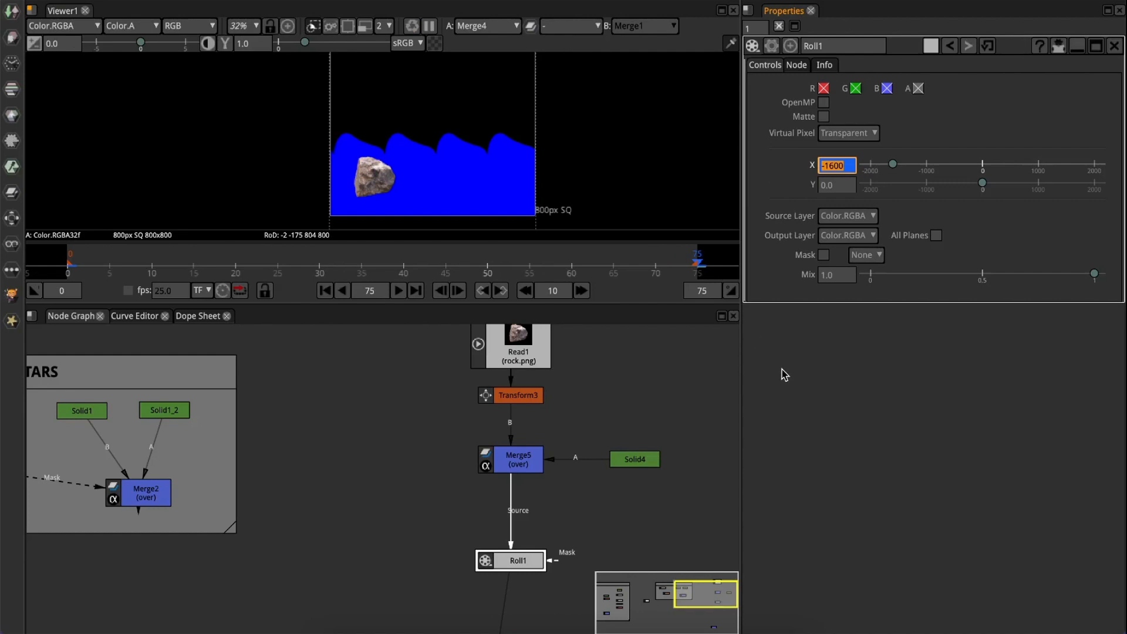
left_click(324, 291)
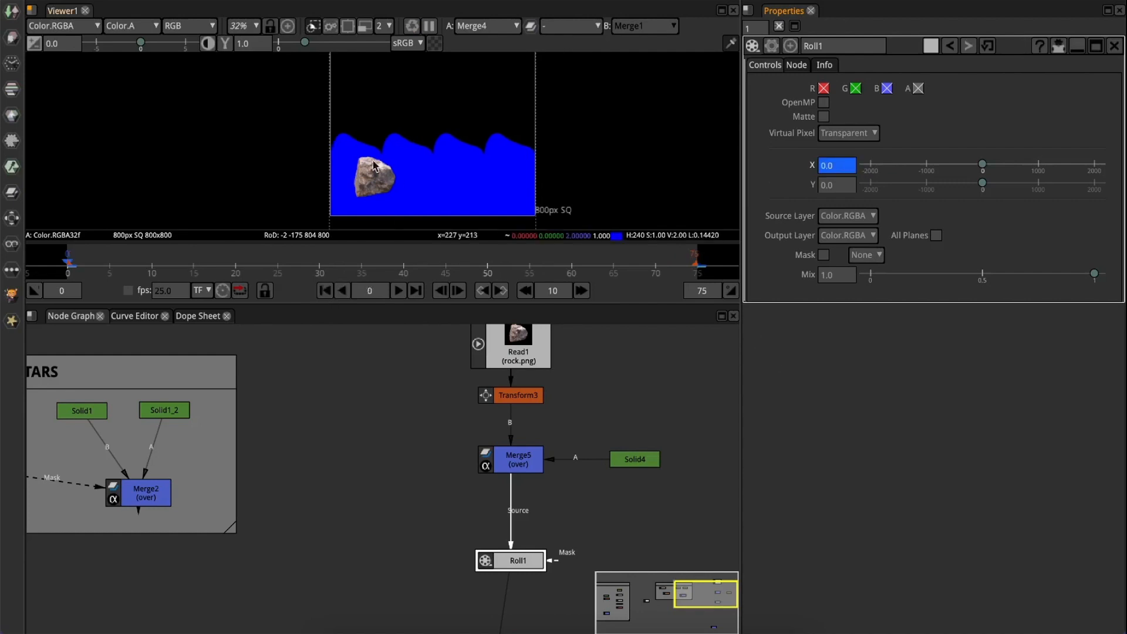
left_click(416, 290)
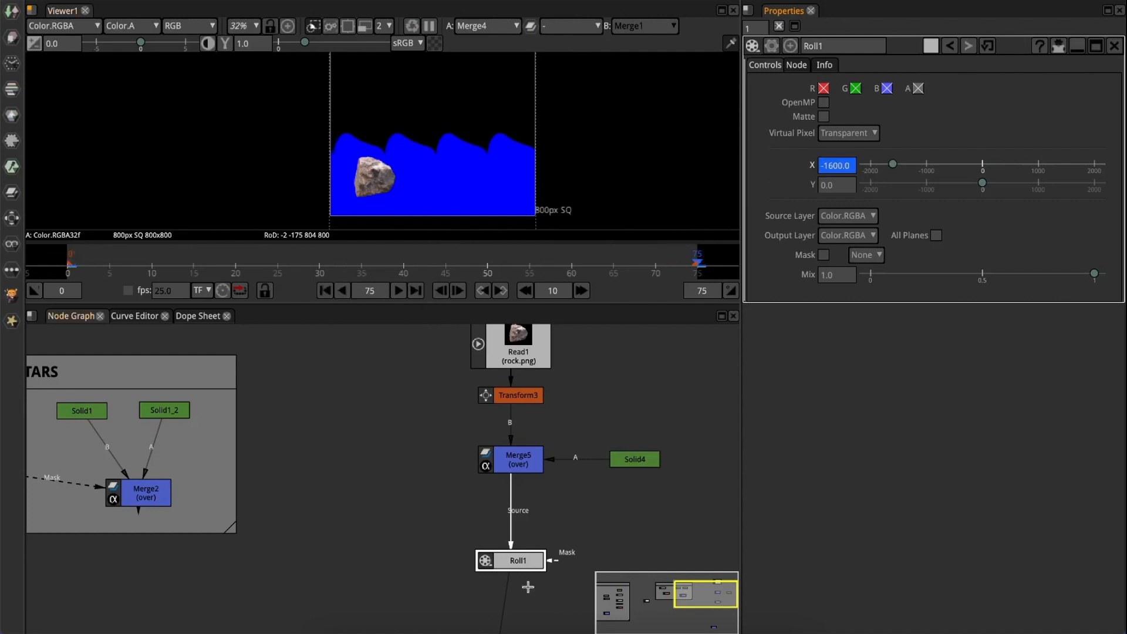
- Move the Roll node's last X keyframe from frame 75 to frame 76 in the Dope Sheet
left_click(197, 316)
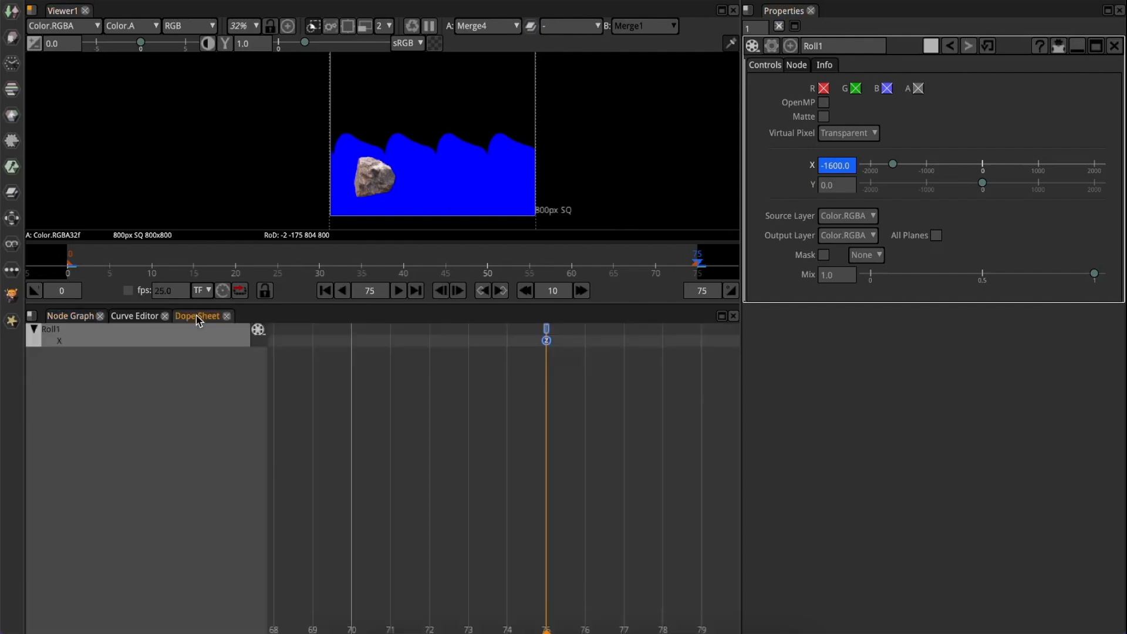
left_click(85, 343)
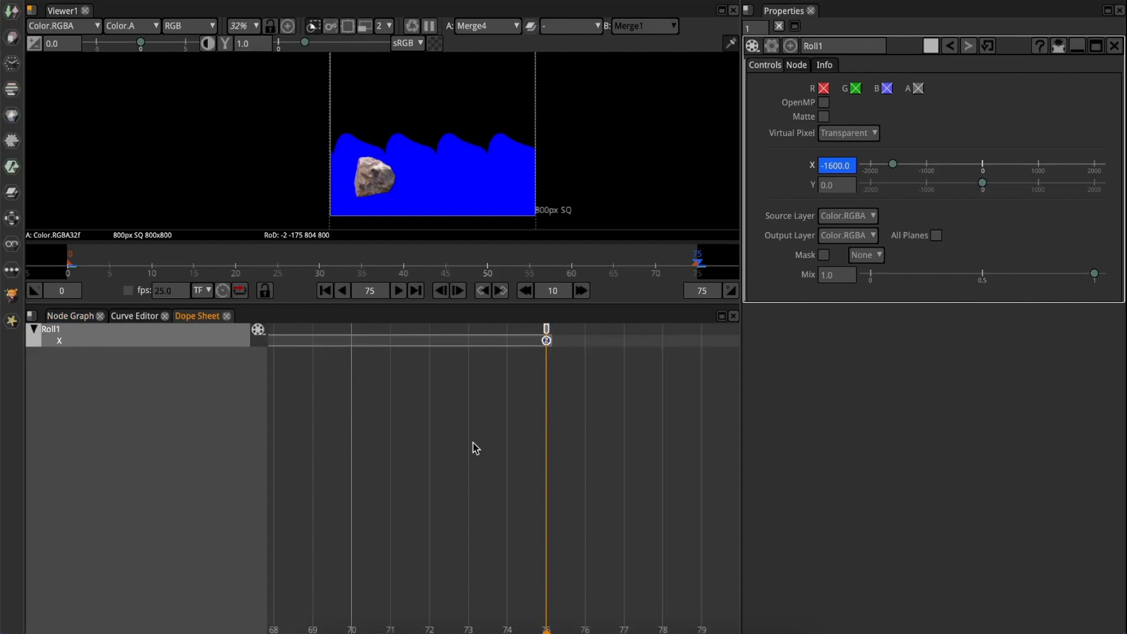
scroll(476, 447, "down", 5)
middle_click_drag(354, 429, 646, 464)
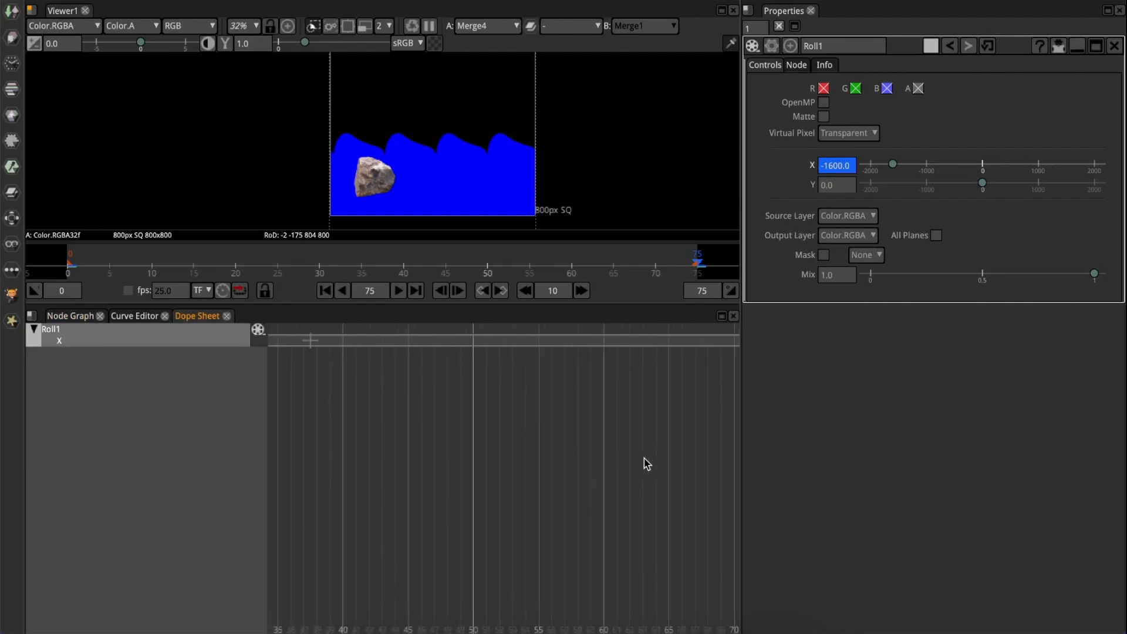
left_click(517, 455)
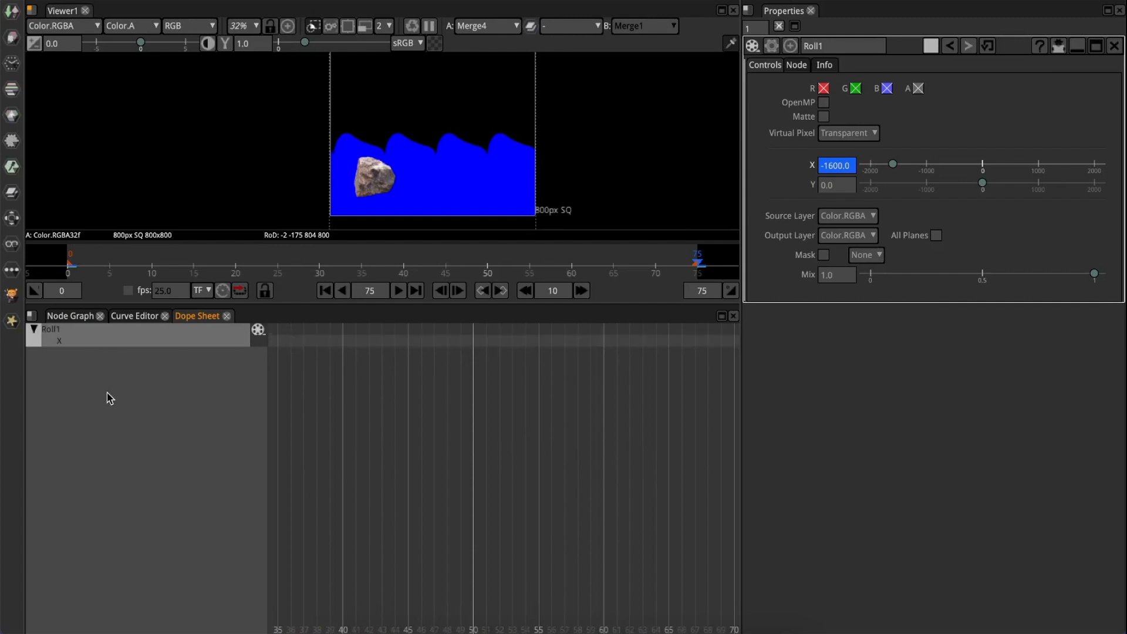
left_click(80, 330)
scroll(539, 460, "down", 4)
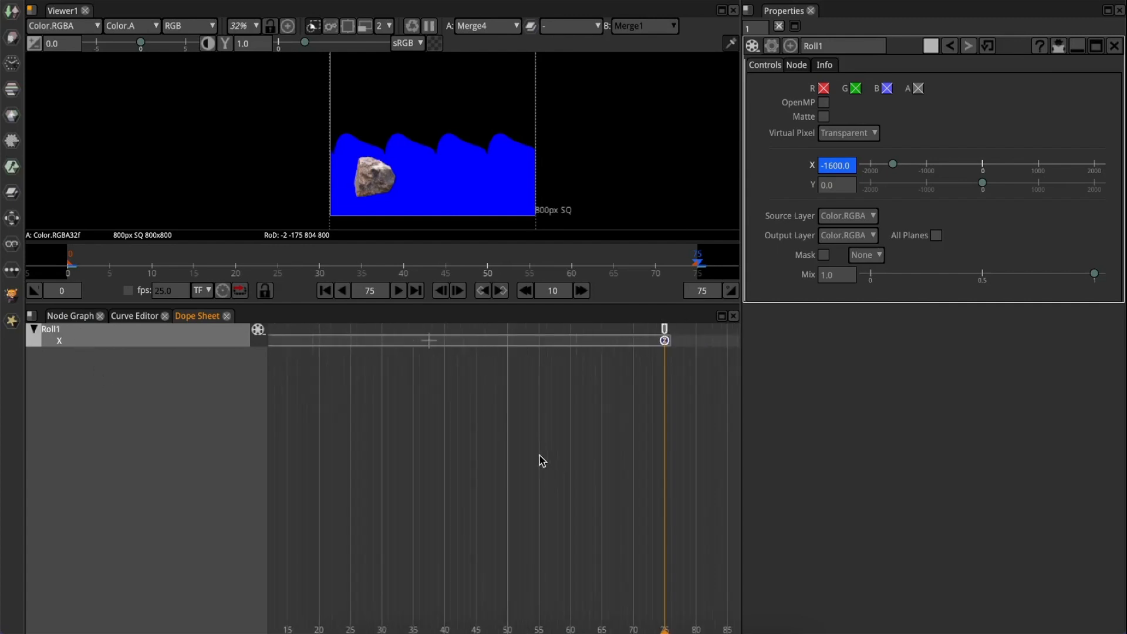
scroll(539, 460, "down", 2)
scroll(439, 355, "up", 3)
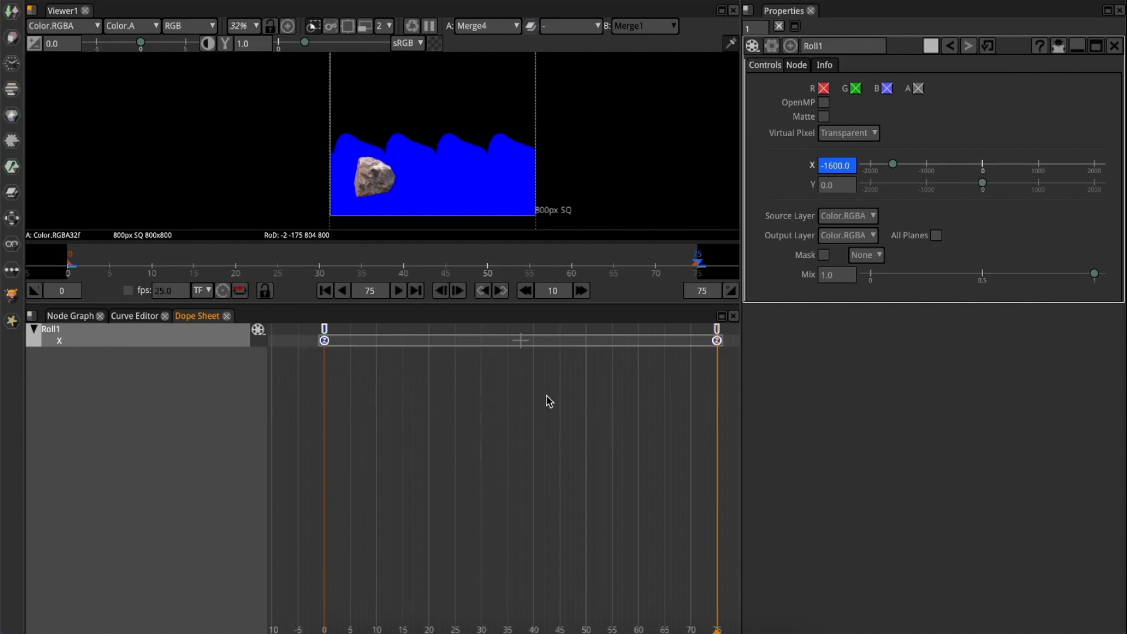
scroll(549, 401, "up", 3)
scroll(673, 384, "up", 1)
middle_click_drag(709, 385, 238, 443)
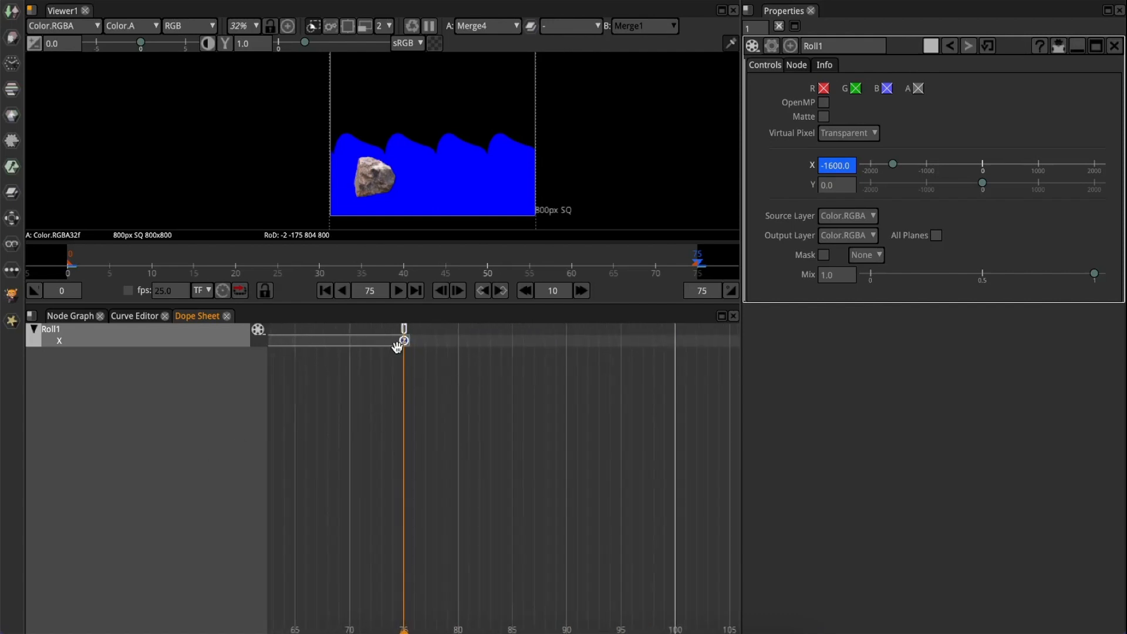
scroll(396, 346, "up", 5)
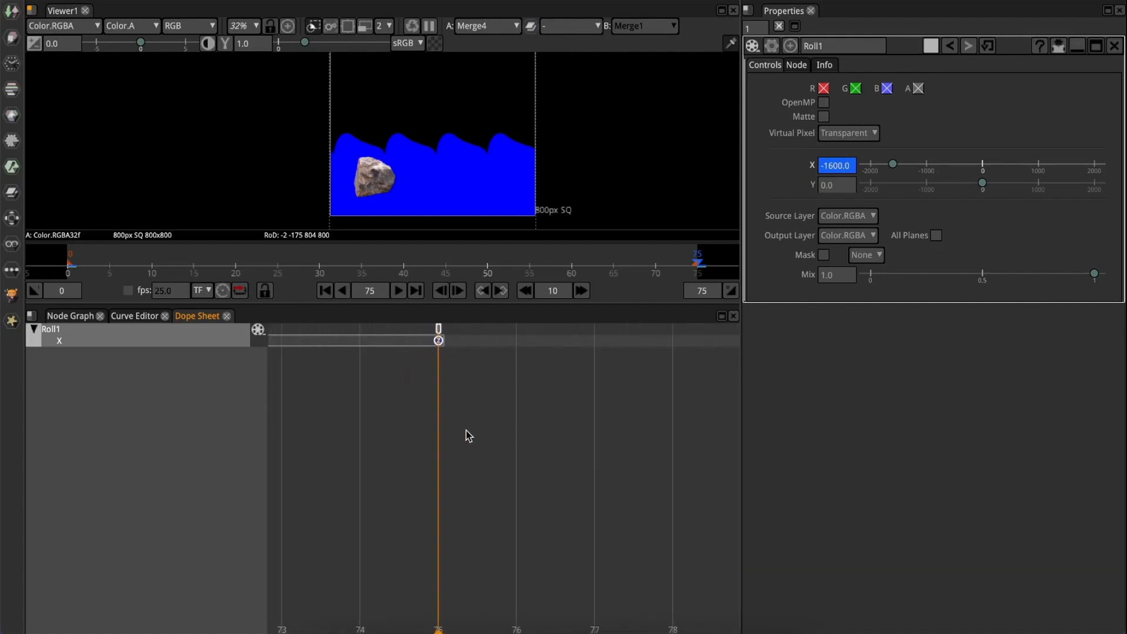
left_click_drag(461, 388, 346, 324)
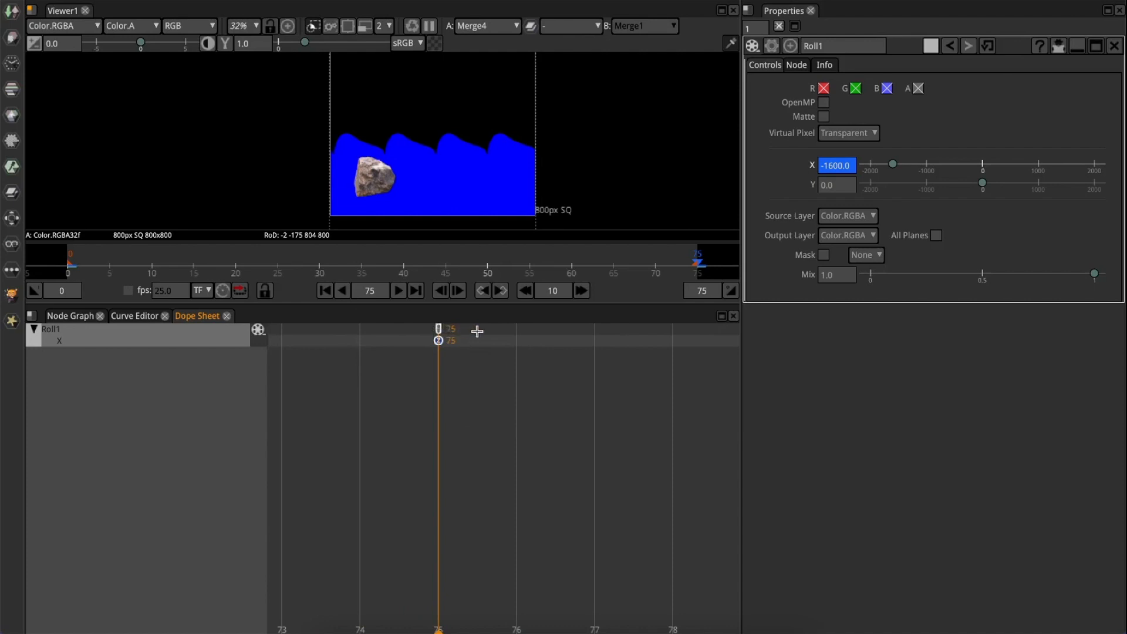
left_click_drag(476, 331, 474, 347)
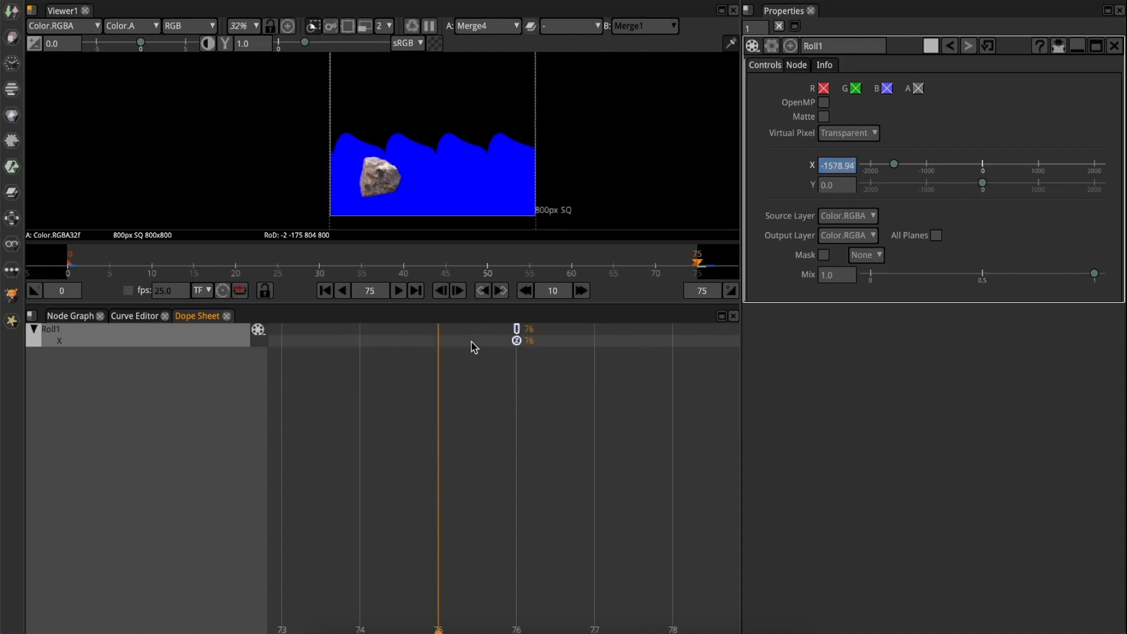
- Play the composite to check how the rock moves with the hills, stop playback and return to the node graph
left_click(399, 291)
key("space")
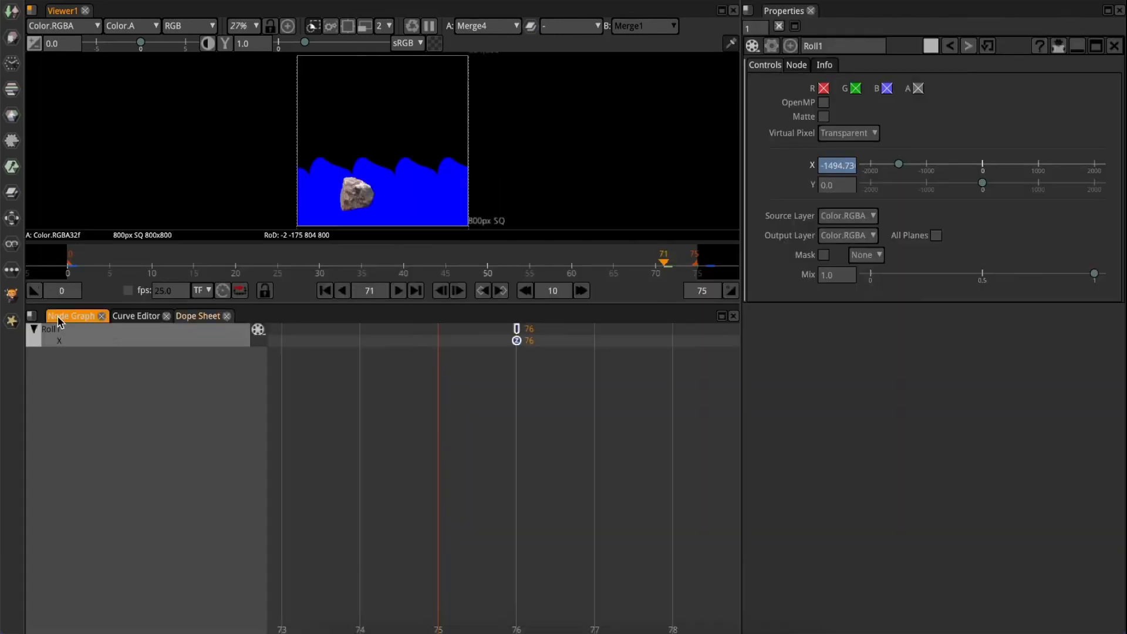
left_click(59, 320)
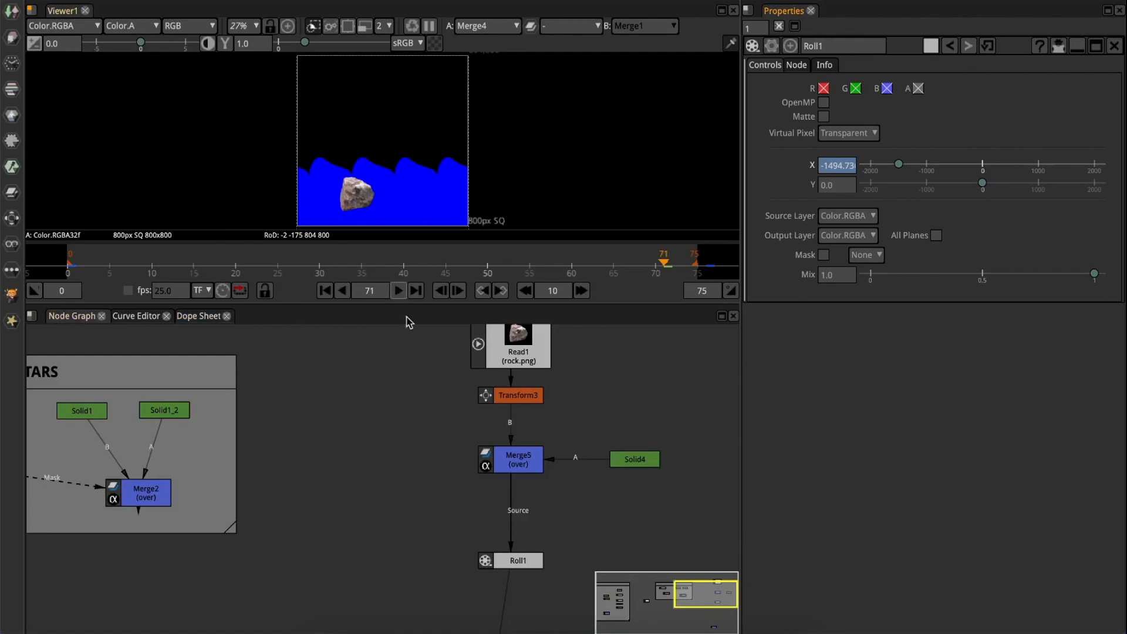
- Insert a ColorCorrect node between the rock's Transform and Merge, with saturation 0, contrast 1.19, gamma 0.52, gain 0.84 and offset 0.01
middle_click_drag(428, 410, 415, 435)
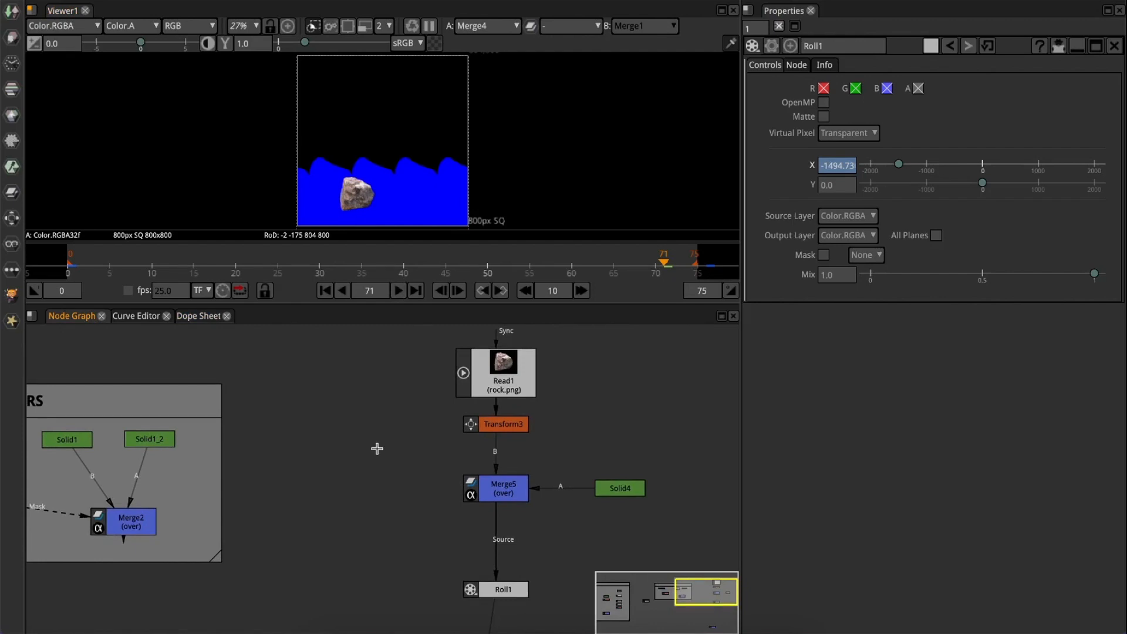
key("ctrl")
key("c")
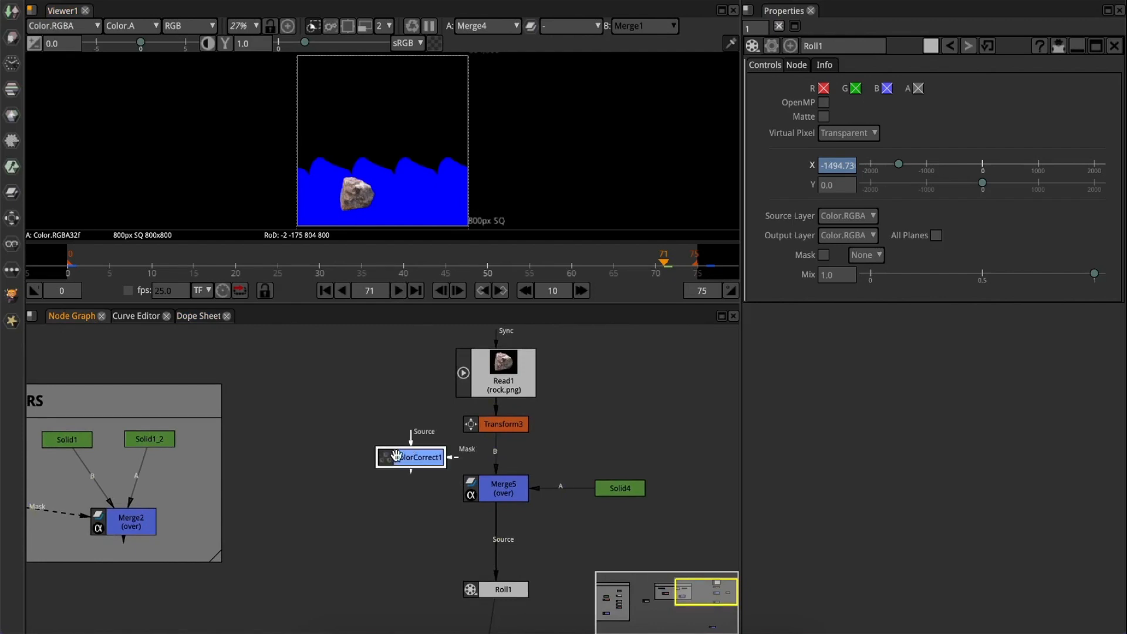
left_click(497, 495)
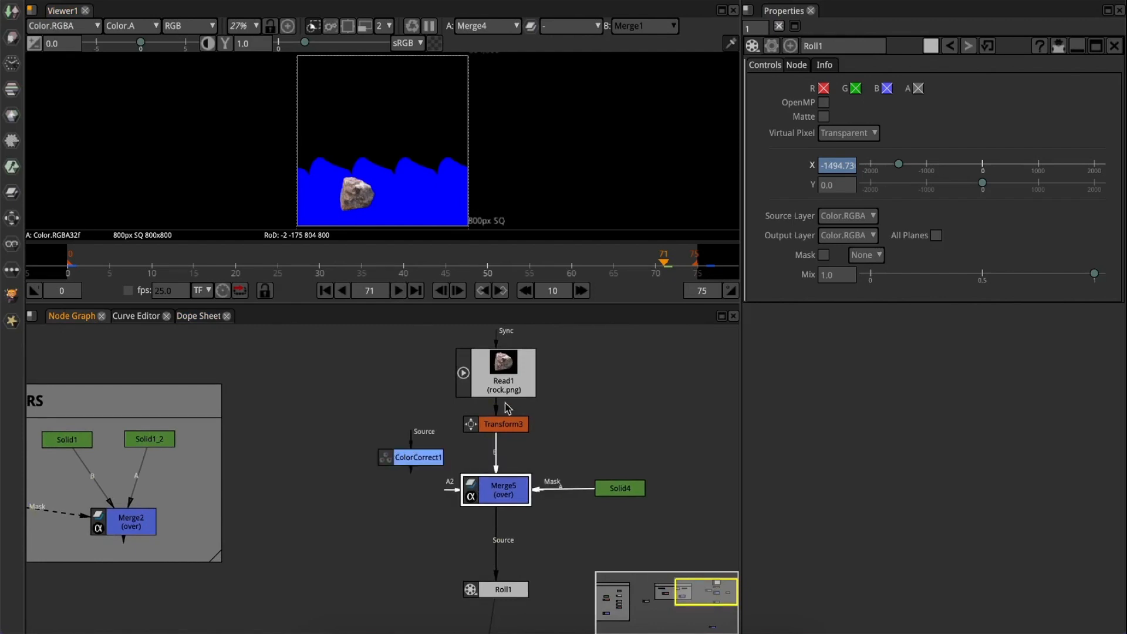
left_click_drag(503, 423, 504, 416)
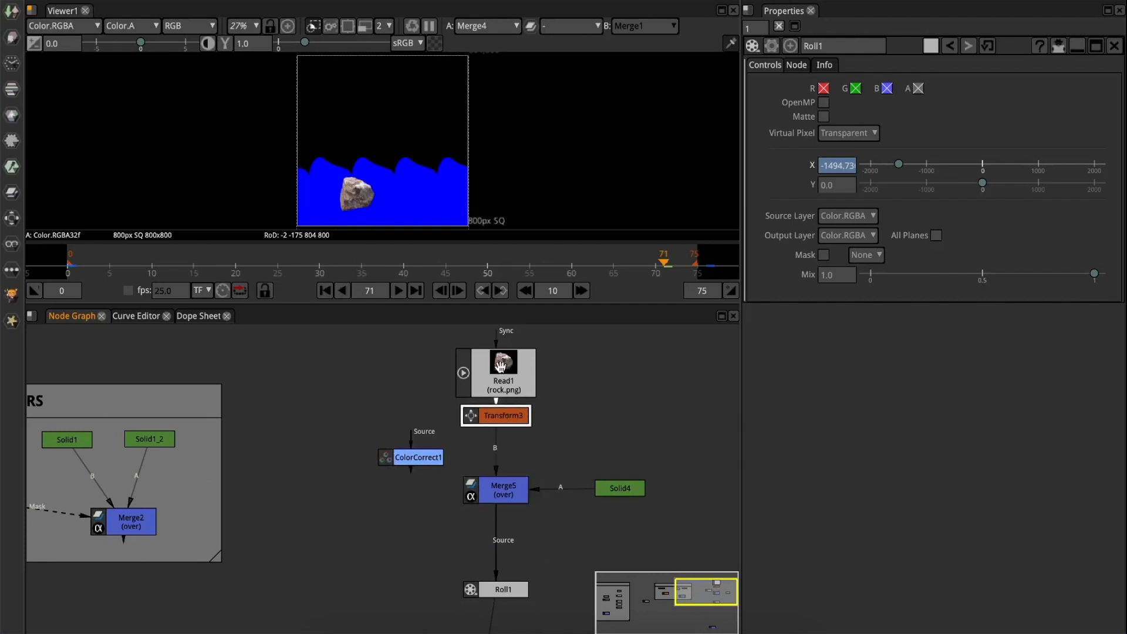
left_click_drag(500, 368, 500, 361)
left_click_drag(415, 459, 496, 451, "ctrl")
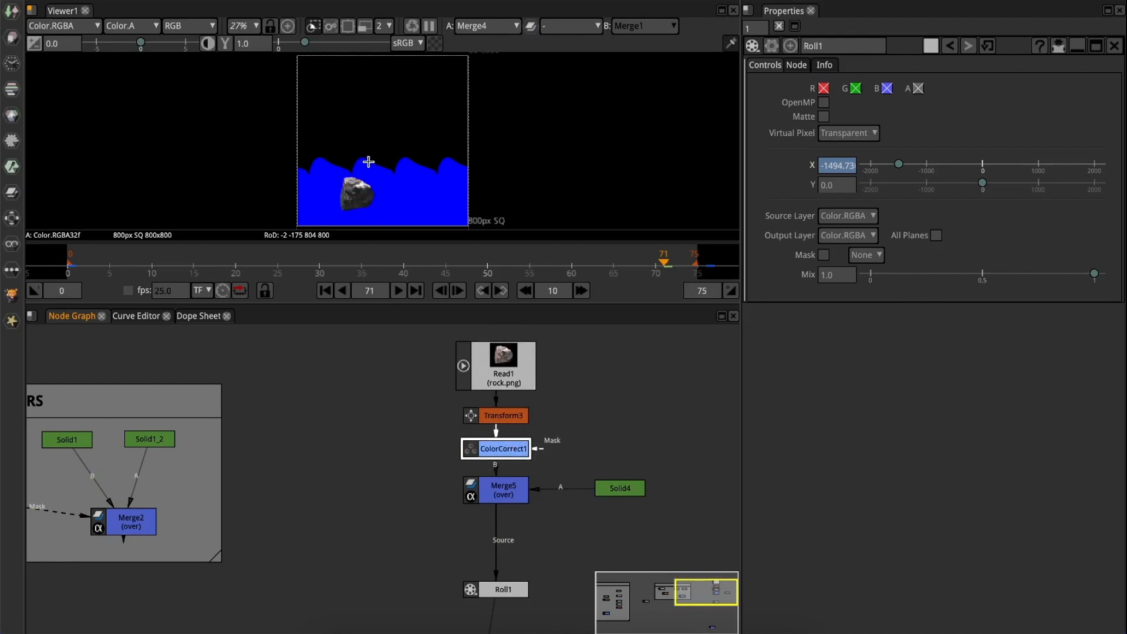
- Open the ColorCorrect node's properties and examine the color-corrected rock against the hills in the viewer
scroll(369, 155, "up", 5)
scroll(390, 142, "up", 4)
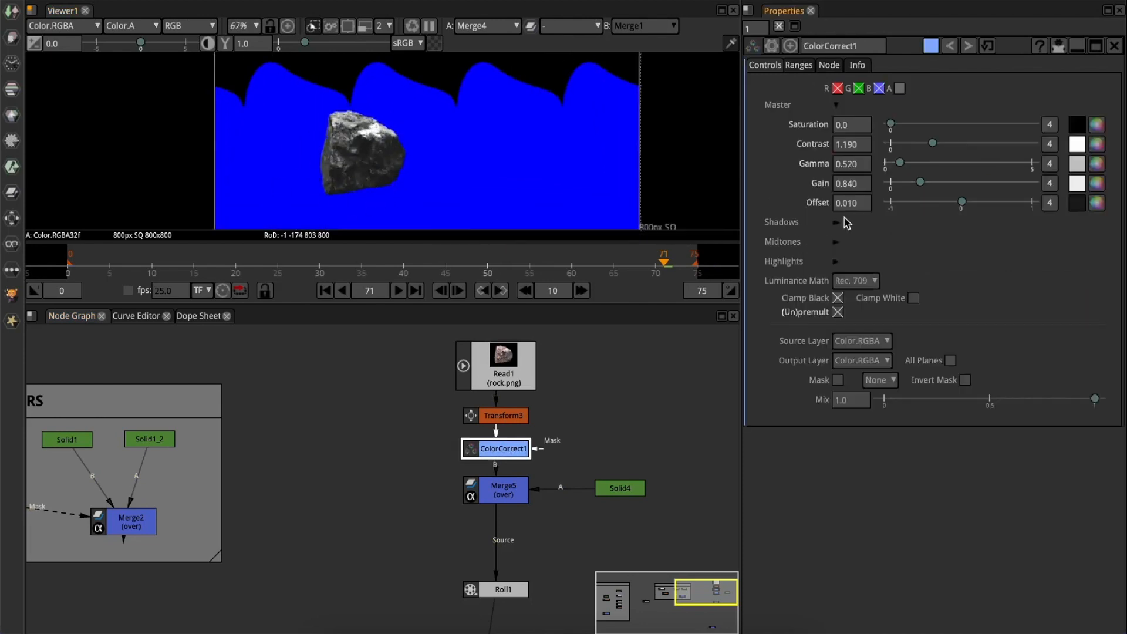
left_click(443, 170)
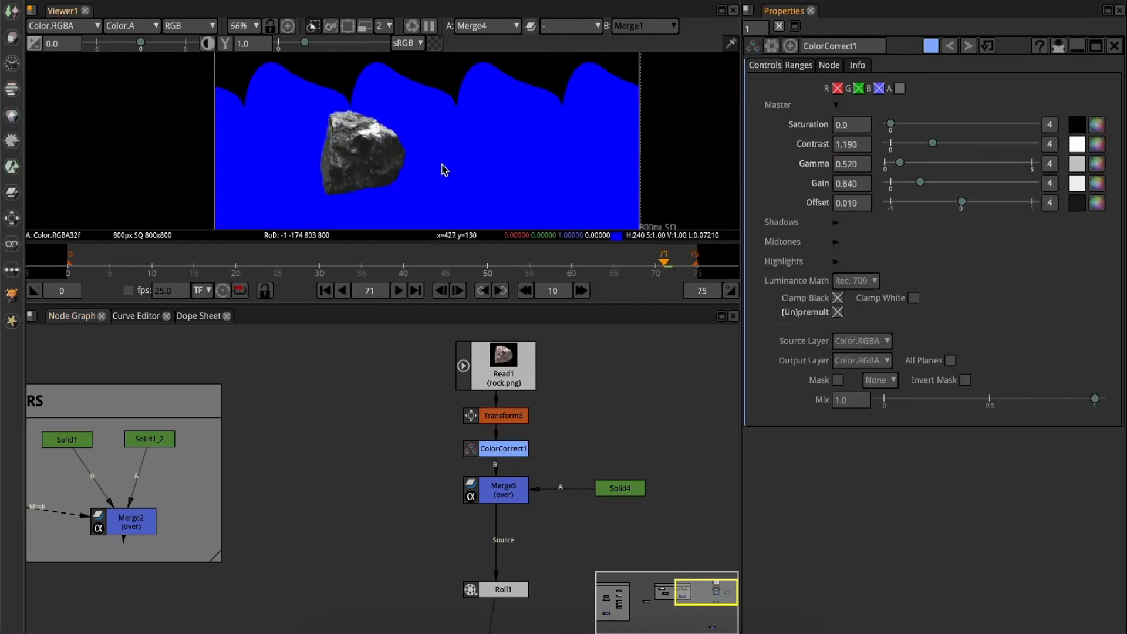
scroll(446, 170, "down", 3)
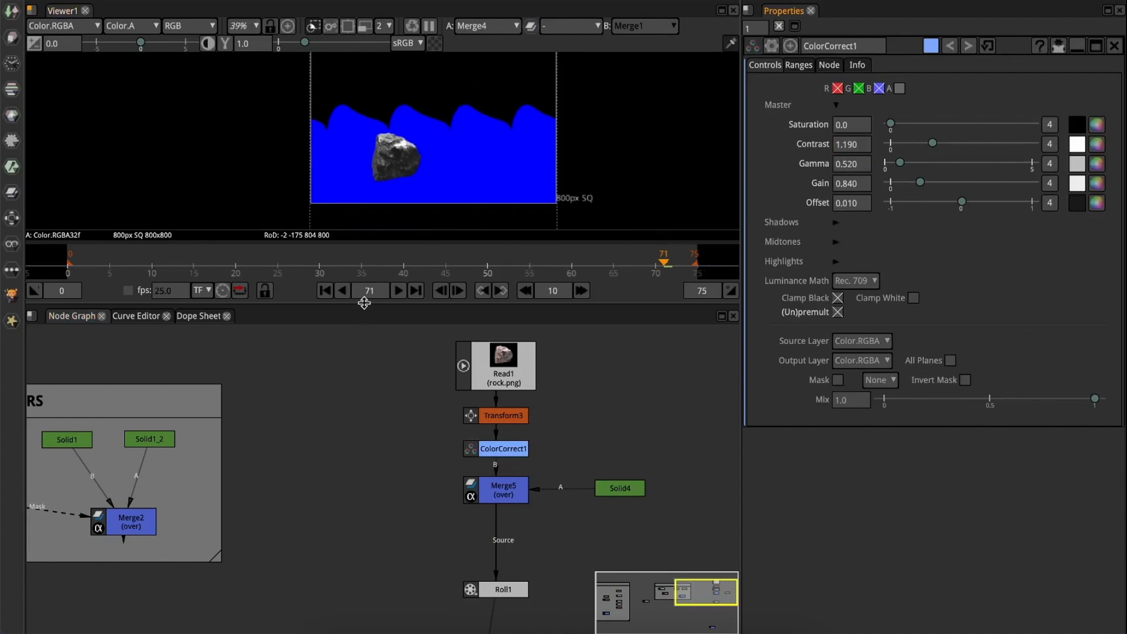
- Play the composite in an enlarged, fitted viewer to check the color-corrected rock rolling over the hills, and restore the smaller viewer size
left_click_drag(364, 302, 337, 399)
key("f")
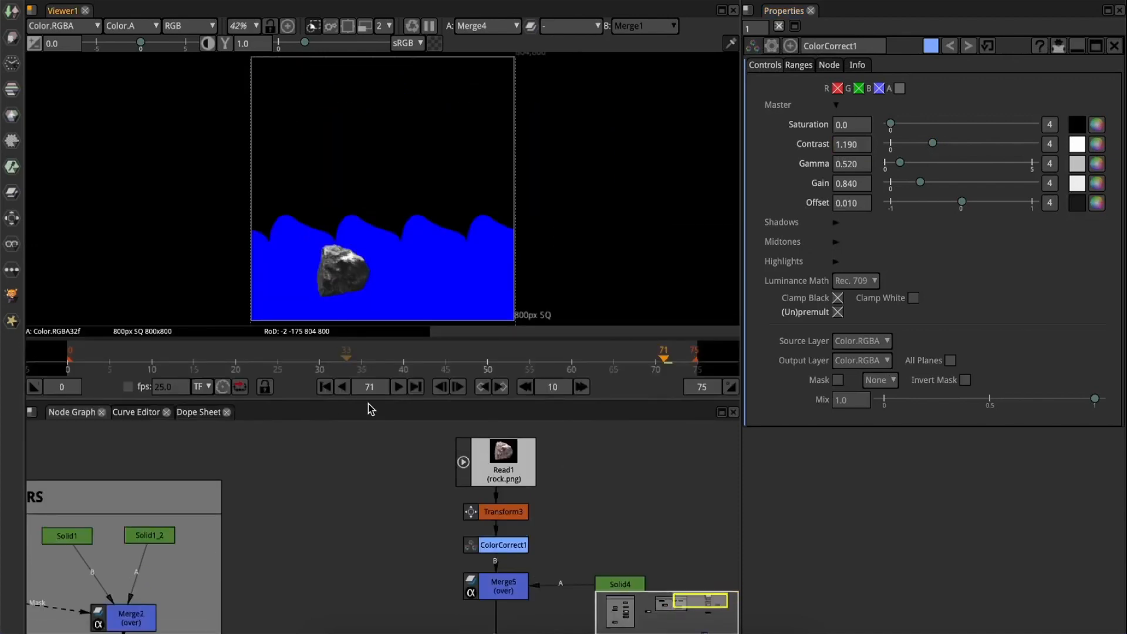
left_click(398, 387)
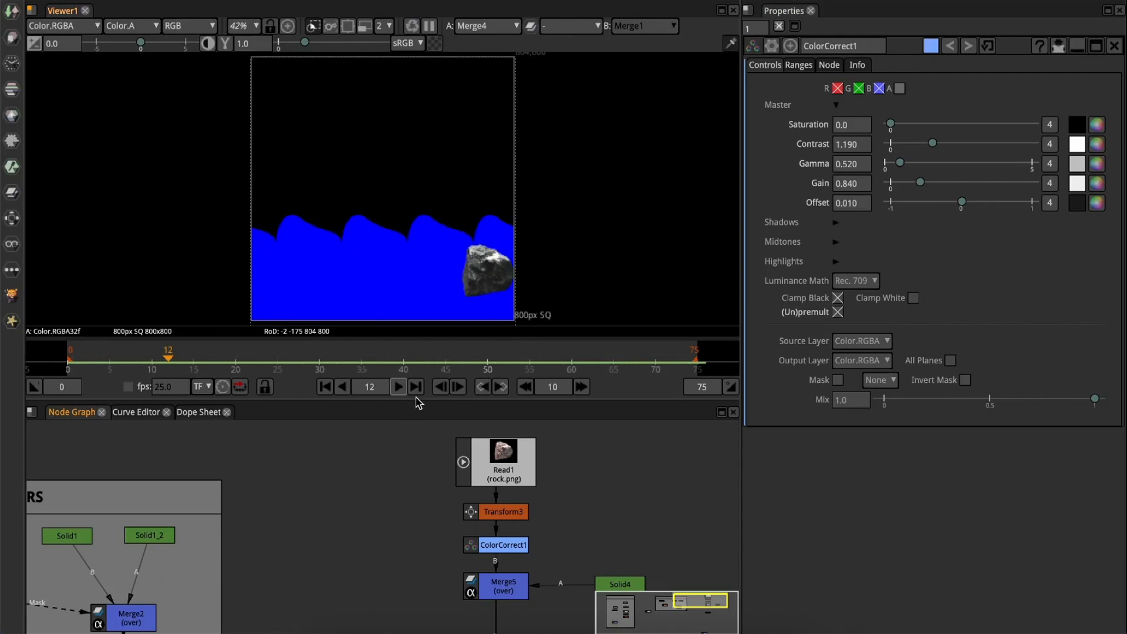
left_click_drag(415, 399, 432, 279)
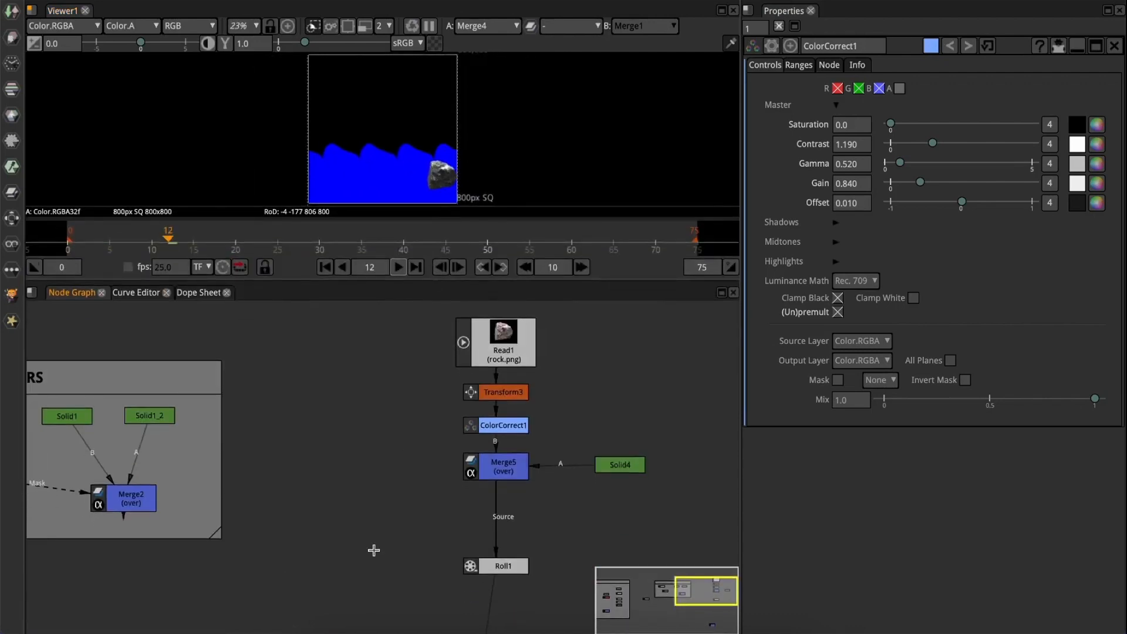
- Add a Merge node below the viewer node, connecting its B input to the STARS group's Merge2 and its A input to the HILLS group's Merge1
scroll(331, 565, "down", 2)
middle_click_drag(331, 564, 623, 455)
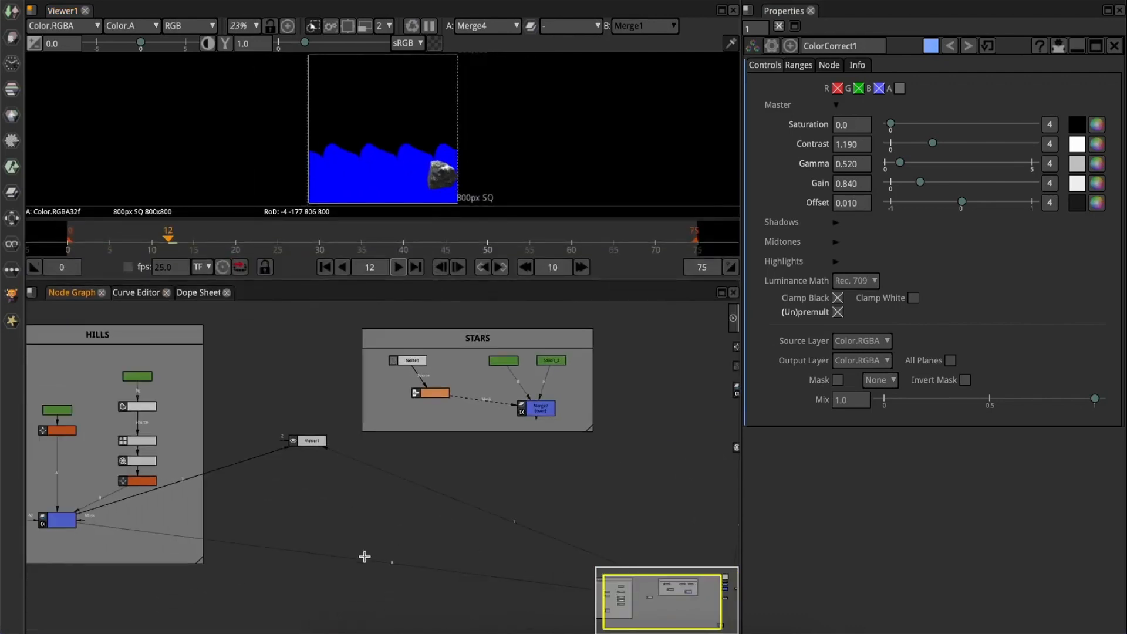
key("m")
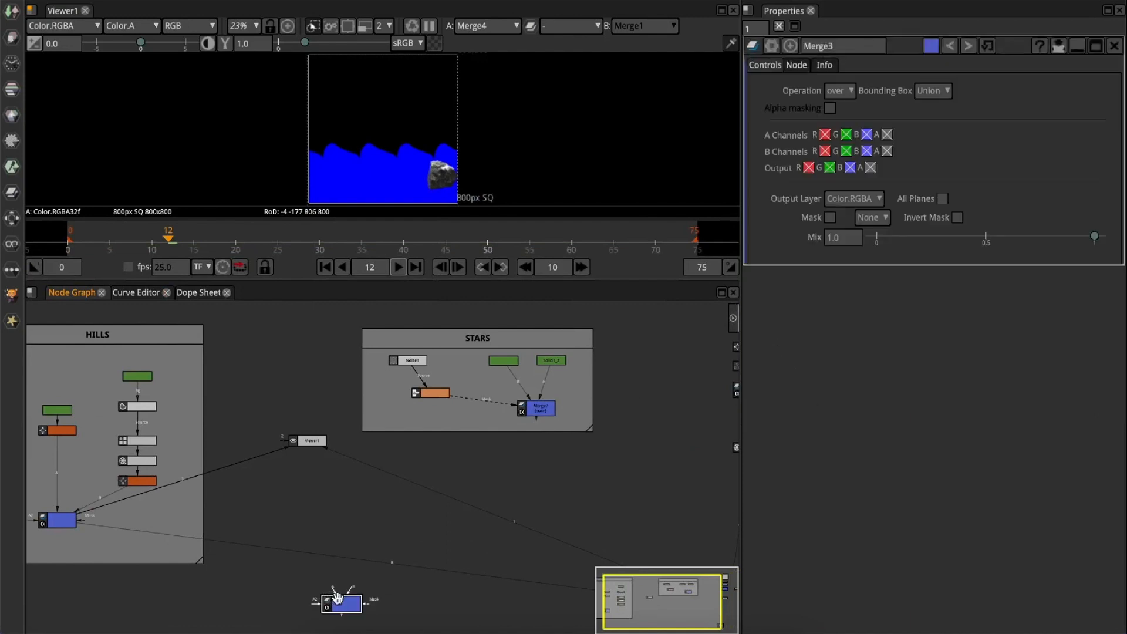
scroll(352, 592, "up", 3)
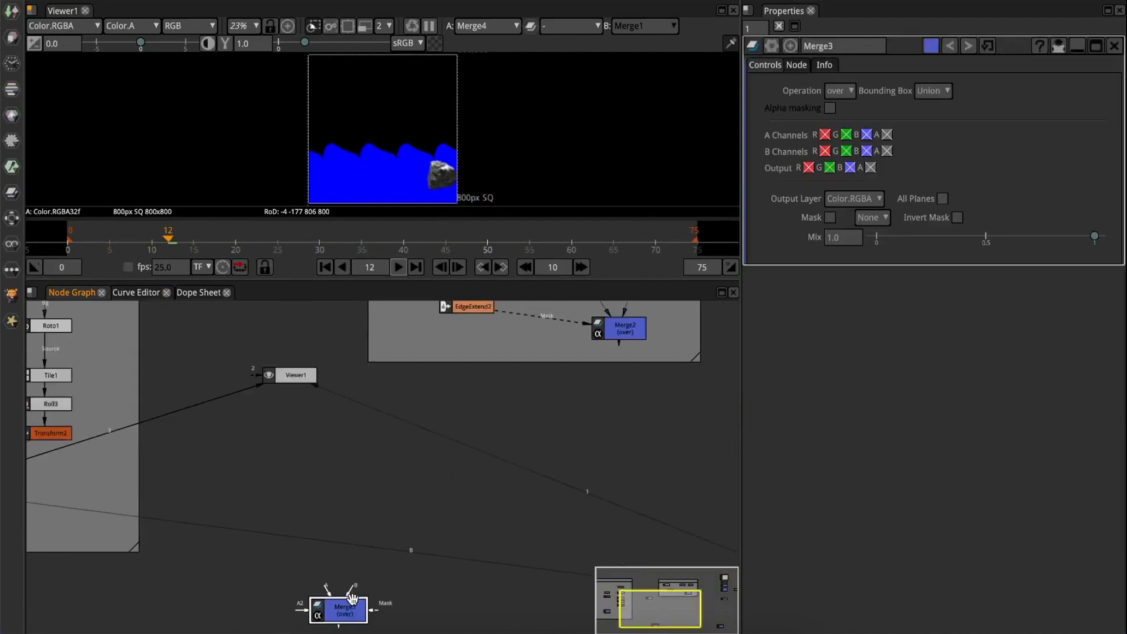
left_click_drag(360, 620, 364, 597)
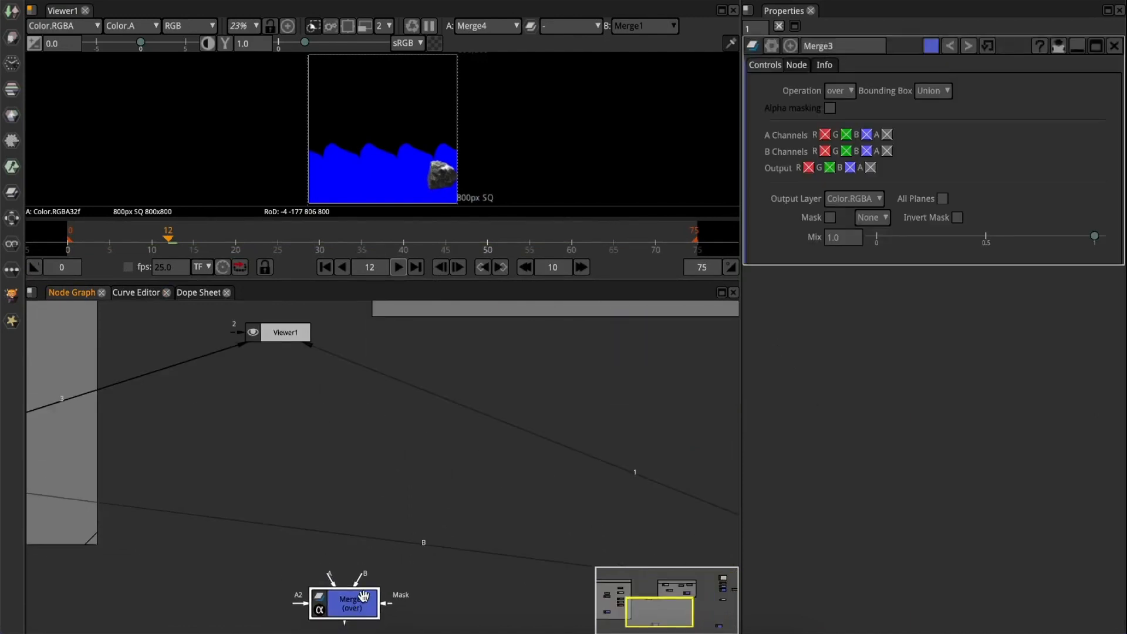
scroll(368, 599, "down", 2)
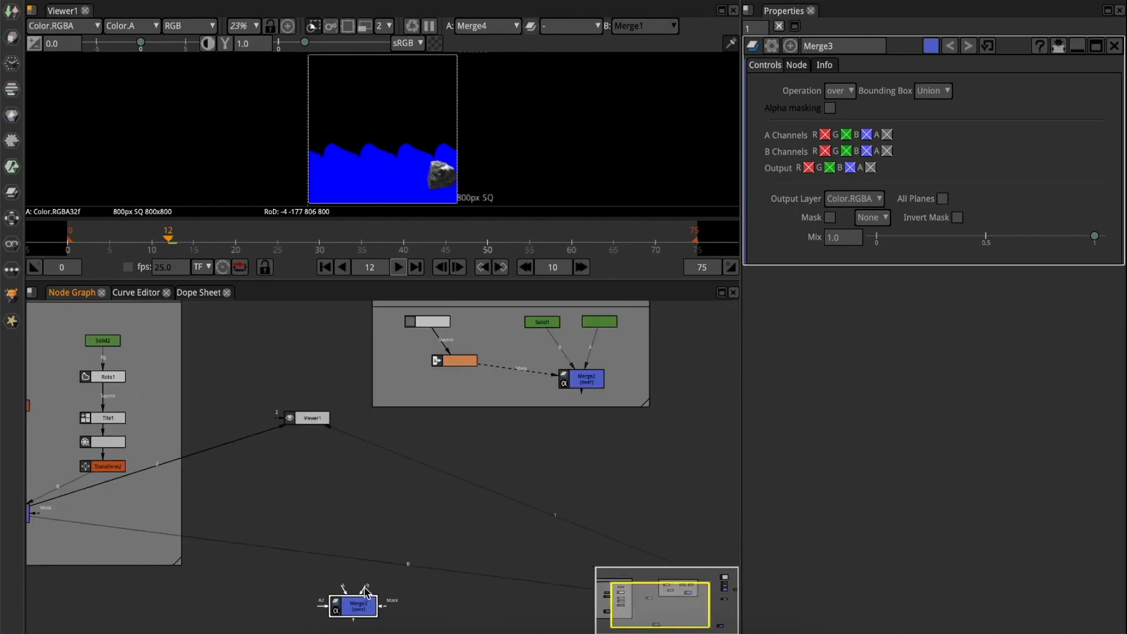
left_click_drag(364, 588, 589, 384)
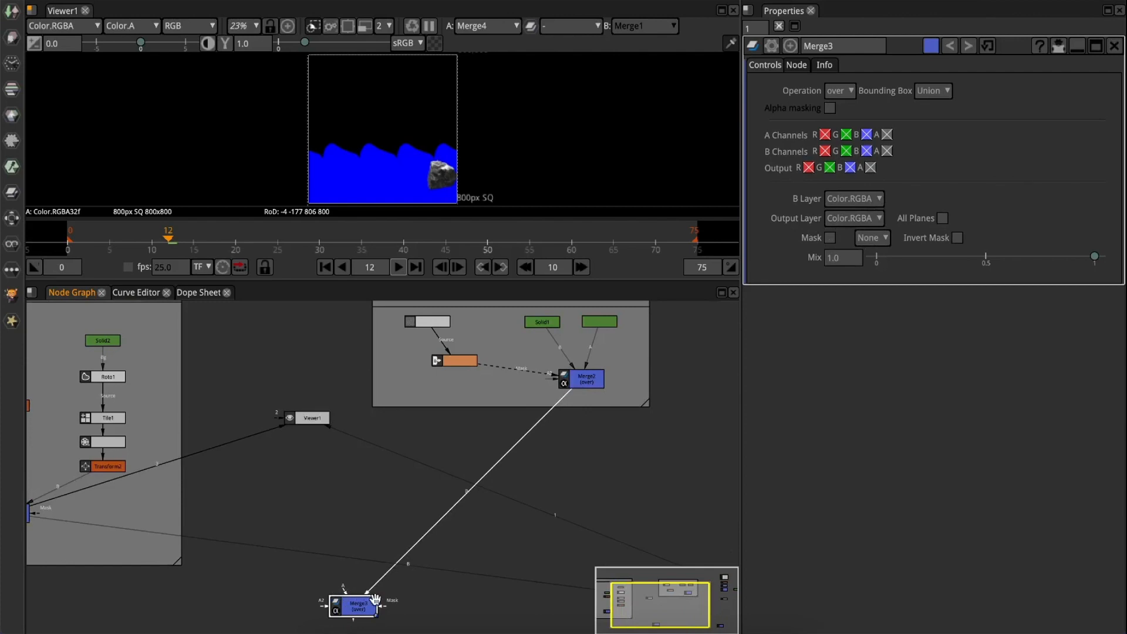
middle_click_drag(374, 598, 517, 552)
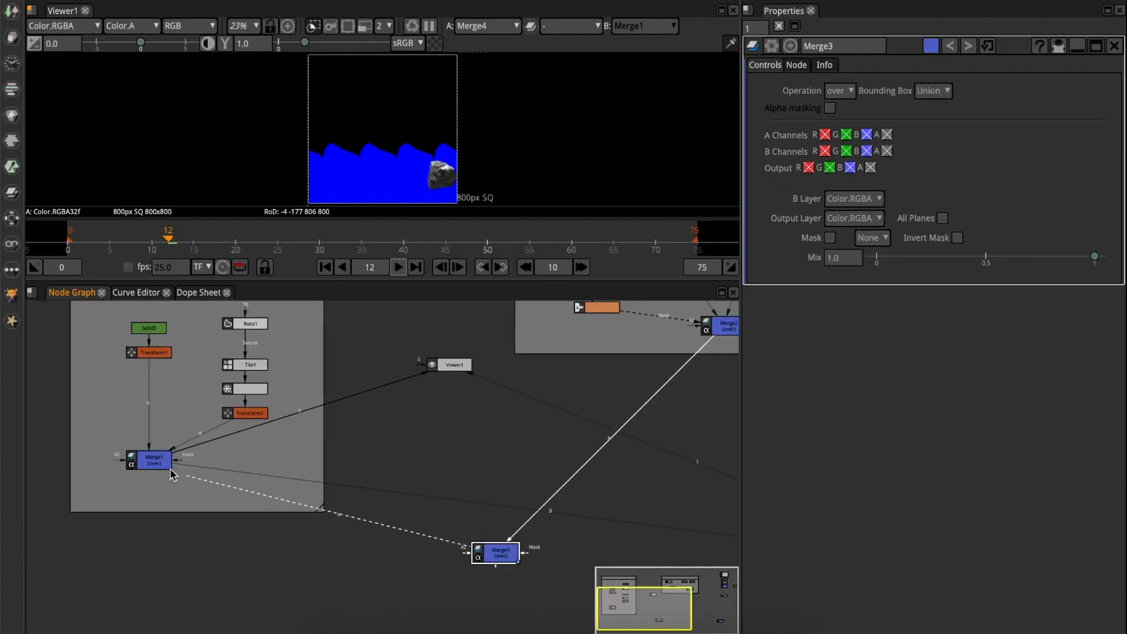
left_click_drag(159, 470, 159, 469)
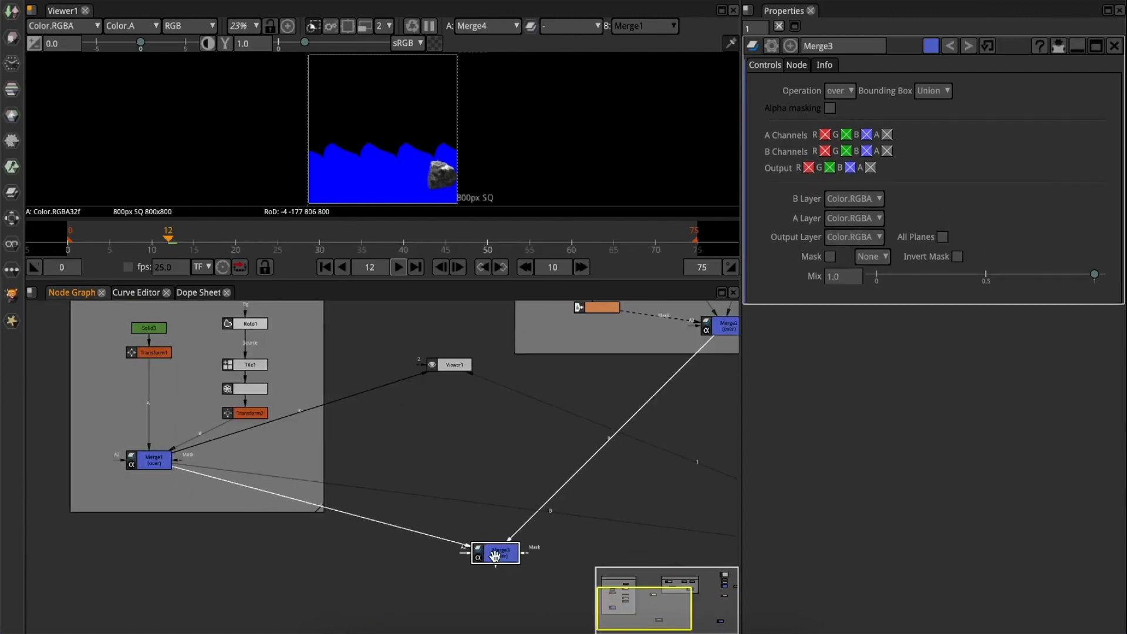
- View the new stars-and-hills Merge in the maximized viewer and examine at several frames, including 36 and 63, whether stars show through the hills
key("1")
scroll(412, 166, "up", 5)
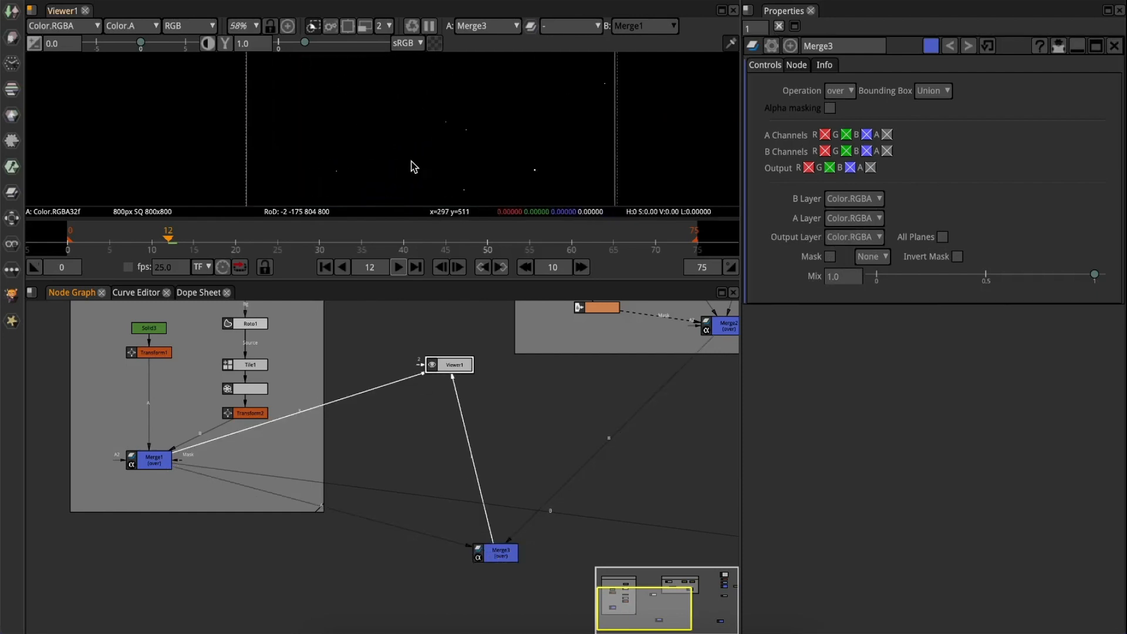
key("space")
scroll(435, 277, "up", 3)
scroll(421, 226, "up", 2)
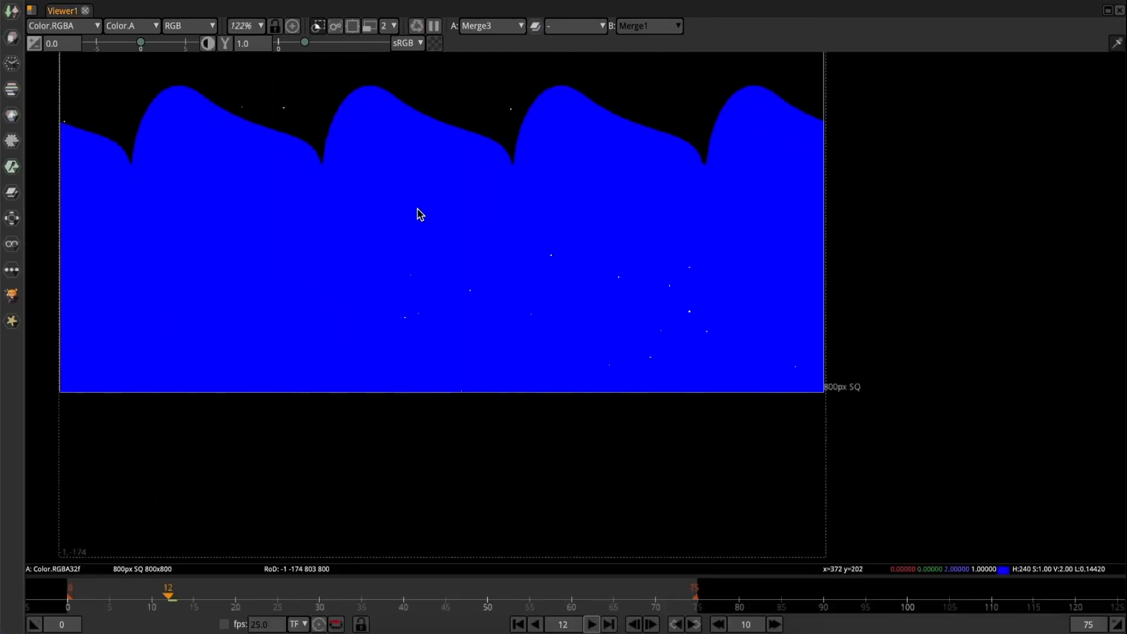
middle_click_drag(417, 214, 463, 367)
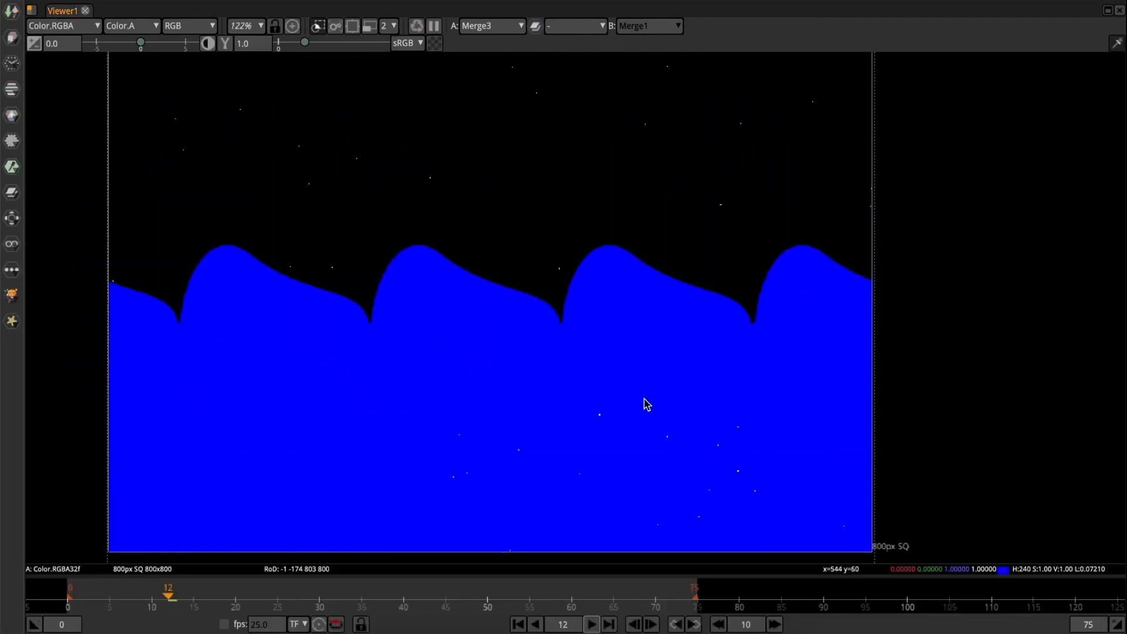
left_click(269, 596)
left_click(370, 596)
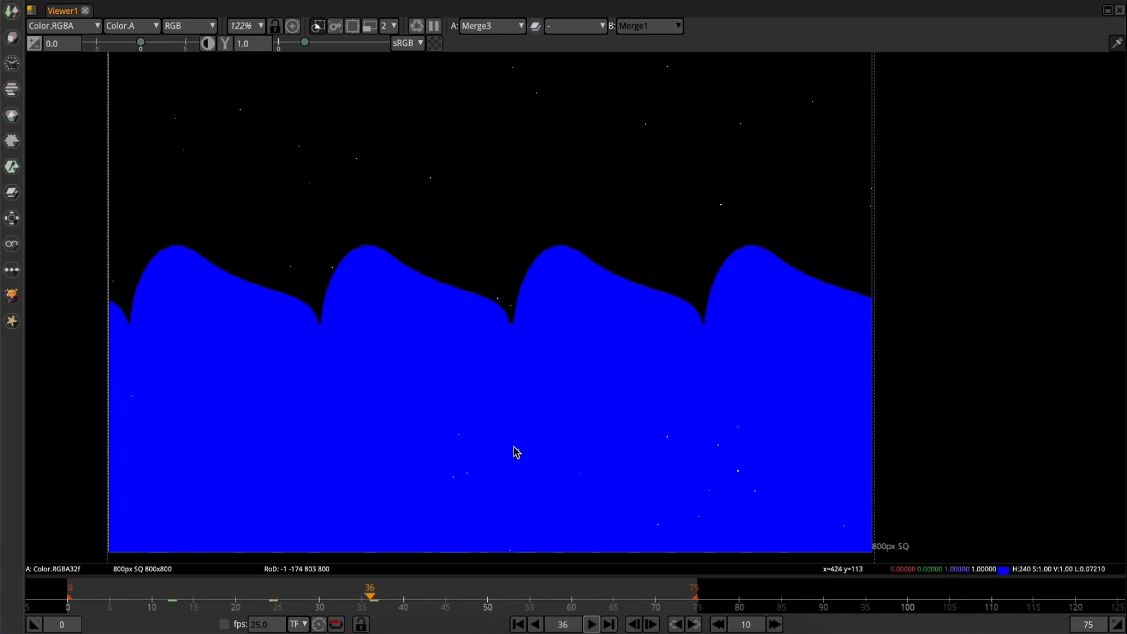
left_click(410, 597)
left_click(597, 596)
scroll(623, 433, "up", 6)
scroll(624, 432, "up", 2)
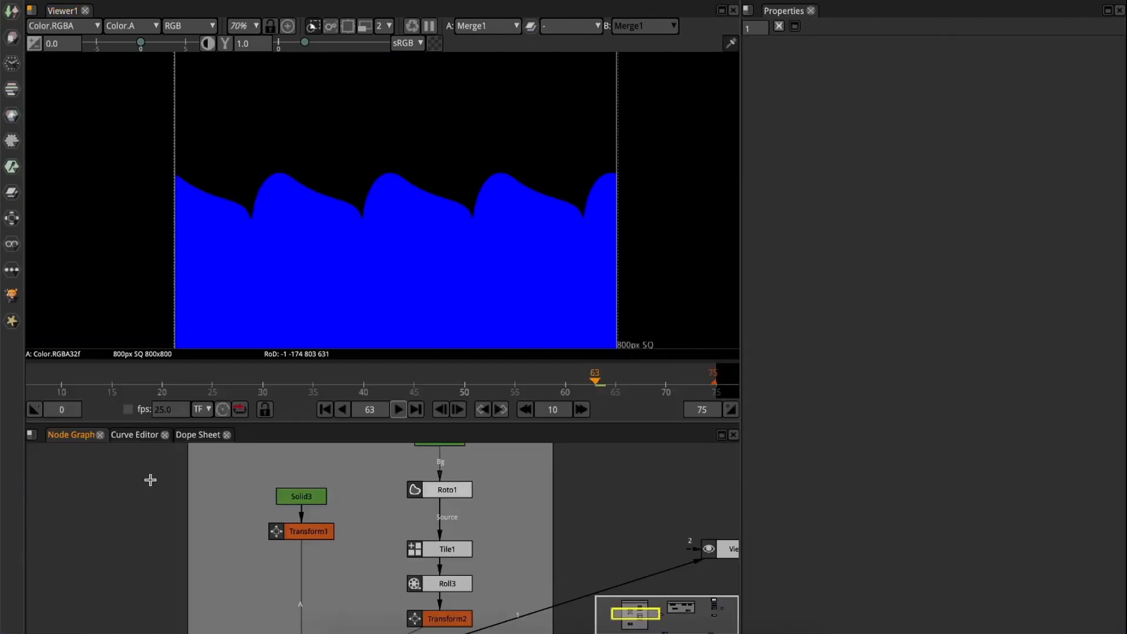
- Set the output components of the hills' Solid3 node to RGBA and select the HILLS group's Merge1 node
left_click(297, 493)
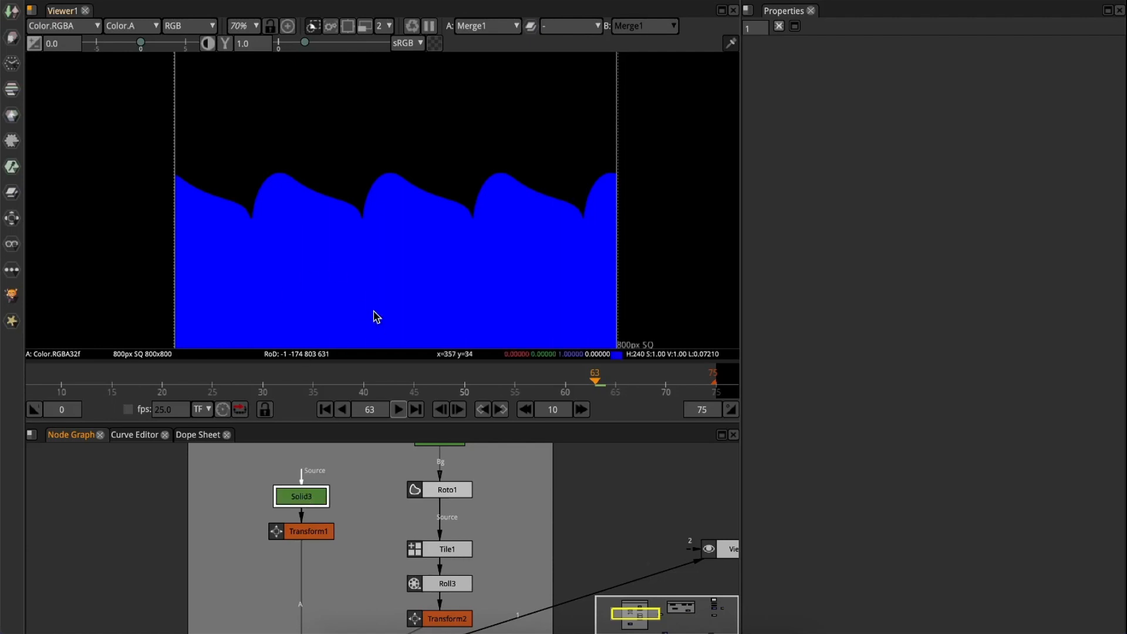
double_click(305, 494)
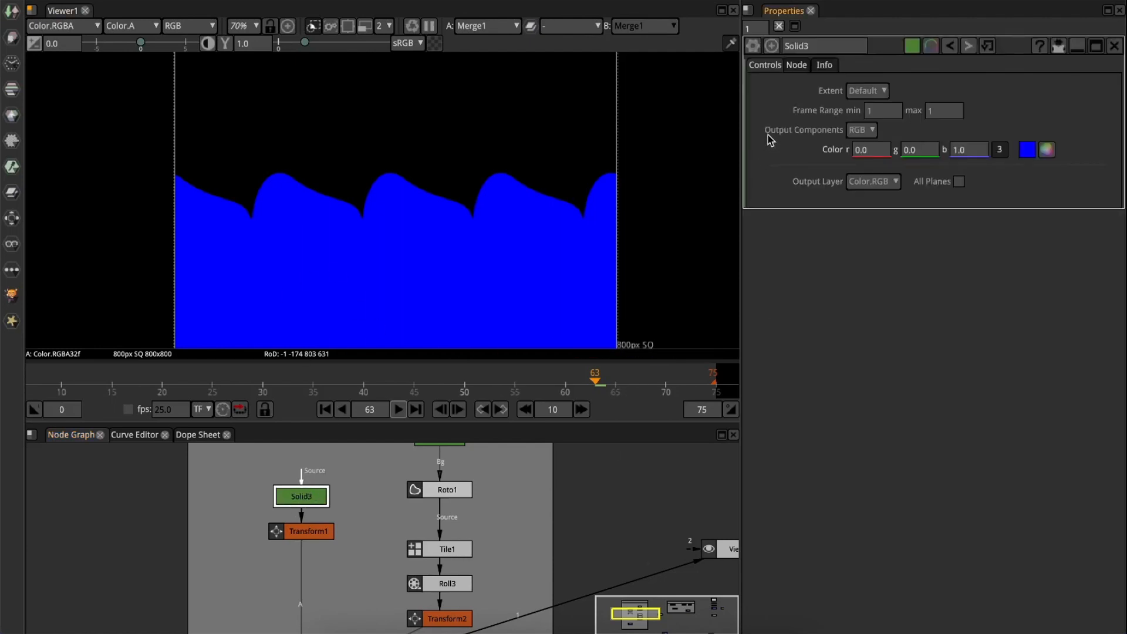
left_click(862, 131)
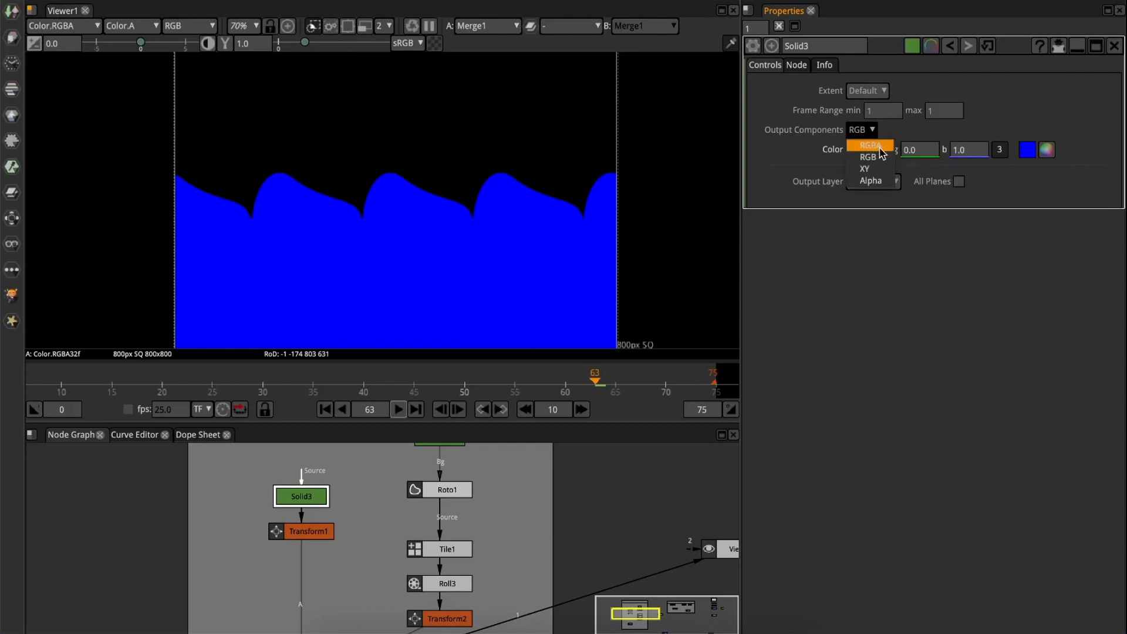
left_click(881, 147)
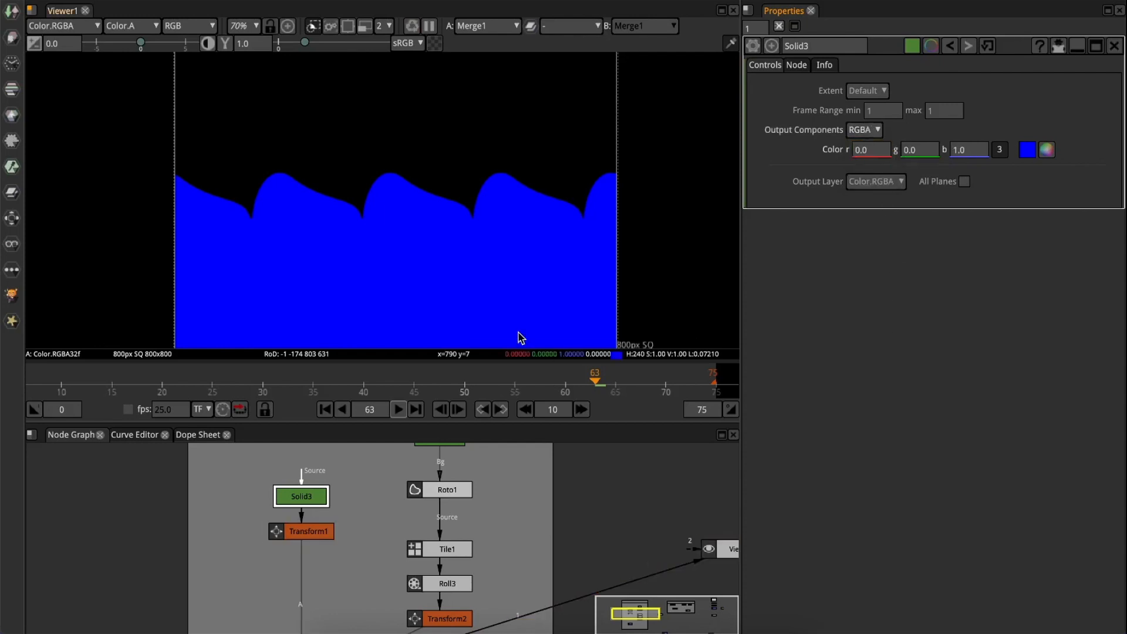
middle_click_drag(402, 580, 405, 483)
left_click(299, 587)
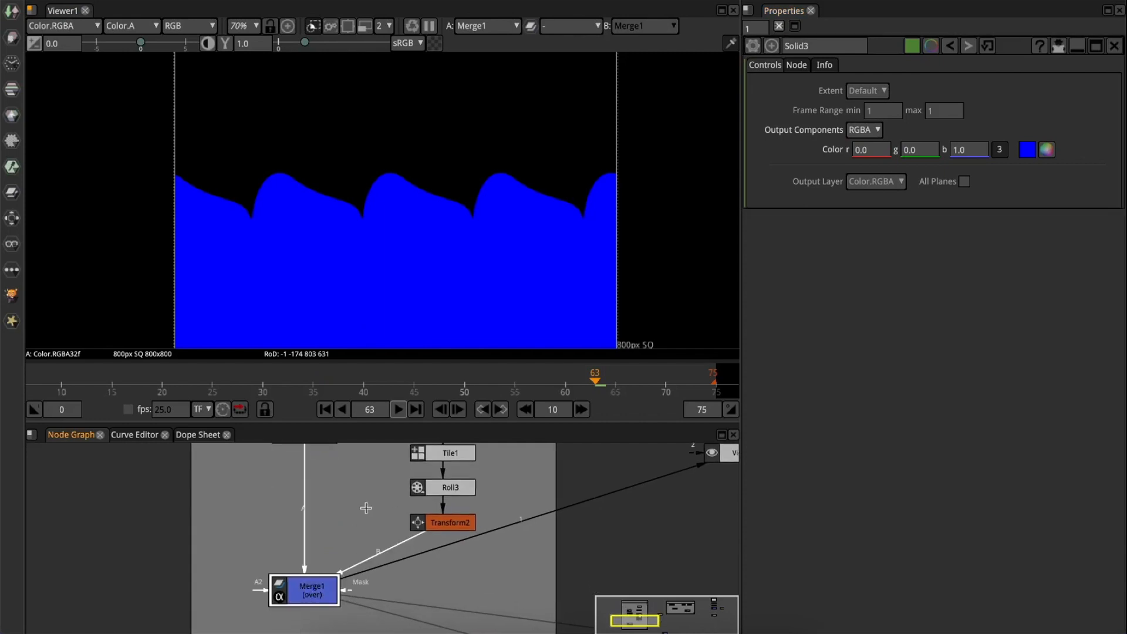
- Enable the alpha of the A channels in Merge1, check the hills' alpha across several frames, and return to the RGB display
key("a")
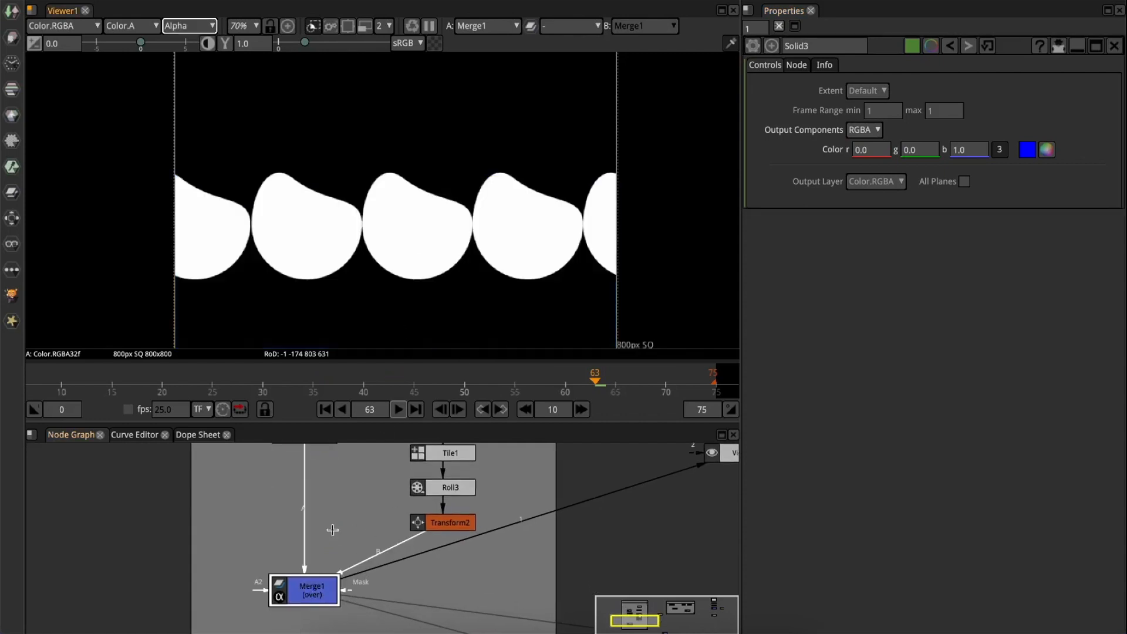
double_click(300, 589)
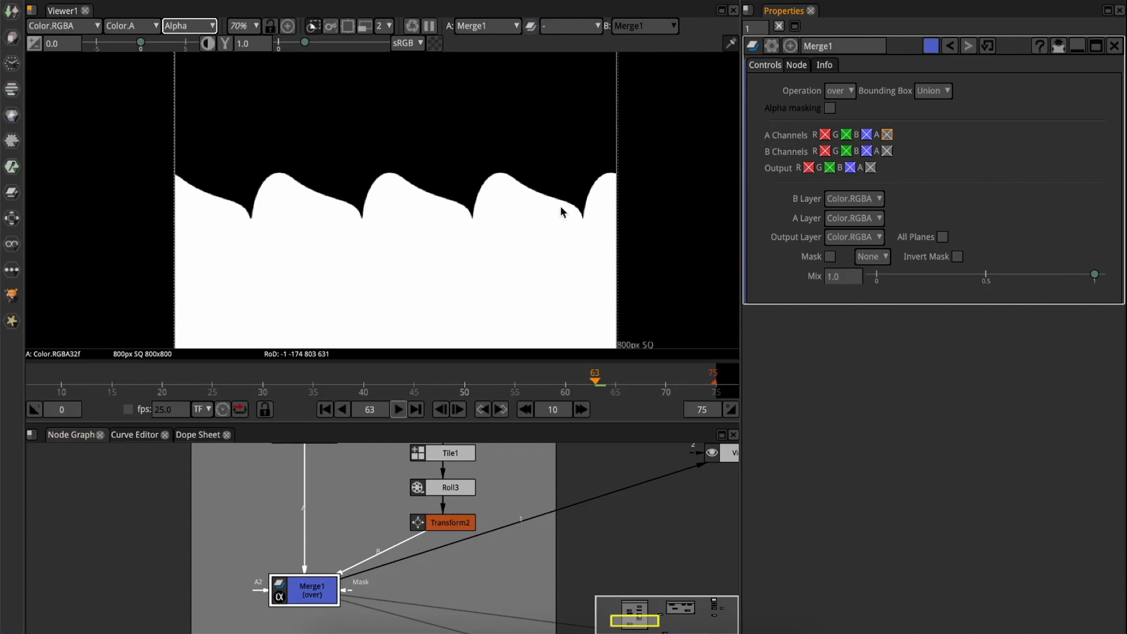
scroll(292, 200, "down", 3)
scroll(394, 207, "up", 3)
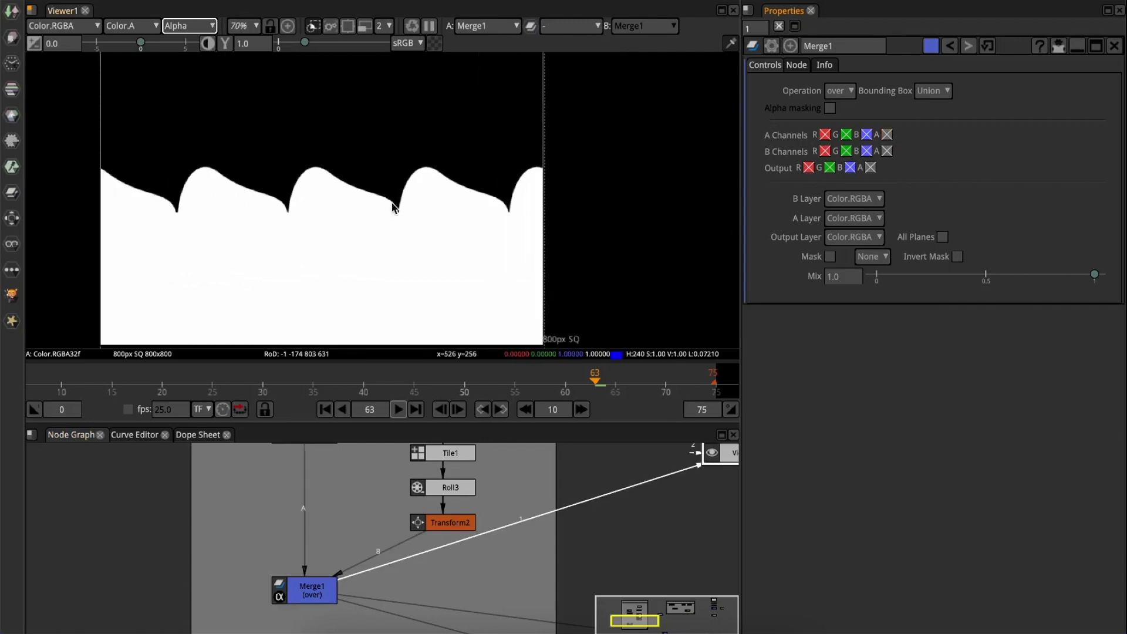
left_click_drag(267, 376, 437, 377)
key("a")
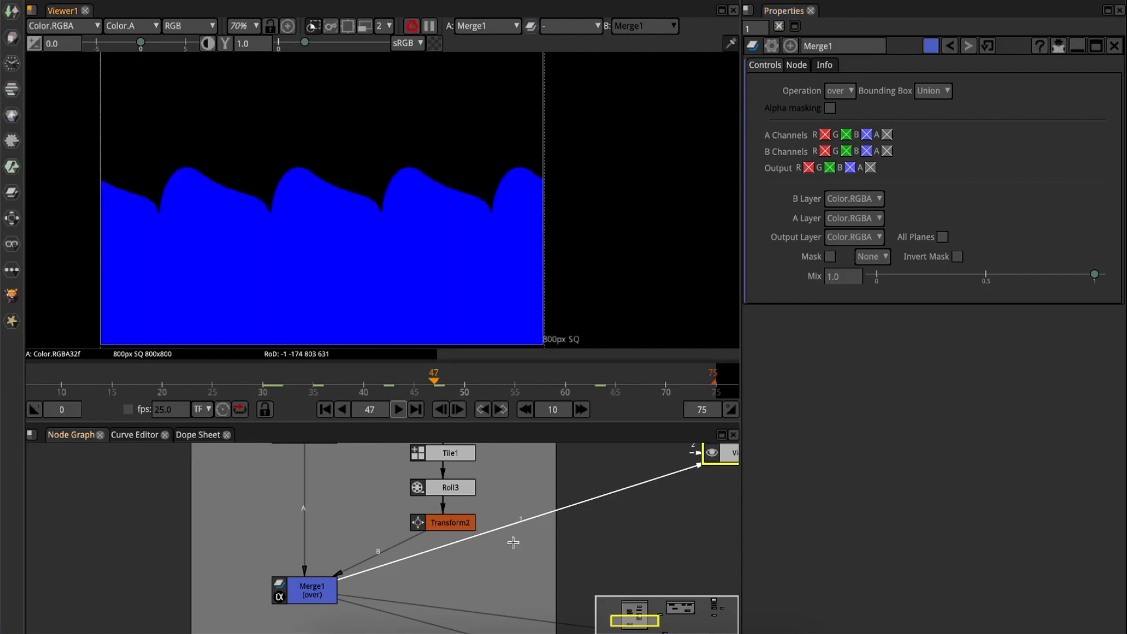
- View the Merge3 output and examine closely how the stars and the hills combine
middle_click_drag(440, 557, 176, 581)
scroll(290, 576, "down", 3)
middle_click_drag(290, 575, 278, 470)
left_click(403, 581)
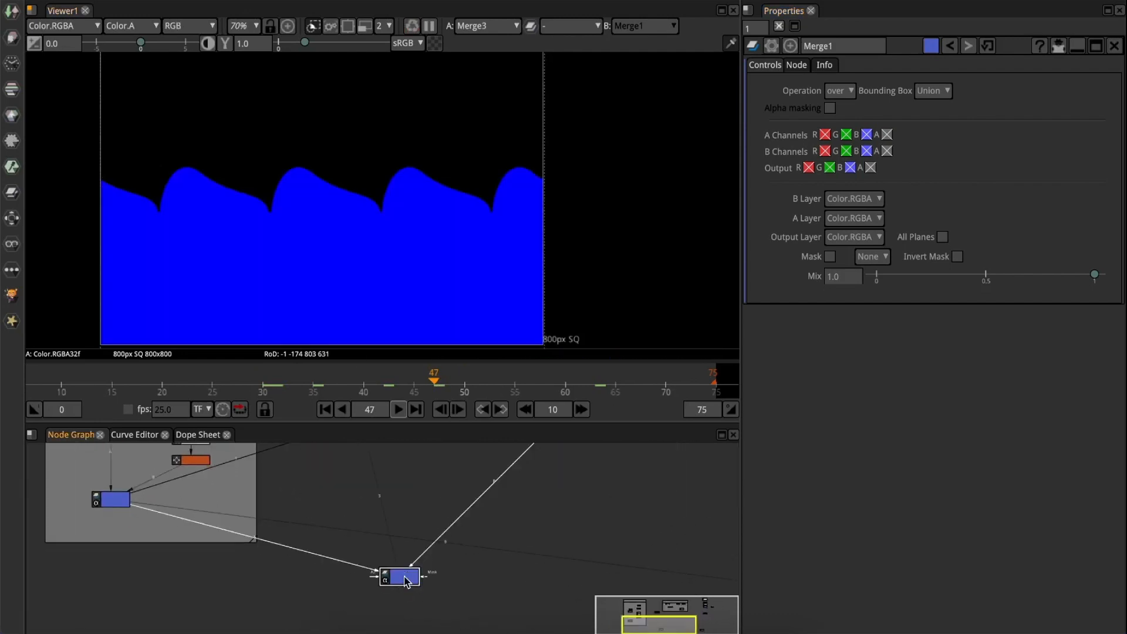
scroll(320, 235, "up", 8)
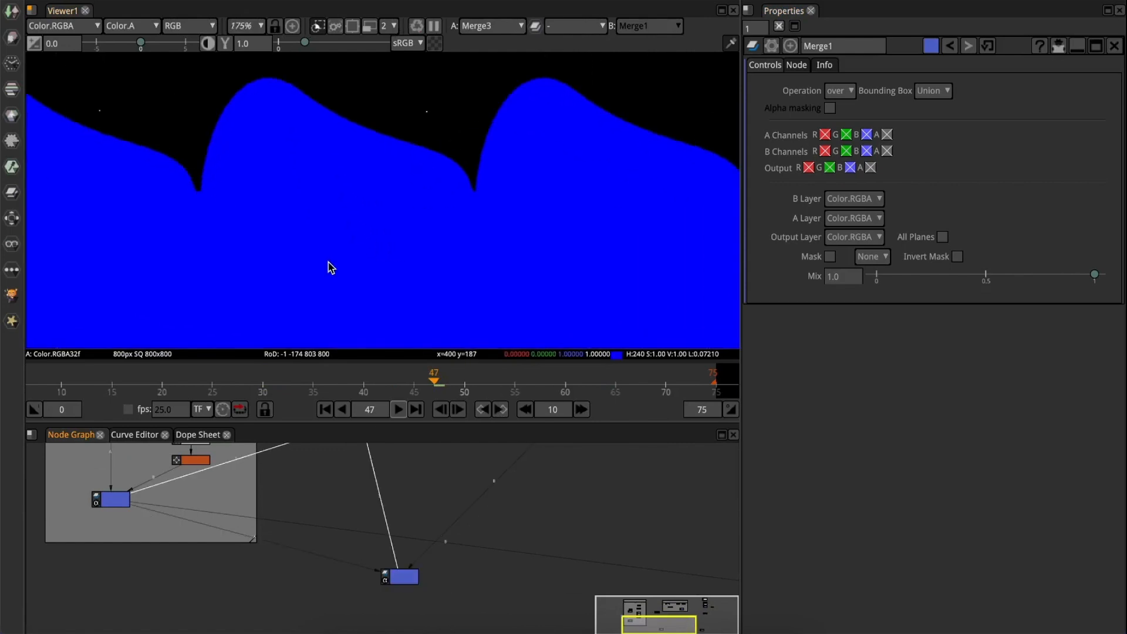
scroll(312, 281, "up", 1)
middle_click_drag(324, 273, 546, 123)
scroll(455, 205, "down", 8)
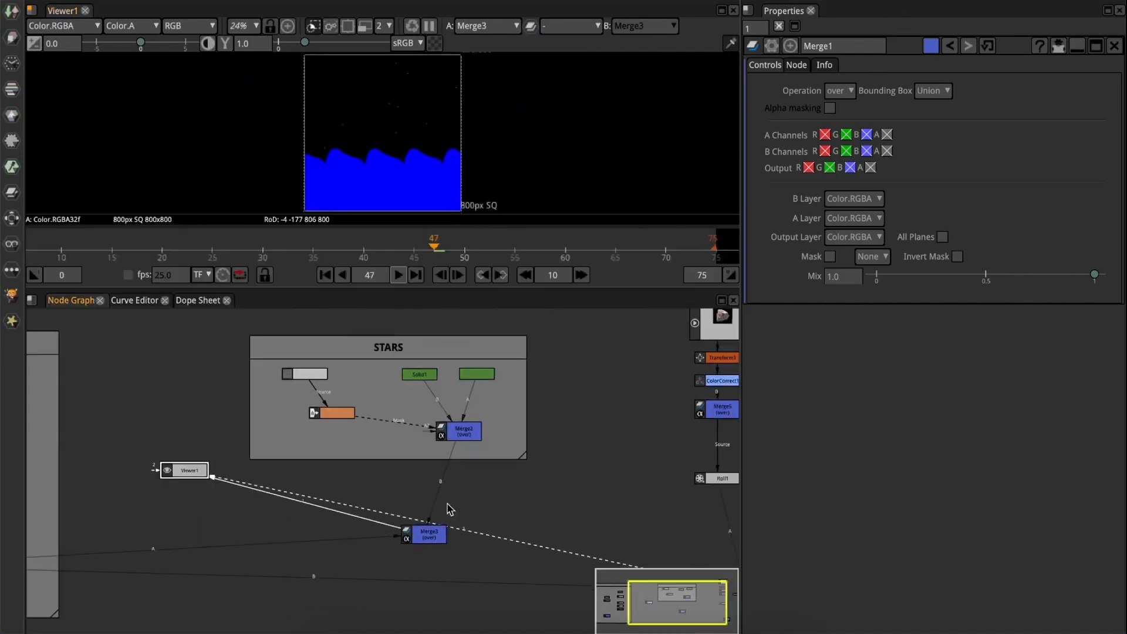
middle_click_drag(450, 510, 584, 465)
scroll(584, 466, "down", 1)
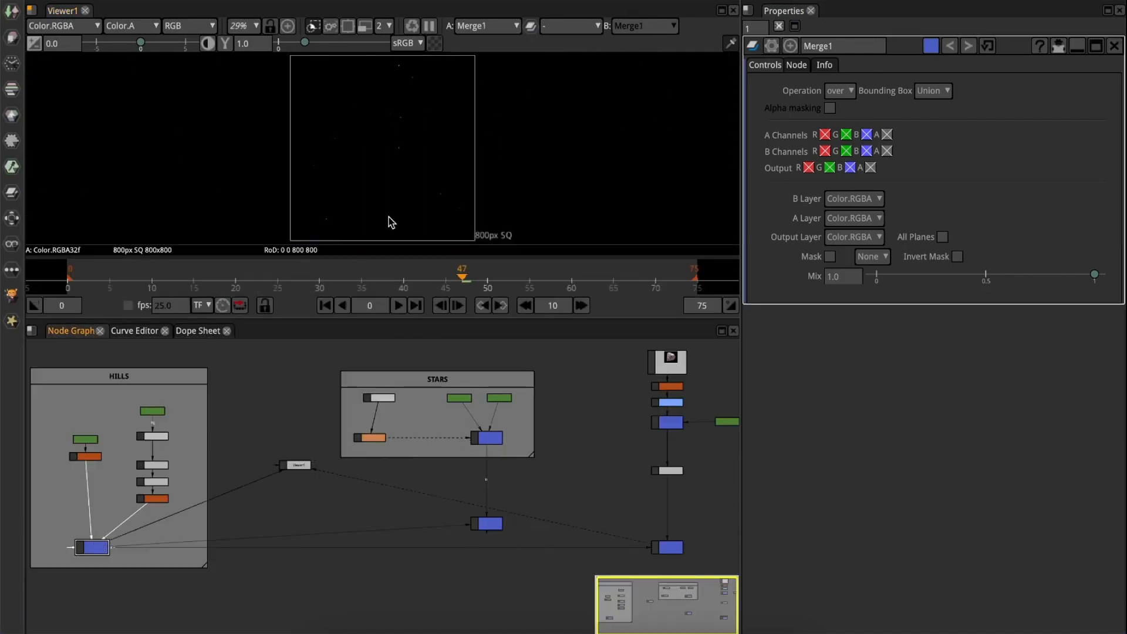
- View the HILLS group's Merge1 output and scrub the timeline to frame 42 to check the moving hills
key("1")
scroll(397, 199, "up", 4)
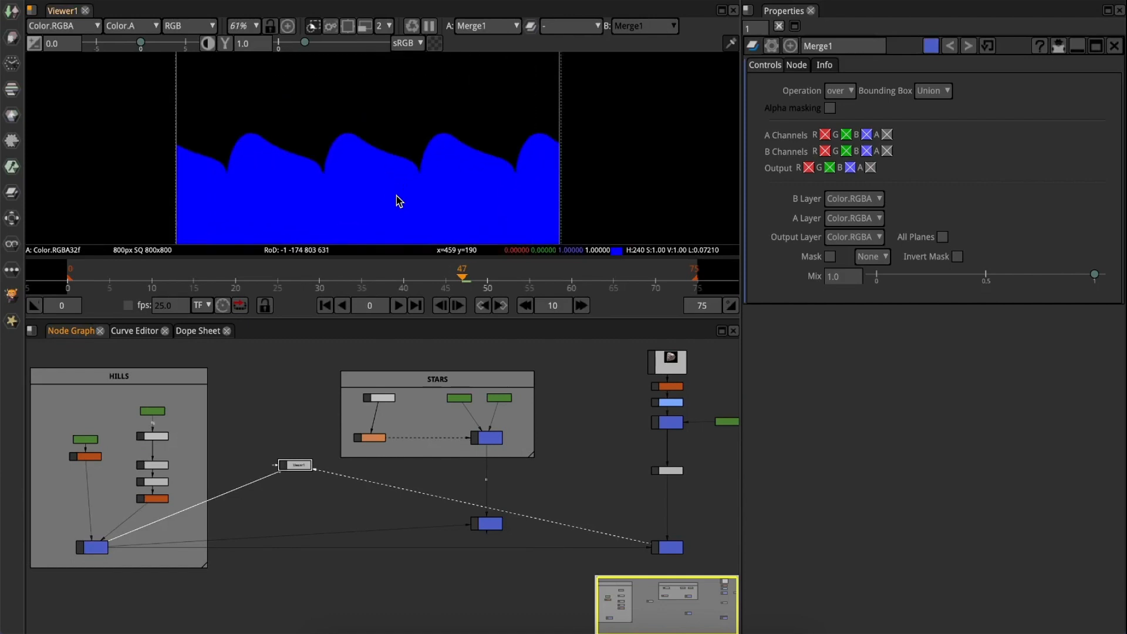
left_click_drag(205, 281, 422, 288)
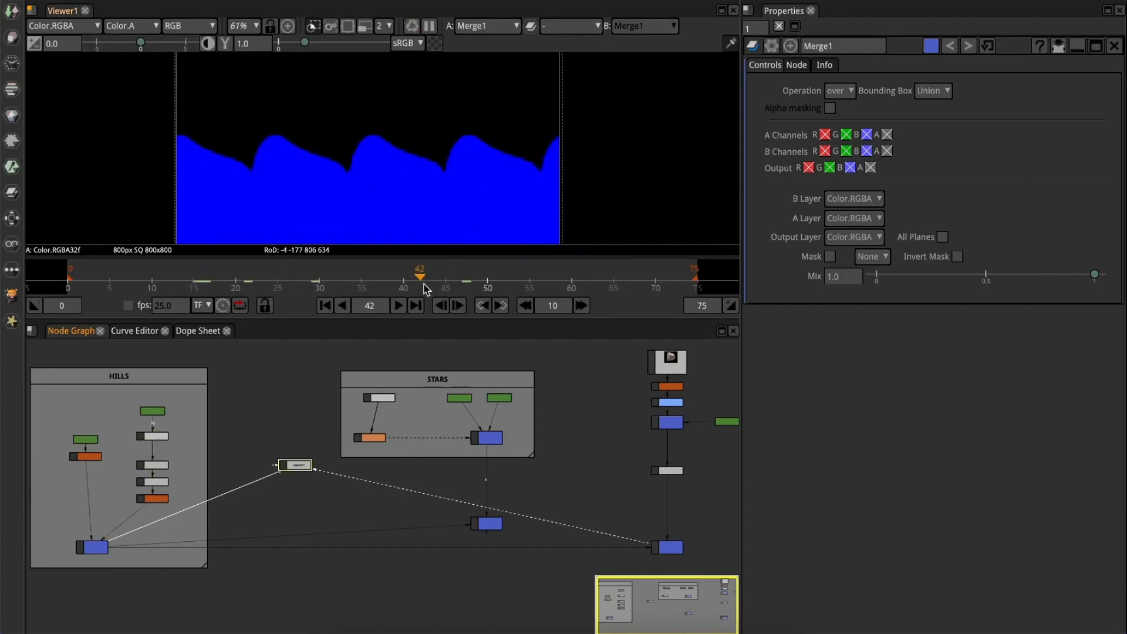
- View the outputs of Merge2, Merge3 and Merge4 in turn to compare the stars, the hills over stars and the rock
left_click(490, 439)
key("1")
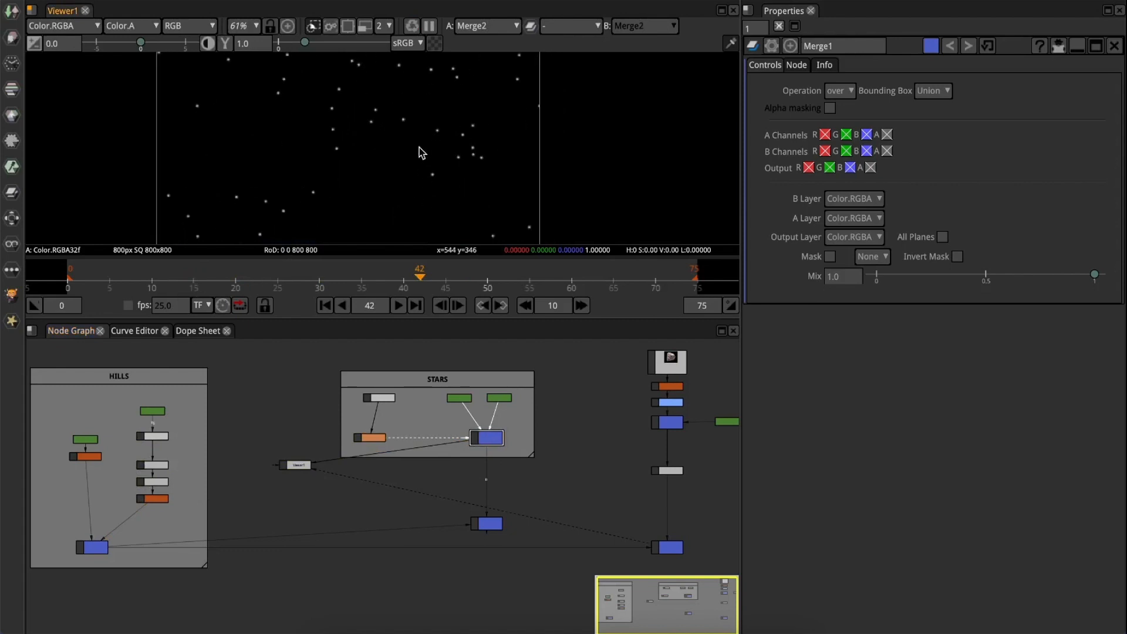
left_click(488, 524)
key("1")
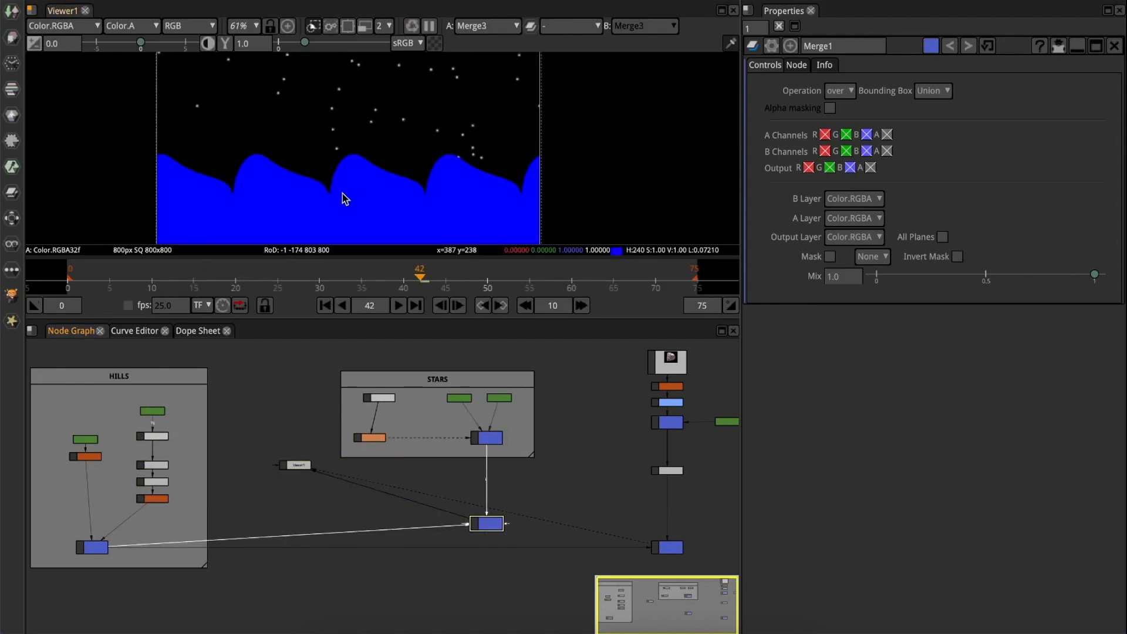
scroll(342, 196, "down", 2)
left_click(668, 547)
key("1")
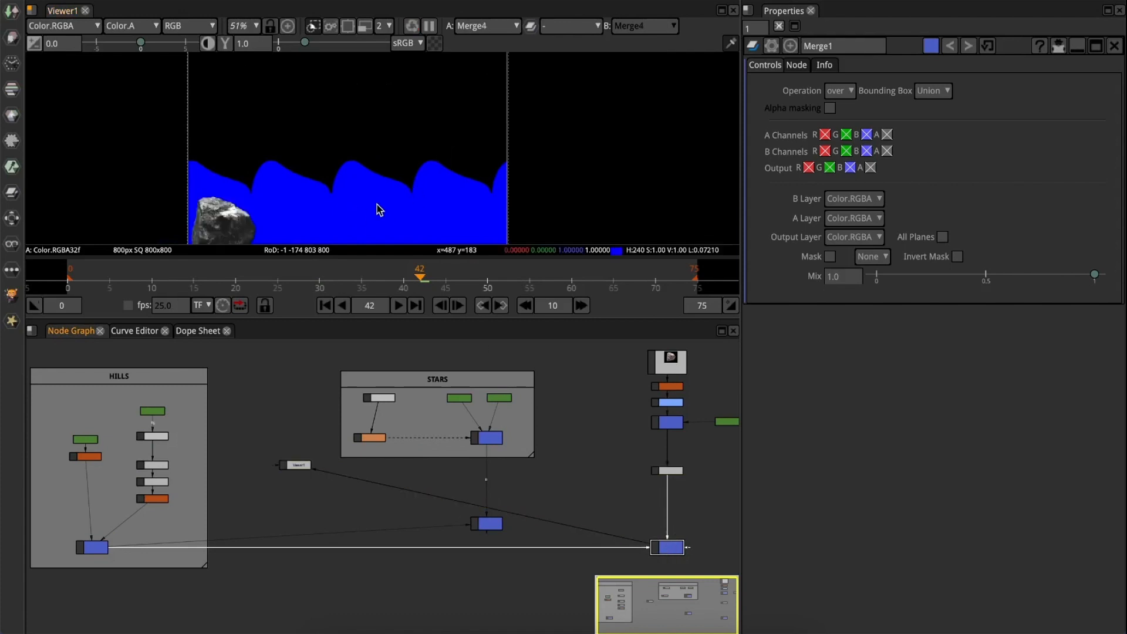
scroll(375, 199, "down", 3)
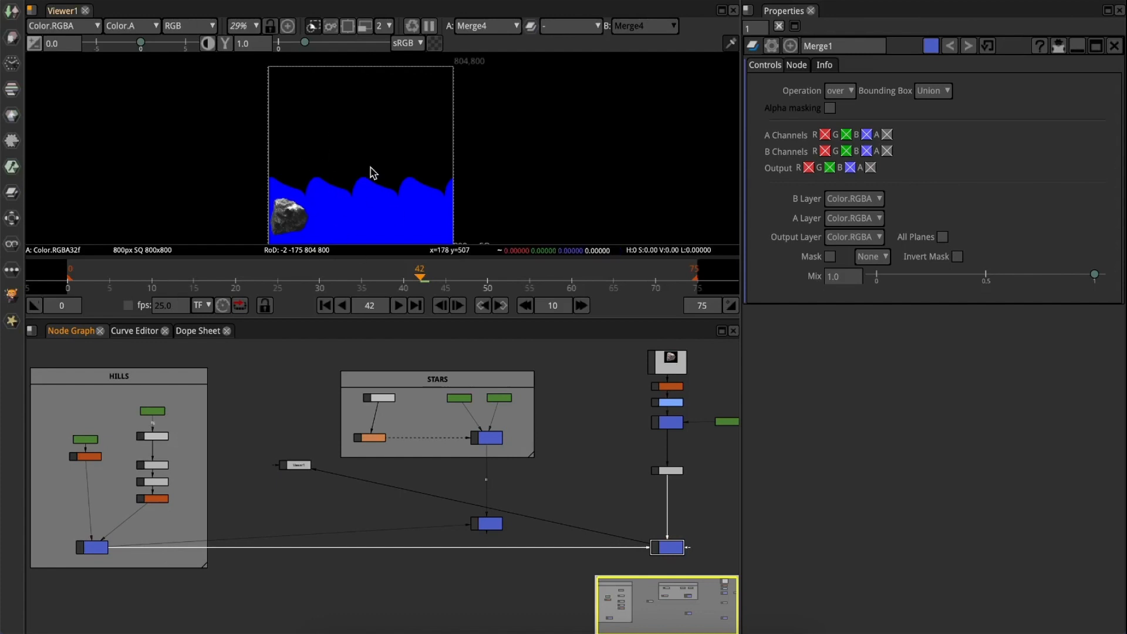
- Rewire Merge4 so its B input comes from Merge3 and its A input from Roll1, and reposition the node beneath Roll1
scroll(661, 564, "up", 2)
left_click_drag(663, 546, 708, 546)
left_click_drag(63, 546, 697, 533)
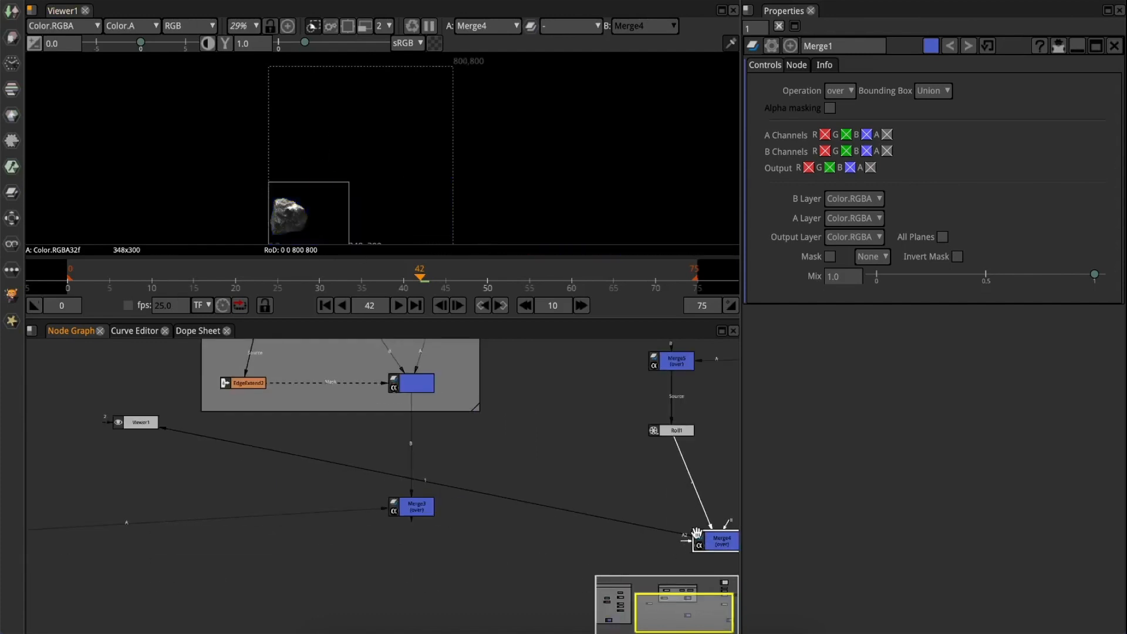
left_click_drag(687, 472, 699, 531)
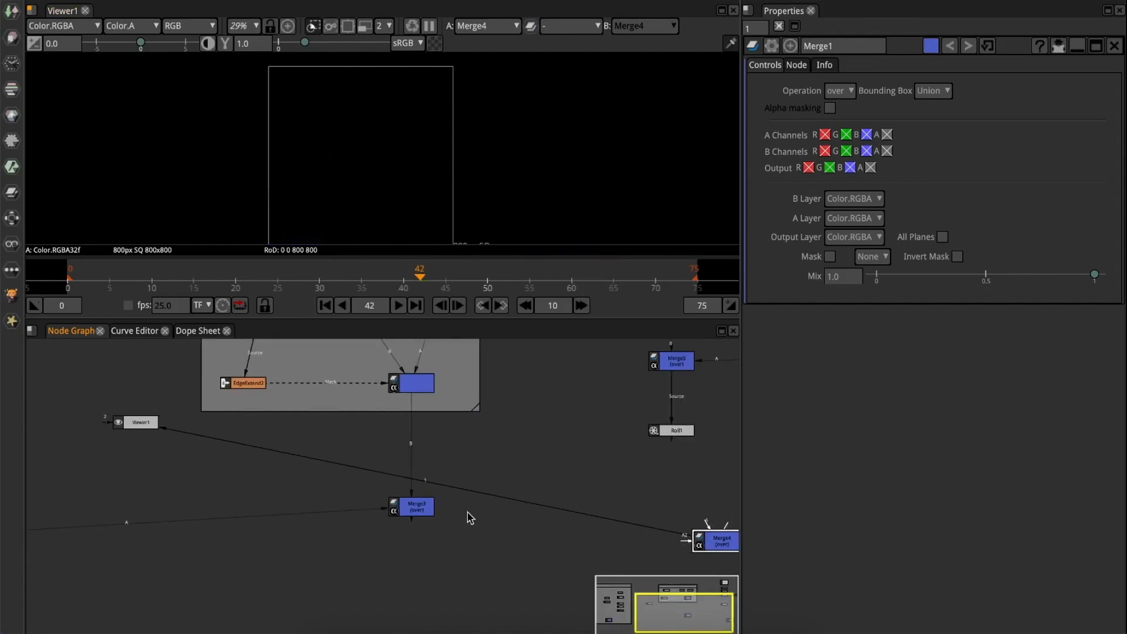
left_click_drag(469, 513, 413, 505)
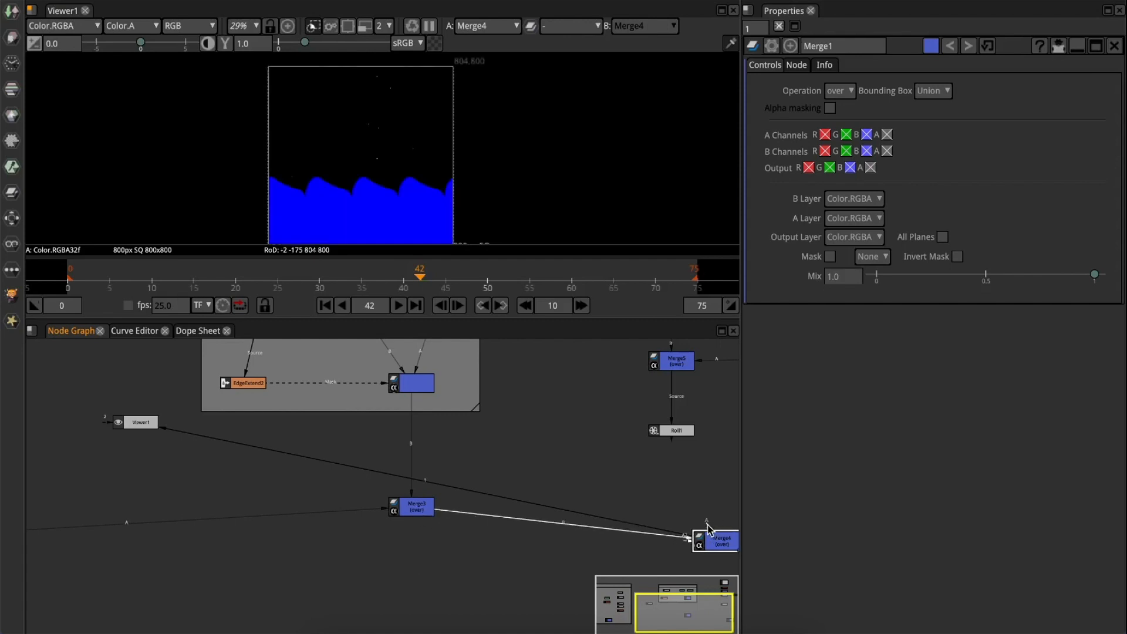
left_click_drag(660, 452, 676, 431)
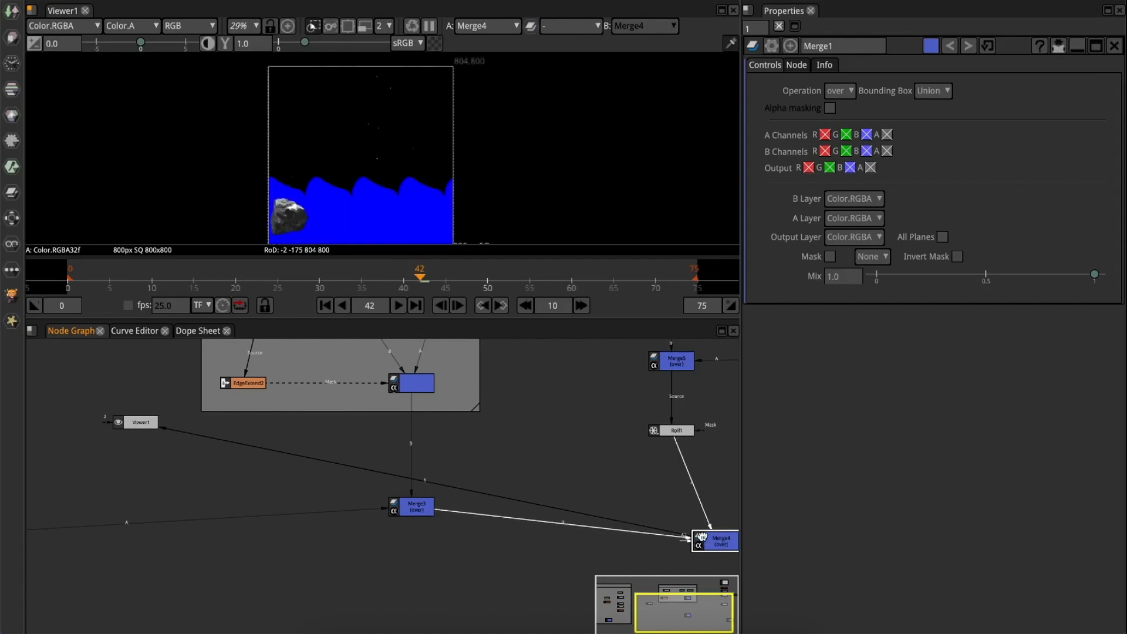
left_click_drag(717, 539, 690, 517)
- Enlarge the viewer and scrub to frame 38 to check the rock moving over the hills and stars
middle_click_drag(345, 212, 360, 159)
scroll(377, 113, "up", 6)
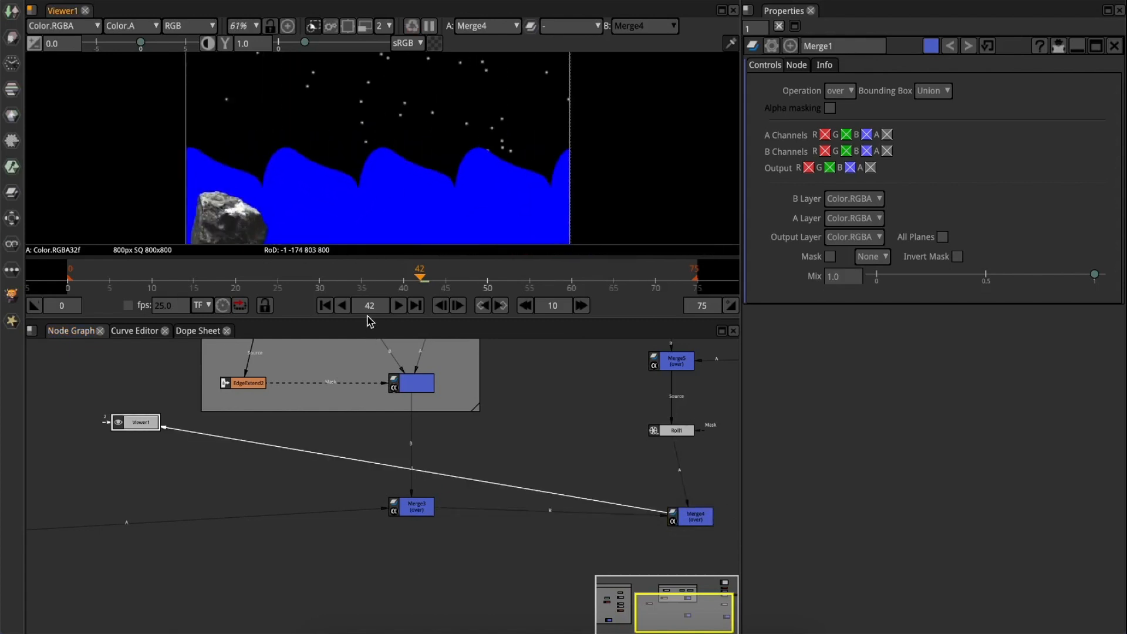
left_click_drag(361, 384, 348, 517)
middle_click_drag(367, 236, 362, 294)
scroll(363, 294, "down", 2)
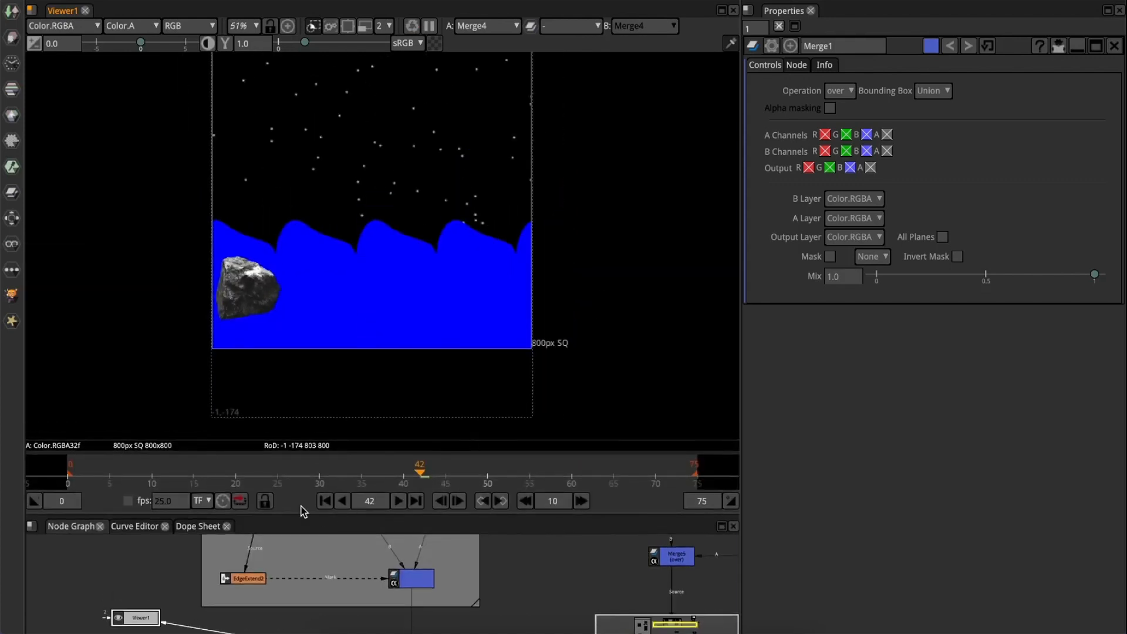
left_click_drag(296, 478, 386, 469)
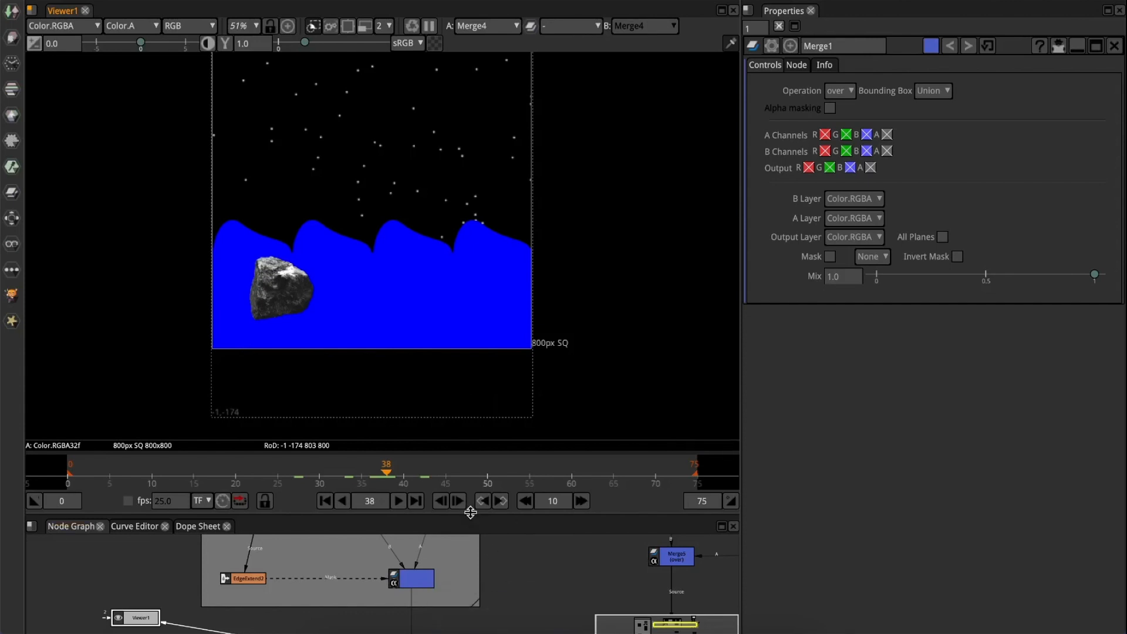
- Align Merge4 below Roll1 and add a Reformat node after it with the format 800px SQ 800x800
left_click_drag(470, 513, 473, 330)
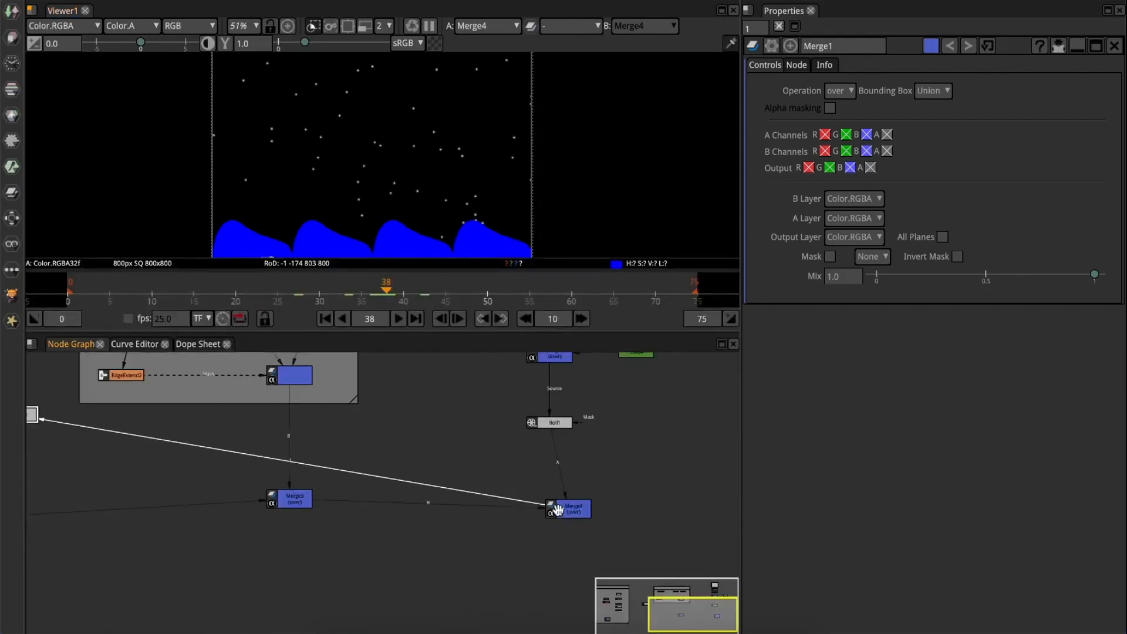
left_click_drag(557, 508, 539, 548)
left_click(11, 222)
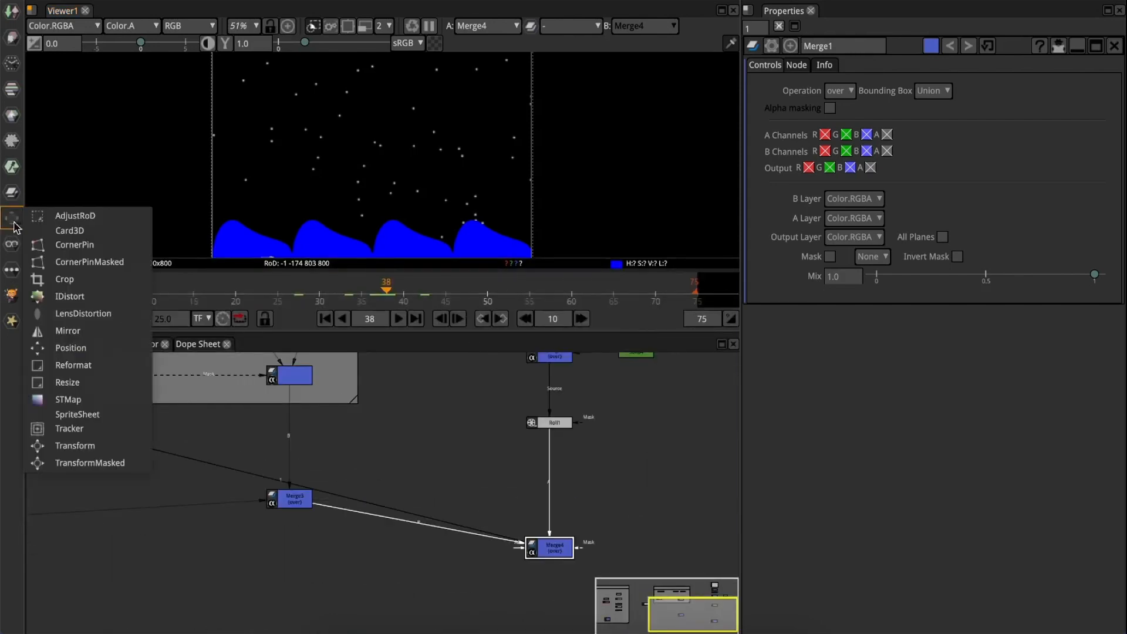
left_click(73, 365)
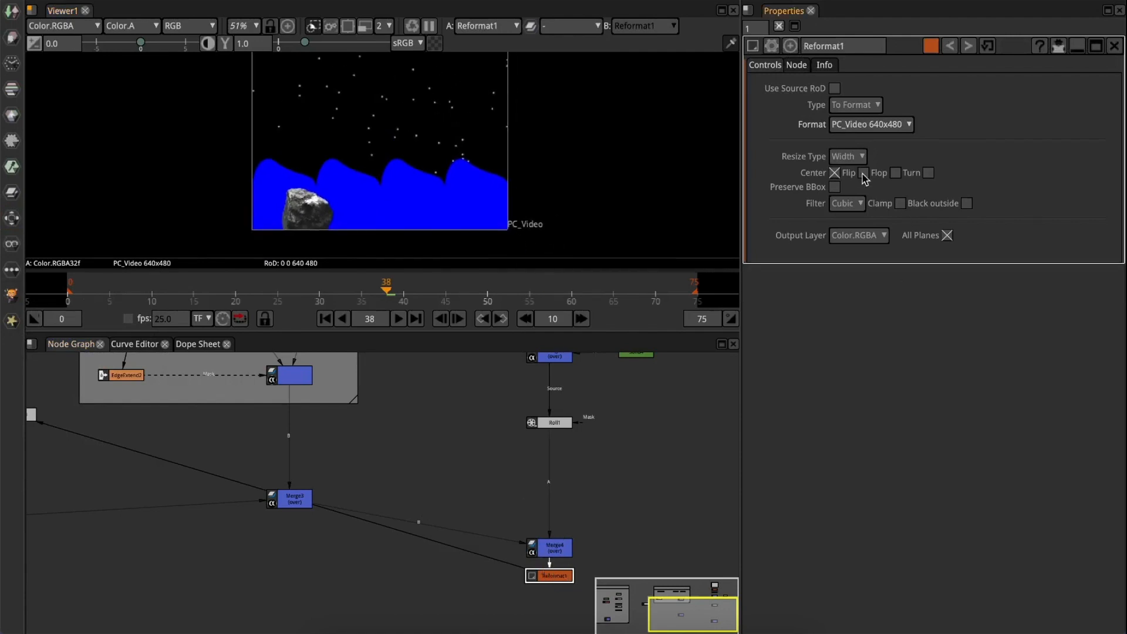
left_click(839, 124)
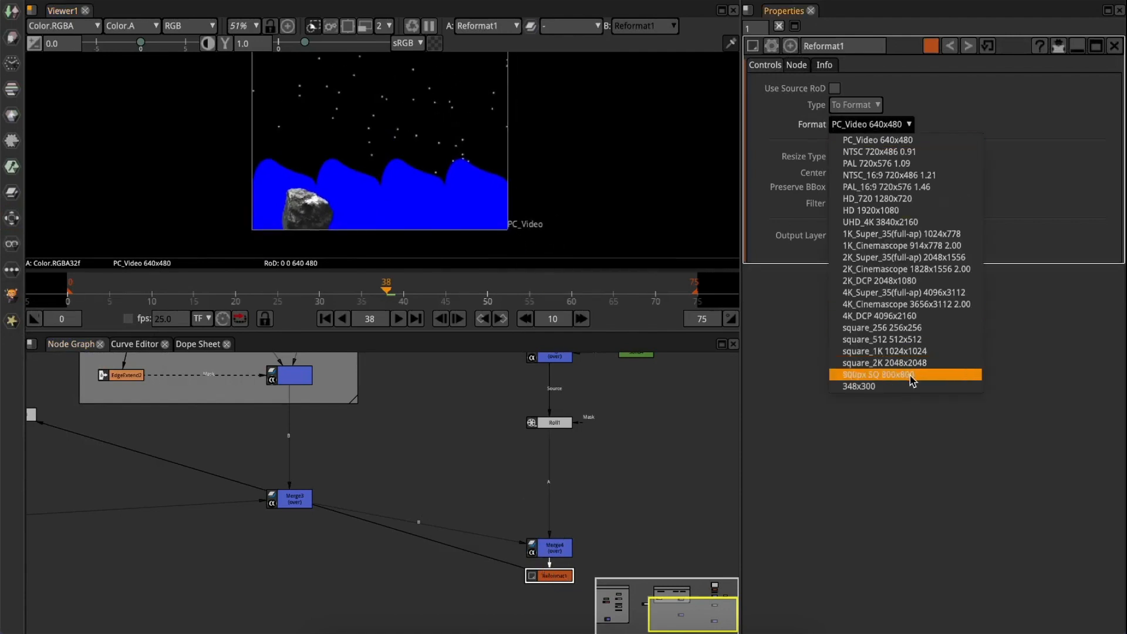
left_click(891, 376)
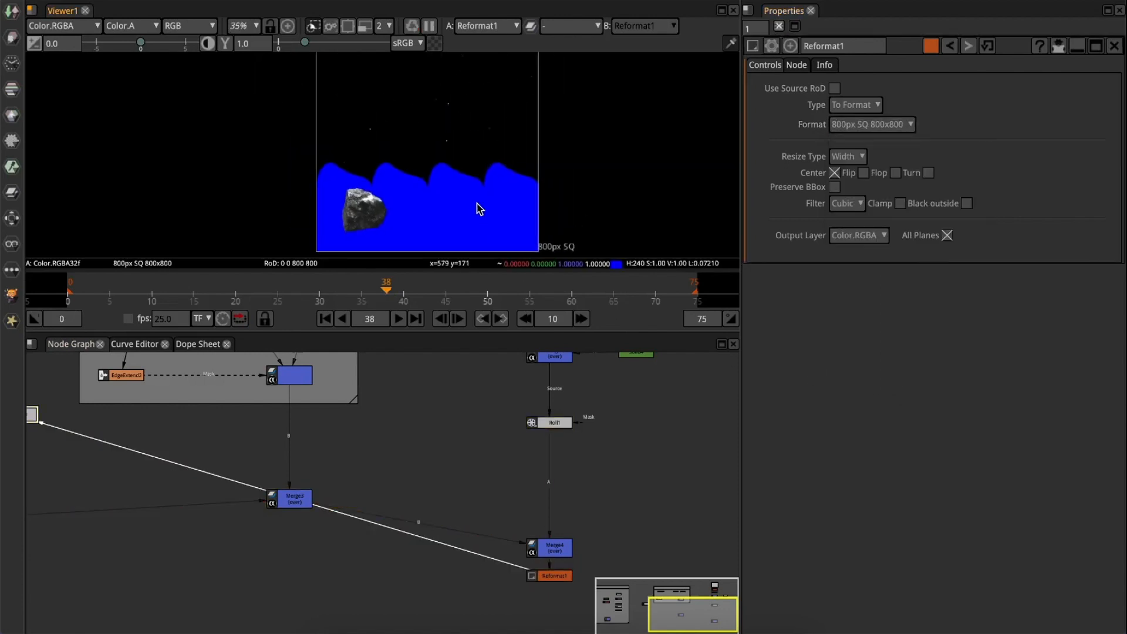
- Examine the reformatted composite in the maximized viewer and restore the normal layout
key("space")
middle_click_drag(476, 231, 492, 357)
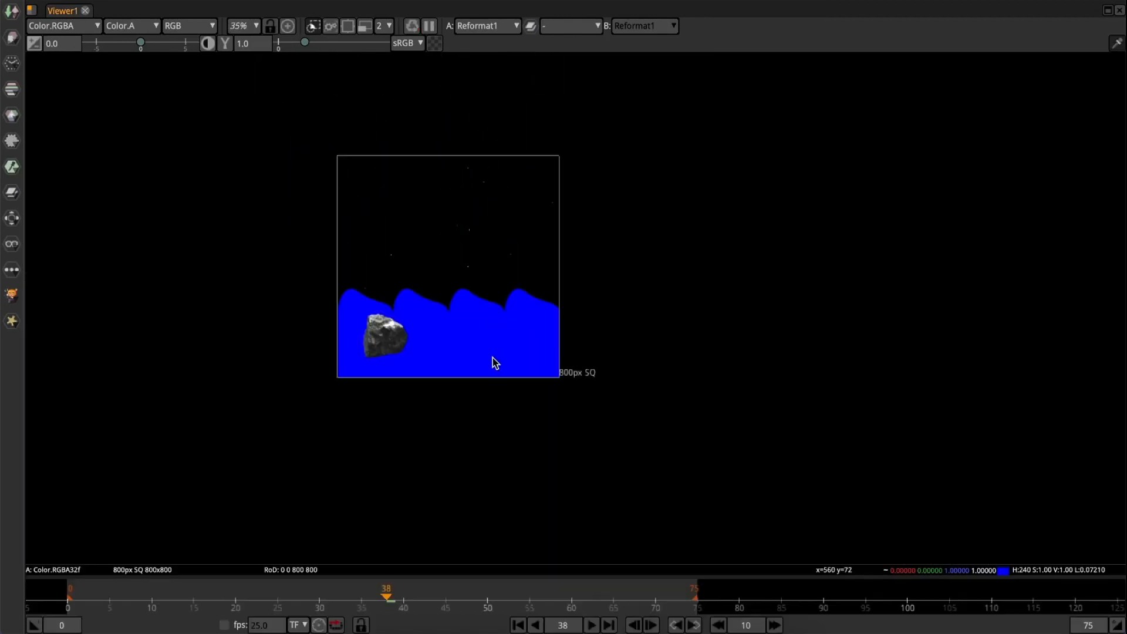
scroll(492, 357, "up", 2)
key("space")
middle_click_drag(490, 185, 456, 24)
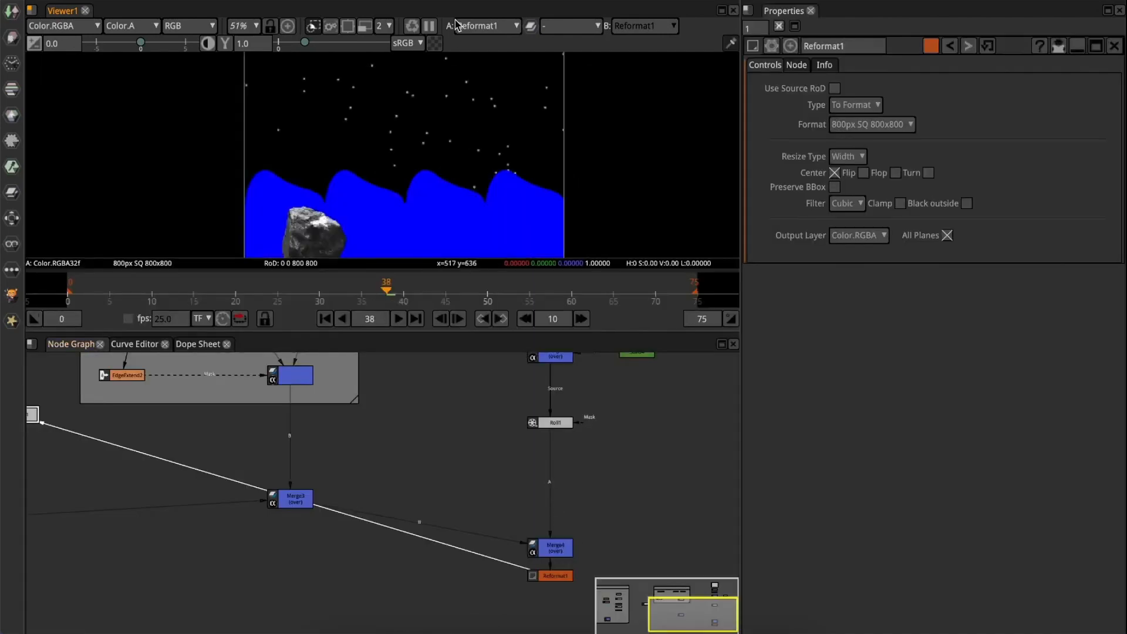
- Toggle the Reformat node off and on to compare the composite's bounding box with and without it
left_click(554, 574)
scroll(487, 202, "down", 3)
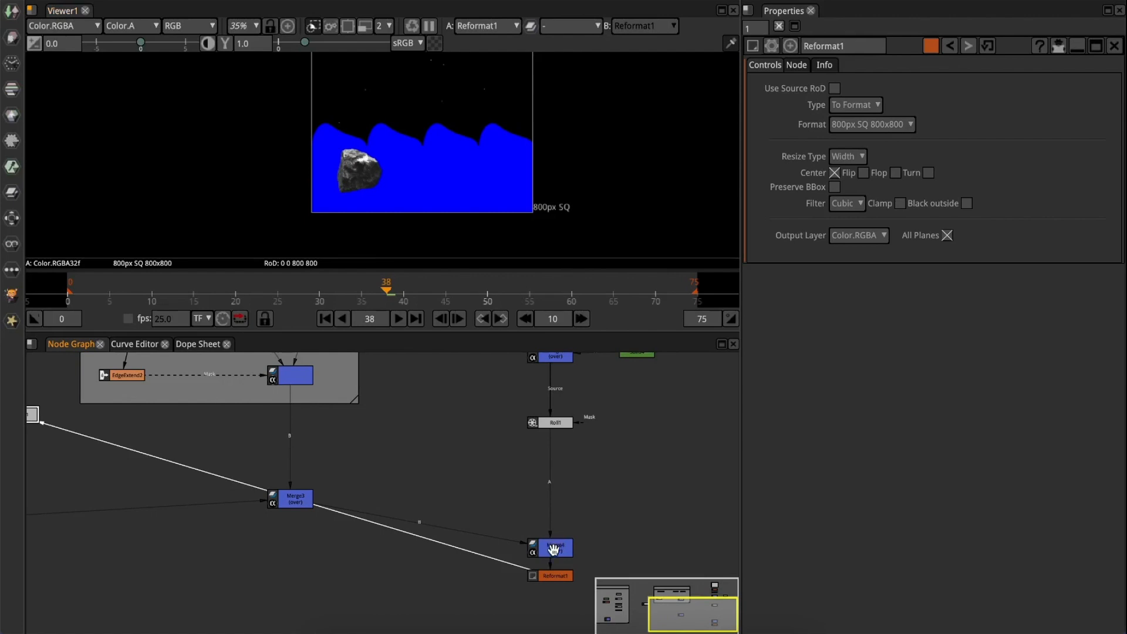
left_click(549, 576)
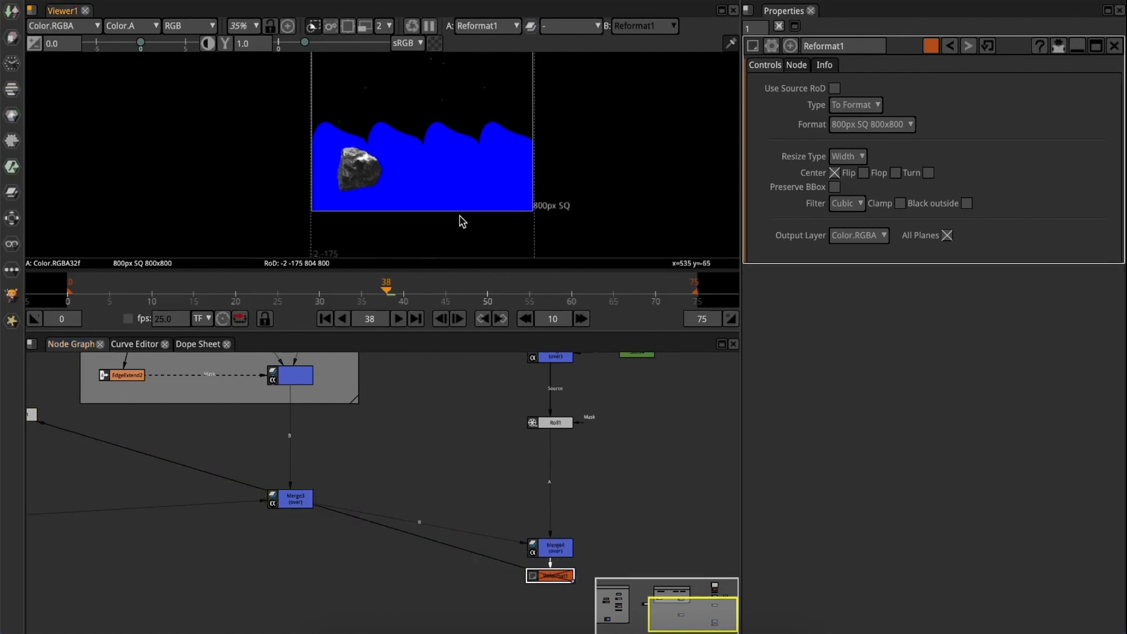
middle_click_drag(462, 221, 465, 167)
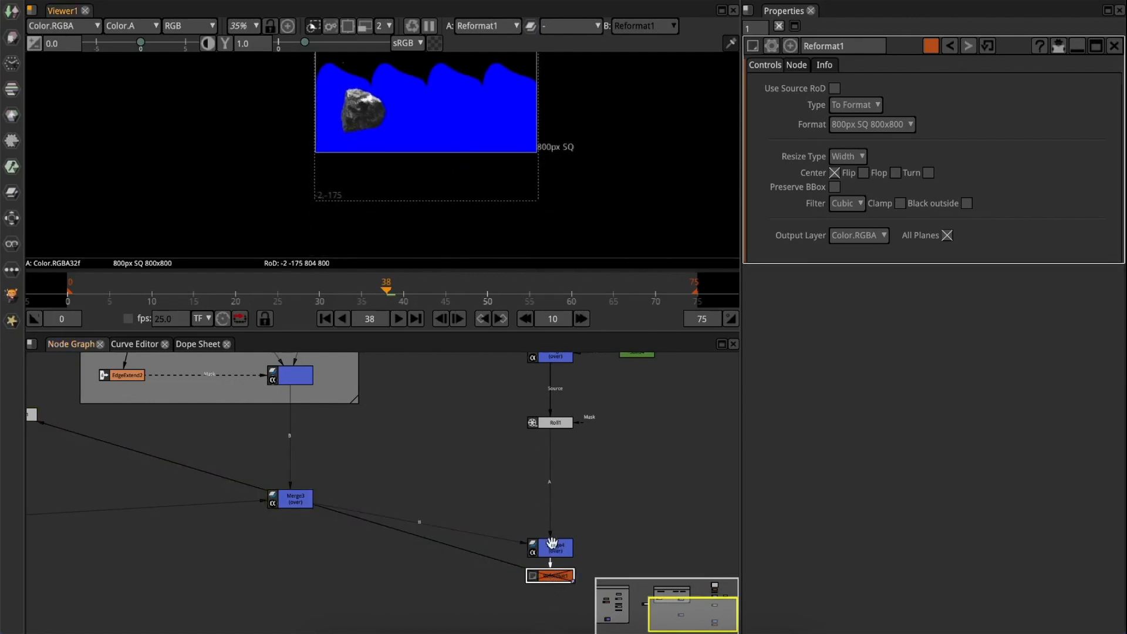
key("d")
key("d")
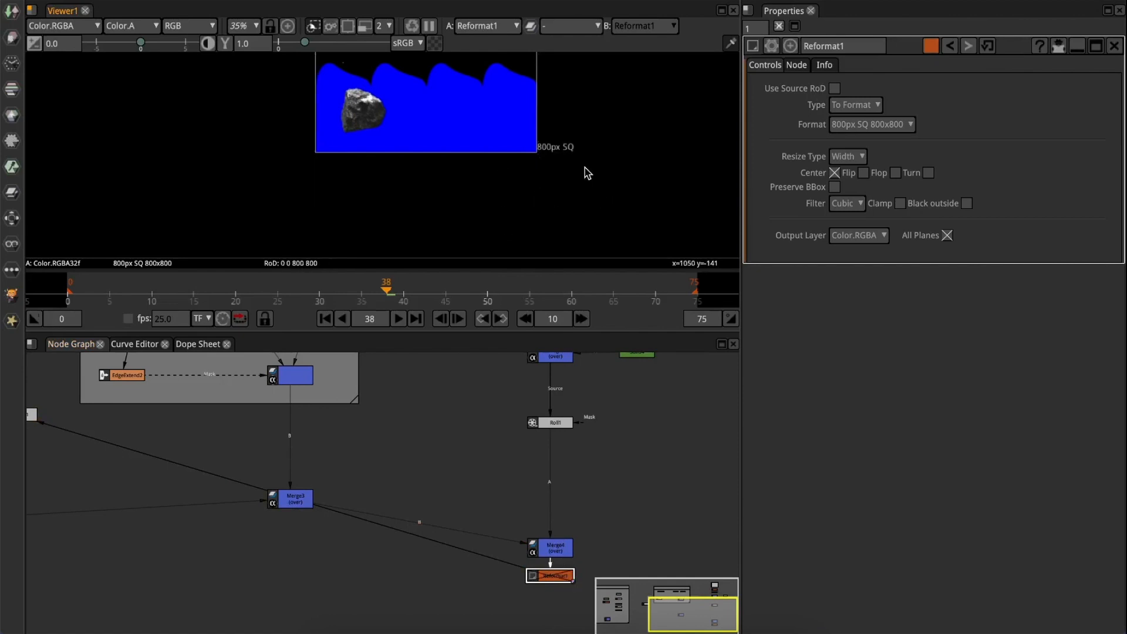
key("d")
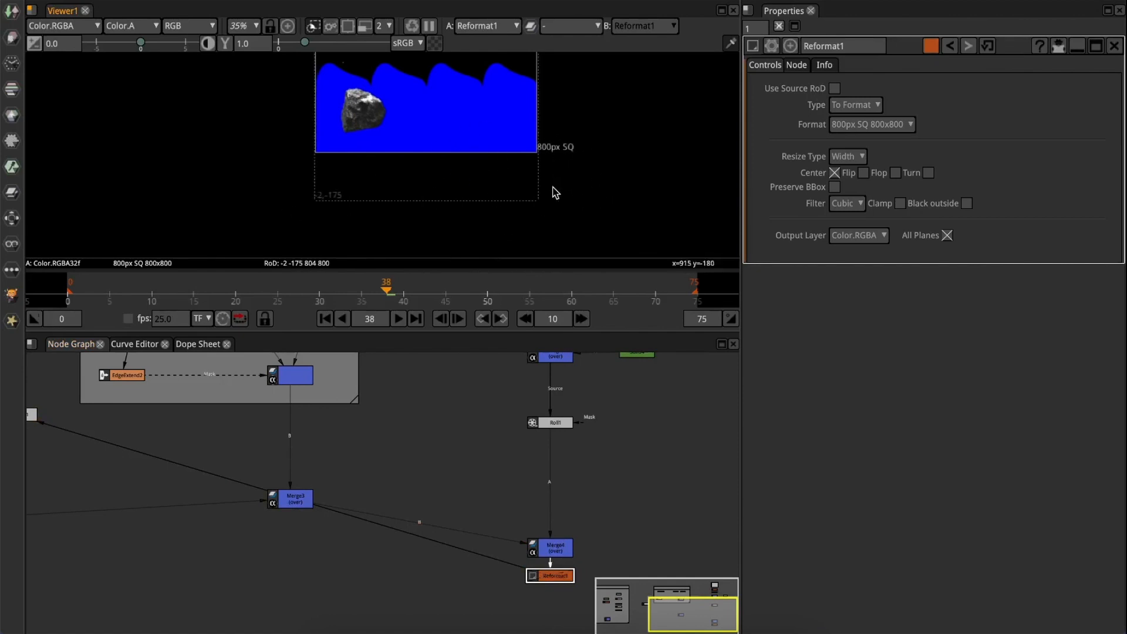
key("d")
middle_click_drag(473, 127, 474, 220)
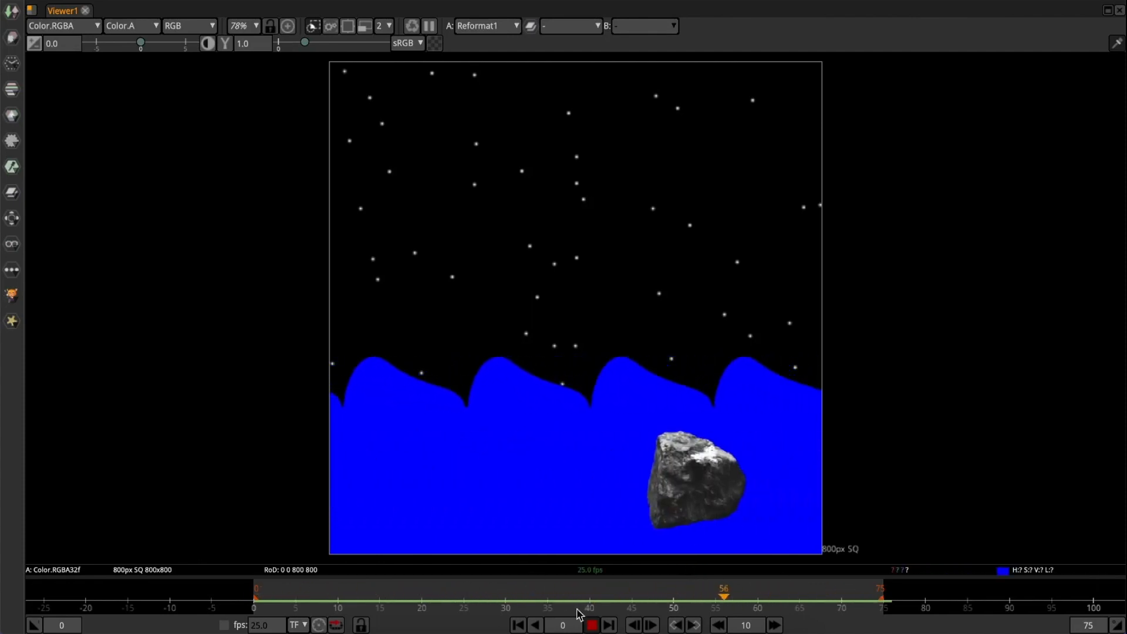
- Read in the image Hero.png and place its node to the right of the rock's Read node
left_click(12, 12)
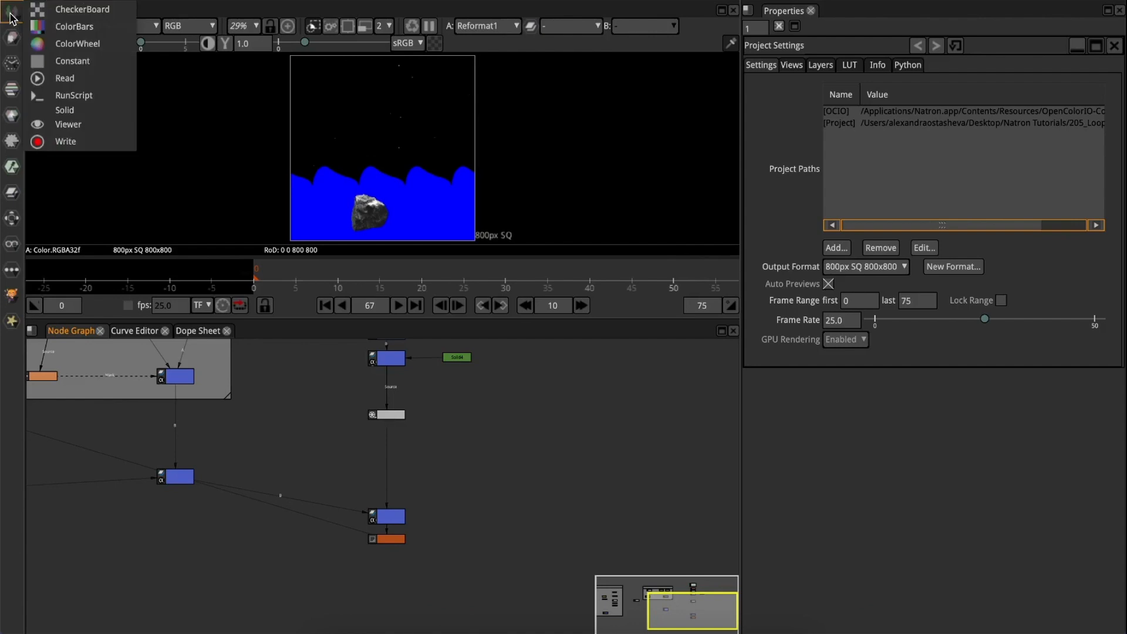
left_click(82, 82)
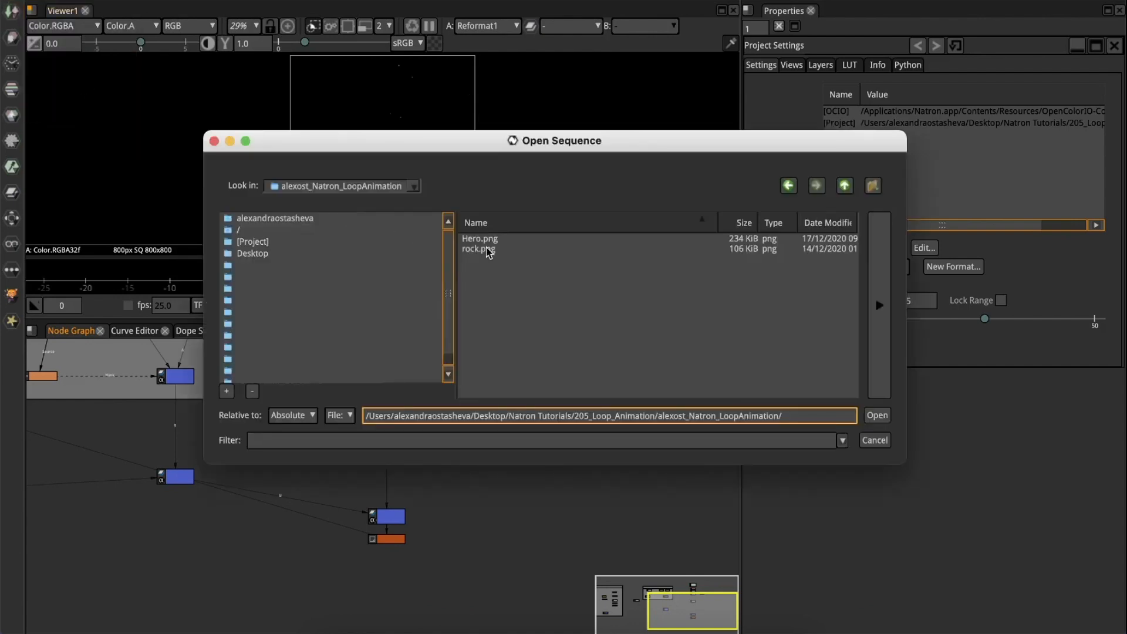
double_click(472, 239)
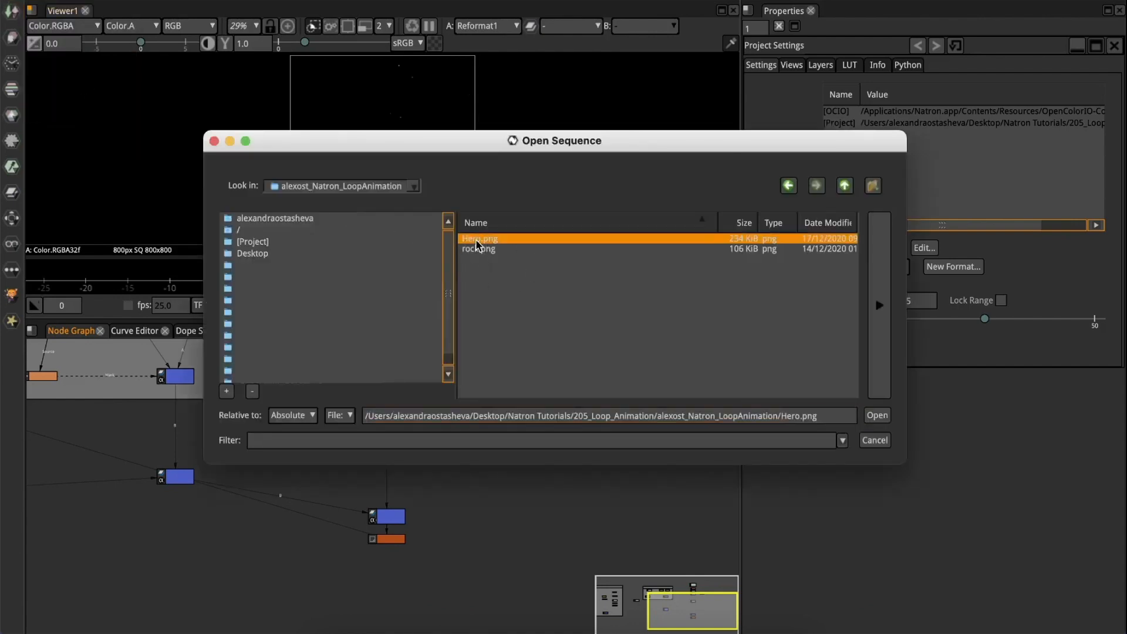
middle_click_drag(475, 516, 434, 586)
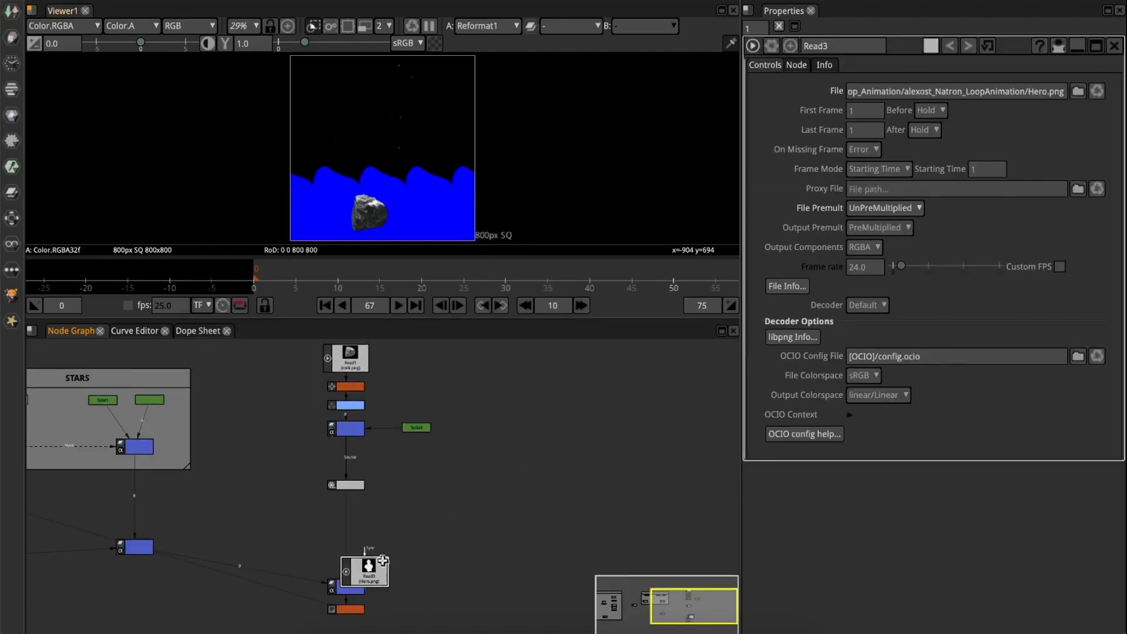
left_click_drag(372, 566, 538, 370)
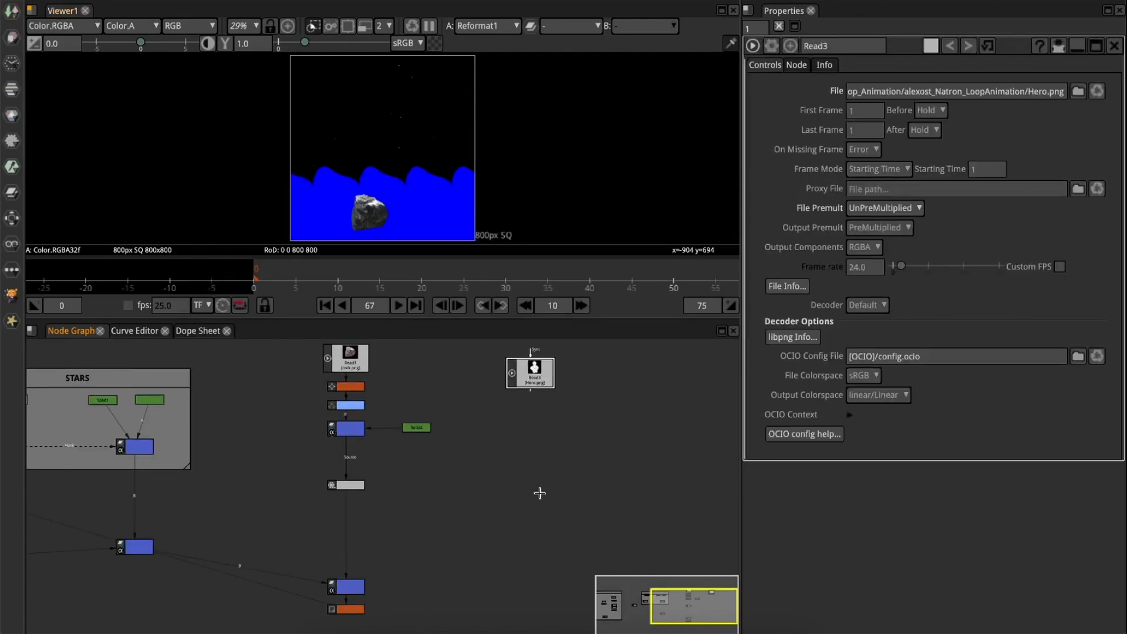
- Add a Merge node with Hero.png as input A and Reformat1 as input B, placed beside Reformat1
key("m")
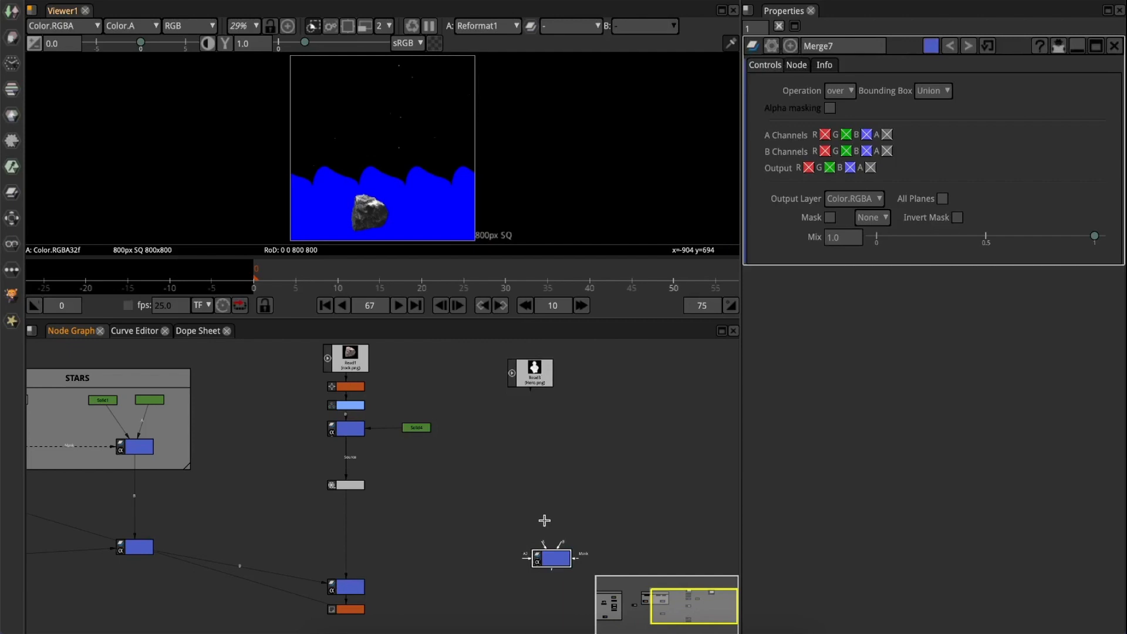
scroll(544, 520, "up", 3)
left_click(544, 508)
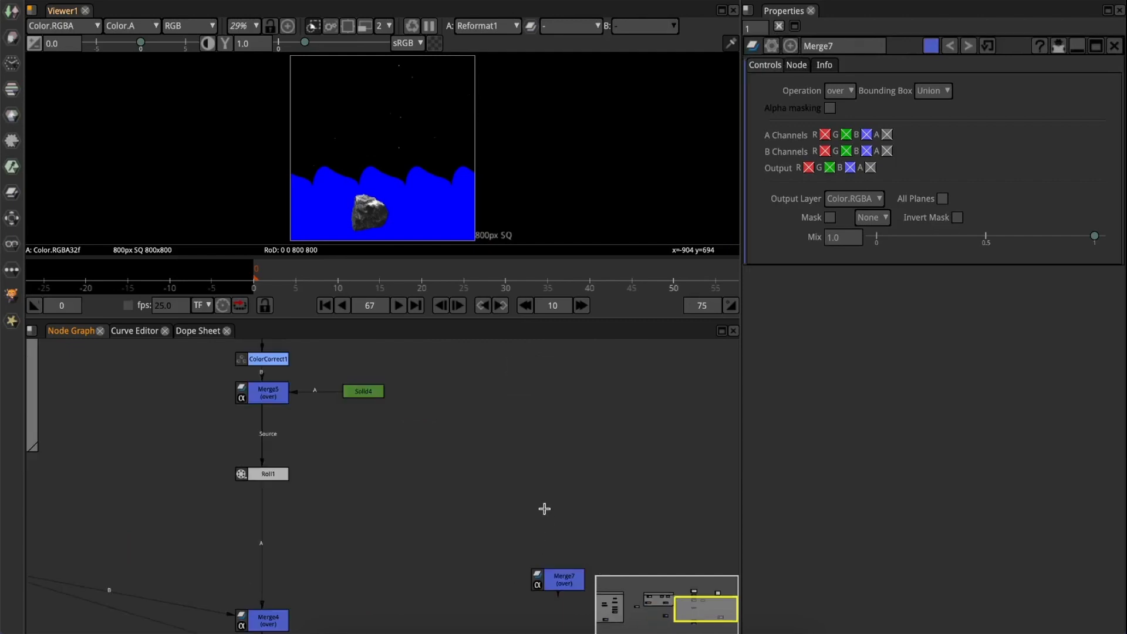
key("space")
middle_click_drag(592, 128, 657, 396)
scroll(632, 536, "up", 1)
scroll(631, 536, "up", 1)
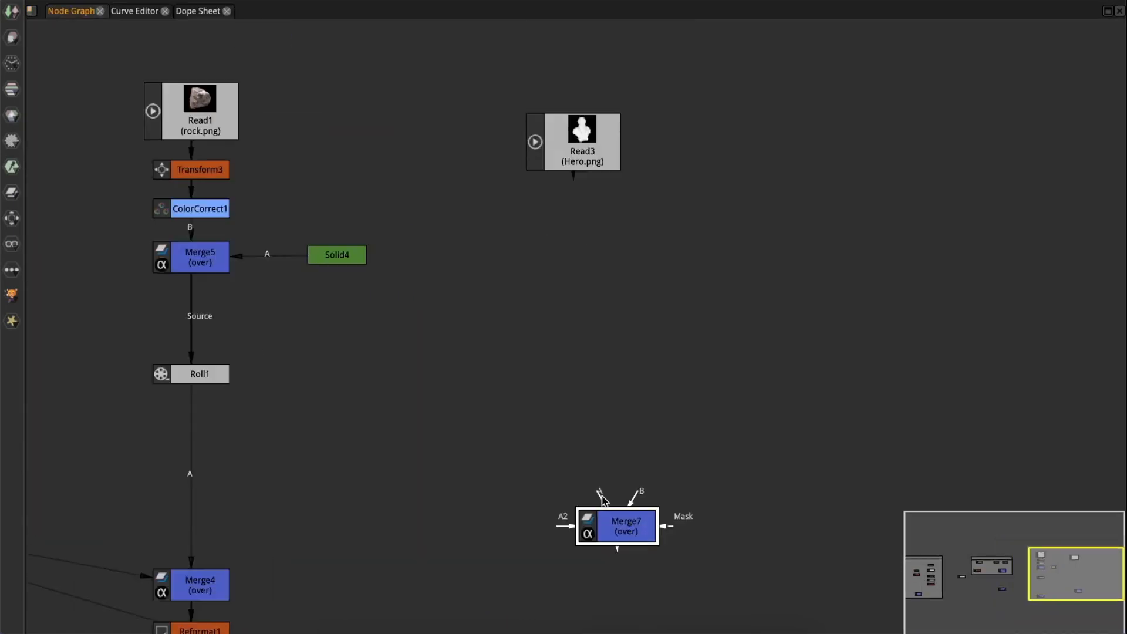
left_click_drag(605, 501, 574, 174)
left_click_drag(645, 494, 197, 627)
left_click_drag(626, 515, 508, 610)
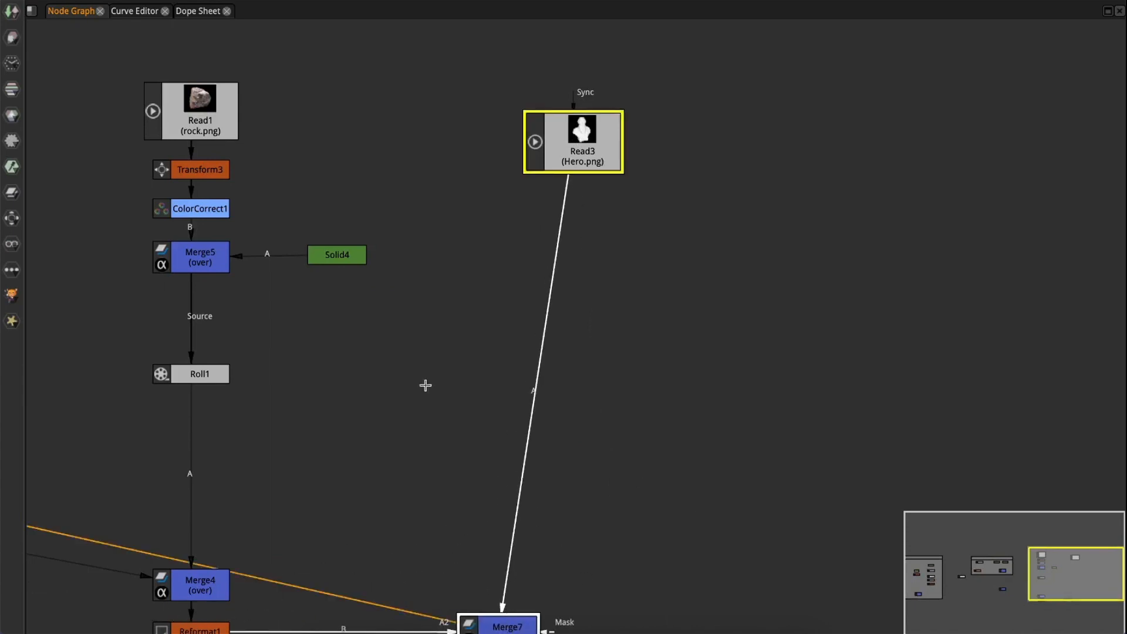
key("space")
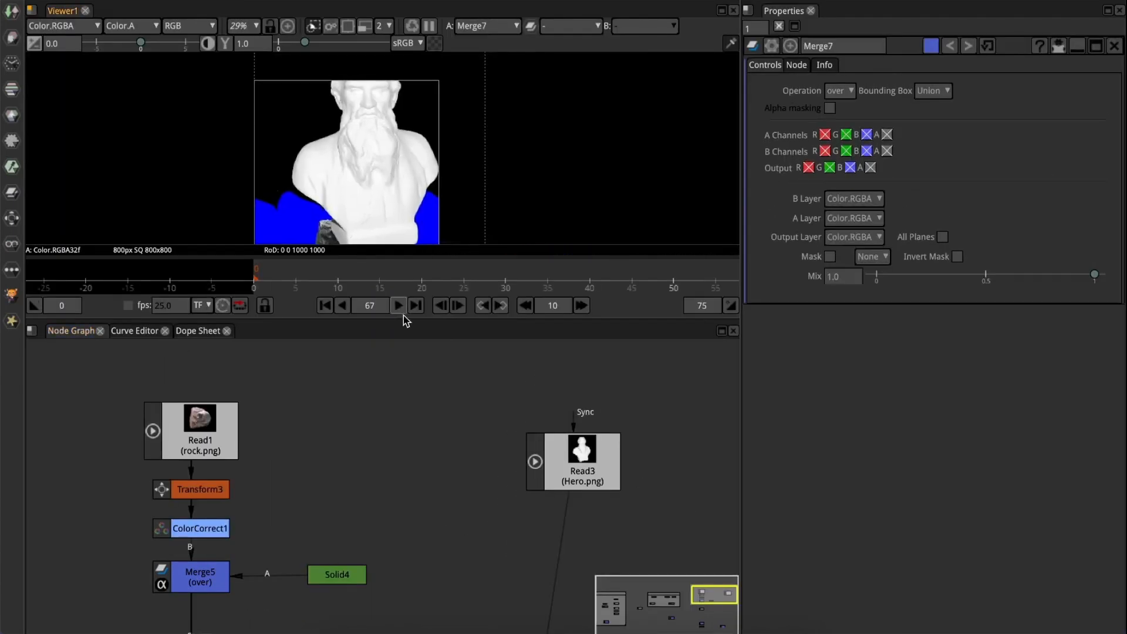
- Enlarge the viewer, add a Transform node below the Hero.png Read node and set its scale to 0.63
left_click_drag(405, 318, 373, 426)
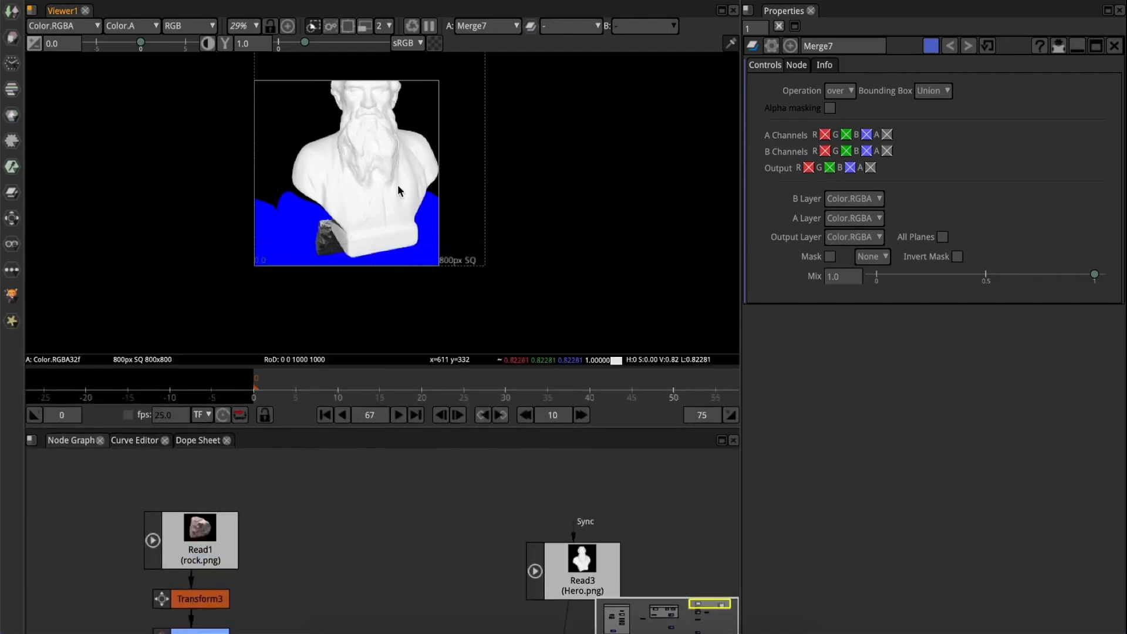
left_click_drag(573, 593, 551, 537)
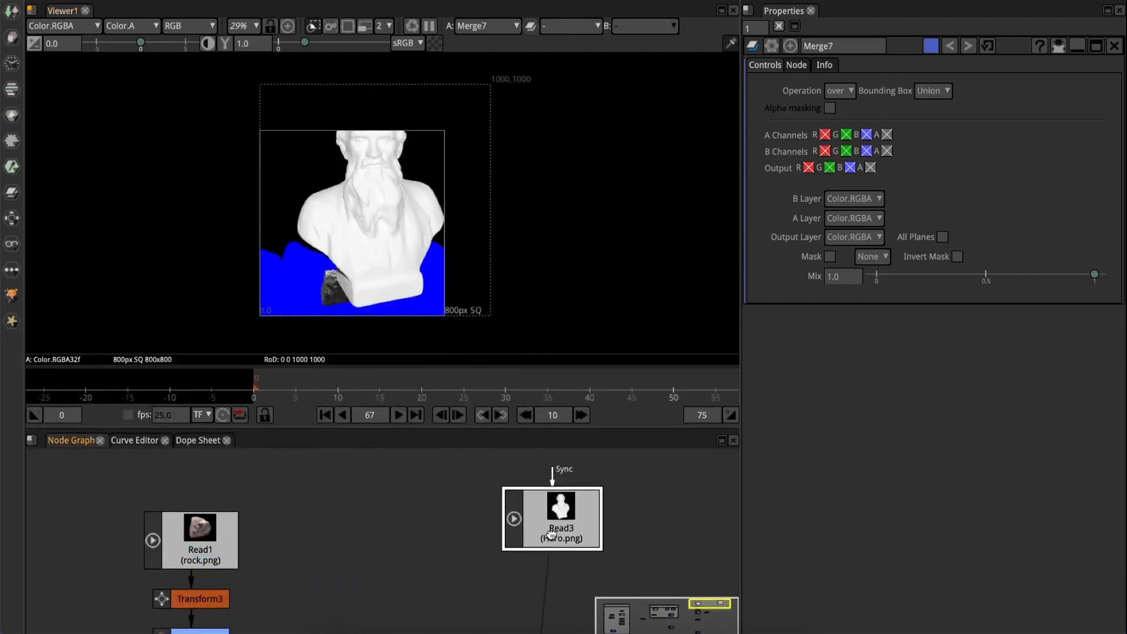
key("t")
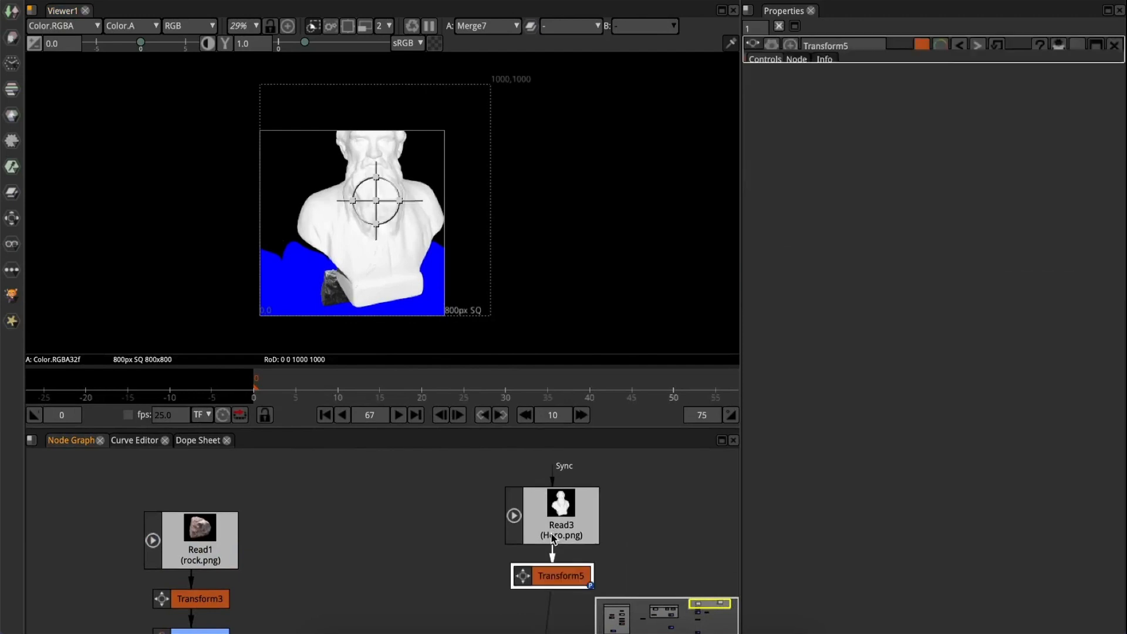
double_click(879, 130)
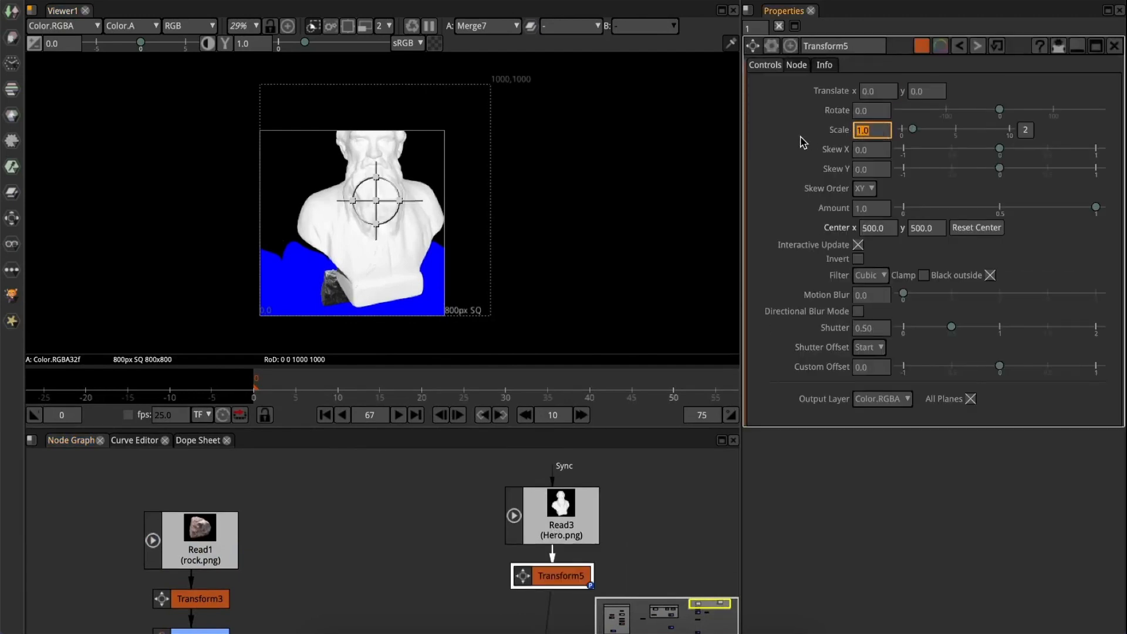
type(".63")
key("Return")
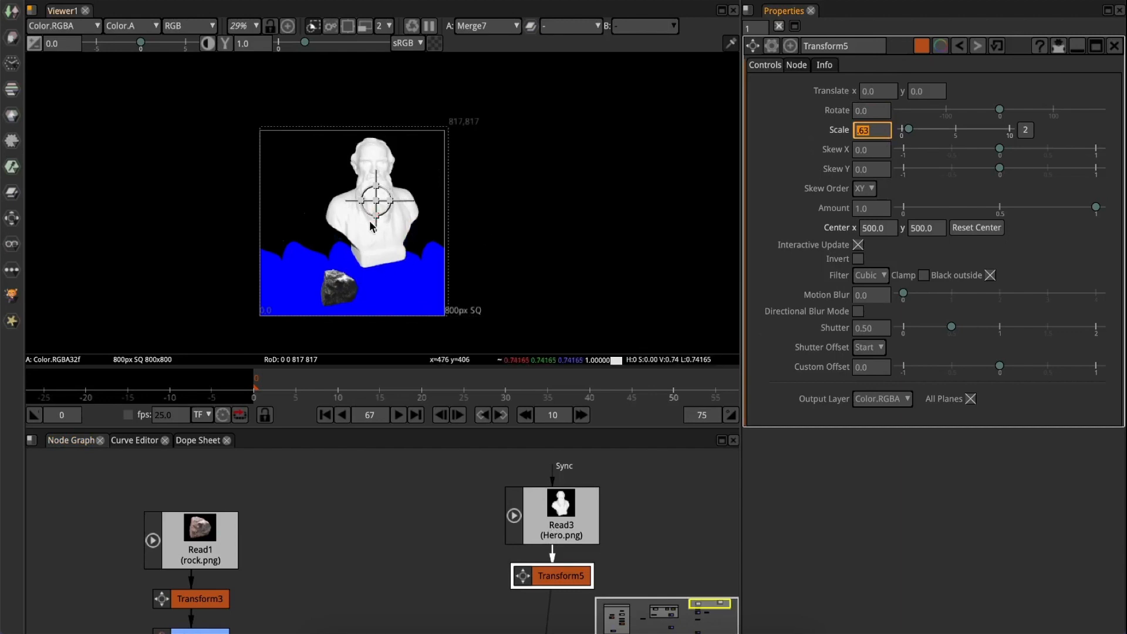
- Reposition the bust at frame 0 with Translate x -70 and y -60, and close the node's properties
left_click(326, 415)
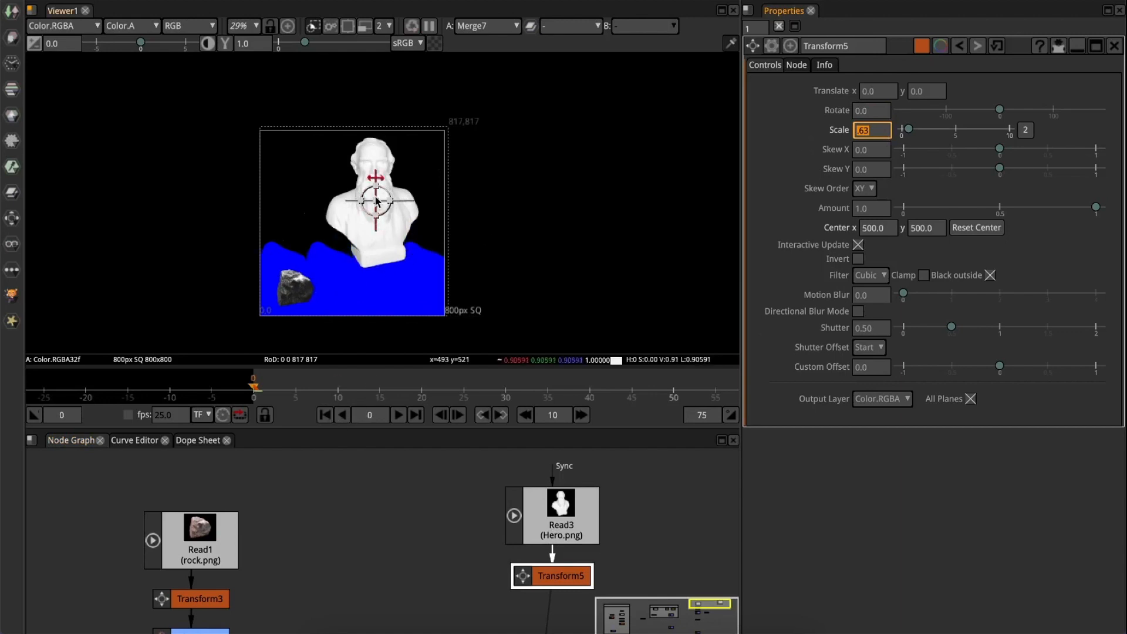
left_click_drag(377, 201, 361, 229)
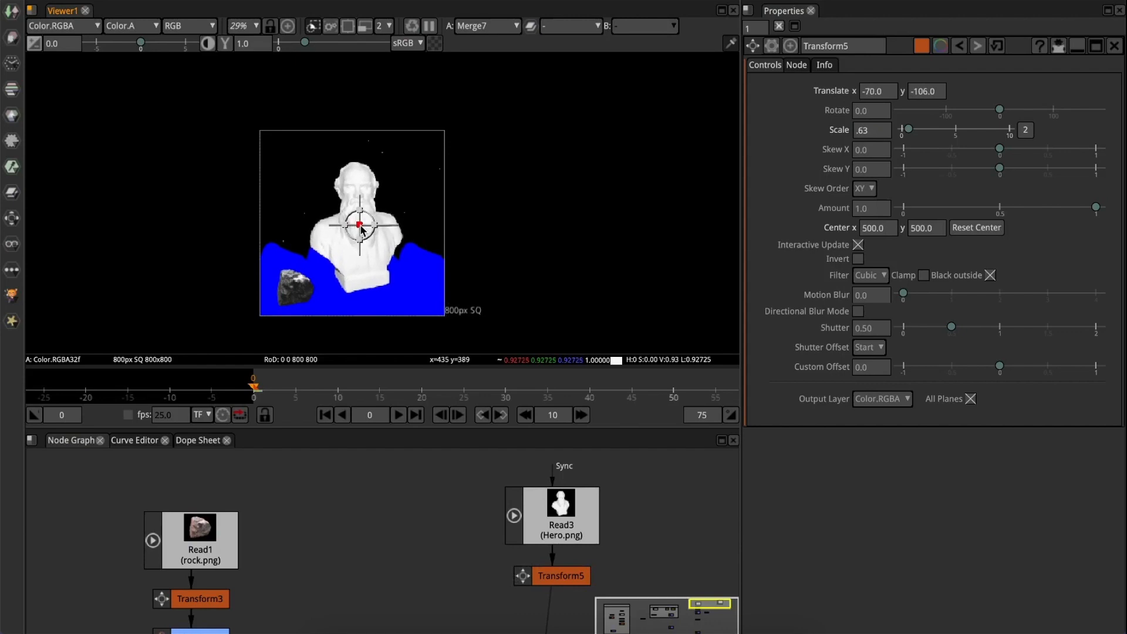
double_click(919, 93)
left_click_drag(916, 94, 951, 101)
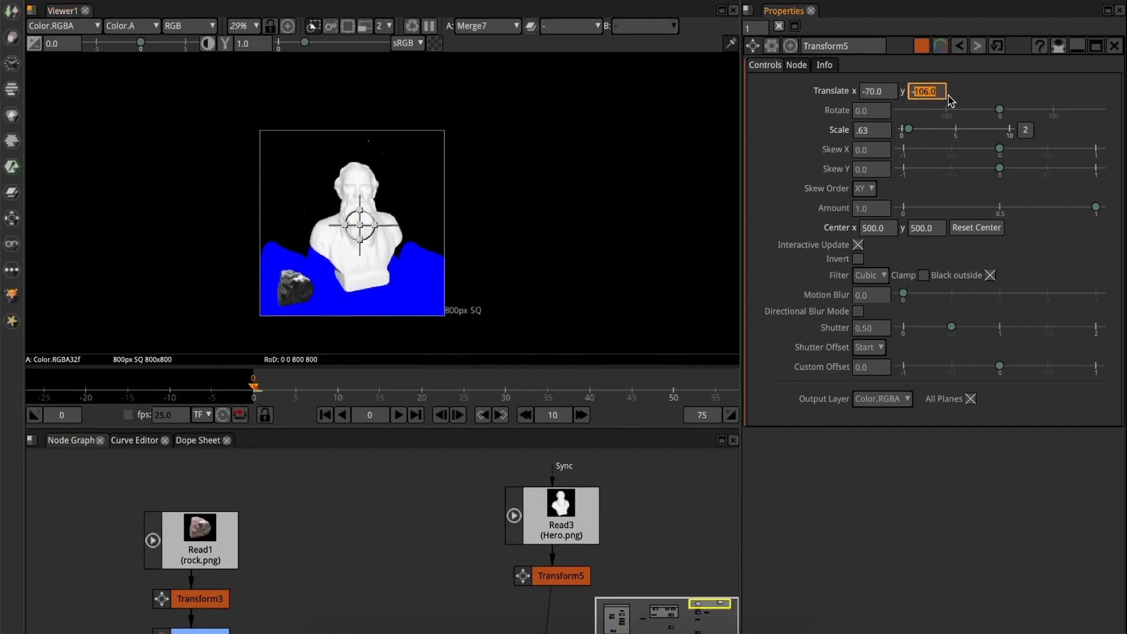
type("-60")
key("Return")
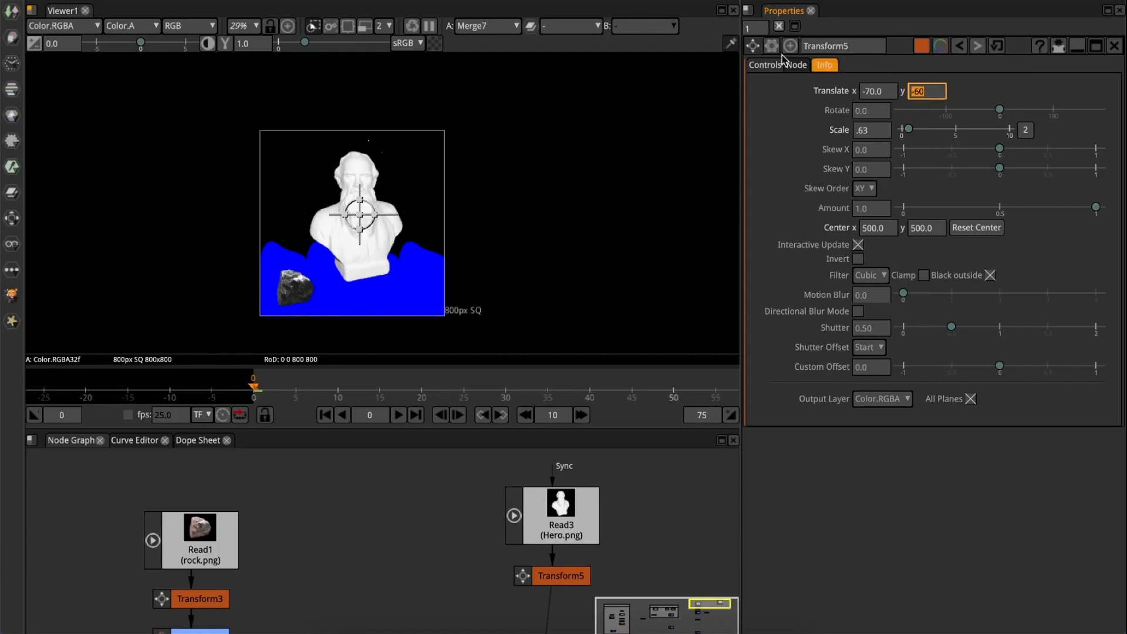
left_click(779, 26)
scroll(440, 213, "up", 1)
middle_click_drag(403, 271, 461, 245)
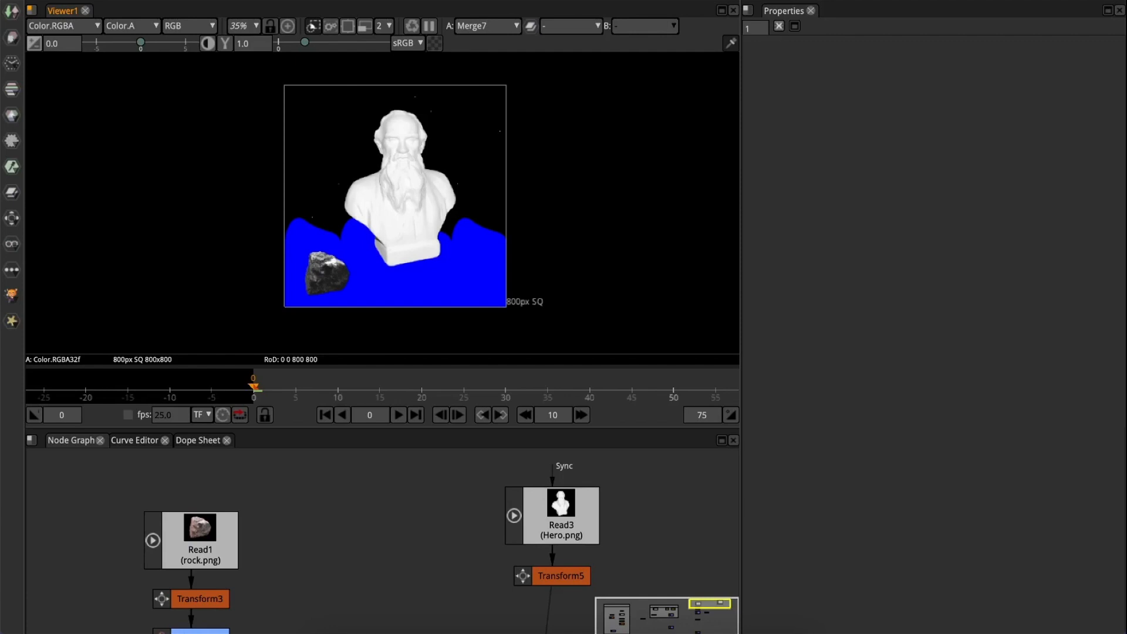
- Add a second Transform node after Transform5 and name it Animation
left_click(564, 556)
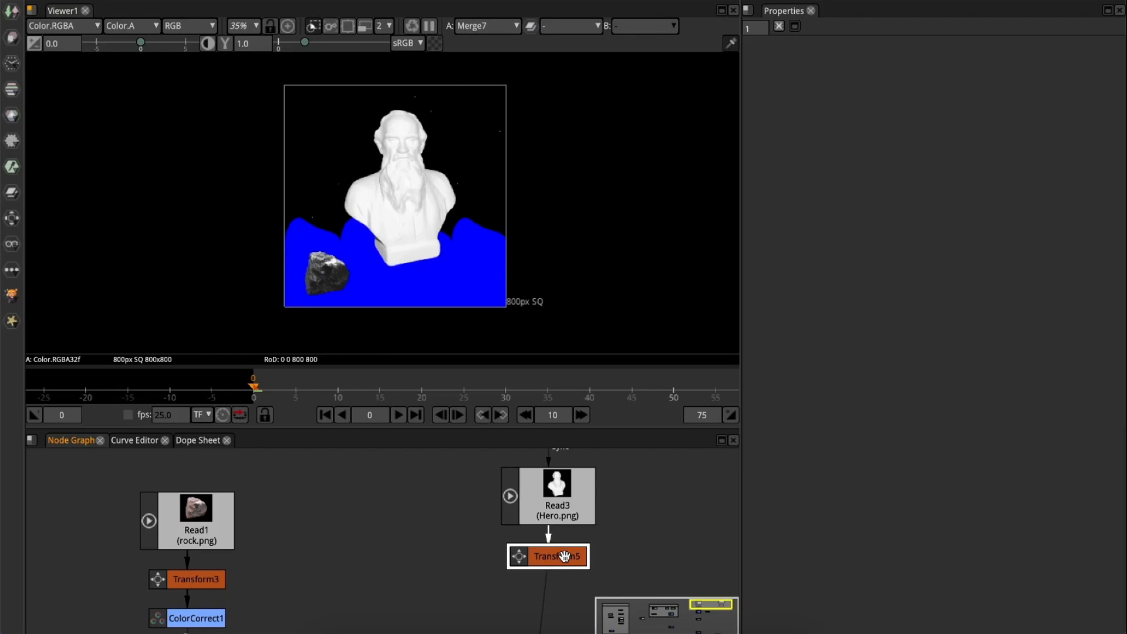
key("t")
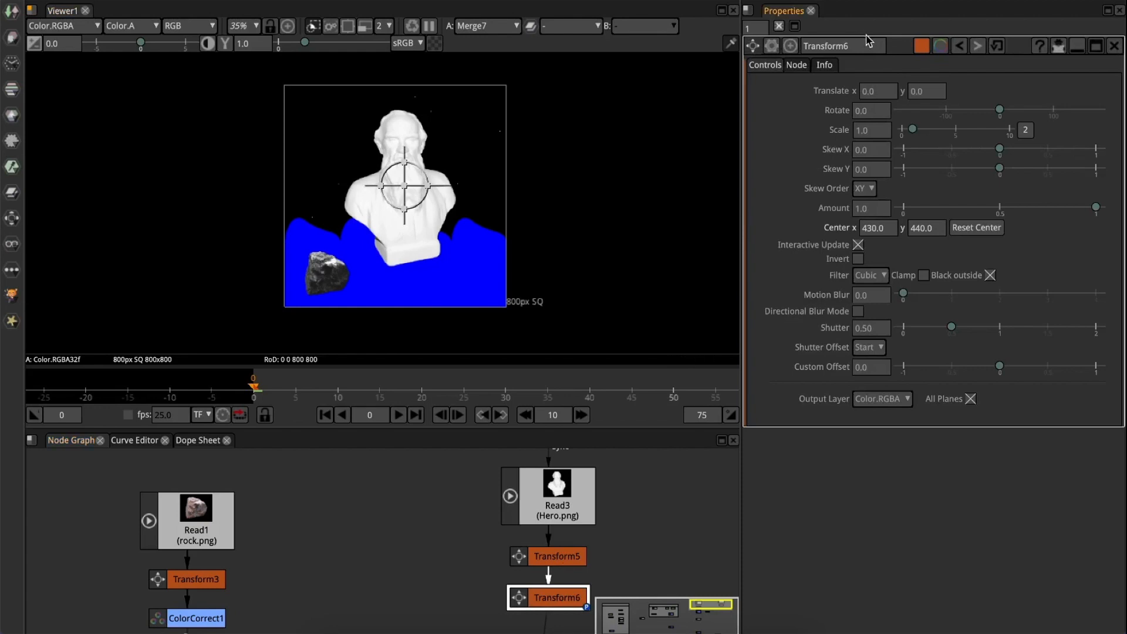
left_click_drag(867, 45, 731, 49)
type("Animation")
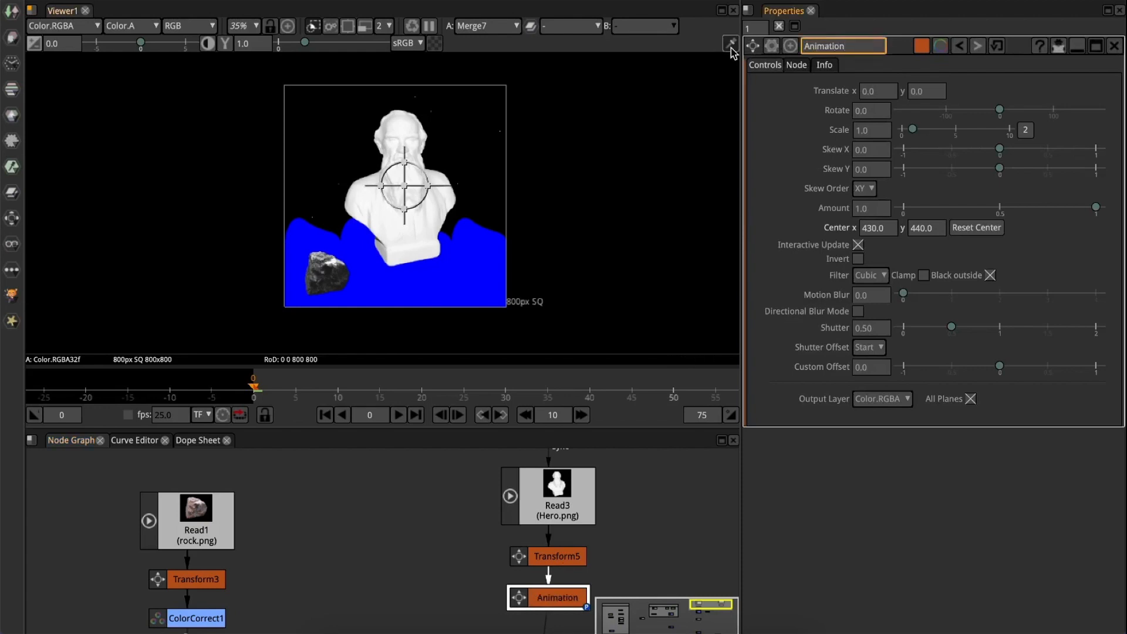
left_click(774, 176)
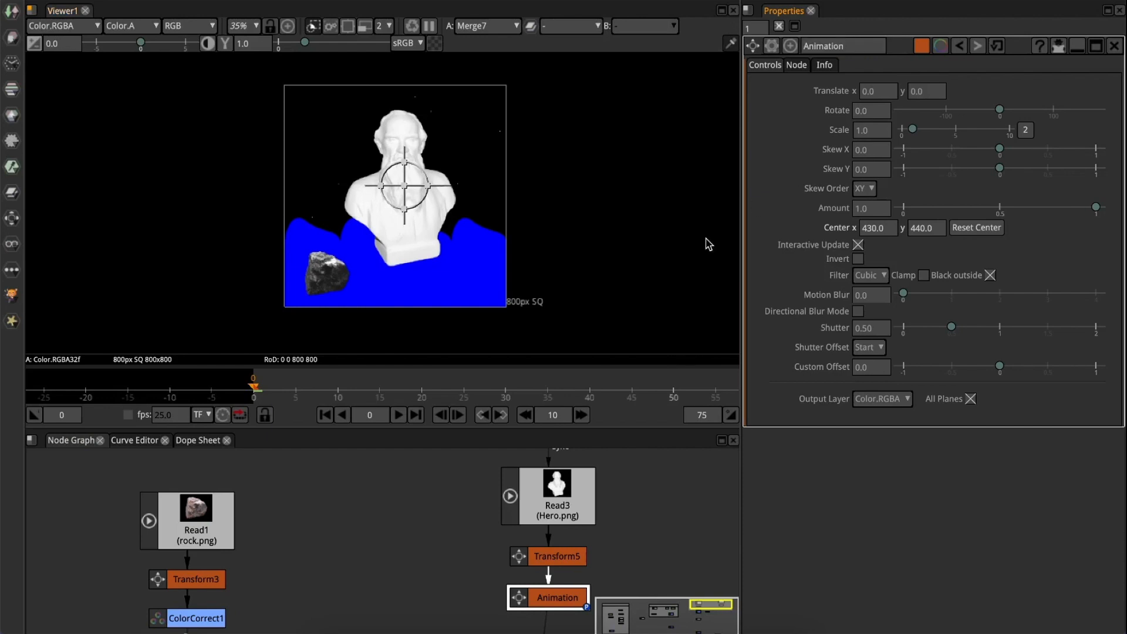
- Set a Rotate keyframe of 0 at frame 0 on the Animation node
middle_click_drag(456, 382, 271, 393)
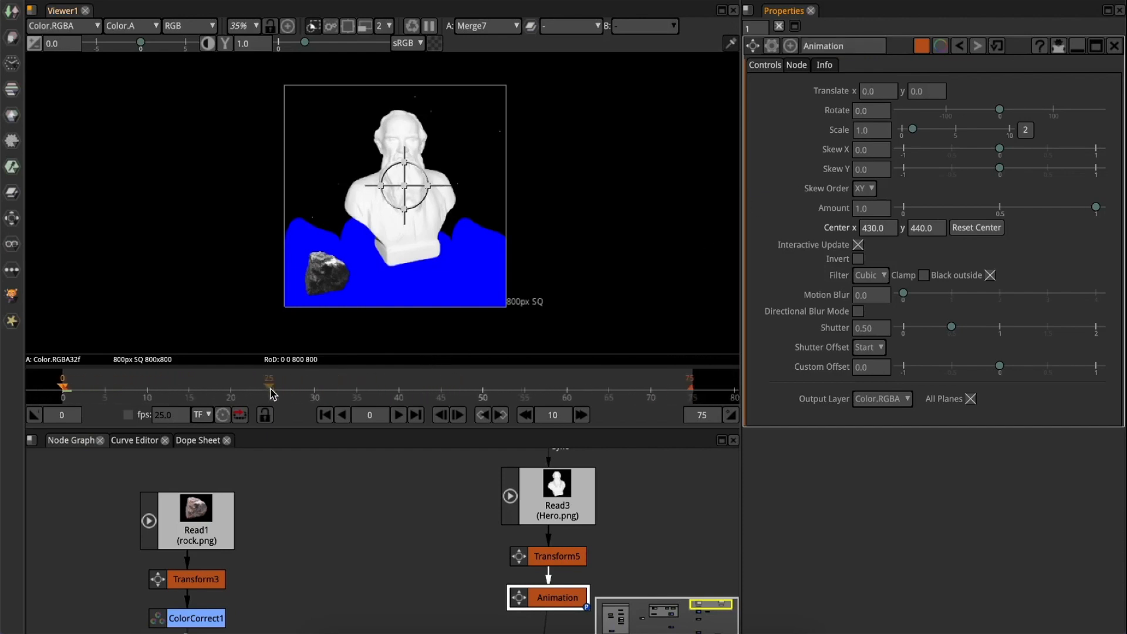
left_click(872, 131)
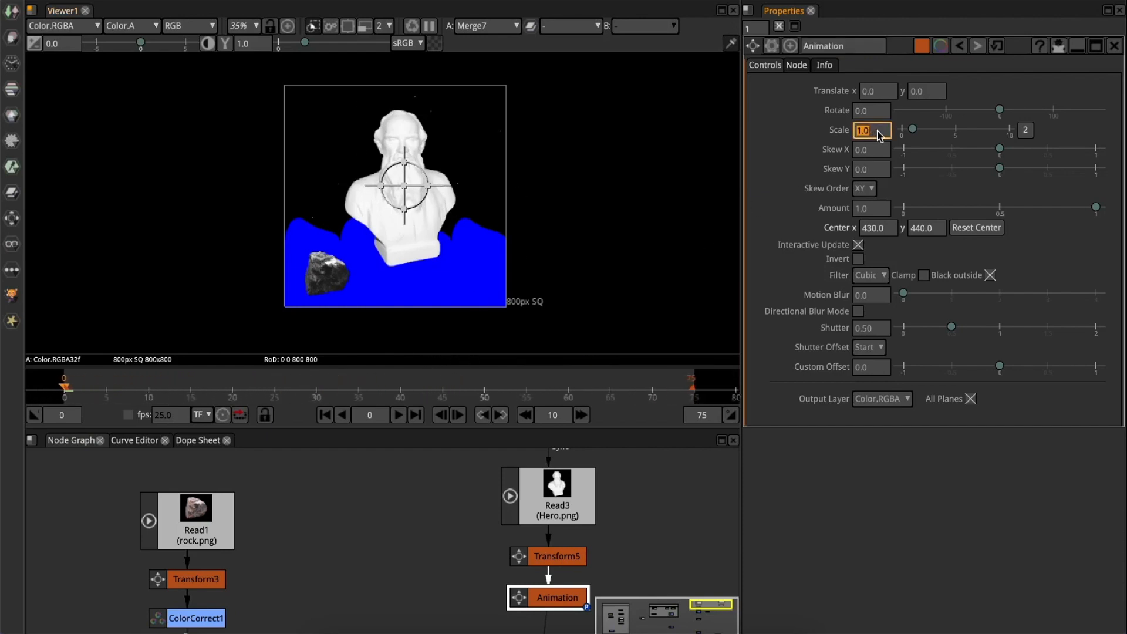
right_click(880, 111)
left_click(892, 111)
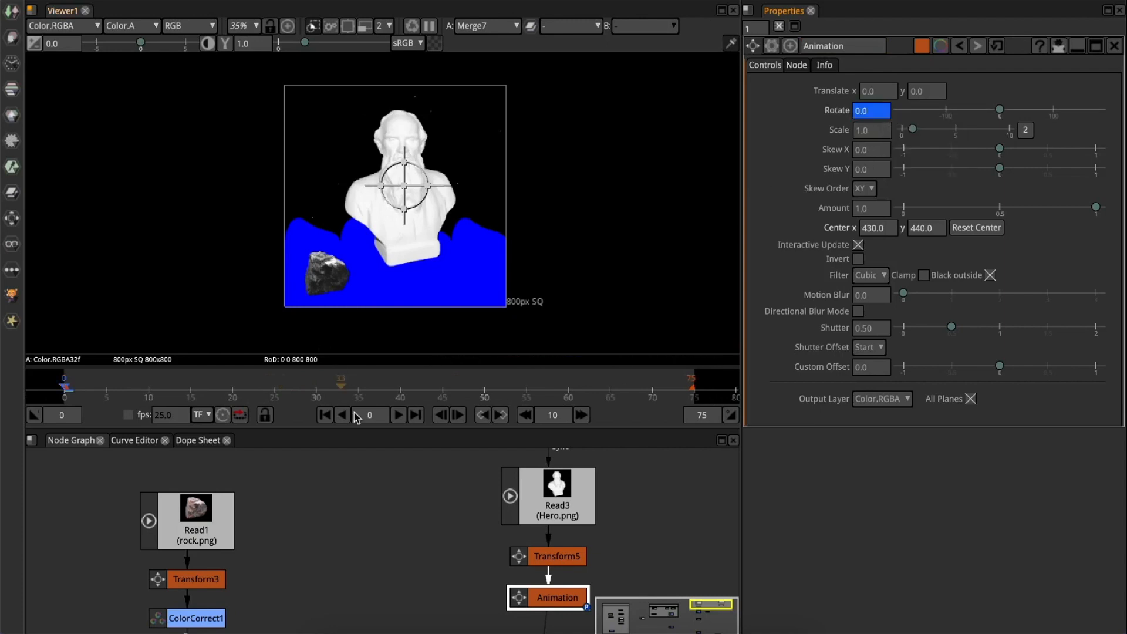
- Go to frame 75 and set the Animation node's Rotate keyframe to -360
left_click(415, 415)
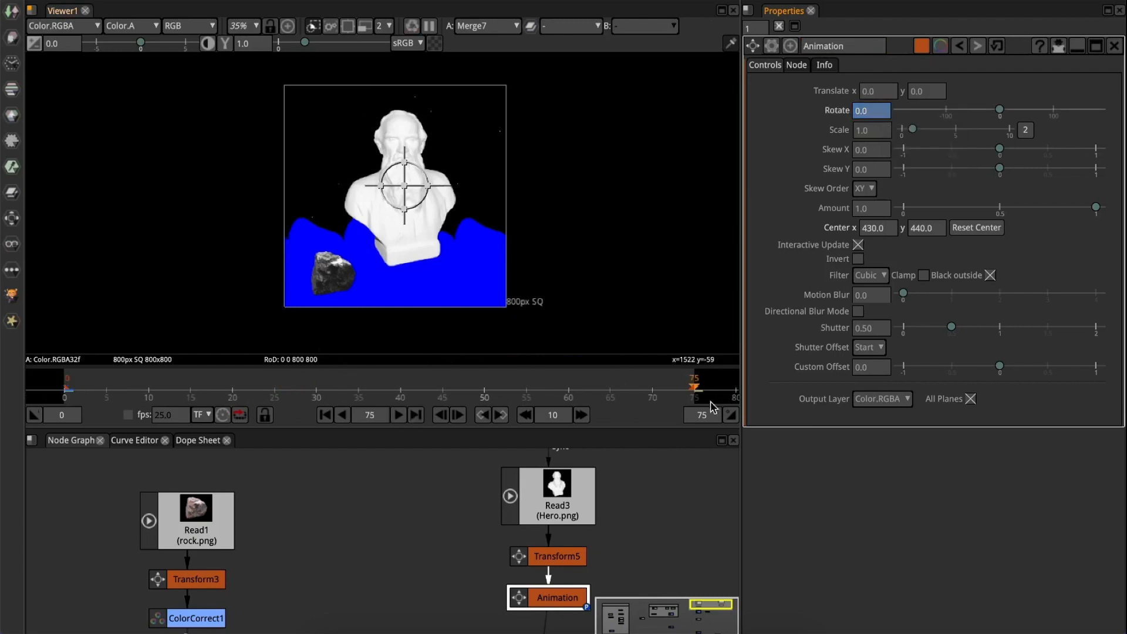
left_click(882, 130)
left_click_drag(1000, 110, 895, 112)
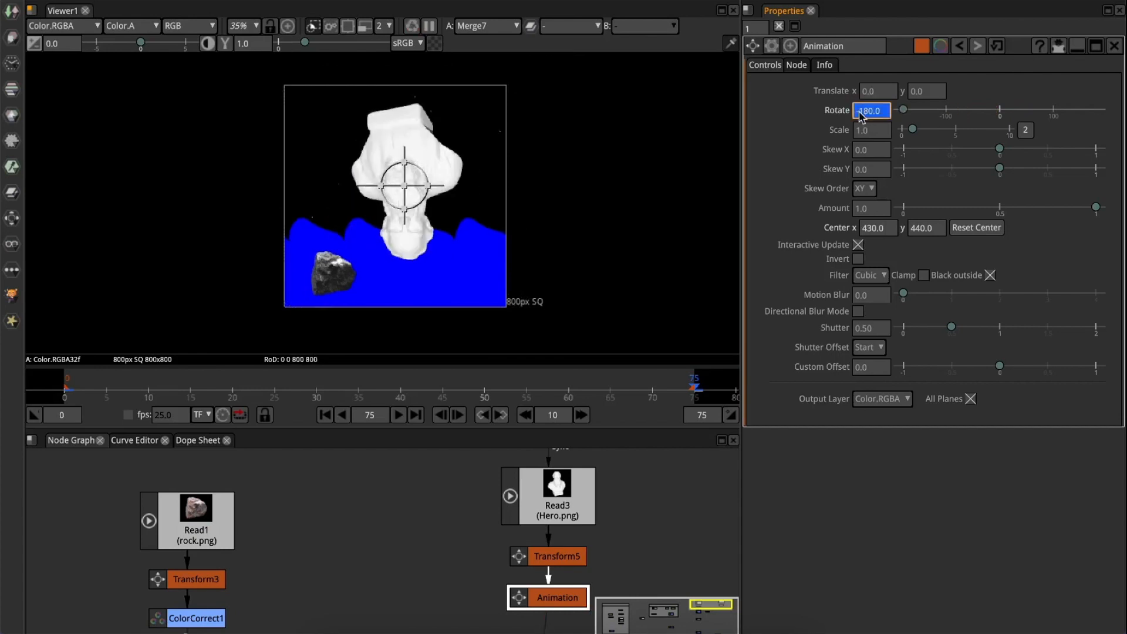
left_click(883, 116)
type("-360")
key("Return")
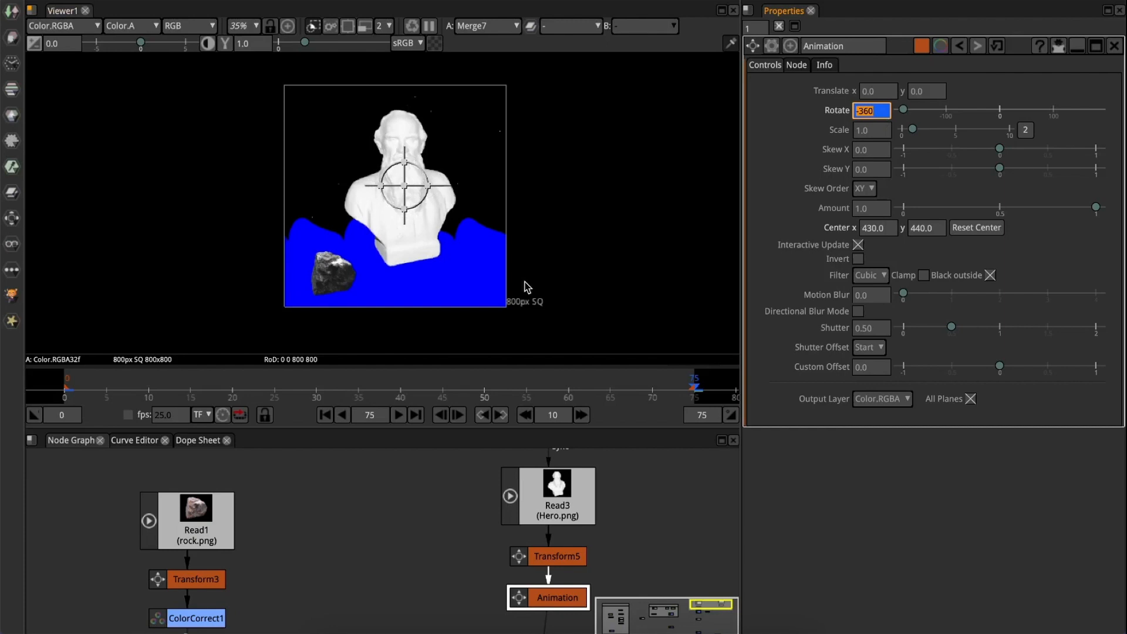
- Compare the first and last frames of the composite to check how the bust's rotation loops
left_click(378, 458)
left_click(325, 415)
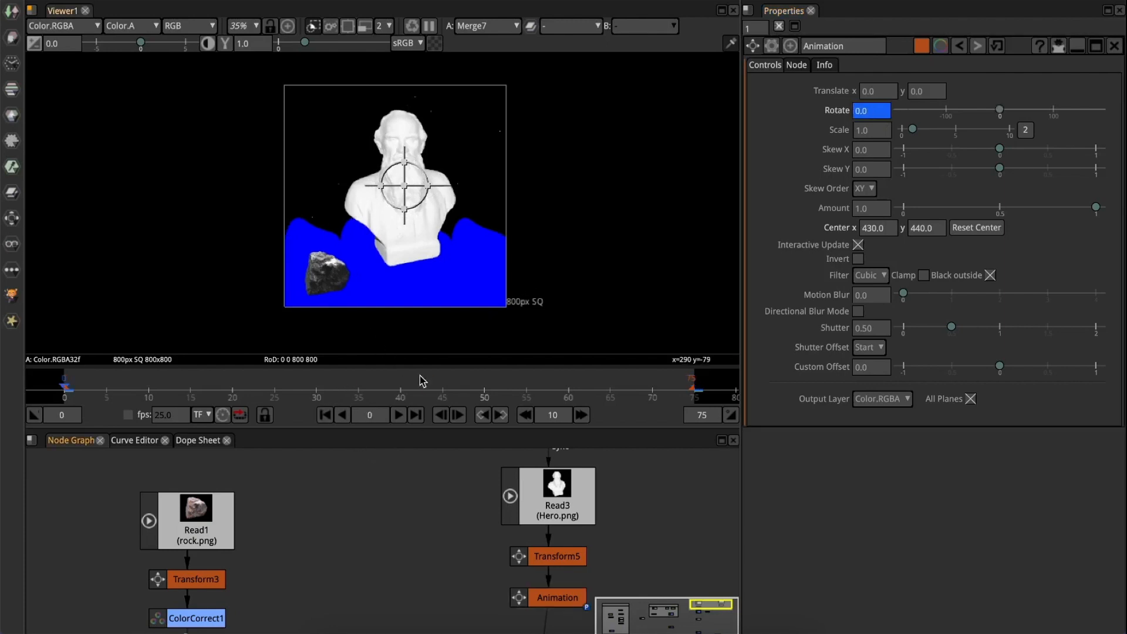
left_click(415, 415)
scroll(433, 254, "up", 2)
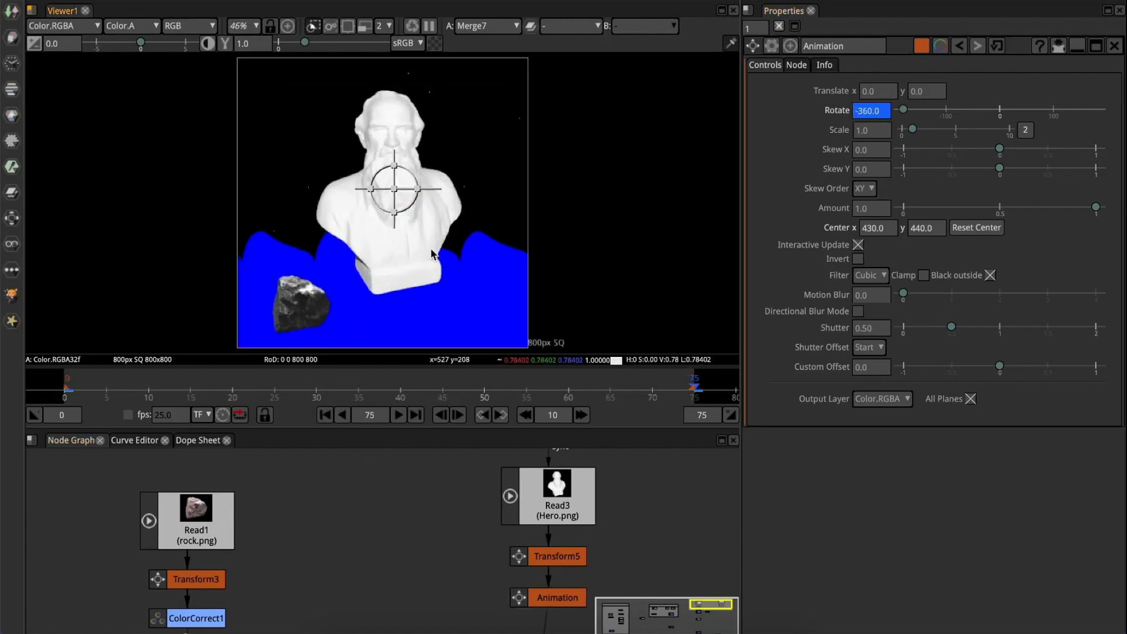
left_click(325, 415)
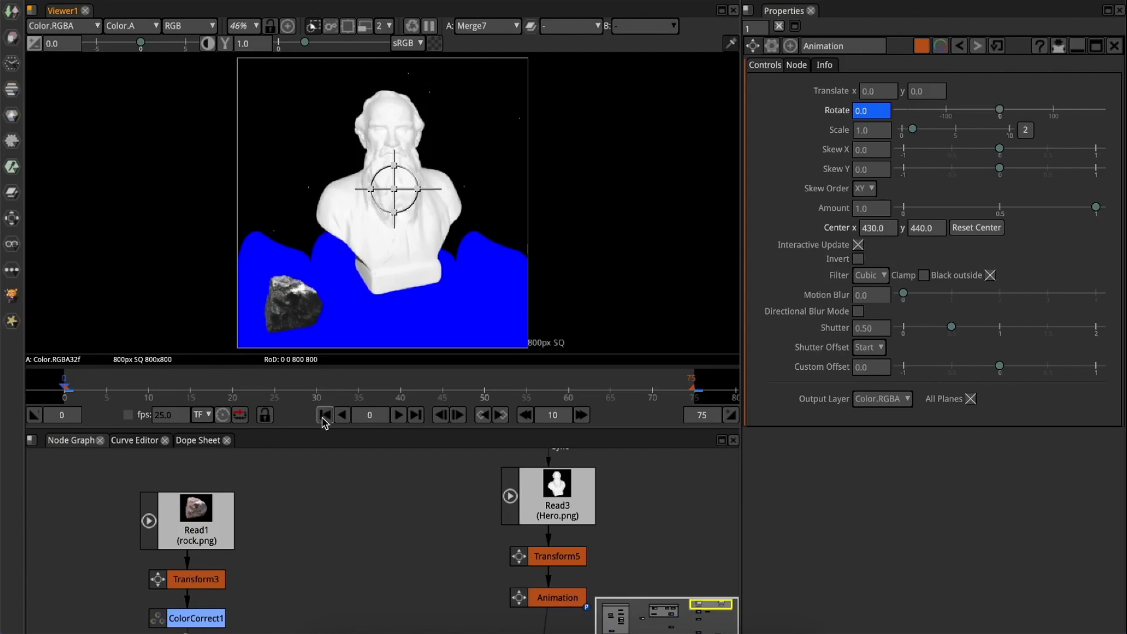
left_click(415, 415)
left_click(324, 415)
left_click(414, 415)
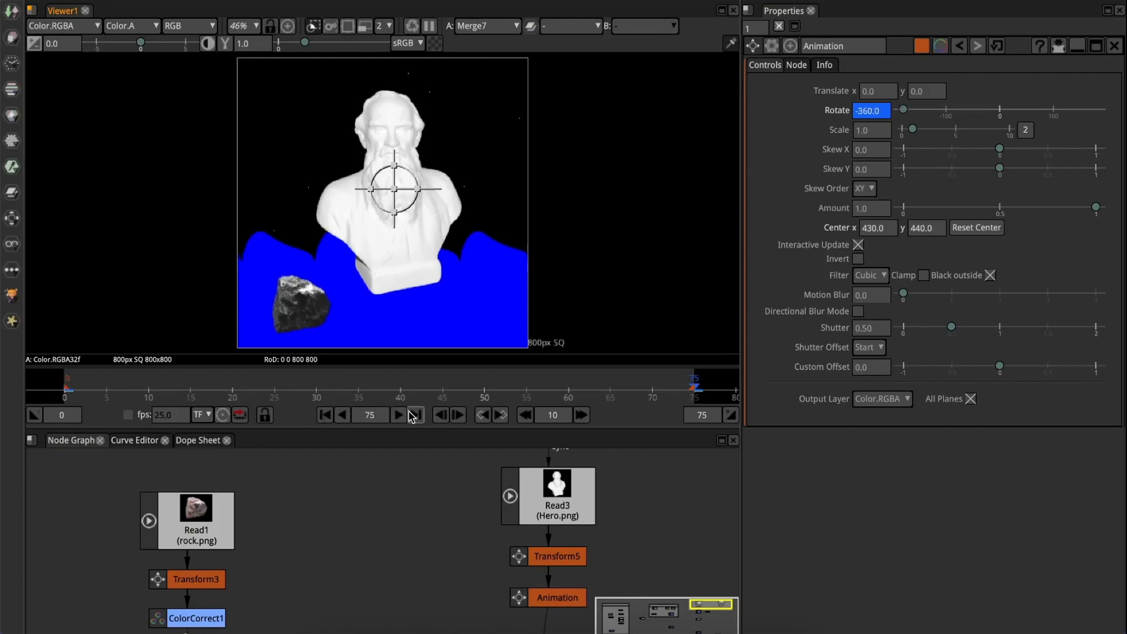
- Move the Animation node's last Rotate keyframe to frame 76 in the Dope Sheet
left_click(555, 597)
left_click(199, 440)
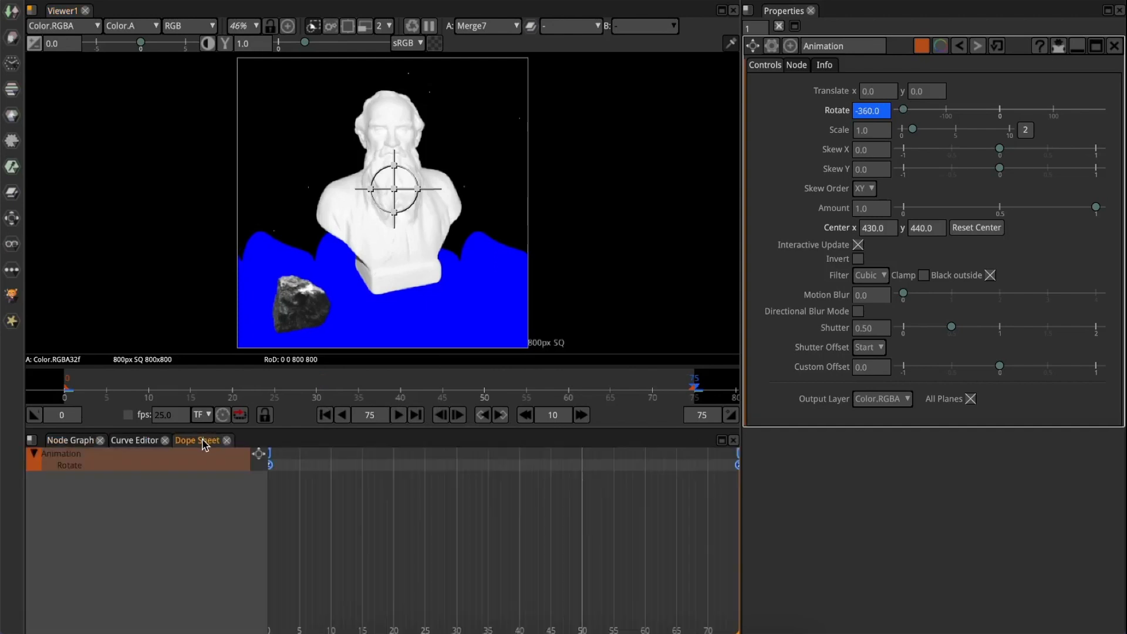
scroll(560, 496, "down", 3)
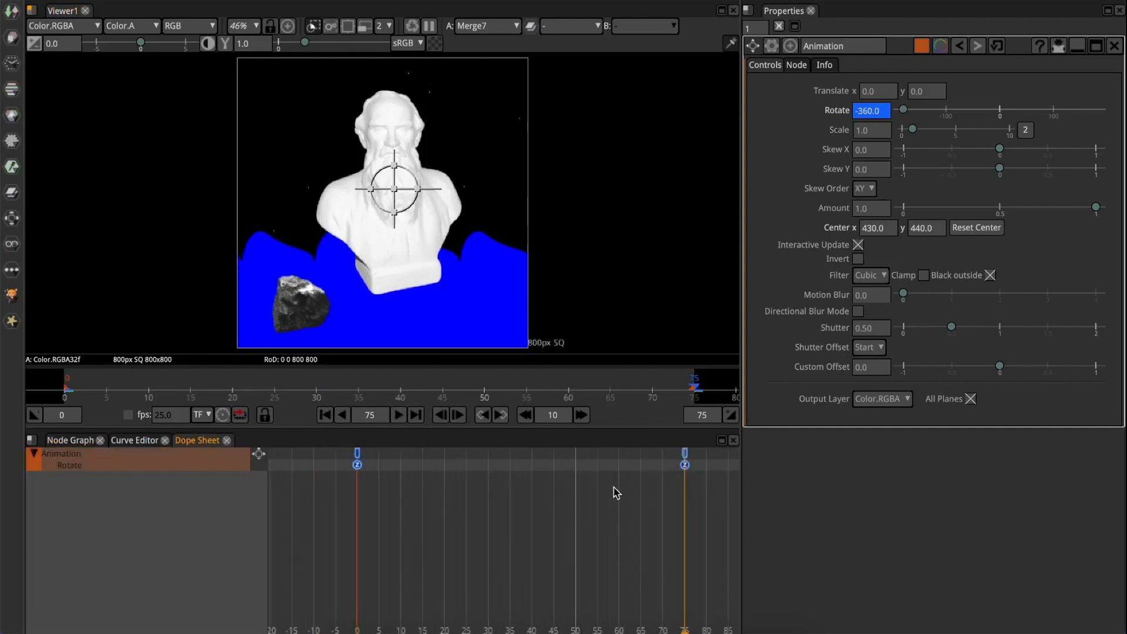
scroll(681, 465, "up", 5)
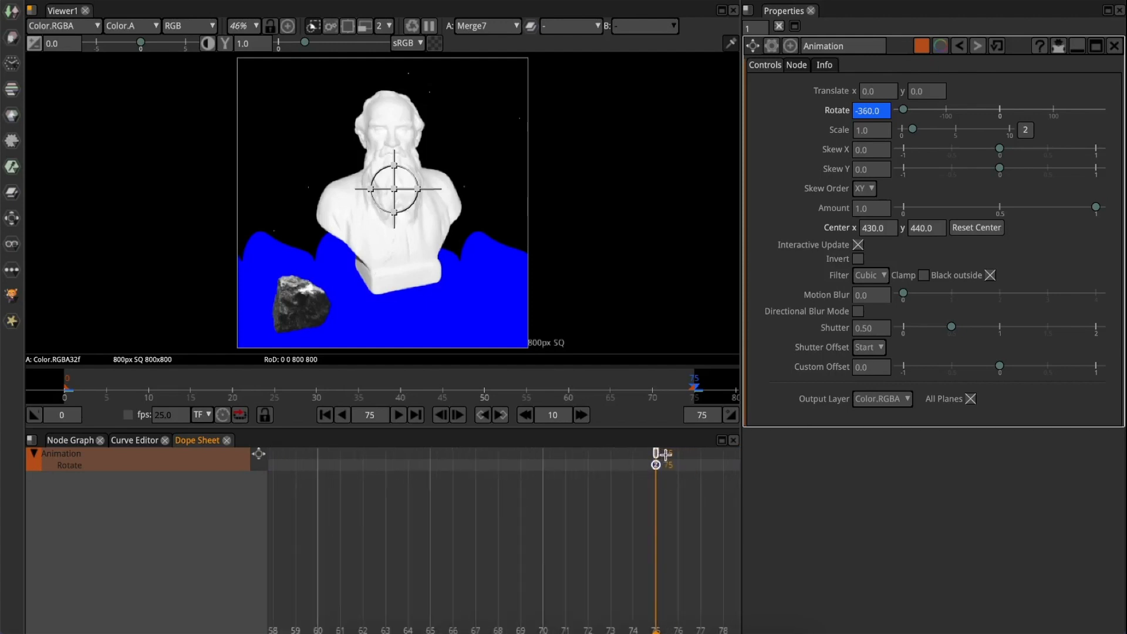
left_click_drag(664, 453, 679, 455)
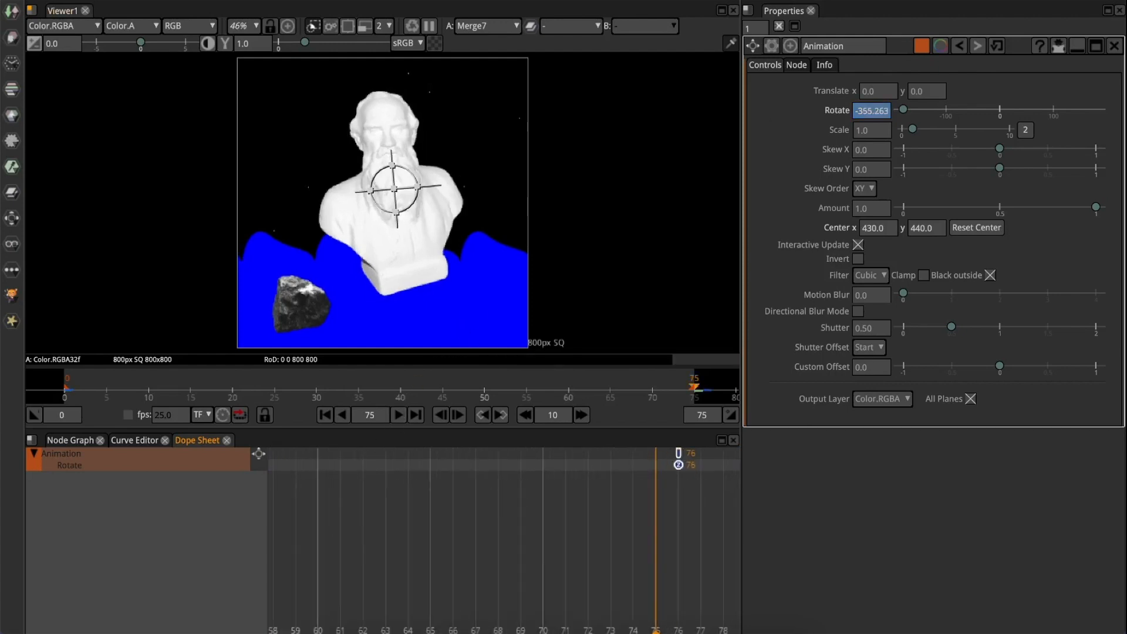
- Close the node properties, then play and scrub the composite in an enlarged viewer to check the rotation loop
left_click(779, 26)
key("space")
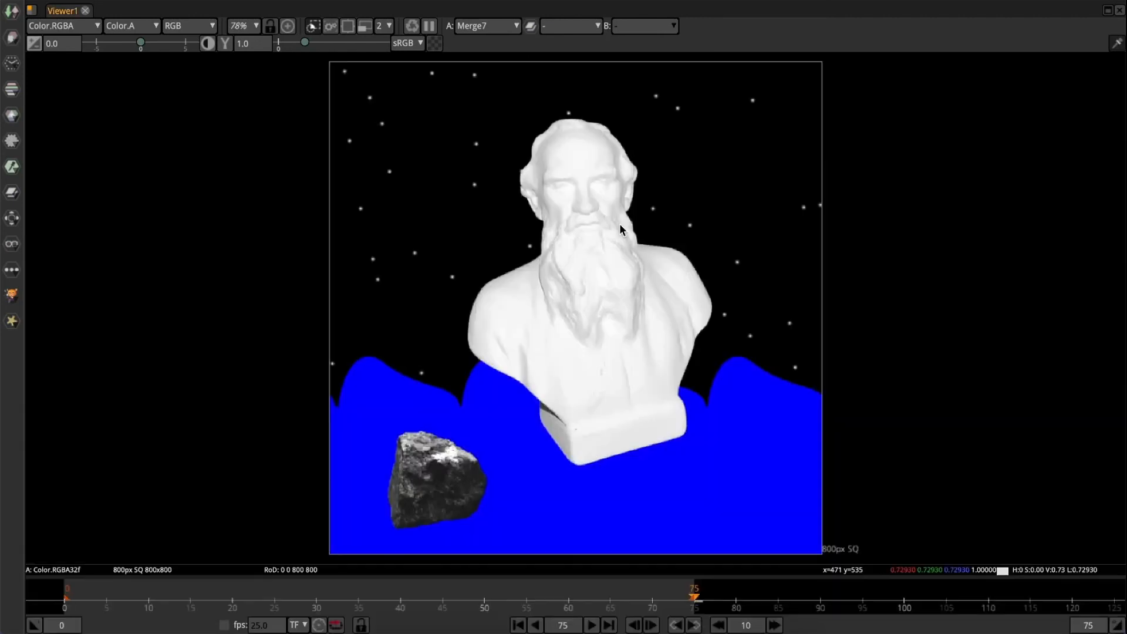
left_click(594, 626)
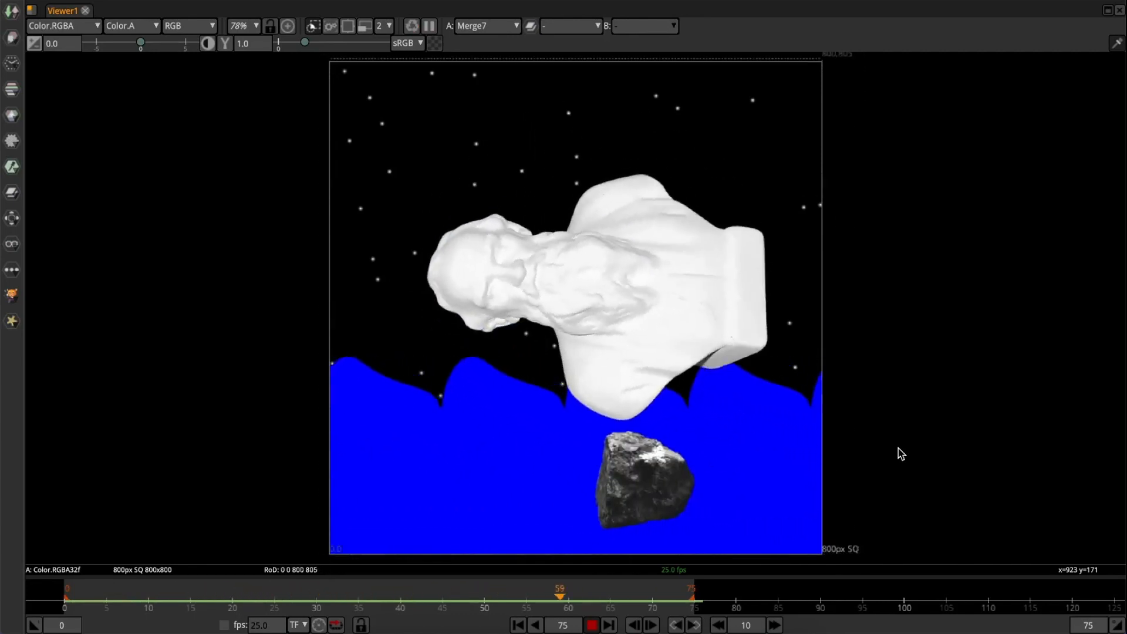
left_click(593, 626)
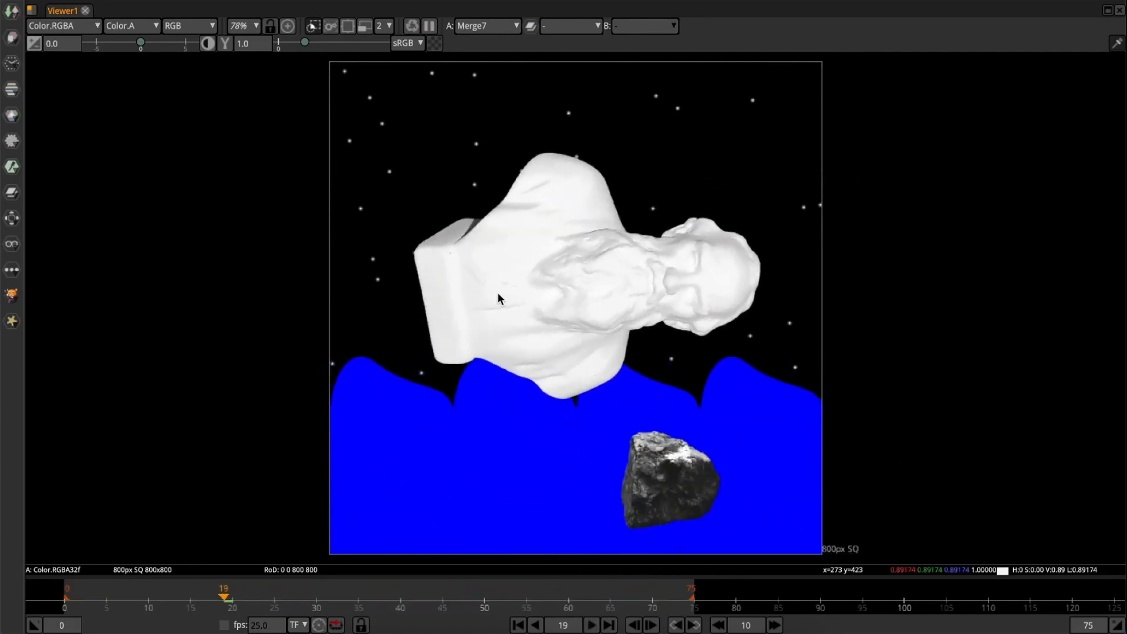
left_click_drag(396, 593, 501, 595)
key("space")
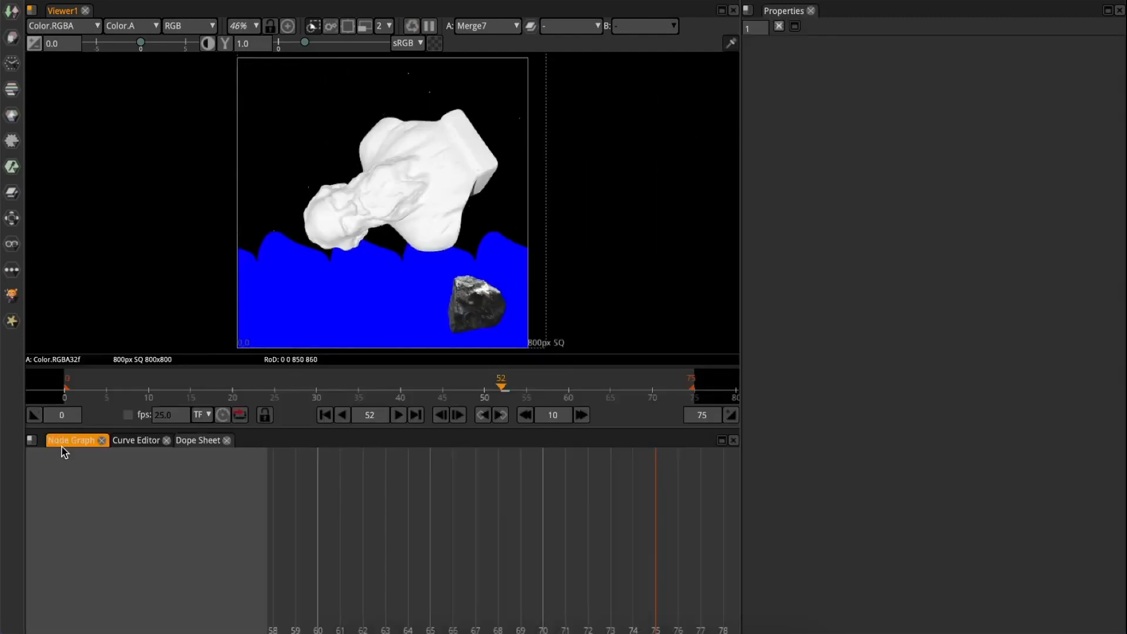
- Set the Bounding Box of the Merge7 node to B
left_click(60, 446)
middle_click_drag(445, 548, 413, 16)
double_click(470, 492)
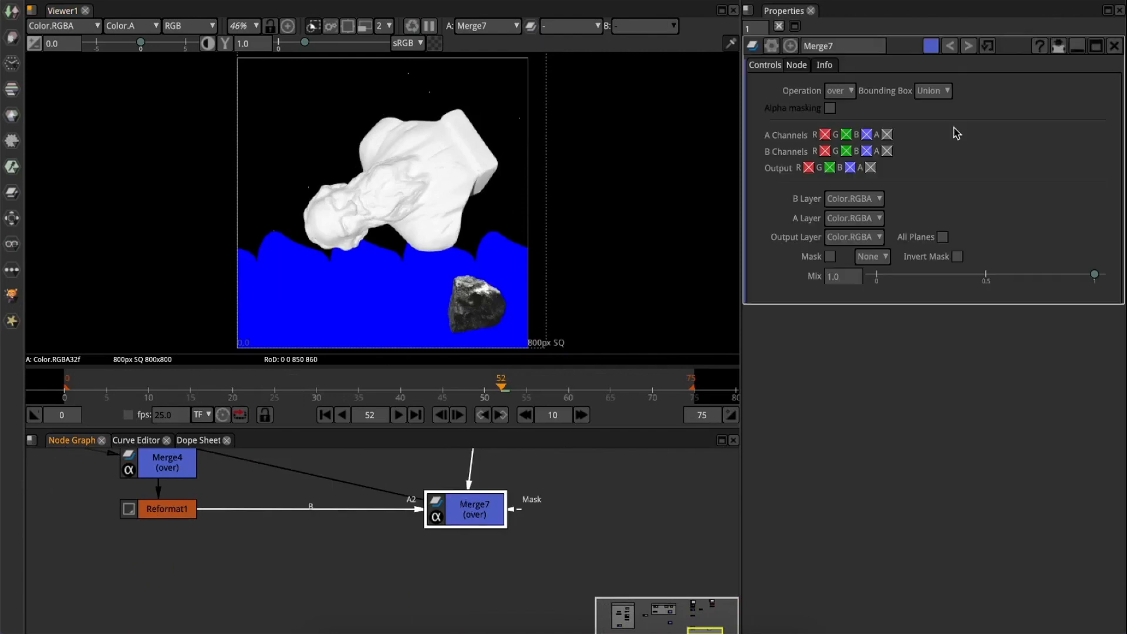
left_click(927, 92)
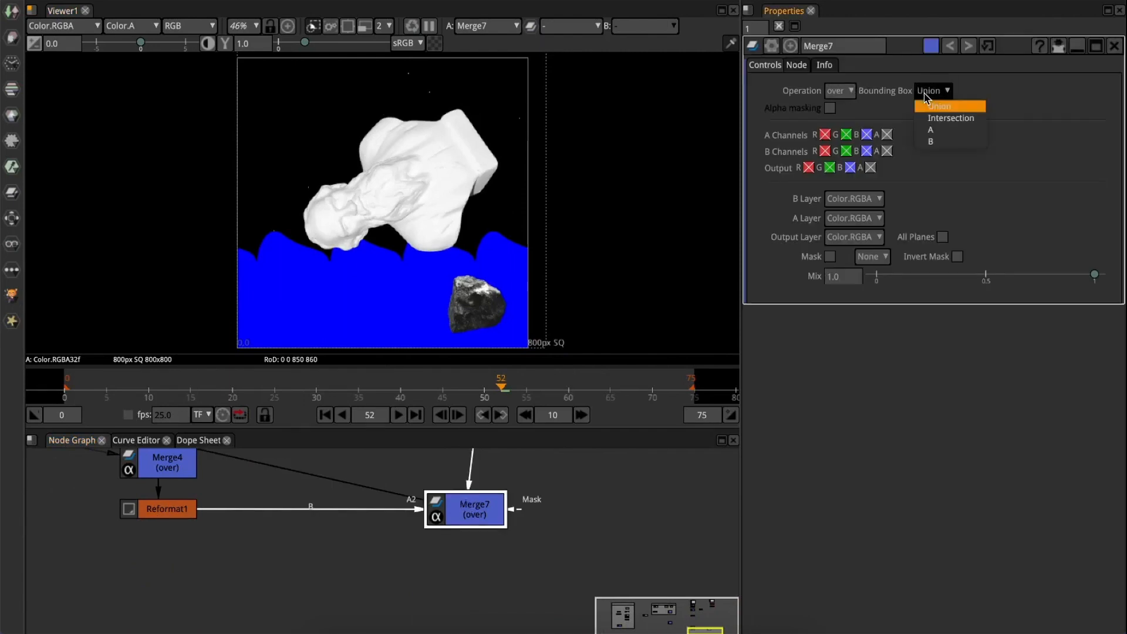
left_click(934, 142)
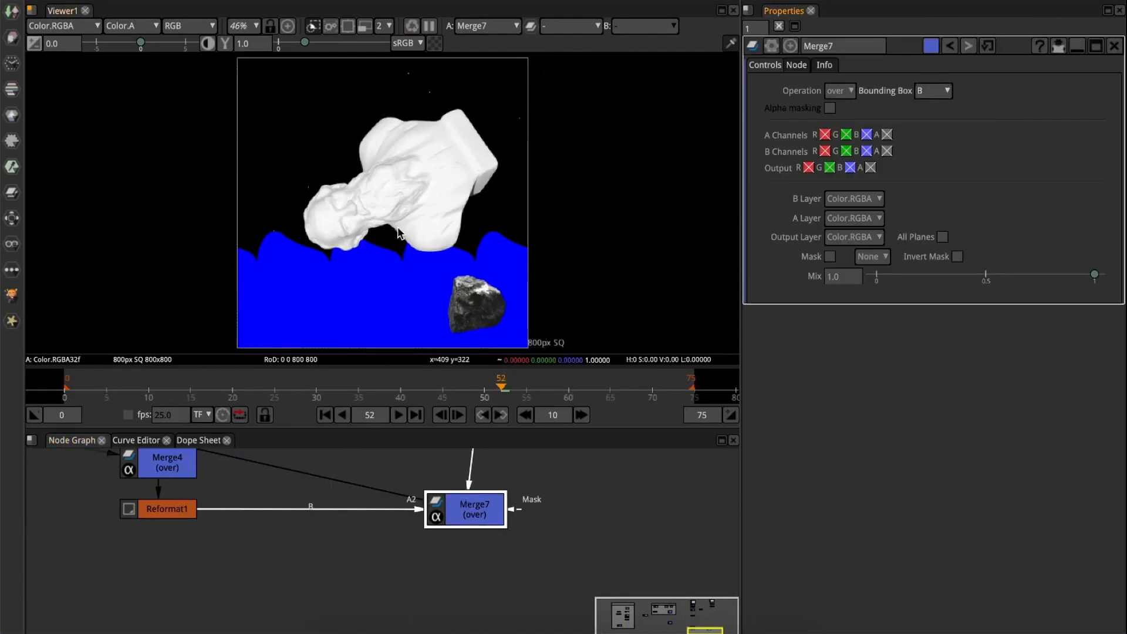
- Play back the composite to review the bust's rotation within the 800x800 frame
left_click(173, 506)
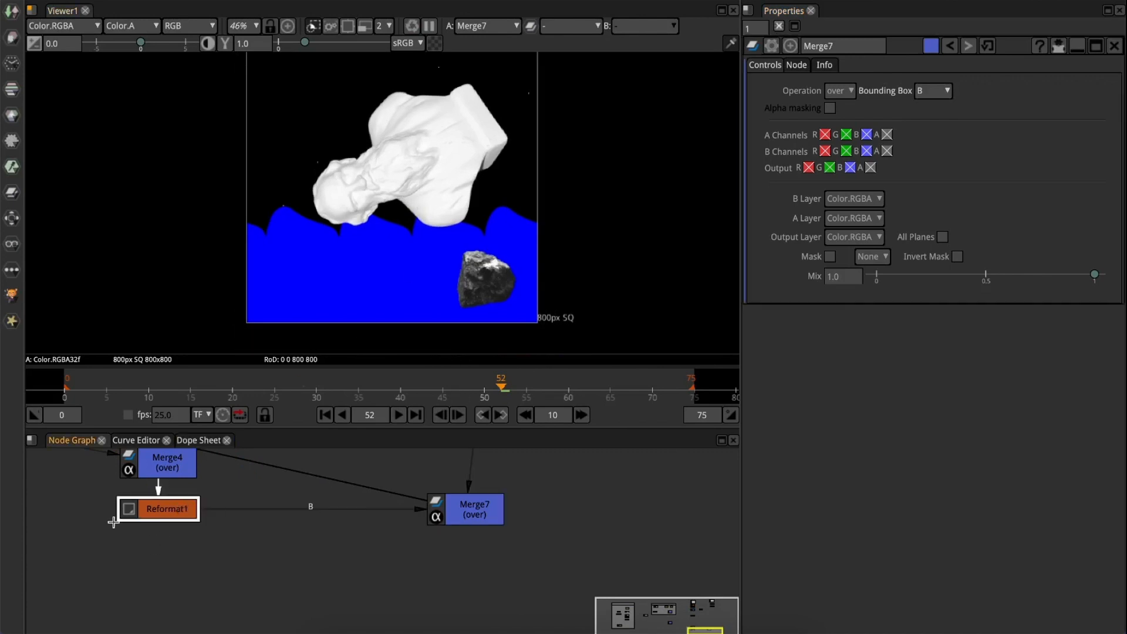
scroll(428, 317, "down", 2)
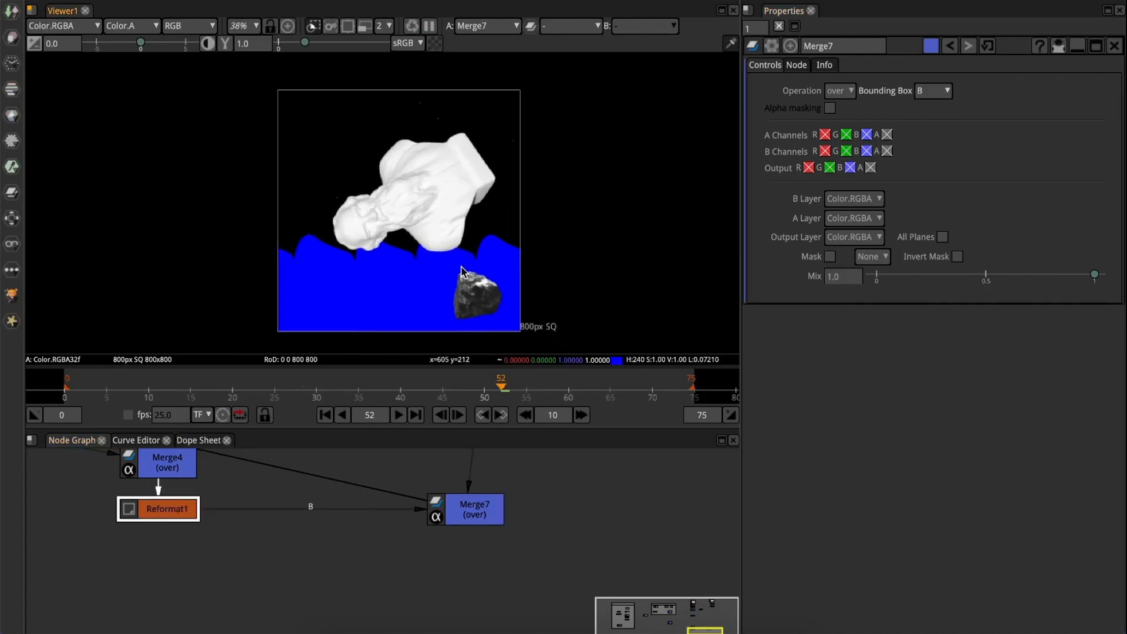
left_click(398, 414)
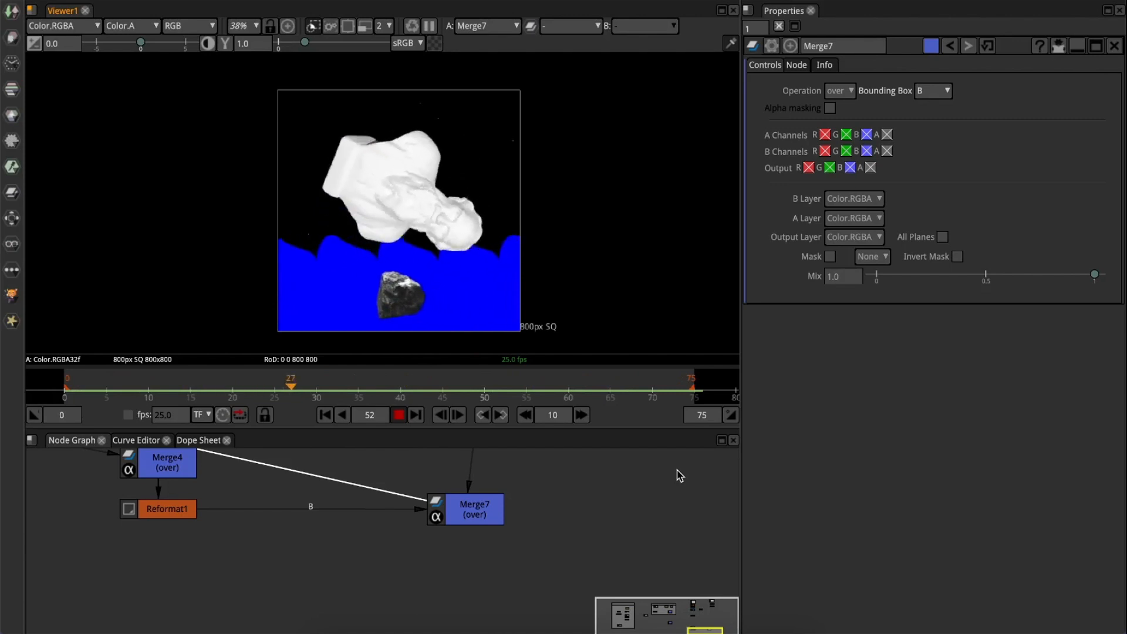
key("k")
- Open the Animation node below Transform5 and set a Translate y keyframe of 0 at frame 0
middle_click_drag(575, 476, 468, 596)
middle_click_drag(500, 480, 441, 620)
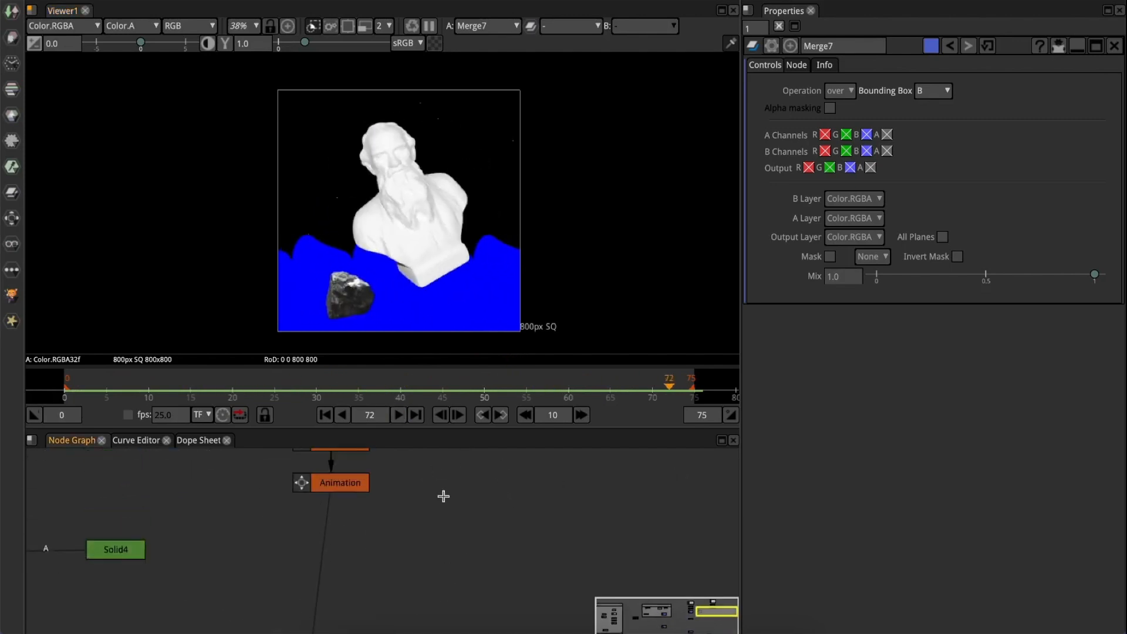
middle_click_drag(426, 473, 463, 549)
double_click(376, 556)
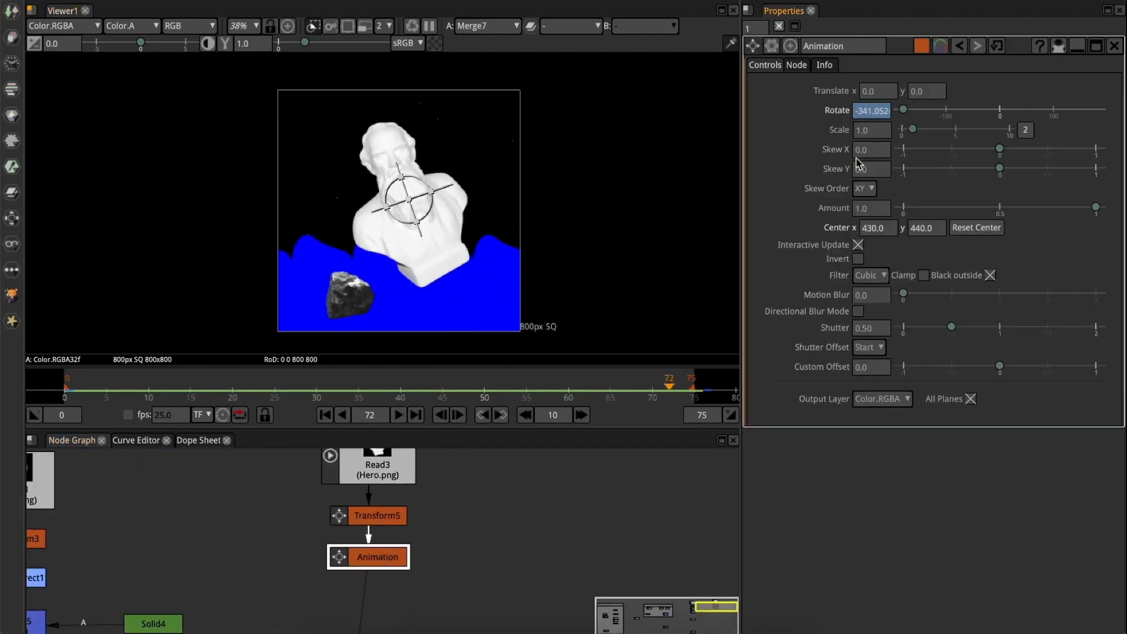
left_click(325, 415)
right_click(928, 92)
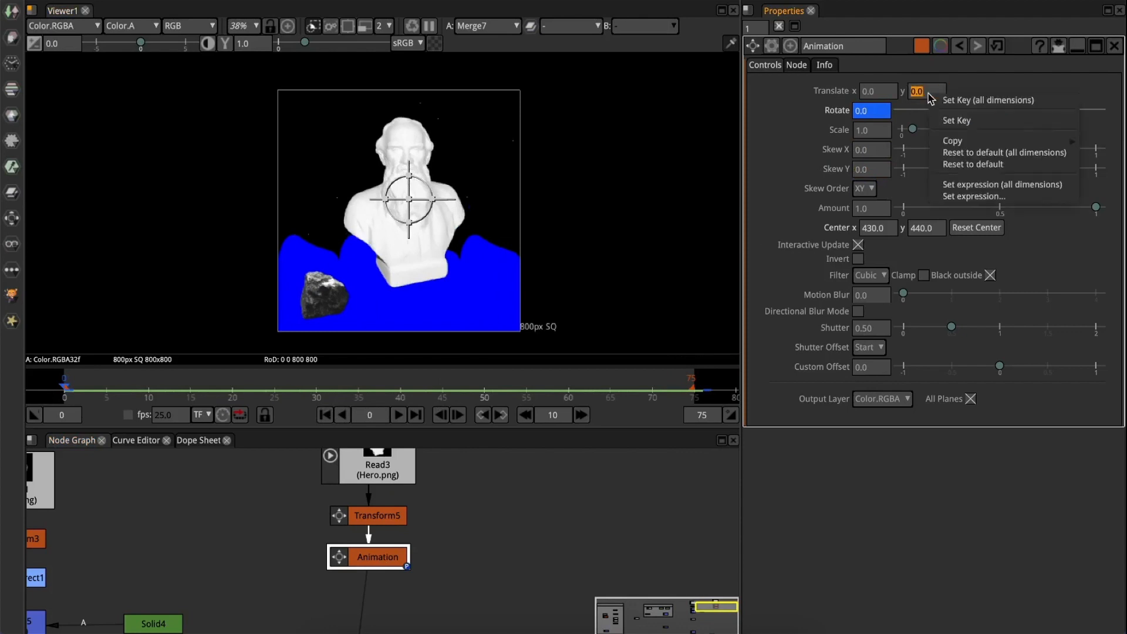
left_click(986, 121)
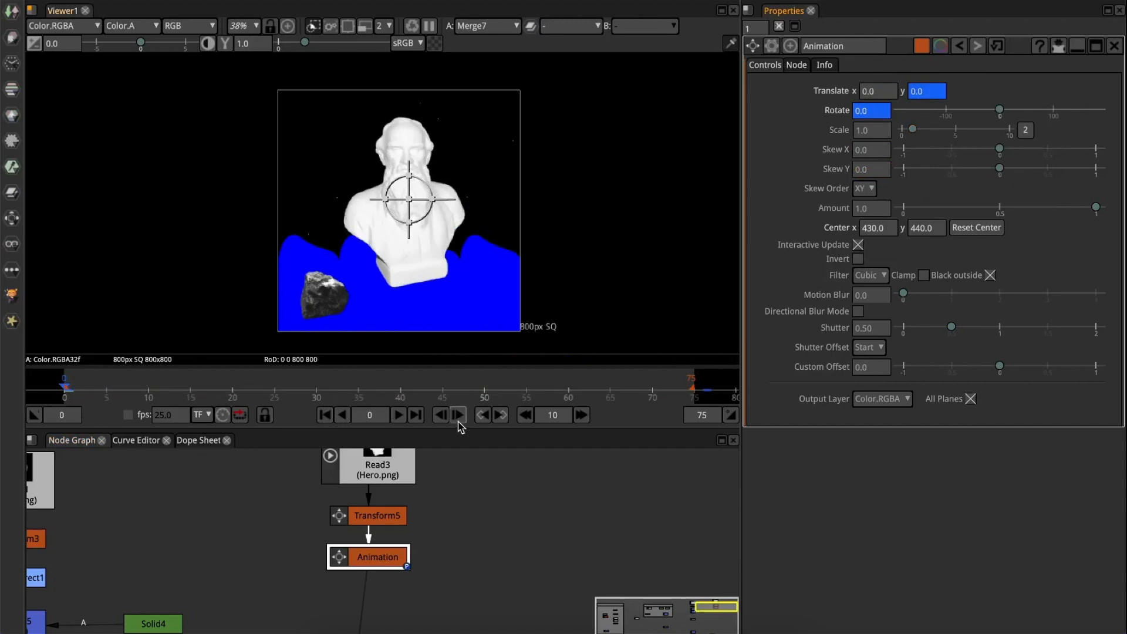
- Go to frame 75 and set a Translate y keyframe of 0 on the Animation node
left_click(416, 415)
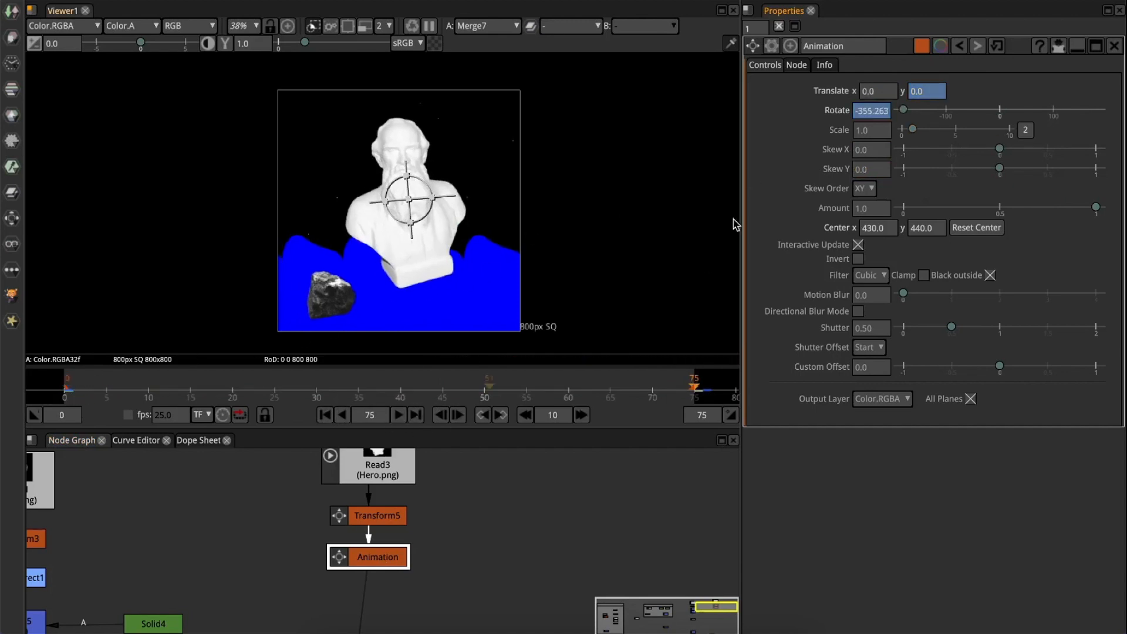
right_click(928, 92)
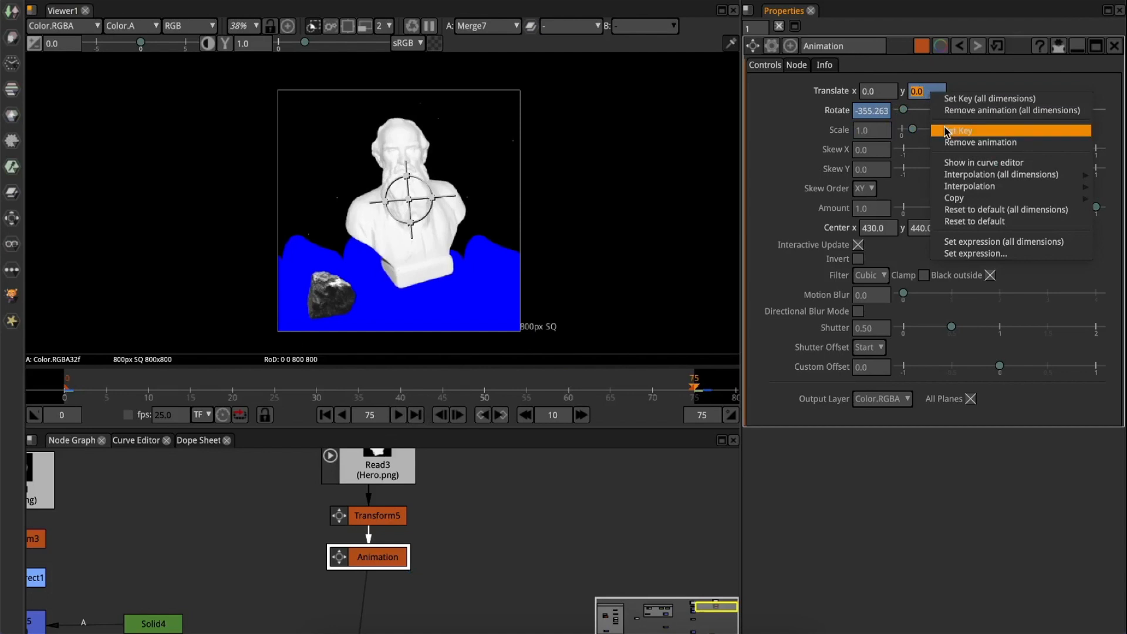
left_click(947, 131)
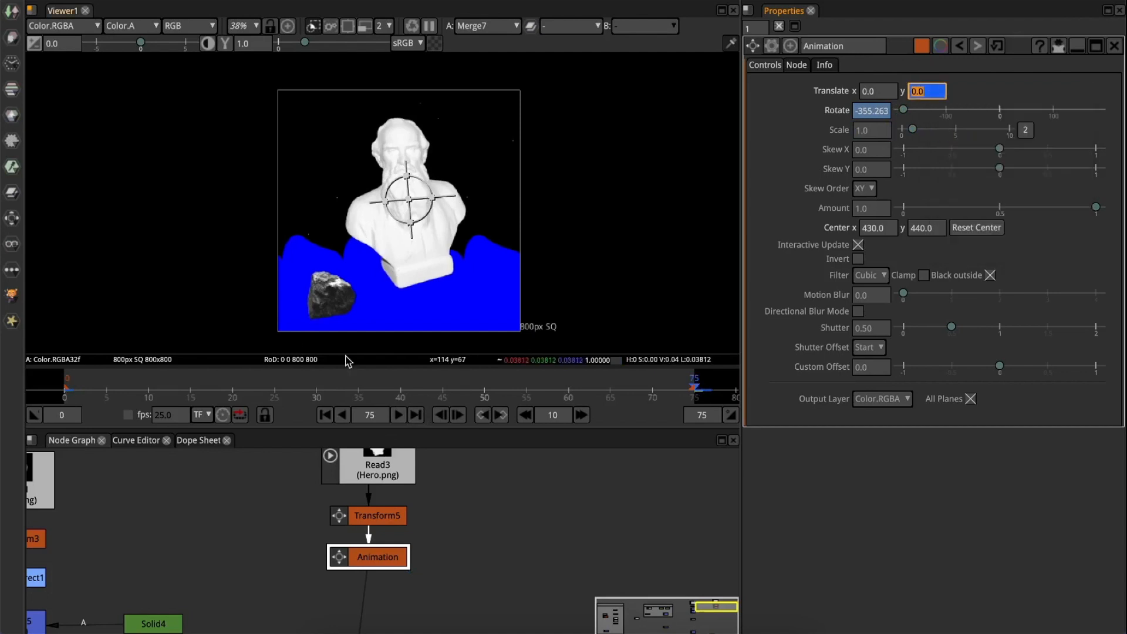
- Keyframe the bust's bounce by raising it to a Translate y of about 71 at frame 20 and lowering it at frame 40
left_click_drag(68, 387, 232, 392)
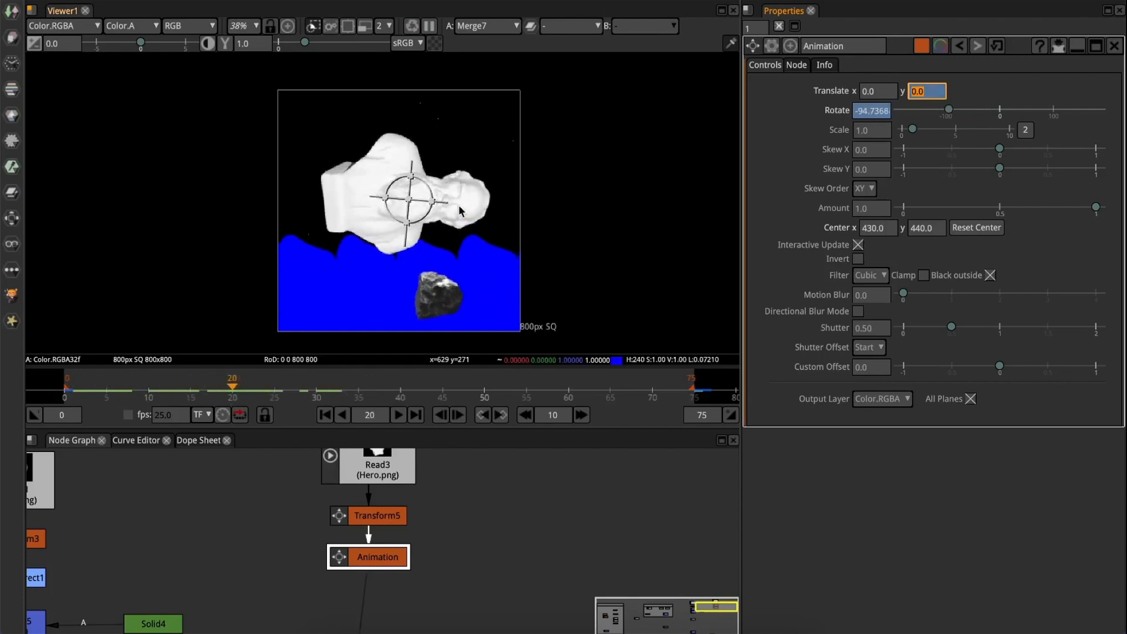
left_click_drag(408, 200, 408, 177)
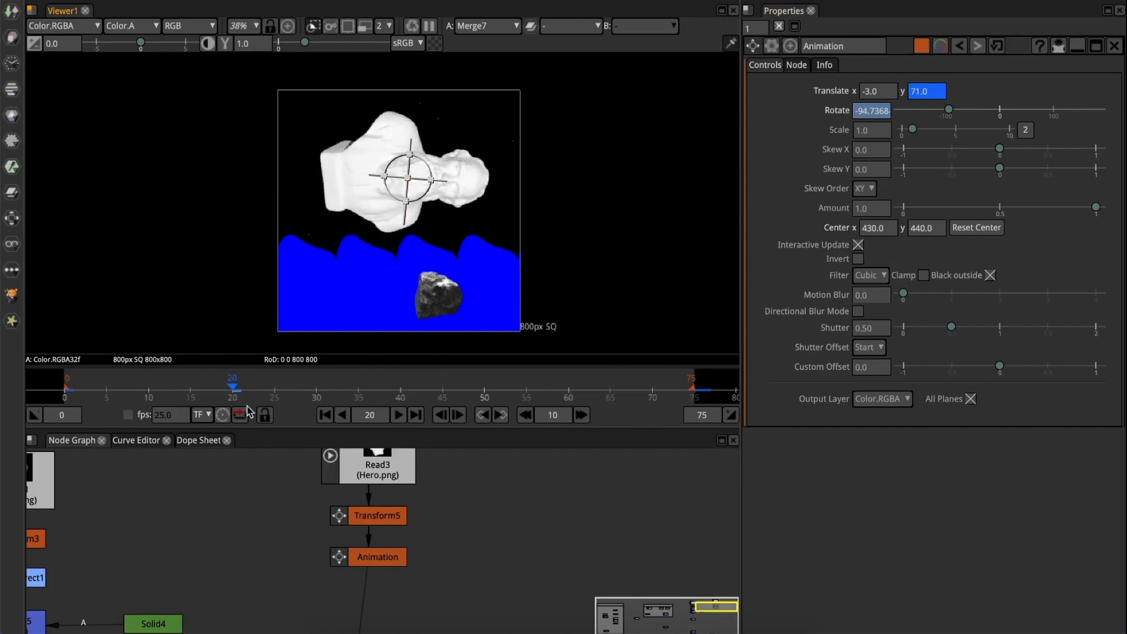
left_click_drag(247, 392, 400, 397)
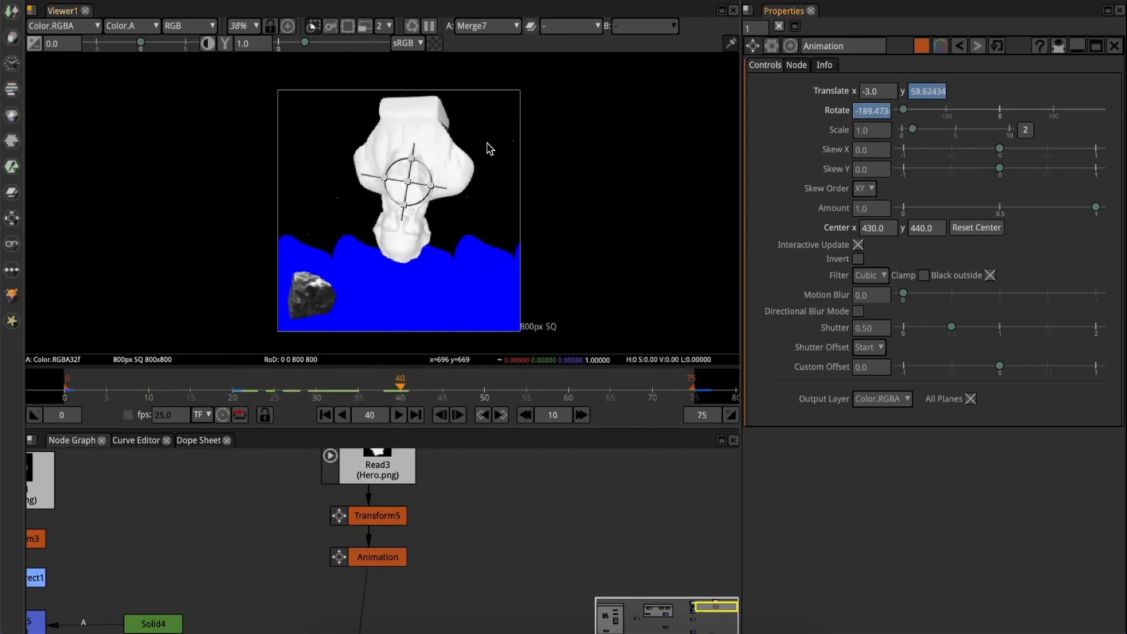
left_click_drag(409, 193, 412, 231)
- Go to frame 58 and raise the bust to a Translate y of about 95 to keyframe a second bounce
left_click_drag(415, 376, 552, 385)
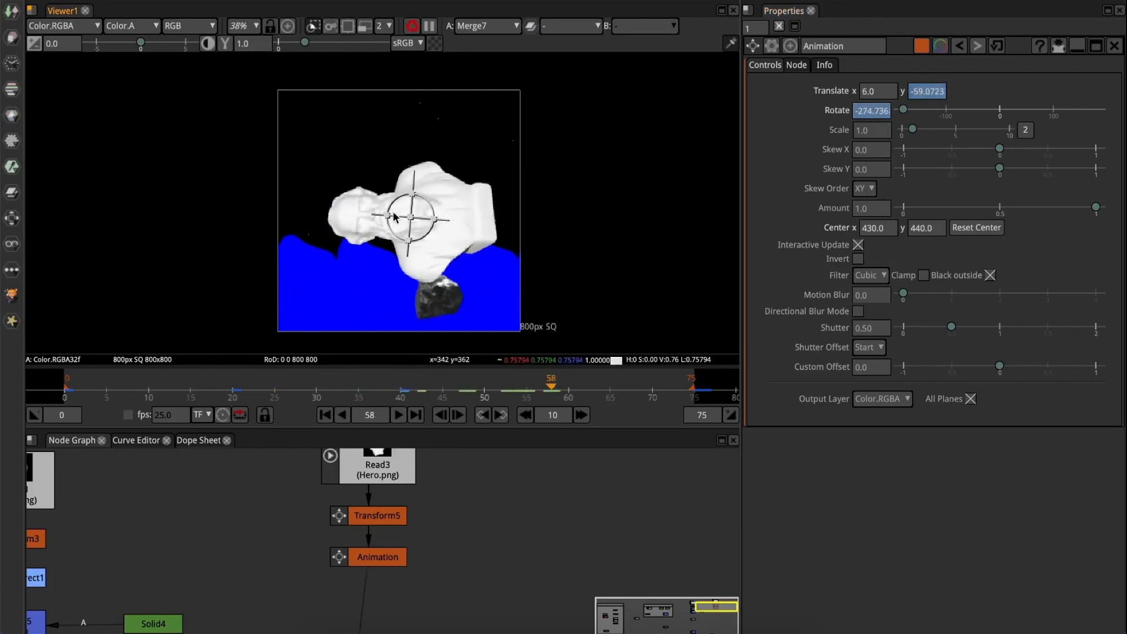
left_click_drag(411, 217, 408, 175)
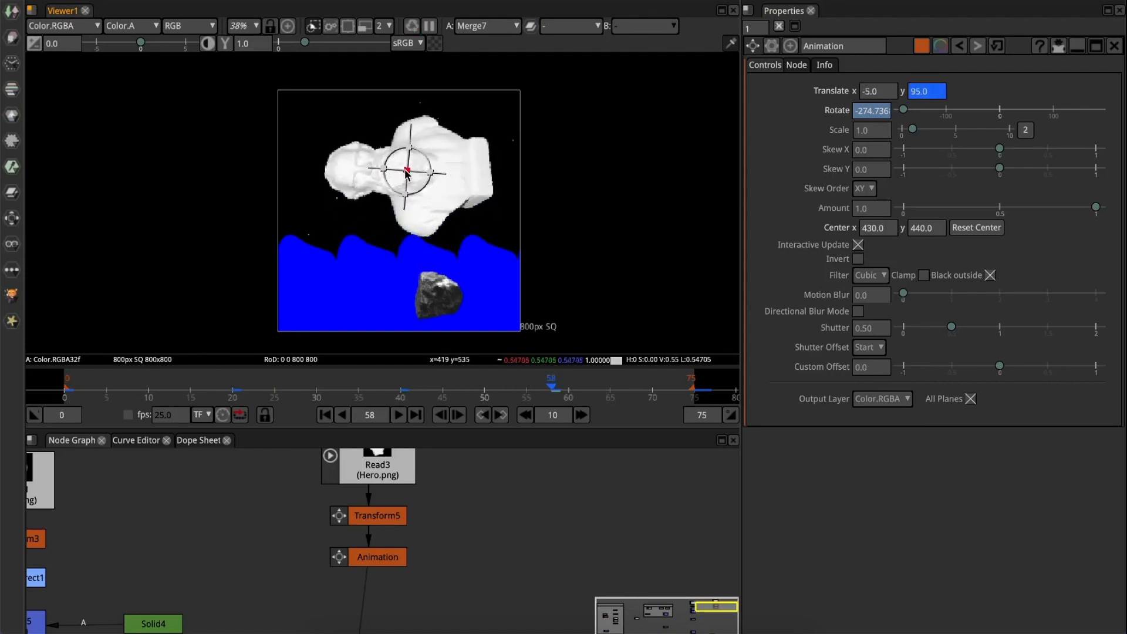
left_click_drag(557, 387, 594, 400)
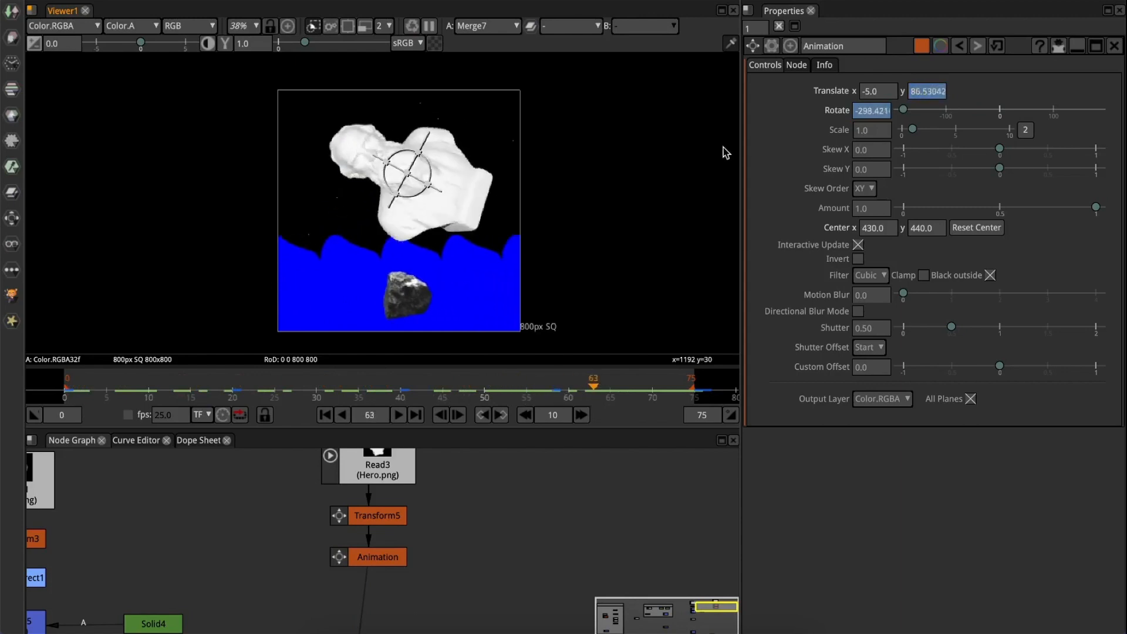
- Scrub the timeline through frame 75 without the transform overlay to review the bouncing bust
left_click(779, 26)
left_click_drag(77, 383, 694, 396)
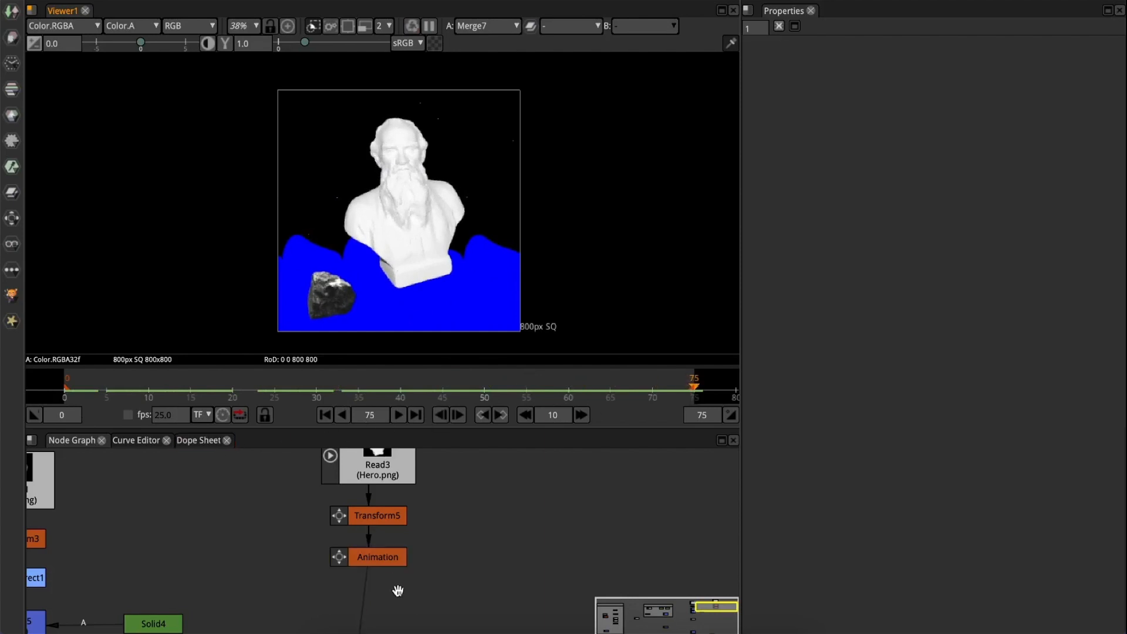
double_click(399, 557)
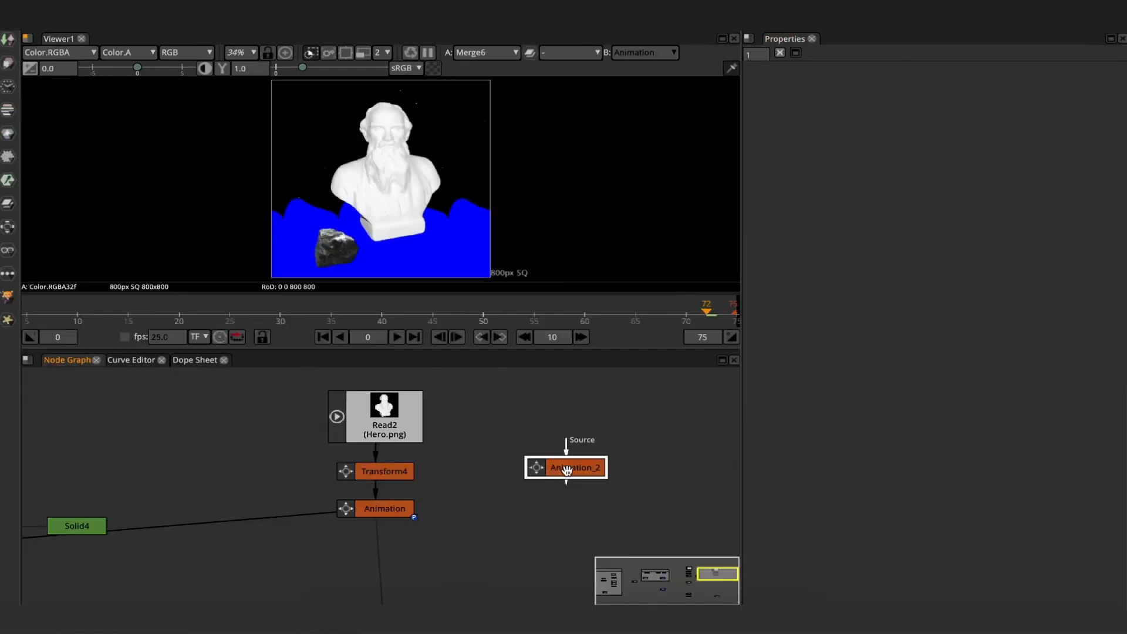
- Connect the Animation_2 node after Transform4 in place of the Animation node, and disable the old Animation node
left_click_drag(569, 476, 500, 504)
left_click_drag(384, 517, 385, 473)
key("d")
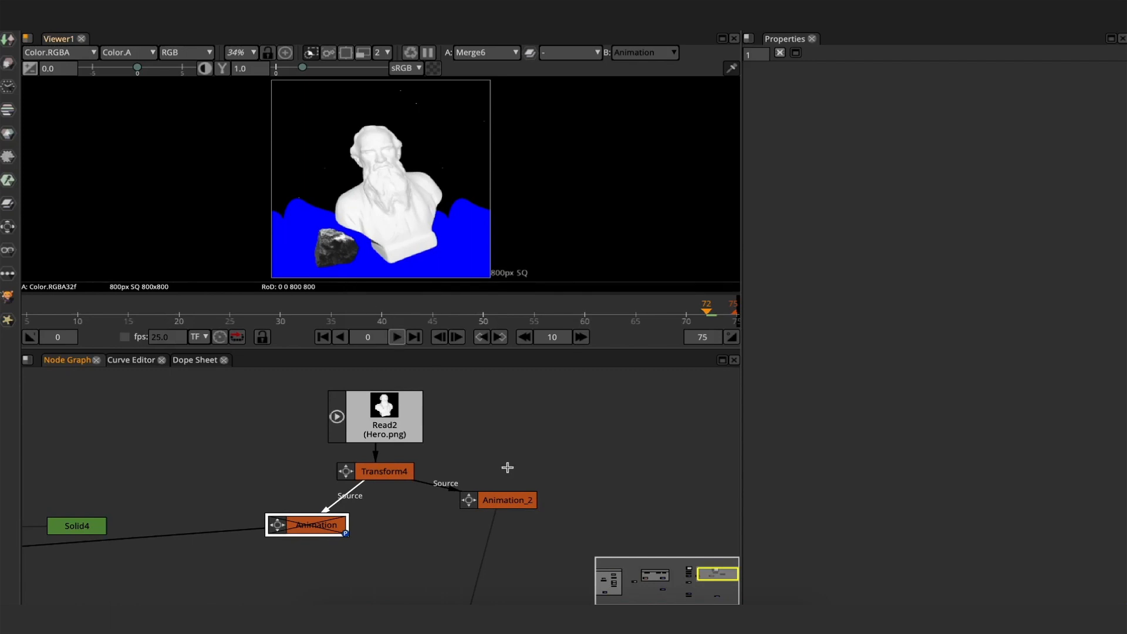
- Show Animation_2's Translate y curve in the Curve Editor and select the keyframe at its first peak
double_click(501, 502)
left_click(157, 360)
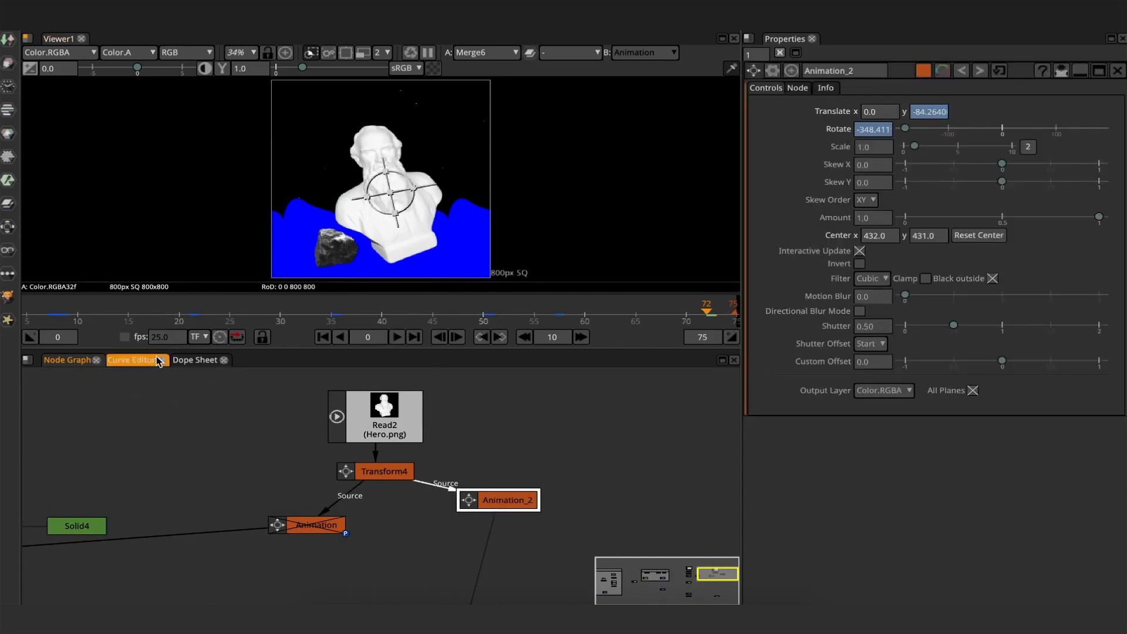
left_click(113, 360)
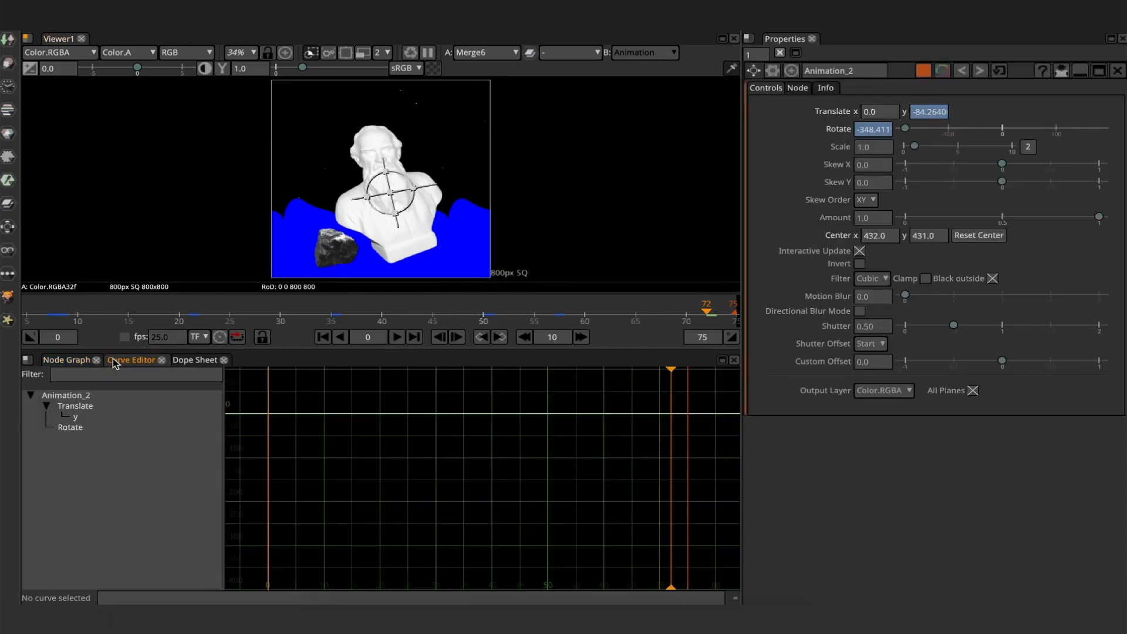
left_click(75, 418)
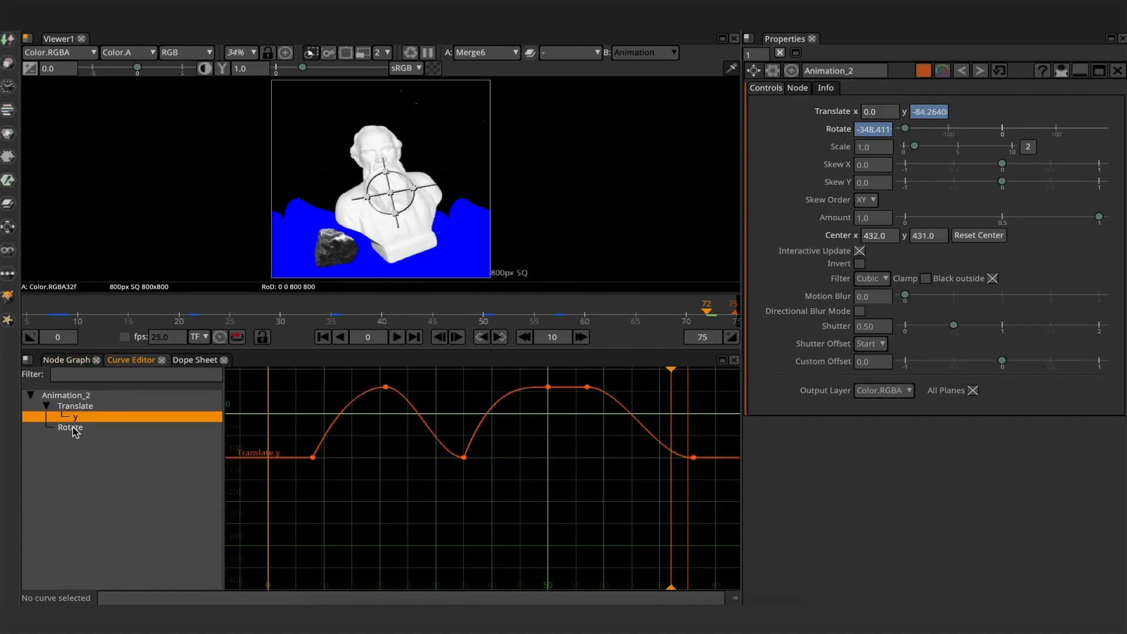
left_click(75, 431)
left_click(78, 418)
middle_click_drag(512, 444, 488, 463)
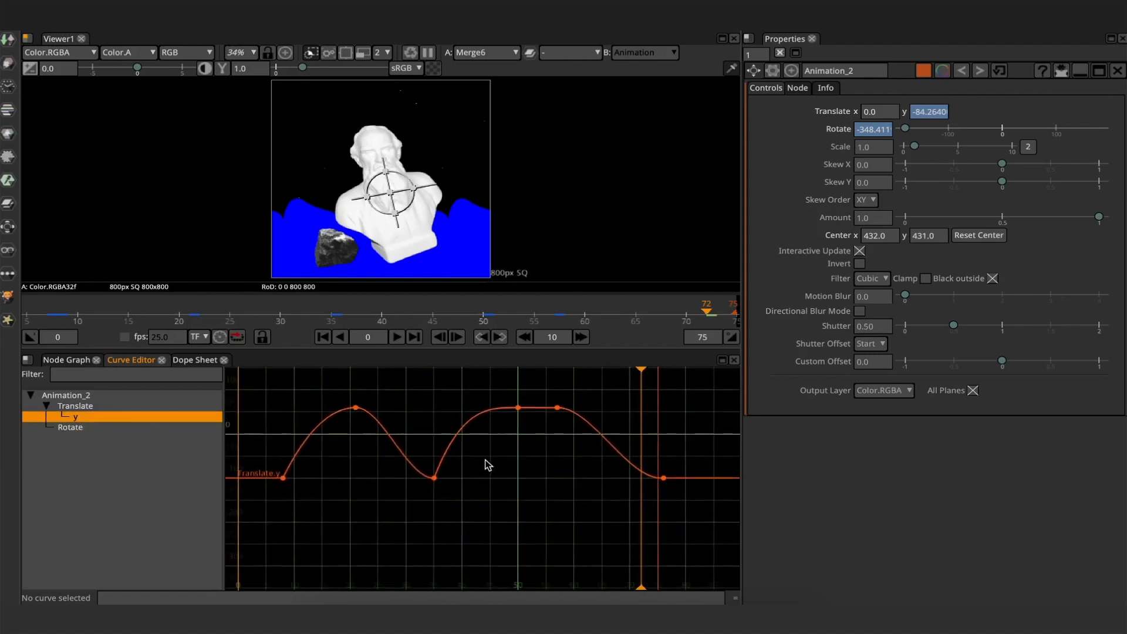
left_click(357, 408)
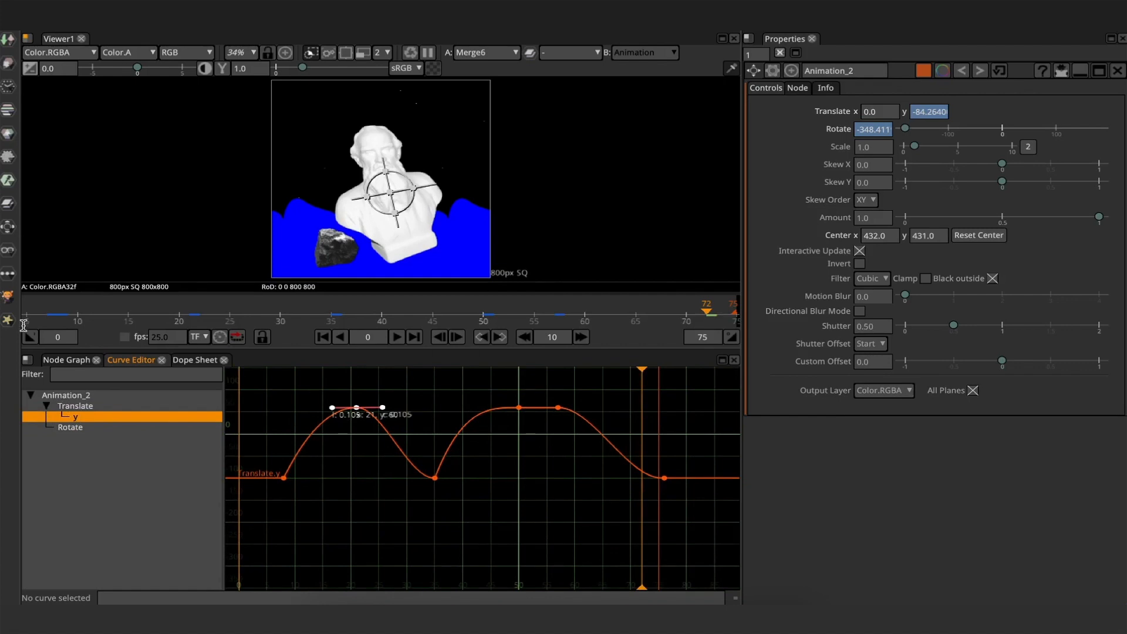
- Flatten the tangent of the peak keyframe at frame 21 on Animation_2's Translate y curve to a slope of about 0.037
left_click_drag(23, 326, 219, 320)
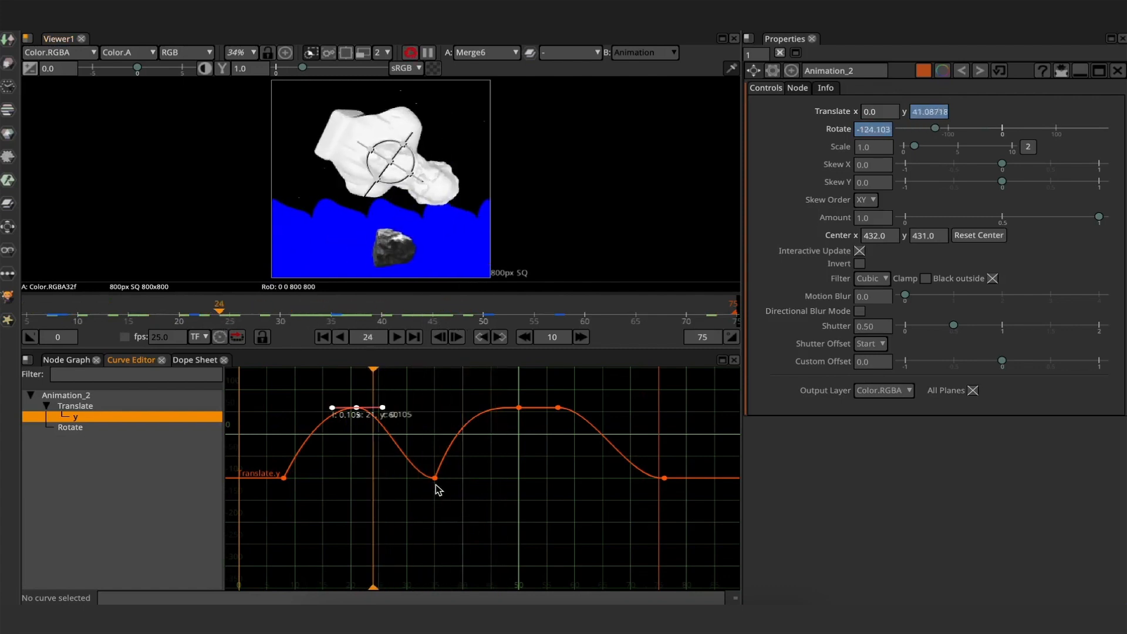
left_click(435, 478)
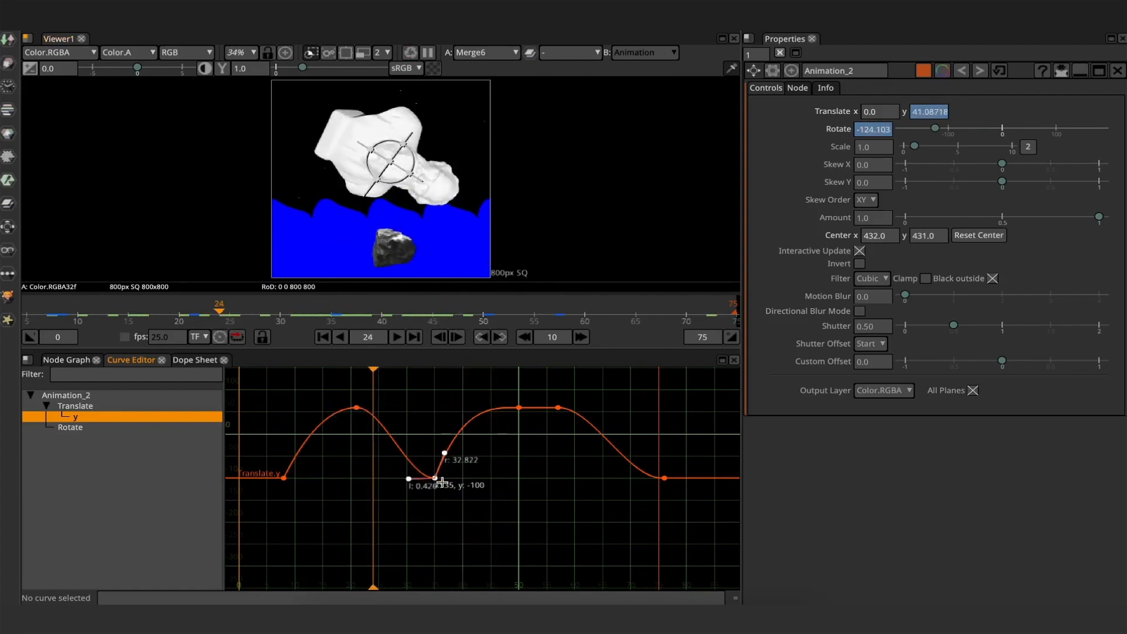
left_click(519, 408)
left_click(356, 407)
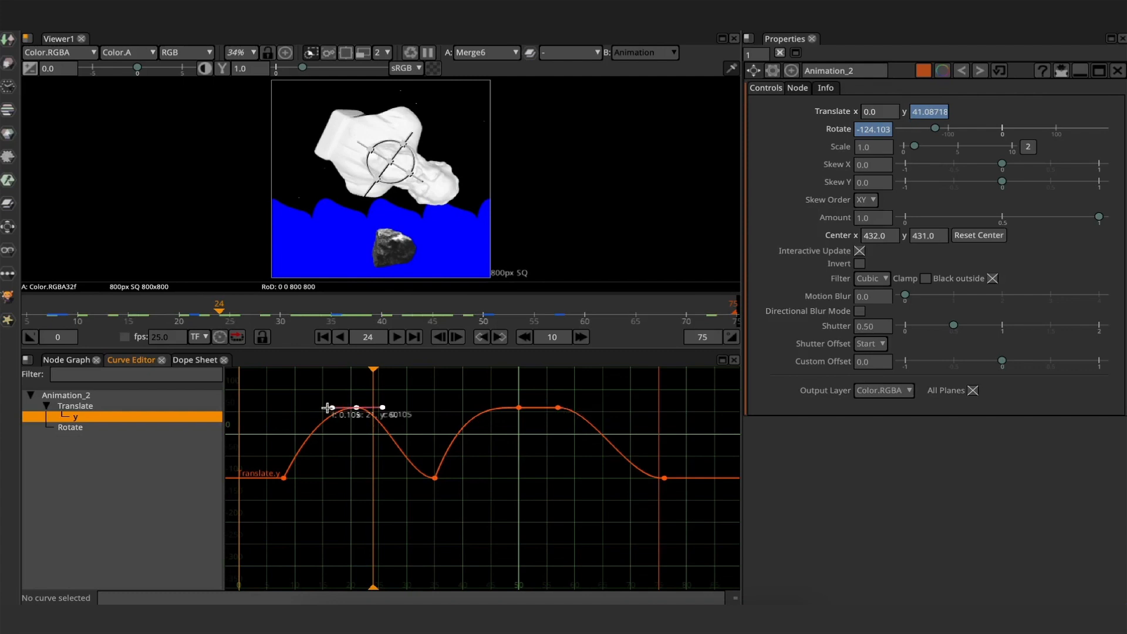
left_click_drag(327, 408, 293, 412)
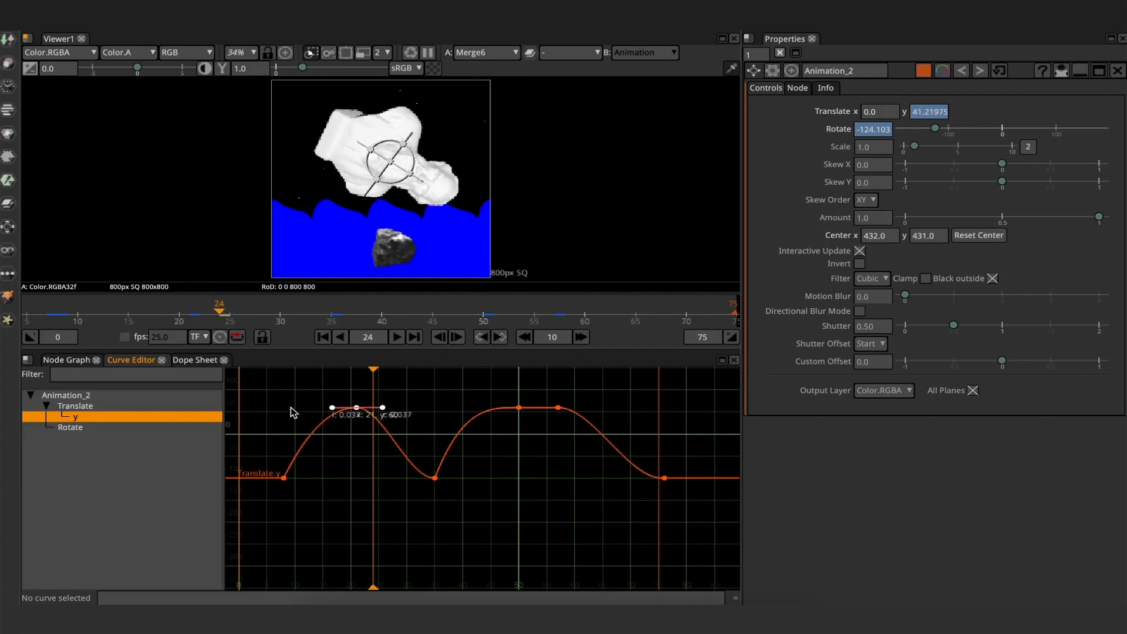
- Scrub the timeline around frames 51 to 57 and select the frame 50 keyframe to review the hold at the second peak
left_click_drag(146, 317, 545, 320)
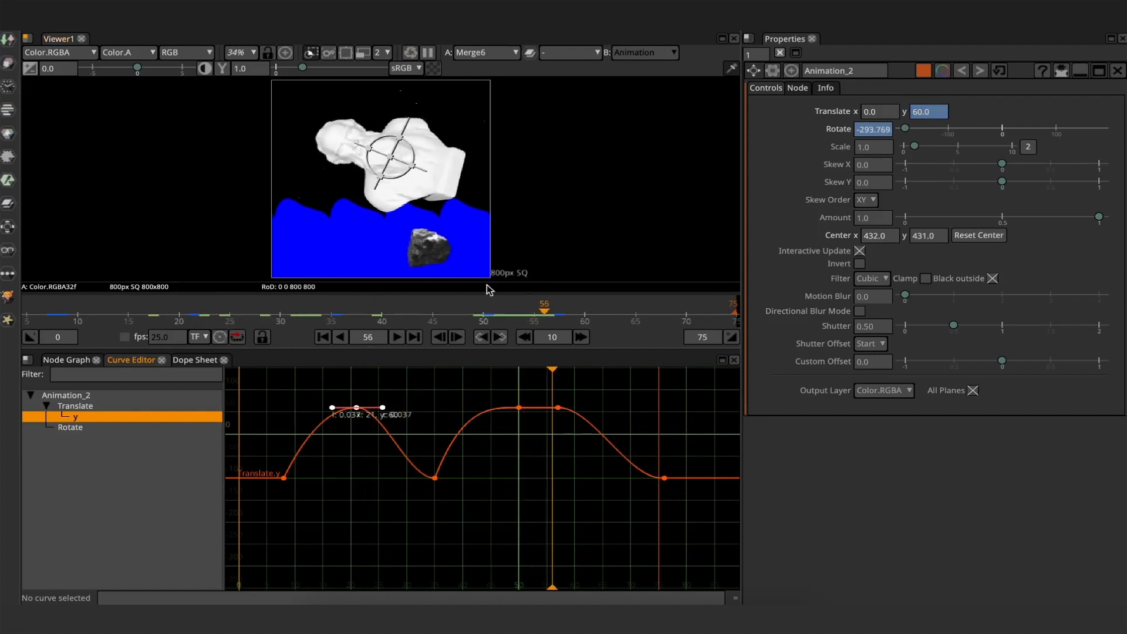
left_click_drag(475, 320, 557, 317)
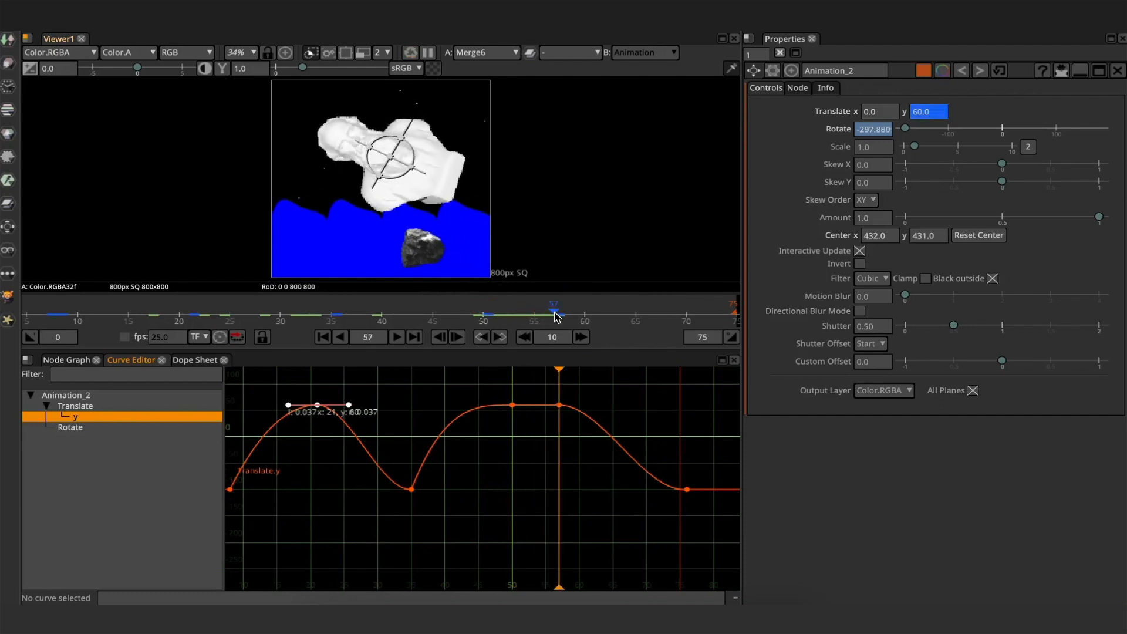
left_click(512, 405)
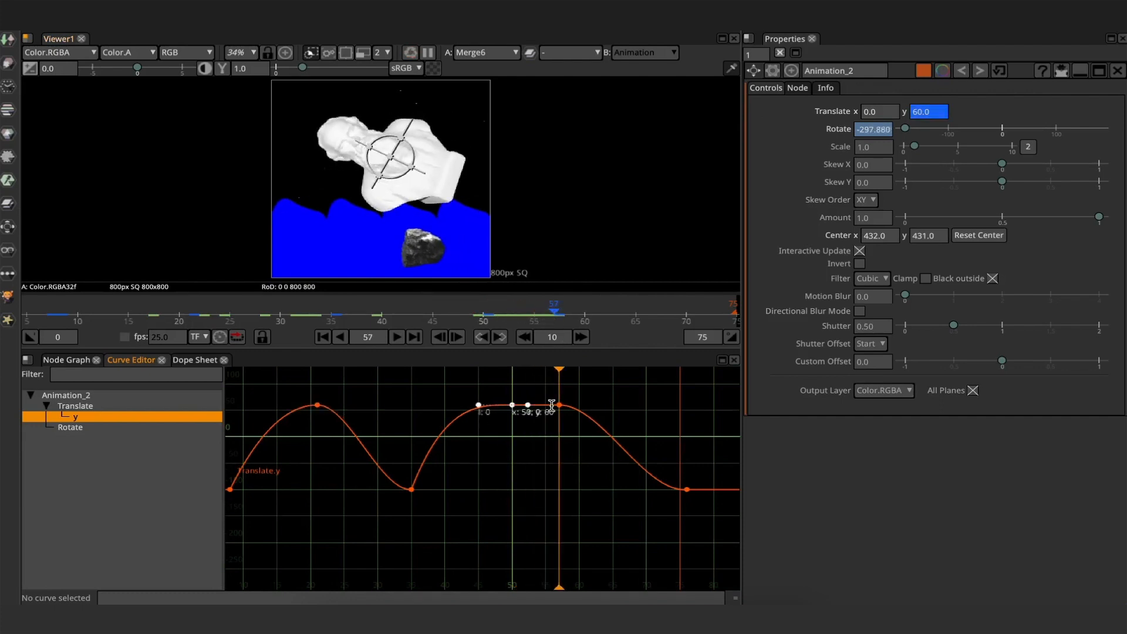
left_click_drag(454, 315, 494, 311)
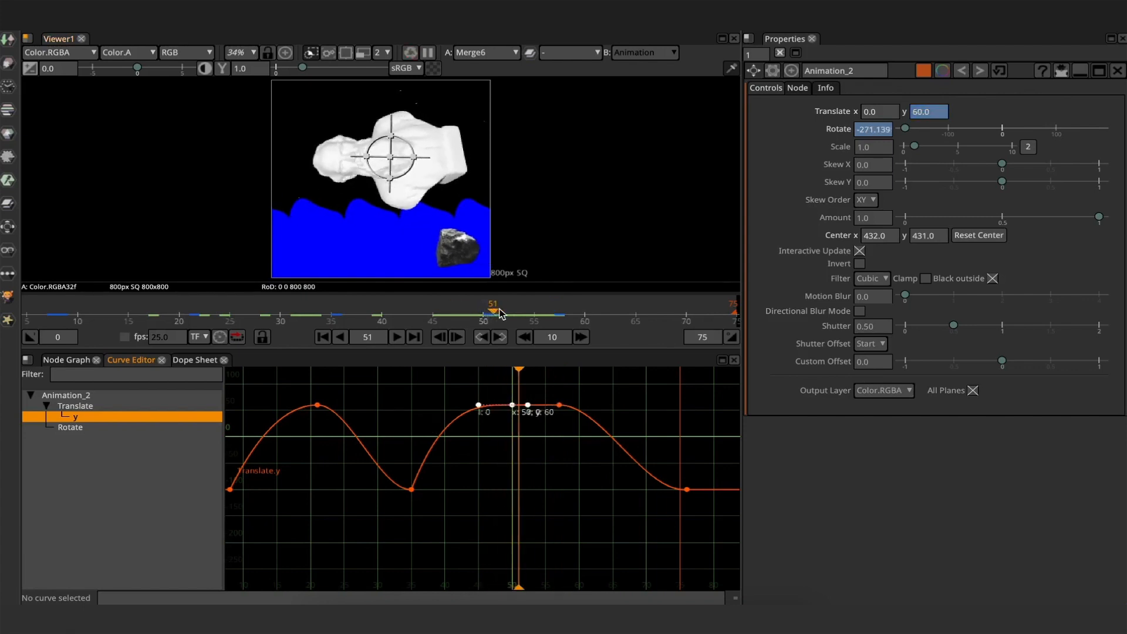
left_click_drag(500, 313, 553, 314)
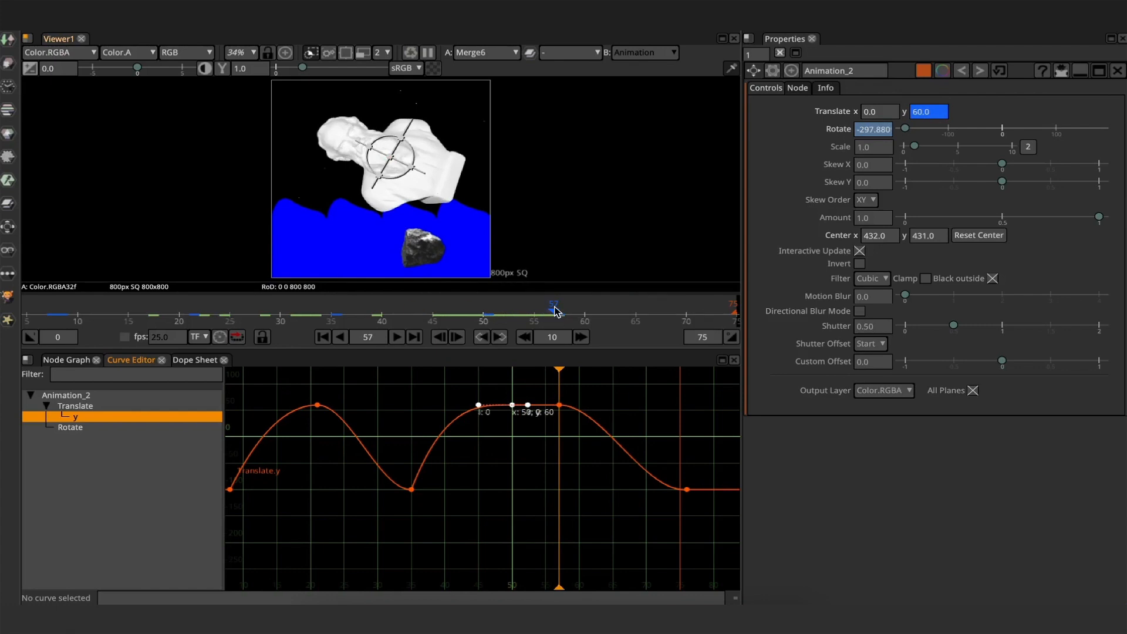
left_click_drag(555, 312, 26, 319)
- Show Animation_2's Rotate curve fitted to the Curve Editor and select its keyframe at frame 7 to inspect the tangents
left_click(125, 424)
key("f")
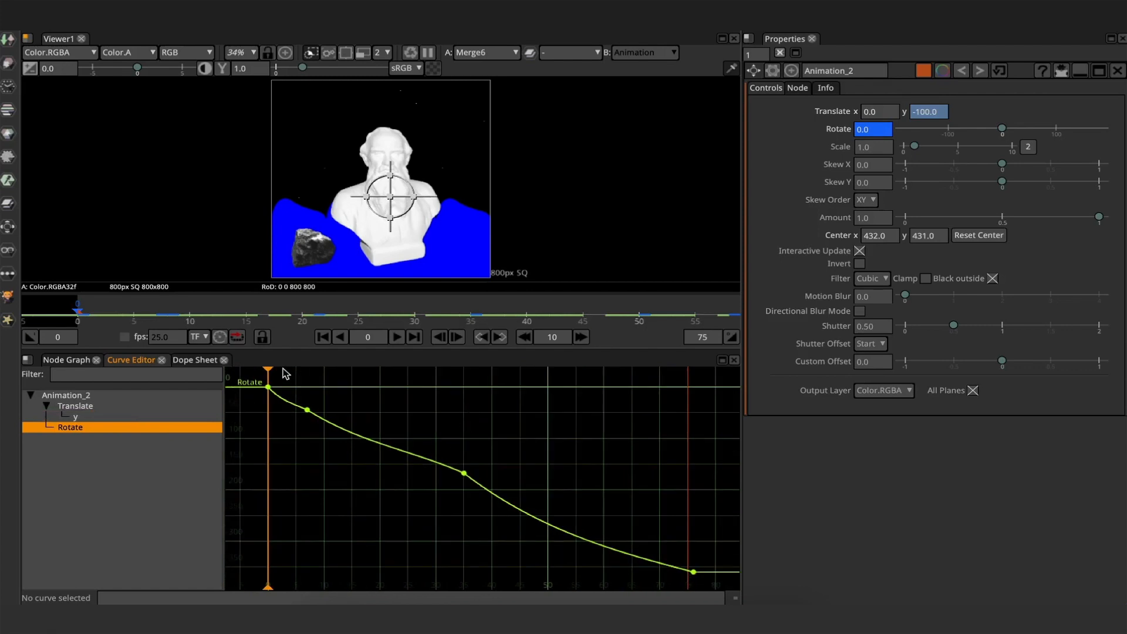
left_click_drag(78, 311, 101, 312)
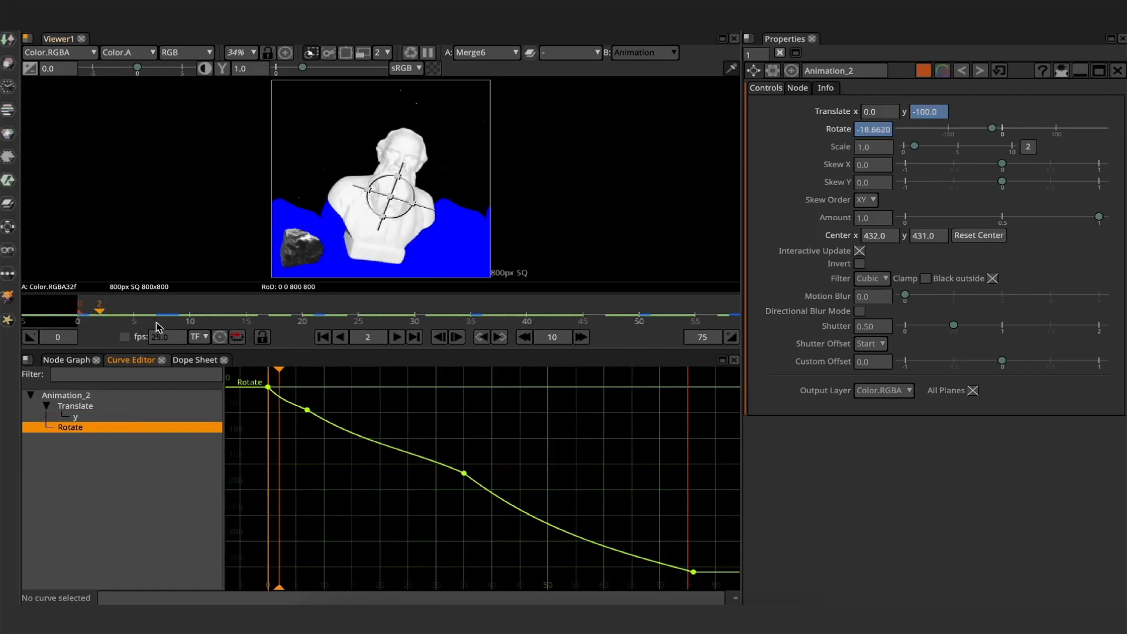
left_click(305, 411)
left_click_drag(349, 437, 329, 425)
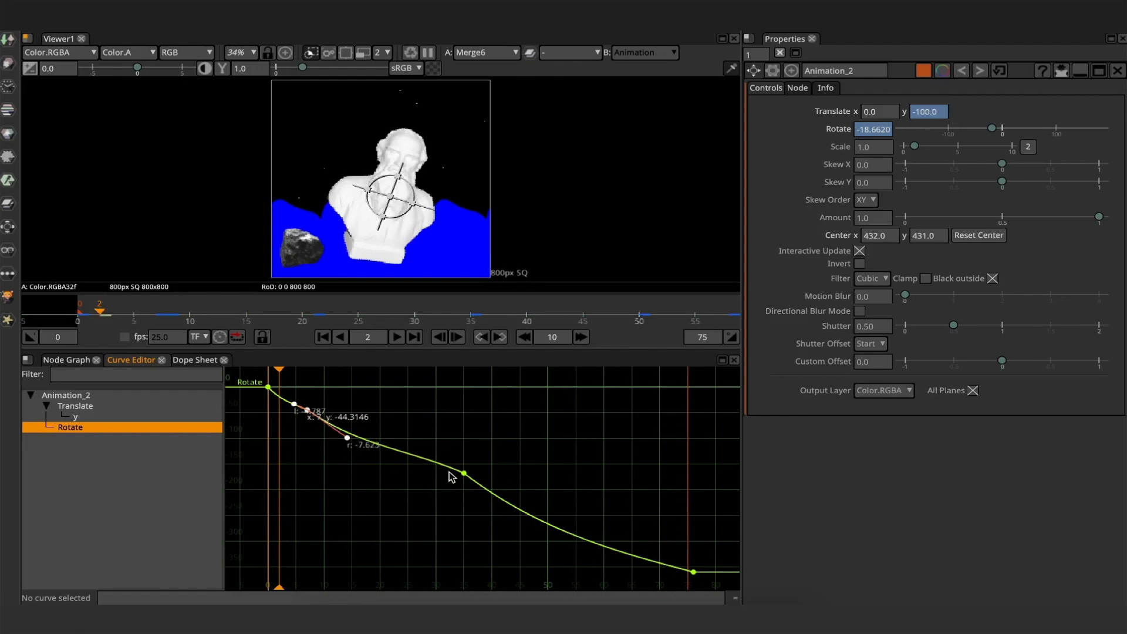
- Scrub the timeline through frame 44 and back to frame 35 to review the bust's rotation against its bounces
left_click_drag(101, 311, 483, 317)
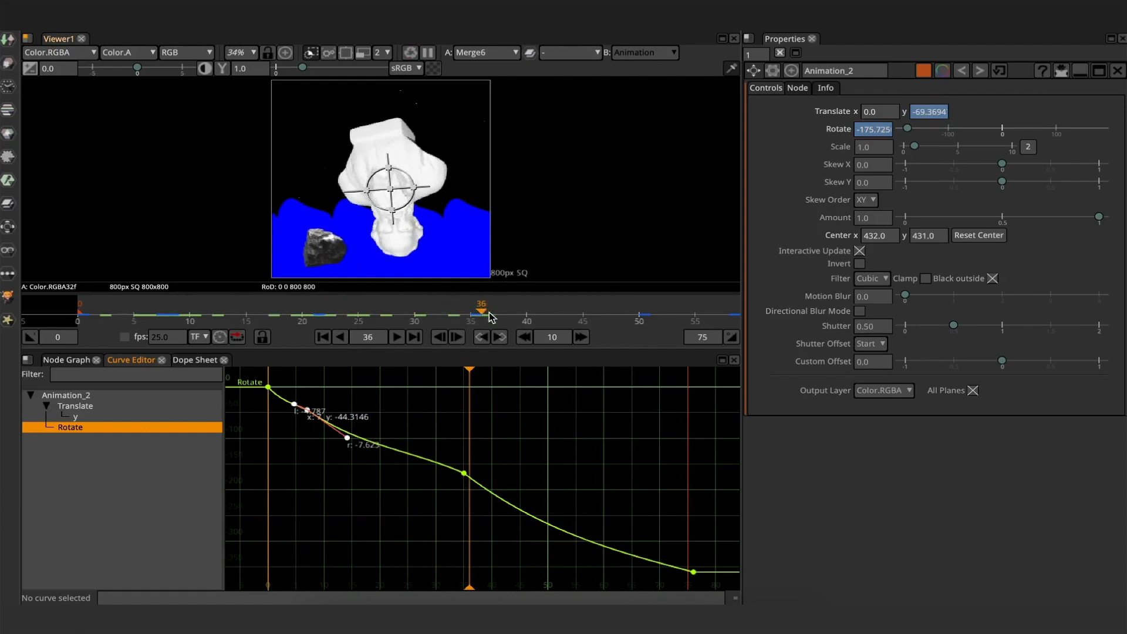
left_click_drag(483, 317, 579, 321)
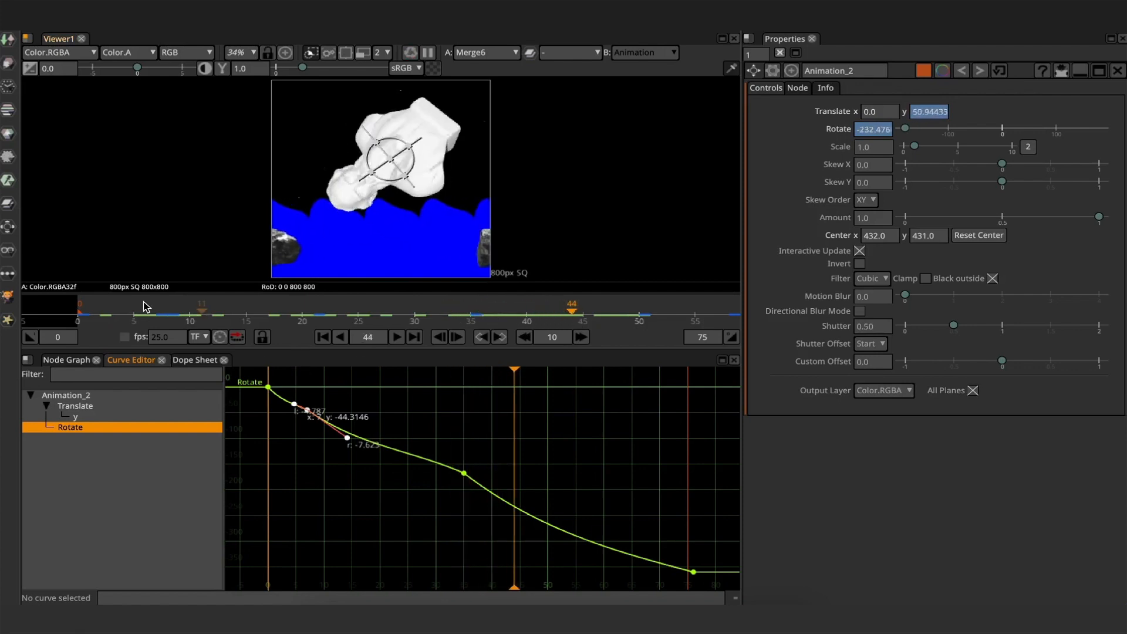
left_click_drag(138, 318, 470, 321)
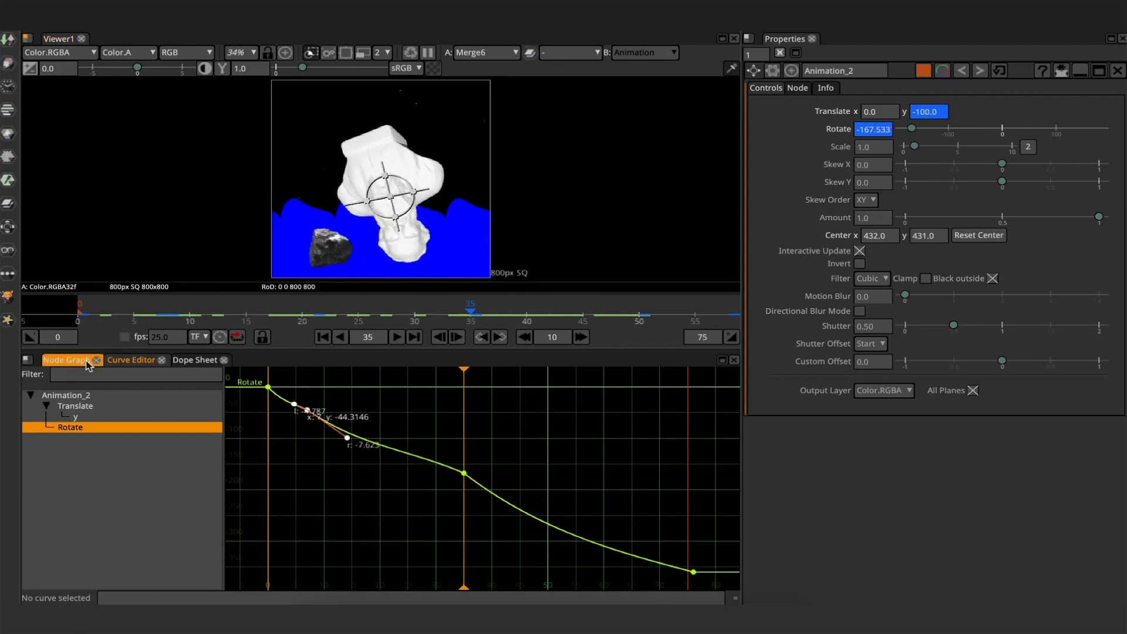
- Add a Roto node in the empty area of the Node Graph beside the hero branch
left_click(67, 360)
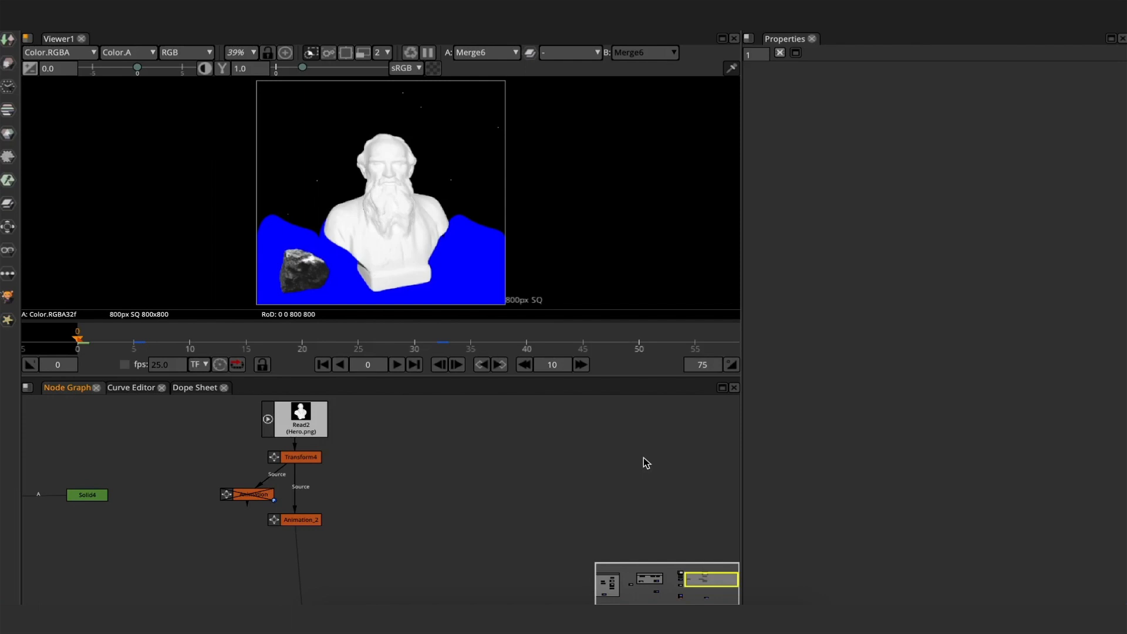
key("Tab")
type("roto")
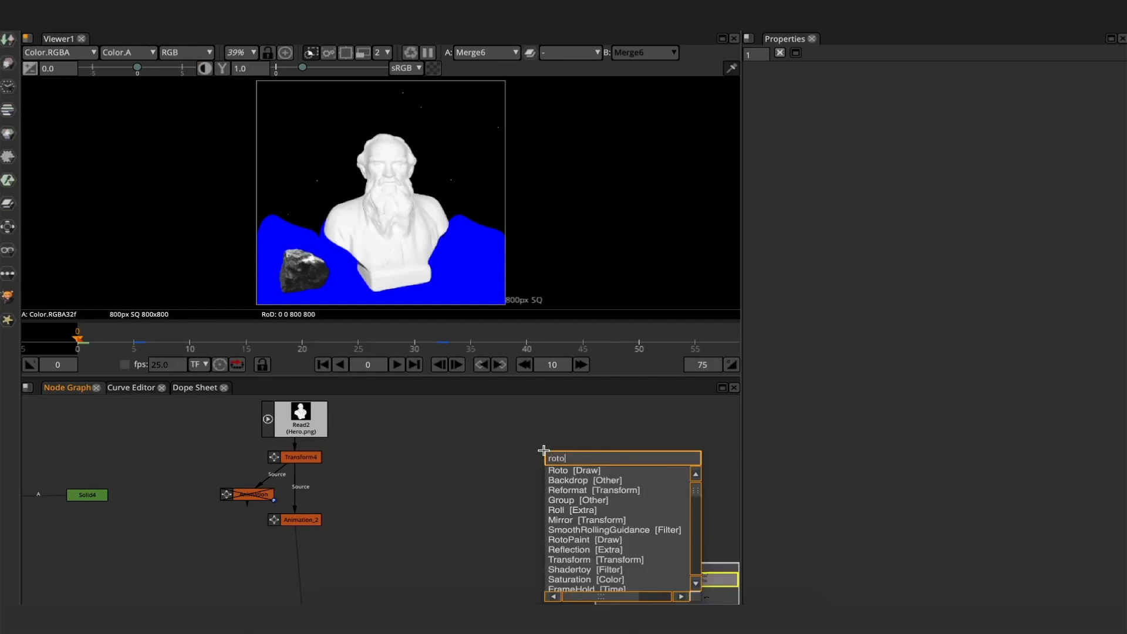
key("Return")
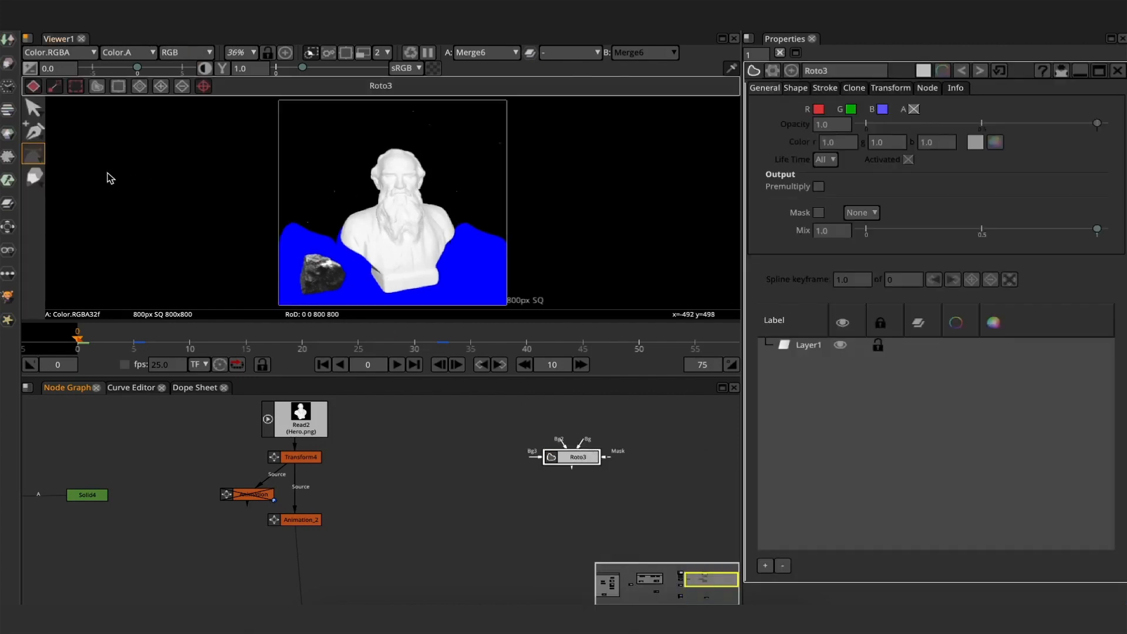
left_click(54, 176)
key("ctrl+z")
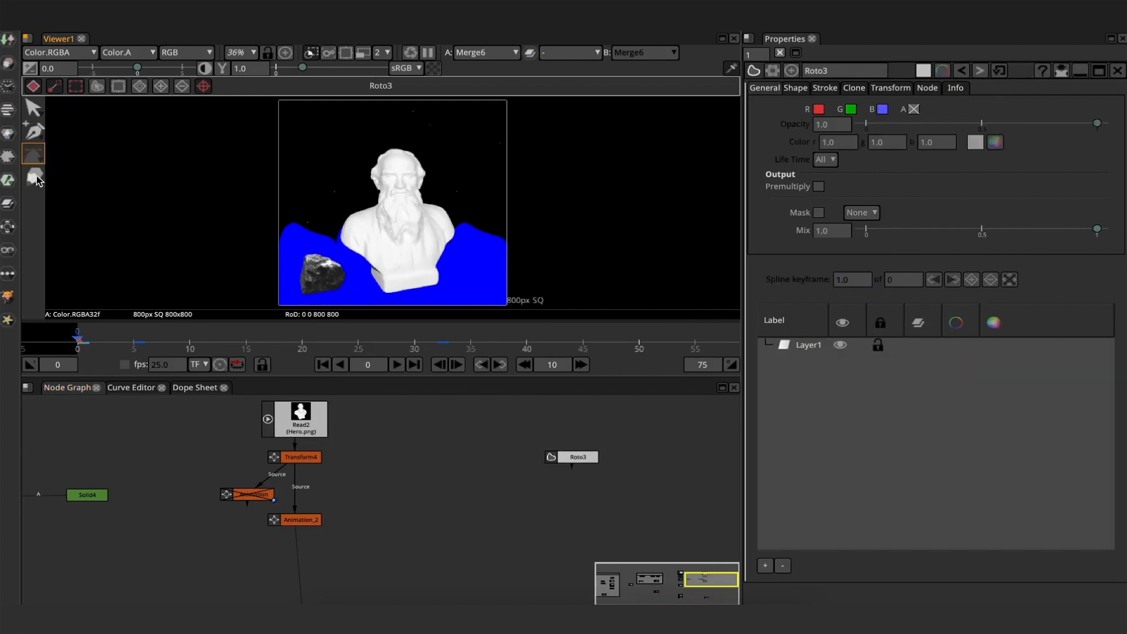
- Draw a triangular outline of straight segments around the bust with the Roto's Pencil tool, ending near its starting point
left_click(35, 178)
right_click(35, 180)
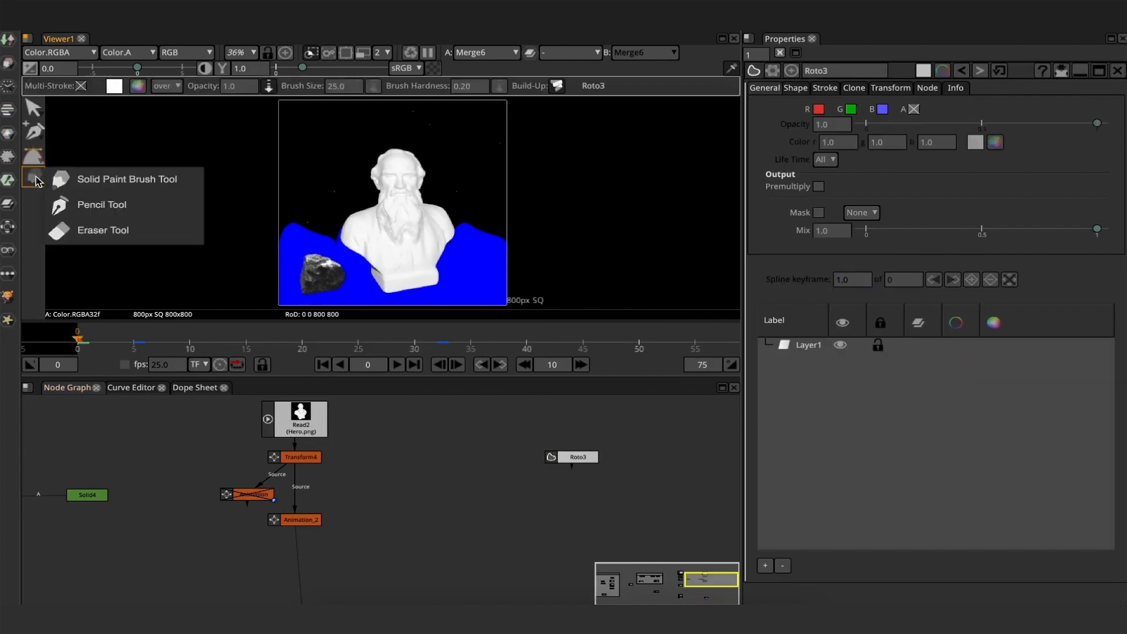
left_click(92, 205)
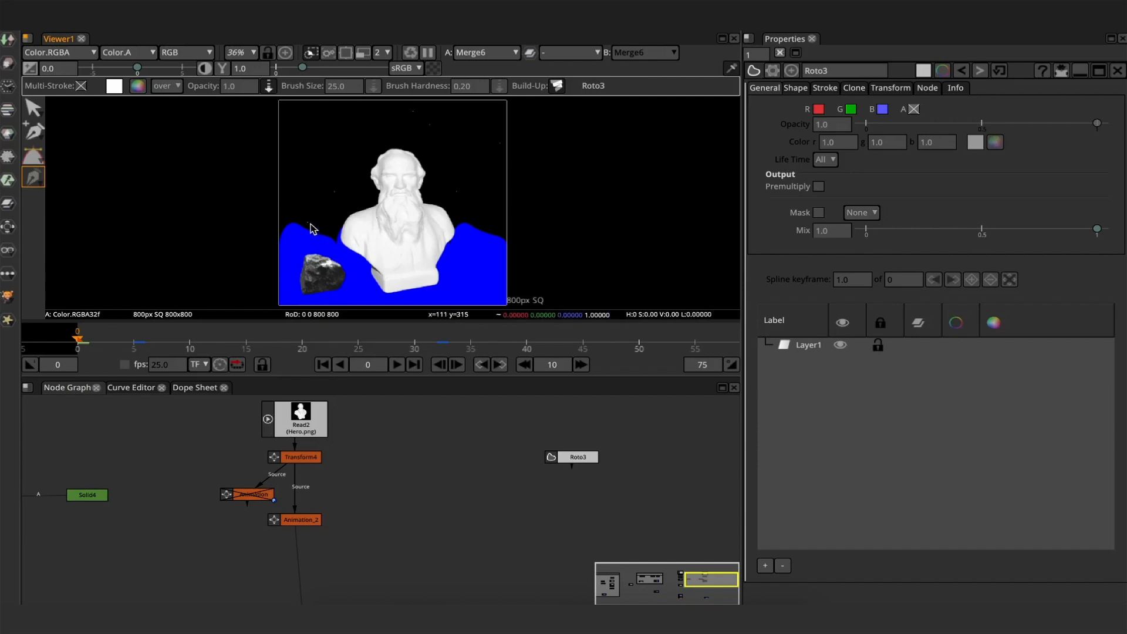
mouse_move(303, 220)
left_mouse_down()
mouse_move(478, 159)
mouse_move(467, 138)
left_mouse_up()
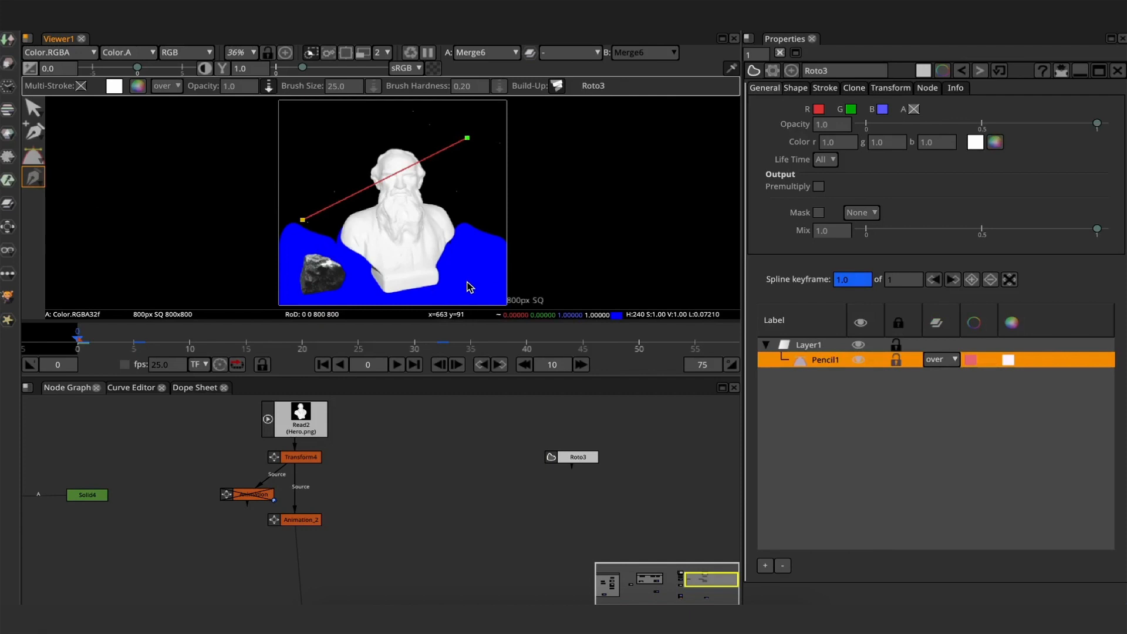
left_click(468, 283)
key("space")
scroll(420, 363, "up", 5)
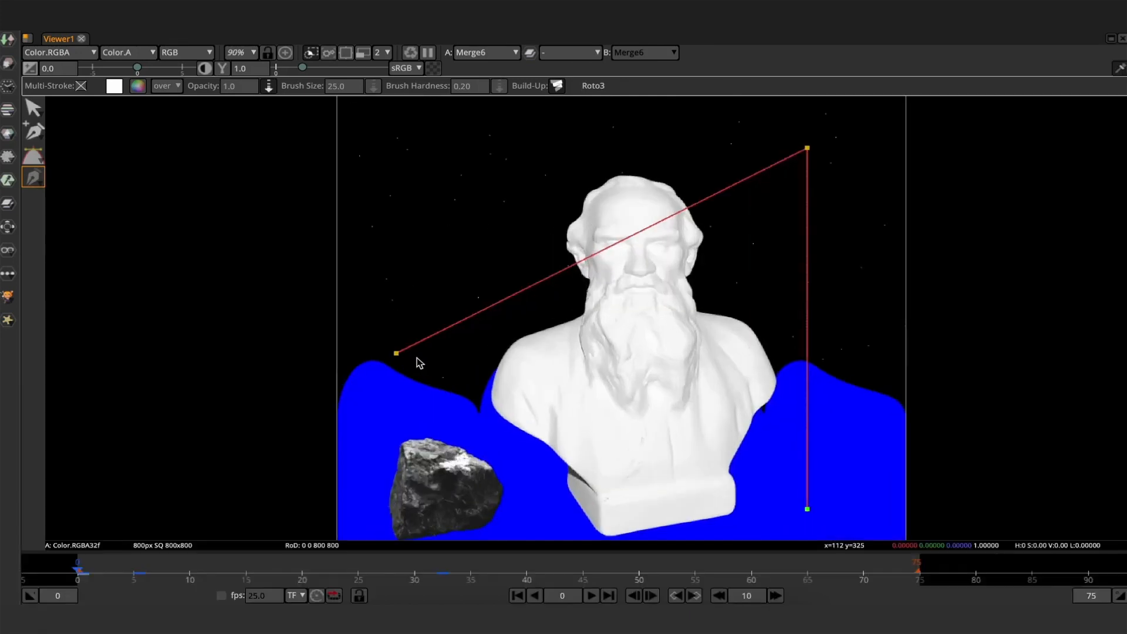
left_click(396, 360)
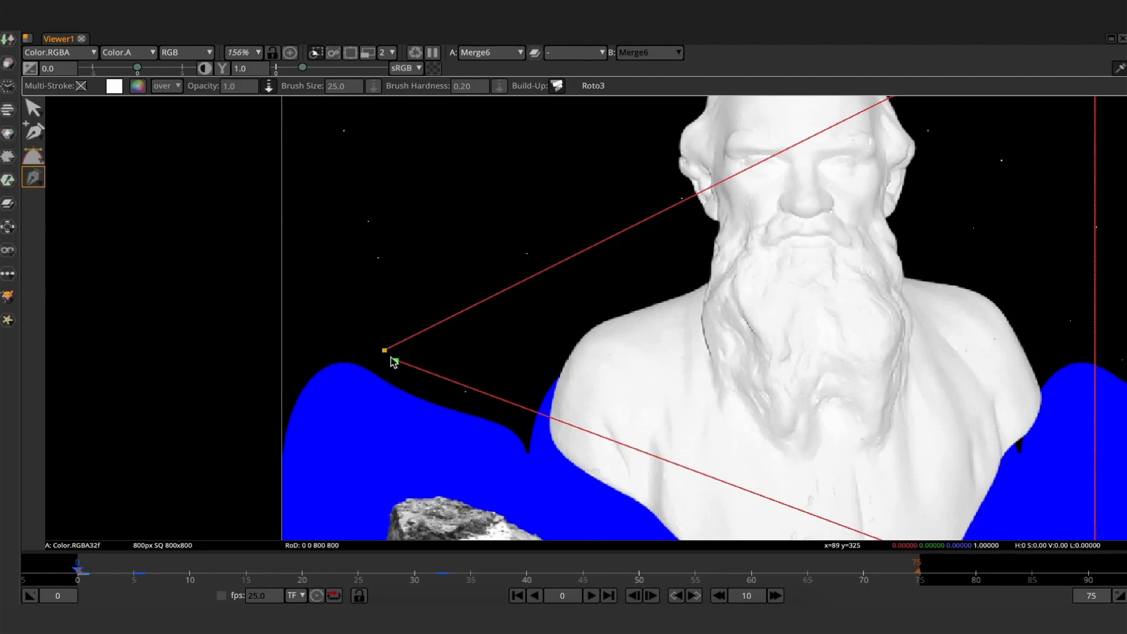
- Move the pencil stroke's end point closer to its start point so the triangle nearly closes
left_click(34, 109)
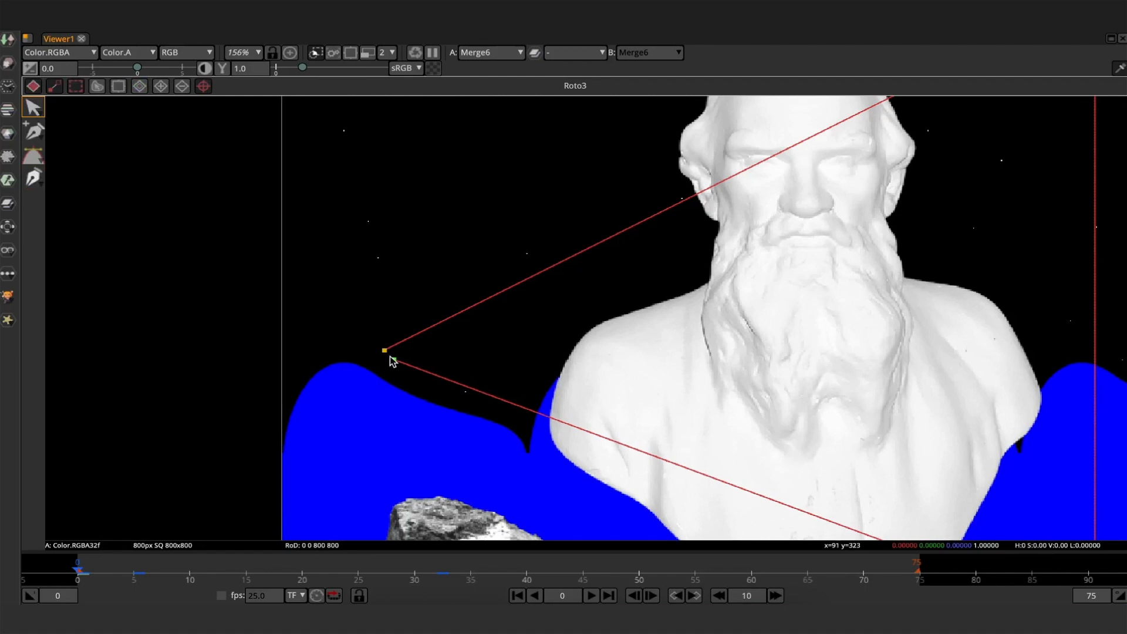
left_click_drag(392, 357, 388, 355)
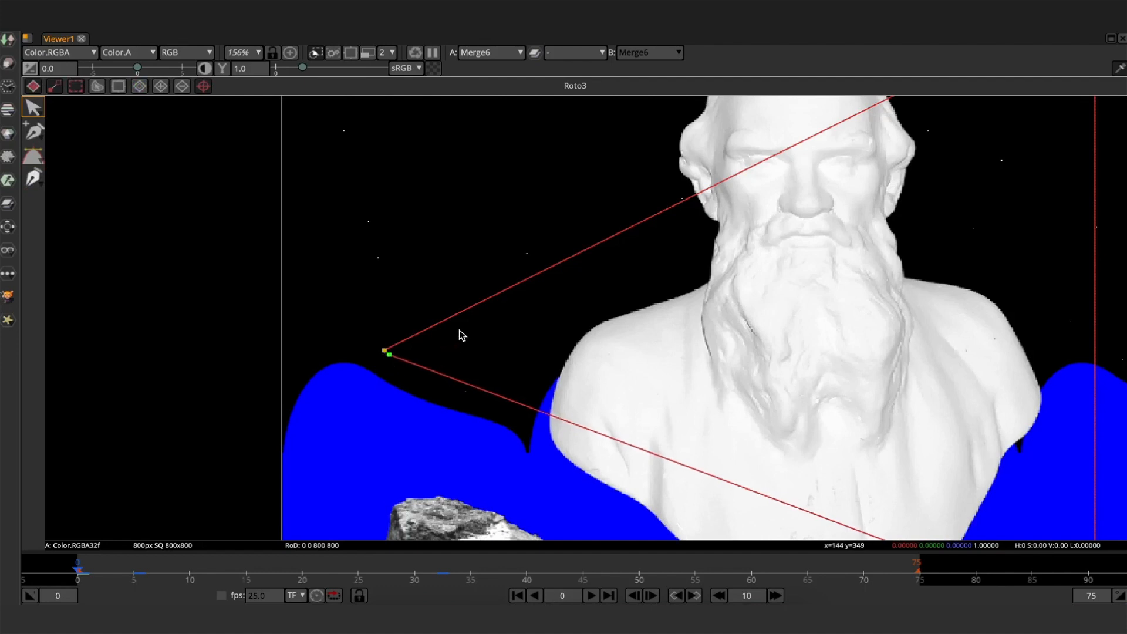
key("space")
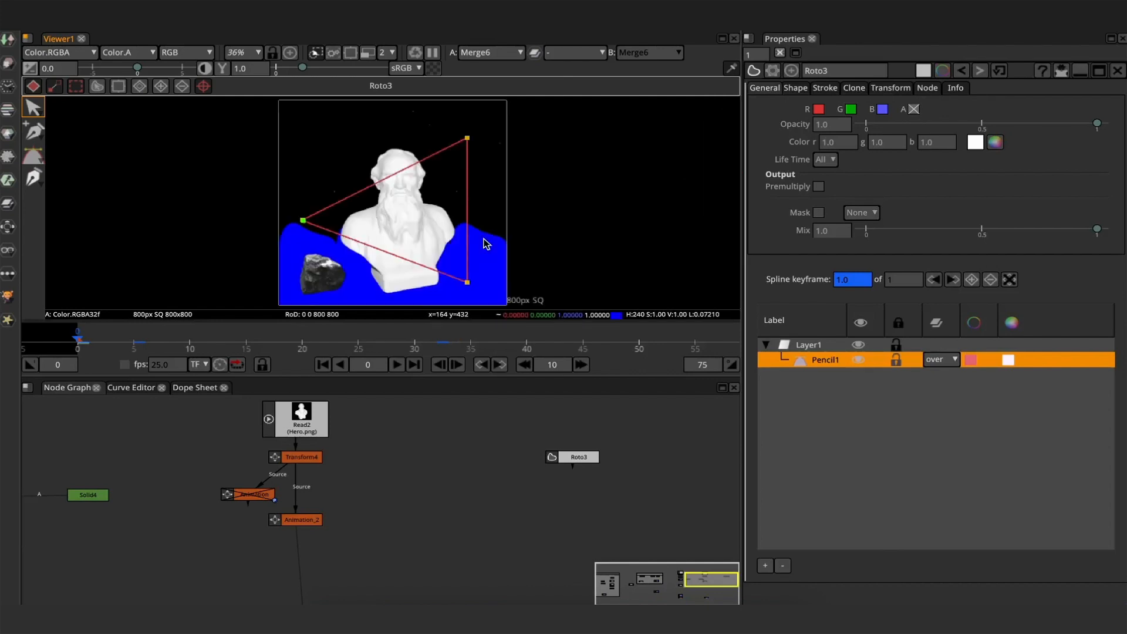
- Add a Merge node fed by Roto3 and place it below that node
key("f")
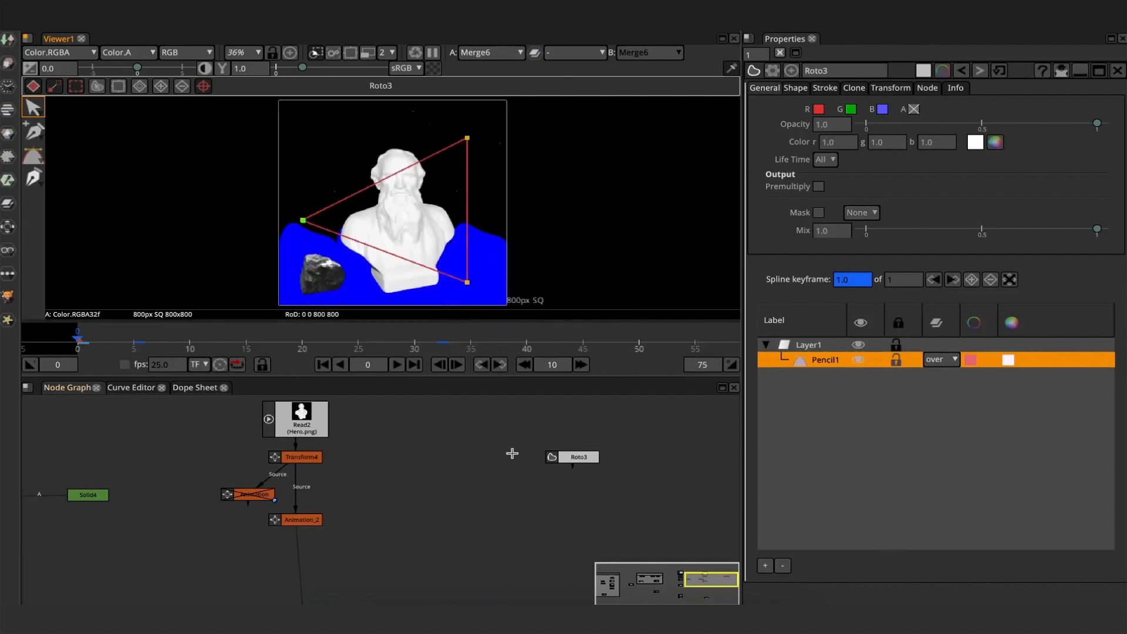
left_click(584, 461)
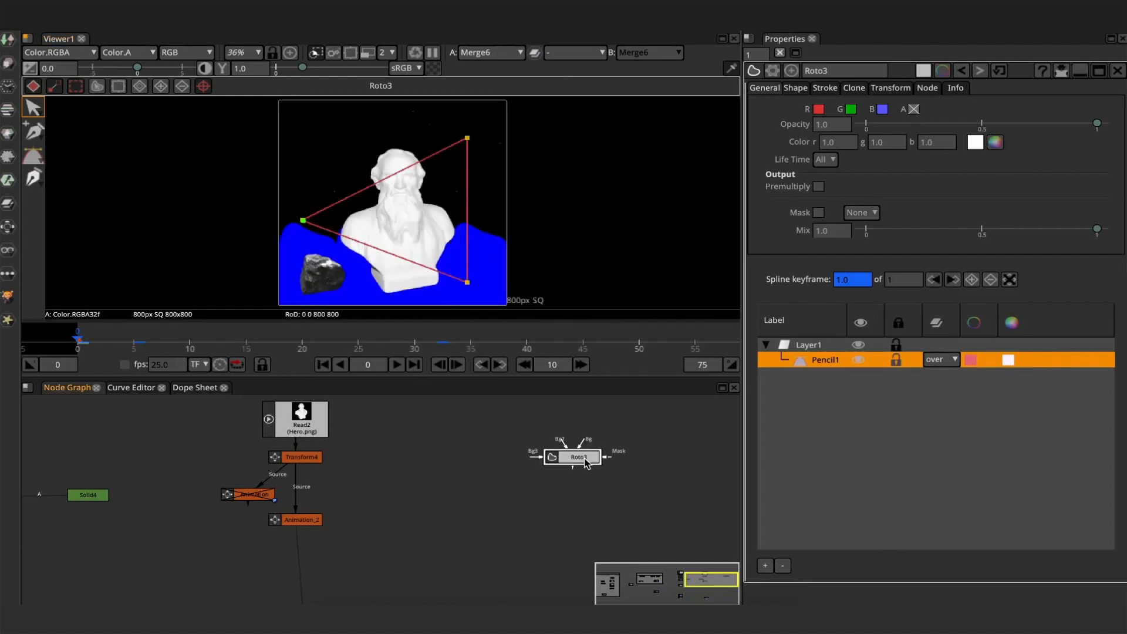
key("m")
left_click_drag(578, 475, 578, 536)
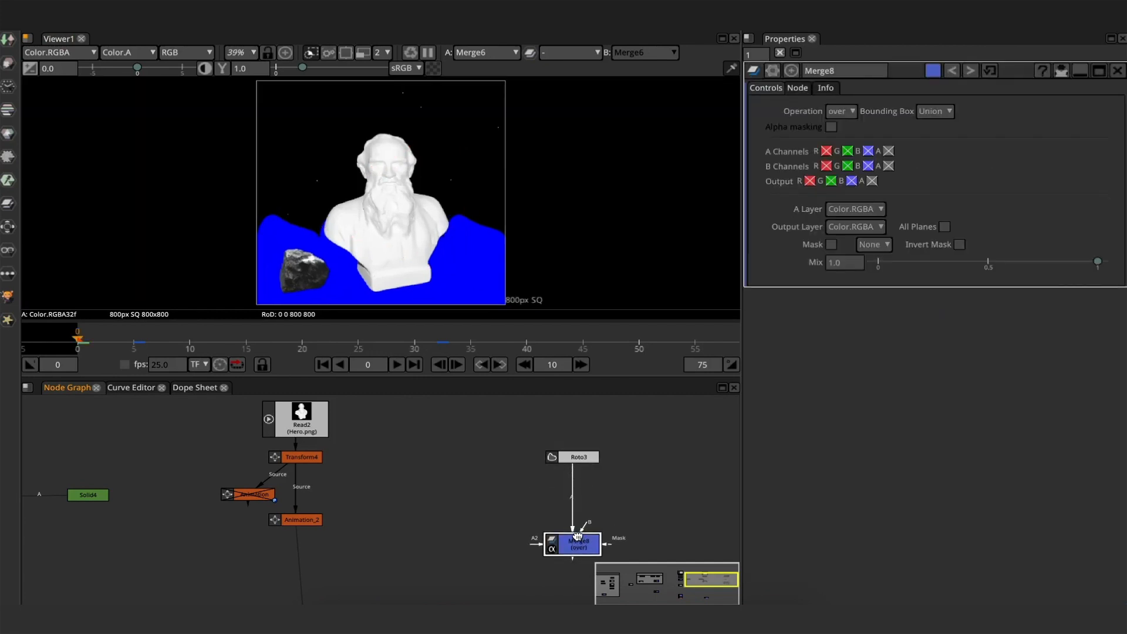
- Connect the new Merge8's B input to Merge6, align it beside Merge6, and show its result in the viewer
scroll(532, 507, "down", 4)
middle_click_drag(536, 495, 586, 415)
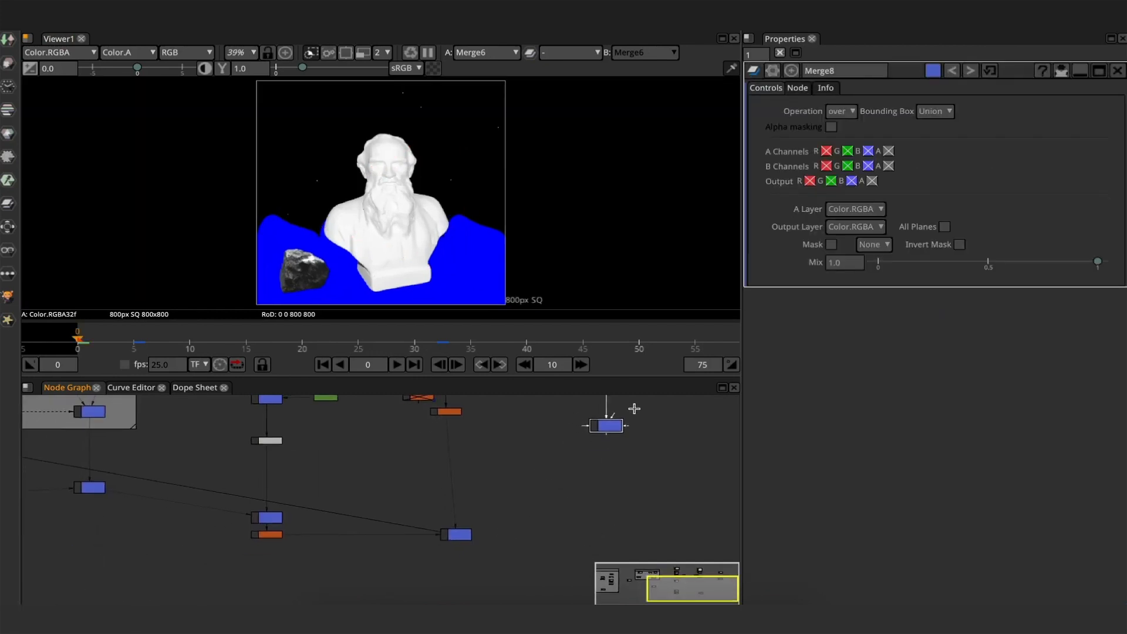
left_click_drag(614, 418, 457, 533)
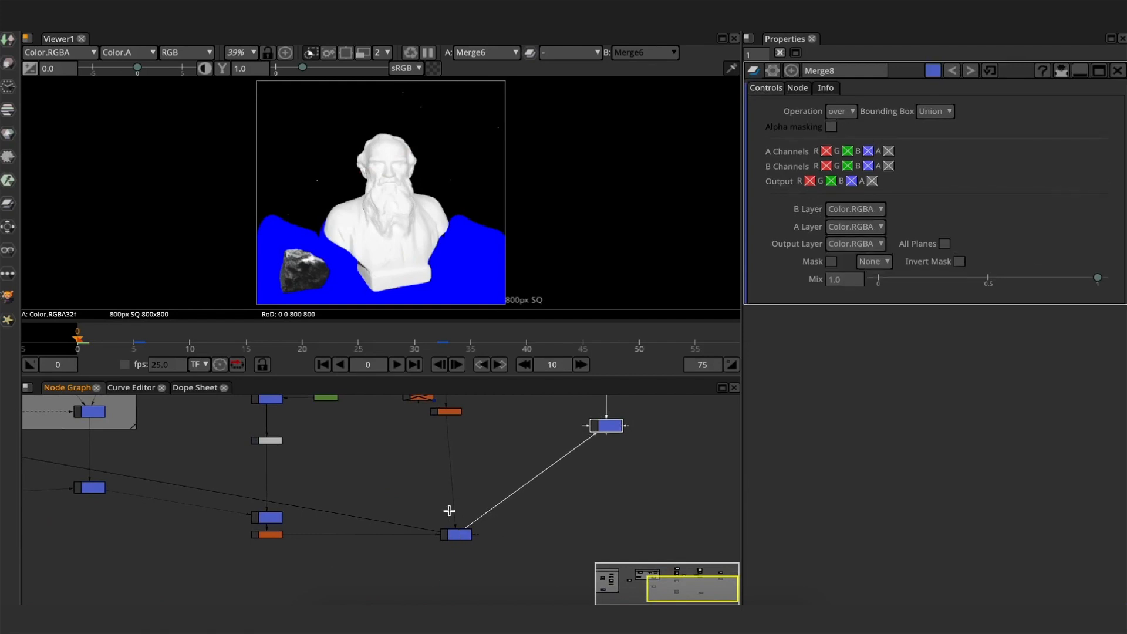
left_click_drag(599, 421, 599, 527)
key("1")
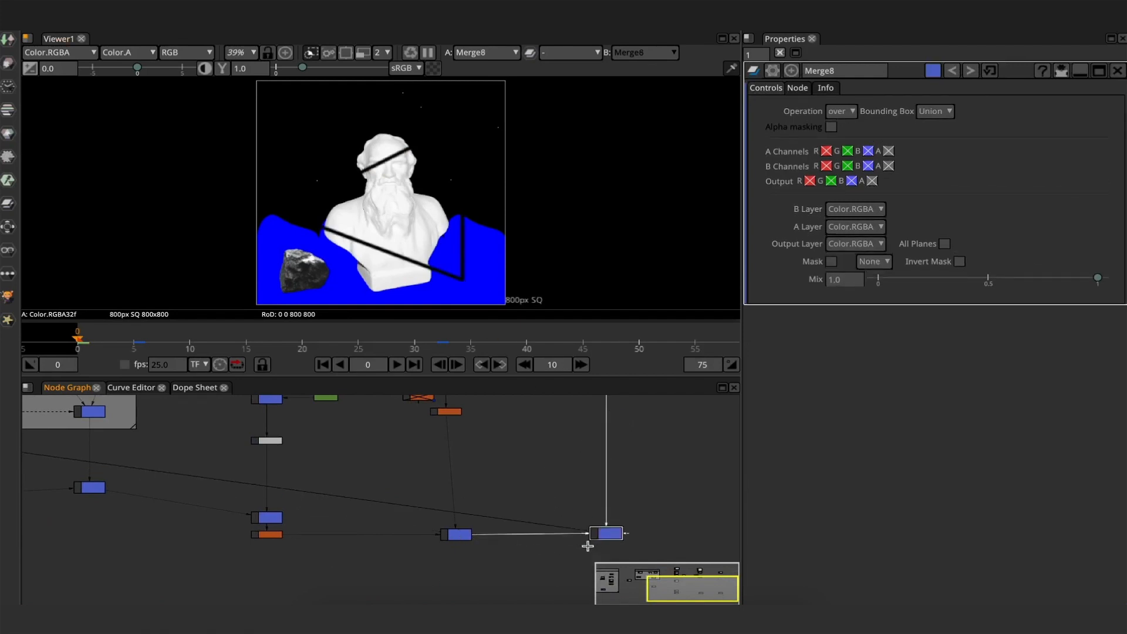
- Open the properties of the Roto3 node and show its output in the viewer
scroll(365, 156, "up", 3)
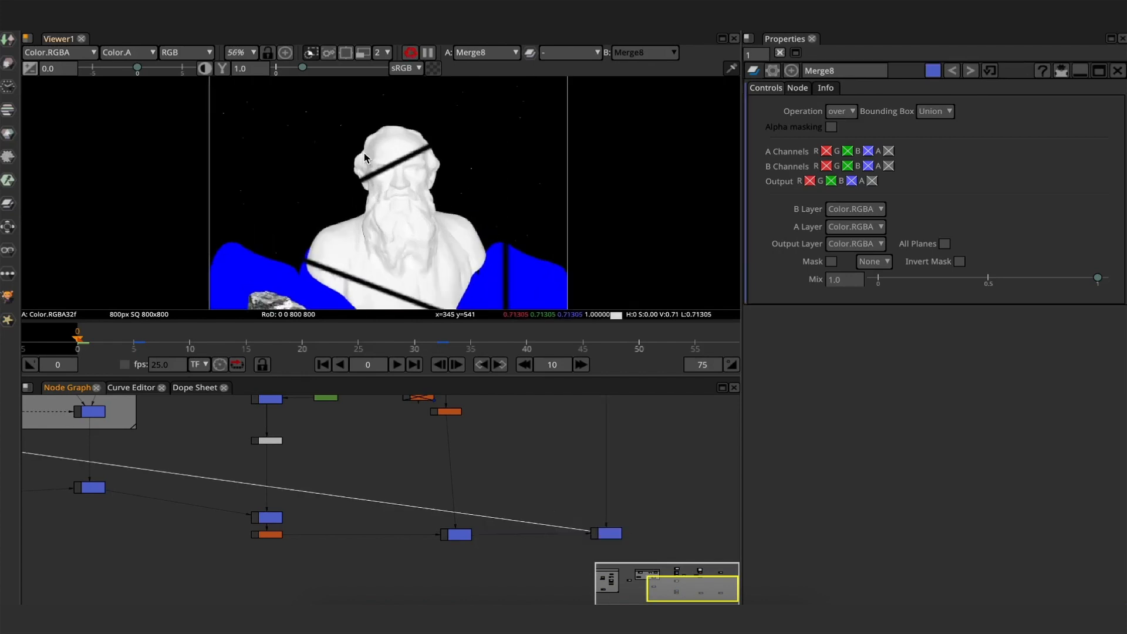
scroll(599, 464, "up", 2)
scroll(599, 463, "up", 3)
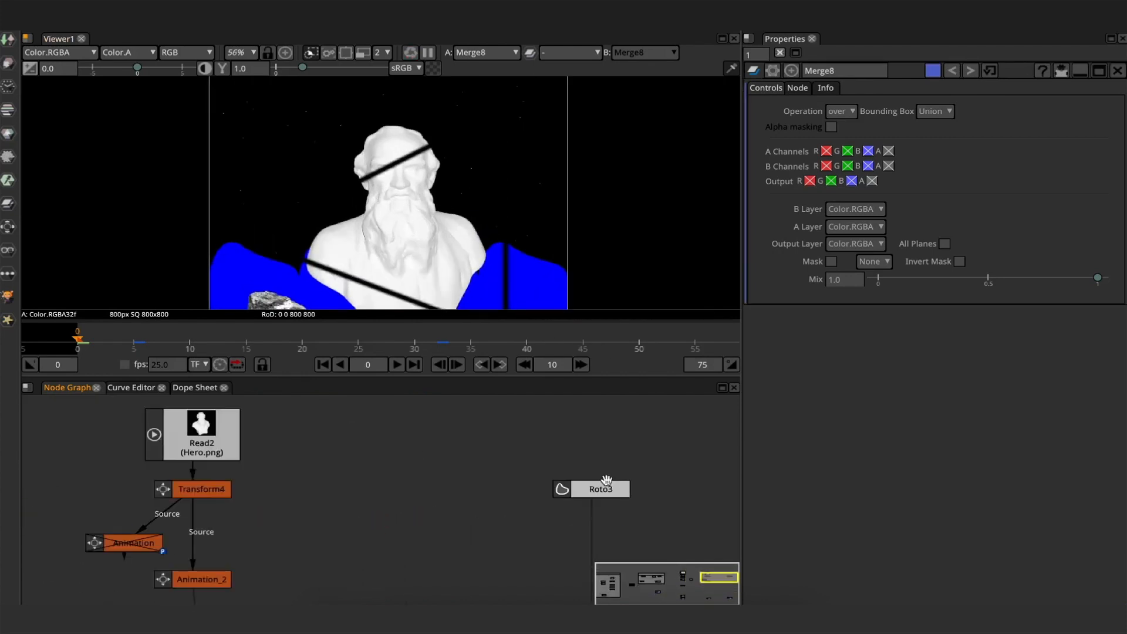
left_click(605, 480)
double_click(585, 496)
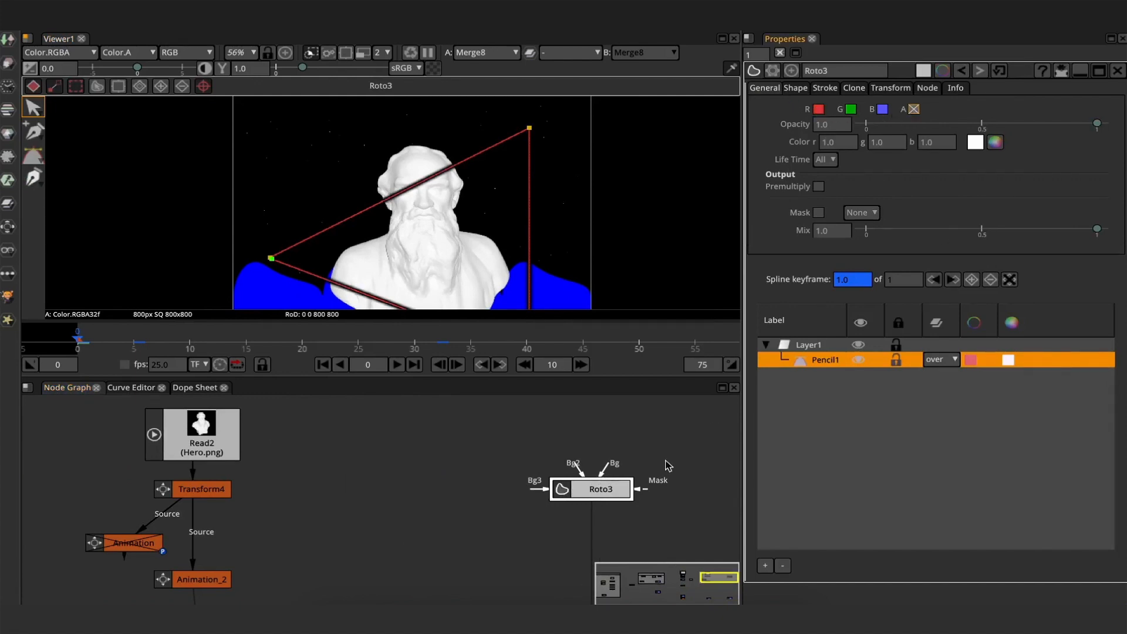
key("1")
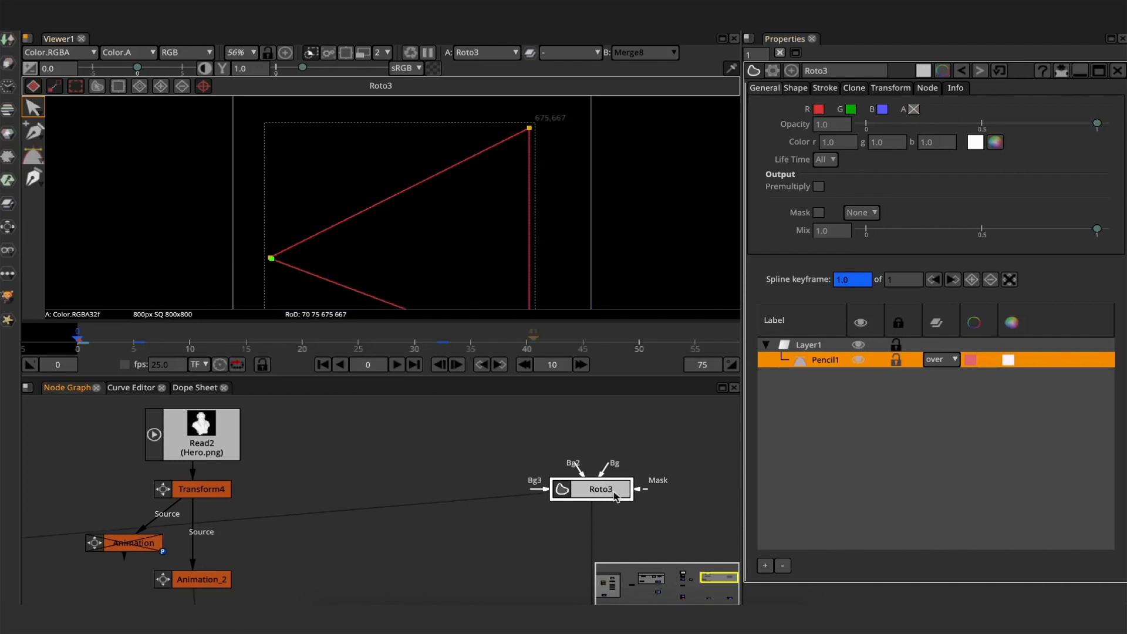
- Inspect Roto3's output with a different viewer display channel and return the display to RGB
left_click(196, 54)
left_click(184, 120)
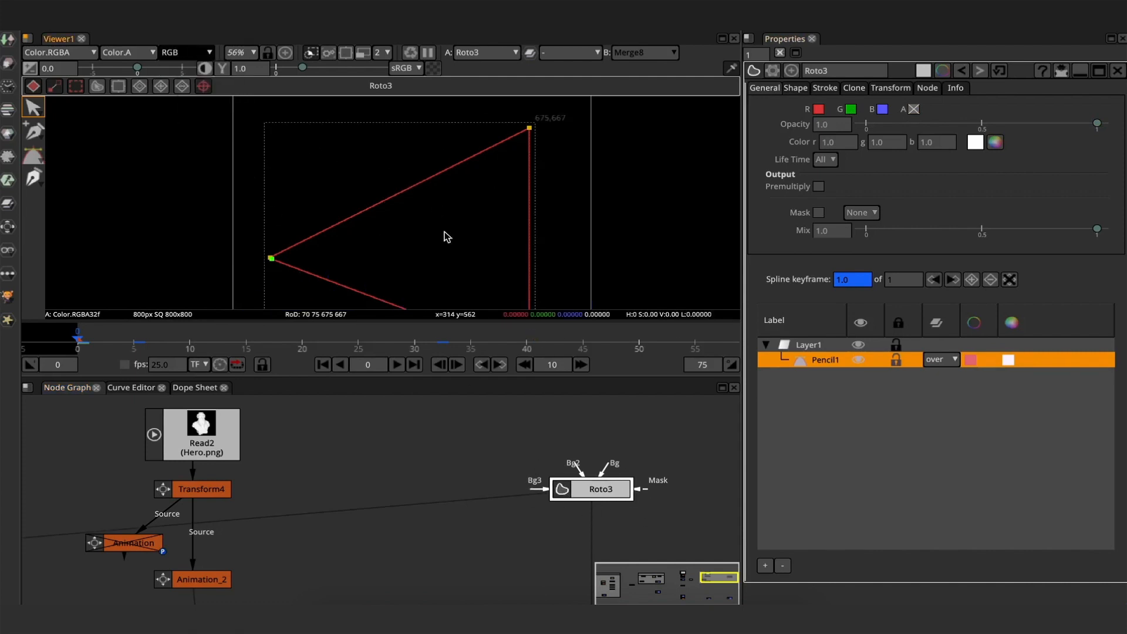
left_click(197, 54)
left_click(188, 78)
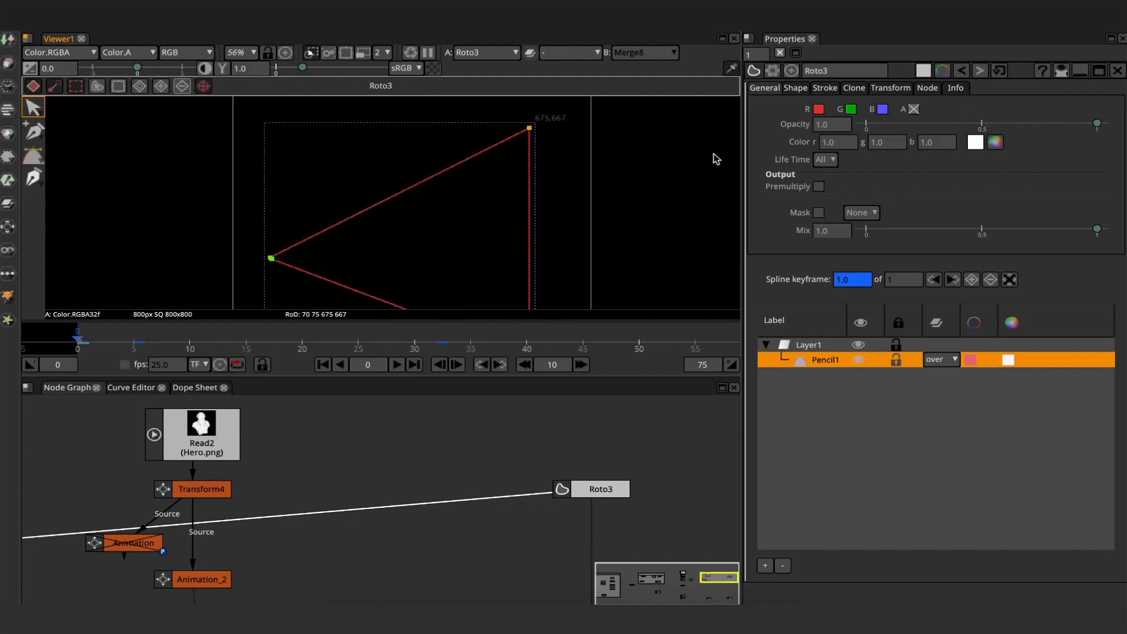
- Enable the red, green and blue output channels of Roto3
left_click(819, 109)
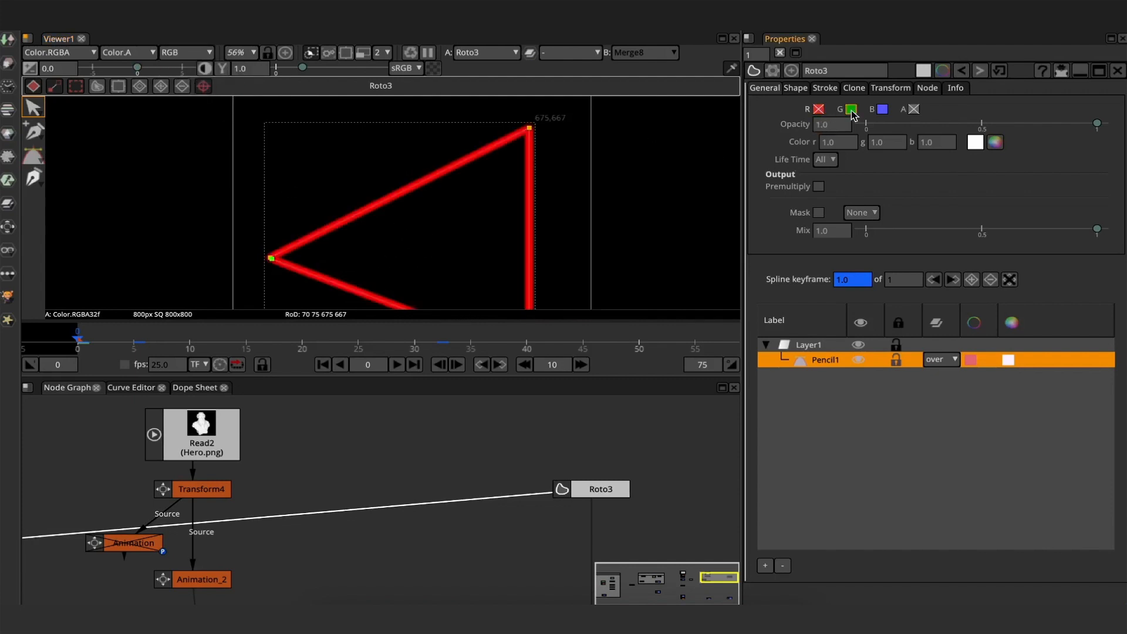
left_click(851, 110)
left_click(882, 109)
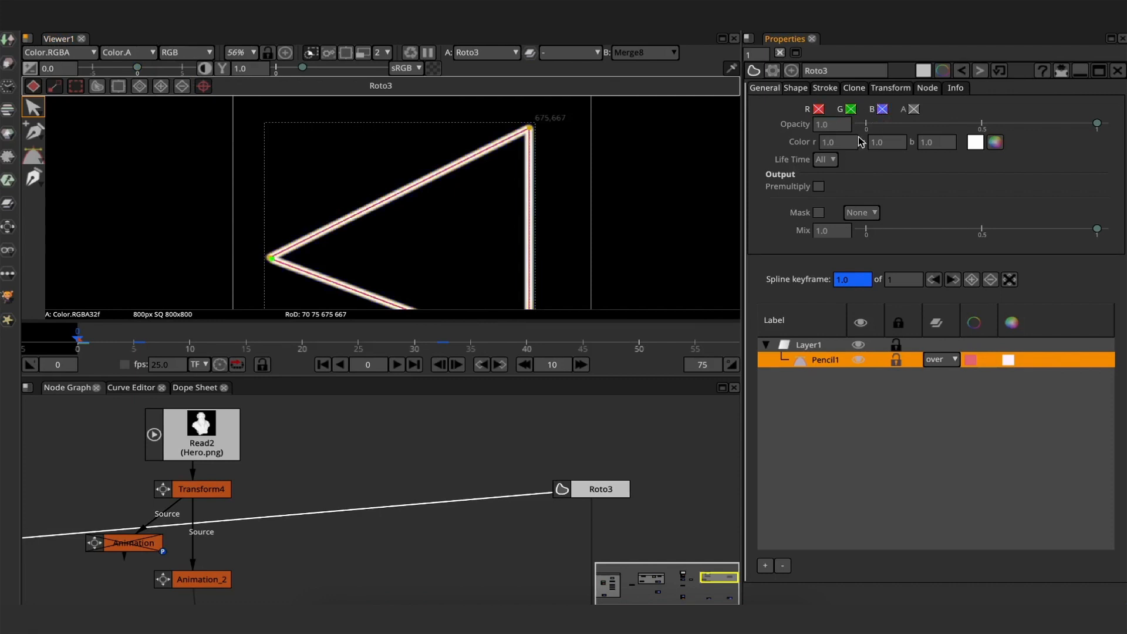
- Hide the viewer overlays and frame the triangle's upper corner closely
scroll(533, 154, "down", 2)
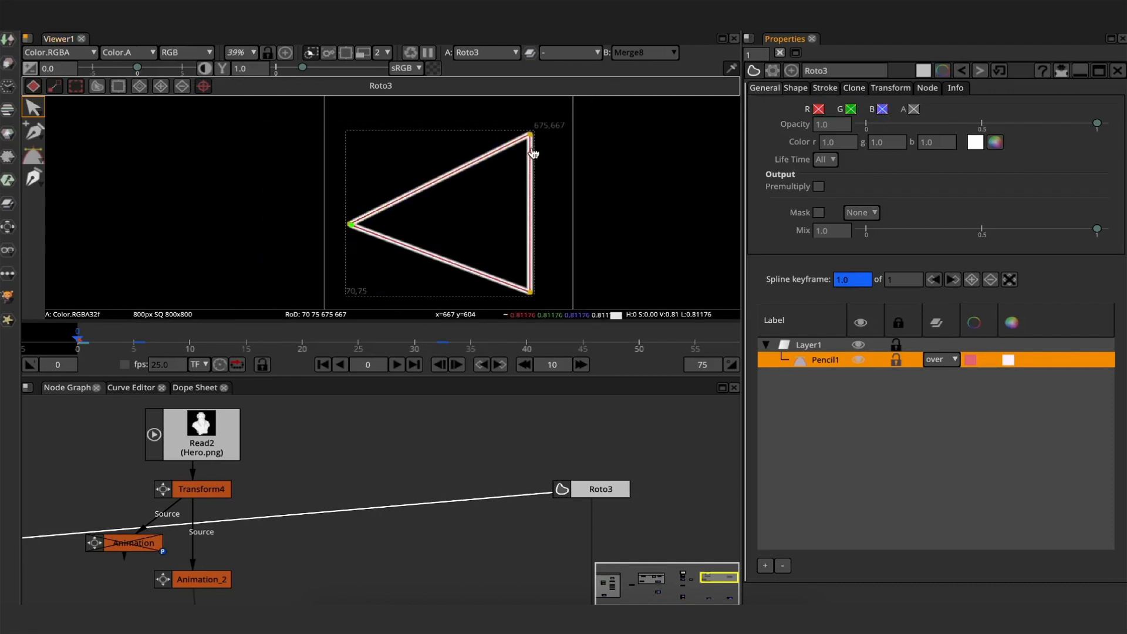
scroll(534, 153, "up", 4)
scroll(534, 154, "up", 5)
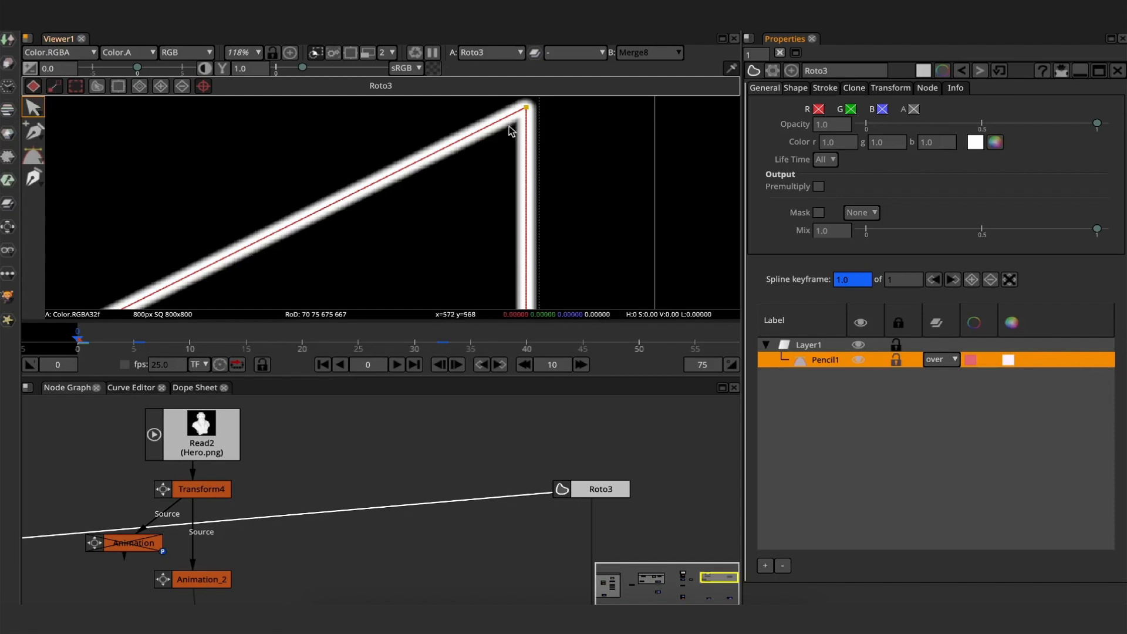
key("o")
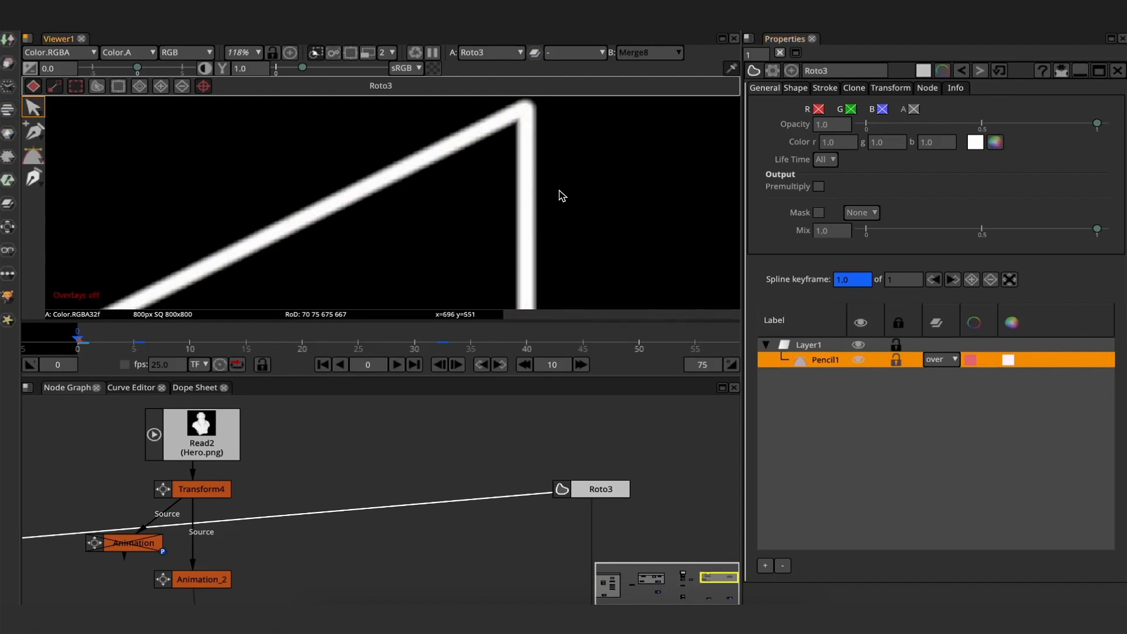
middle_click_drag(559, 191, 541, 223)
- Set the pencil stroke's brush hardness to 0.6 and its brush size to 17
left_click(824, 90)
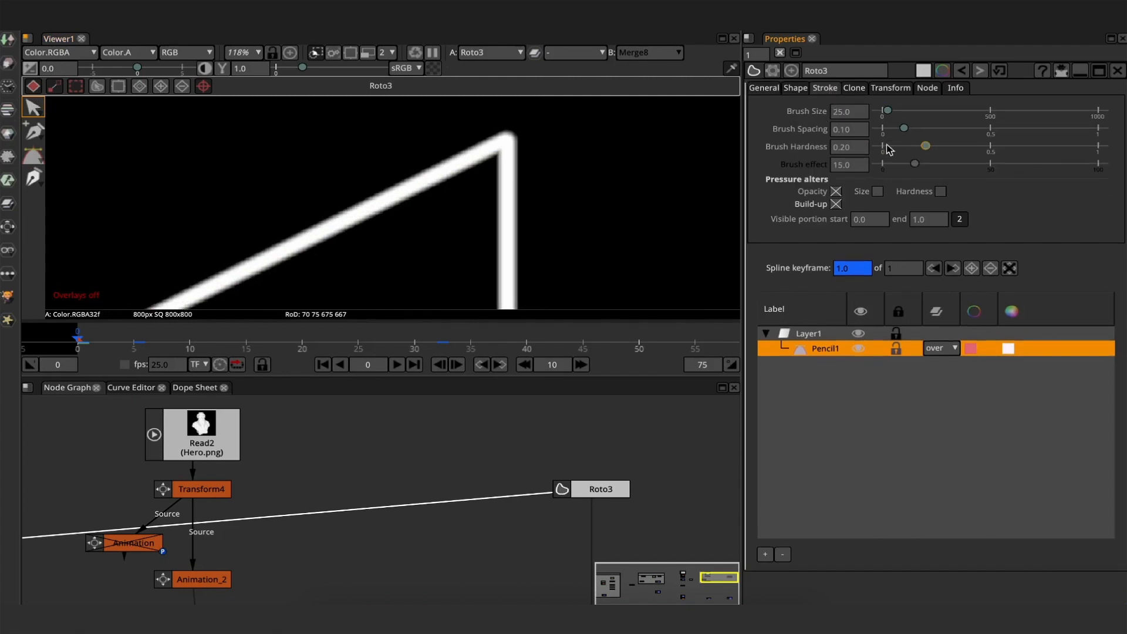
mouse_move(904, 146)
left_mouse_down()
mouse_move(890, 147)
mouse_move(1010, 146)
mouse_move(1001, 151)
left_mouse_up()
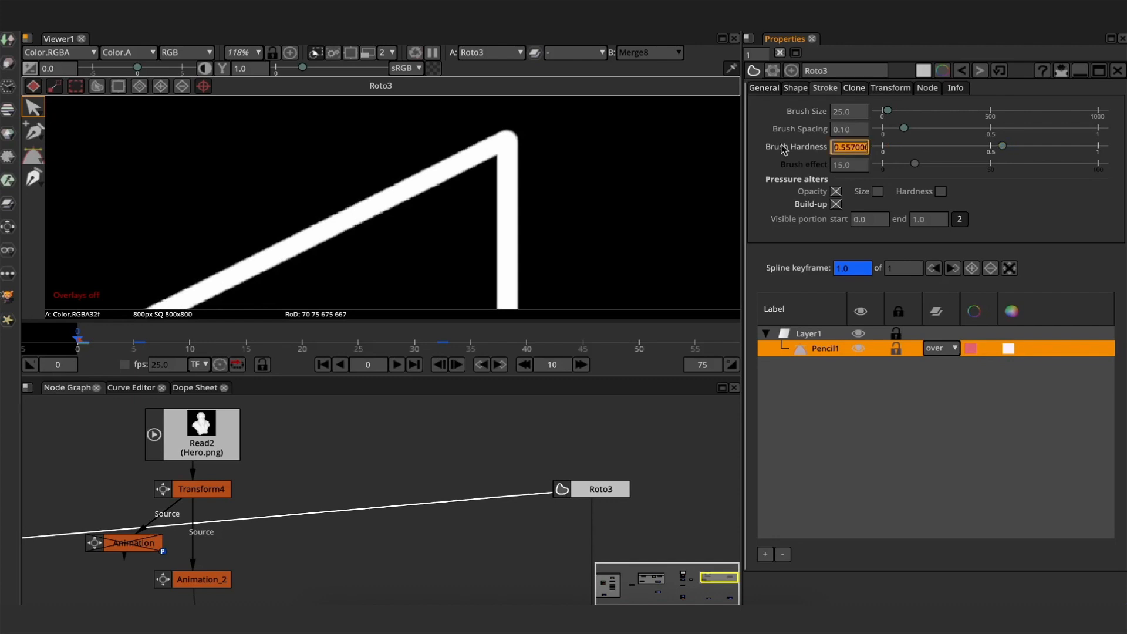
left_click(853, 150)
type("0.6")
key("Return")
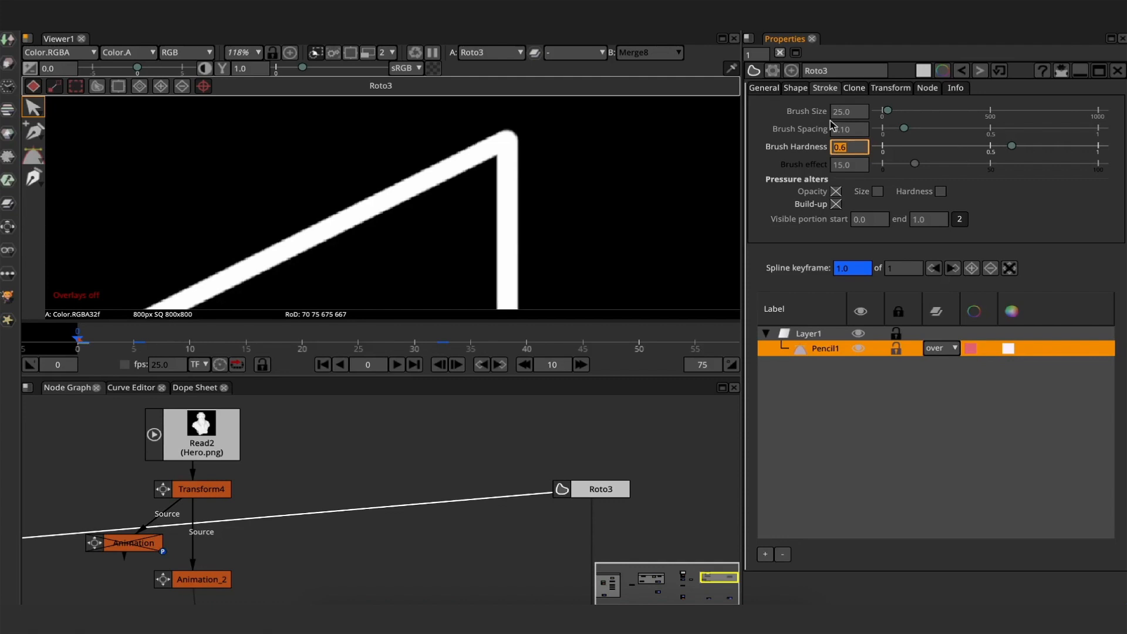
left_click_drag(896, 111, 886, 112)
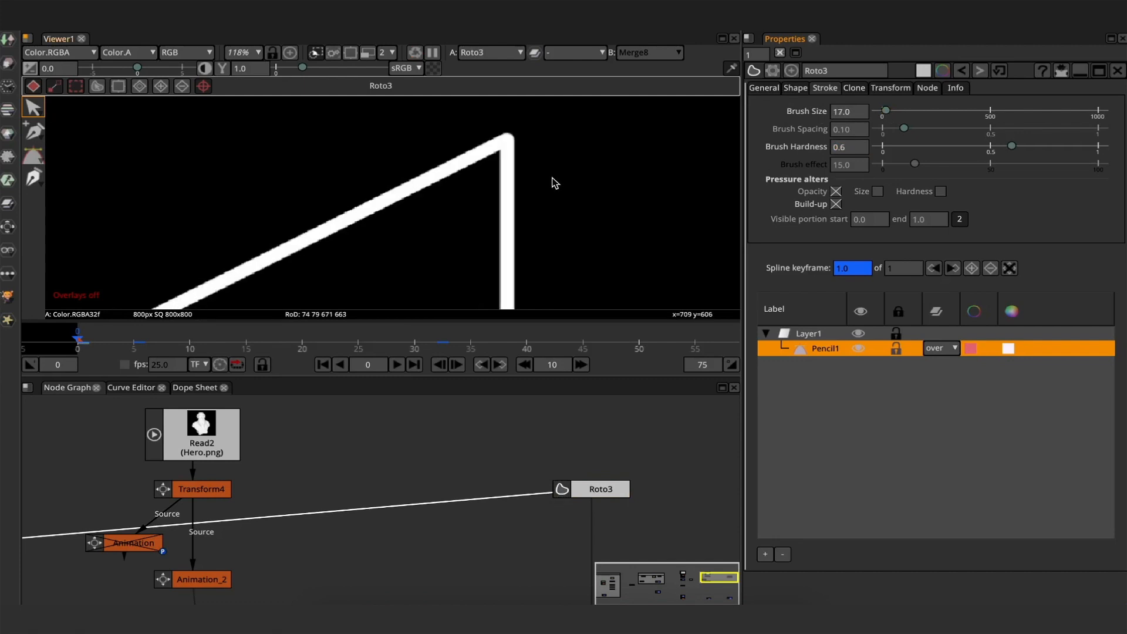
- Try values from 0.5 to 0.8 for the end of the stroke's visible portion, with the whole triangle framed
left_click(861, 220)
key("f")
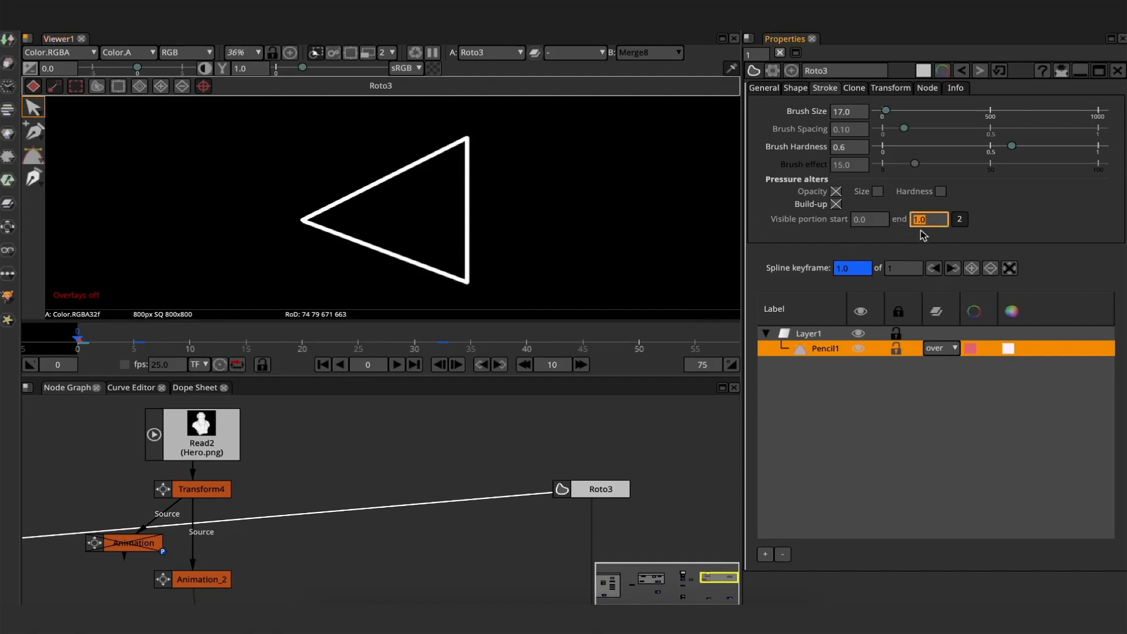
type("0.5")
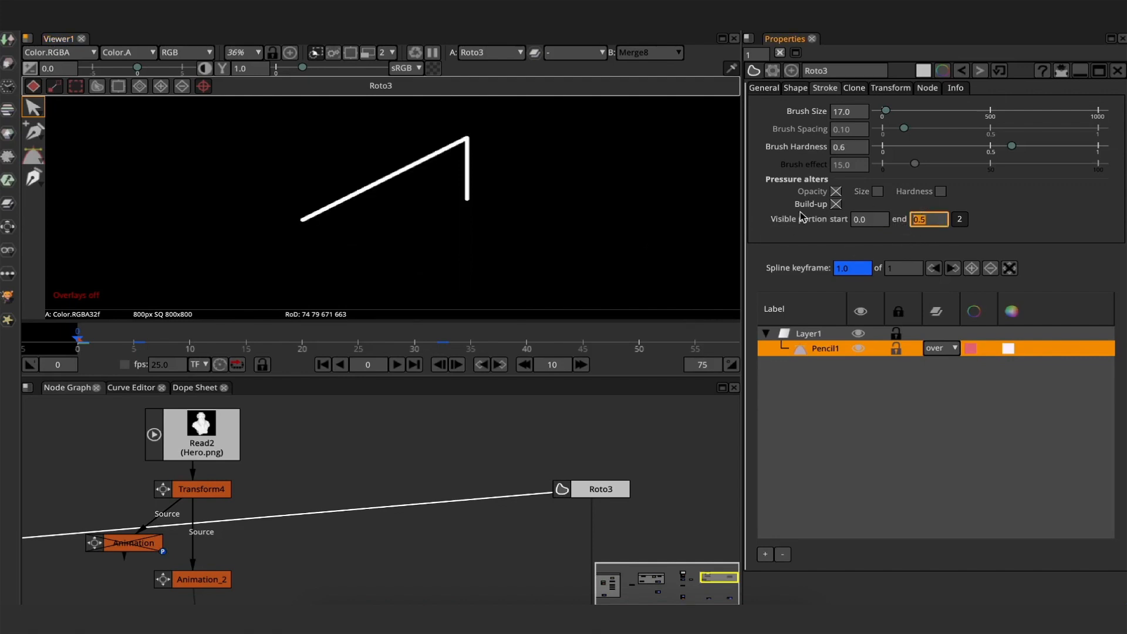
left_click(922, 220)
key("Up")
key("Up")
key("Up")
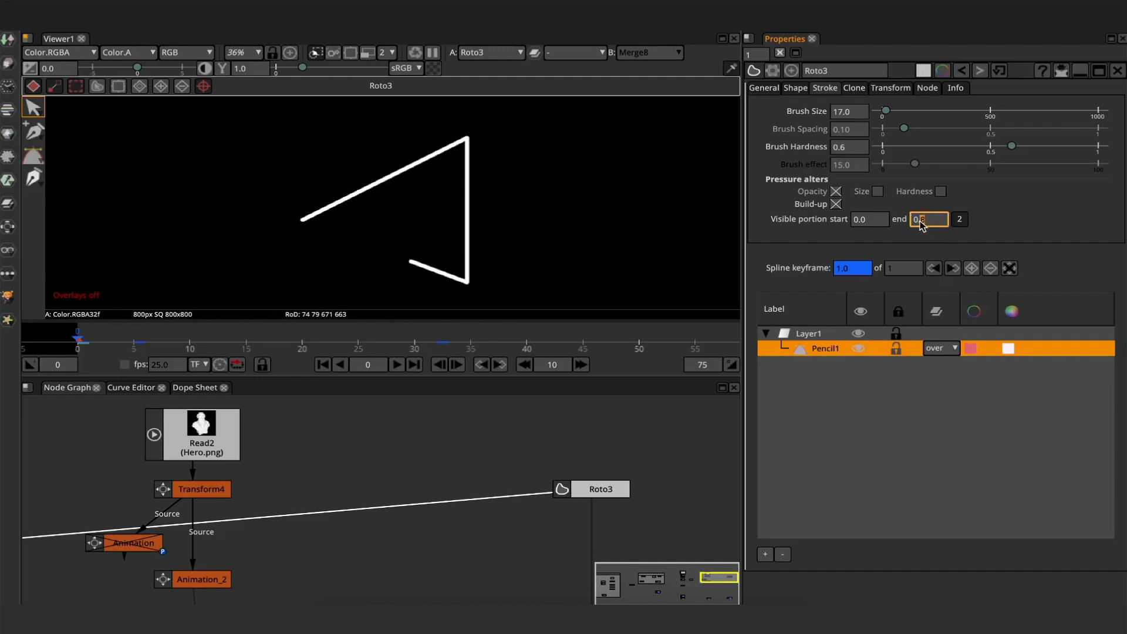
right_click(921, 220)
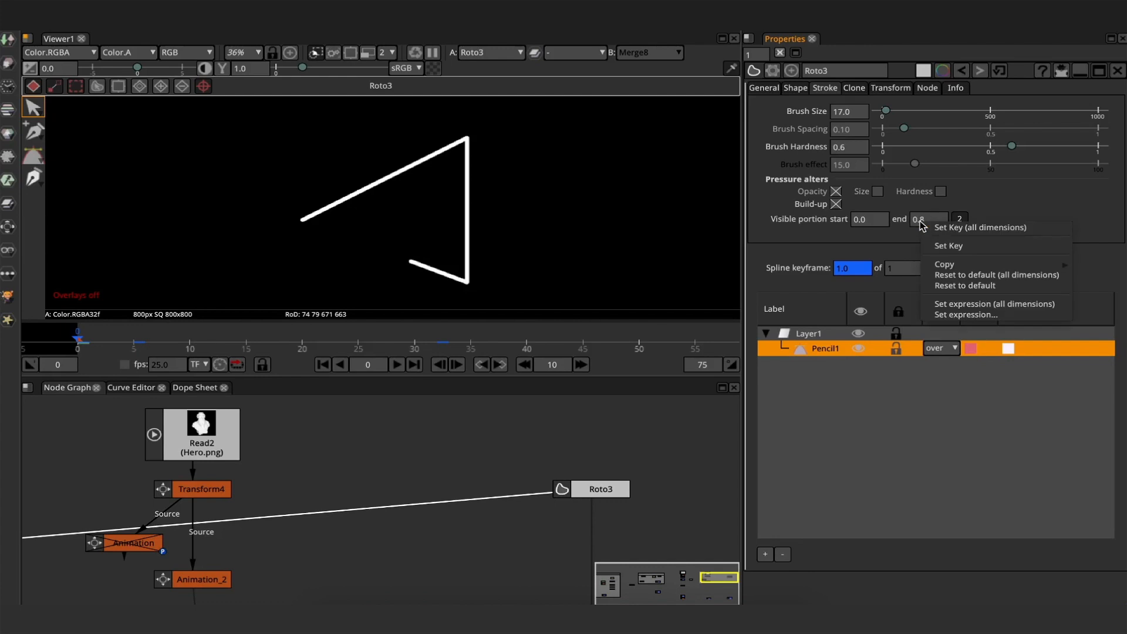
left_click(922, 220)
- Lower the end of the stroke's visible portion to 0.0
key("Down")
key("Down")
key("Down")
key("Down")
key("Down")
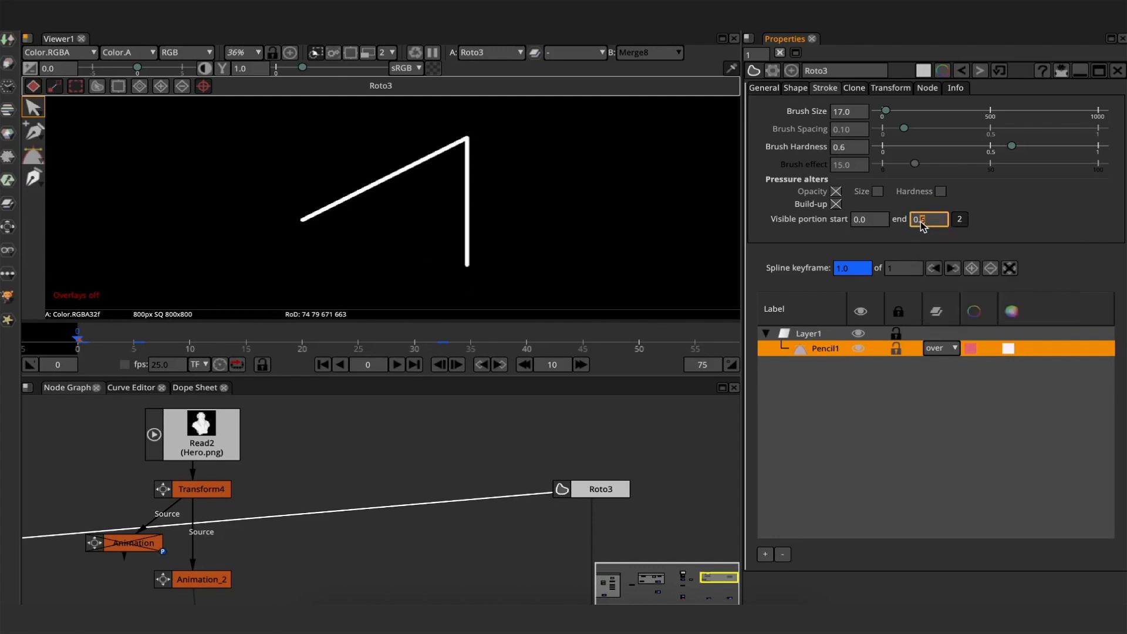
key("Down")
key("Down")
key("Down")
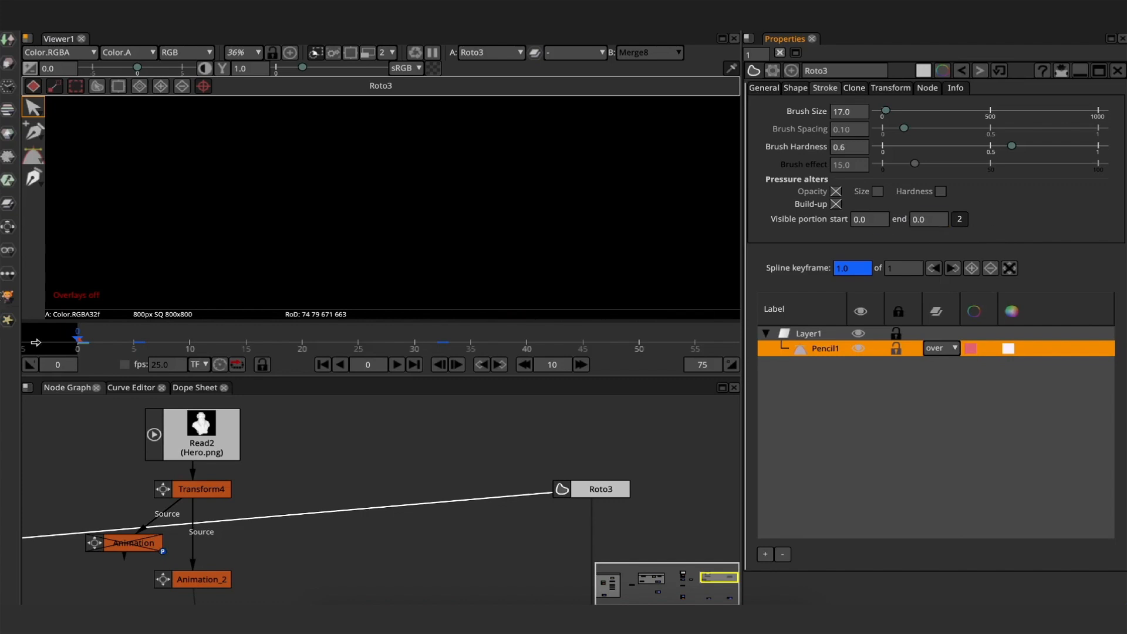
- Show Merge8 in the viewer and key the stroke's visible portion end at 0.0 on frame 5
key("1")
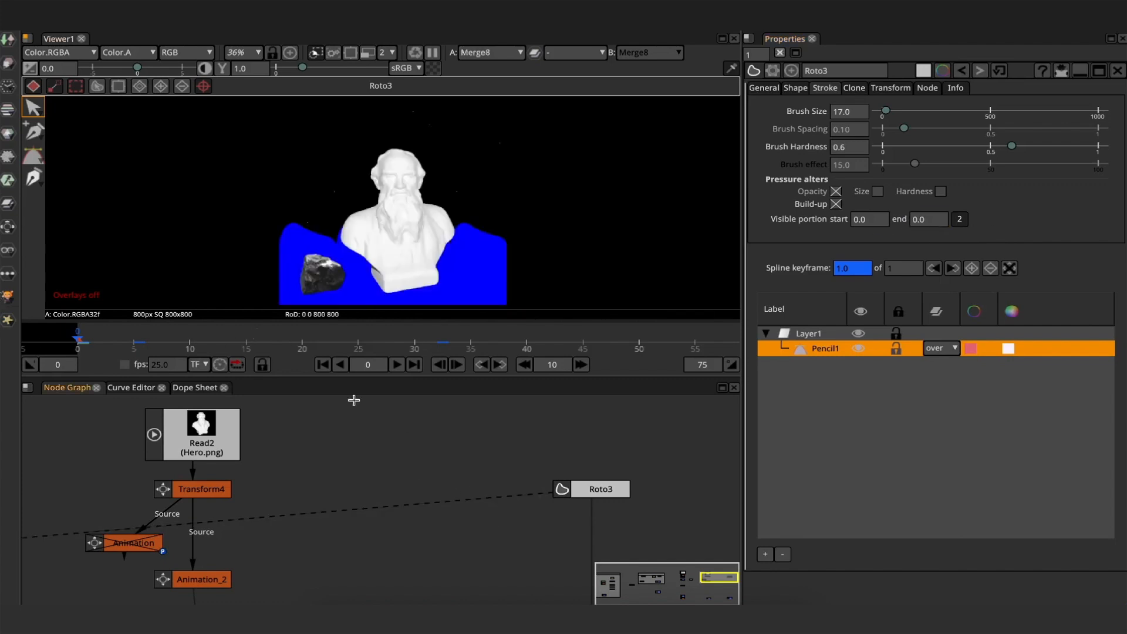
middle_click_drag(240, 248, 234, 233)
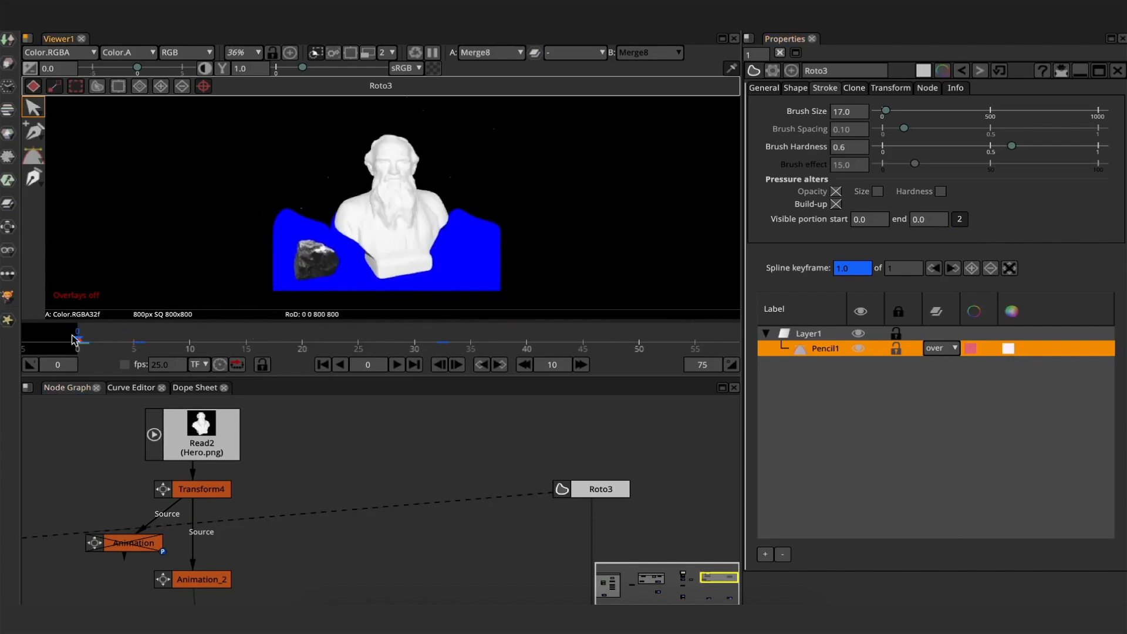
left_click_drag(78, 339, 134, 343)
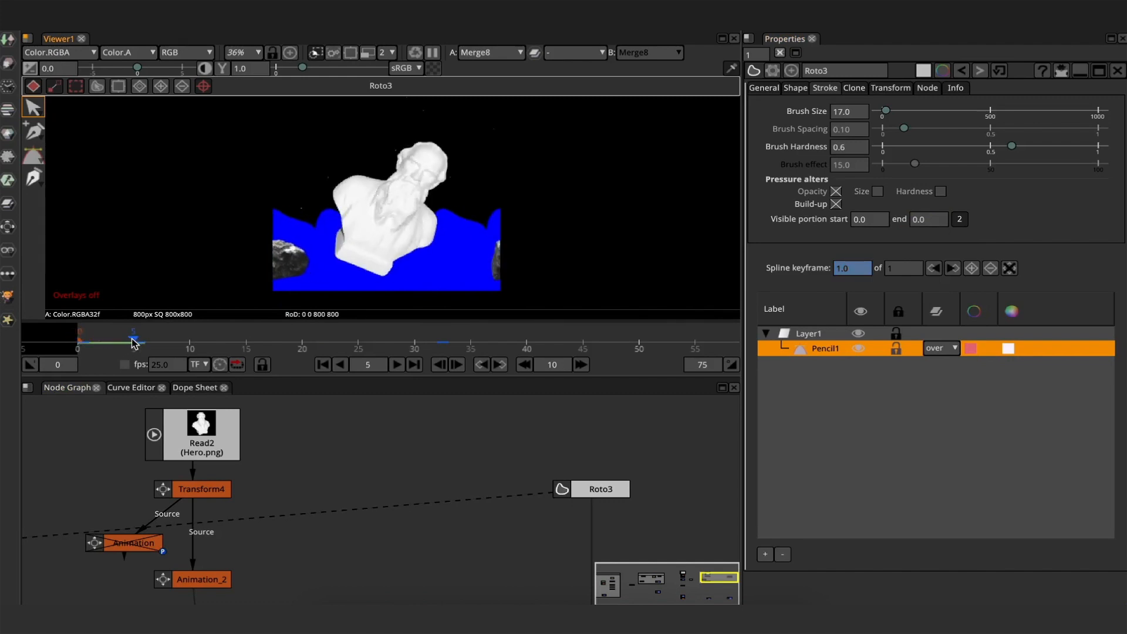
right_click(938, 222)
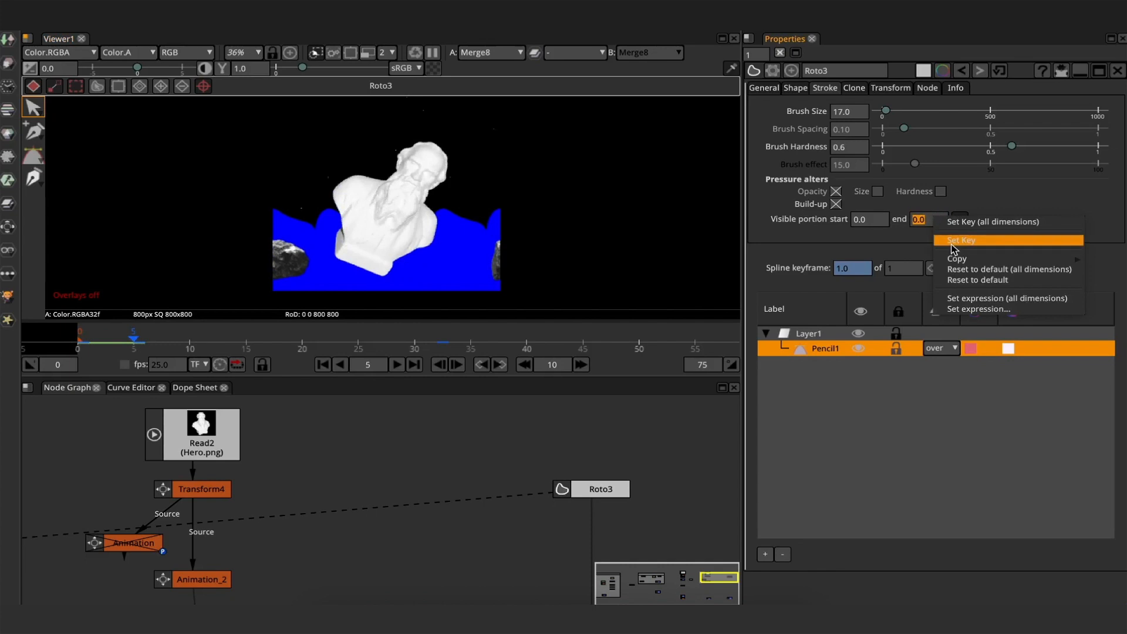
left_click(953, 246)
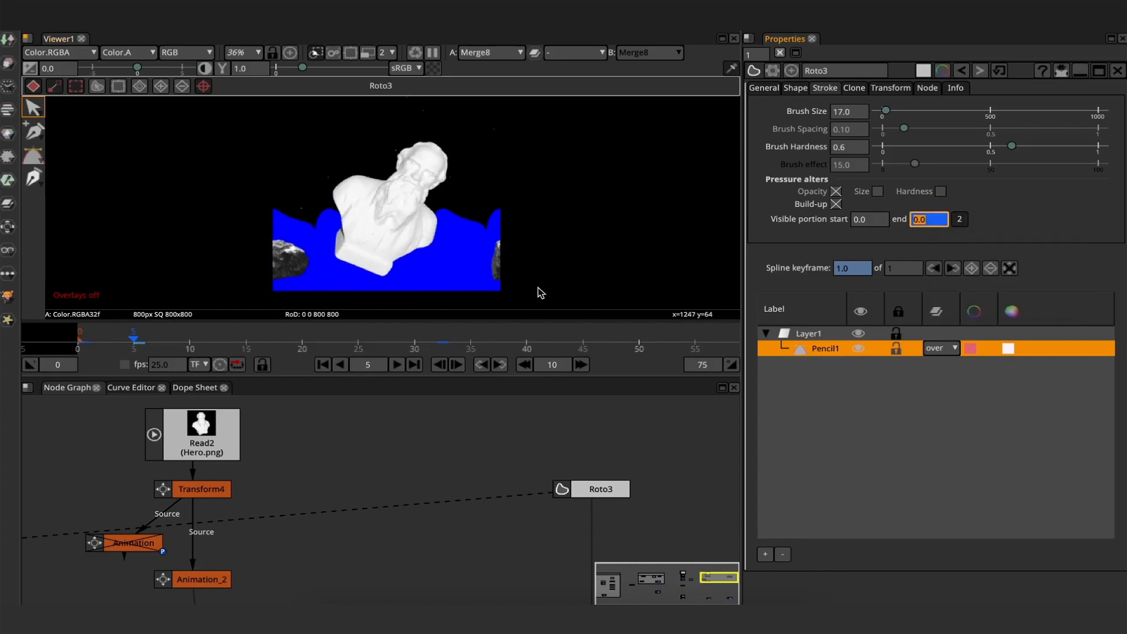
- Key the stroke's visible portion end at 1 on frame 32
left_click_drag(143, 343, 433, 345)
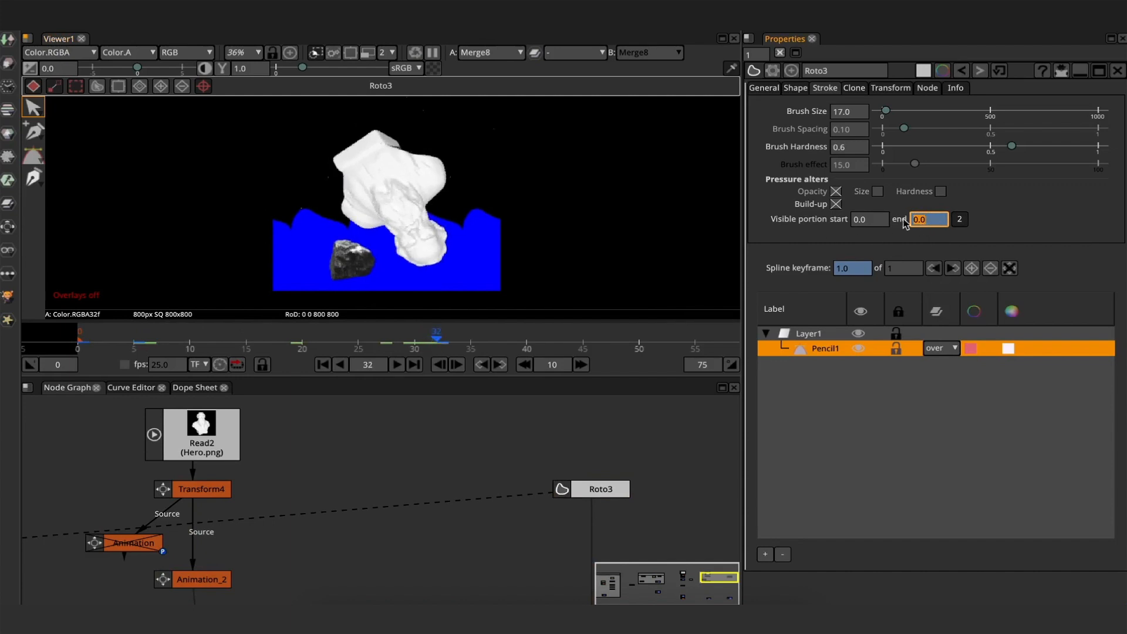
type("1")
key("Return")
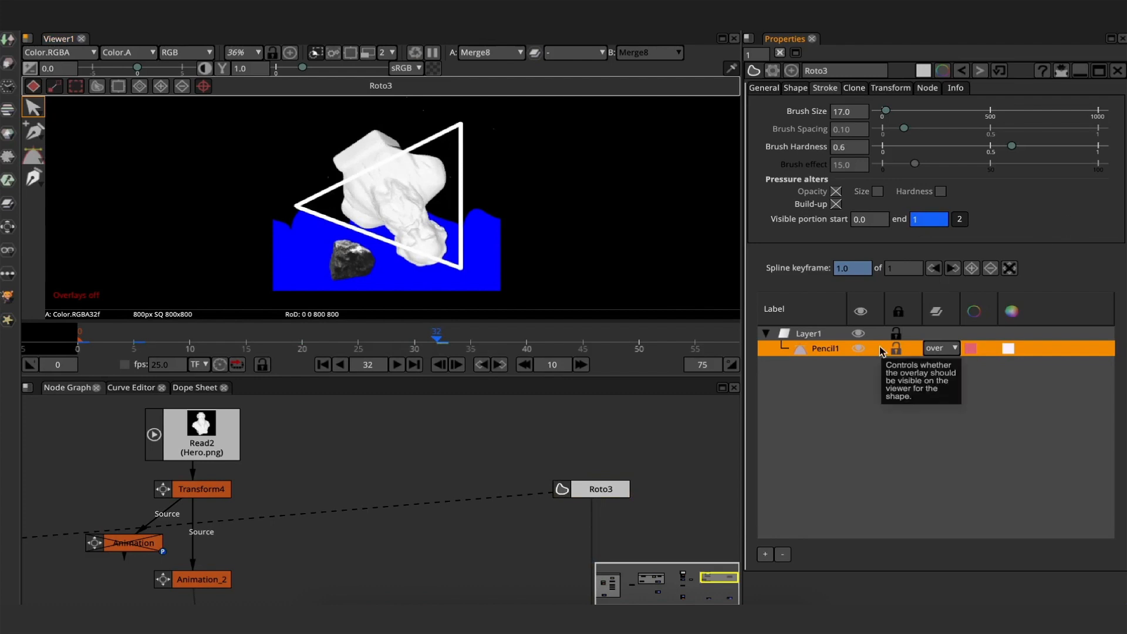
- Key the stroke's visible portion start at 0.0 on frame 36
left_click(397, 365)
left_click(398, 365)
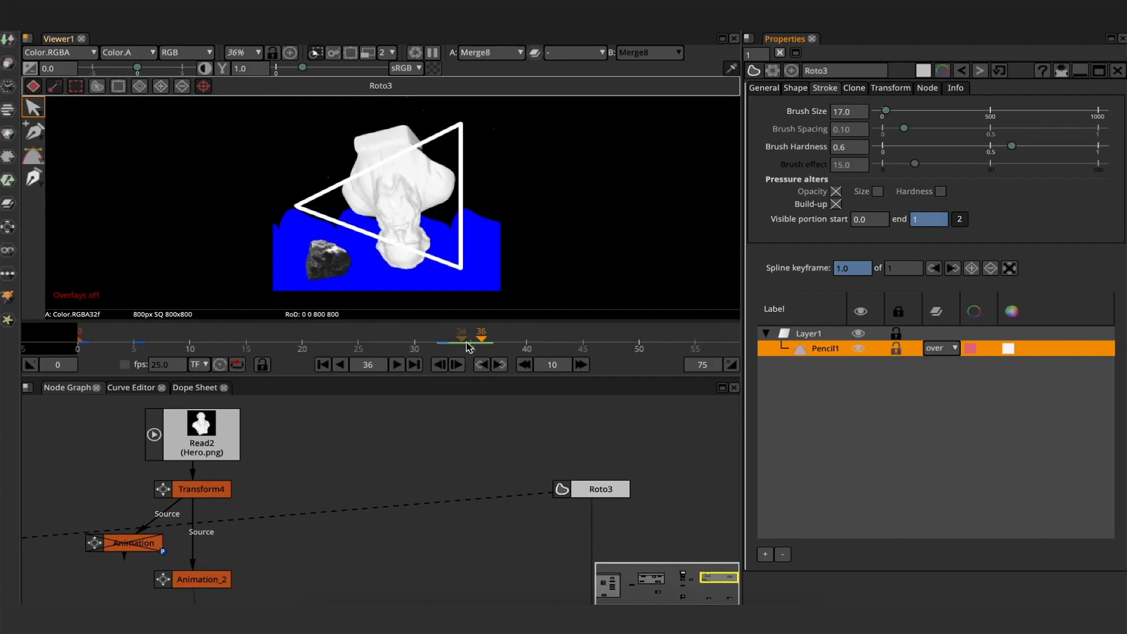
left_click(482, 345)
right_click(882, 218)
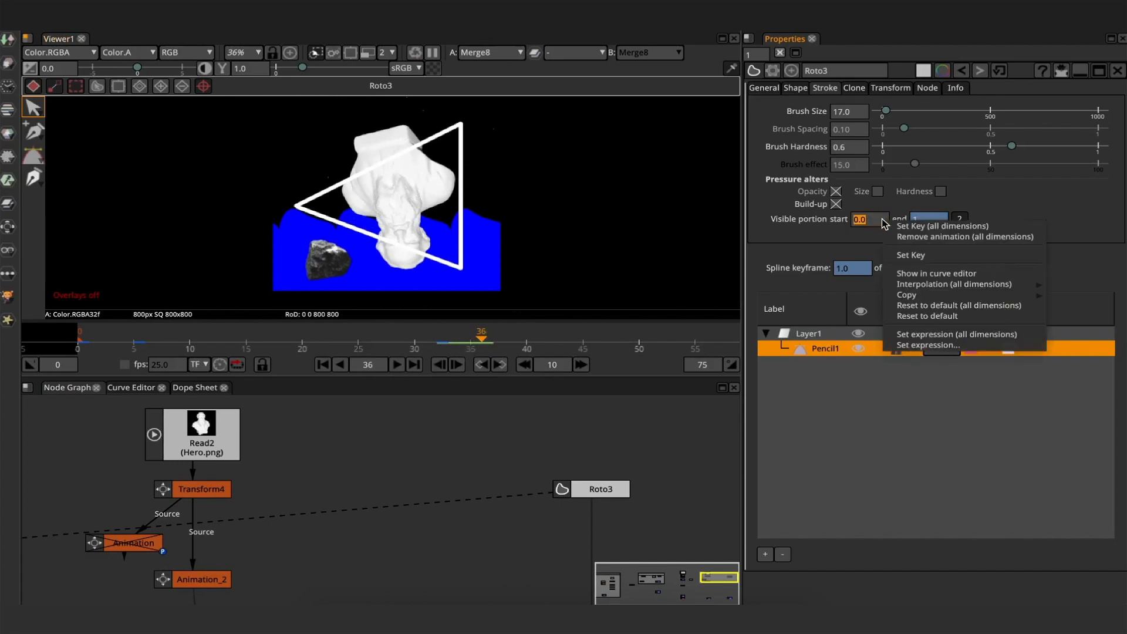
left_click(908, 256)
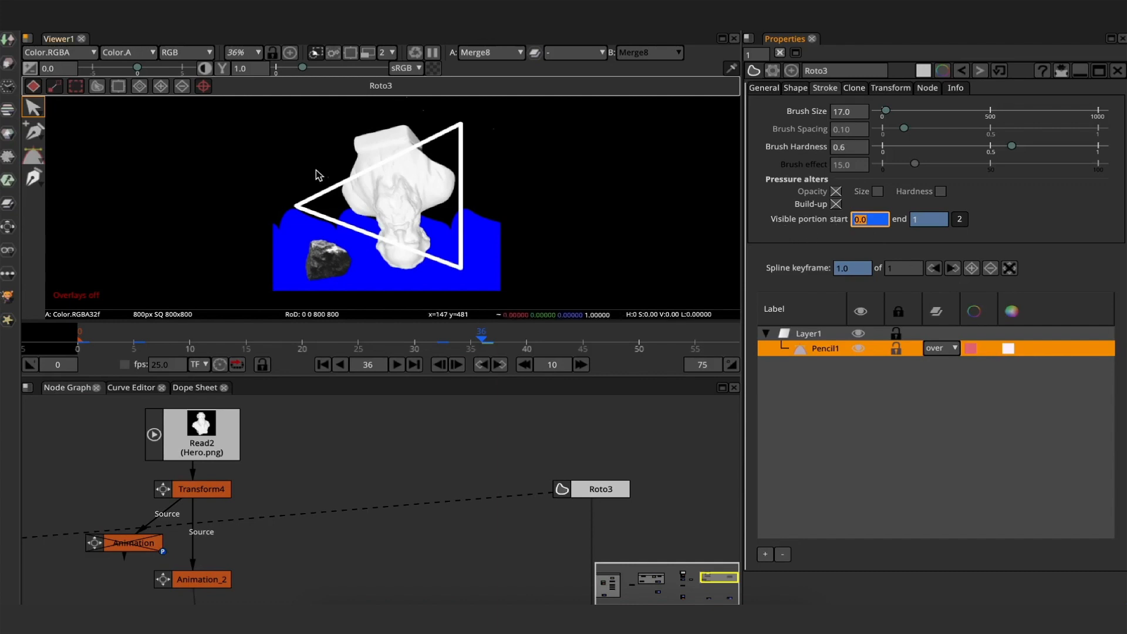
- Try higher values for the stroke's visible portion start on frame 36 and return it to 0.0
scroll(858, 218, "up", 3)
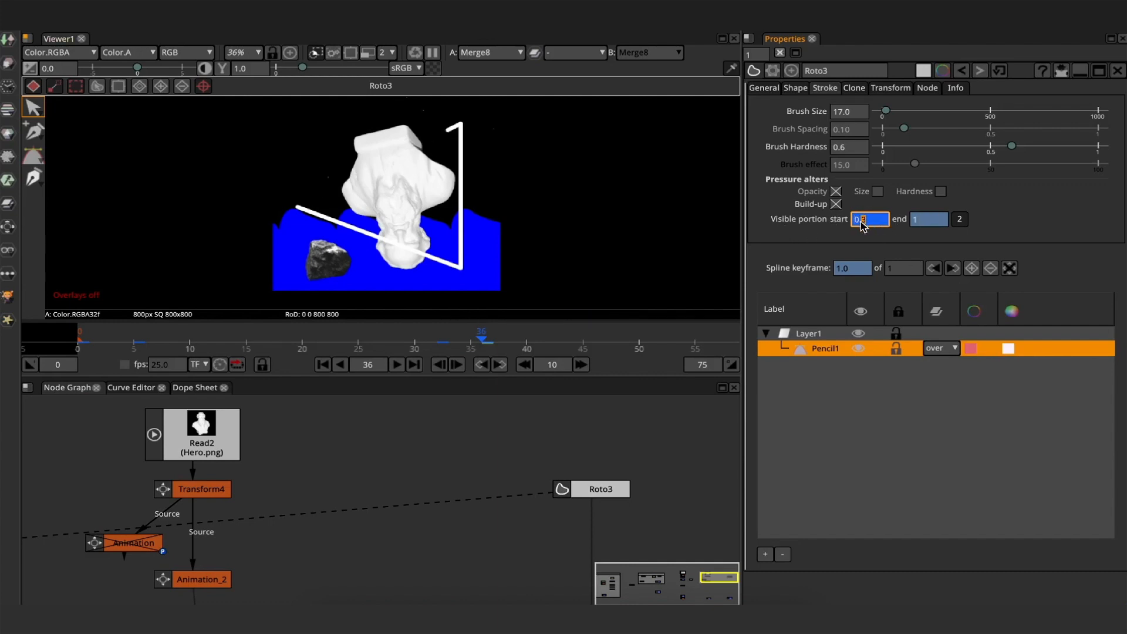
scroll(861, 223, "up", 3)
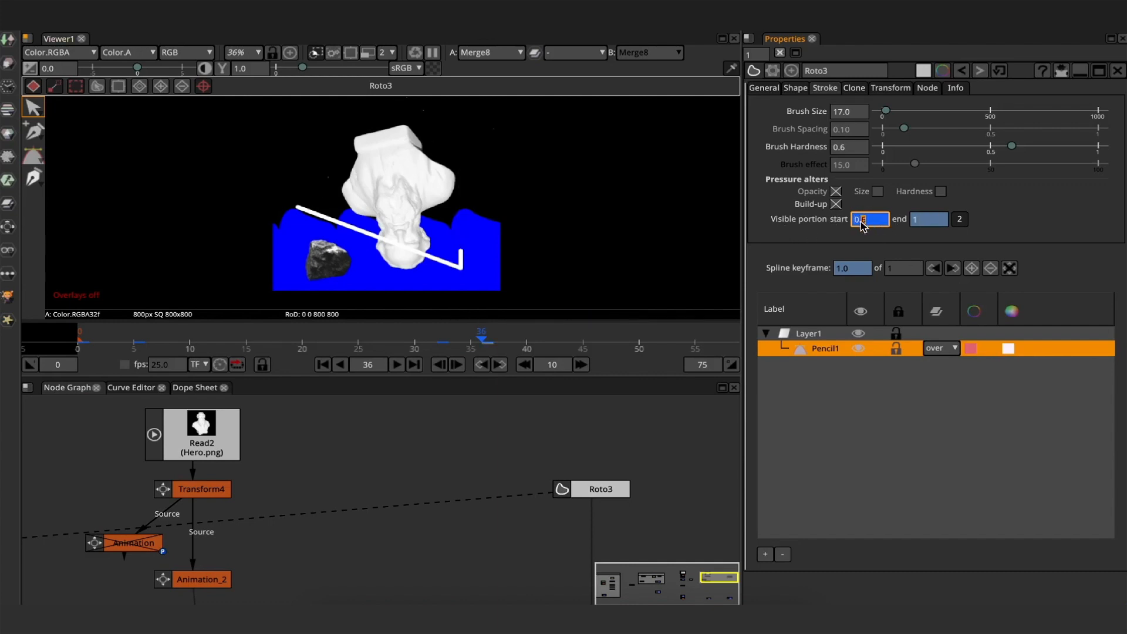
scroll(861, 225, "up", 2)
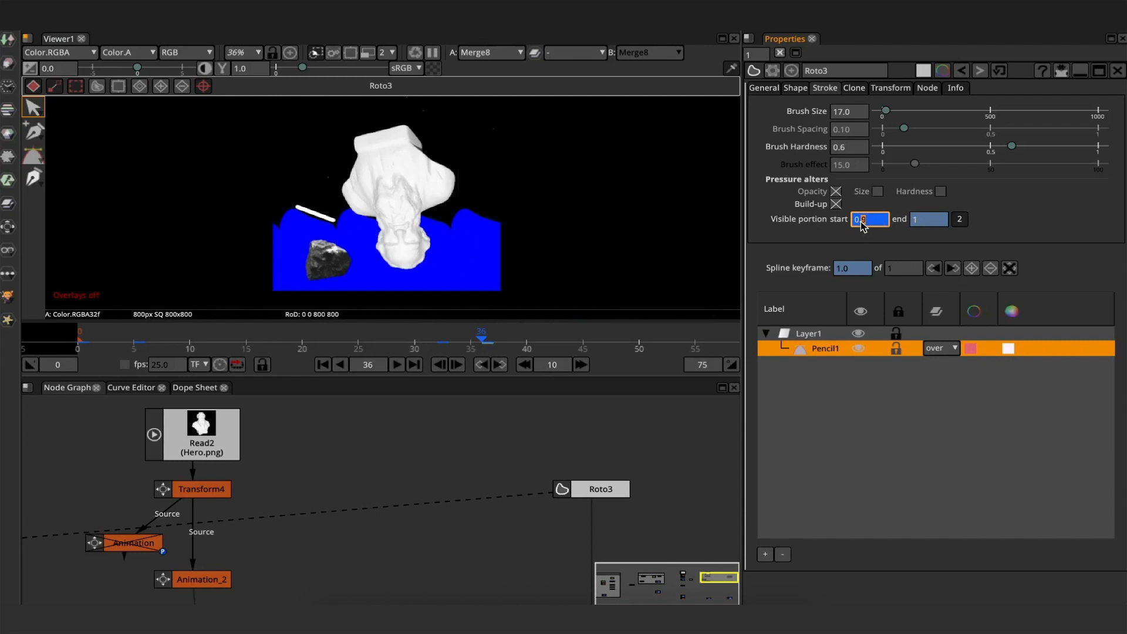
scroll(862, 225, "down", 5)
scroll(861, 224, "down", 3)
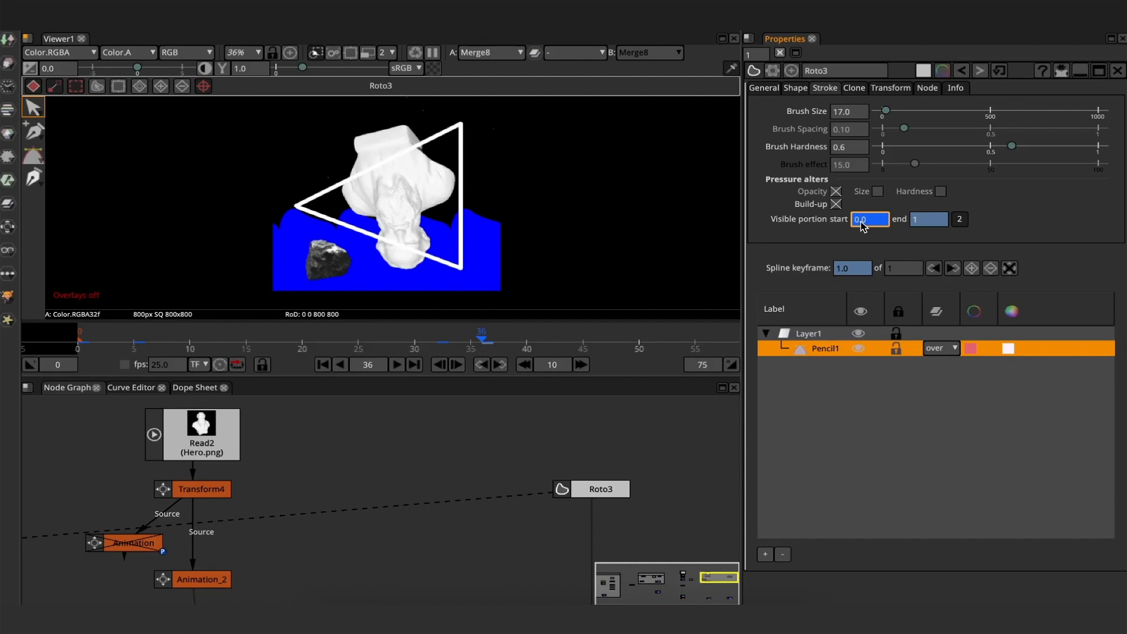
- Key the stroke's visible portion start at 1 on frame 64 and play the animation back
double_click(864, 226)
left_click(683, 338)
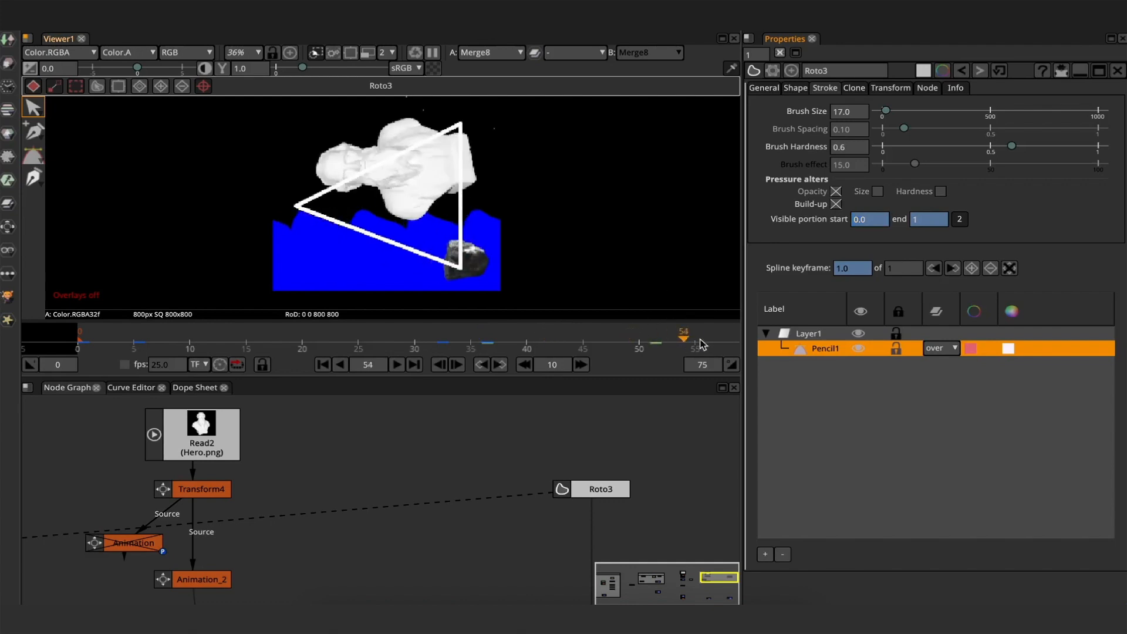
left_click_drag(702, 344, 731, 344)
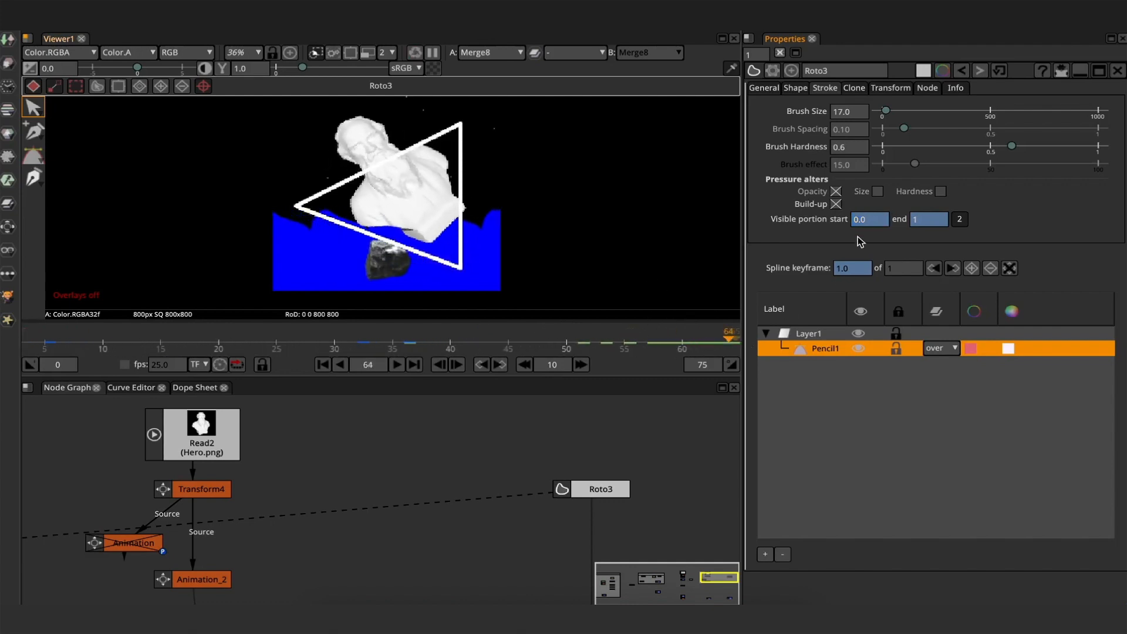
left_click(873, 225)
type("1")
key("Return")
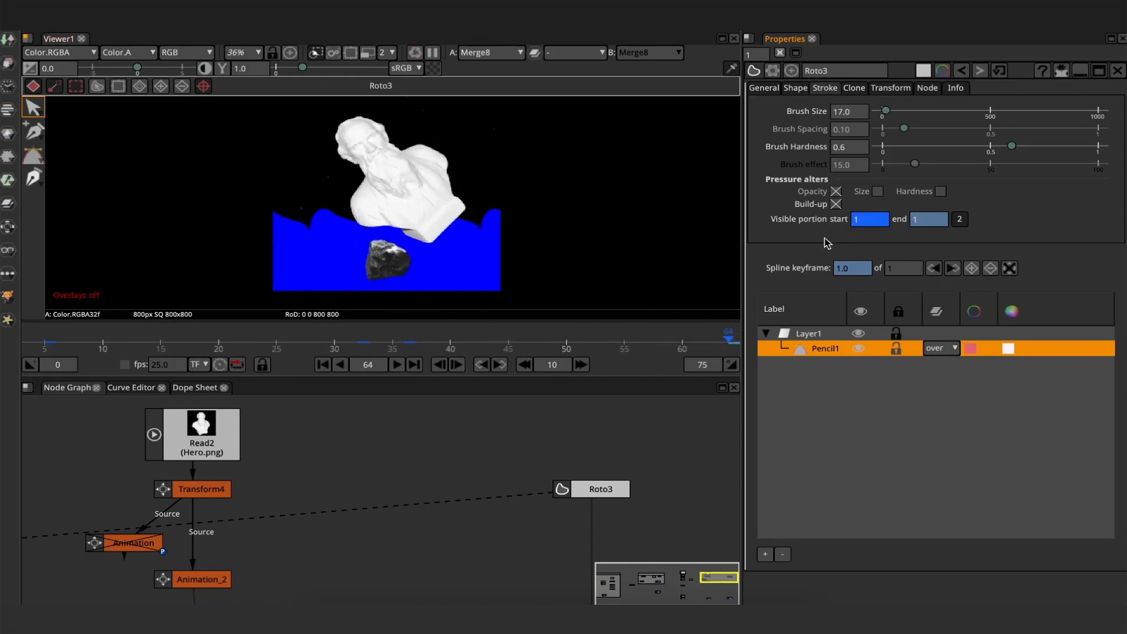
left_click(398, 364)
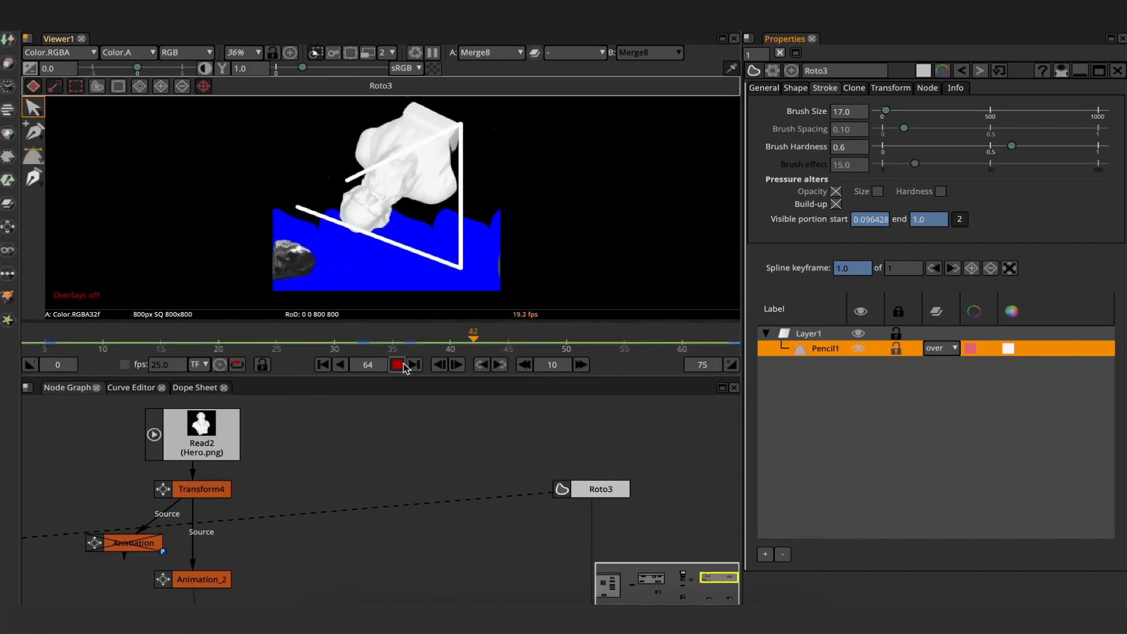
left_click(403, 364)
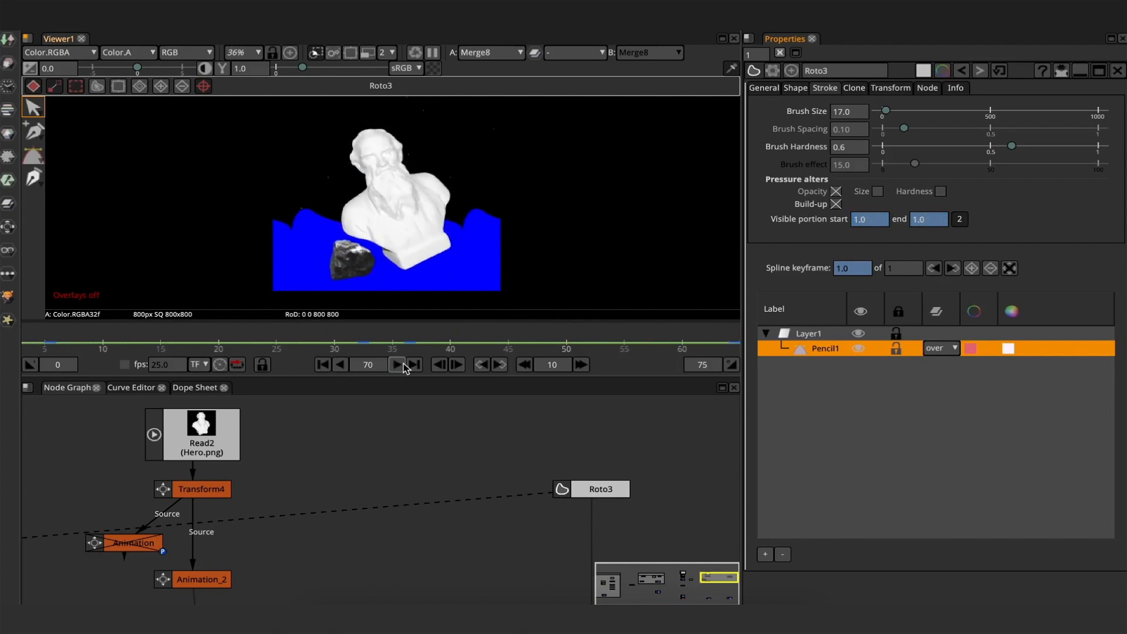
- Change the Roto3 triangle's color to yellow-green with RGB 196, 255, 3
left_click(763, 87)
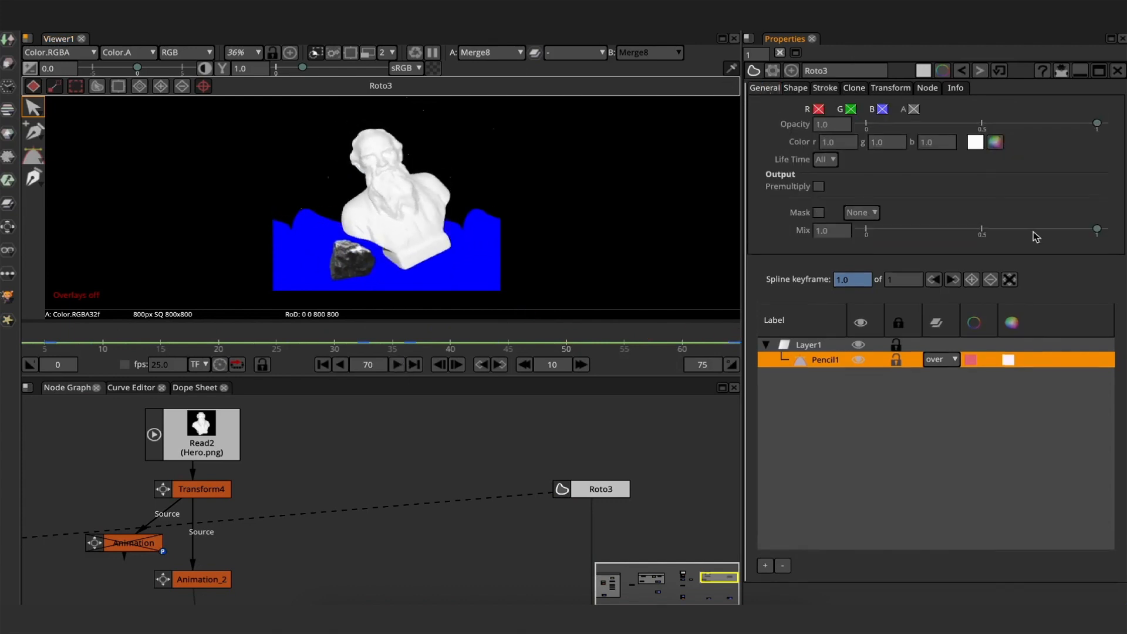
left_click(996, 141)
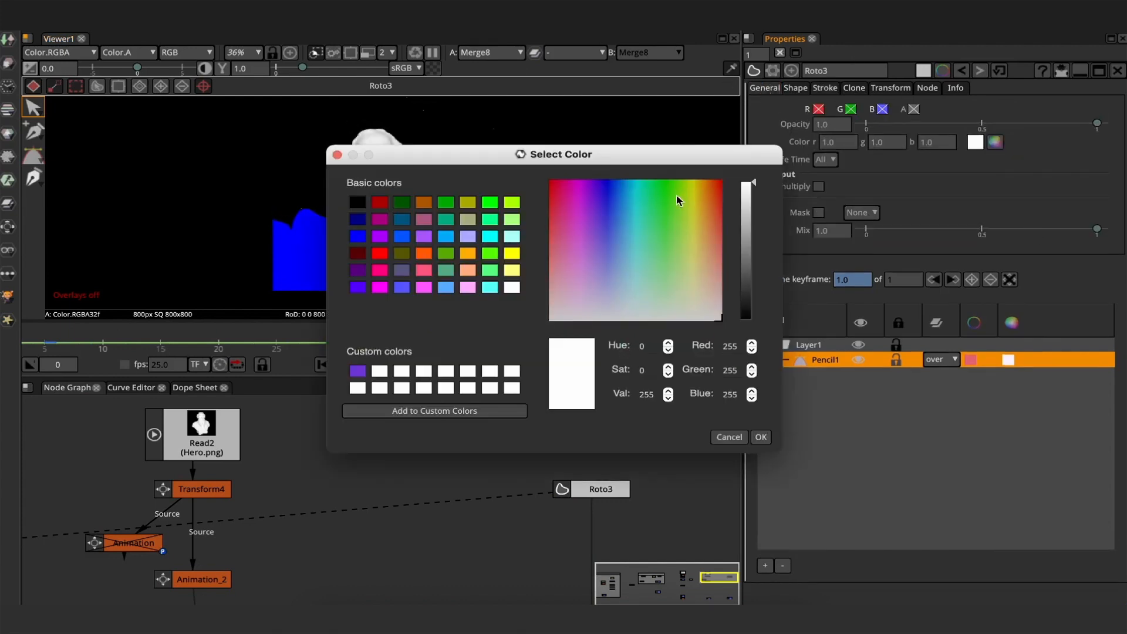
left_click_drag(678, 200, 686, 183)
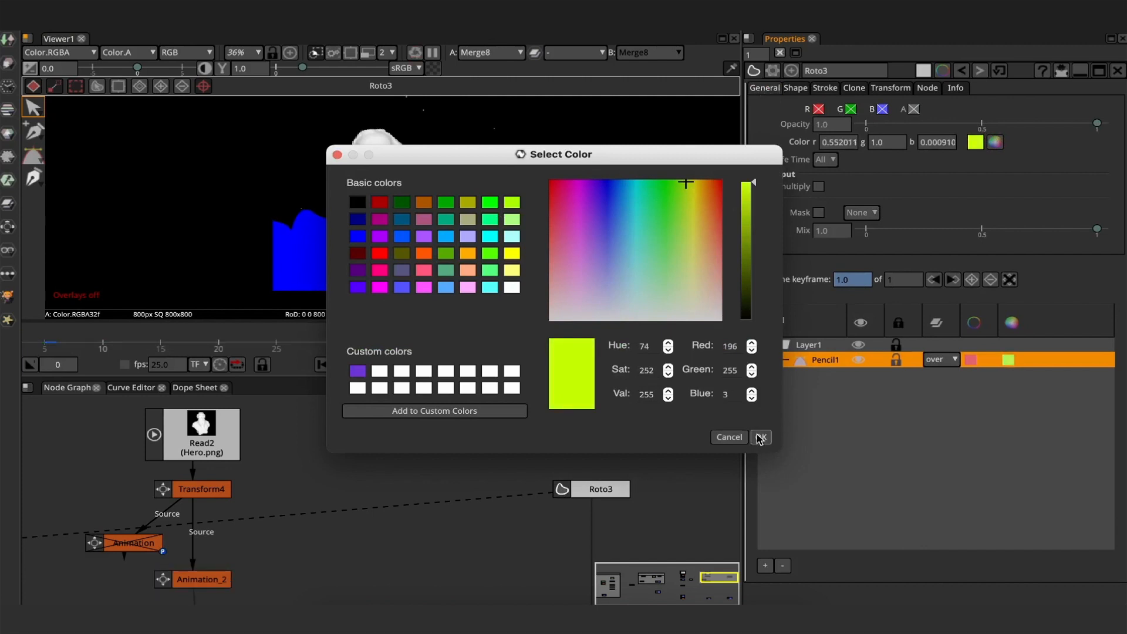
left_click(760, 437)
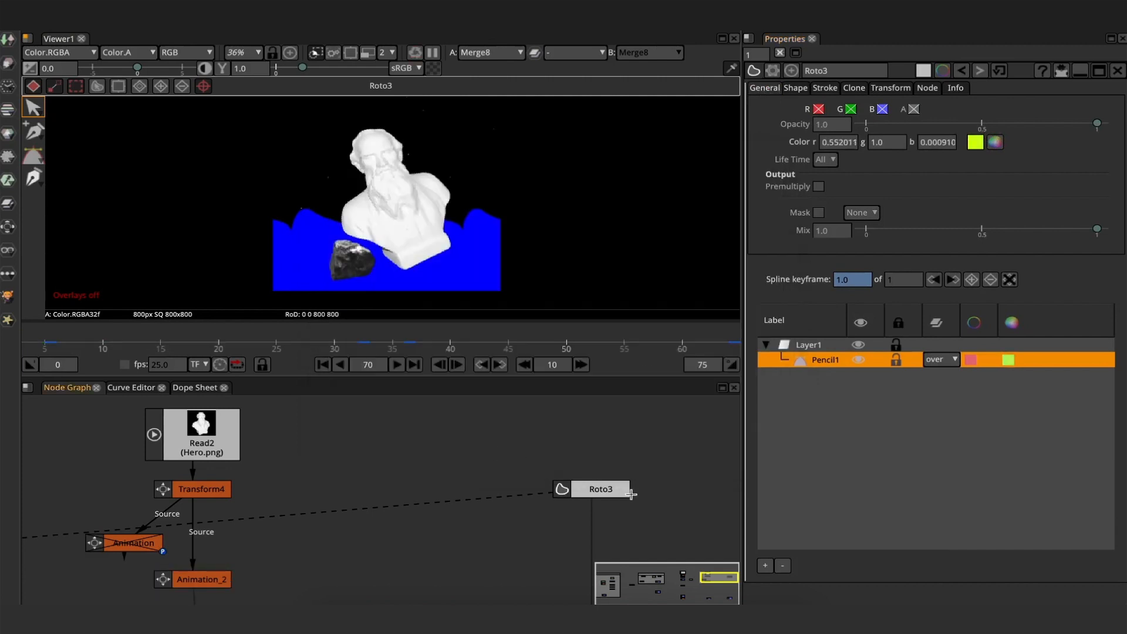
- Ease Roto3's visible portion end curve by flattening the tangents at its frame 32 and frame 5 keyframes
left_click(611, 499)
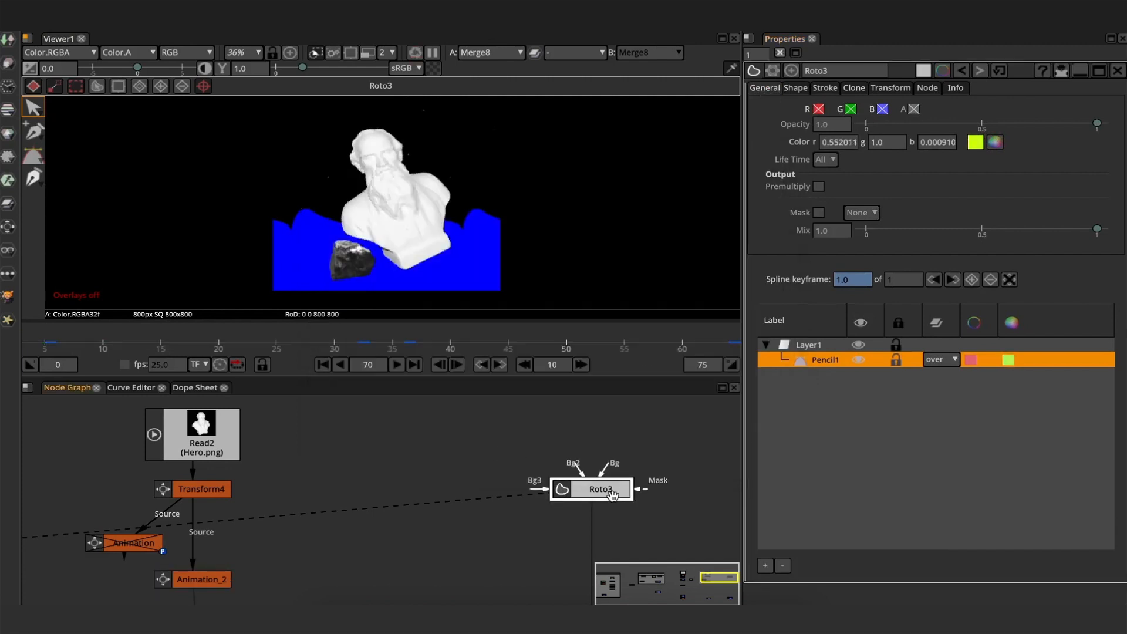
left_click(141, 388)
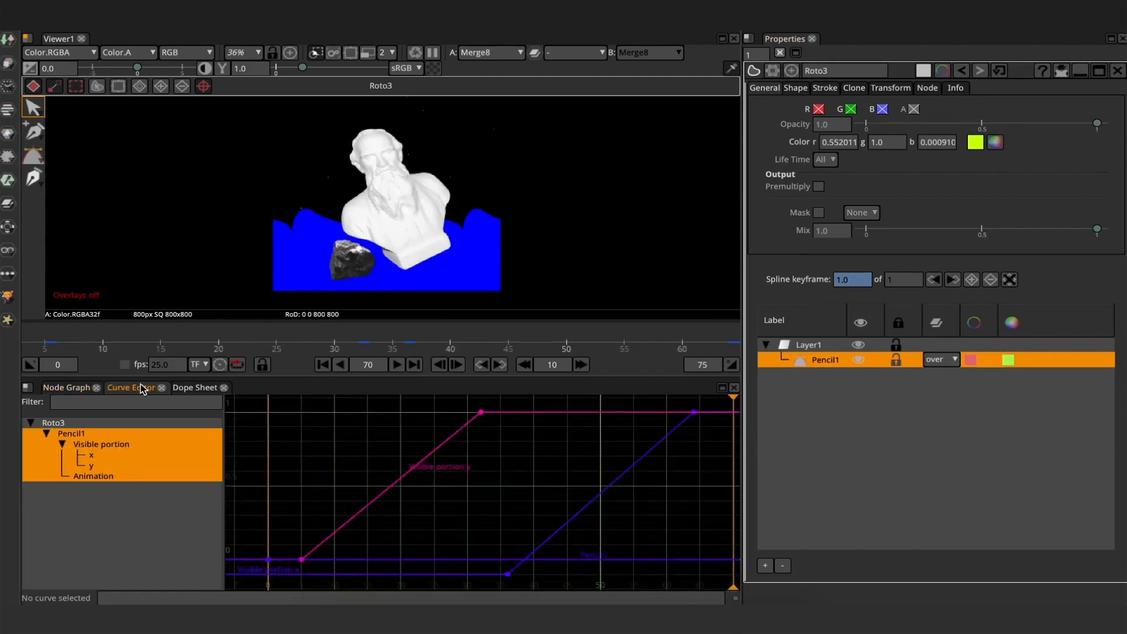
left_click(482, 411)
left_click_drag(448, 435, 445, 414)
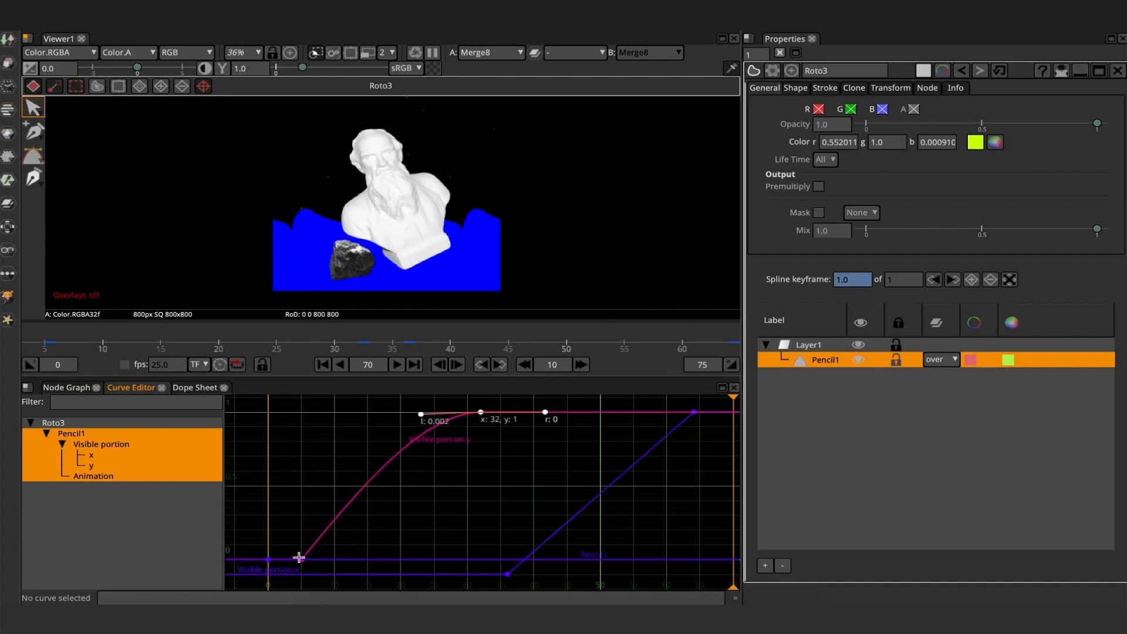
left_click(300, 558)
left_click_drag(322, 536, 330, 561)
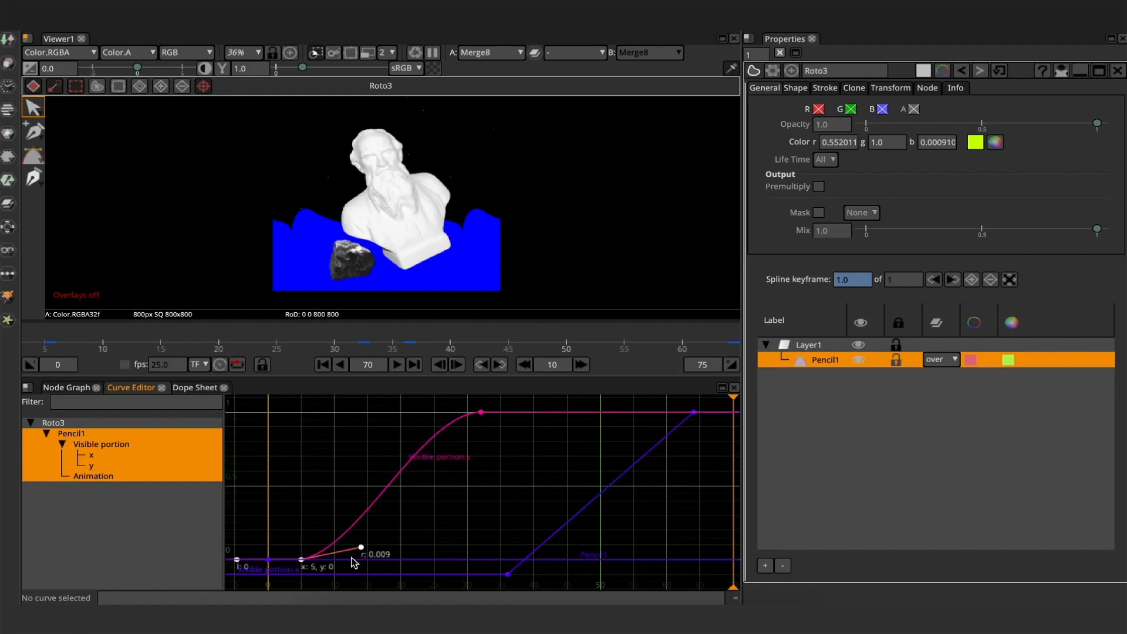
- Ease the visible portion start curve by flattening the tangents at frames 36 and 64, and play the result
left_click(508, 574)
left_click_drag(533, 551, 569, 553)
left_click(691, 412)
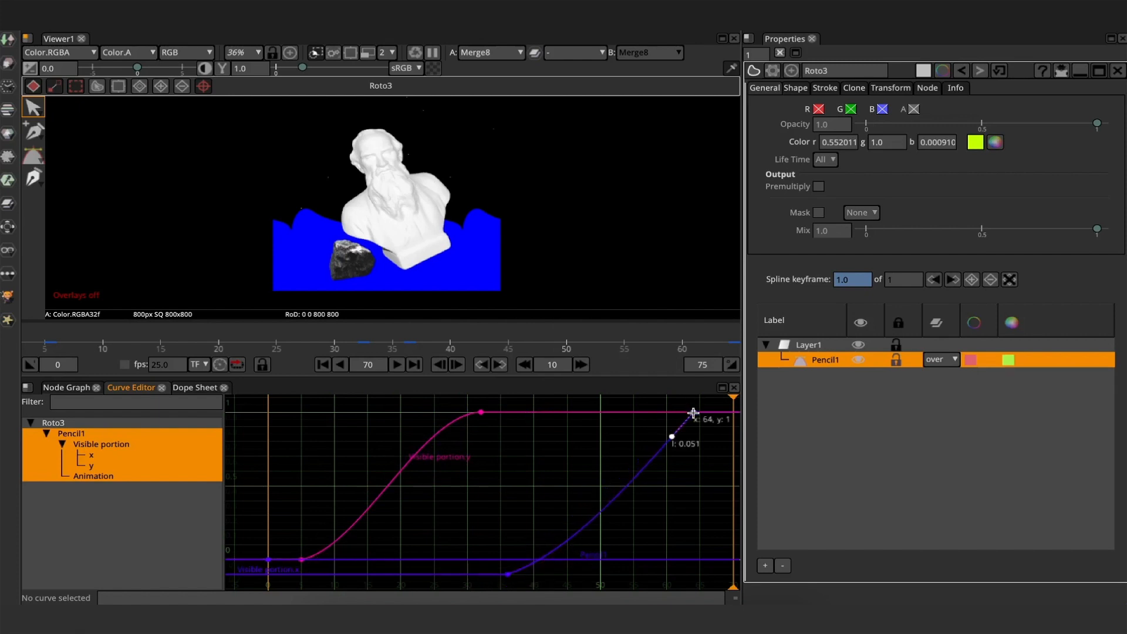
mouse_move(670, 436)
left_mouse_down()
mouse_move(640, 427)
mouse_move(664, 417)
left_mouse_up()
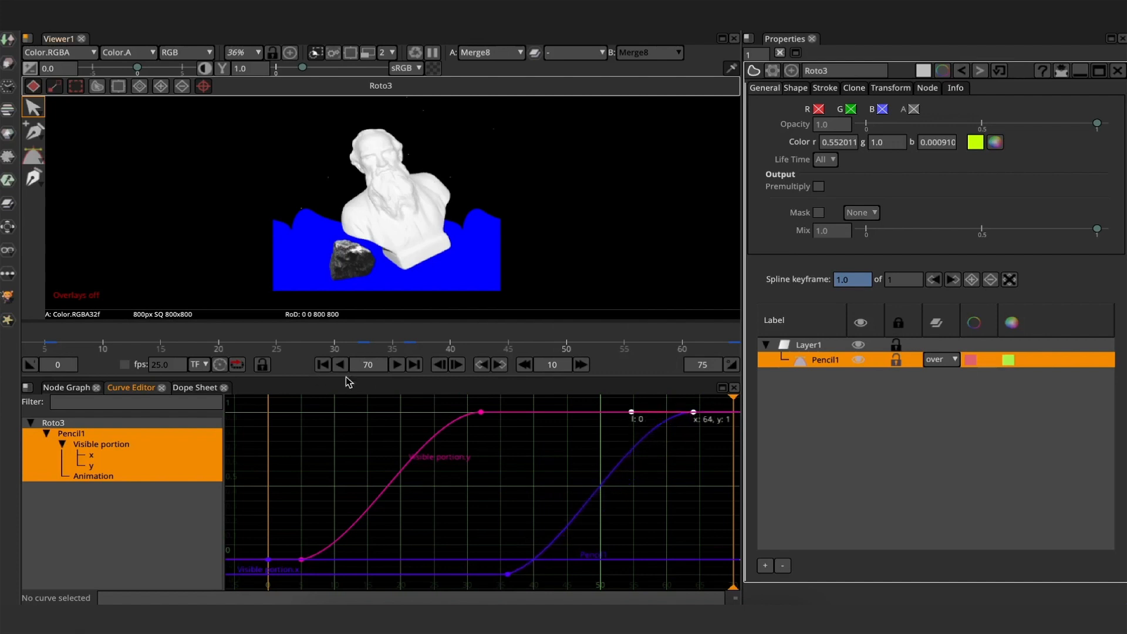
left_click(395, 365)
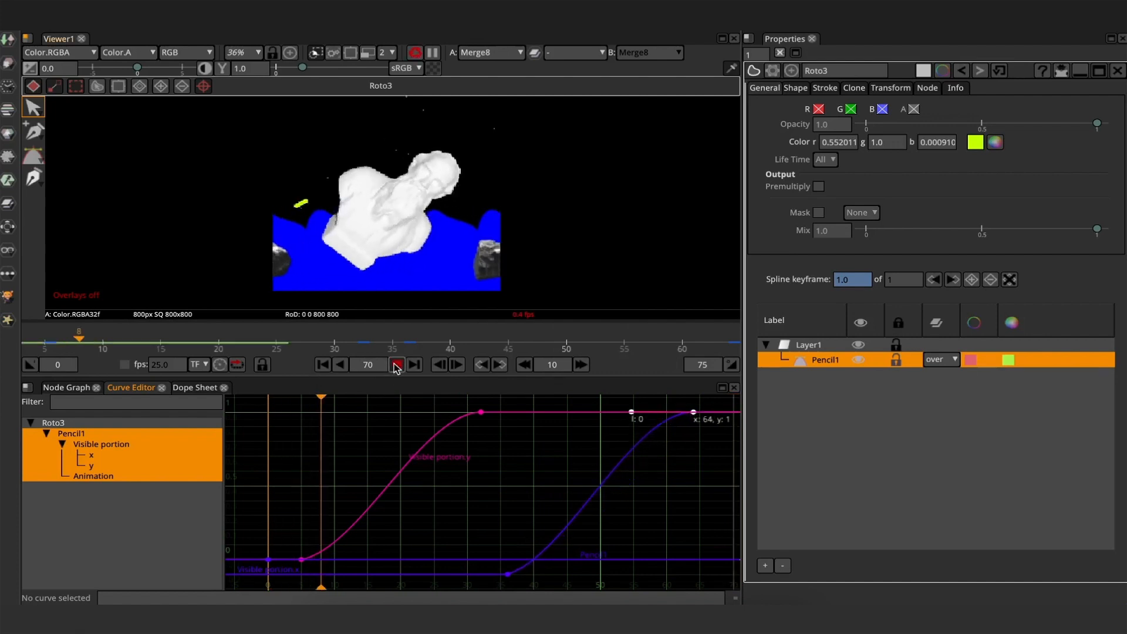
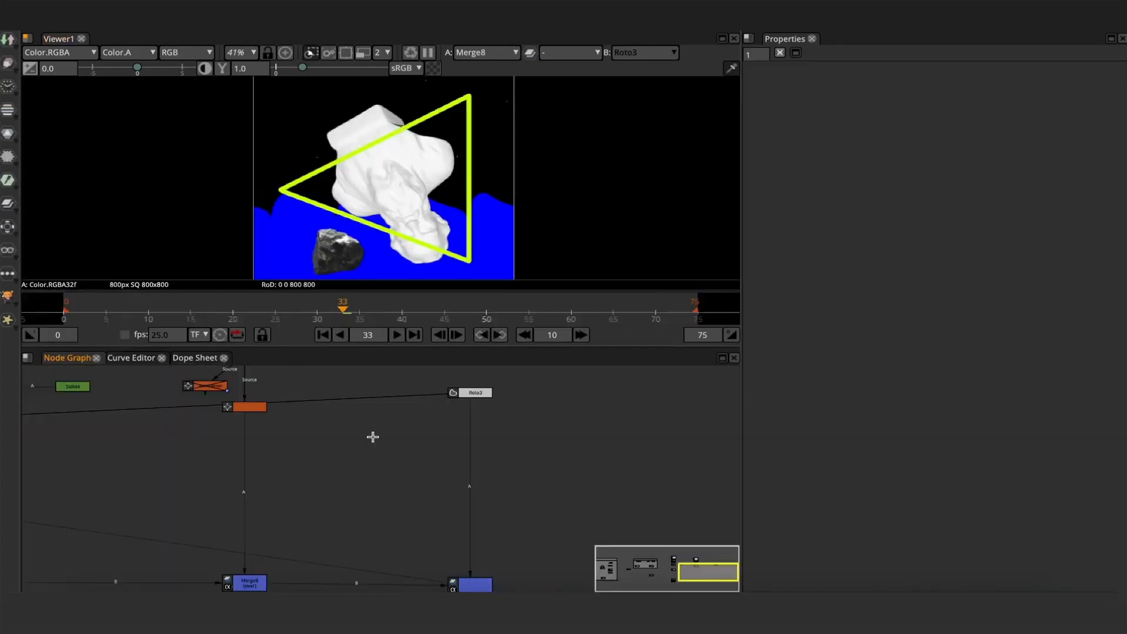
- Examine the Roto3 branch and compare the outputs of Merge6 and Merge8 in the viewer
middle_click_drag(396, 515, 396, 520)
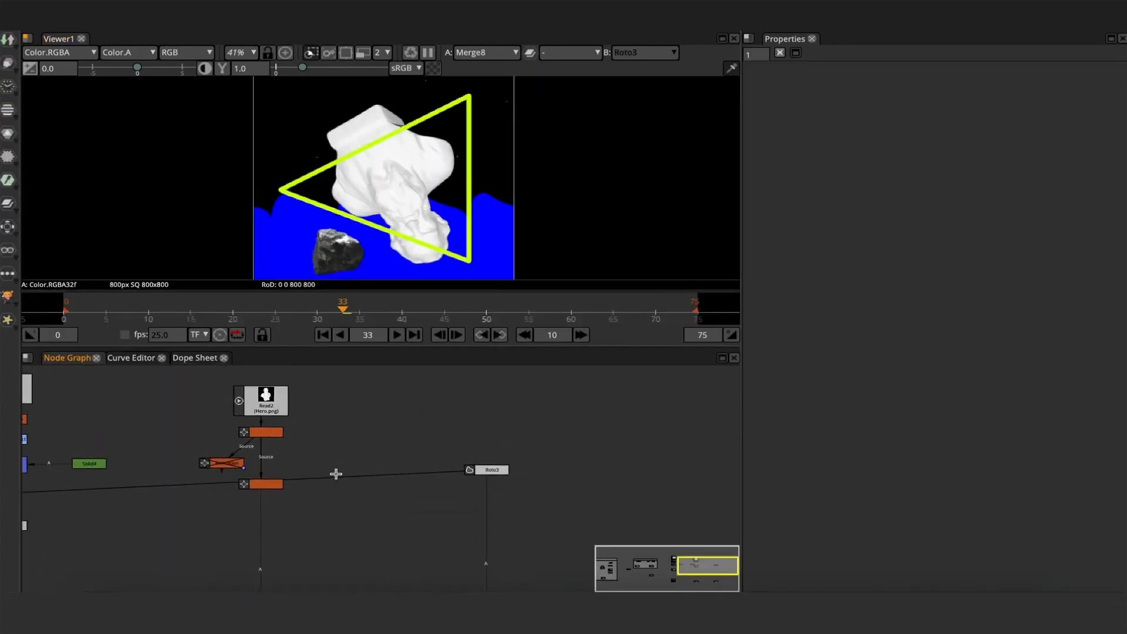
scroll(541, 428, "up", 3)
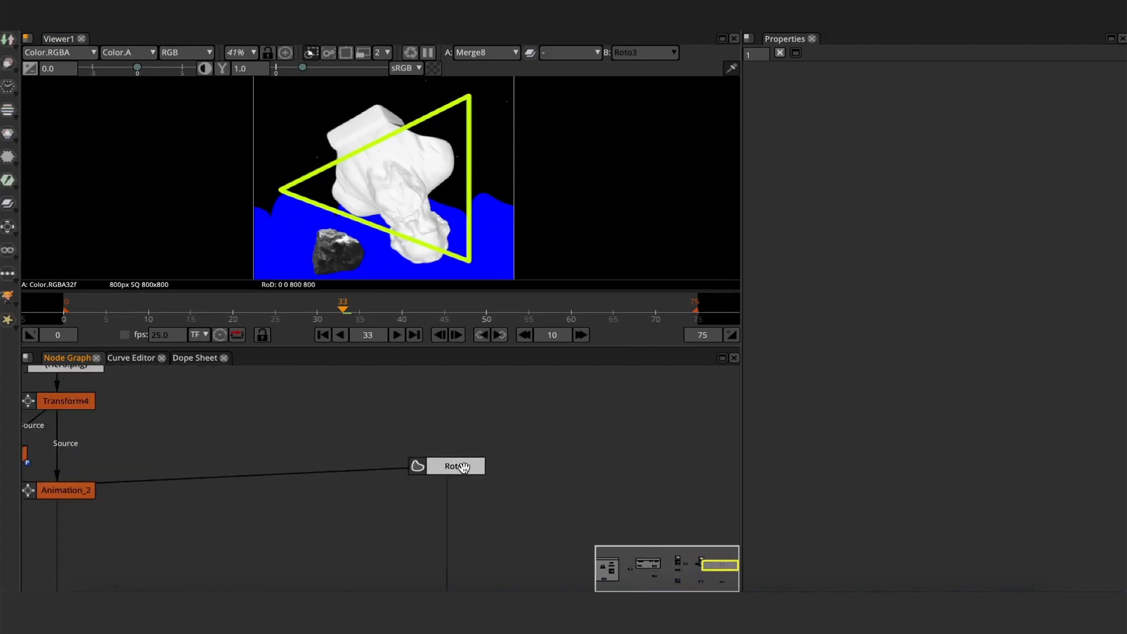
left_click(463, 466)
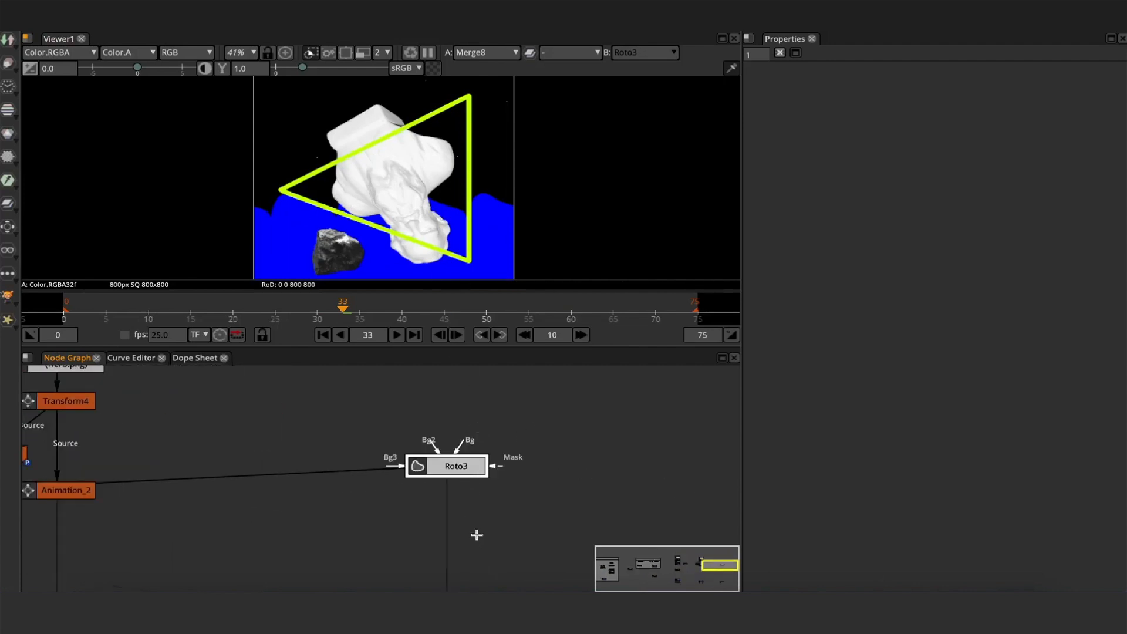
middle_click_drag(497, 485, 510, 438)
middle_click_drag(503, 506, 569, 373)
scroll(393, 464, "down", 2)
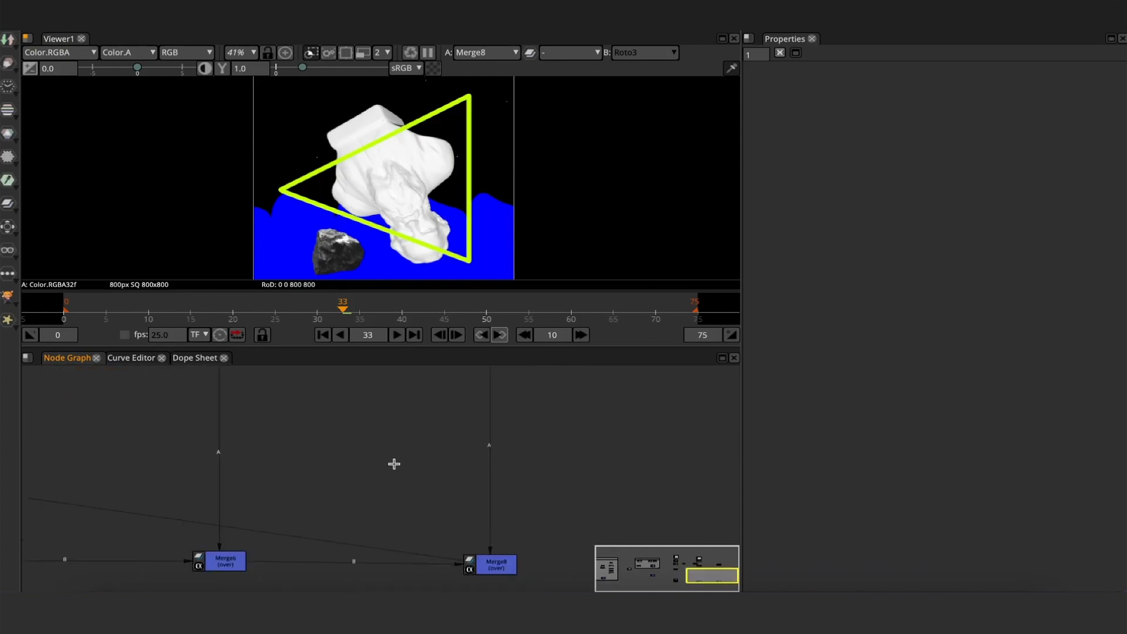
left_click(229, 564)
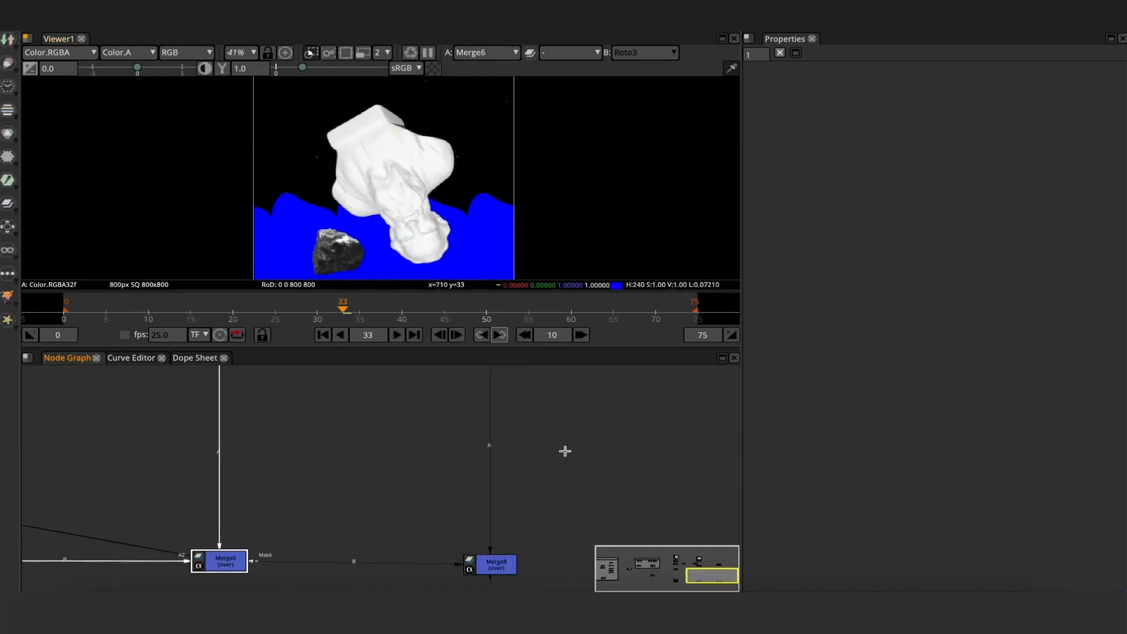
left_click(488, 564)
key("1")
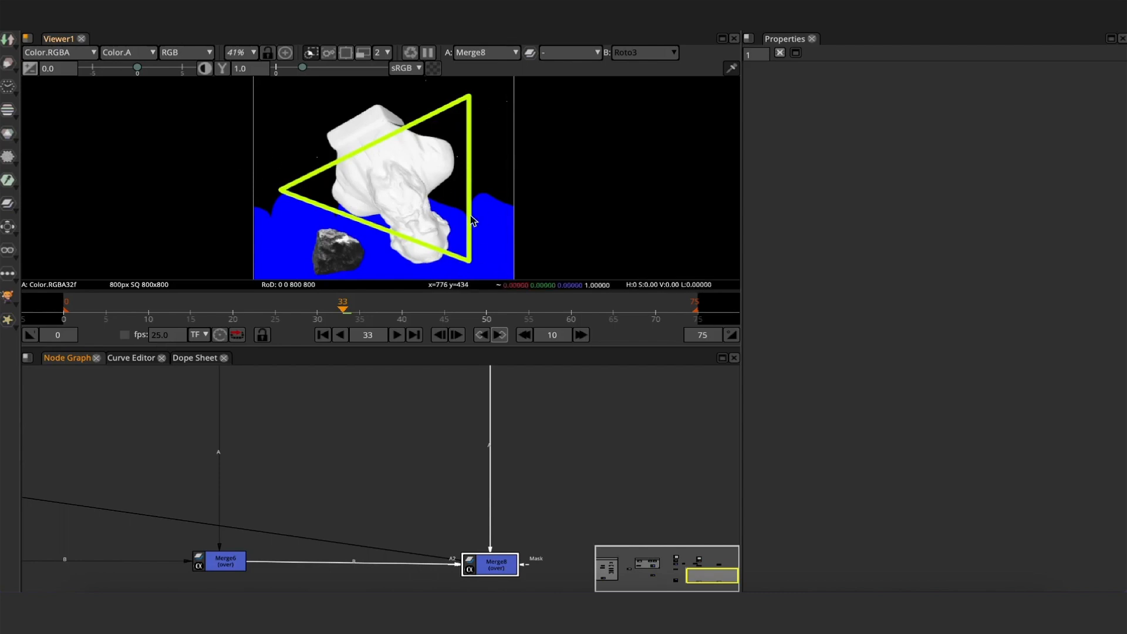
- Disable the Merge6 node that composites the bust below the triangle
scroll(533, 491, "down", 4)
middle_click_drag(535, 493, 513, 531)
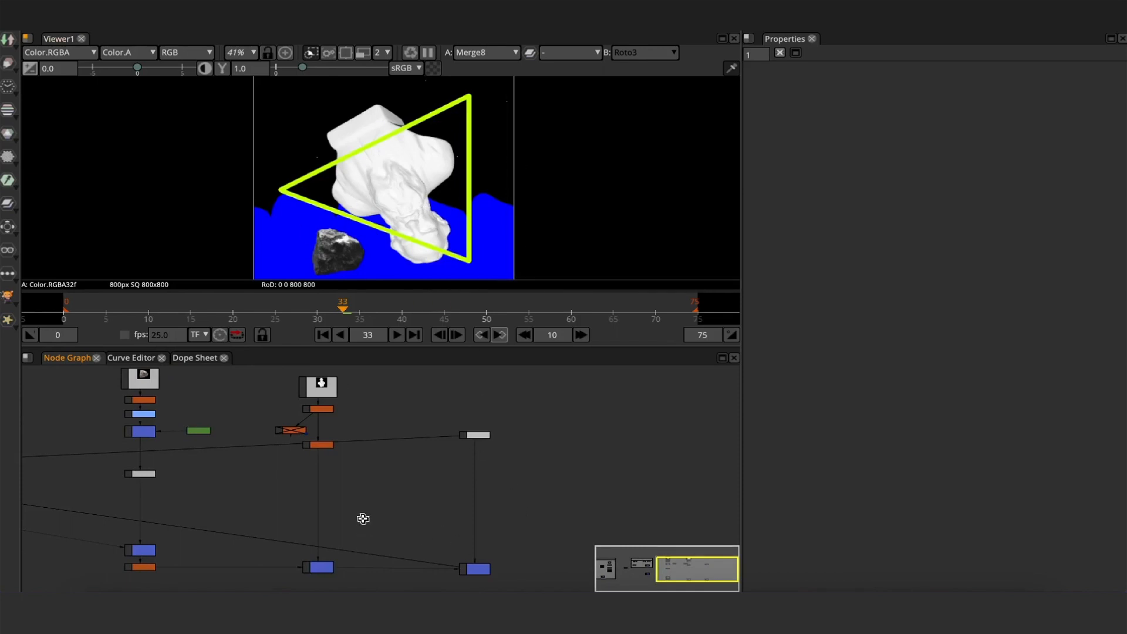
middle_click_drag(363, 518, 366, 483)
left_click(322, 530)
scroll(327, 535, "up", 3)
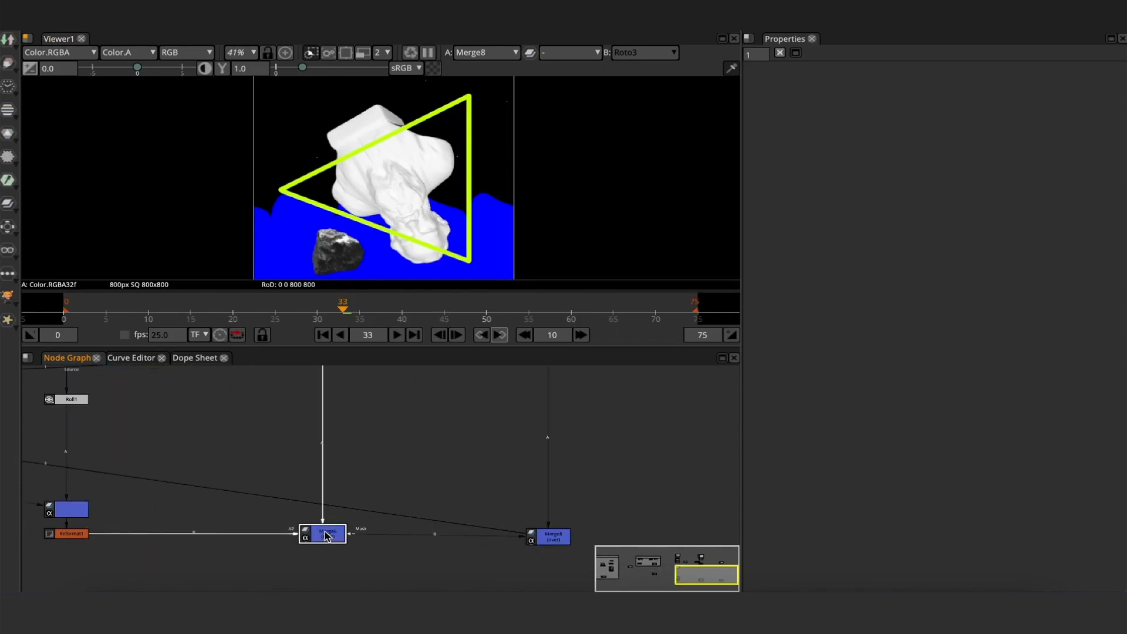
key("d")
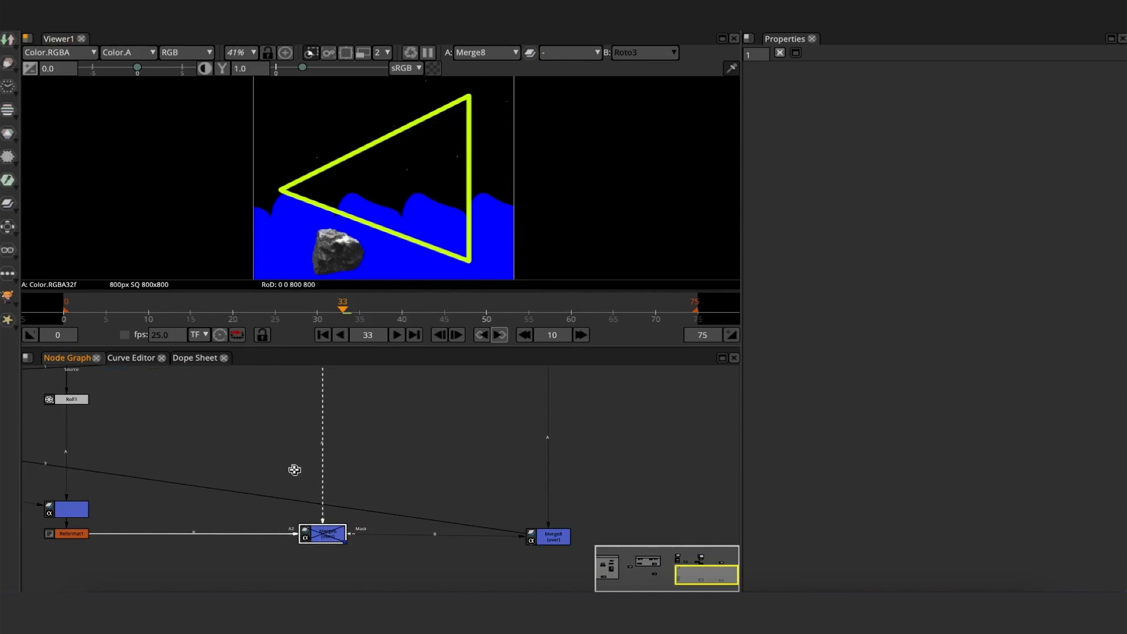
middle_click_drag(294, 468, 312, 541)
middle_click_drag(420, 529, 323, 477)
middle_click_drag(30, 531, 136, 559)
middle_click_drag(474, 481, 351, 469)
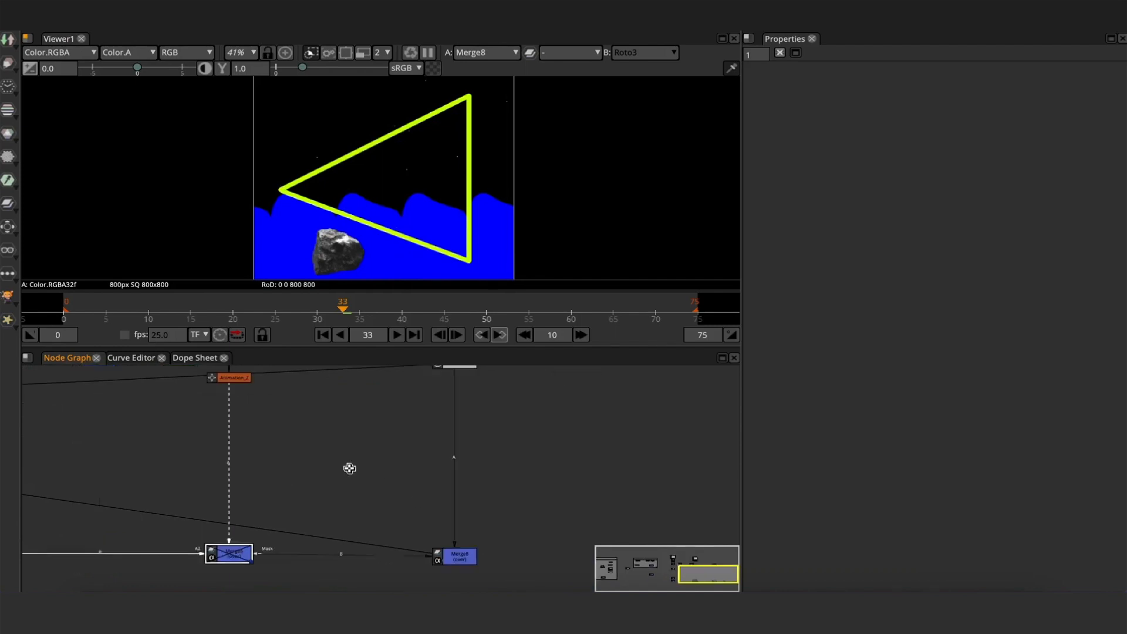
- Add a Merge node beyond Merge8 and connect its B input to Merge8
left_click(461, 557)
left_click(563, 523)
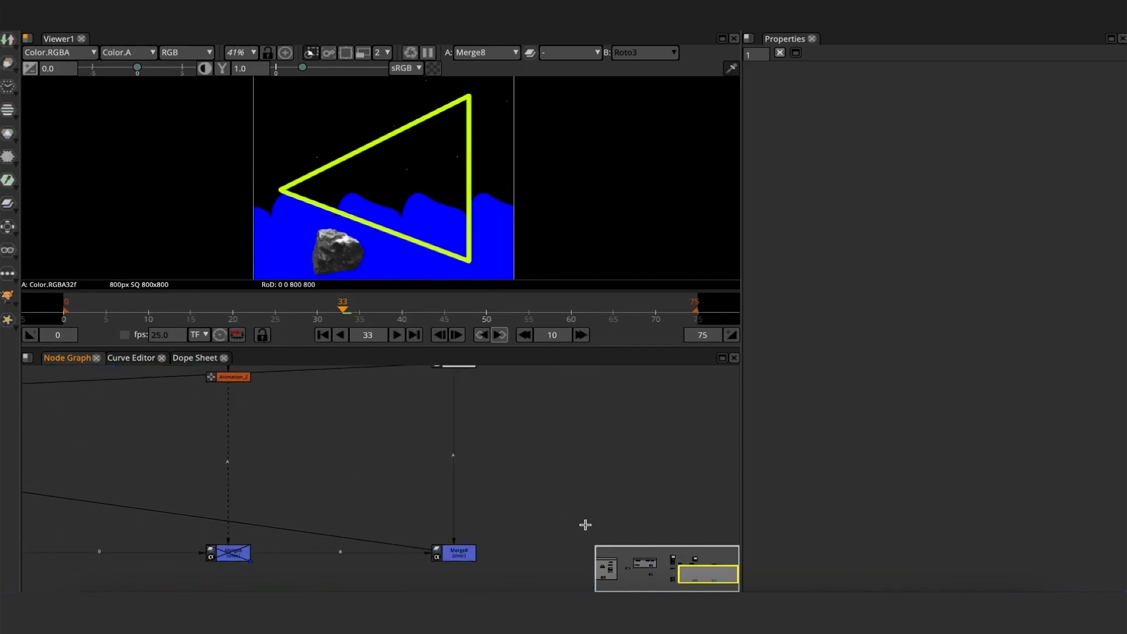
key("m")
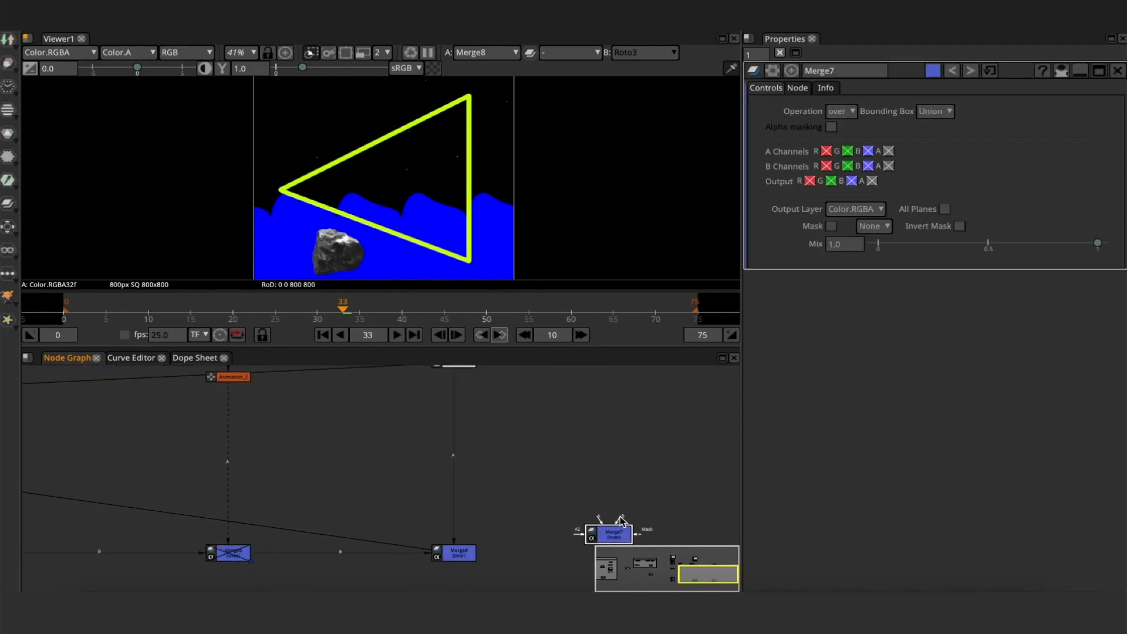
left_click_drag(452, 552, 453, 554)
middle_click_drag(607, 483, 575, 511)
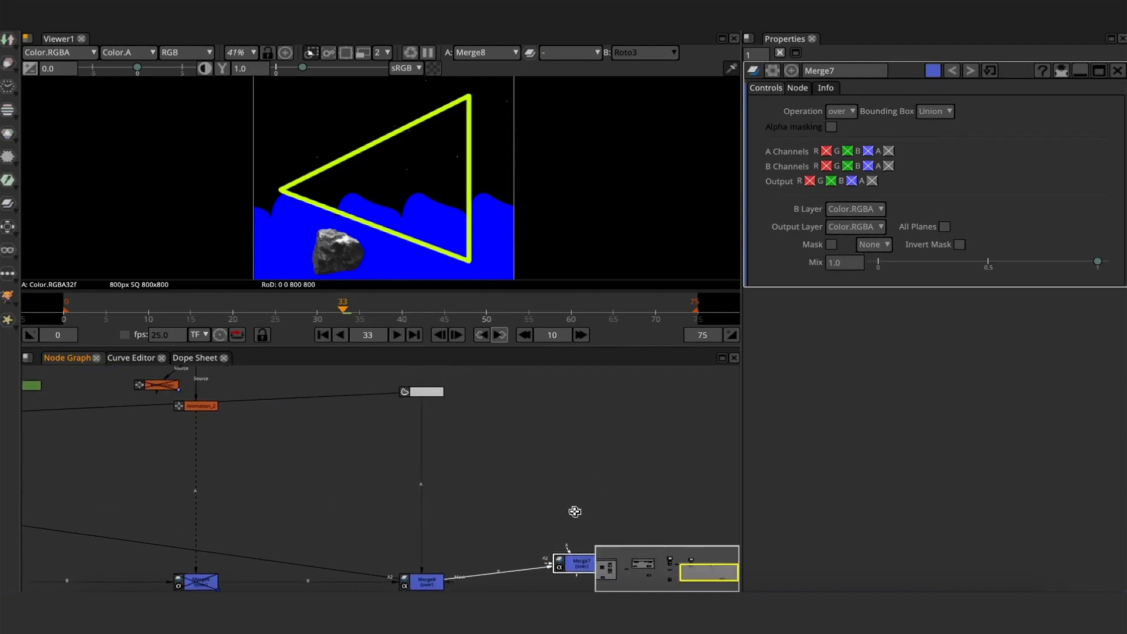
- Connect the new Merge's A input to Animation_2, align the node with Merge8 and show it in the viewer
left_click_drag(208, 410, 209, 411)
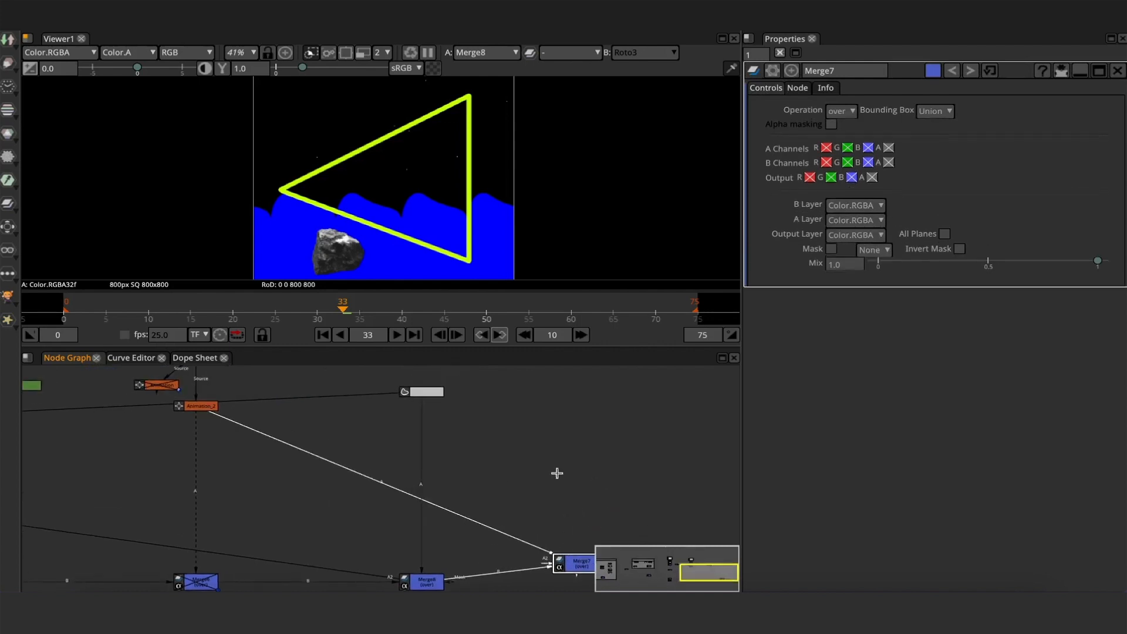
middle_click_drag(555, 470, 522, 405)
left_click_drag(559, 515, 579, 534)
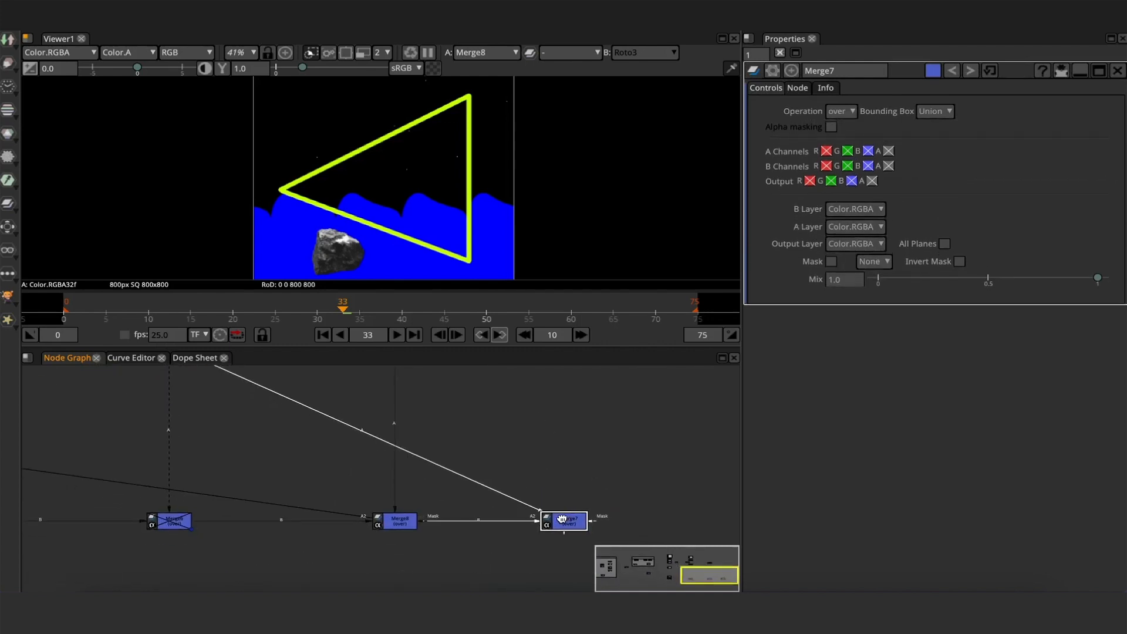
key("1")
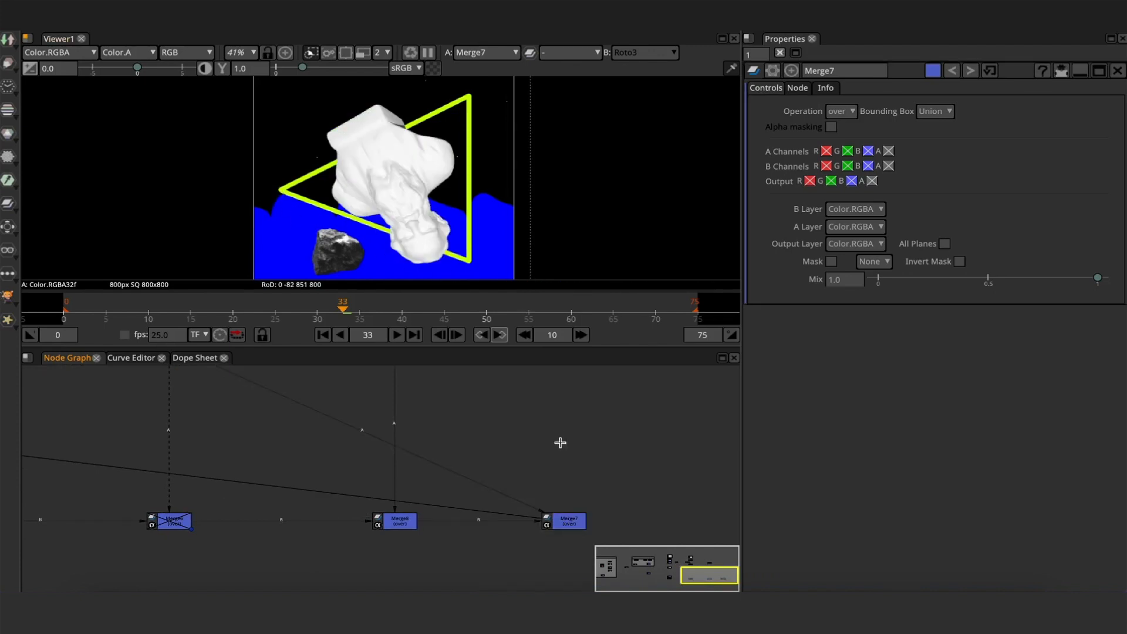
- Add a Merge node beyond Merge7 and connect its B input to Merge7
key("m")
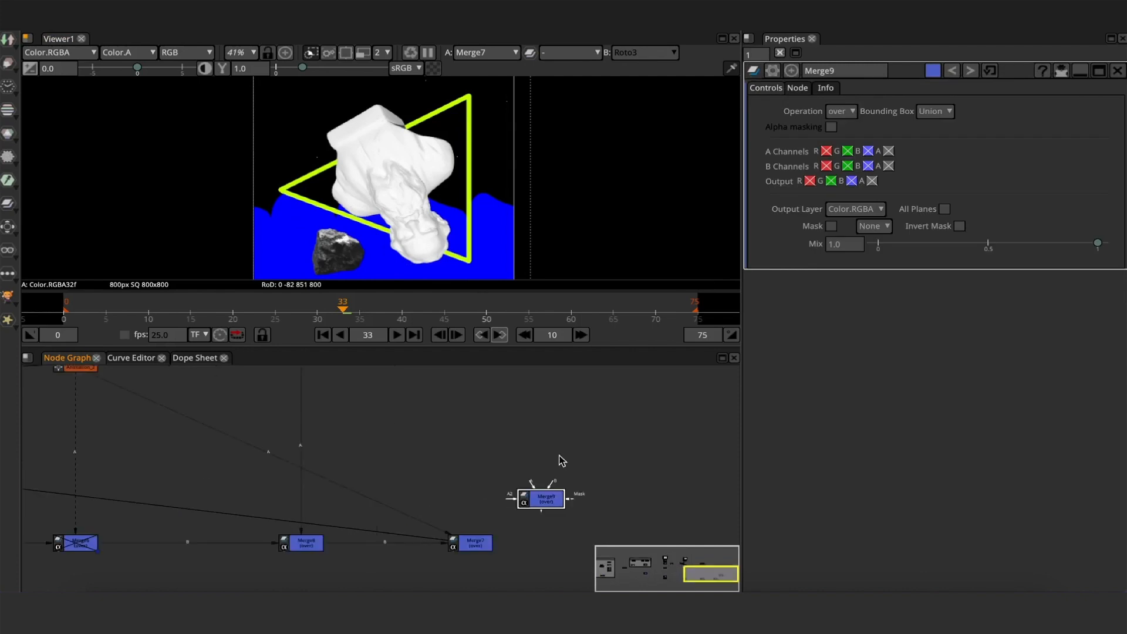
left_click_drag(547, 496, 566, 521)
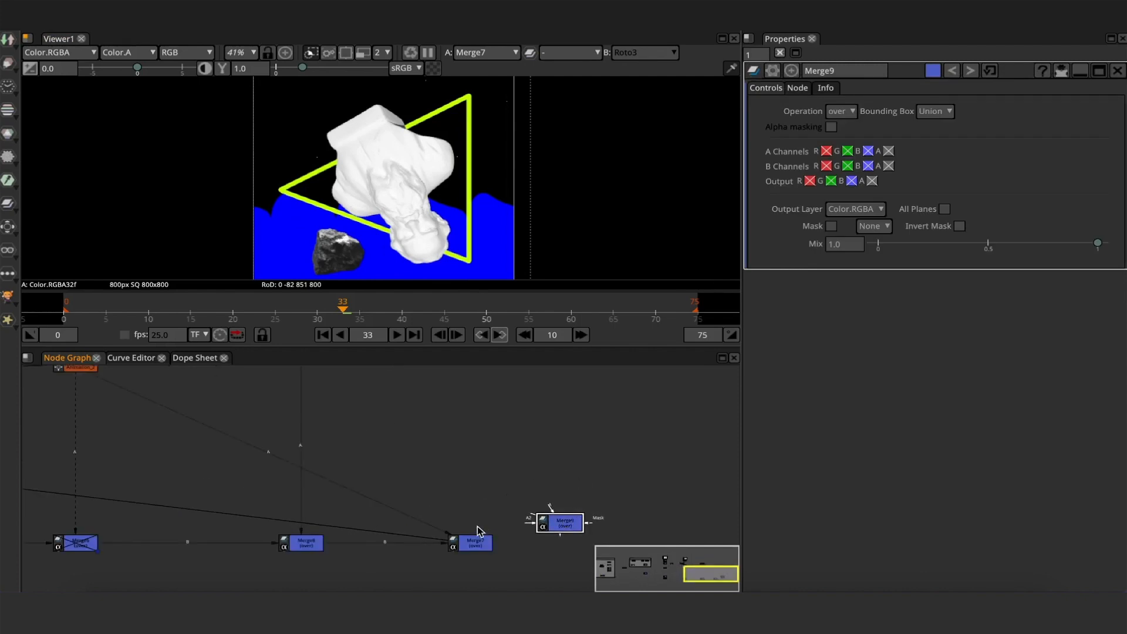
left_click_drag(473, 538, 473, 539)
middle_click_drag(529, 475, 498, 518)
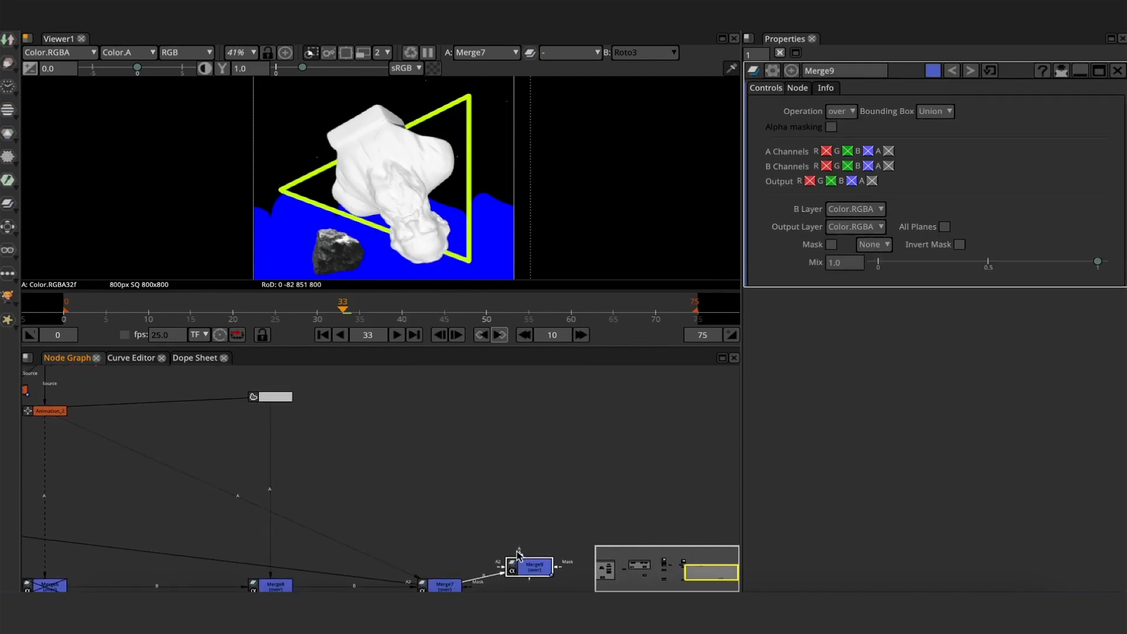
- Connect Merge9's A input to the Roto3 triangle outline, align the node with Merge7 and show it in the viewer
left_click_drag(478, 516, 272, 399)
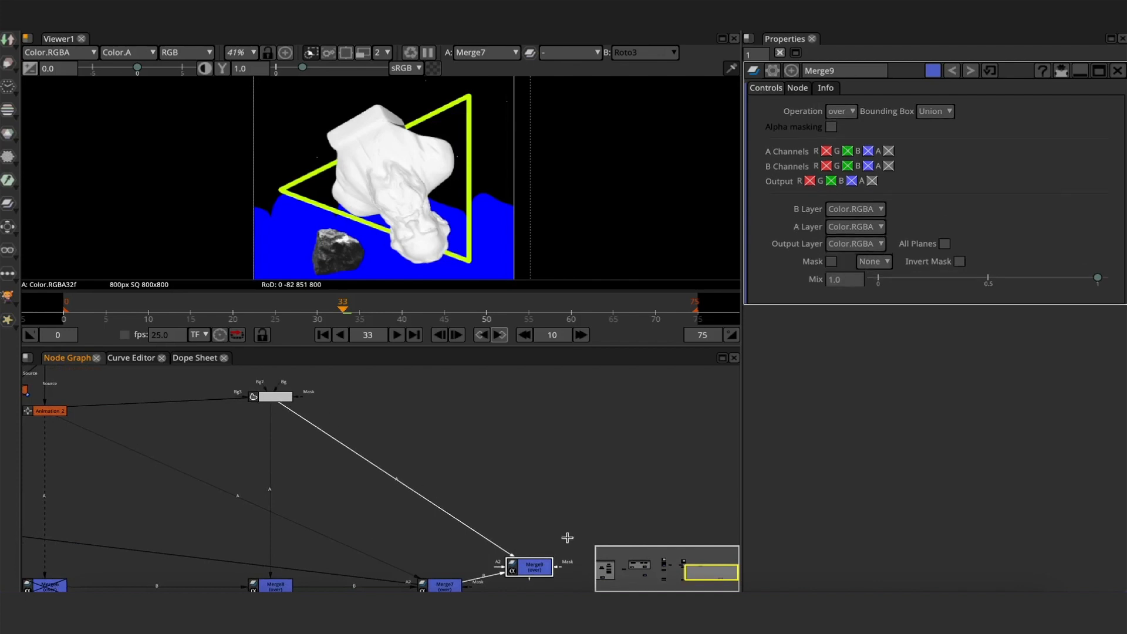
middle_click_drag(549, 573, 536, 495)
left_click_drag(509, 488, 539, 505)
key("1")
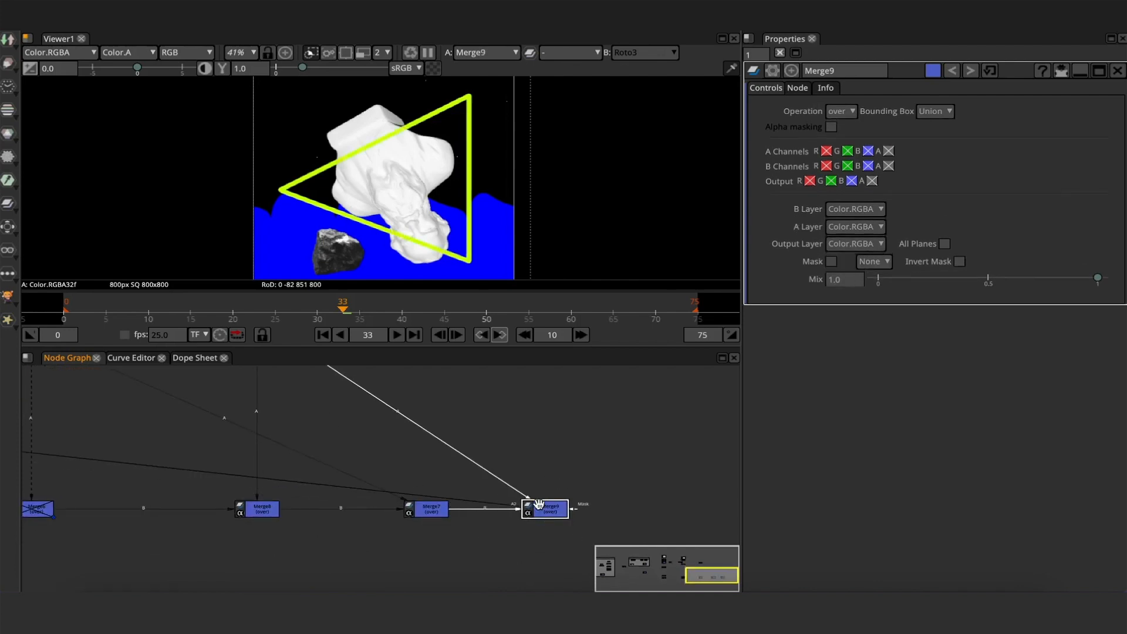
scroll(429, 233, "up", 3)
left_click(594, 433)
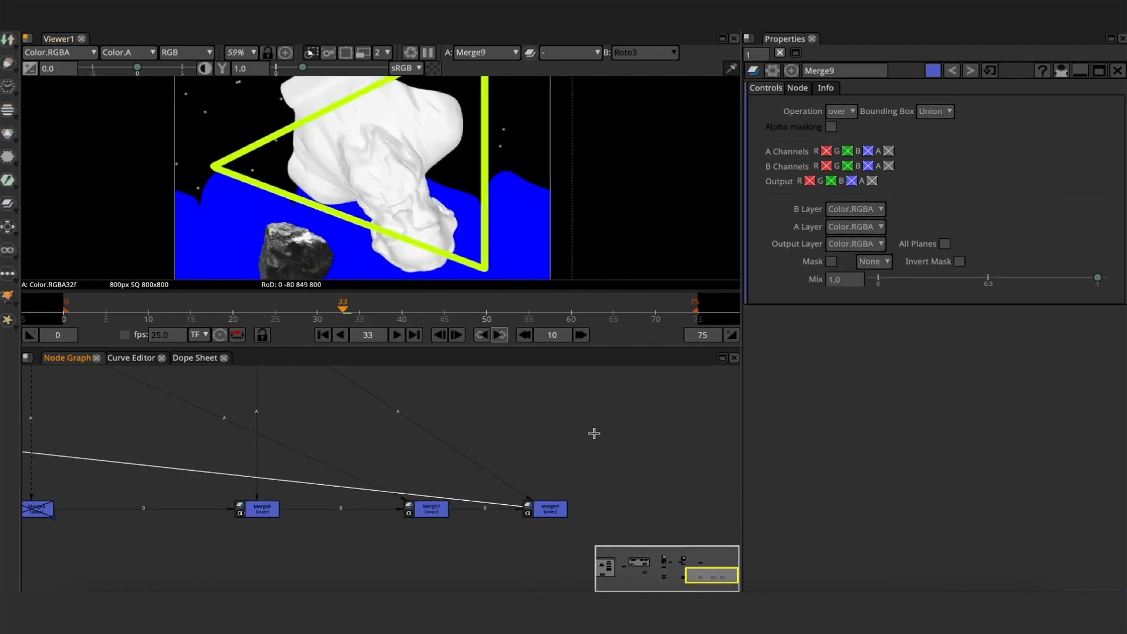
- Add a Roto node beyond Merge9 in the node graph
middle_click_drag(644, 507, 611, 494)
scroll(591, 491, "up", 3)
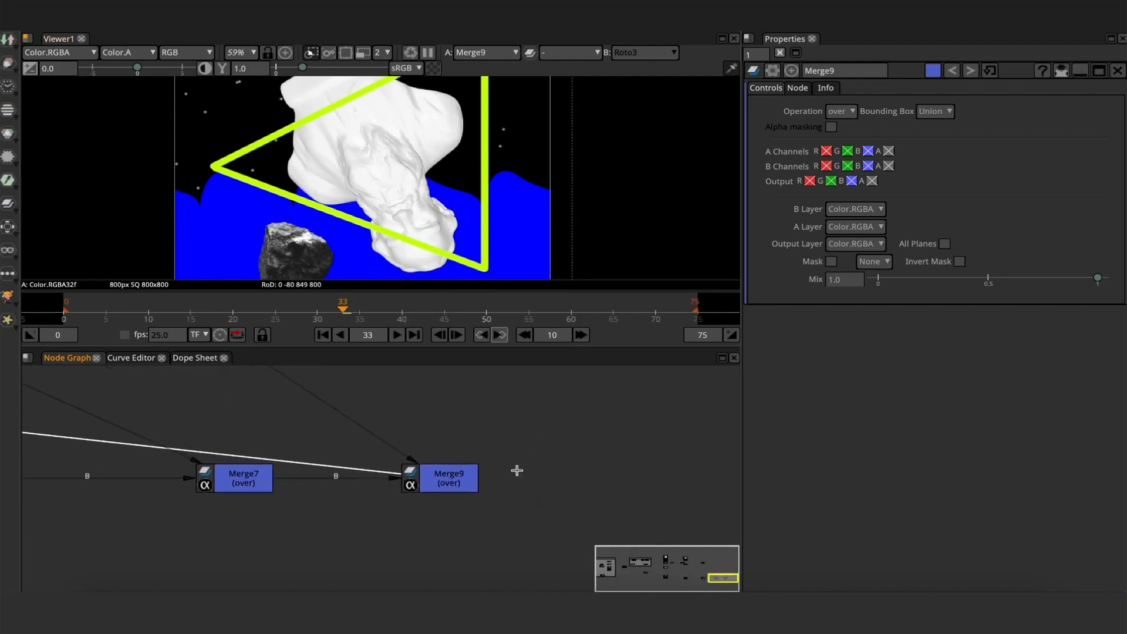
key("Tab")
type("rot")
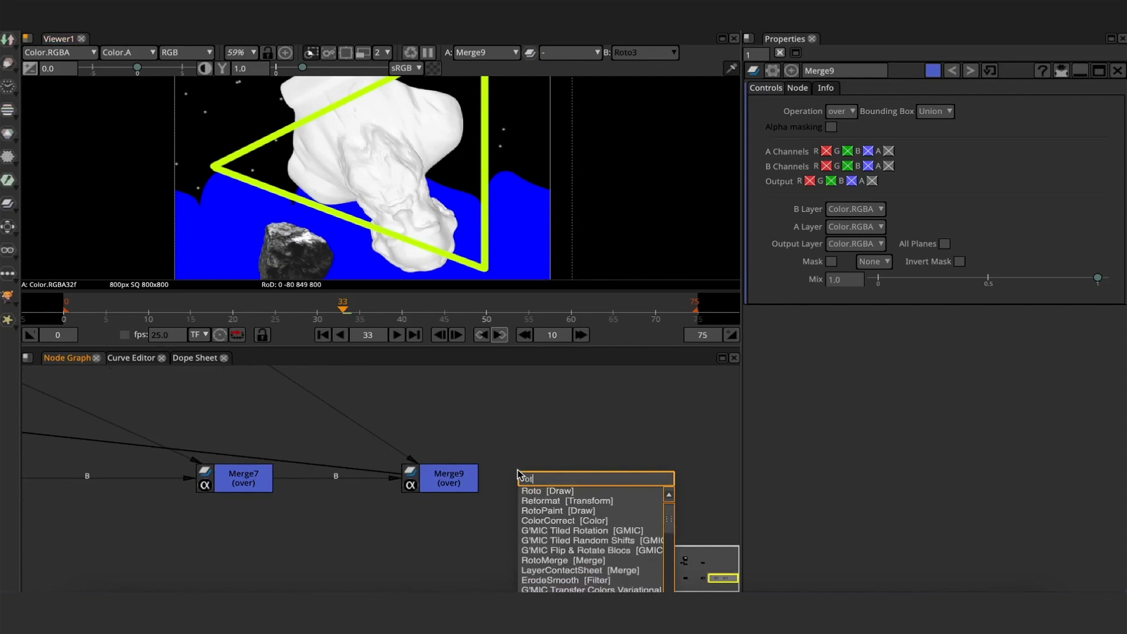
left_click(532, 491)
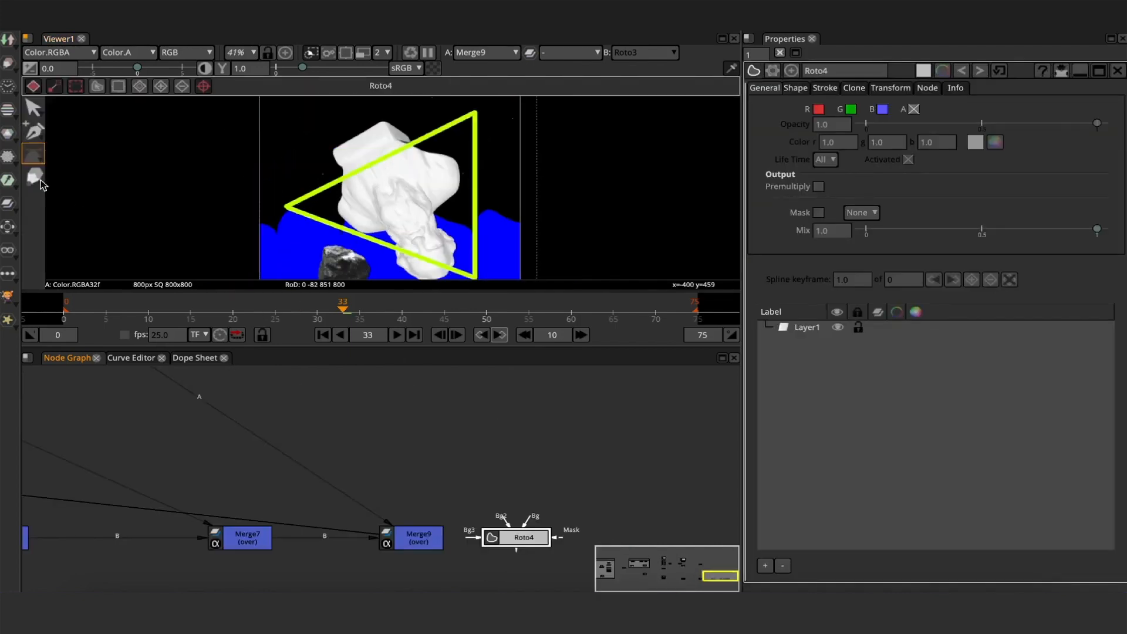
- Draw a closed four-point Bezier around the lower part of the frame, its upper edge following the triangle's lower side
left_click(35, 160)
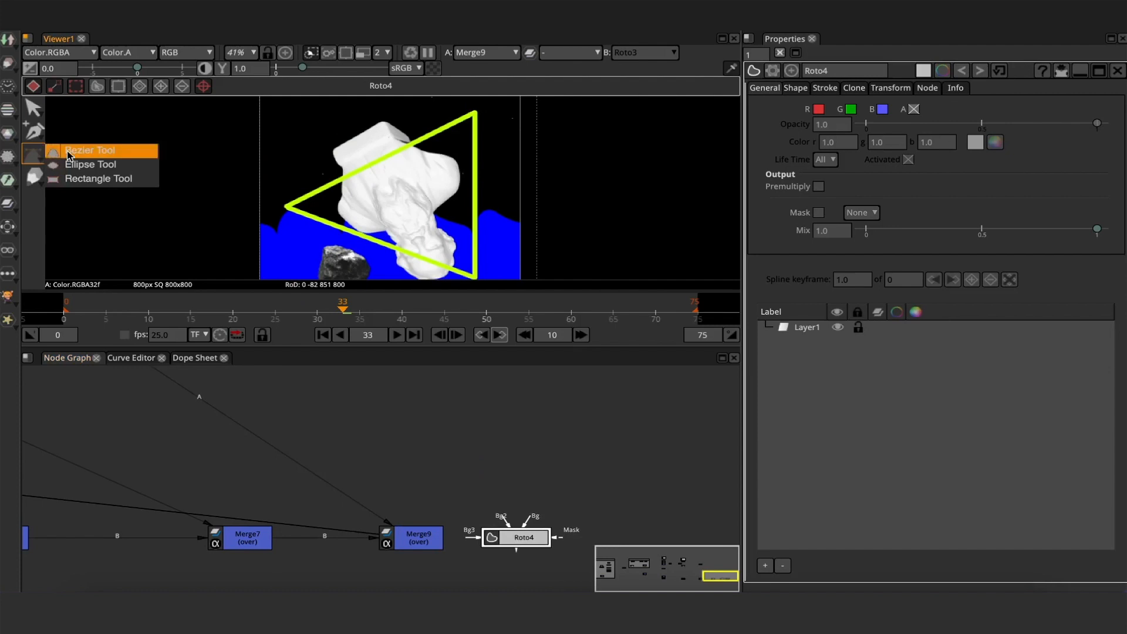
left_click(83, 151)
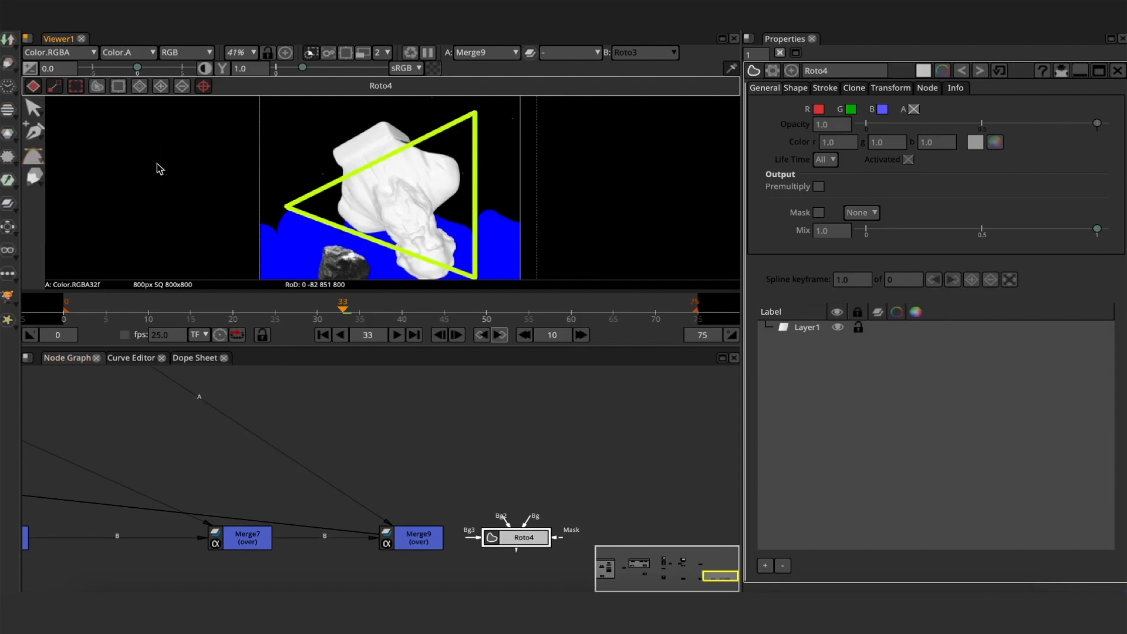
left_click(235, 181)
left_click(546, 278)
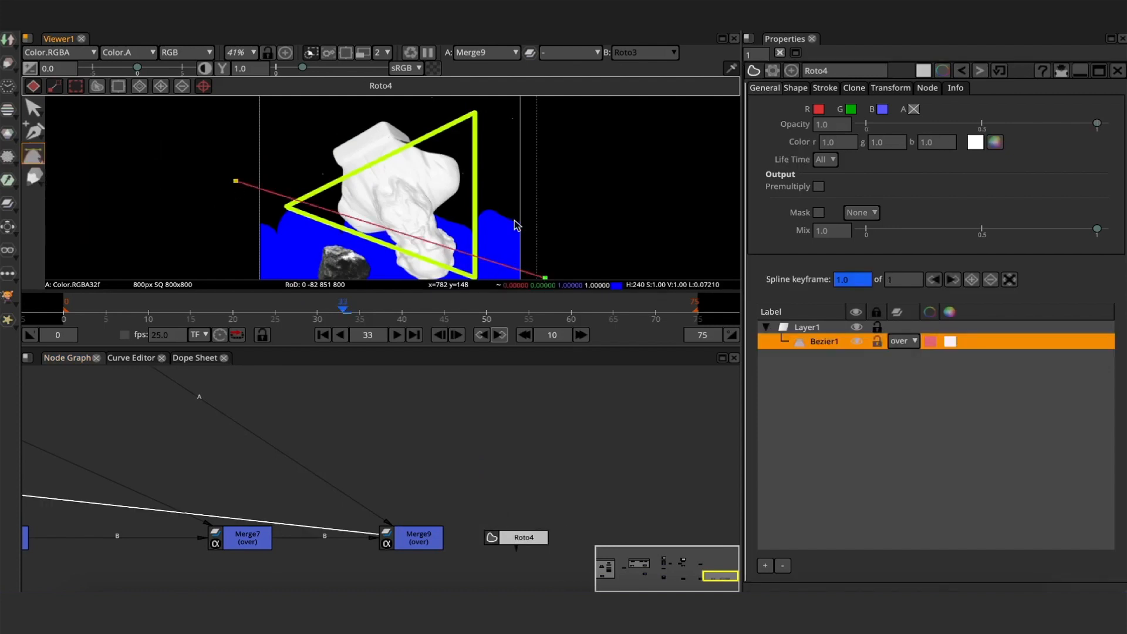
middle_click_drag(515, 222, 515, 156)
left_click(552, 272)
left_click(228, 242)
left_click(235, 115)
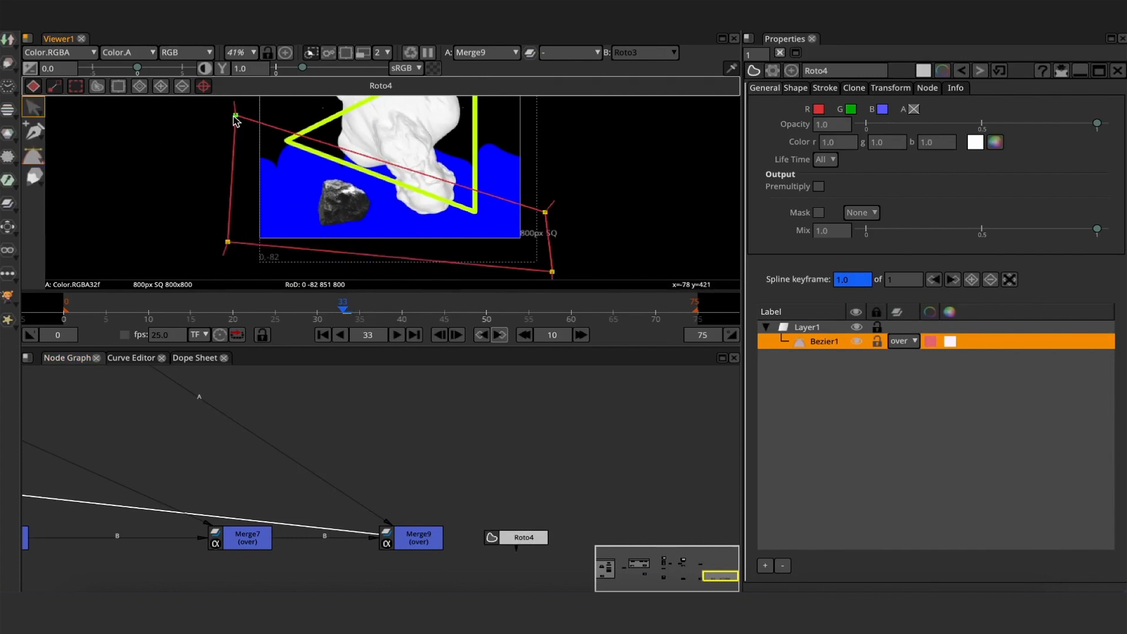
left_click_drag(235, 116, 234, 123)
left_click_drag(545, 212, 554, 237)
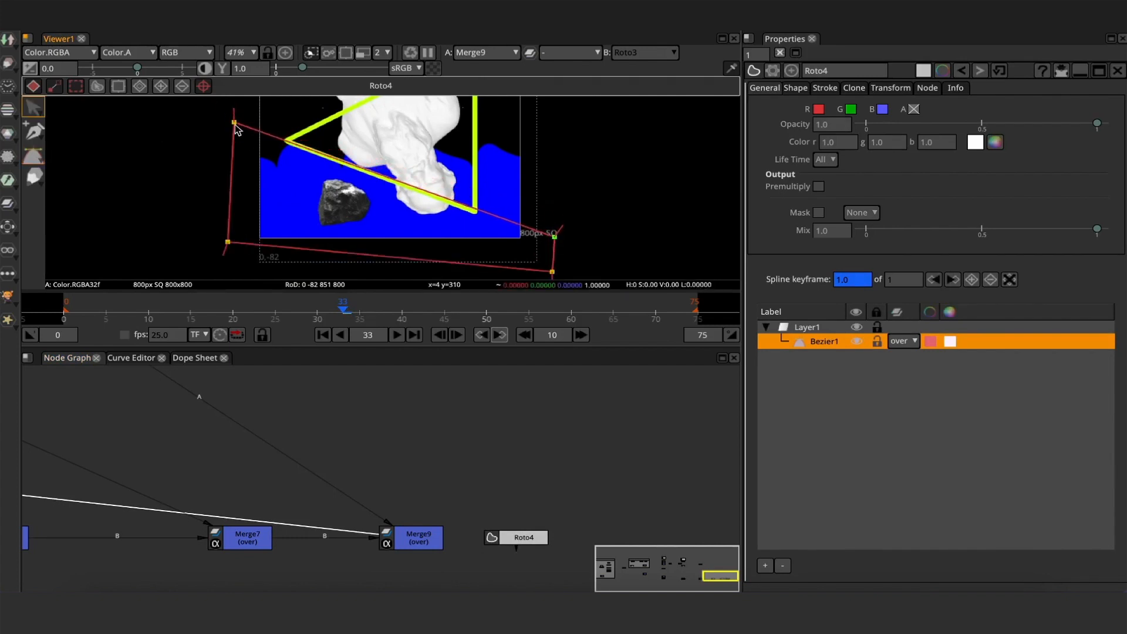
left_click_drag(235, 125, 234, 116)
- Connect Merge9's Mask input to Roto4 and open Merge9's properties
left_click(437, 544)
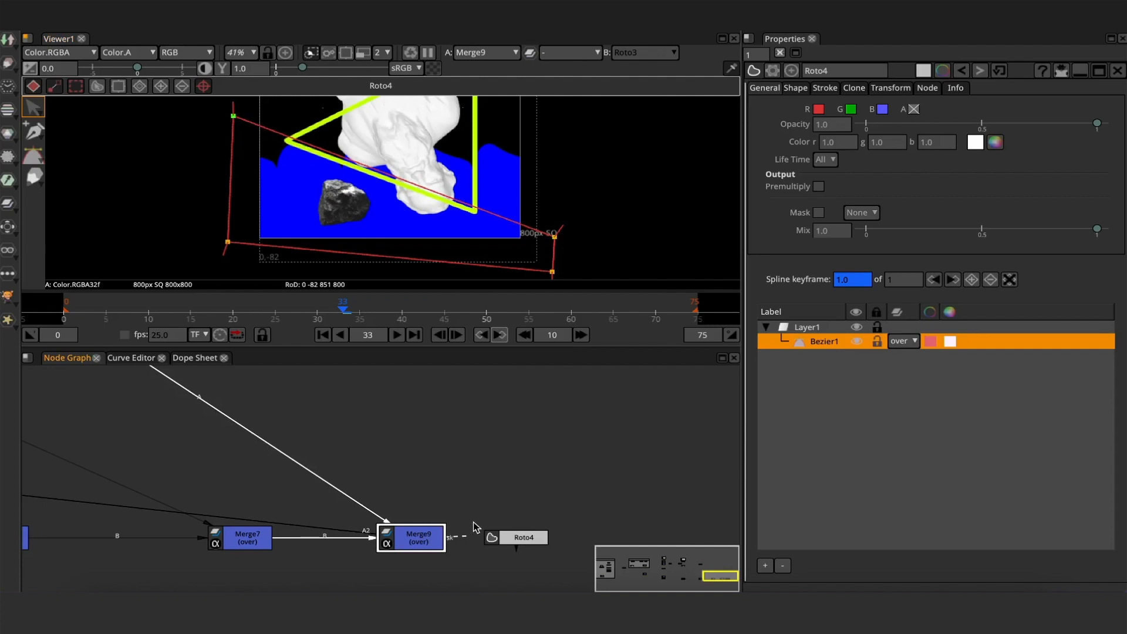
left_click_drag(520, 540, 520, 539)
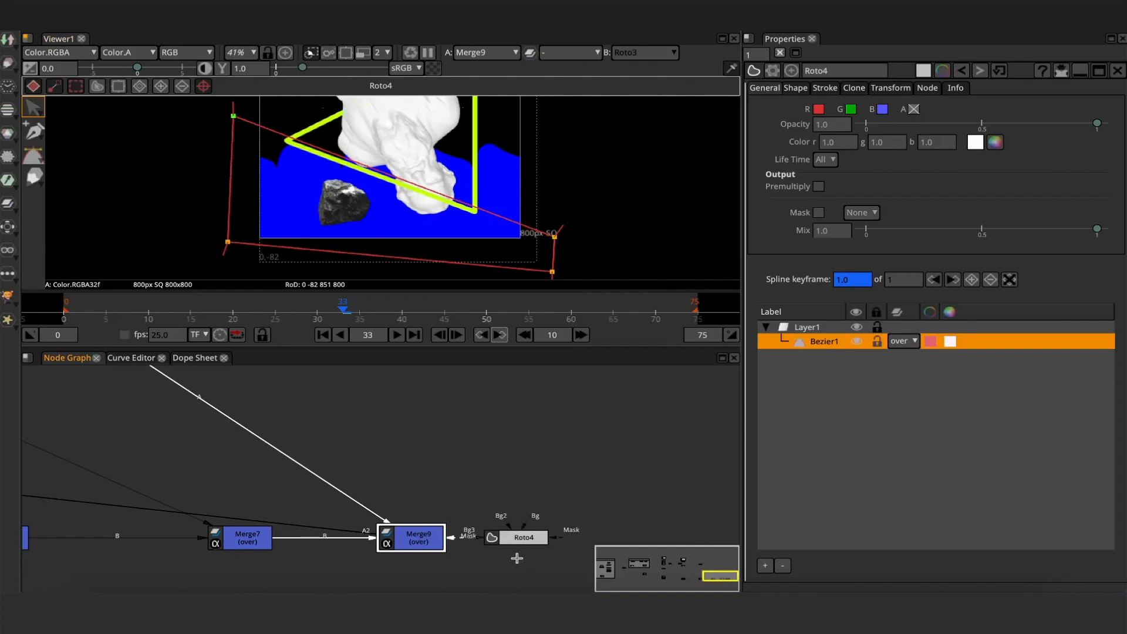
left_click(408, 538)
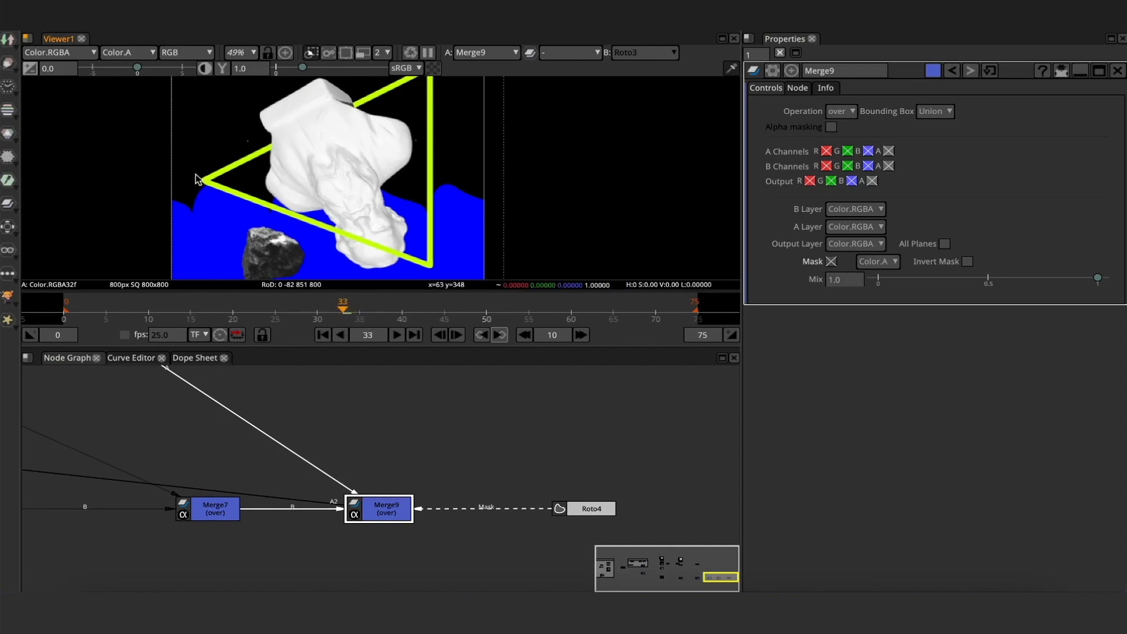
- Scrub through the timeline and play the animation to check the masked triangle layering in Merge9
left_click_drag(418, 309, 638, 318)
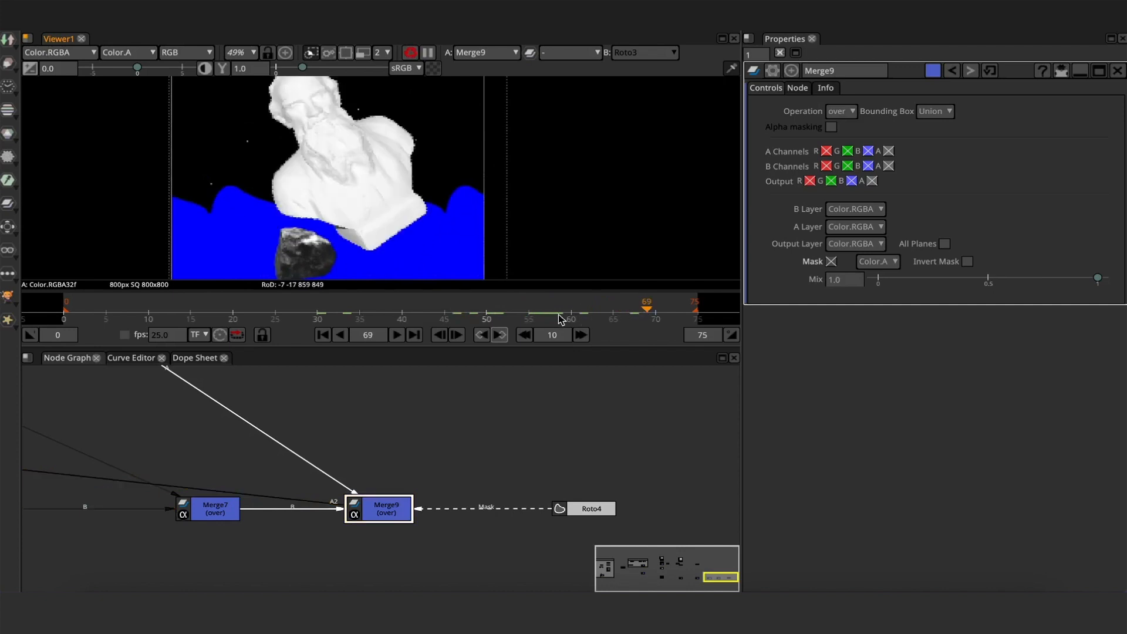
left_click_drag(351, 319, 621, 320)
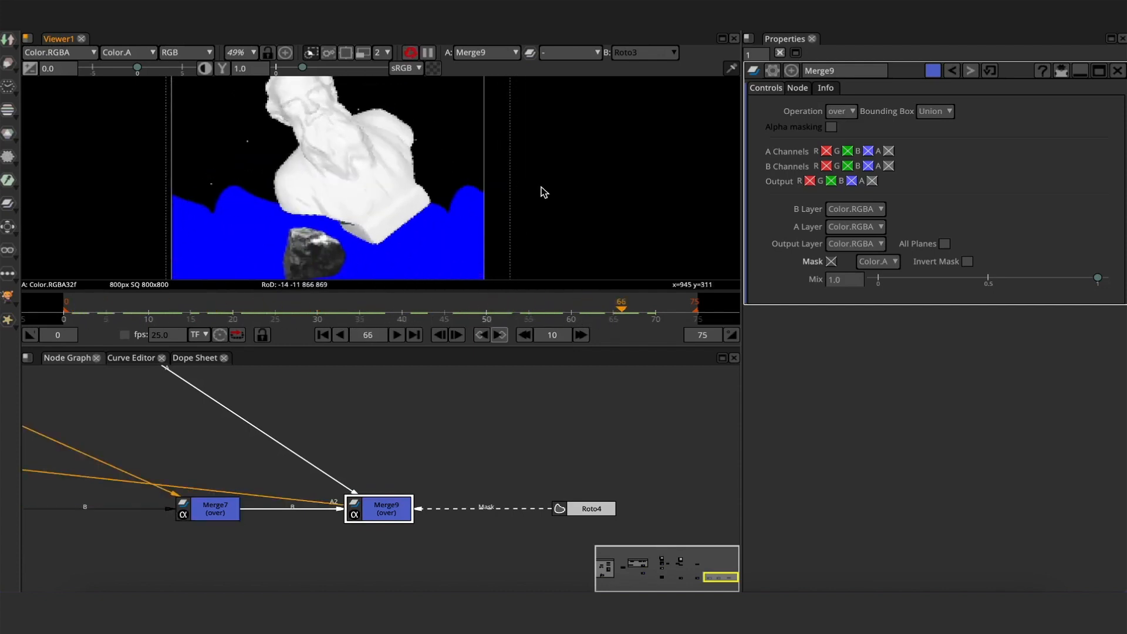
scroll(544, 192, "down", 1)
scroll(544, 192, "down", 1)
left_click(397, 334)
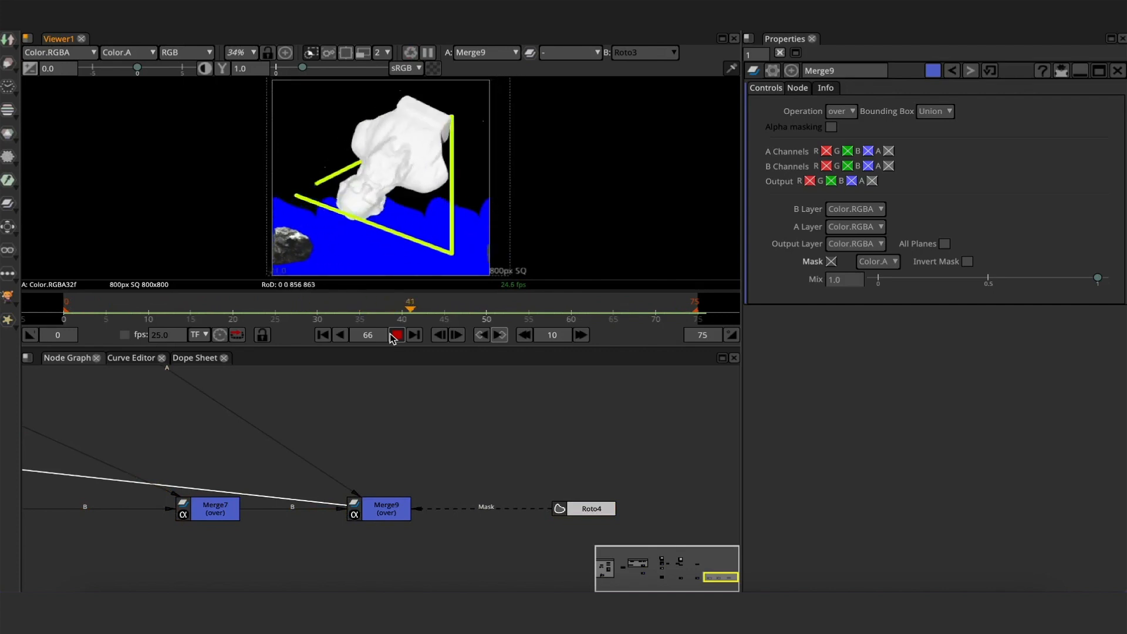
left_click(396, 335)
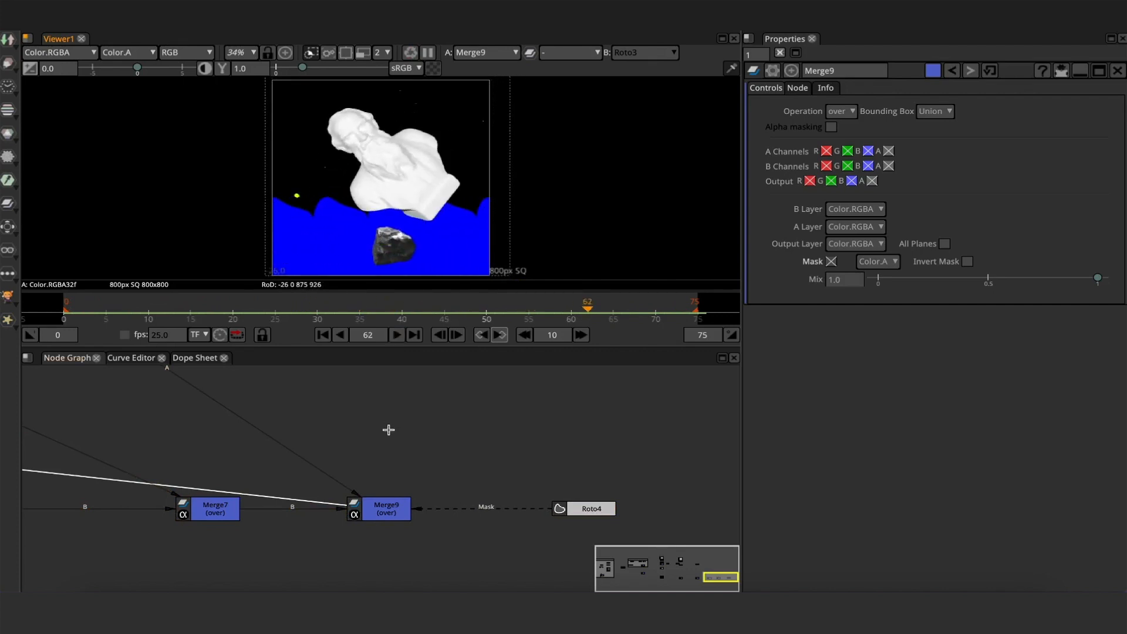
- Check the Bounding Box settings of Merge9 and Merge7
left_click(385, 507)
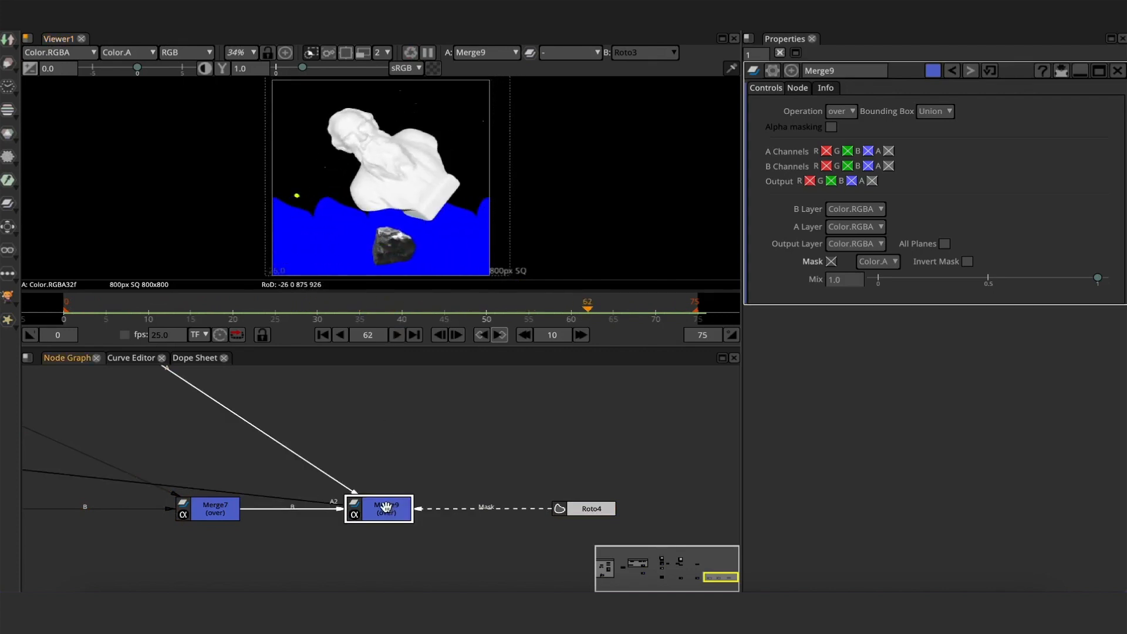
left_click(949, 117)
left_click(951, 160)
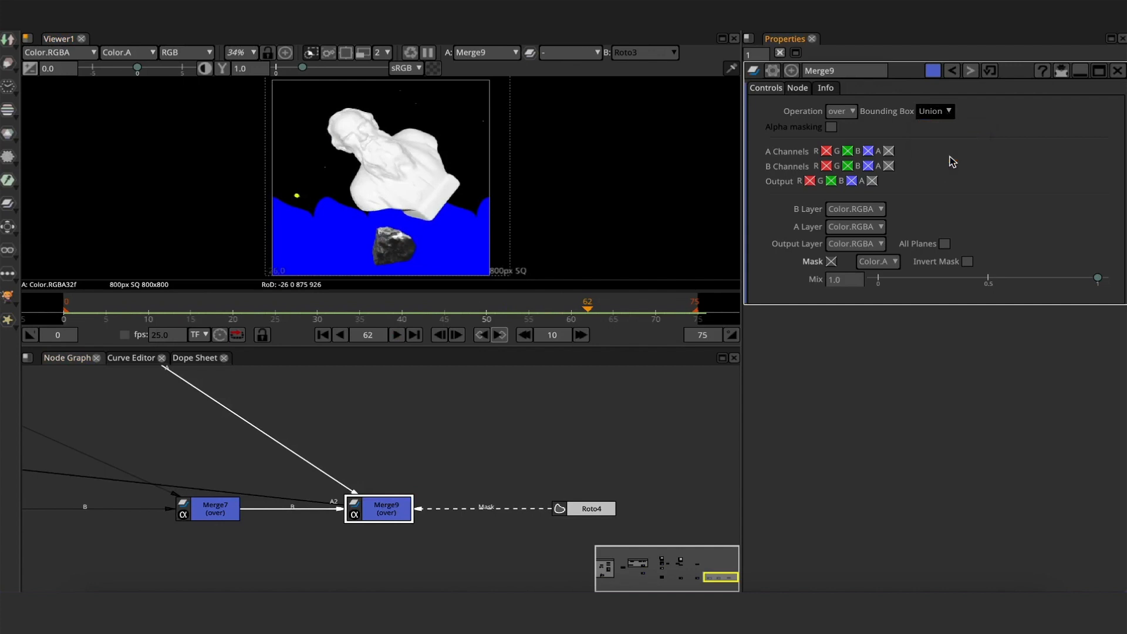
left_click(196, 508)
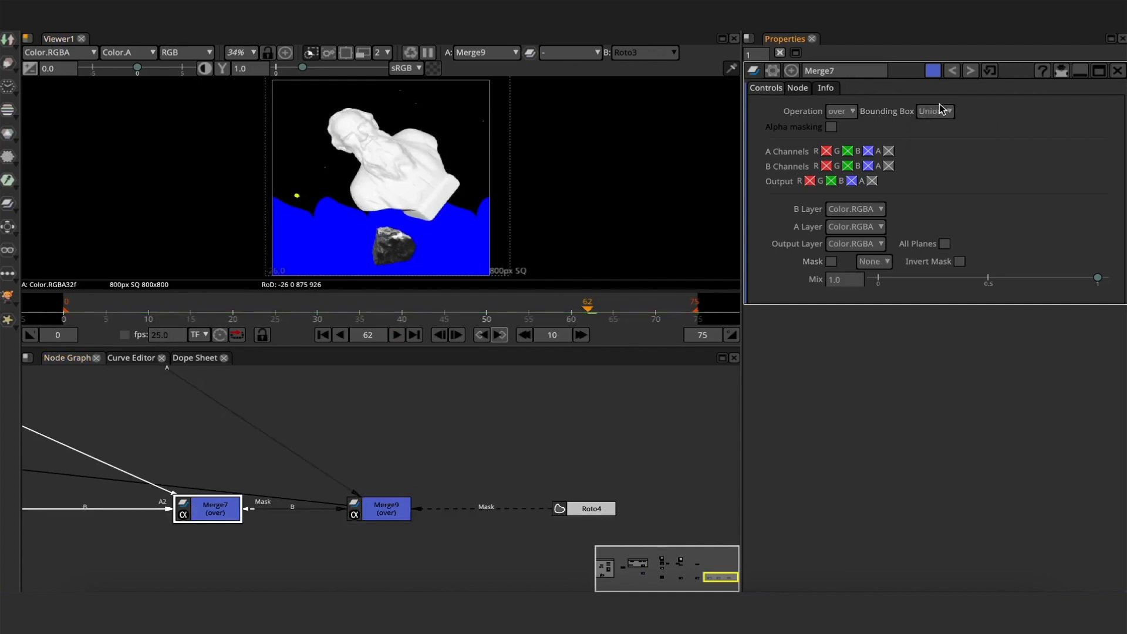
left_click(387, 514)
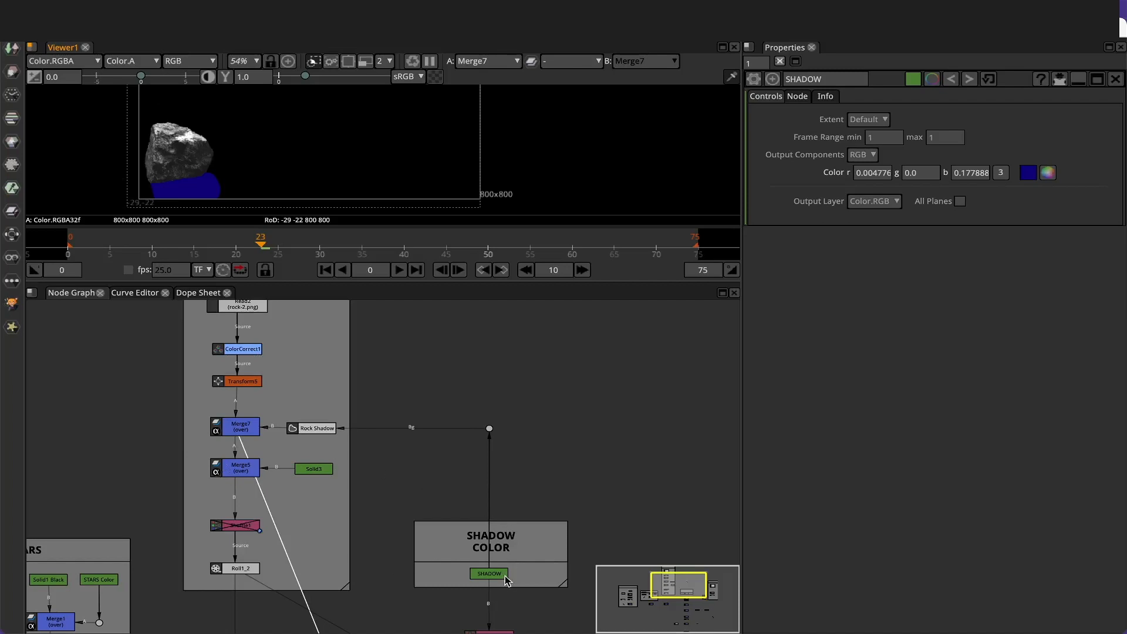
- Compare the outputs of the SHADOW, Rock Shadow and Merge7 nodes in the viewer
left_click(502, 574)
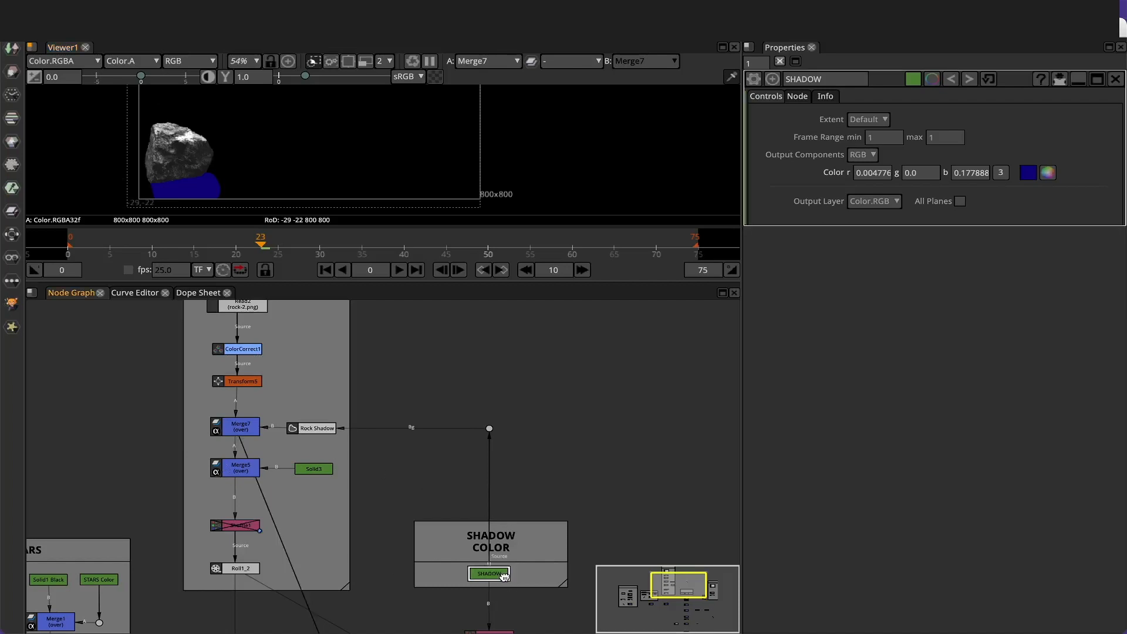
left_click_drag(504, 575, 503, 571)
key("1")
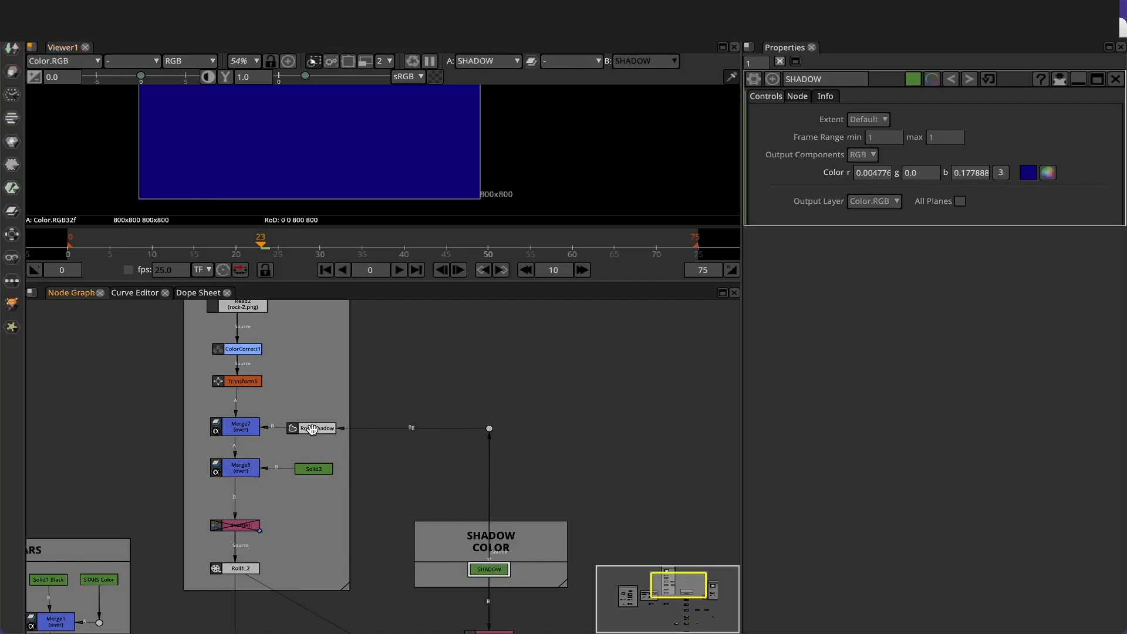
left_click(312, 429)
key("1")
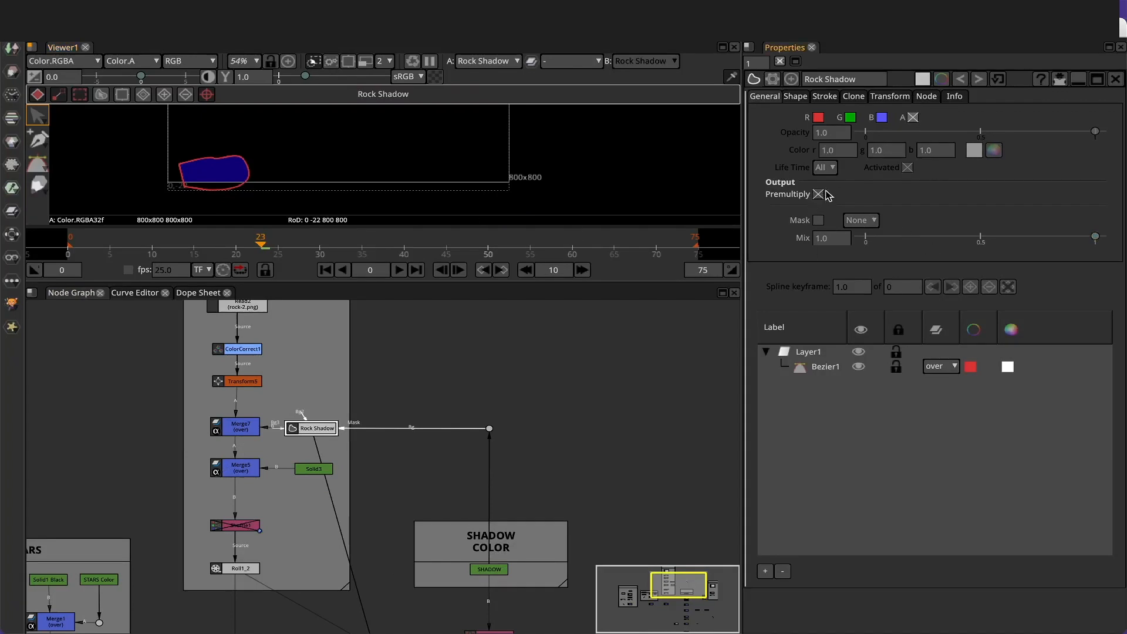
left_click_drag(247, 428, 242, 428)
key("1")
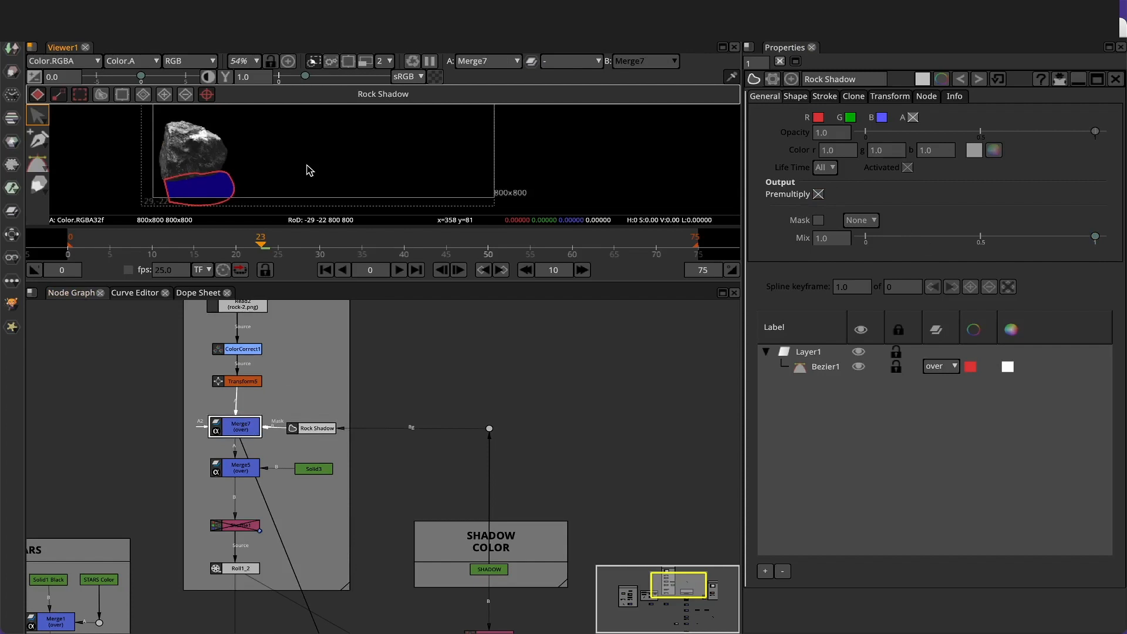
- Examine the bust's Reformat2 output with Flip toggled off and on, and show Transform6 in the viewer
middle_click_drag(344, 474, 197, 444)
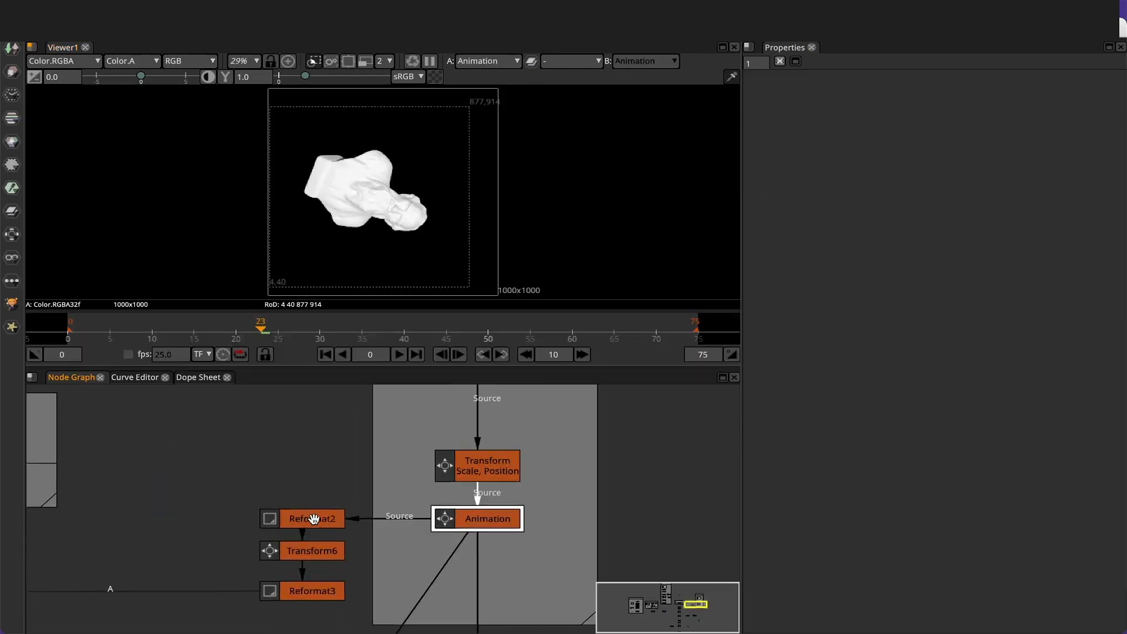
left_click(325, 524)
key("1")
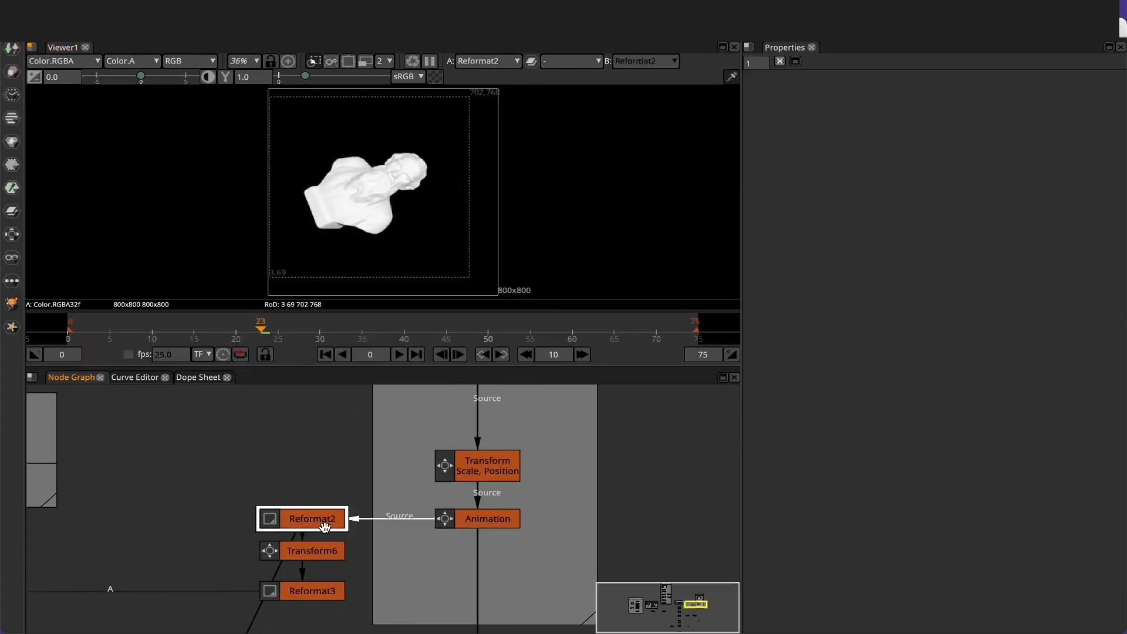
double_click(327, 529)
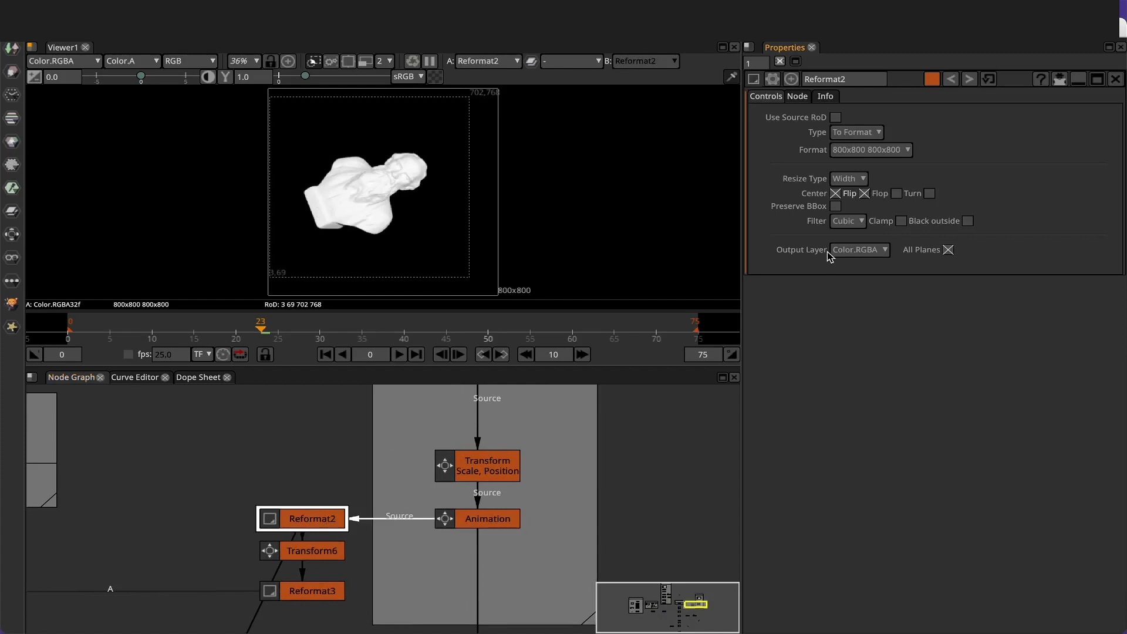
left_click(865, 194)
left_click(865, 193)
left_click(315, 550)
key("1")
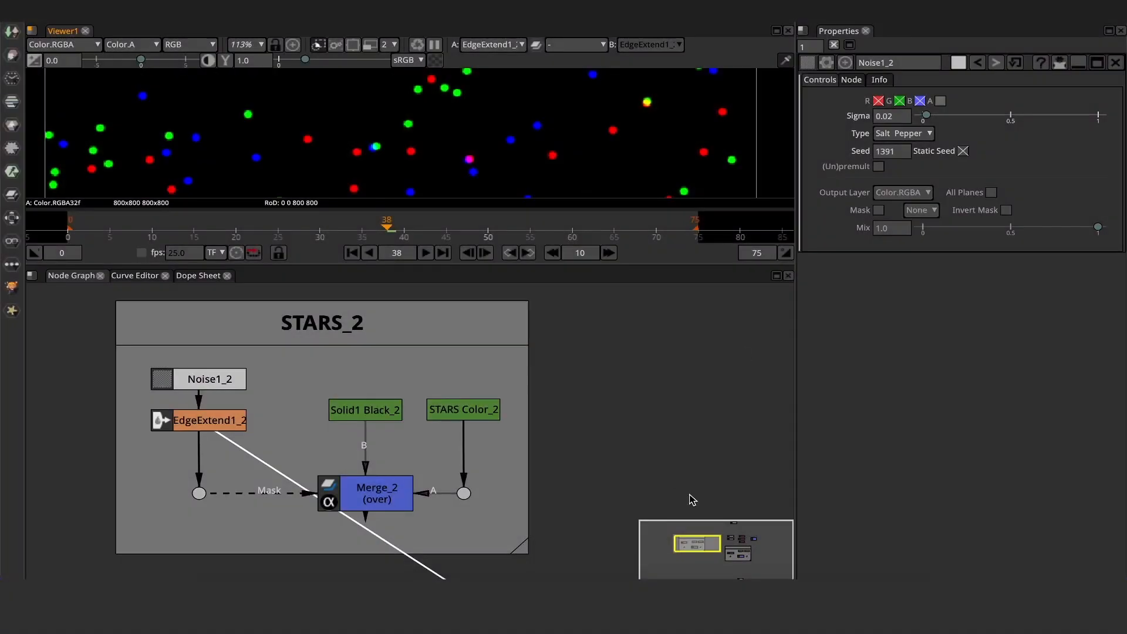
- Show only the Alpha channel of EdgeExtend1_2 in the viewer
left_click(196, 46)
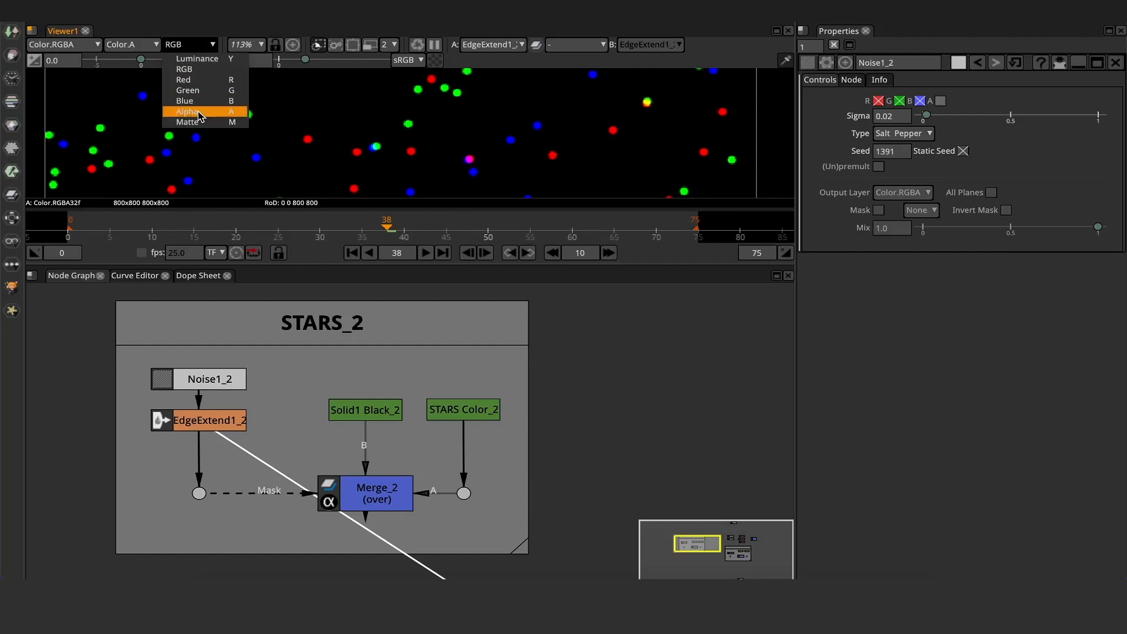
left_click(199, 115)
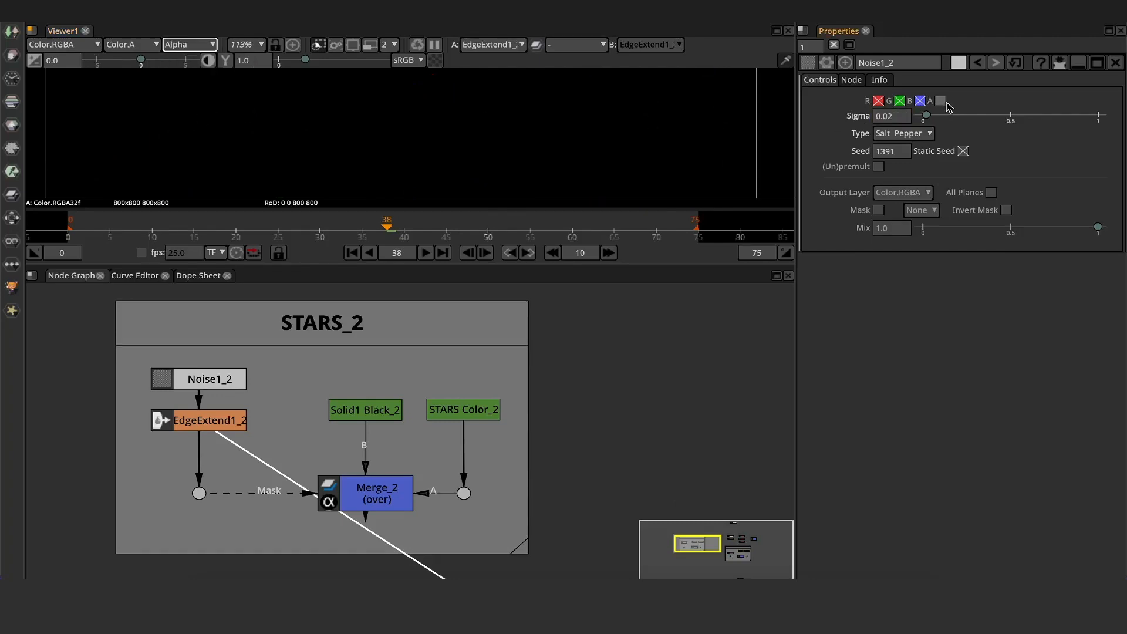
- Enable the A channel of Noise1_2 and compare the viewer's RGB and Alpha displays
left_click(940, 101)
left_click(183, 45)
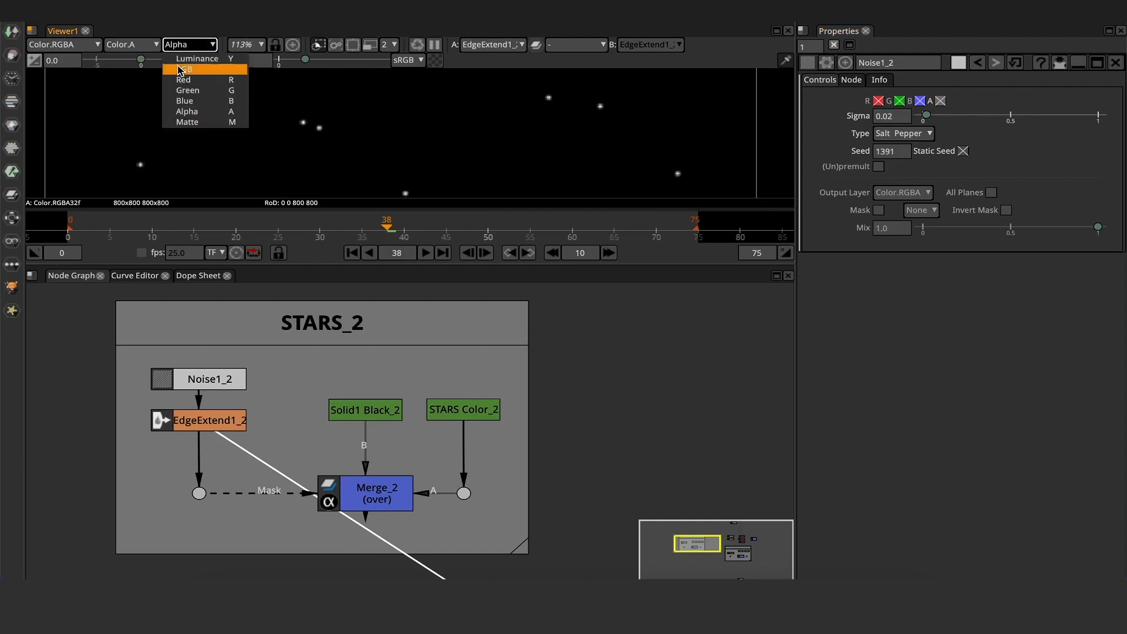
left_click(113, 117)
key("a")
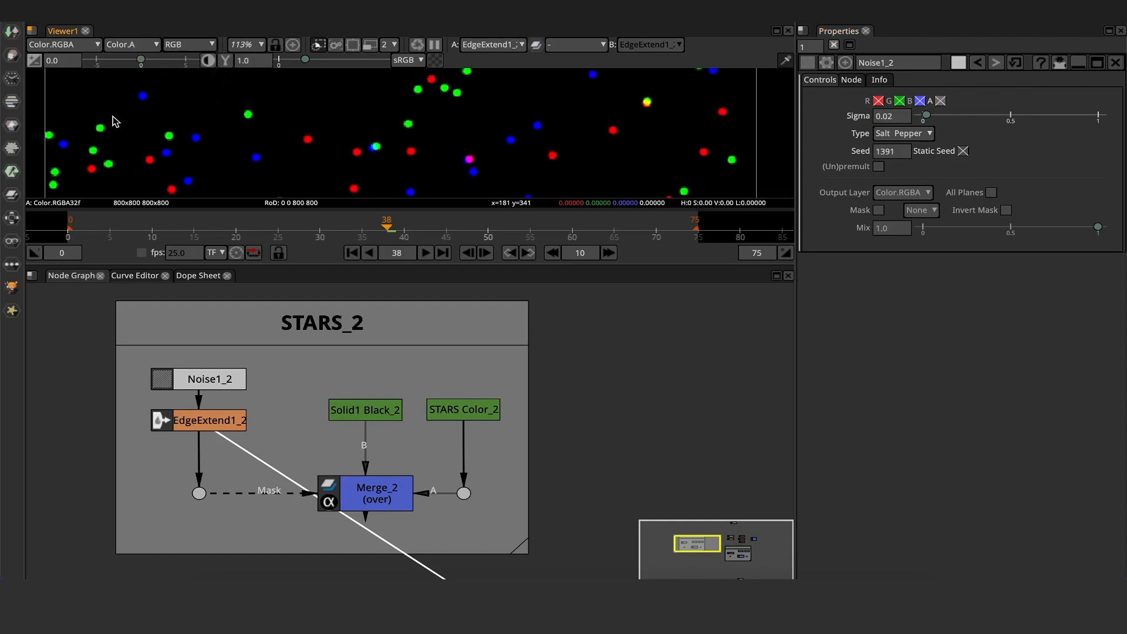
key("a")
key("a")
key("a")
key("a")
- Select EdgeExtend1 above the STARS group and compare the viewer's RGB and Alpha displays
middle_click_drag(706, 396, 5, 463)
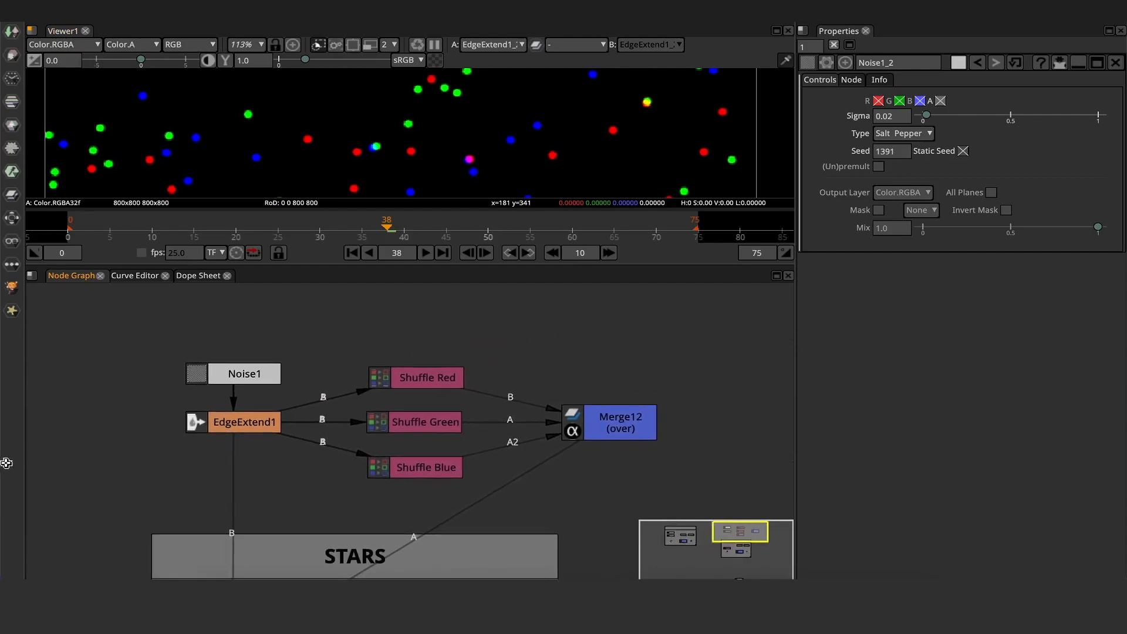
left_click(254, 421)
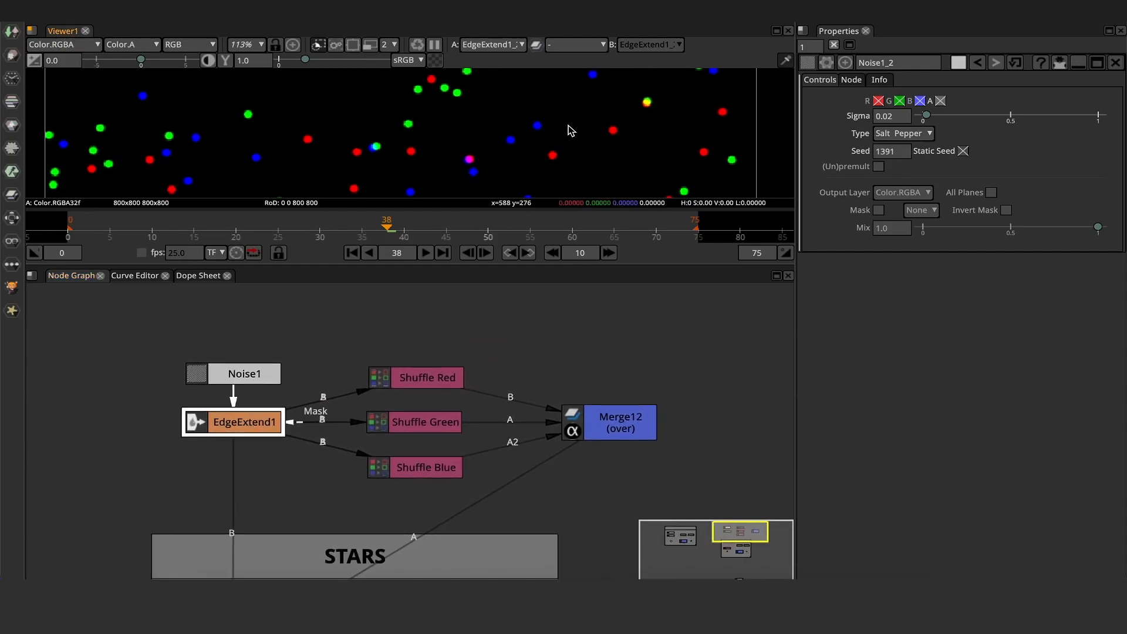
key("a")
key("a")
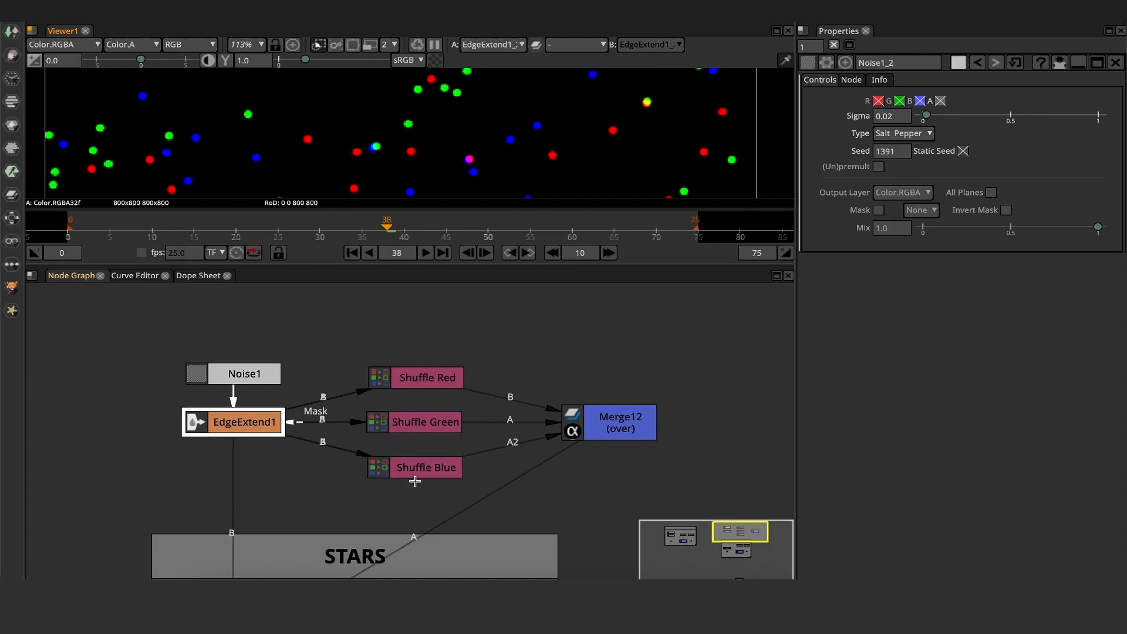
scroll(460, 485, "up", 2)
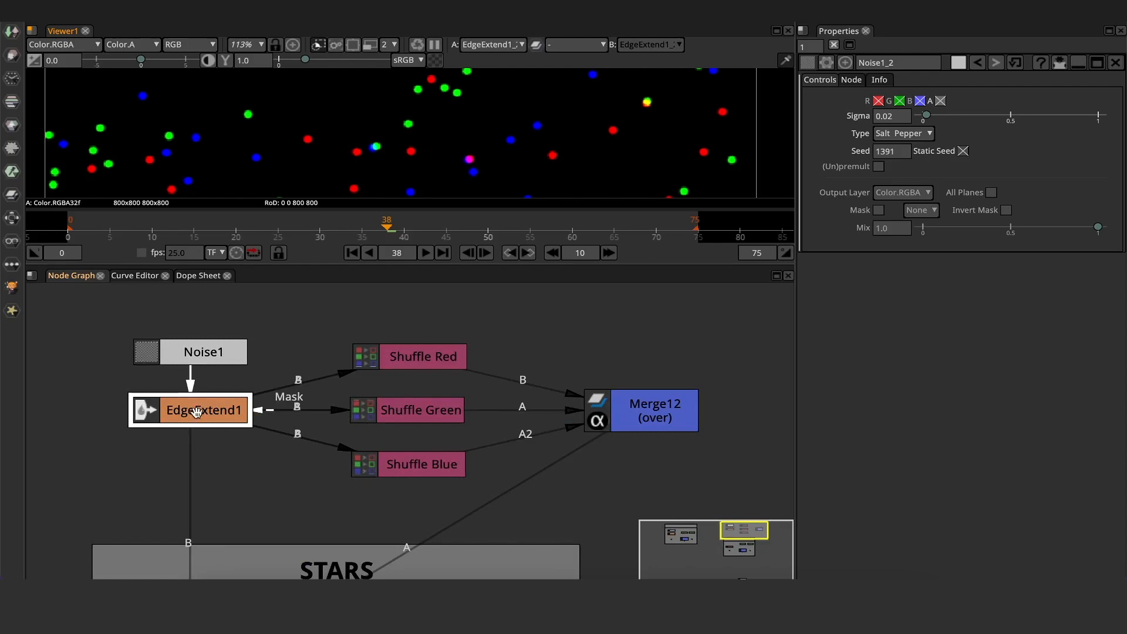
left_click(151, 448)
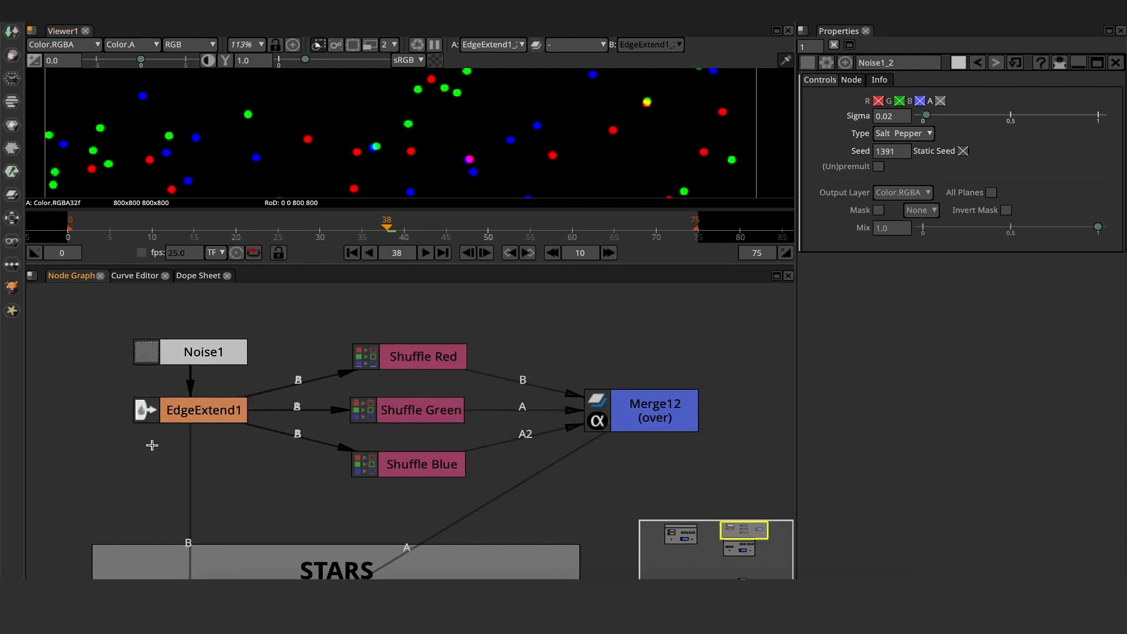
left_click(187, 408)
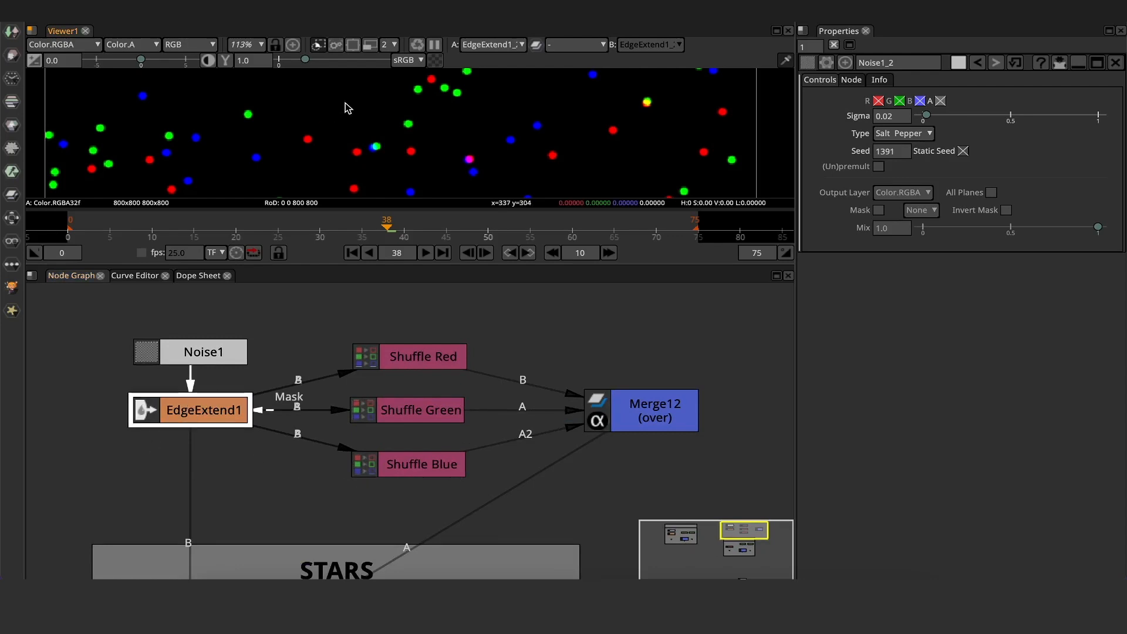
key("a")
key("a")
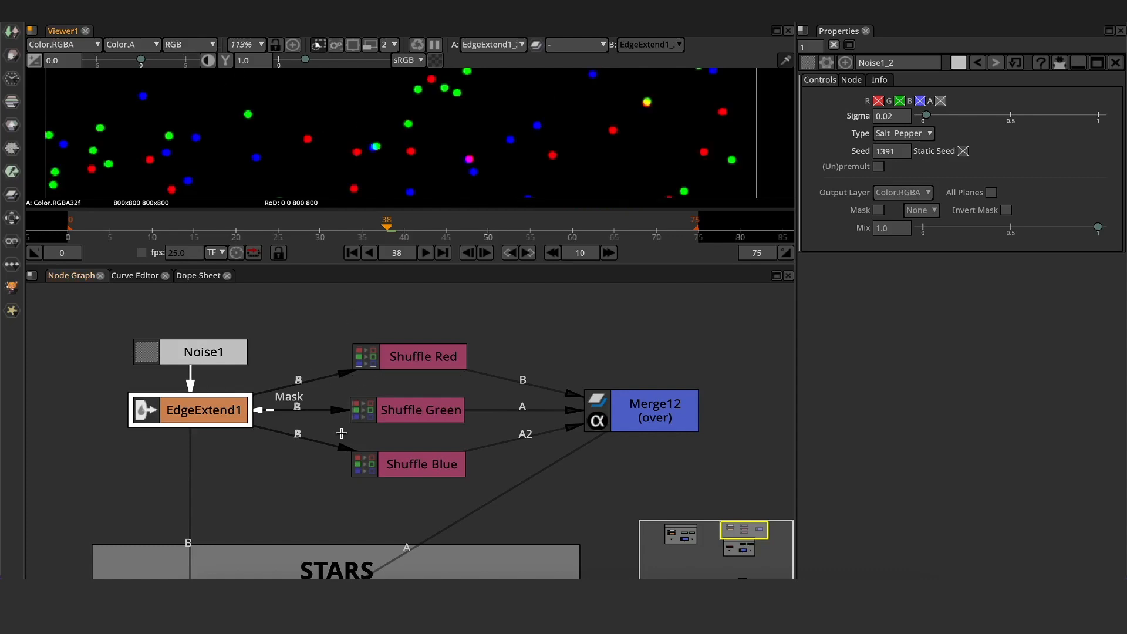
- Check the alpha source of Shuffle Red and compare its RGB and Alpha output in the viewer
left_click(428, 354)
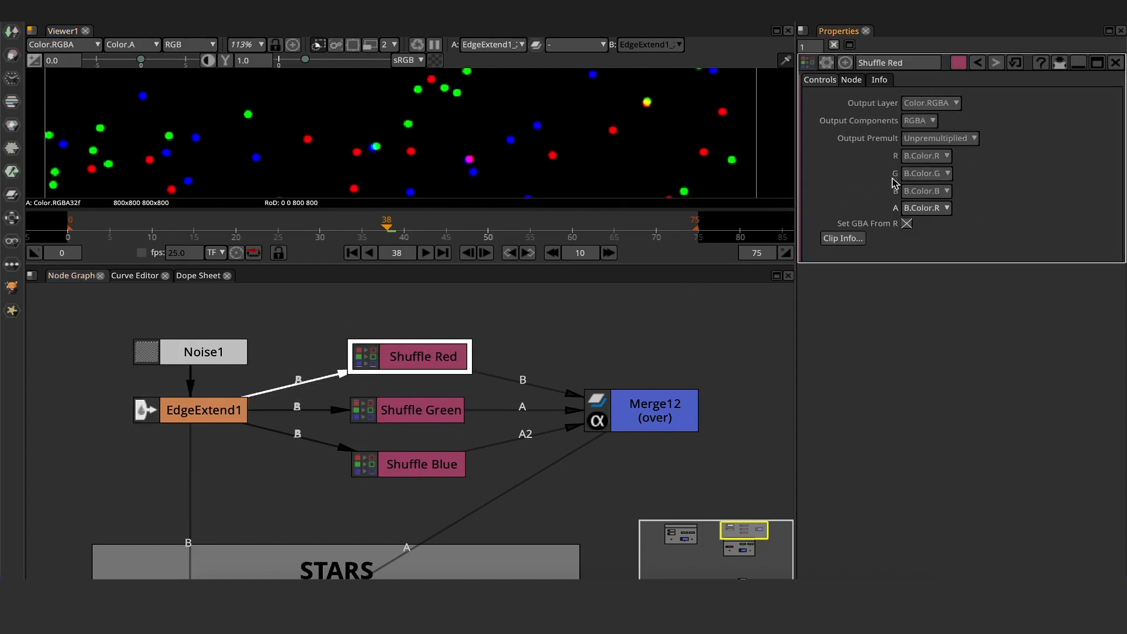
left_click(907, 210)
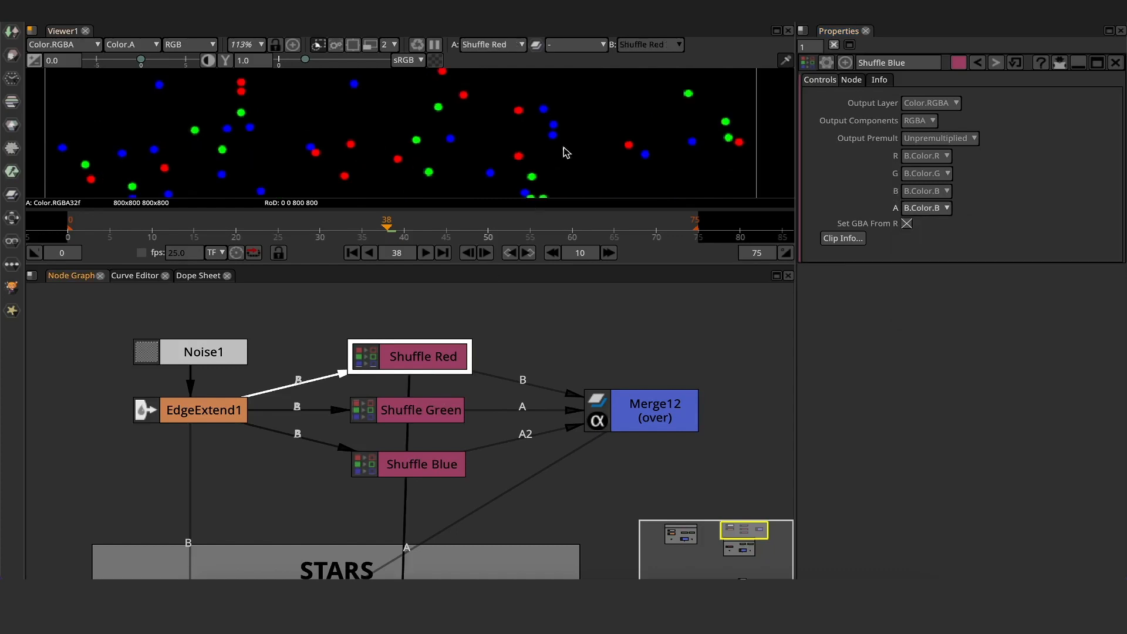
key("a")
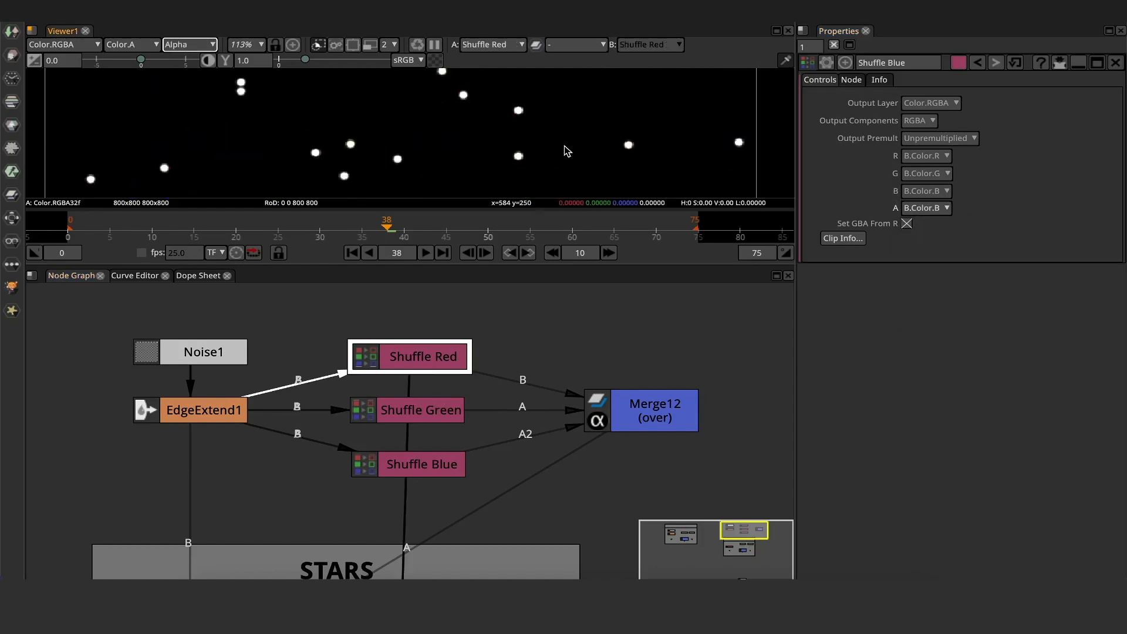
key("a")
- Check the alpha source options of Shuffle Green and Shuffle Blue
left_click(421, 409)
left_click(926, 207)
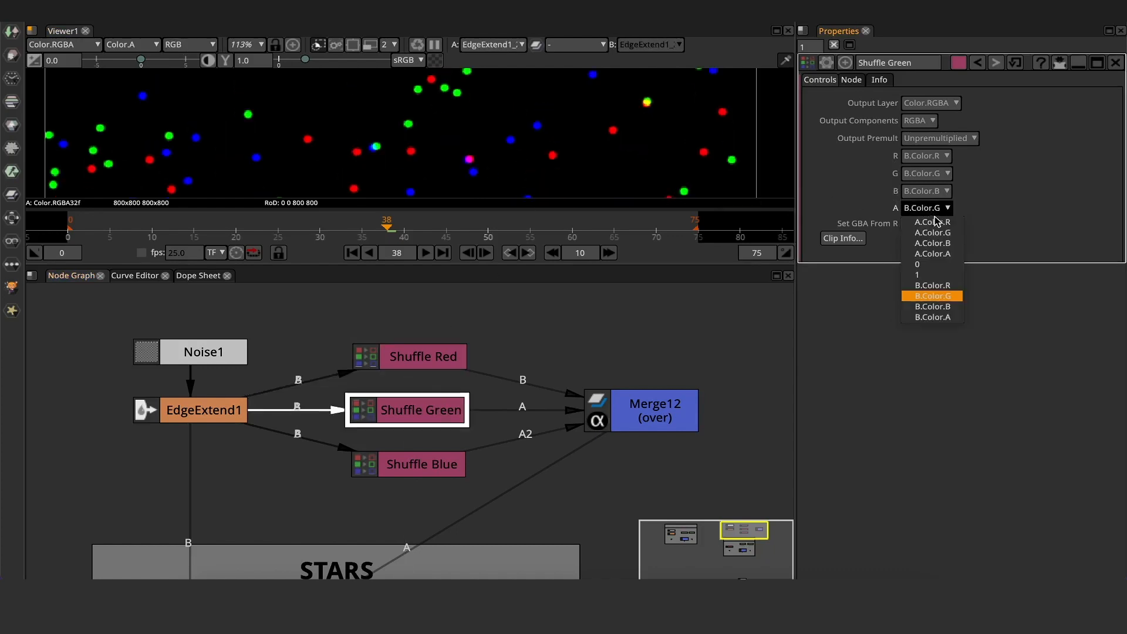
left_click(418, 464)
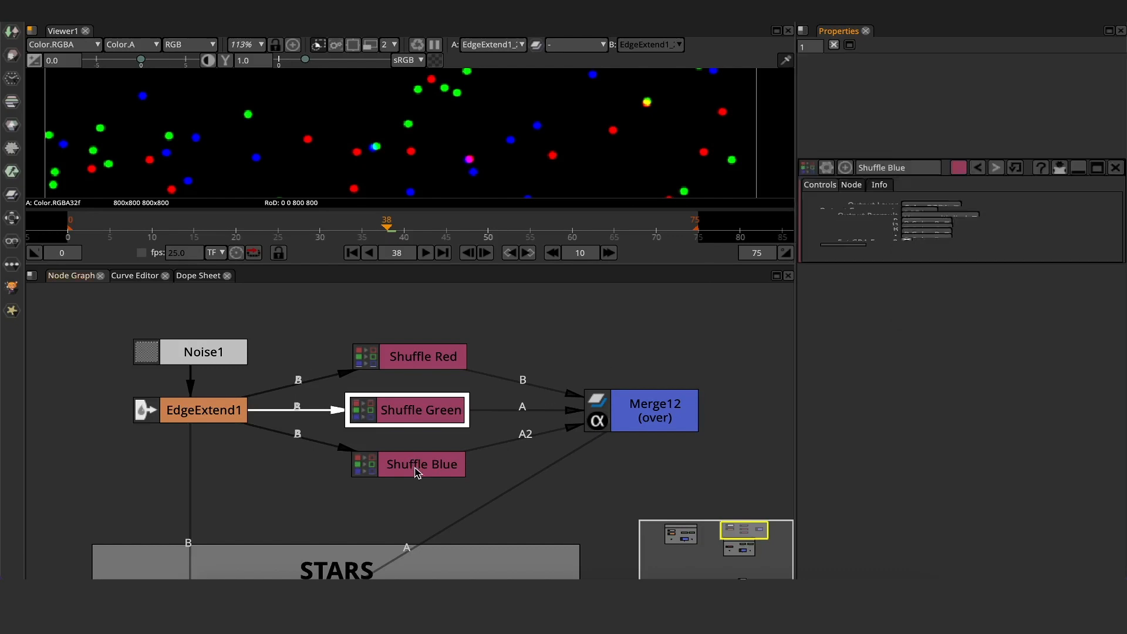
left_click(925, 210)
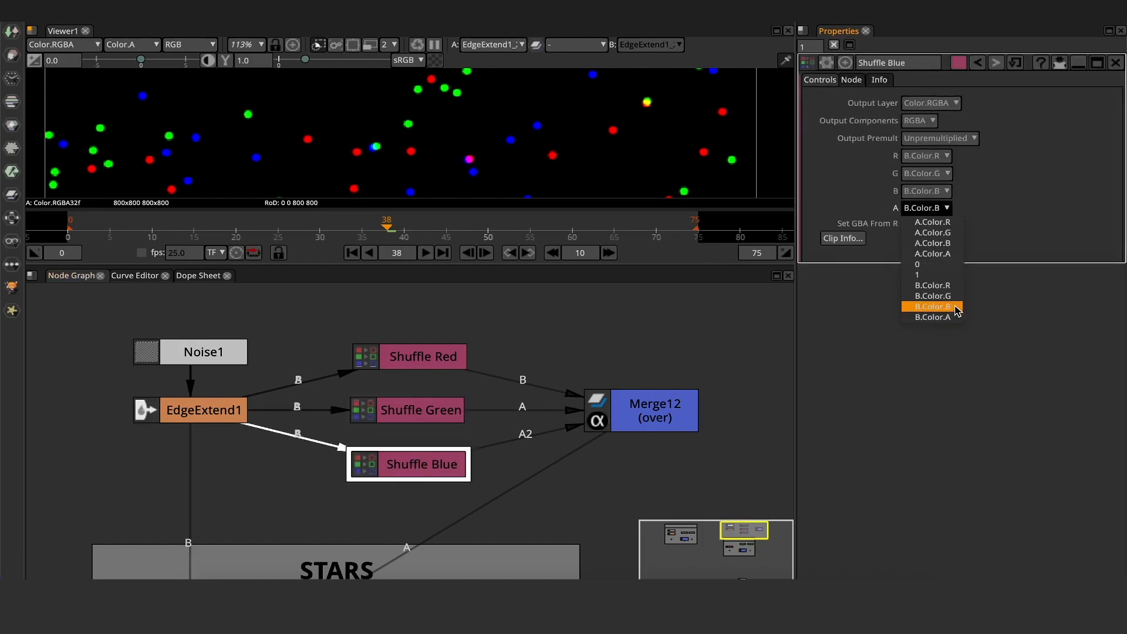
- Show Merge12 in the viewer and compare its RGB and Alpha channels
left_click(663, 406)
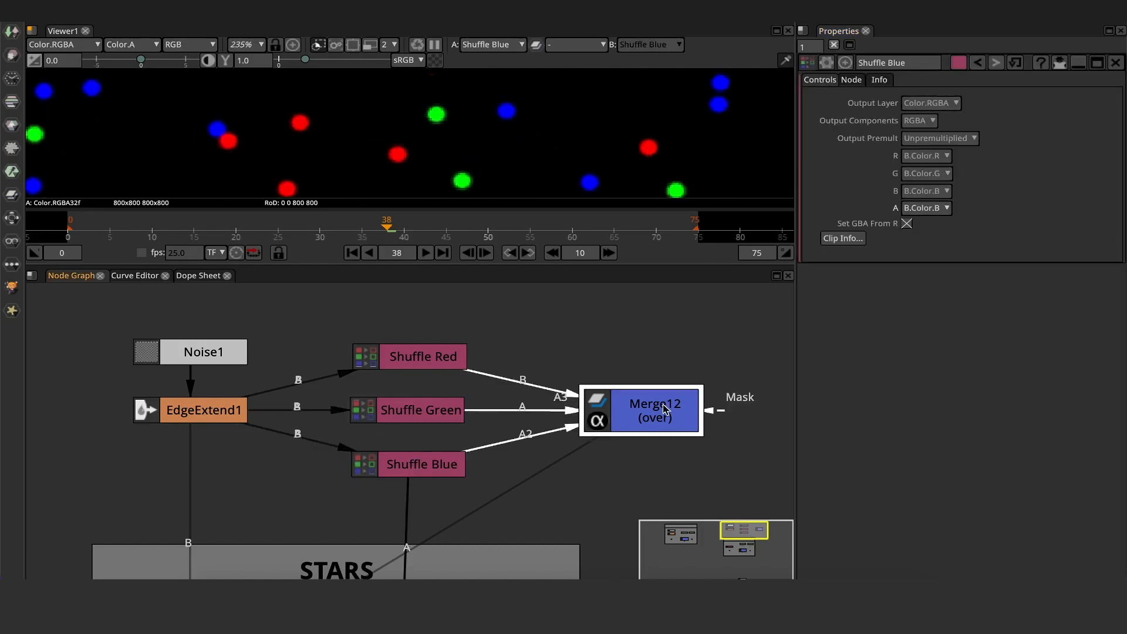
key("1")
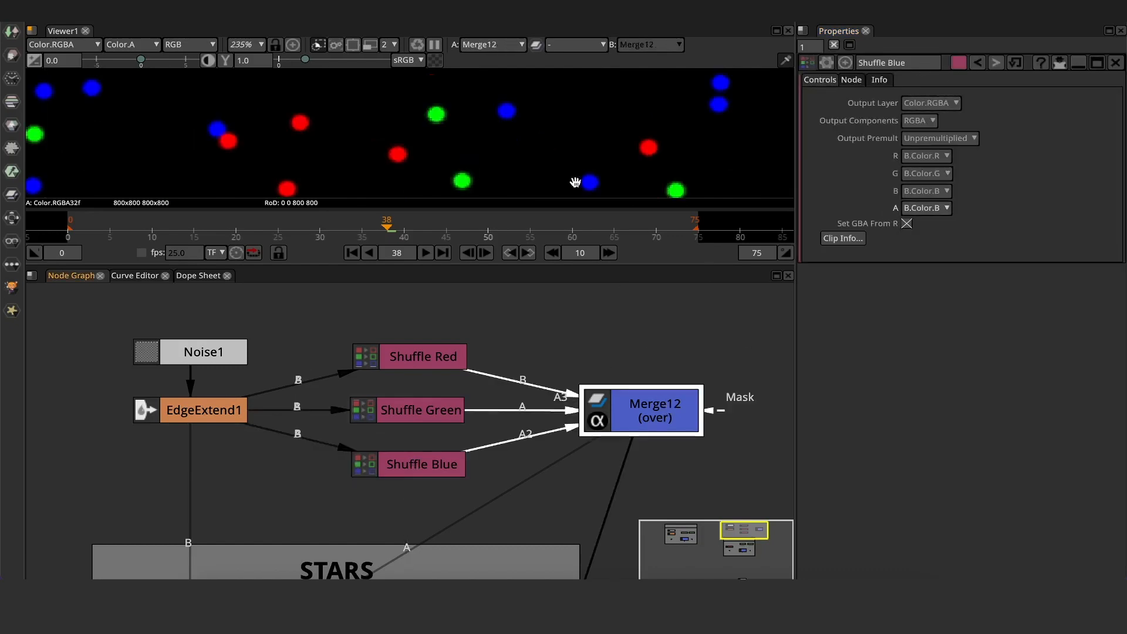
key("a")
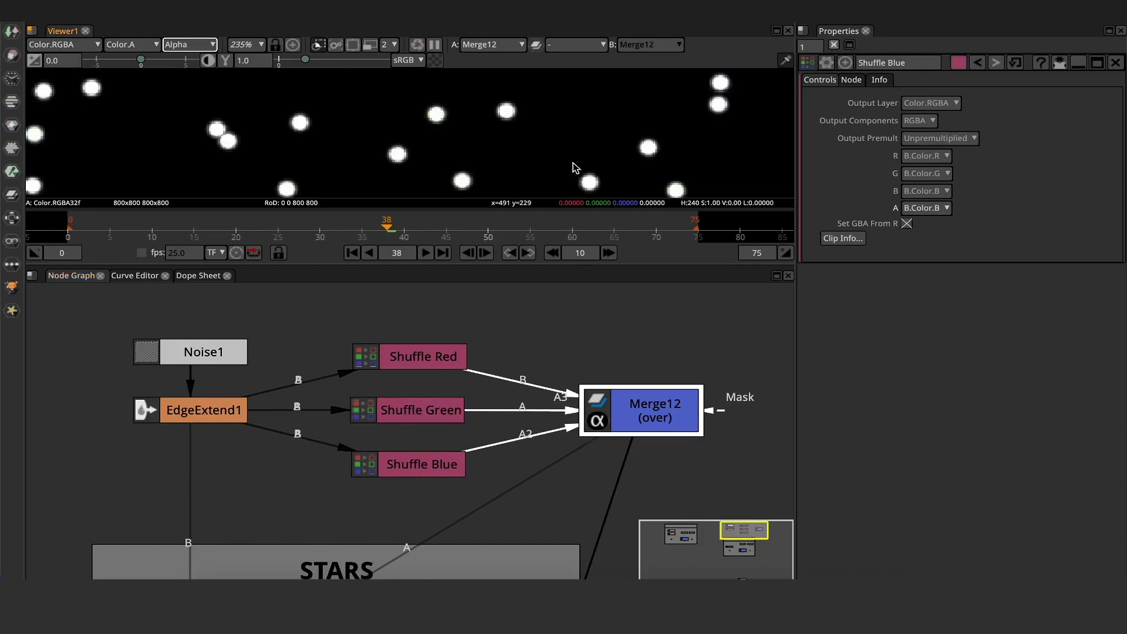
key("a")
key("a")
- Examine the alpha source options of Shuffle1 in the STARS group and its input connection from Merge12
left_click(534, 448)
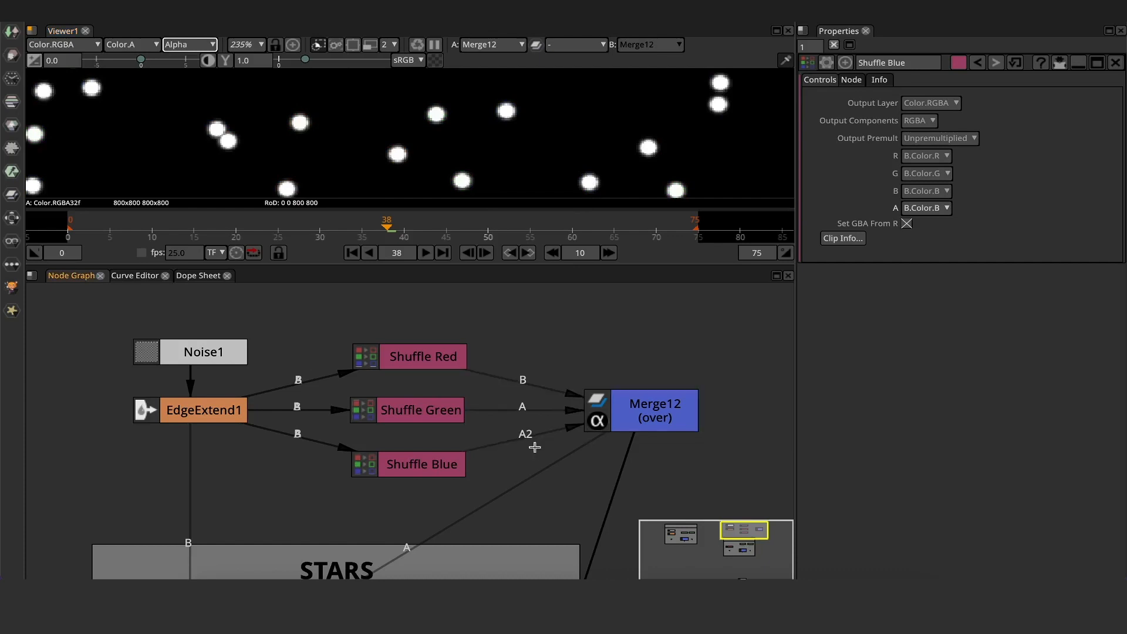
scroll(534, 447, "down", 2)
middle_click_drag(542, 418, 544, 379)
scroll(544, 379, "down", 2)
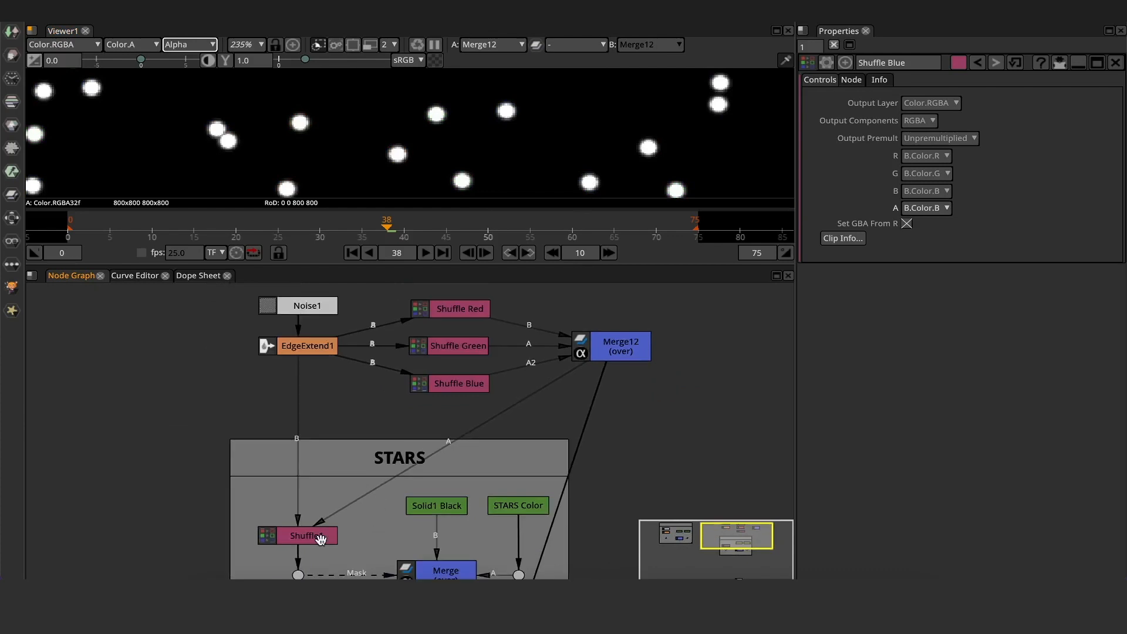
left_click(302, 534)
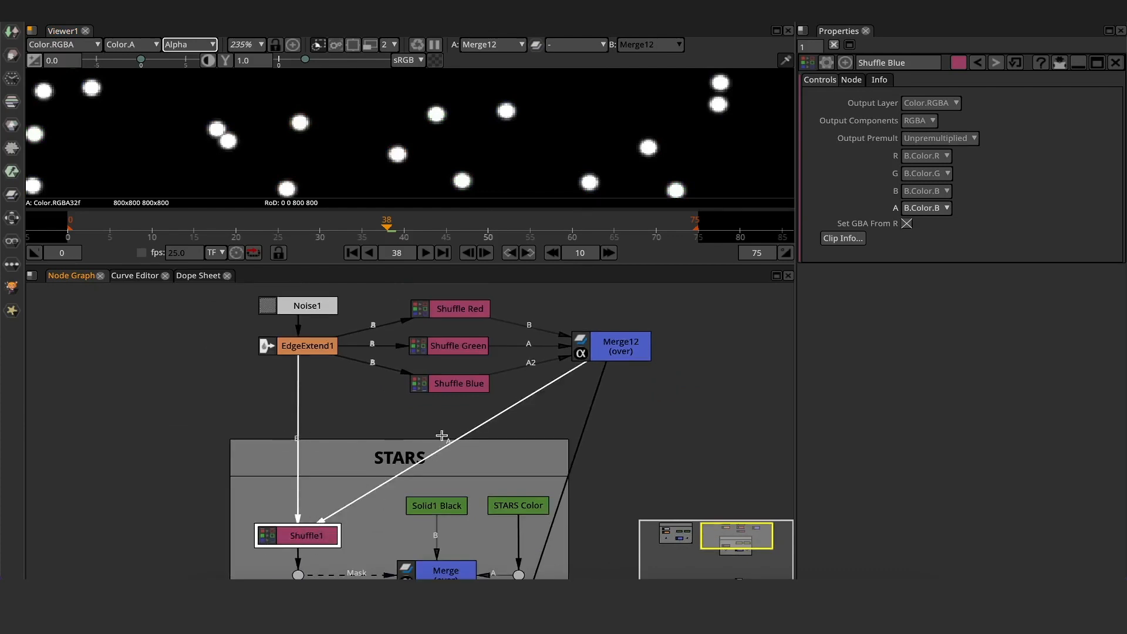
double_click(295, 539)
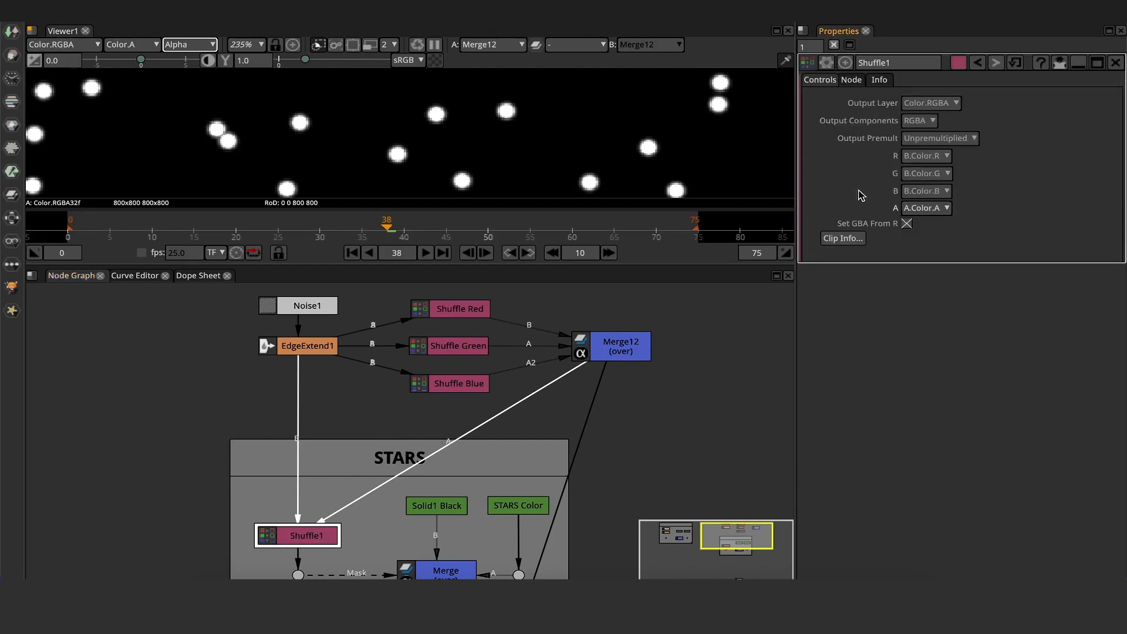
left_click(912, 210)
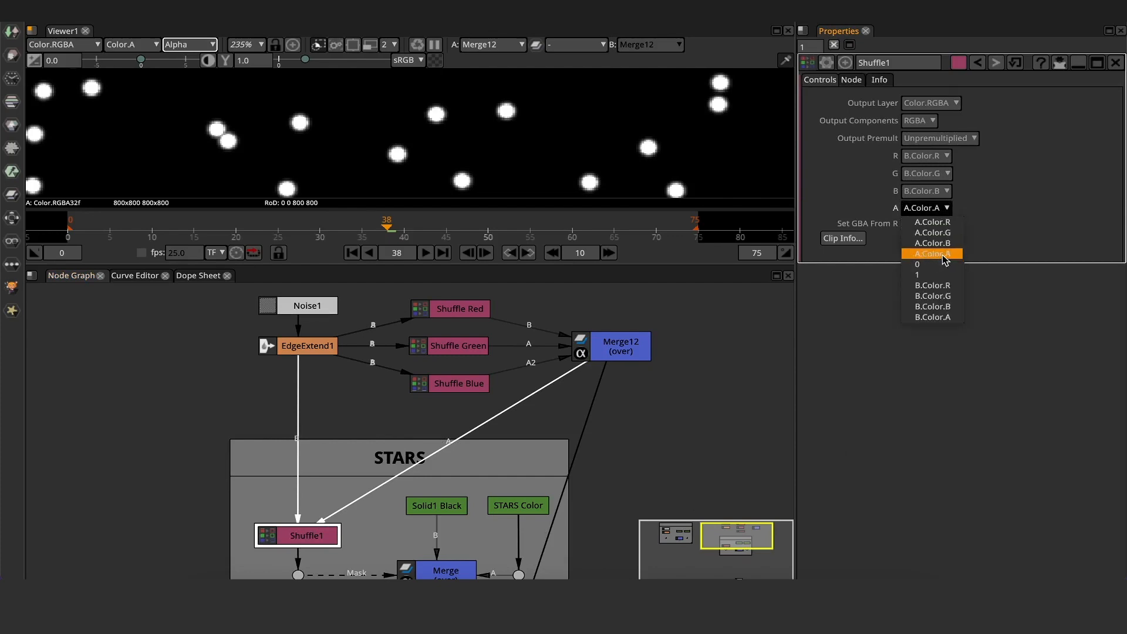
left_click(449, 444)
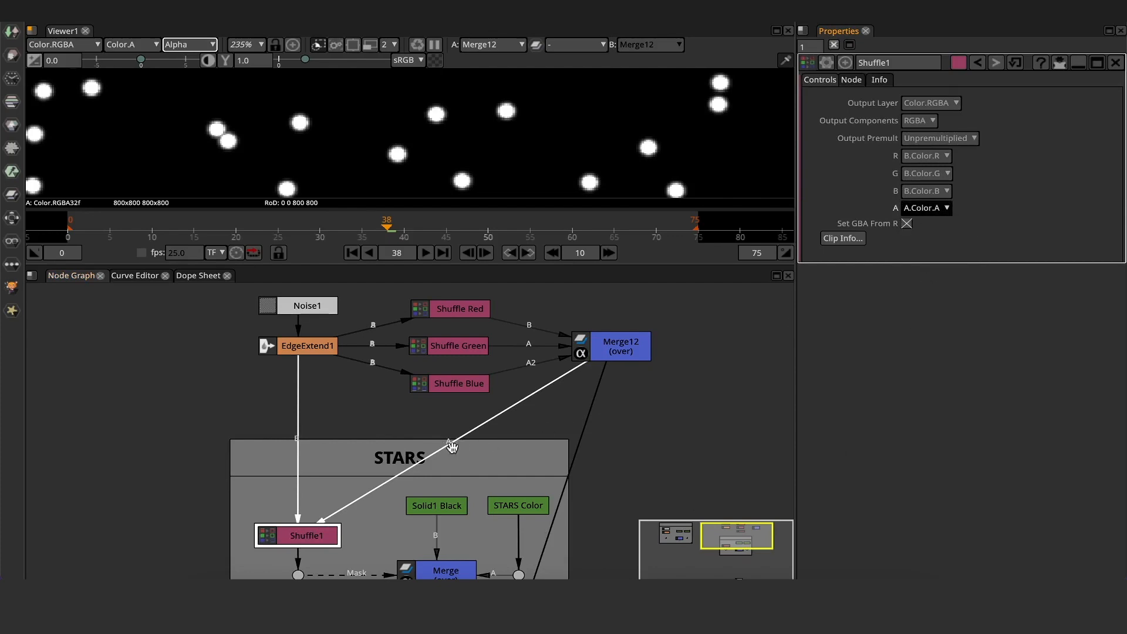
- Compare the RGB and Alpha channels of Merge12, and do the same with Shuffle1 shown in the viewer
left_click(634, 335)
key("a")
key("a")
left_click(314, 537)
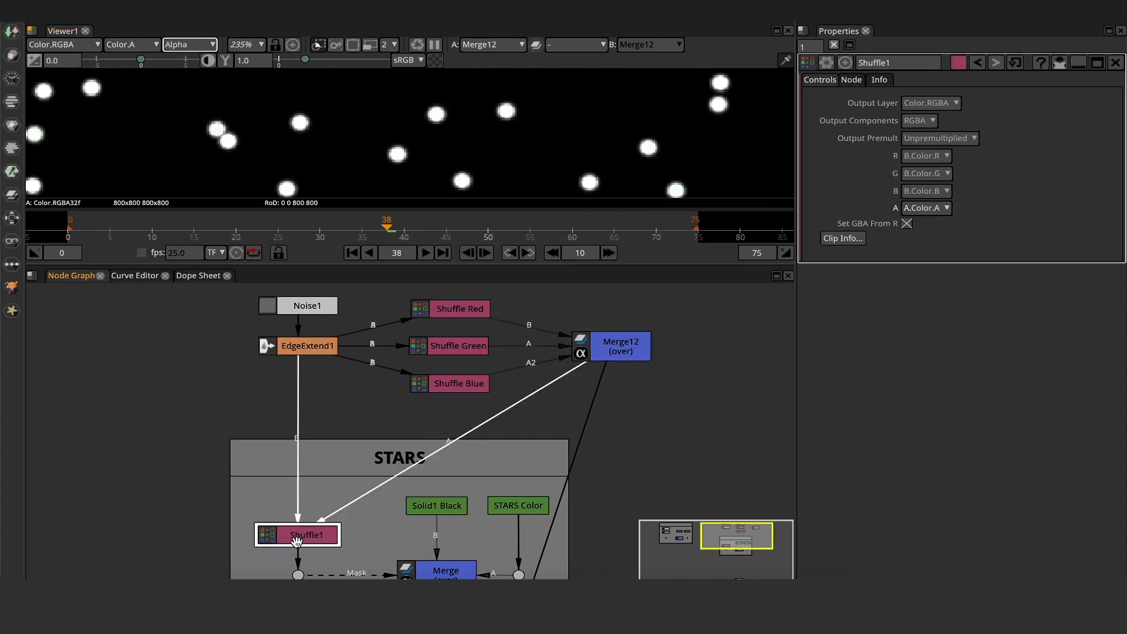
key("1")
key("a")
key("a")
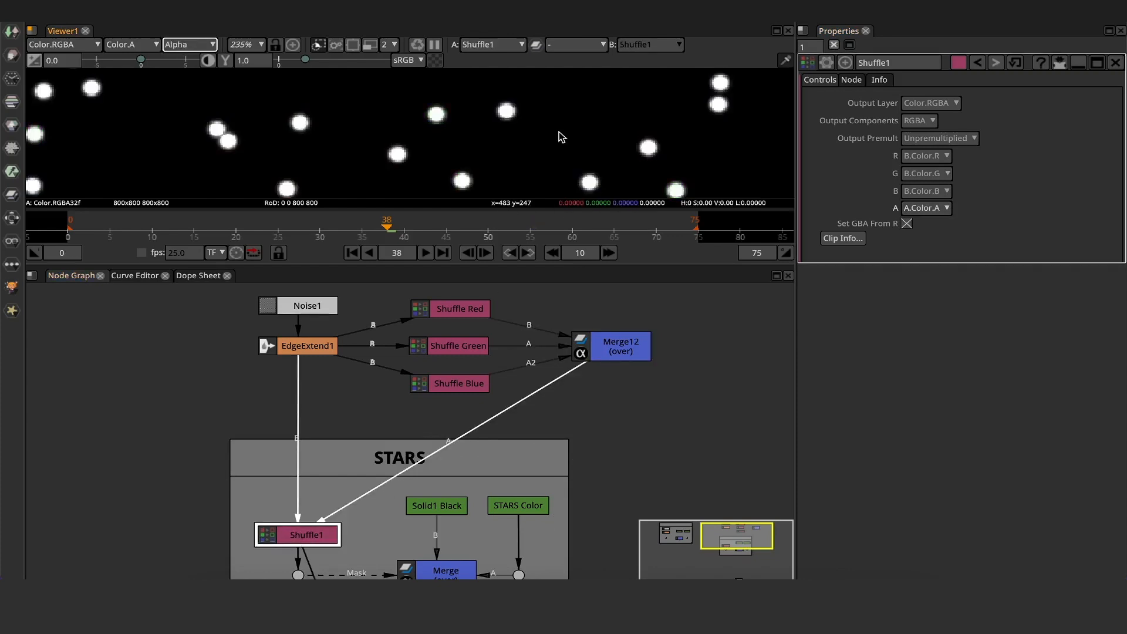
key("a")
key("a")
key("a")
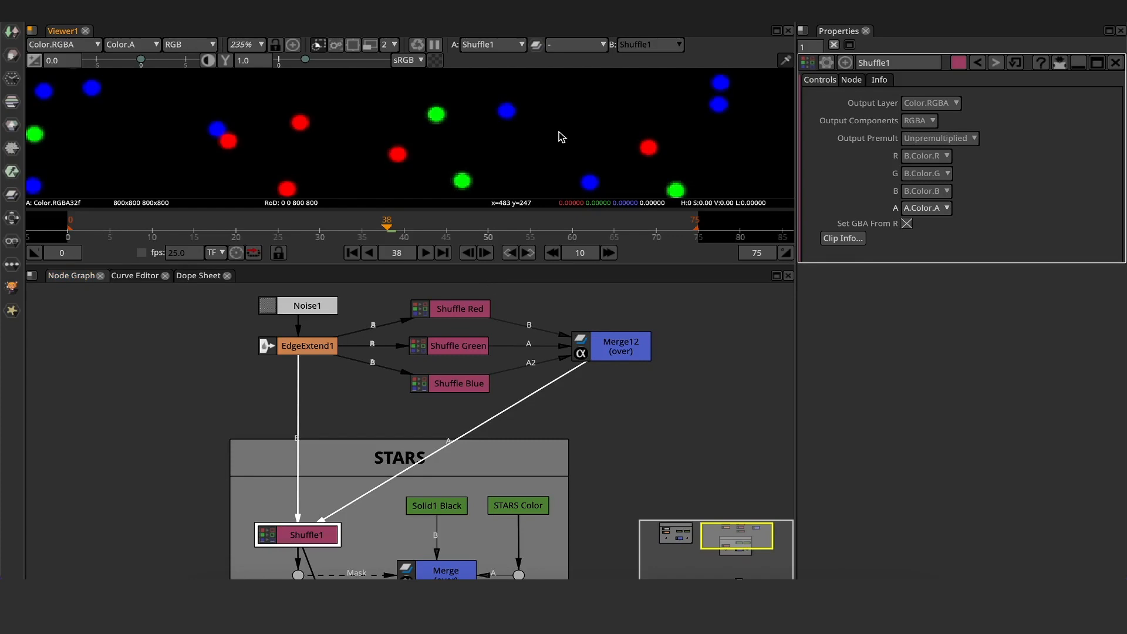
key("a")
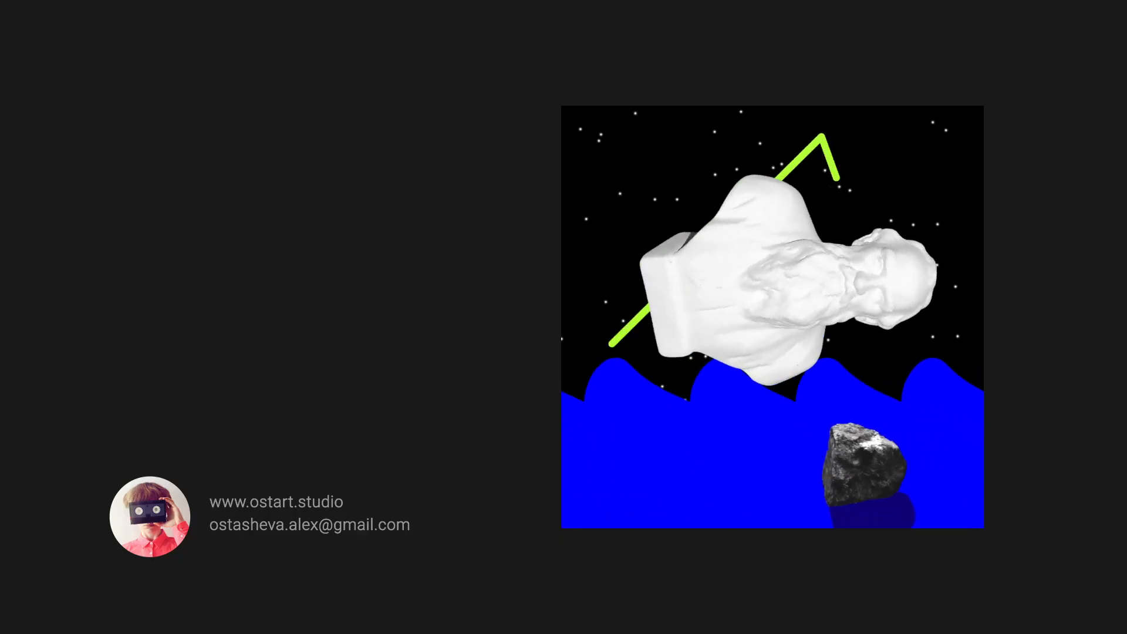